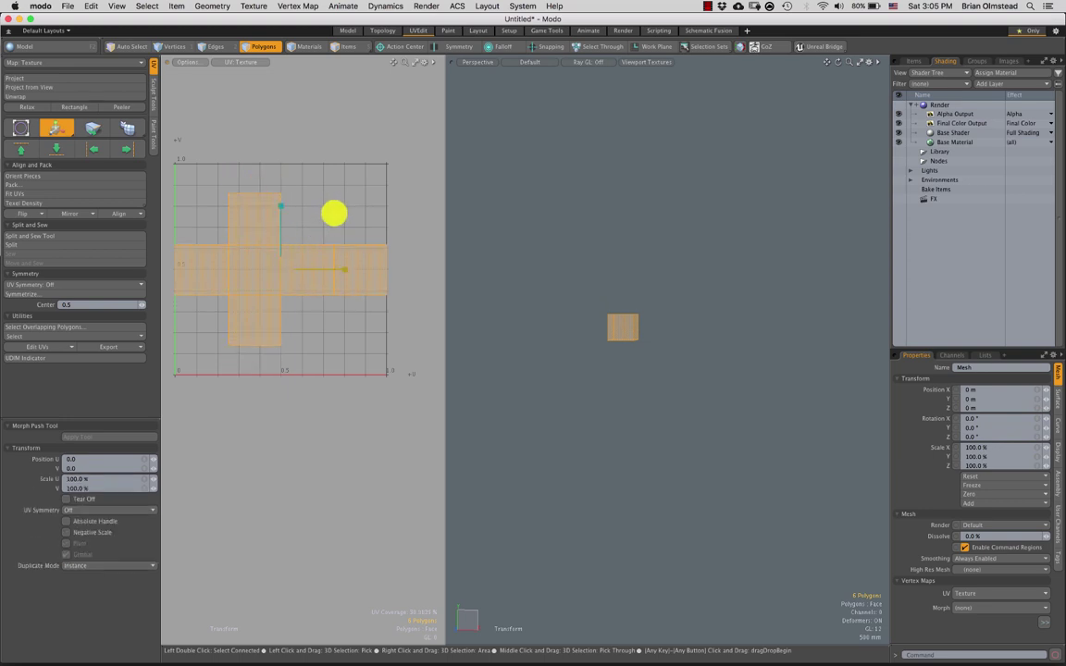
# Finish fitting the cube's UV layout slightly inside the 0–1 square, deselect the polygons and widen the UV view.
pyautogui.press('space')
pyautogui.click(320, 198)
pyautogui.scroll(2, 294, 265)
pyautogui.keyDown('alt'); pyautogui.moveTo(283, 274); pyautogui.dragTo(307, 277); pyautogui.keyUp('alt')
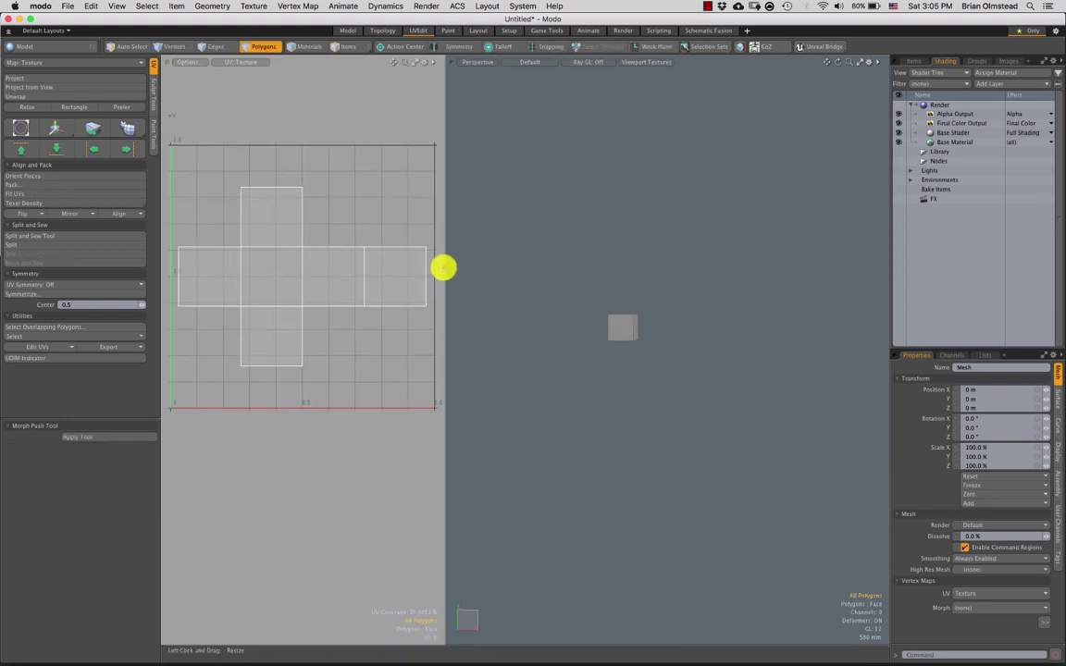
pyautogui.moveTo(444, 268); pyautogui.dragTo(479, 265)
# Rename the cube's UV map from the list of vertex maps as Texture UVS.
pyautogui.click(981, 354)
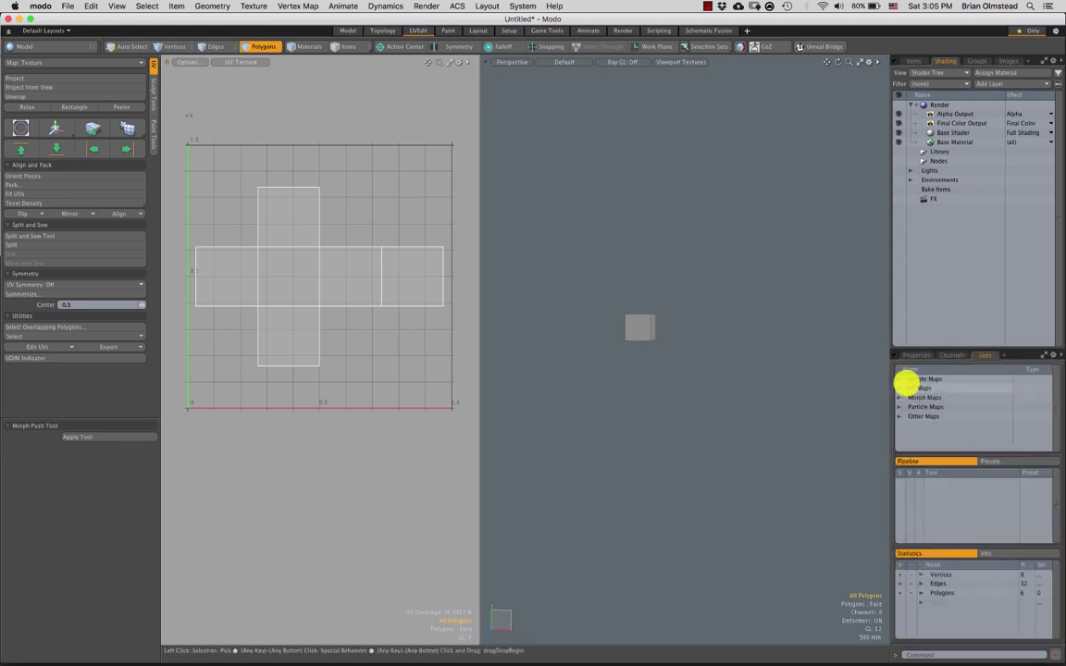
pyautogui.click(899, 388)
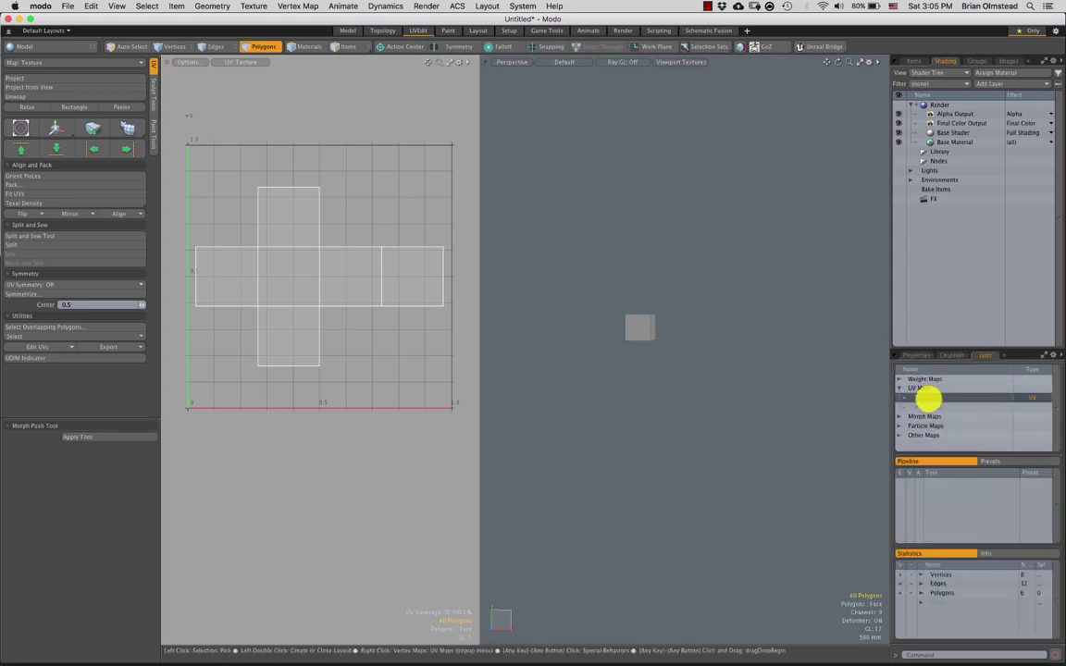
pyautogui.scroll(5, 625, 372)
pyautogui.keyDown('alt'); pyautogui.moveTo(645, 342); pyautogui.dragTo(661, 370); pyautogui.keyUp('alt')
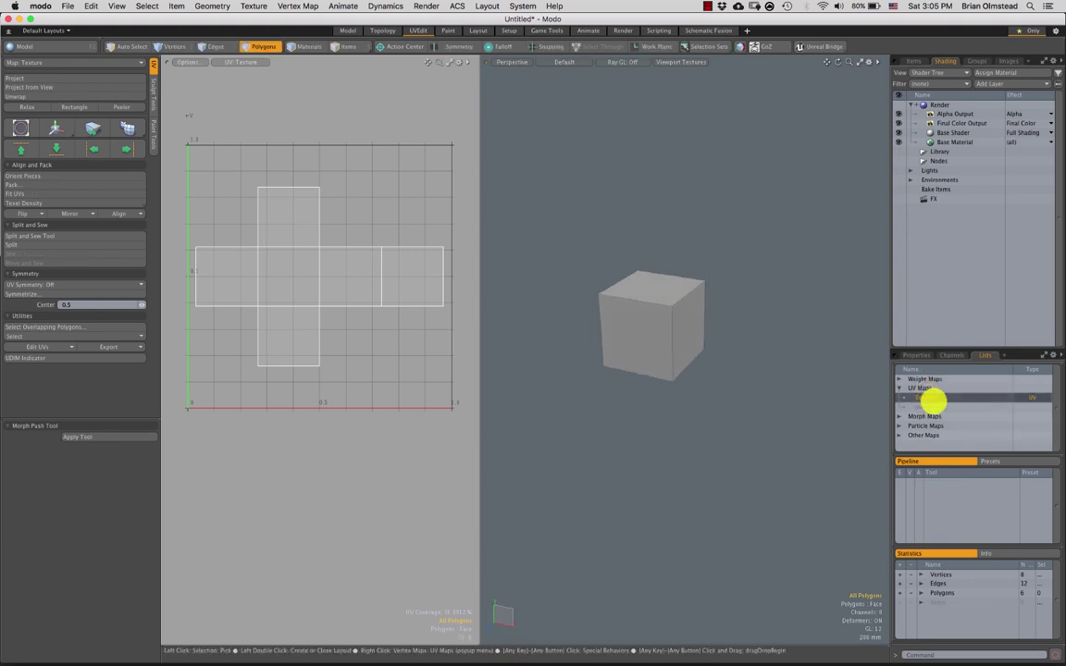
pyautogui.doubleClick(939, 397)
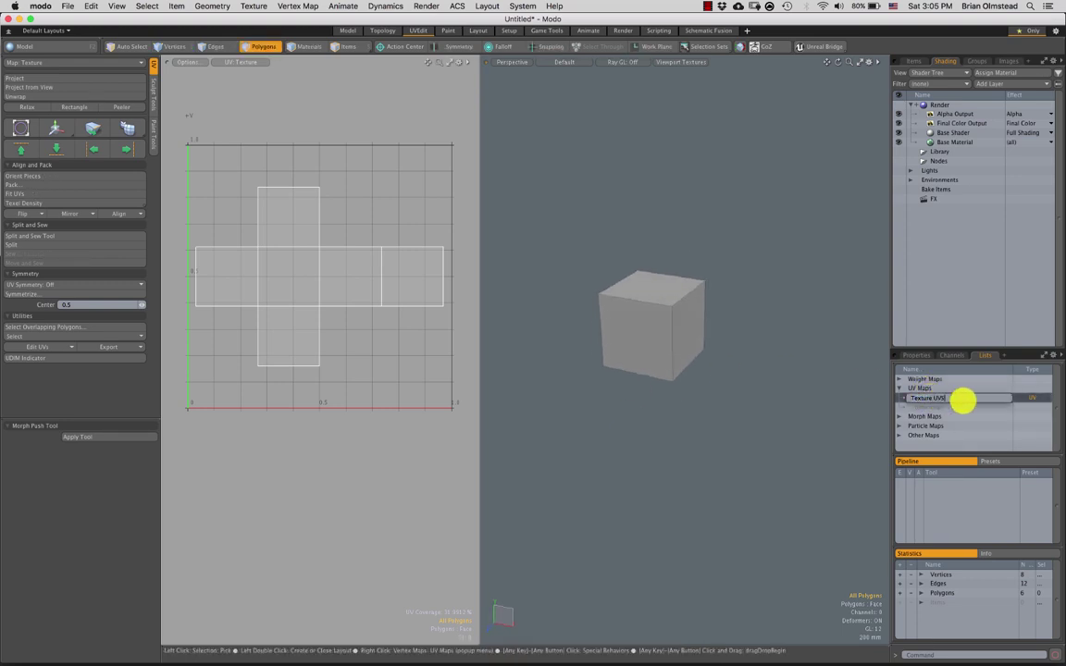
pyautogui.write('UVS')
pyautogui.press('Return')
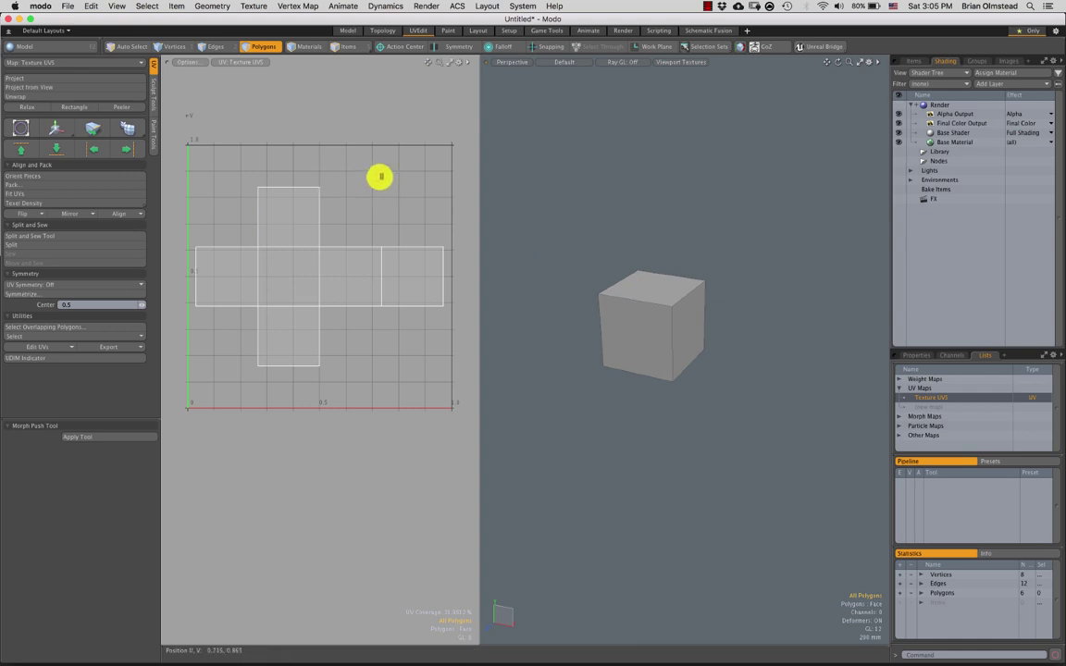
pyautogui.moveTo(381, 177)
pyautogui.mouseDown(button='right')
pyautogui.moveTo(490, 275)
pyautogui.moveTo(473, 236)
pyautogui.mouseUp(button='right')
pyautogui.click(425, 198)
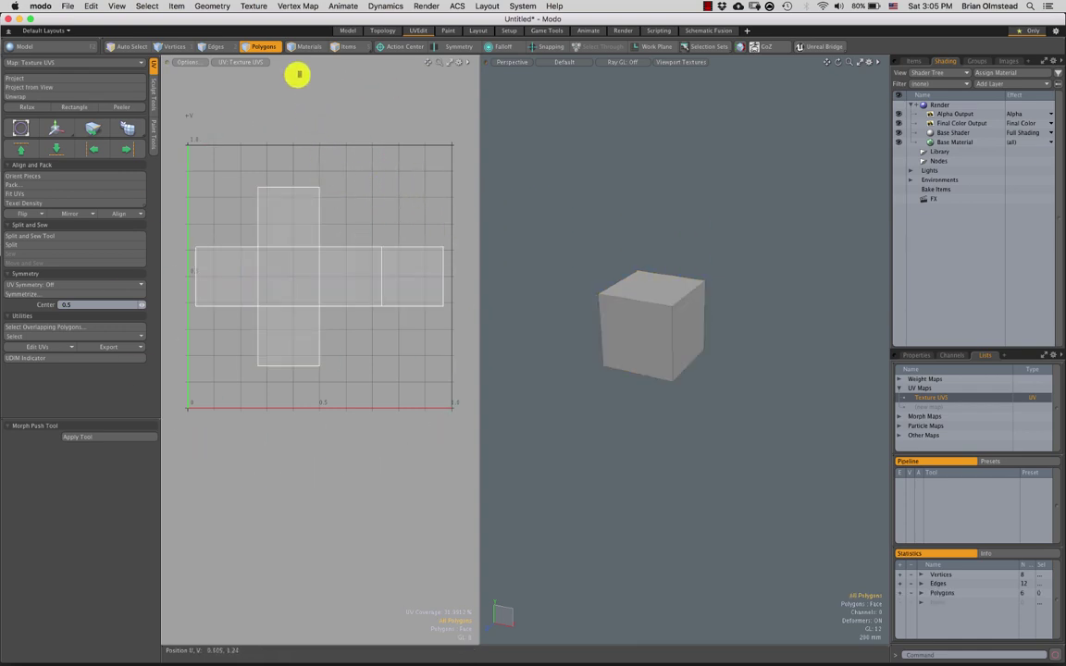
pyautogui.click(254, 6)
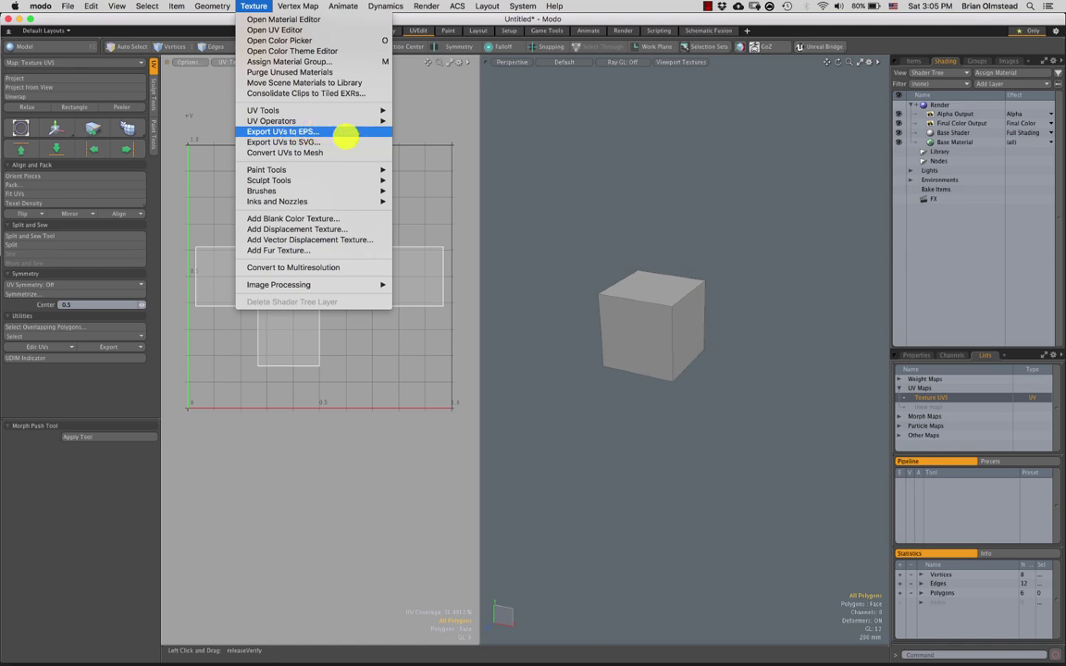
pyautogui.click(357, 412)
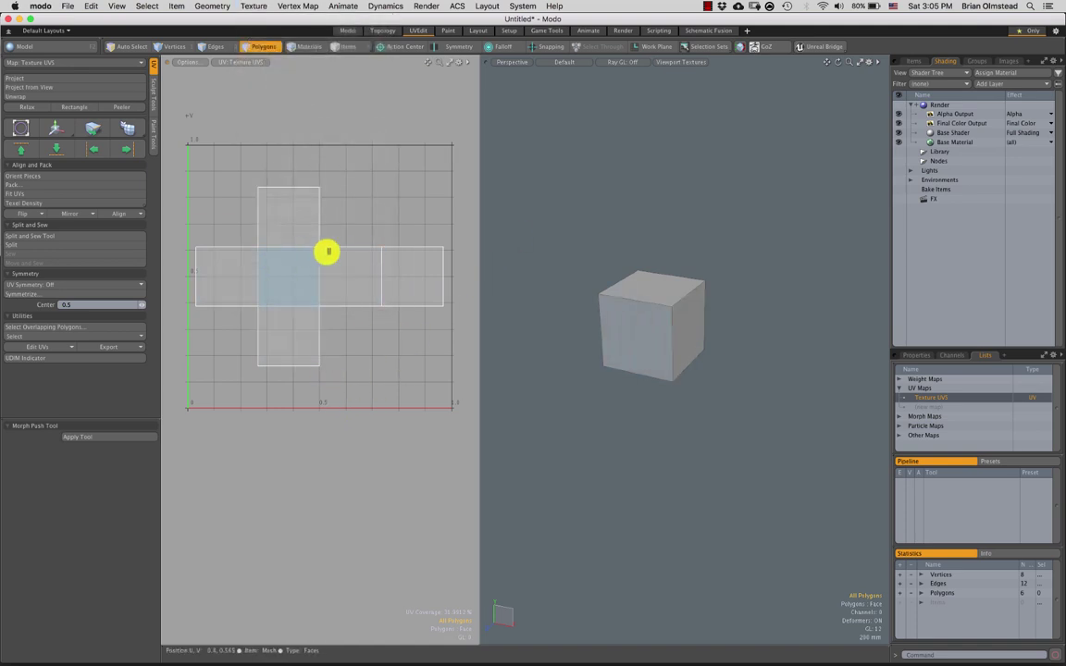
pyautogui.moveTo(359, 215)
pyautogui.mouseDown(button='right')
pyautogui.moveTo(447, 389)
pyautogui.moveTo(399, 218)
pyautogui.mouseUp(button='right')
pyautogui.click(392, 214)
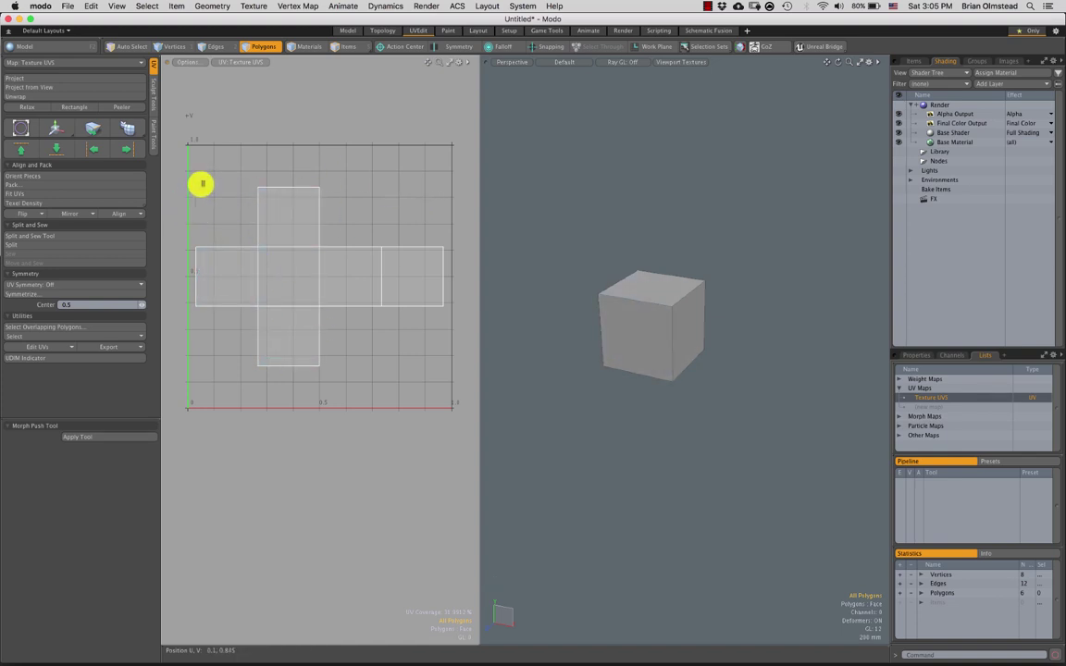
# Examine how the cube's faces in the 3D view correspond to the polygons in the UV layout.
pyautogui.moveTo(191, 141); pyautogui.dragTo(446, 424, button='right')
pyautogui.moveTo(418, 137); pyautogui.dragTo(407, 139, button='right')
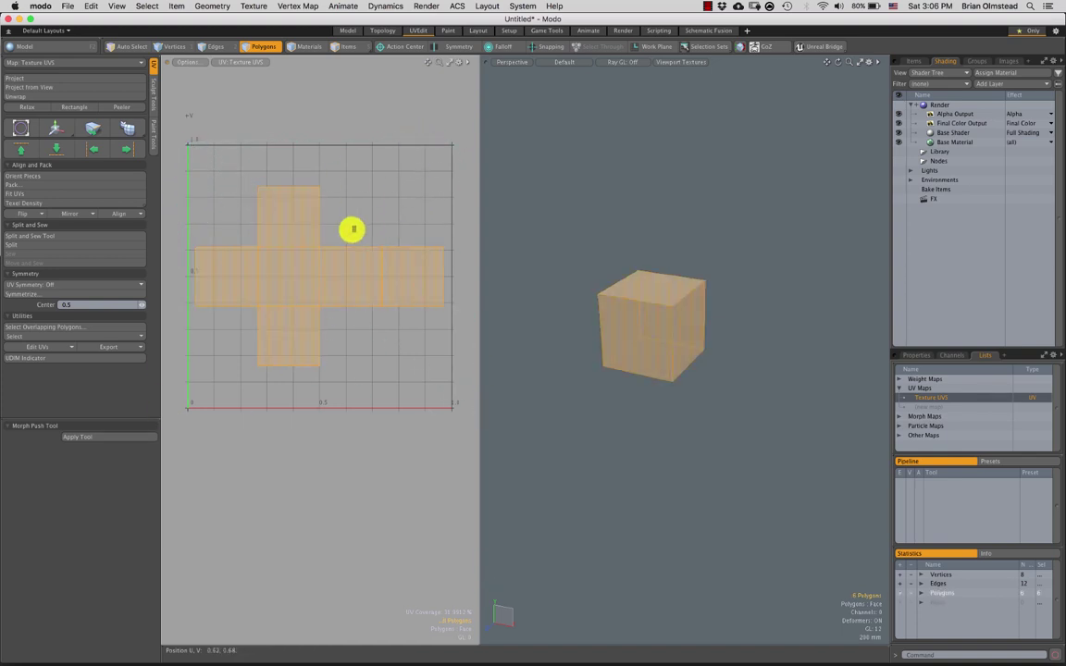
pyautogui.click(553, 334)
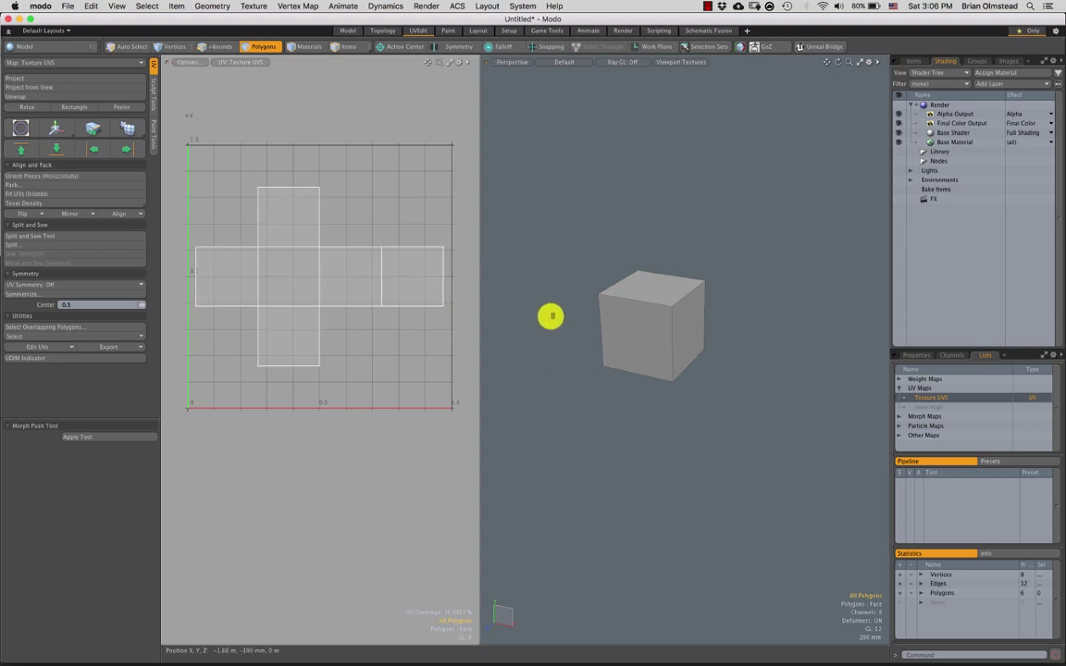
pyautogui.moveTo(613, 371)
pyautogui.keyDown('alt'); pyautogui.mouseDown()
pyautogui.moveTo(637, 319)
pyautogui.moveTo(604, 349)
pyautogui.moveTo(622, 354)
pyautogui.moveTo(595, 345)
pyautogui.moveTo(613, 325)
pyautogui.mouseUp(); pyautogui.keyUp('alt')
pyautogui.scroll(5, 604, 350)
pyautogui.moveTo(589, 294); pyautogui.dragTo(629, 294, button='right')
pyautogui.moveTo(740, 285); pyautogui.dragTo(711, 335, button='right')
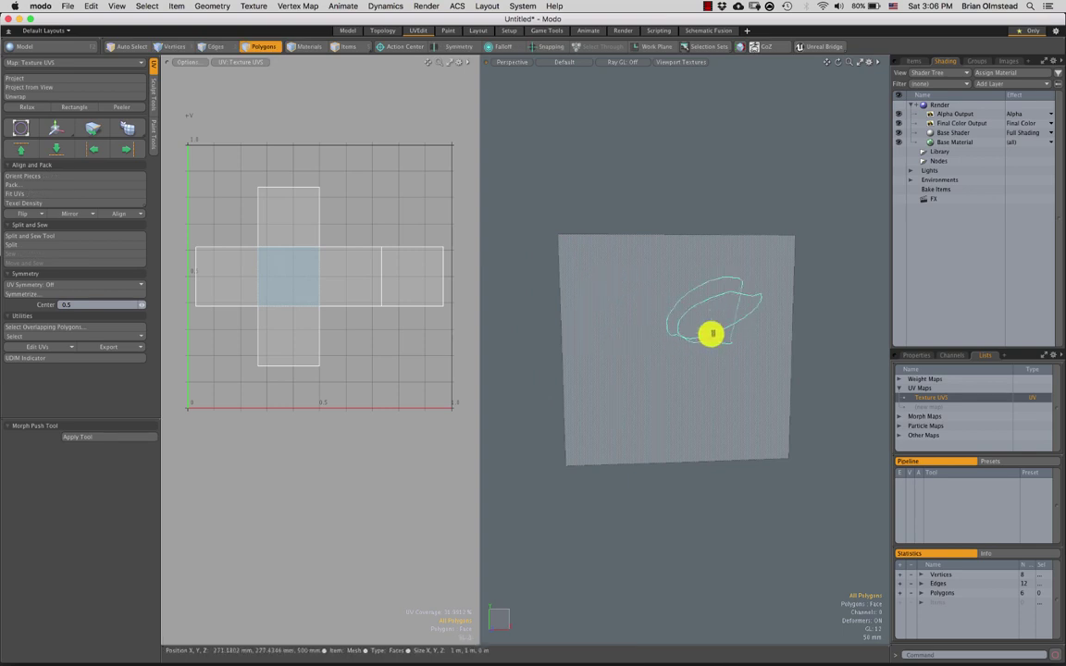
pyautogui.moveTo(710, 333)
pyautogui.keyDown('alt'); pyautogui.mouseDown()
pyautogui.moveTo(599, 371)
pyautogui.moveTo(674, 341)
pyautogui.moveTo(614, 346)
pyautogui.mouseUp(); pyautogui.keyUp('alt')
pyautogui.keyDown('alt'); pyautogui.moveTo(614, 346); pyautogui.dragTo(609, 333); pyautogui.keyUp('alt')
pyautogui.moveTo(361, 193)
pyautogui.mouseDown(button='right')
pyautogui.moveTo(132, 248)
pyautogui.moveTo(444, 191)
pyautogui.moveTo(433, 189)
pyautogui.mouseUp(button='right')
pyautogui.click(387, 235)
pyautogui.keyDown('ctrl'); pyautogui.keyDown('alt'); pyautogui.moveTo(390, 404); pyautogui.dragTo(438, 380); pyautogui.keyUp('alt'); pyautogui.keyUp('ctrl')
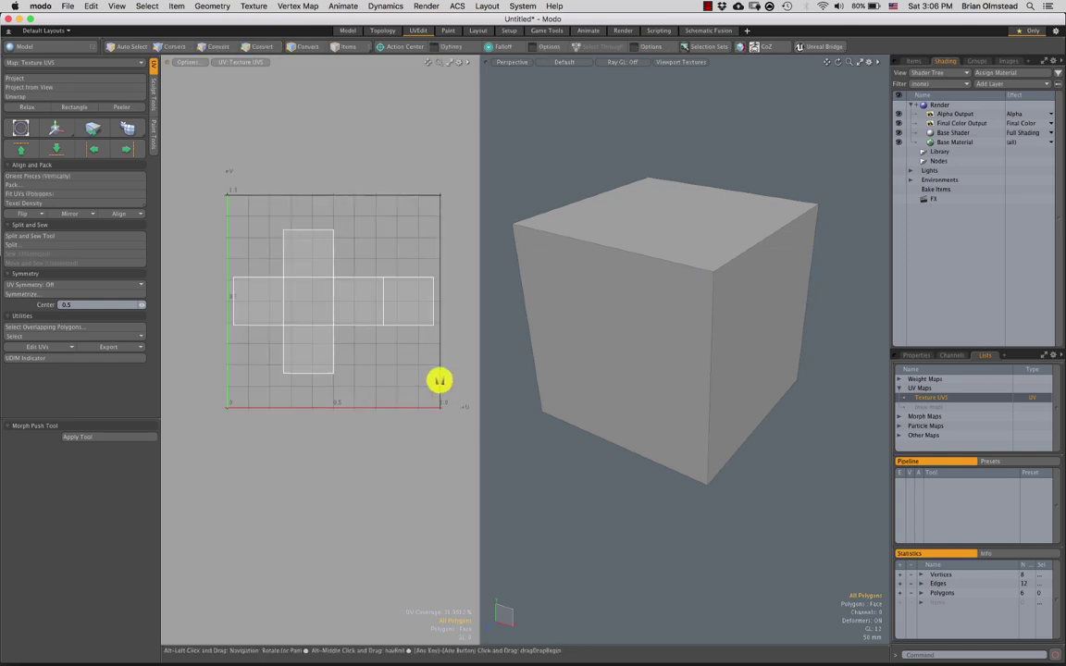
pyautogui.moveTo(583, 311)
pyautogui.keyDown('alt'); pyautogui.keyDown('shift'); pyautogui.mouseDown()
pyautogui.moveTo(565, 342)
pyautogui.moveTo(574, 329)
pyautogui.mouseUp(); pyautogui.keyUp('shift'); pyautogui.keyUp('alt')
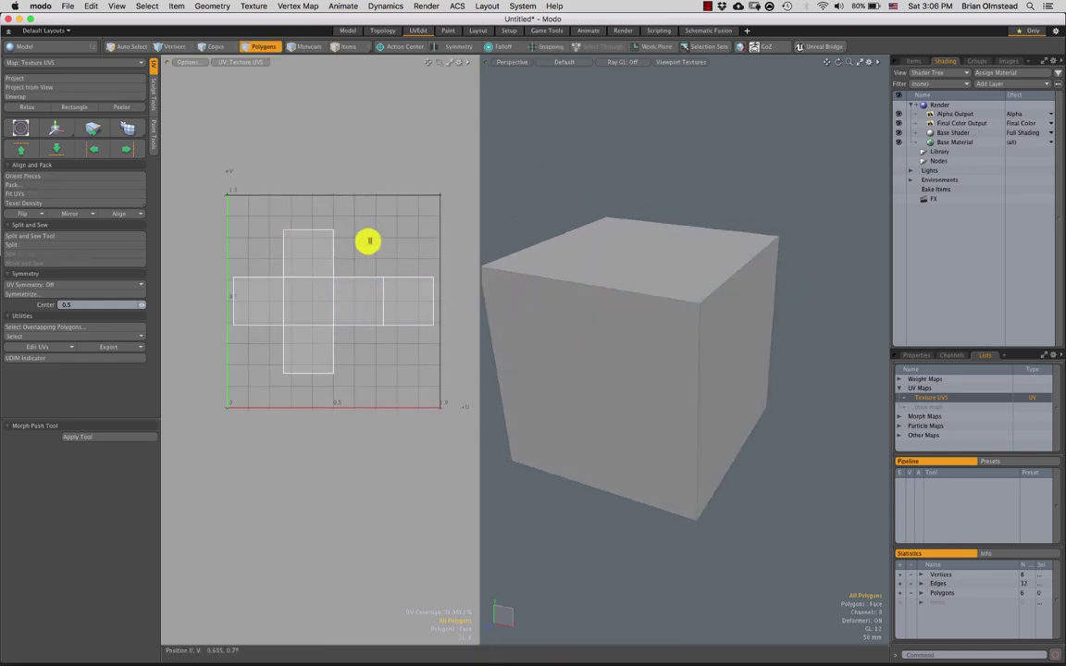
pyautogui.moveTo(265, 187)
pyautogui.mouseDown(button='right')
pyautogui.moveTo(436, 245)
pyautogui.moveTo(426, 232)
pyautogui.mouseUp(button='right')
pyautogui.click(629, 352)
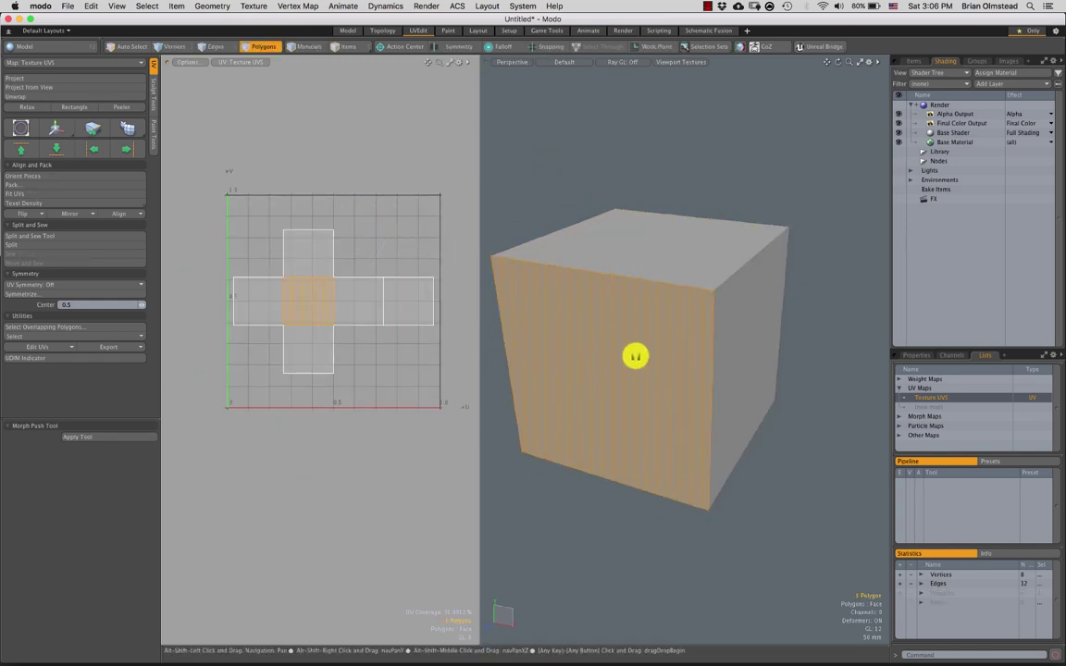
pyautogui.keyDown('alt'); pyautogui.moveTo(633, 357); pyautogui.dragTo(666, 337); pyautogui.keyUp('alt')
pyautogui.doubleClick(673, 363)
pyautogui.keyDown('ctrl'); pyautogui.keyDown('alt'); pyautogui.moveTo(651, 391); pyautogui.dragTo(625, 394); pyautogui.keyUp('alt'); pyautogui.keyUp('ctrl')
pyautogui.click(359, 301)
pyautogui.moveTo(396, 229)
pyautogui.mouseDown(button='right')
pyautogui.moveTo(168, 301)
pyautogui.moveTo(420, 263)
pyautogui.mouseUp(button='right')
pyautogui.click(416, 259)
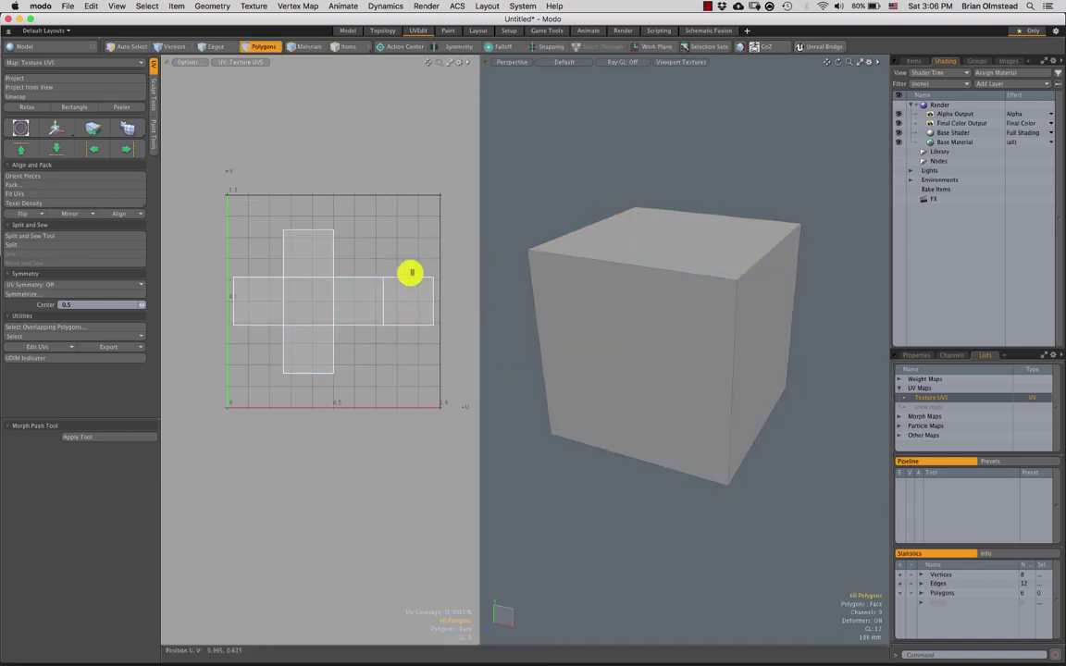
pyautogui.keyDown('ctrl'); pyautogui.keyDown('alt'); pyautogui.moveTo(389, 359); pyautogui.dragTo(381, 361); pyautogui.keyUp('alt'); pyautogui.keyUp('ctrl')
pyautogui.keyDown('alt'); pyautogui.keyDown('shift'); pyautogui.moveTo(572, 340); pyautogui.dragTo(555, 337); pyautogui.keyUp('shift'); pyautogui.keyUp('alt')
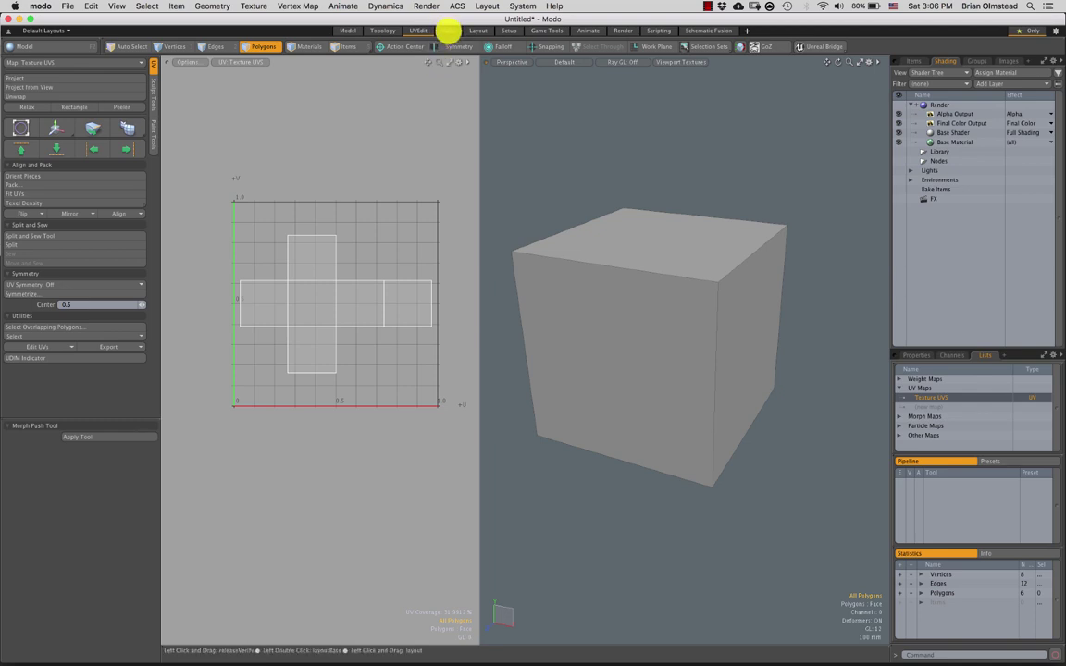
# Switch to the Paint layout and bring the cube into view for painting.
pyautogui.click(448, 30)
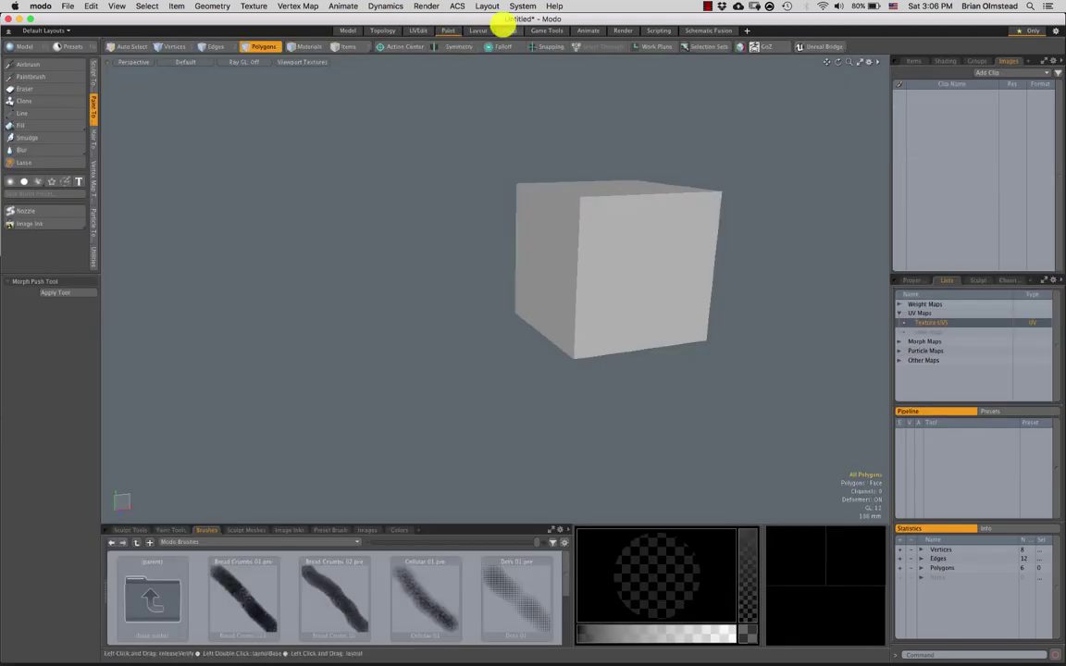
pyautogui.click(487, 5)
pyautogui.moveTo(508, 50)
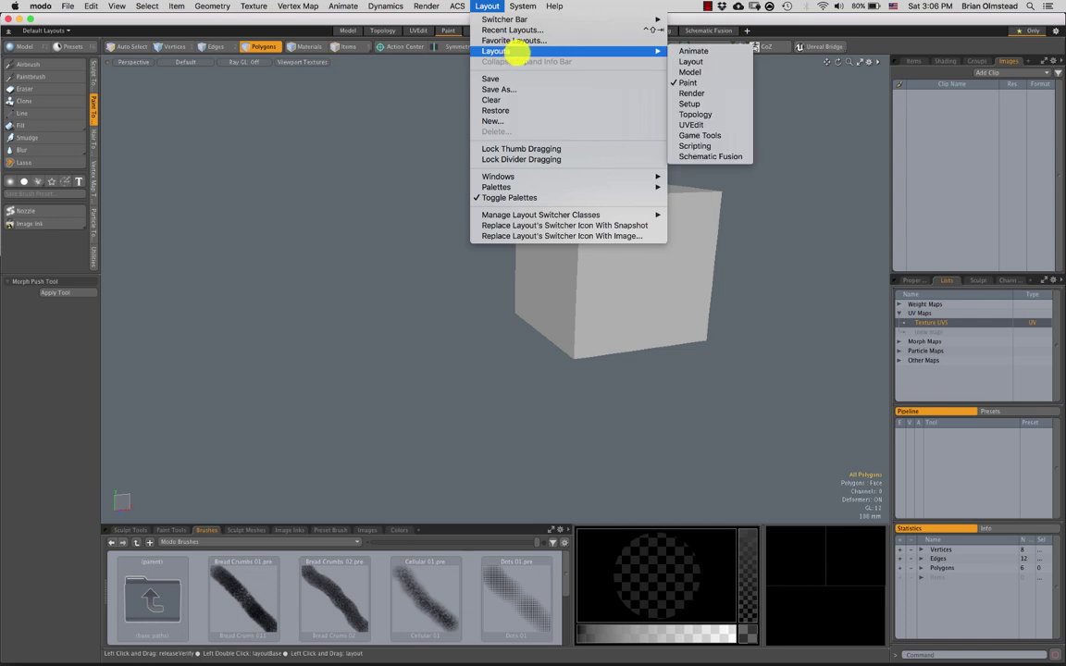
pyautogui.click(348, 343)
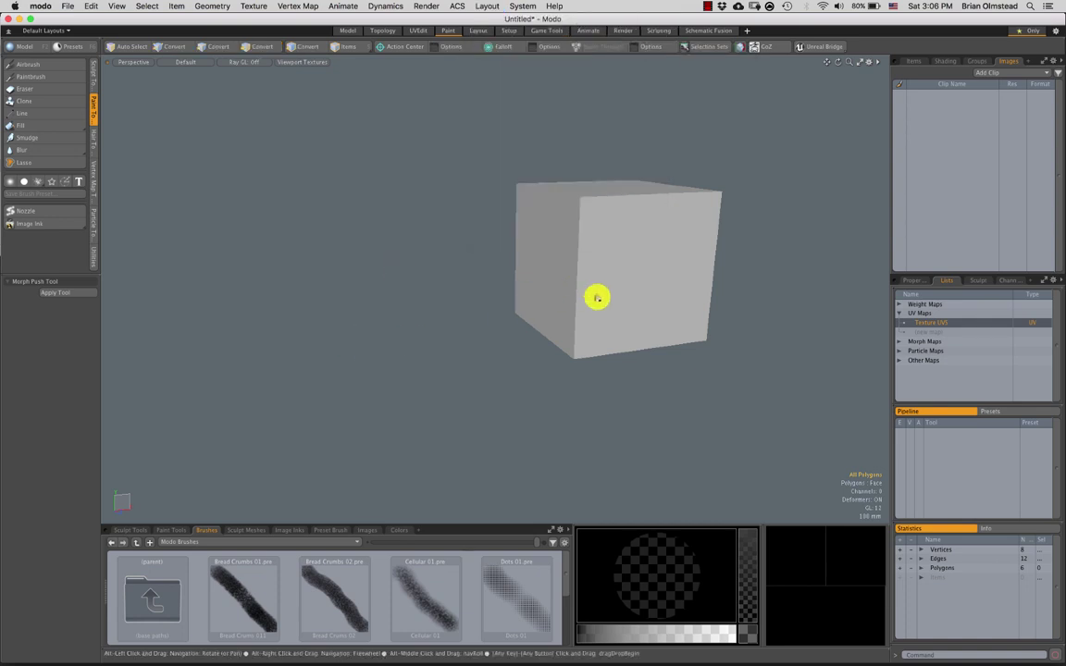
pyautogui.keyDown('alt'); pyautogui.moveTo(597, 297); pyautogui.dragTo(504, 407); pyautogui.keyUp('alt')
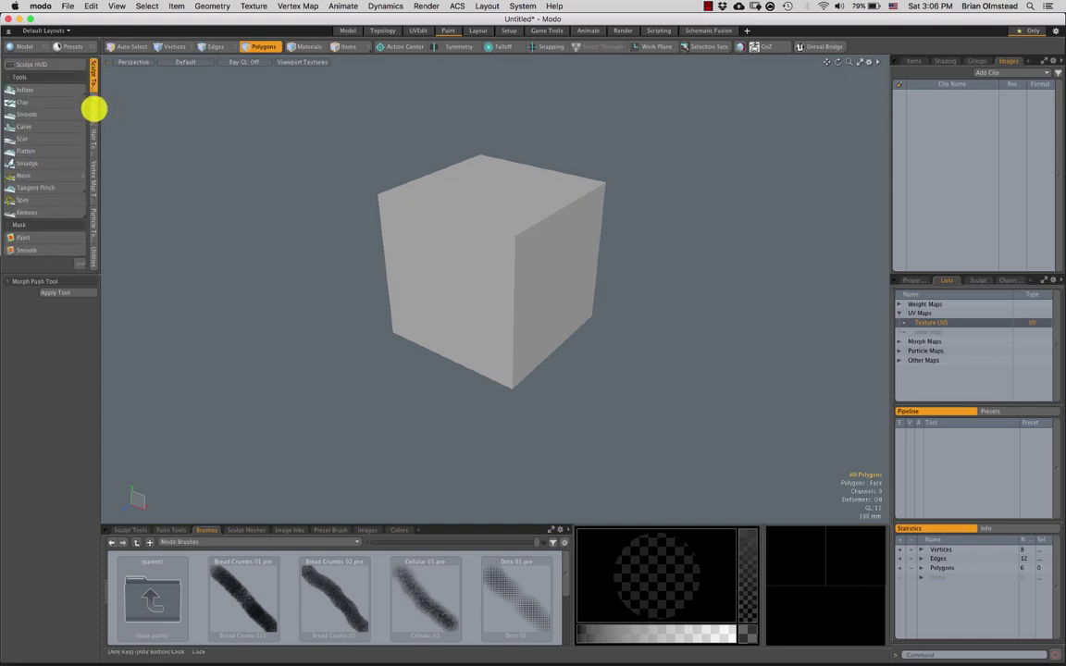
# Review the sculpt, paint, hair, vertex map, particle and utility toolsets, ending on the paint tools.
pyautogui.click(95, 141)
pyautogui.moveTo(43, 274); pyautogui.dragTo(47, 364)
pyautogui.click(94, 85)
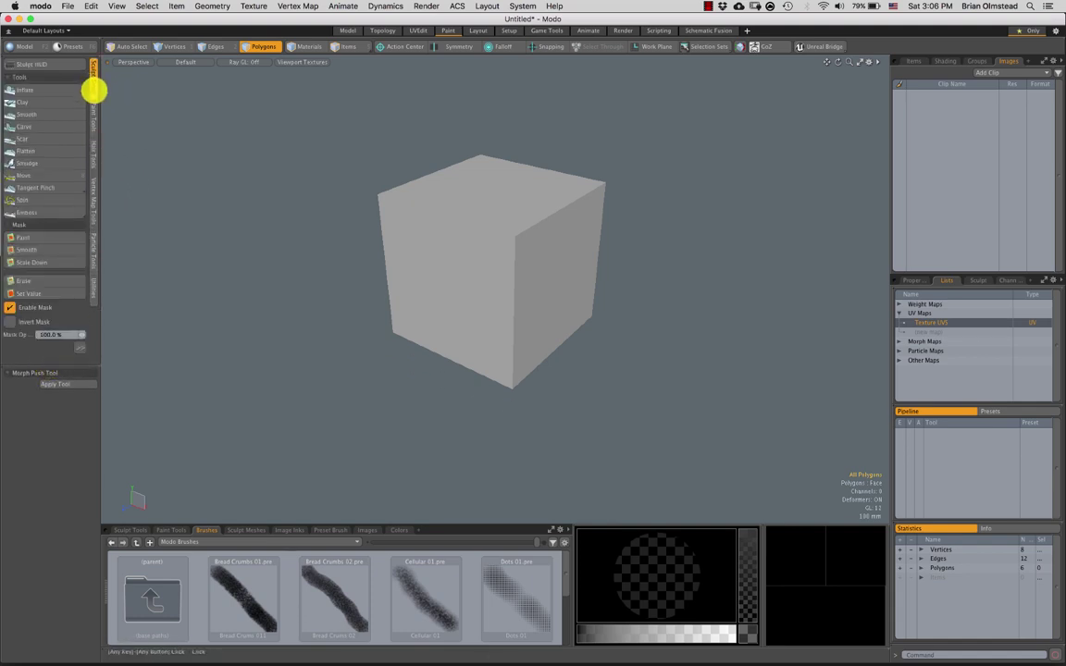
pyautogui.click(95, 123)
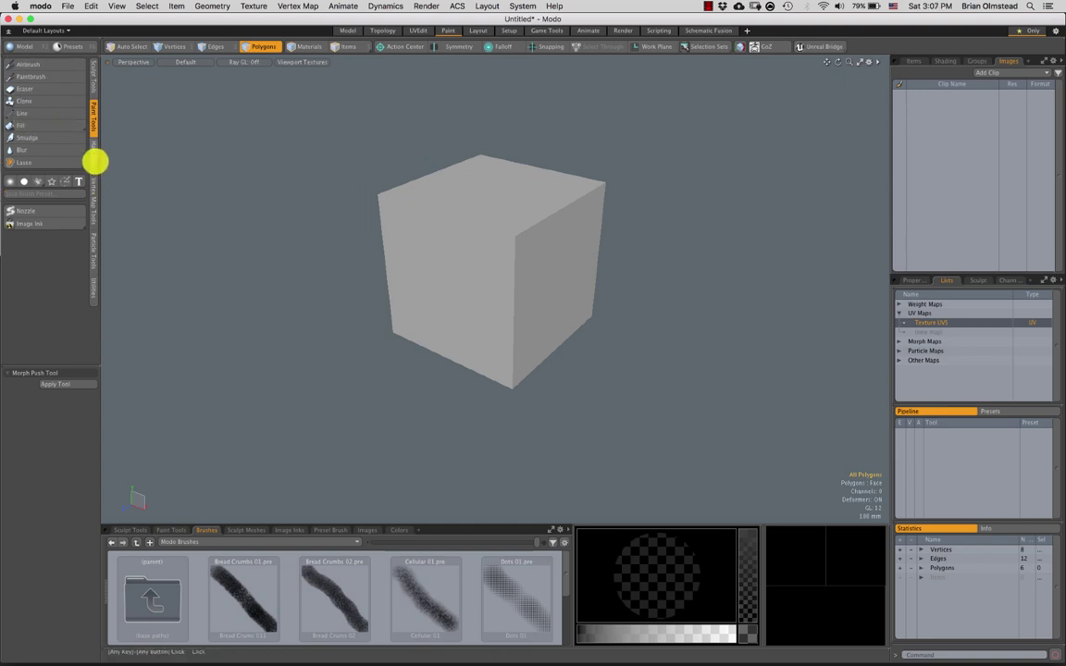
pyautogui.click(94, 162)
pyautogui.click(91, 199)
pyautogui.click(91, 263)
pyautogui.click(93, 285)
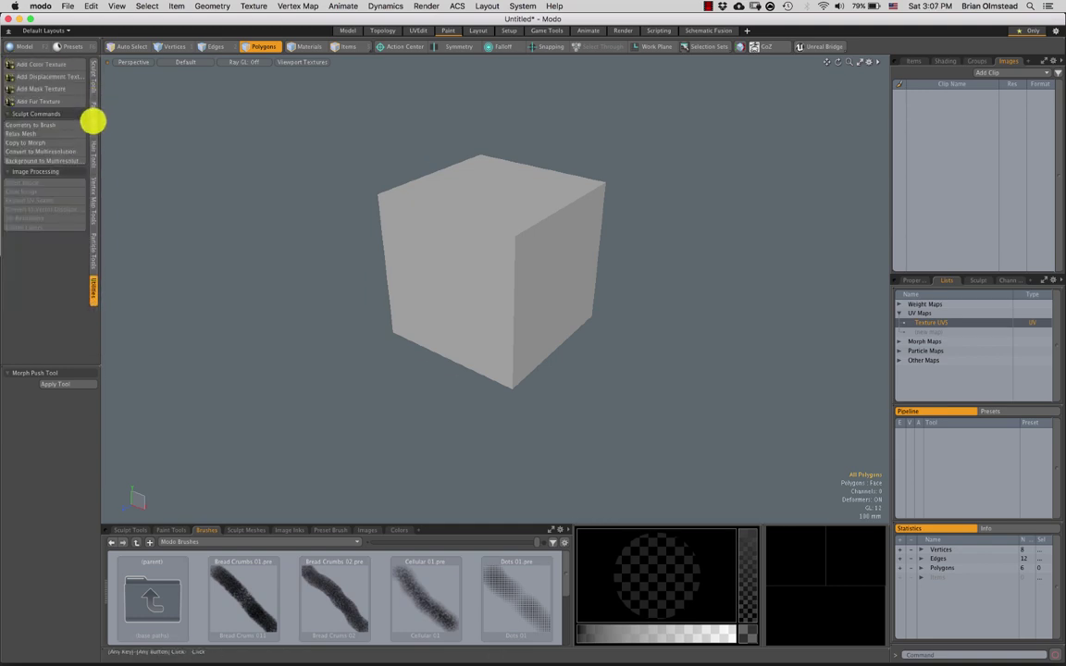
pyautogui.click(92, 120)
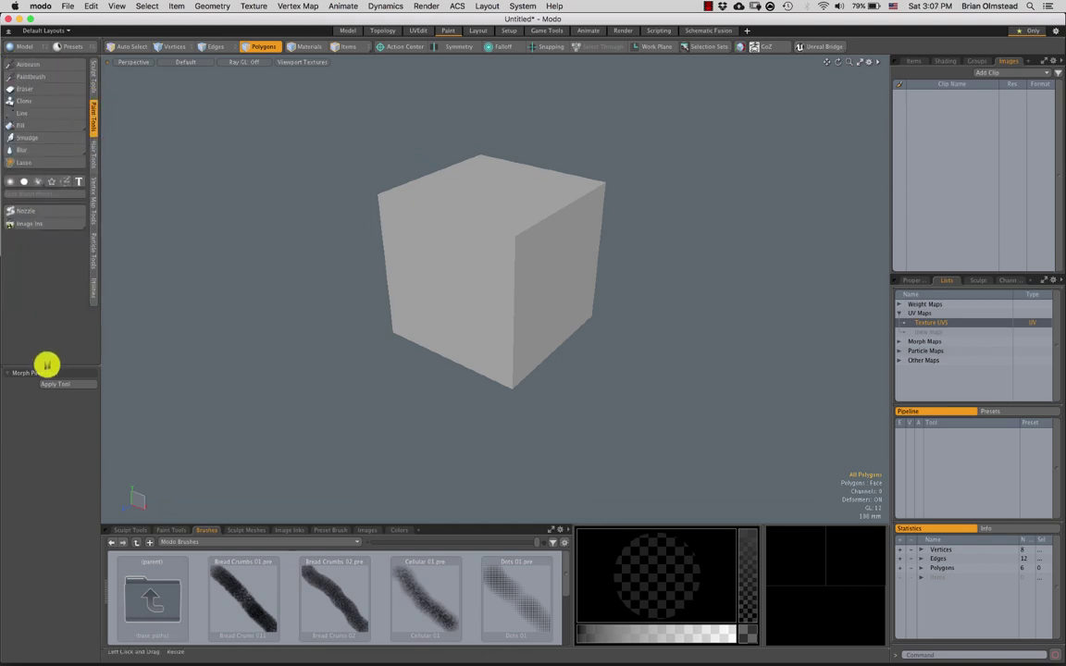
pyautogui.moveTo(47, 365); pyautogui.dragTo(49, 313)
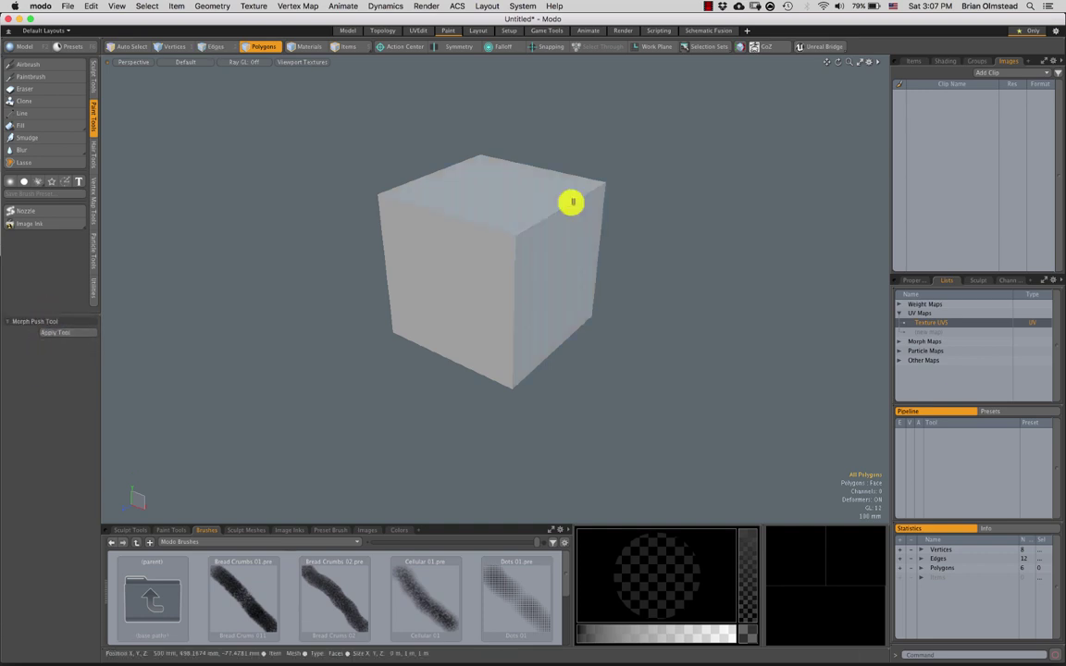
# Rename the Mesh item in the scene's item list as Cube.
pyautogui.click(912, 62)
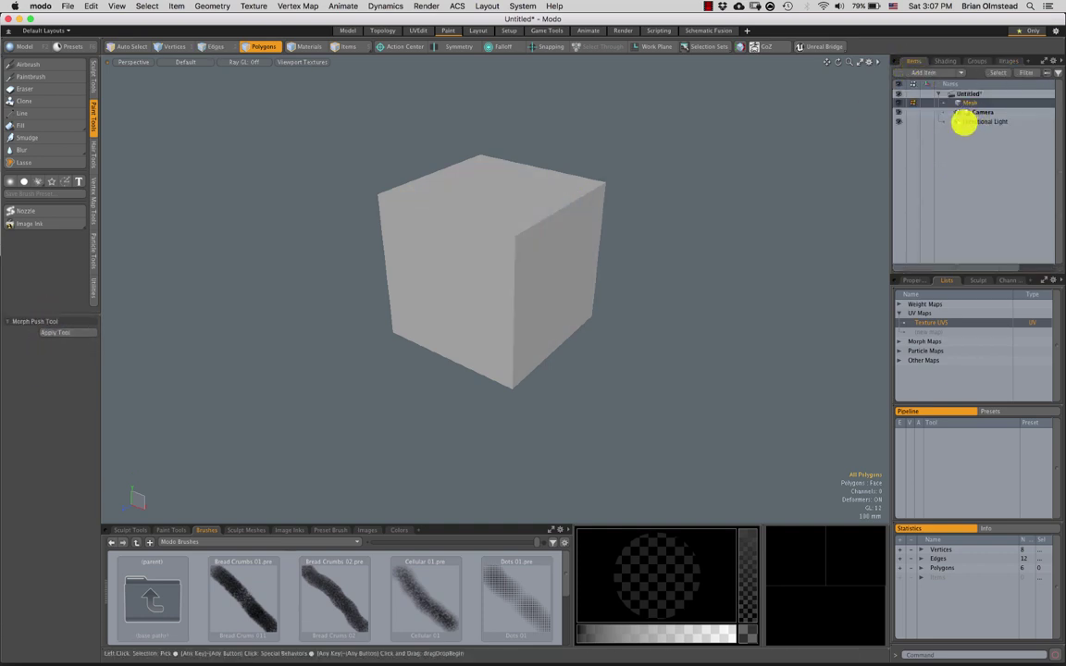
pyautogui.doubleClick(973, 102)
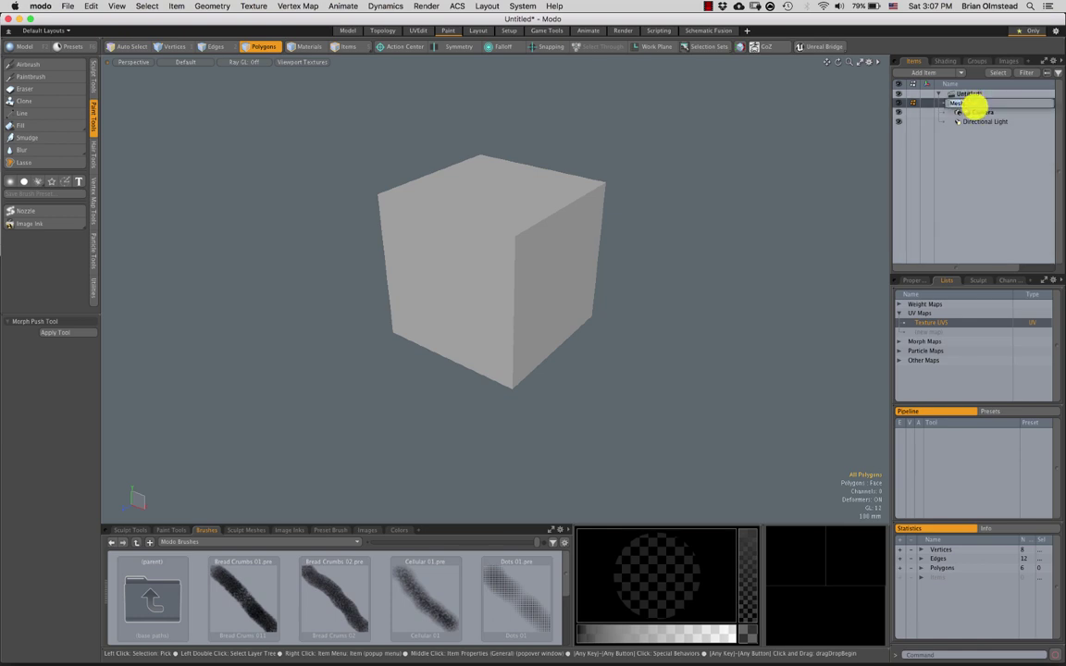
pyautogui.press('Return')
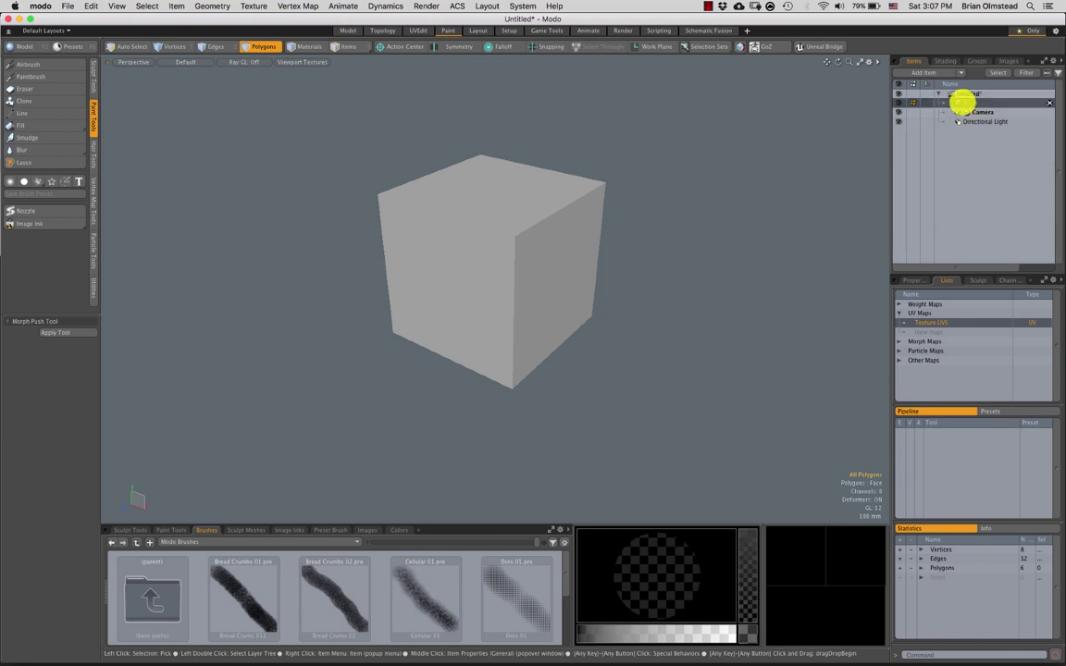
pyautogui.moveTo(538, 304)
pyautogui.keyDown('alt'); pyautogui.mouseDown()
pyautogui.moveTo(525, 331)
pyautogui.moveTo(501, 334)
pyautogui.moveTo(435, 253)
pyautogui.mouseUp(); pyautogui.keyUp('alt')
pyautogui.scroll(3, 497, 335)
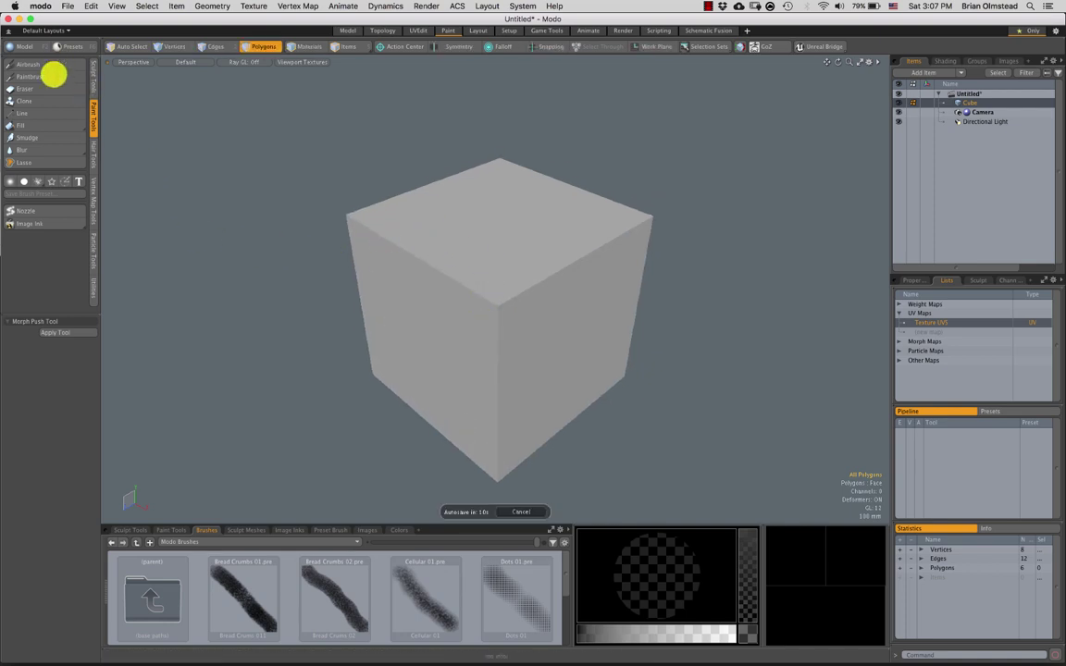
# Airbrush a curved white stroke, brush size 46, from the cube's top face across the edge onto an adjacent side face.
pyautogui.click(28, 64)
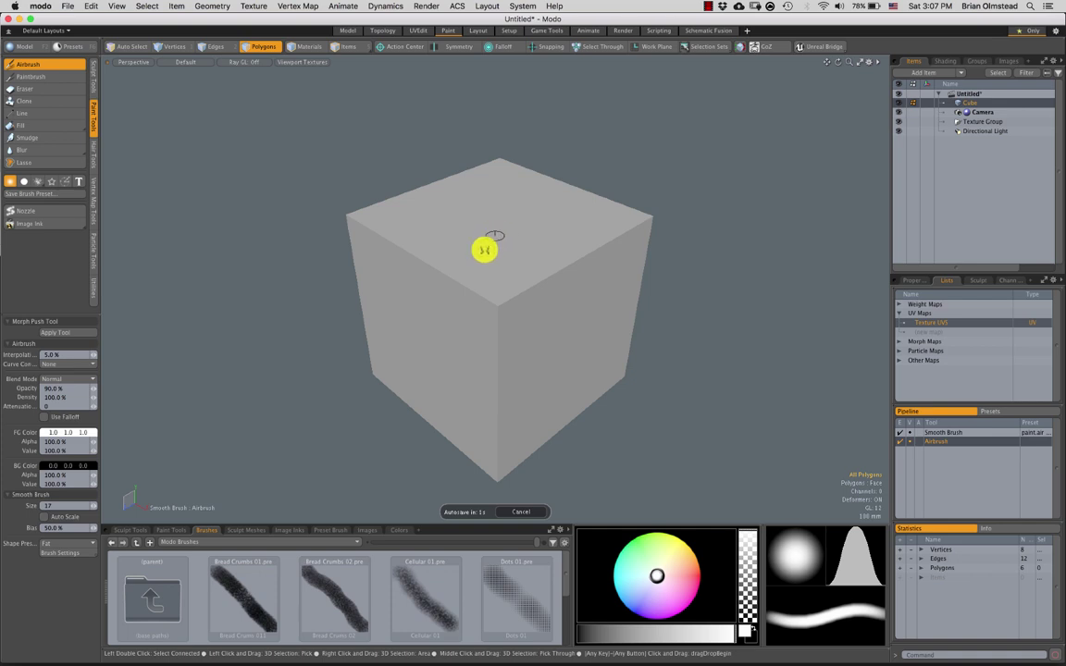
pyautogui.moveTo(477, 249); pyautogui.dragTo(507, 253, button='right')
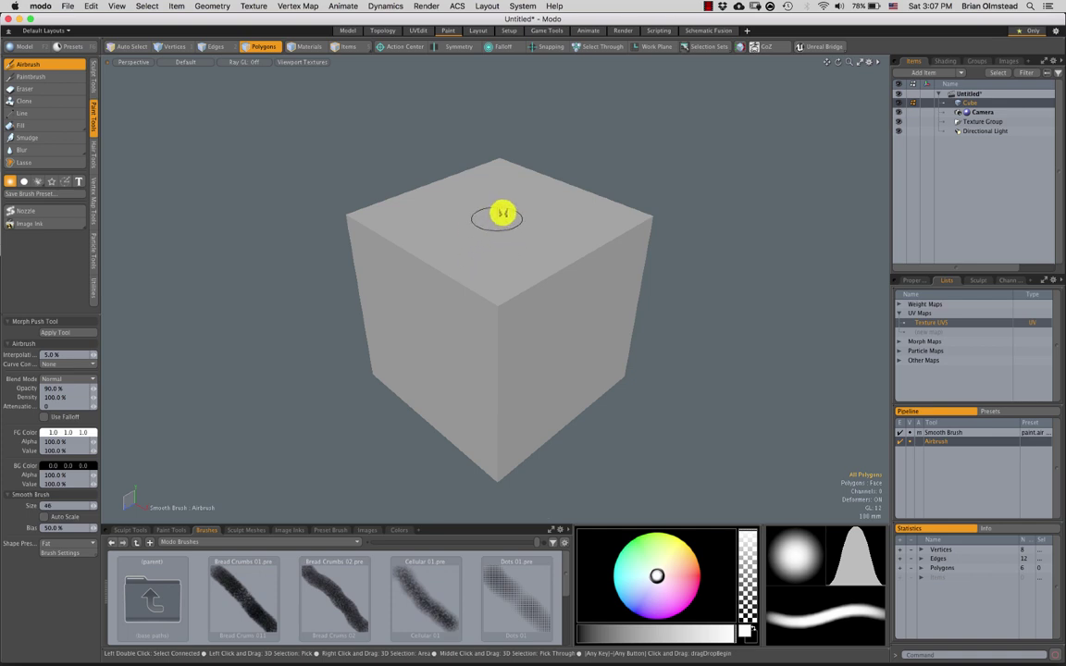
pyautogui.moveTo(497, 211)
pyautogui.mouseDown()
pyautogui.moveTo(430, 271)
pyautogui.moveTo(423, 383)
pyautogui.moveTo(511, 197)
pyautogui.moveTo(479, 244)
pyautogui.mouseUp()
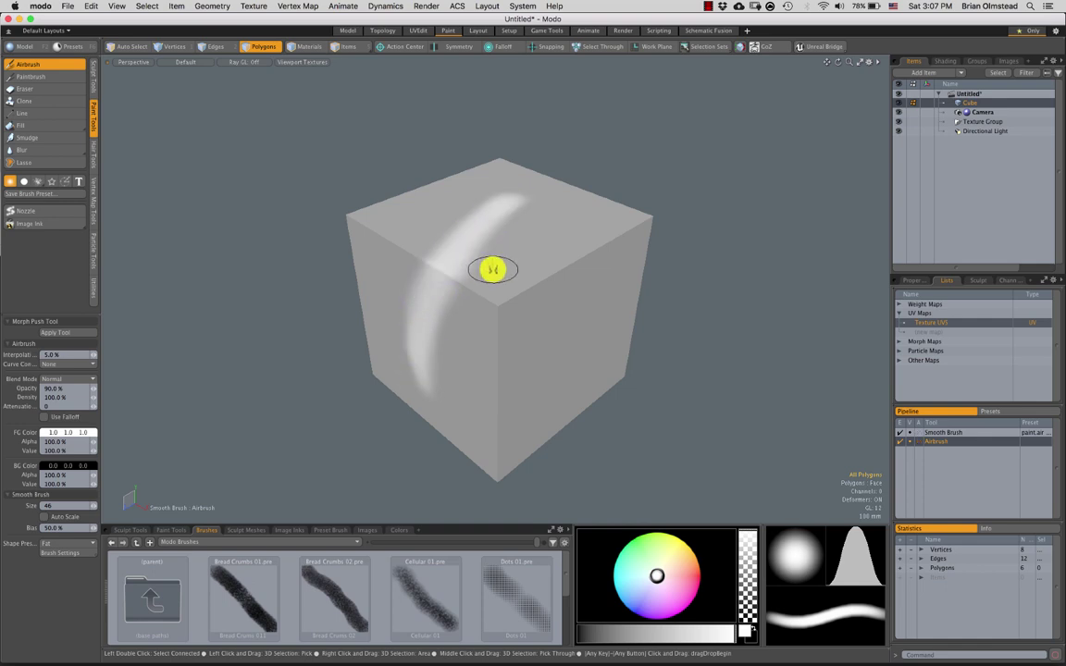
pyautogui.keyDown('alt'); pyautogui.moveTo(473, 347); pyautogui.dragTo(474, 319); pyautogui.keyUp('alt')
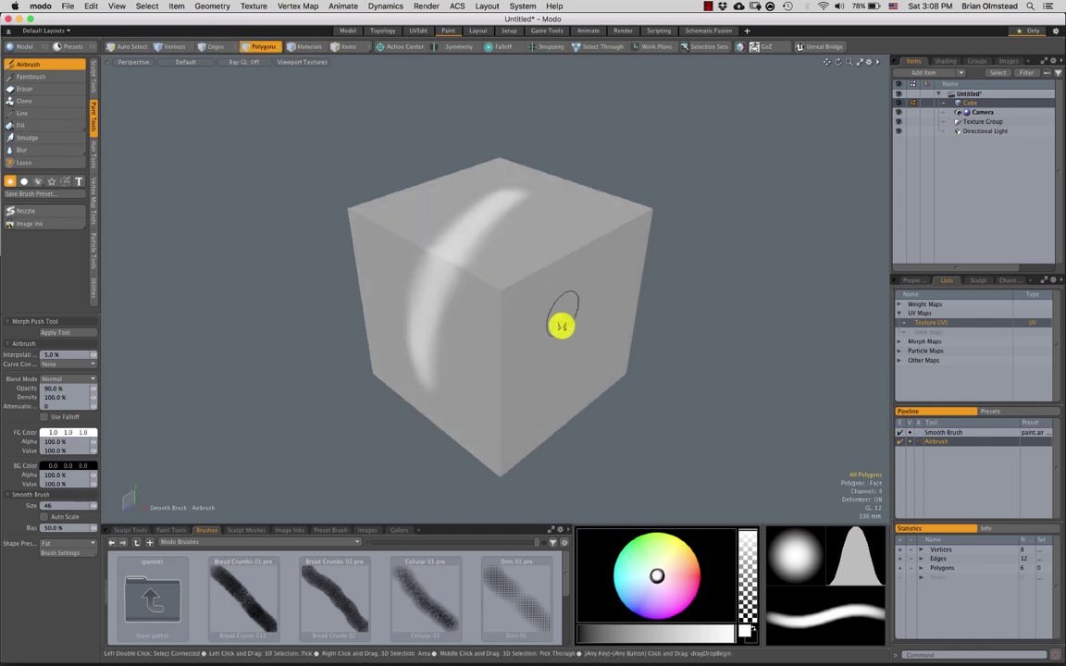
# Airbrush a second curved white stroke from the top face onto the other side face, and undo both strokes to clear the cube.
pyautogui.moveTo(561, 324)
pyautogui.mouseDown()
pyautogui.moveTo(554, 254)
pyautogui.moveTo(566, 286)
pyautogui.moveTo(537, 284)
pyautogui.moveTo(519, 302)
pyautogui.moveTo(539, 283)
pyautogui.mouseUp()
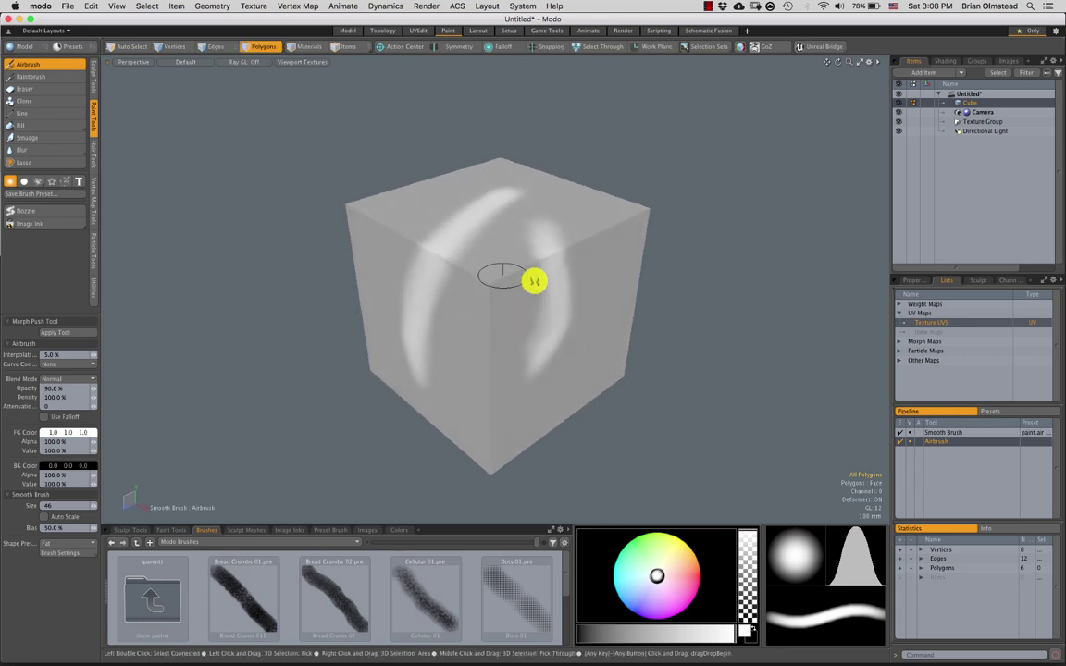
pyautogui.press('super+z')
pyautogui.press('super+z')
# Set the brush size to 20 and airbrush a short thin white stroke near the outer edge of the front face.
pyautogui.keyDown('alt'); pyautogui.moveTo(480, 333); pyautogui.dragTo(476, 273); pyautogui.keyUp('alt')
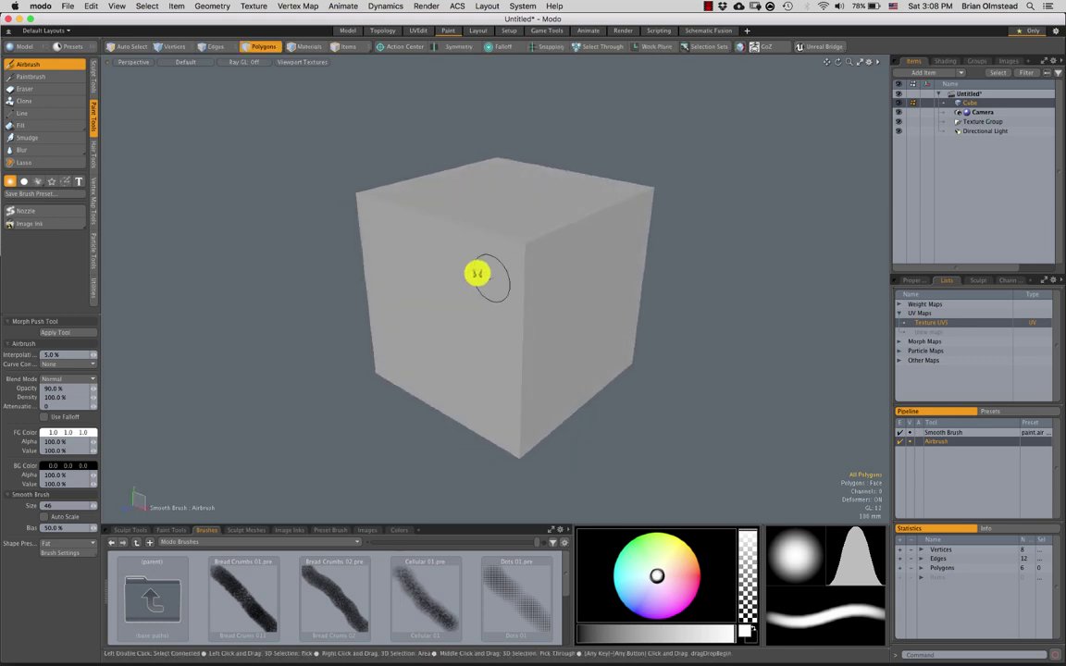
pyautogui.moveTo(457, 281)
pyautogui.mouseDown(button='right')
pyautogui.moveTo(568, 254)
pyautogui.moveTo(499, 257)
pyautogui.moveTo(516, 259)
pyautogui.moveTo(456, 274)
pyautogui.moveTo(687, 258)
pyautogui.moveTo(511, 259)
pyautogui.moveTo(709, 258)
pyautogui.moveTo(458, 280)
pyautogui.mouseUp(button='right')
pyautogui.keyDown('alt'); pyautogui.moveTo(471, 305); pyautogui.dragTo(506, 303); pyautogui.keyUp('alt')
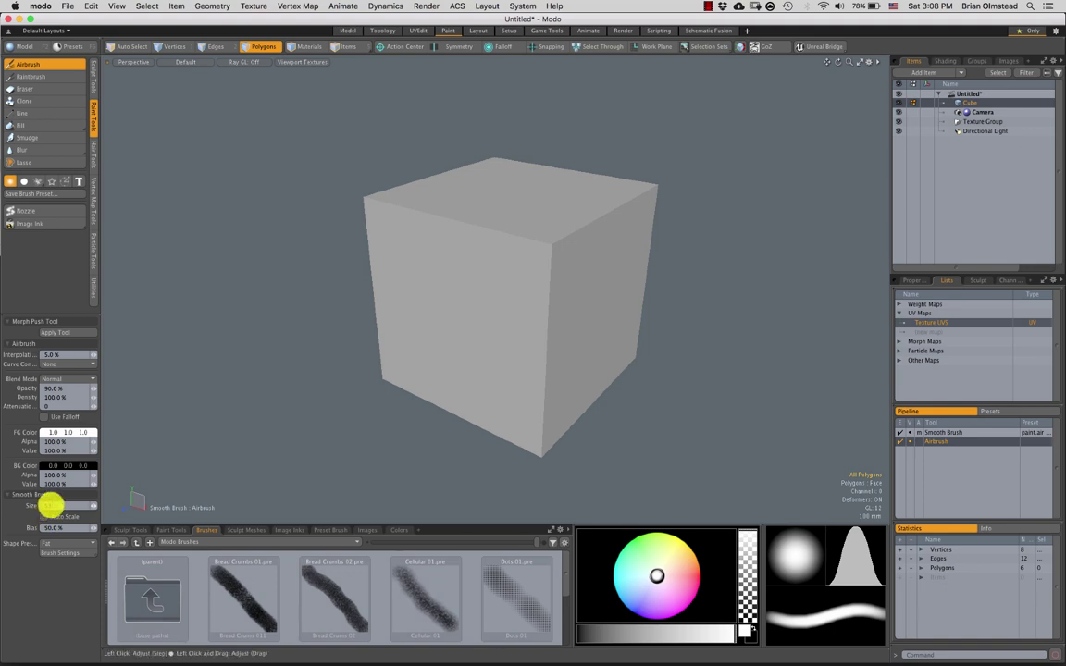
pyautogui.click(51, 505)
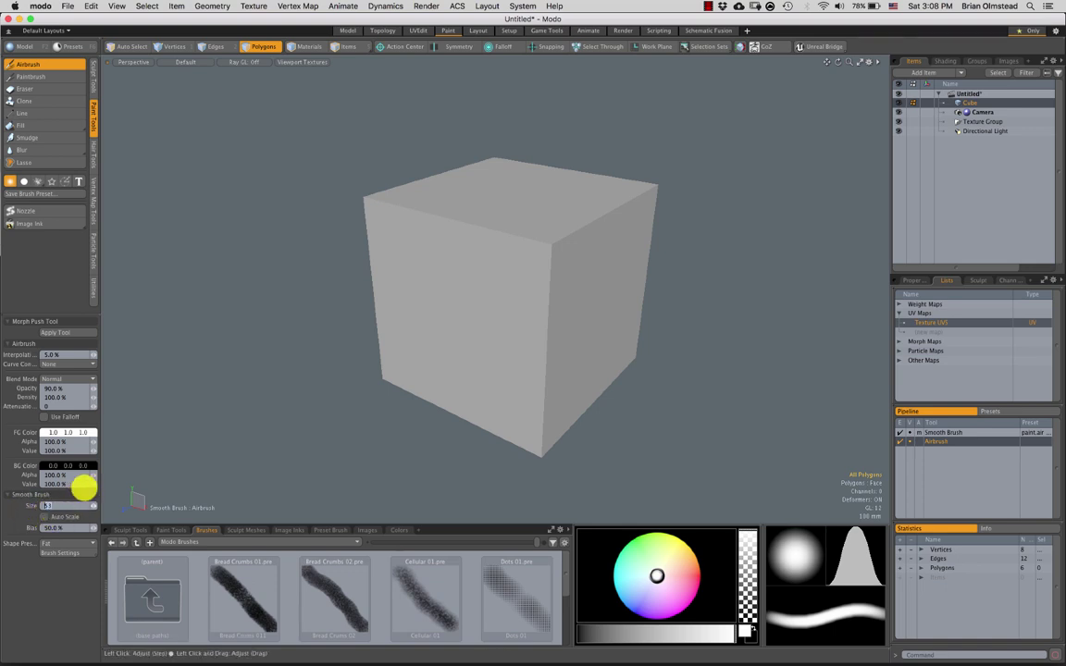
pyautogui.write('20')
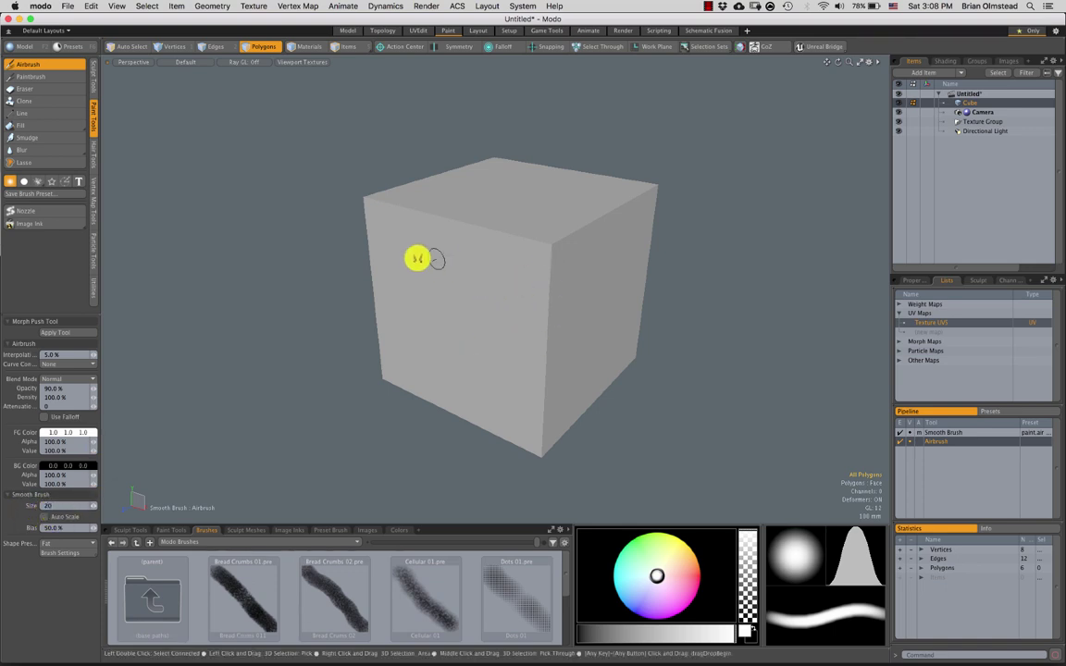
pyautogui.moveTo(404, 269); pyautogui.dragTo(398, 331)
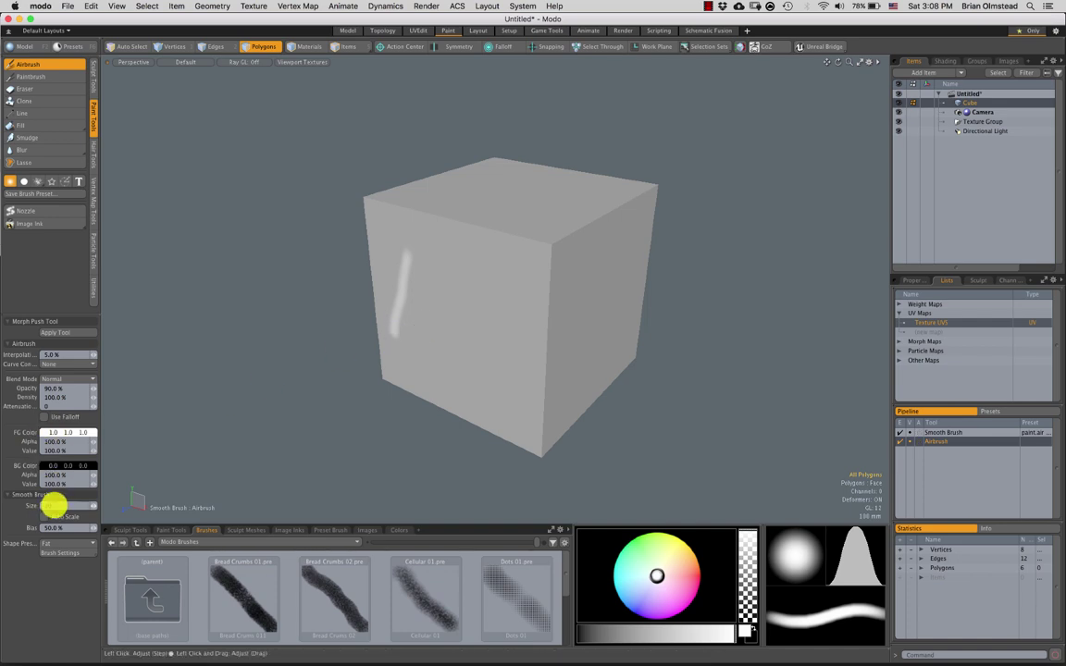
# Set the brush size to 80 and airbrush a wide soft stroke across the middle of the front face.
pyautogui.write('80')
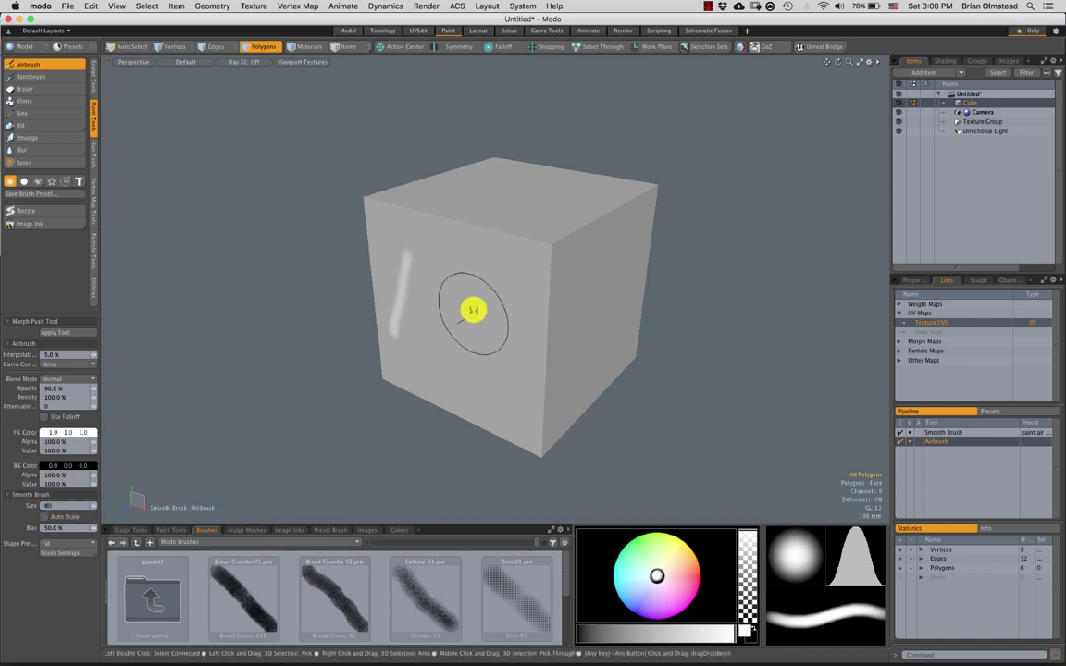
pyautogui.moveTo(474, 307); pyautogui.dragTo(445, 354)
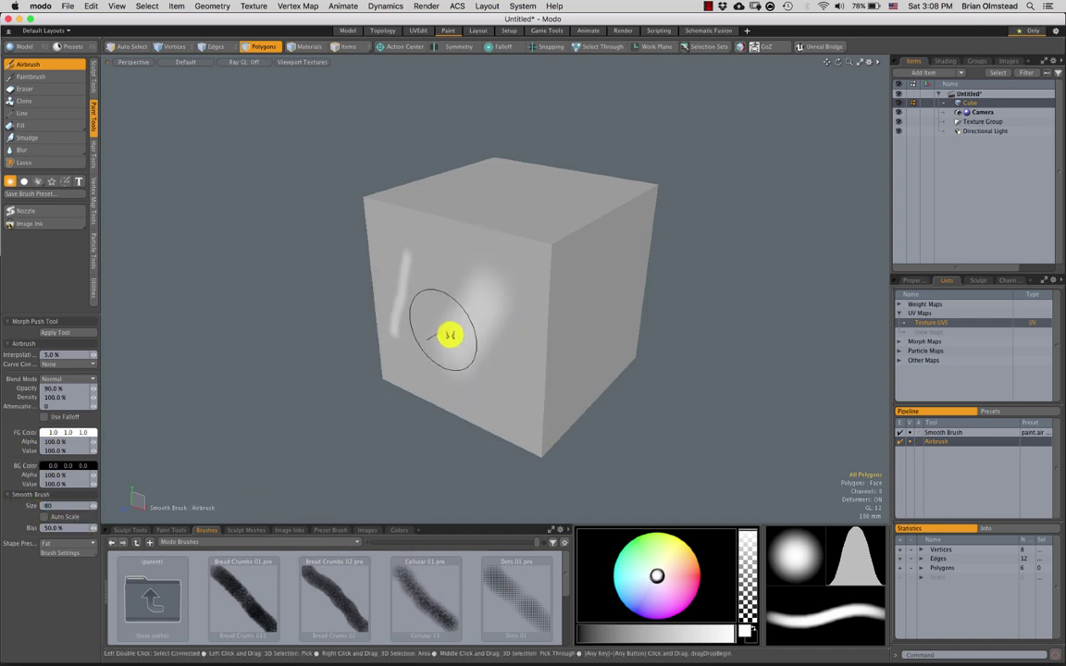
pyautogui.moveTo(418, 359)
pyautogui.keyDown('alt'); pyautogui.mouseDown()
pyautogui.moveTo(433, 329)
pyautogui.moveTo(370, 351)
pyautogui.mouseUp(); pyautogui.keyUp('alt')
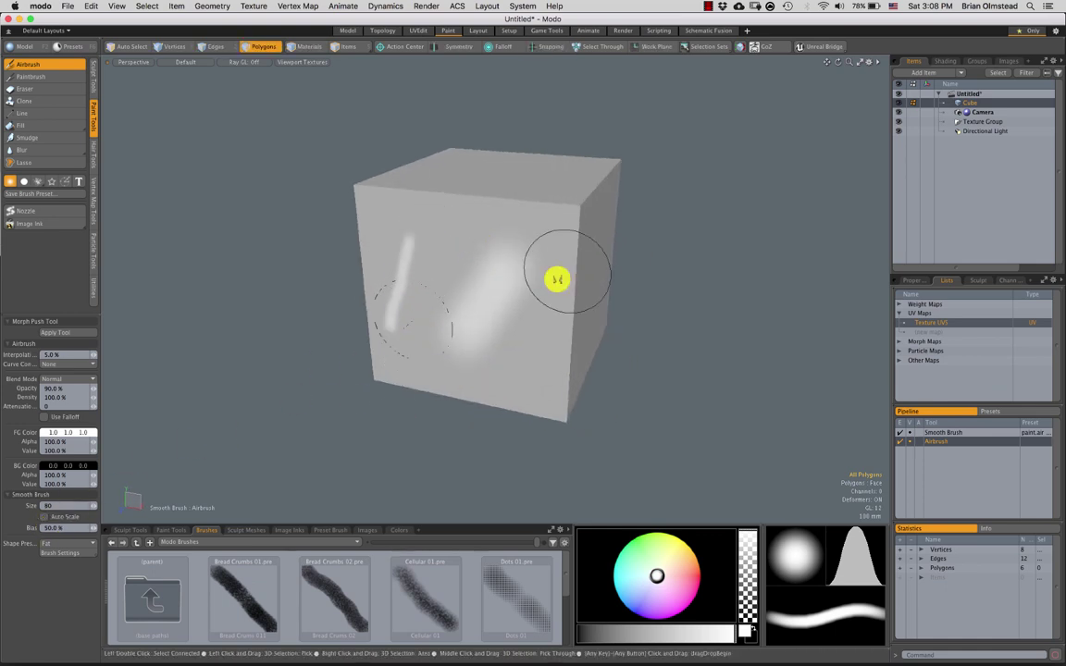
# Undo the wide and the thin airbrush strokes on the front face.
pyautogui.press('super+z')
pyautogui.press('super+z')
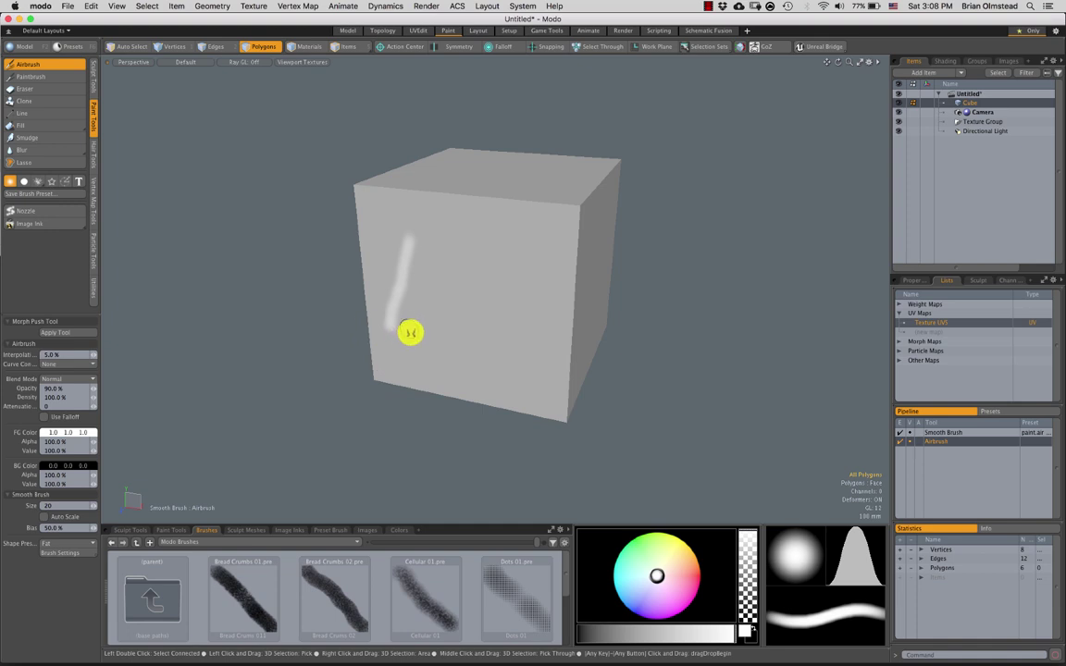
pyautogui.press('super+z')
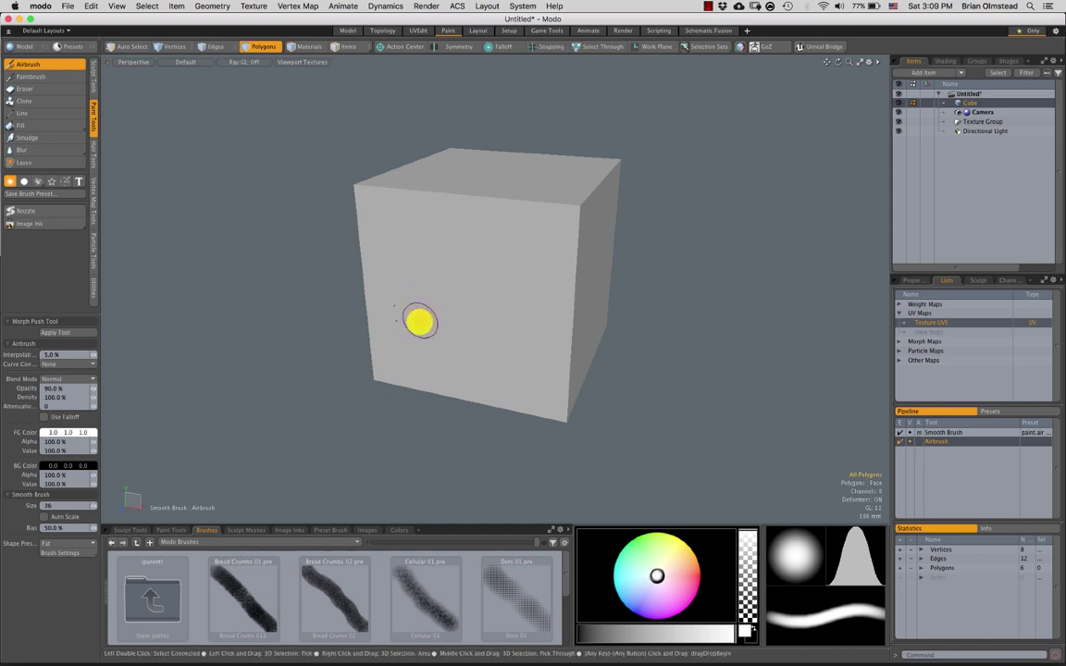
# Airbrush three vertical white strokes on the front face at brush size 20, each at a different viewing distance.
pyautogui.keyDown('ctrl'); pyautogui.keyDown('alt'); pyautogui.moveTo(476, 333); pyautogui.dragTo(431, 283); pyautogui.keyUp('alt'); pyautogui.keyUp('ctrl')
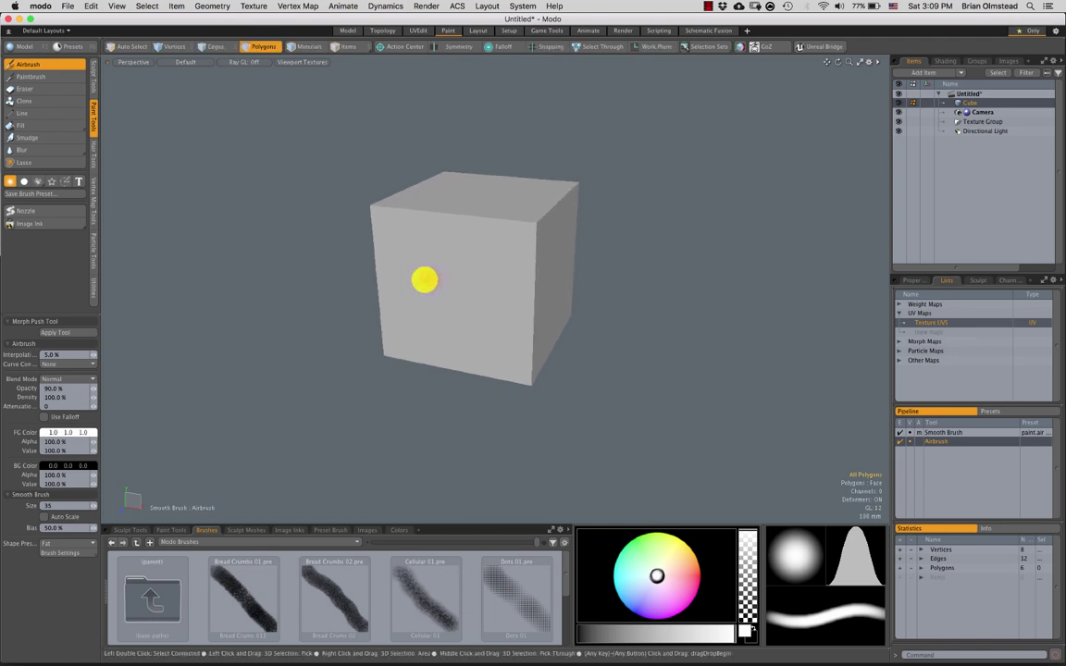
pyautogui.moveTo(416, 234)
pyautogui.mouseDown()
pyautogui.moveTo(407, 336)
pyautogui.moveTo(413, 283)
pyautogui.mouseUp()
pyautogui.scroll(6, 447, 314)
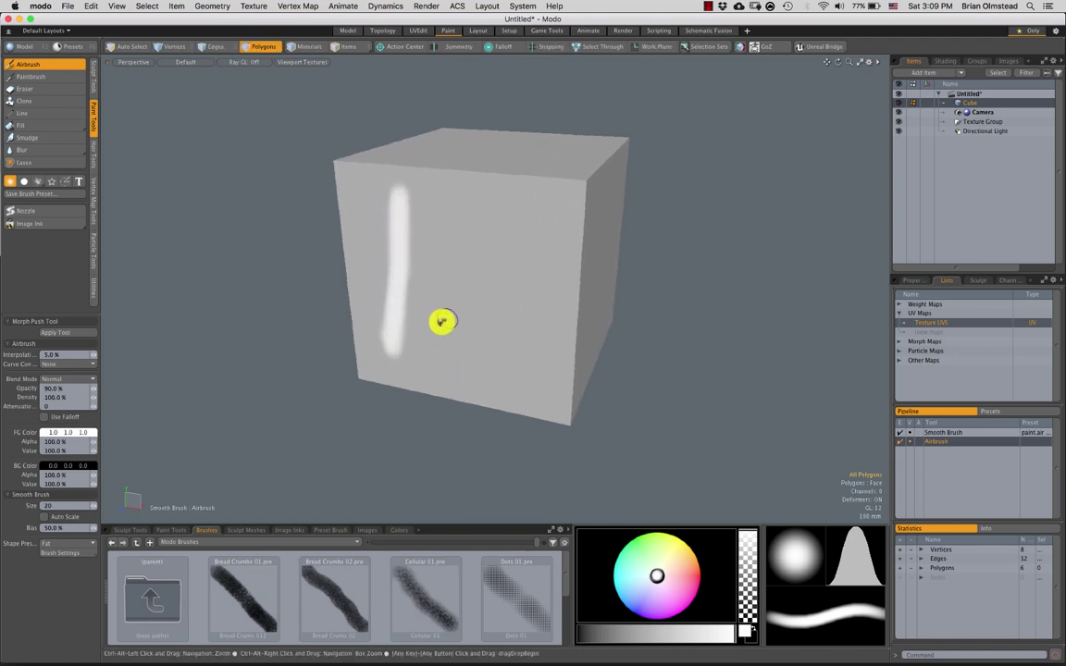
pyautogui.moveTo(447, 327)
pyautogui.mouseDown()
pyautogui.moveTo(452, 236)
pyautogui.moveTo(441, 364)
pyautogui.moveTo(455, 160)
pyautogui.mouseUp()
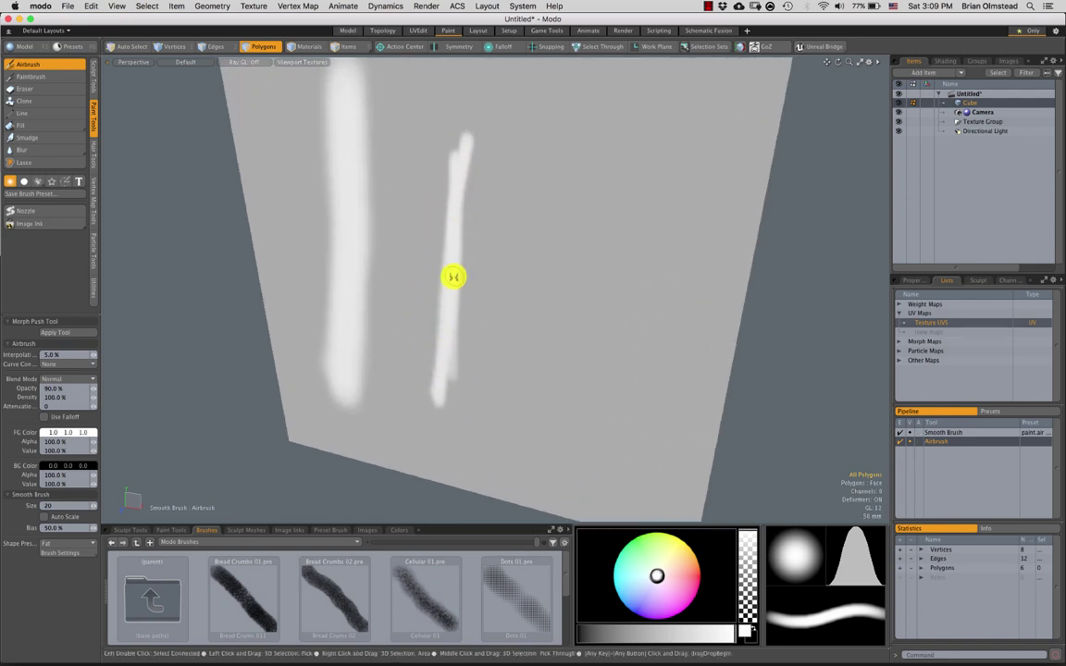
pyautogui.scroll(-10, 452, 276)
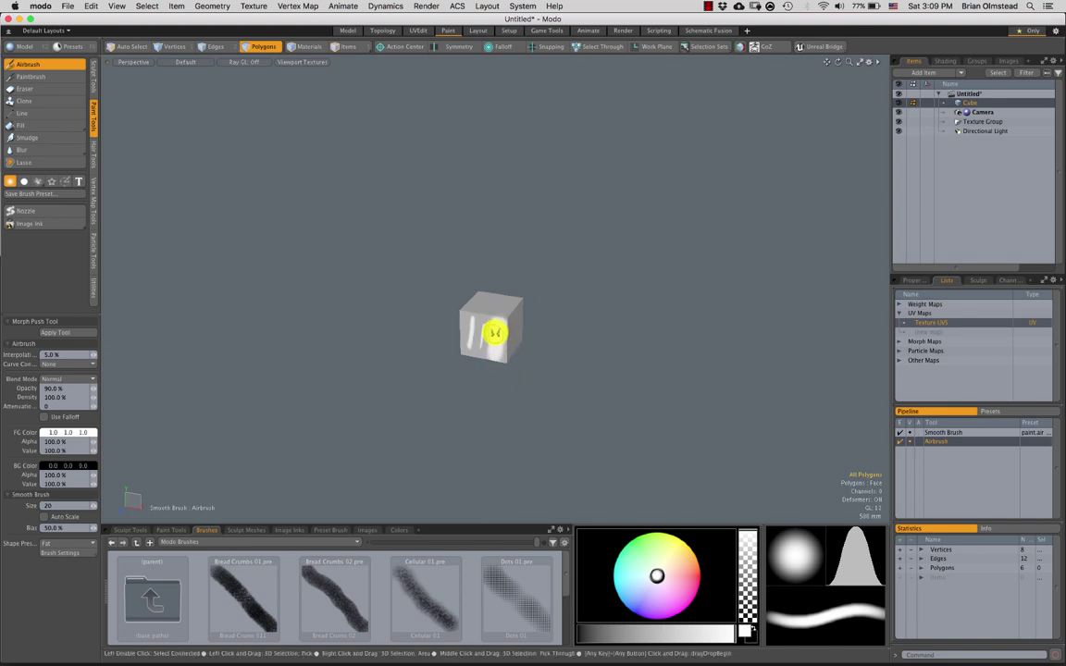
pyautogui.click(51, 504)
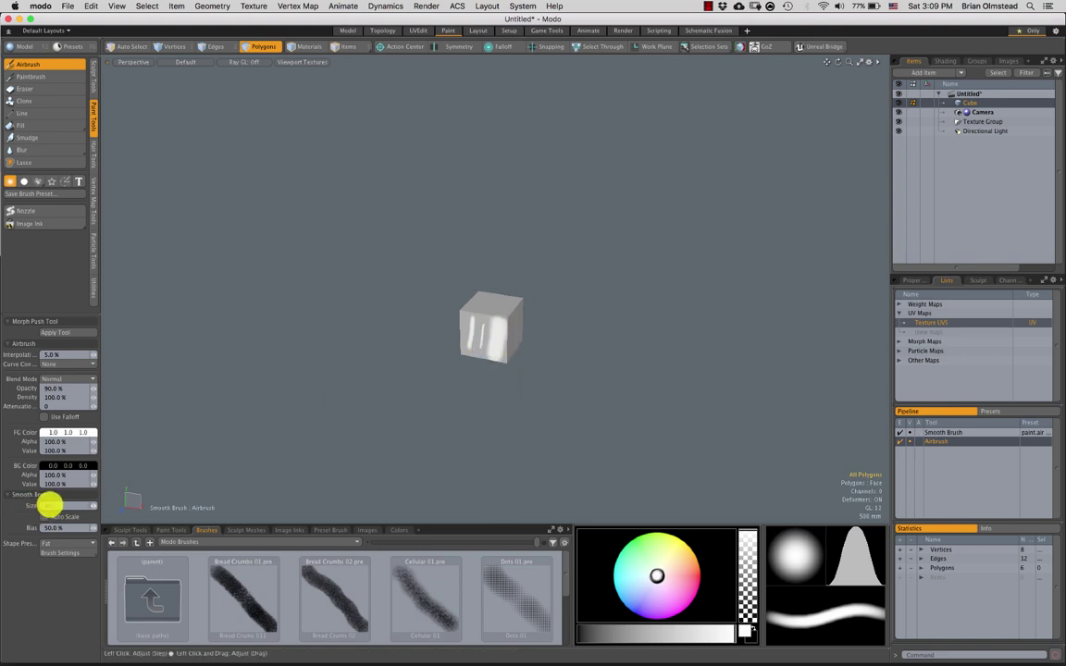
pyautogui.moveTo(521, 338)
pyautogui.keyDown('ctrl'); pyautogui.keyDown('alt'); pyautogui.mouseDown()
pyautogui.moveTo(469, 371)
pyautogui.moveTo(448, 355)
pyautogui.moveTo(450, 367)
pyautogui.moveTo(409, 279)
pyautogui.moveTo(424, 247)
pyautogui.moveTo(429, 341)
pyautogui.moveTo(426, 286)
pyautogui.moveTo(488, 343)
pyautogui.mouseUp(); pyautogui.keyUp('alt'); pyautogui.keyUp('ctrl')
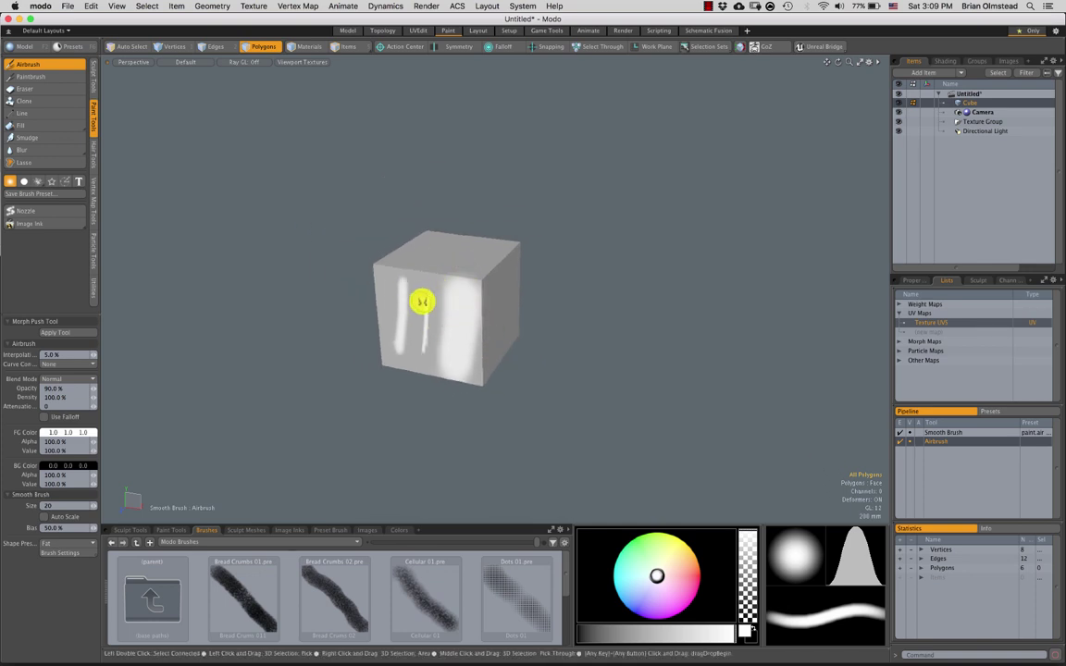
# Undo the three size 20 strokes on the front face.
pyautogui.moveTo(409, 333)
pyautogui.keyDown('ctrl'); pyautogui.keyDown('alt'); pyautogui.mouseDown()
pyautogui.moveTo(437, 356)
pyautogui.moveTo(397, 337)
pyautogui.moveTo(525, 341)
pyautogui.moveTo(360, 354)
pyautogui.mouseUp(); pyautogui.keyUp('alt'); pyautogui.keyUp('ctrl')
pyautogui.hotkey('ctrl', 'z')
pyautogui.hotkey('ctrl', 'z')
pyautogui.hotkey('ctrl', 'z')
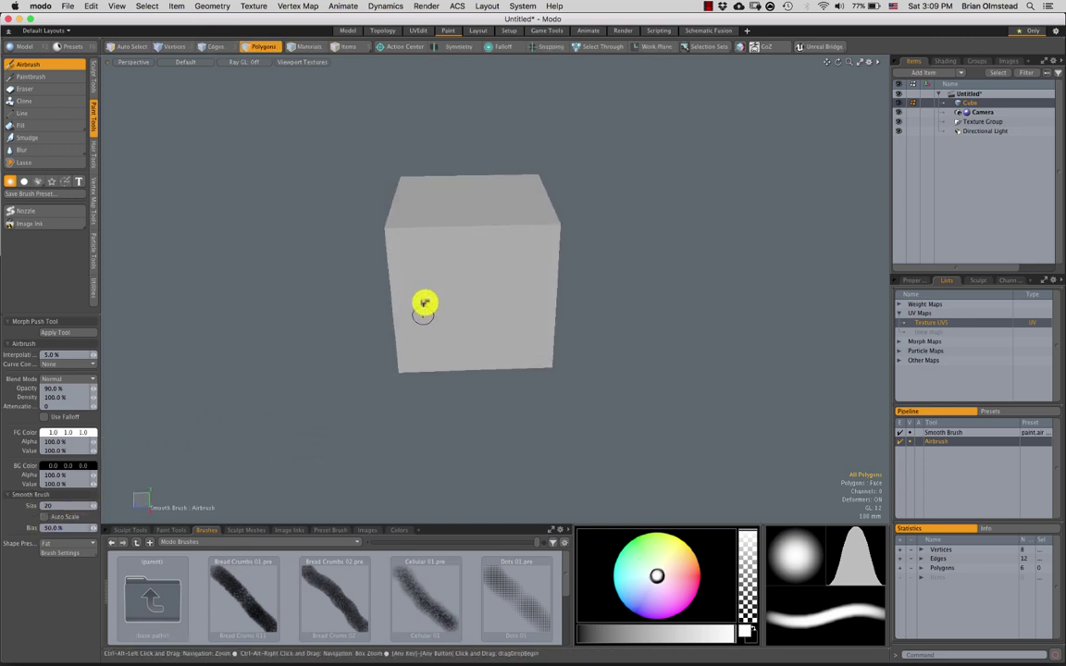
# Enable Auto Scale for the size 20 brush and airbrush three vertical strokes on the front face at different viewing distances.
pyautogui.keyDown('ctrl'); pyautogui.keyDown('alt'); pyautogui.moveTo(424, 305); pyautogui.dragTo(417, 340); pyautogui.keyUp('alt'); pyautogui.keyUp('ctrl')
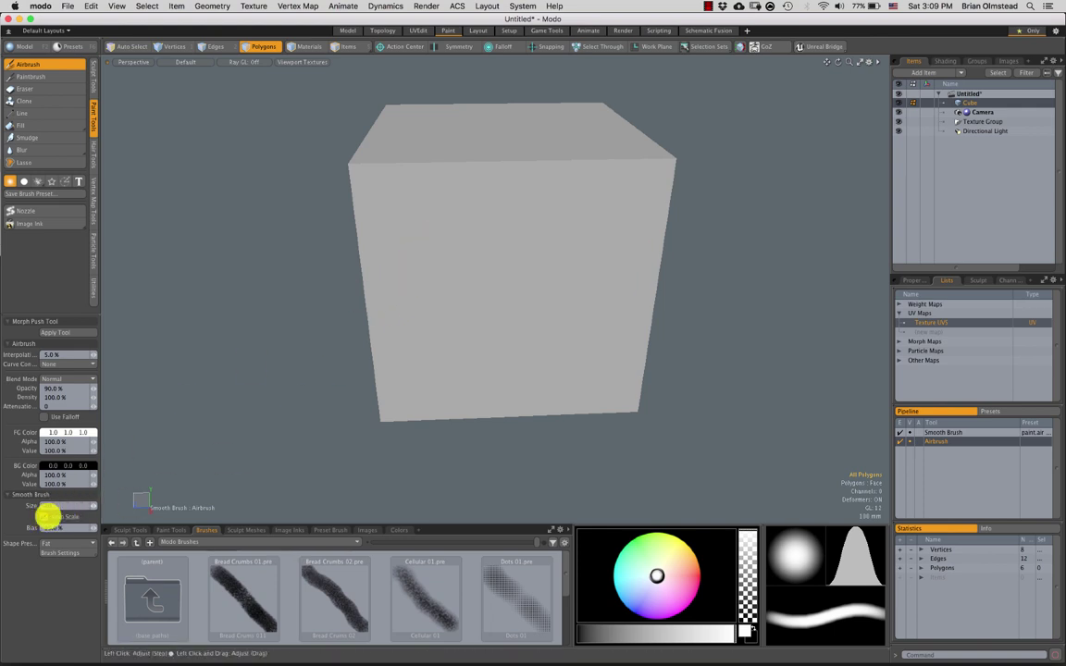
pyautogui.moveTo(415, 213); pyautogui.dragTo(399, 388)
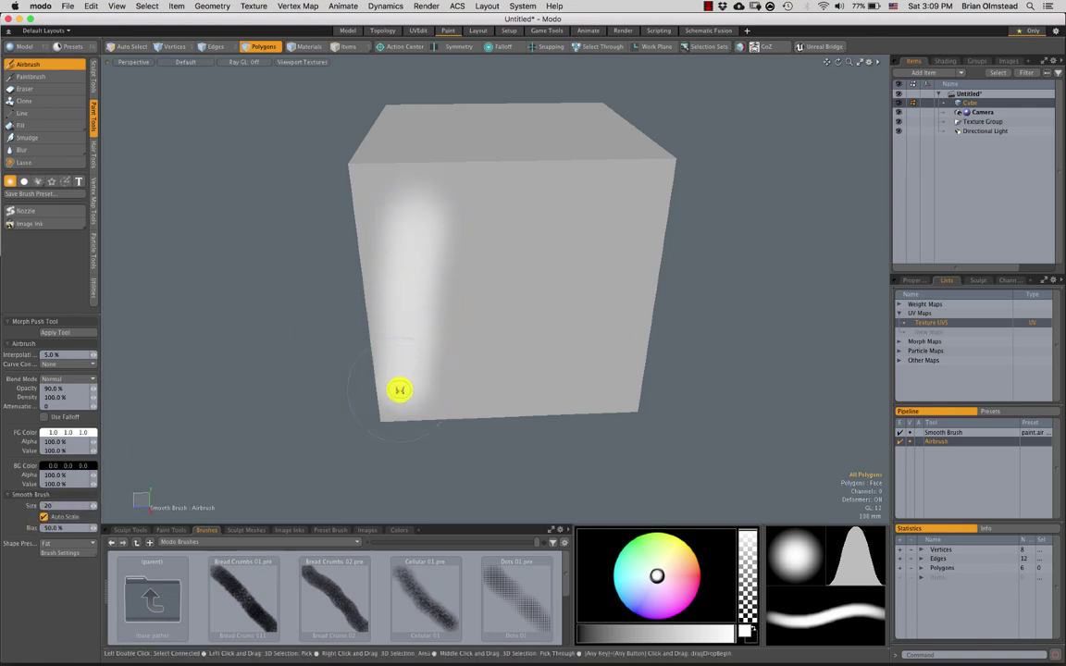
pyautogui.moveTo(487, 371)
pyautogui.keyDown('ctrl'); pyautogui.keyDown('alt'); pyautogui.mouseDown()
pyautogui.moveTo(485, 335)
pyautogui.moveTo(487, 387)
pyautogui.moveTo(502, 373)
pyautogui.mouseUp(); pyautogui.keyUp('alt'); pyautogui.keyUp('ctrl')
pyautogui.moveTo(501, 317)
pyautogui.mouseDown()
pyautogui.moveTo(497, 367)
pyautogui.moveTo(548, 367)
pyautogui.moveTo(537, 409)
pyautogui.mouseUp()
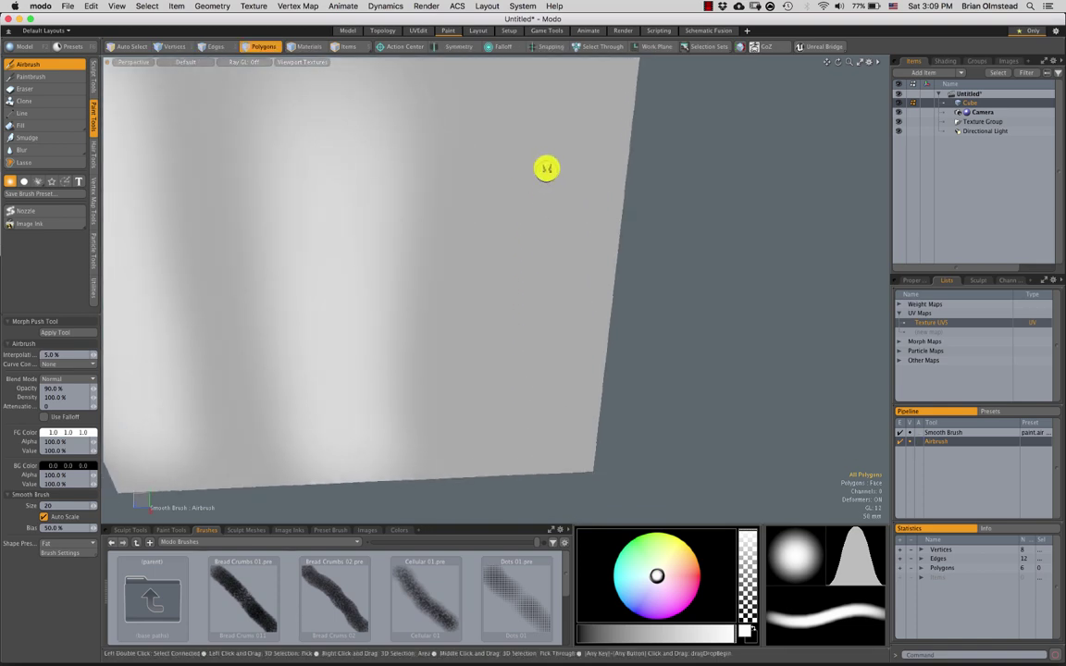
pyautogui.moveTo(546, 168)
pyautogui.mouseDown()
pyautogui.moveTo(530, 369)
pyautogui.moveTo(516, 407)
pyautogui.mouseUp()
pyautogui.moveTo(516, 407)
pyautogui.keyDown('ctrl'); pyautogui.keyDown('alt'); pyautogui.mouseDown()
pyautogui.moveTo(488, 397)
pyautogui.moveTo(486, 368)
pyautogui.moveTo(510, 389)
pyautogui.mouseUp(); pyautogui.keyUp('alt'); pyautogui.keyUp('ctrl')
pyautogui.keyDown('ctrl'); pyautogui.keyDown('alt'); pyautogui.moveTo(514, 347); pyautogui.dragTo(465, 375); pyautogui.keyUp('alt'); pyautogui.keyUp('ctrl')
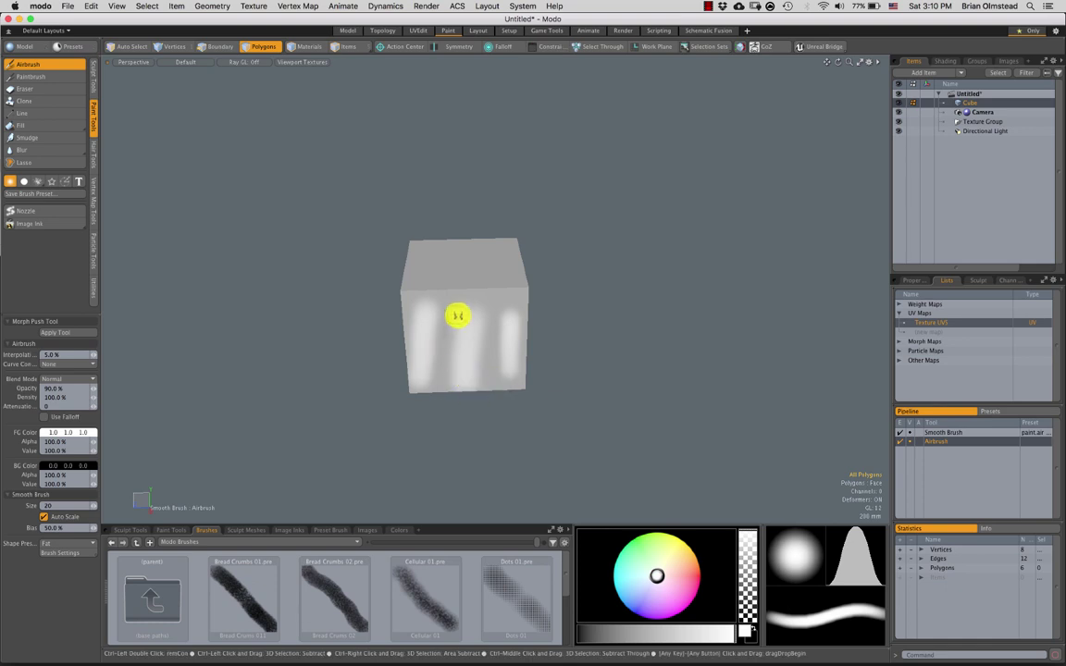
# Airbrush three strokes down the cube's top face, resizing the brush interactively to about 125, 16 and 46.
pyautogui.moveTo(446, 258)
pyautogui.keyDown('ctrl'); pyautogui.keyDown('alt'); pyautogui.mouseDown()
pyautogui.moveTo(430, 297)
pyautogui.moveTo(448, 384)
pyautogui.moveTo(437, 285)
pyautogui.mouseUp(); pyautogui.keyUp('alt'); pyautogui.keyUp('ctrl')
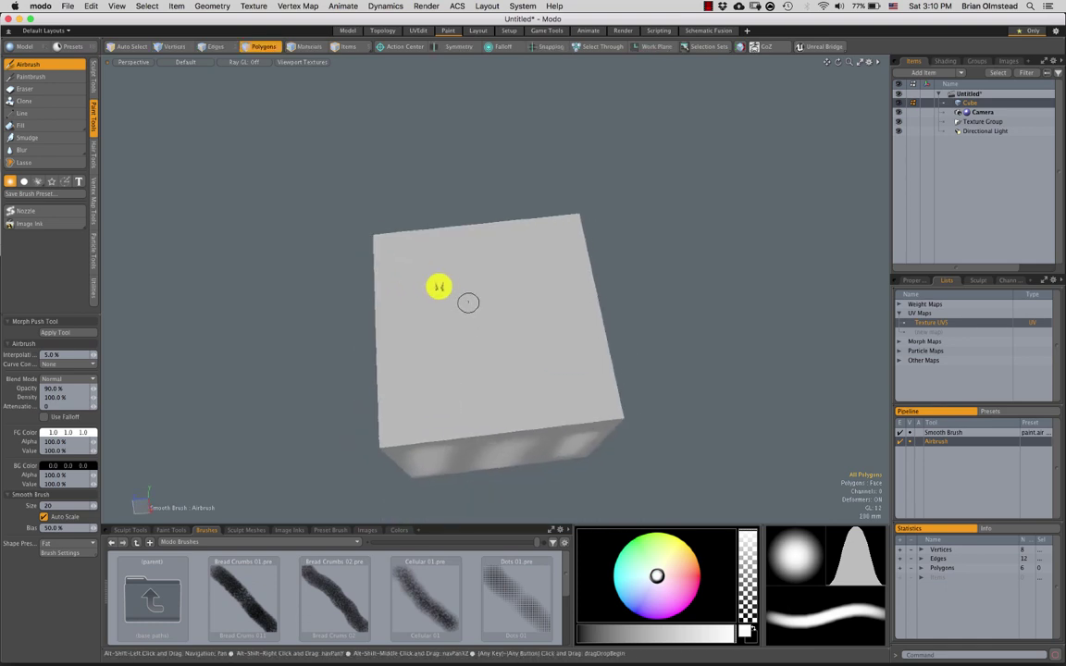
pyautogui.moveTo(425, 296)
pyautogui.mouseDown(button='right')
pyautogui.moveTo(459, 307)
pyautogui.moveTo(414, 315)
pyautogui.mouseUp(button='right')
pyautogui.moveTo(419, 281); pyautogui.dragTo(424, 395)
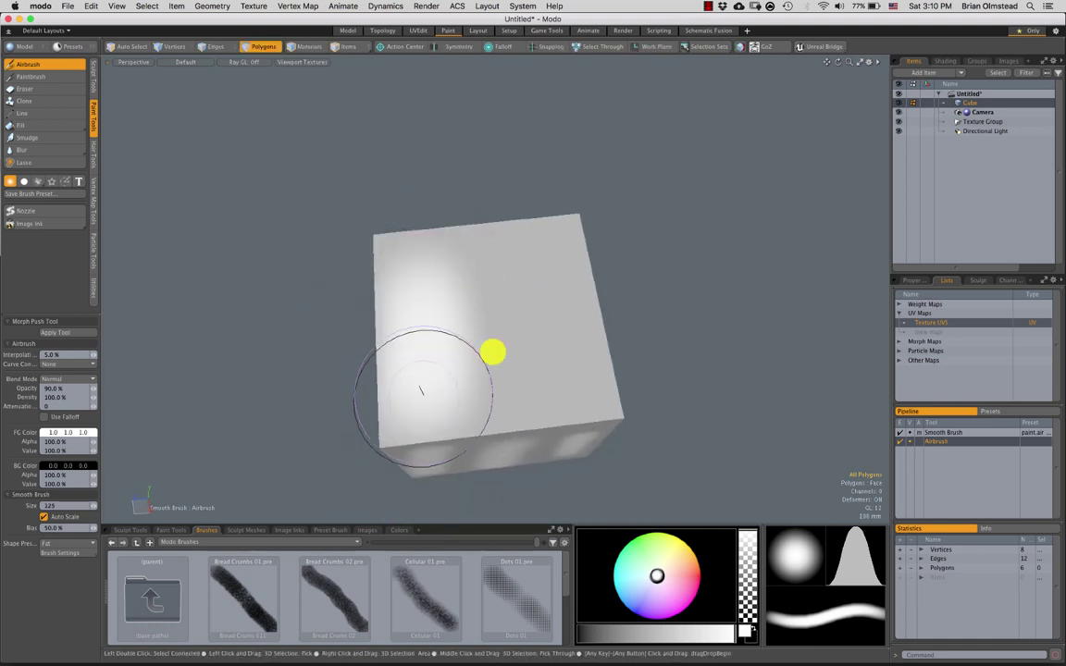
pyautogui.moveTo(497, 333); pyautogui.dragTo(446, 335, button='right')
pyautogui.moveTo(485, 278); pyautogui.dragTo(487, 407)
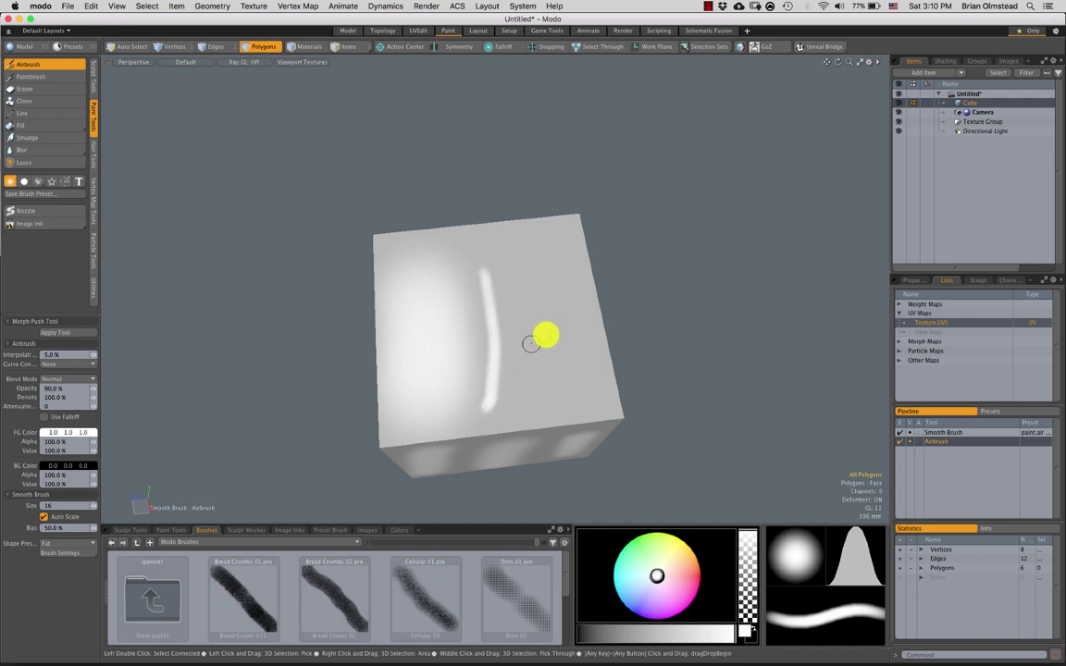
pyautogui.moveTo(545, 334); pyautogui.dragTo(565, 332, button='right')
pyautogui.moveTo(548, 259)
pyautogui.mouseDown()
pyautogui.moveTo(568, 397)
pyautogui.moveTo(528, 383)
pyautogui.mouseUp()
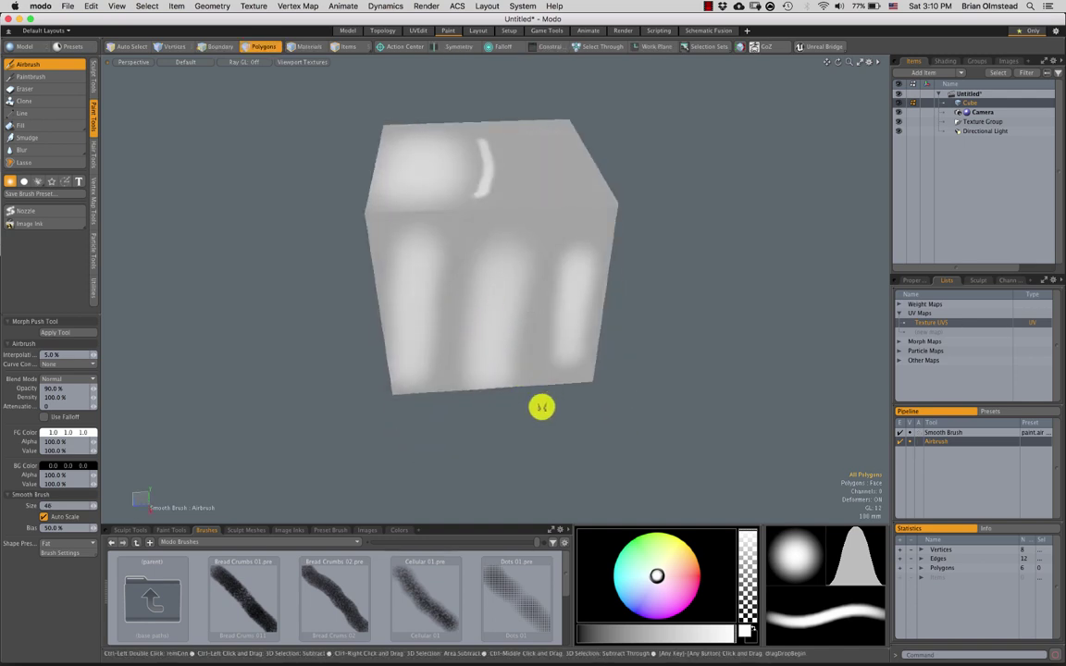
# Undo all airbrush strokes on the top and front faces, leaving the cube blank.
pyautogui.press('super+z')
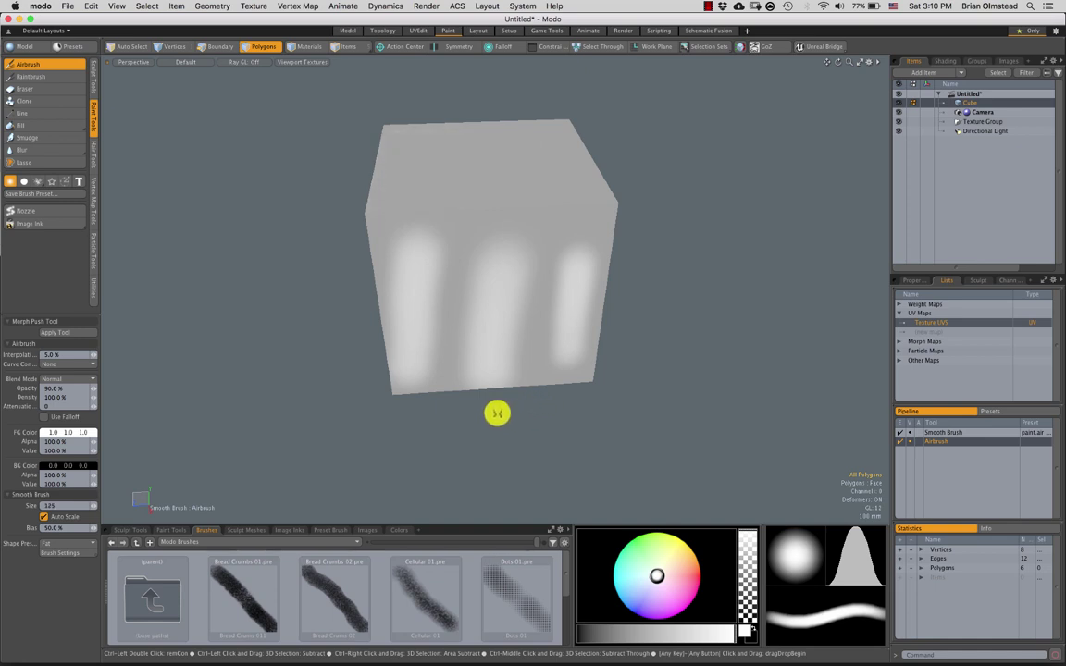
pyautogui.press('super+z')
pyautogui.press('super+z')
pyautogui.press('super+z')
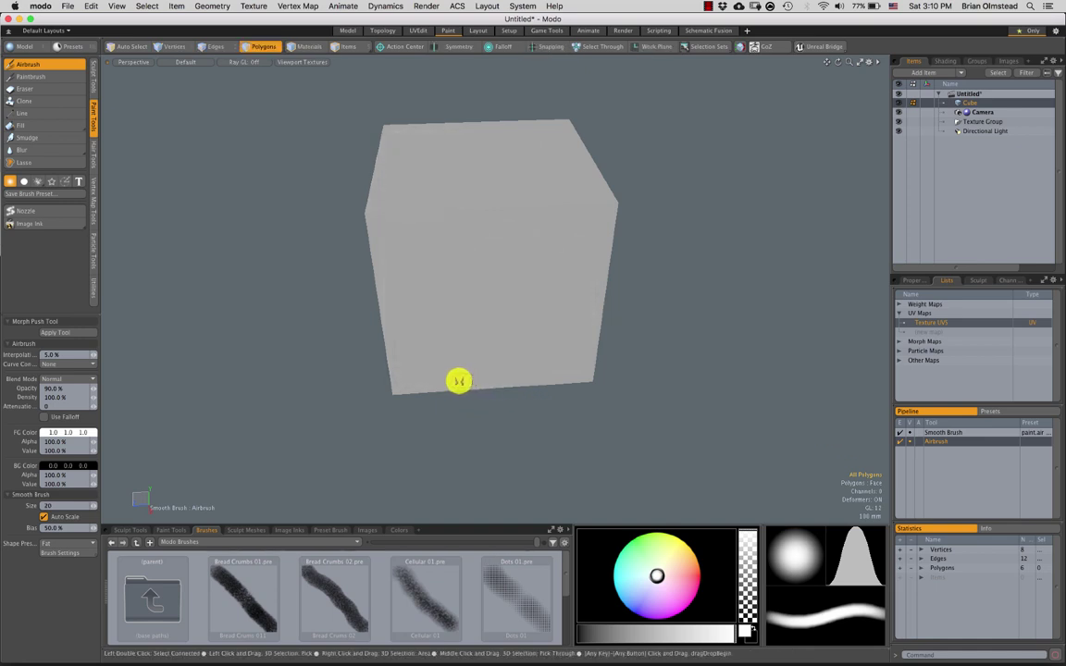
# Airbrush a broad white patch over the front face and diagonal strokes on the top face with brush size 92.
pyautogui.moveTo(493, 287)
pyautogui.keyDown('alt'); pyautogui.mouseDown()
pyautogui.moveTo(455, 336)
pyautogui.moveTo(404, 295)
pyautogui.moveTo(452, 302)
pyautogui.moveTo(445, 233)
pyautogui.moveTo(542, 262)
pyautogui.moveTo(613, 340)
pyautogui.moveTo(542, 370)
pyautogui.moveTo(328, 347)
pyautogui.mouseUp(); pyautogui.keyUp('alt')
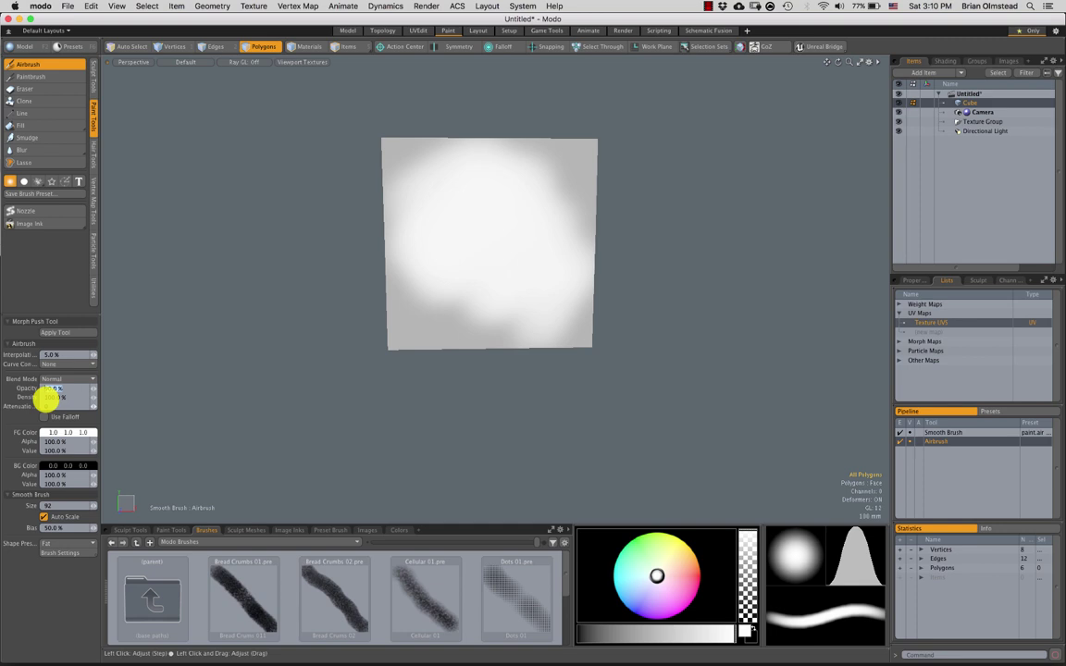
pyautogui.moveTo(484, 276)
pyautogui.keyDown('alt'); pyautogui.mouseDown()
pyautogui.moveTo(487, 307)
pyautogui.moveTo(431, 300)
pyautogui.moveTo(459, 280)
pyautogui.moveTo(388, 319)
pyautogui.moveTo(508, 297)
pyautogui.moveTo(407, 412)
pyautogui.moveTo(552, 335)
pyautogui.moveTo(479, 400)
pyautogui.moveTo(641, 299)
pyautogui.mouseUp(); pyautogui.keyUp('alt')
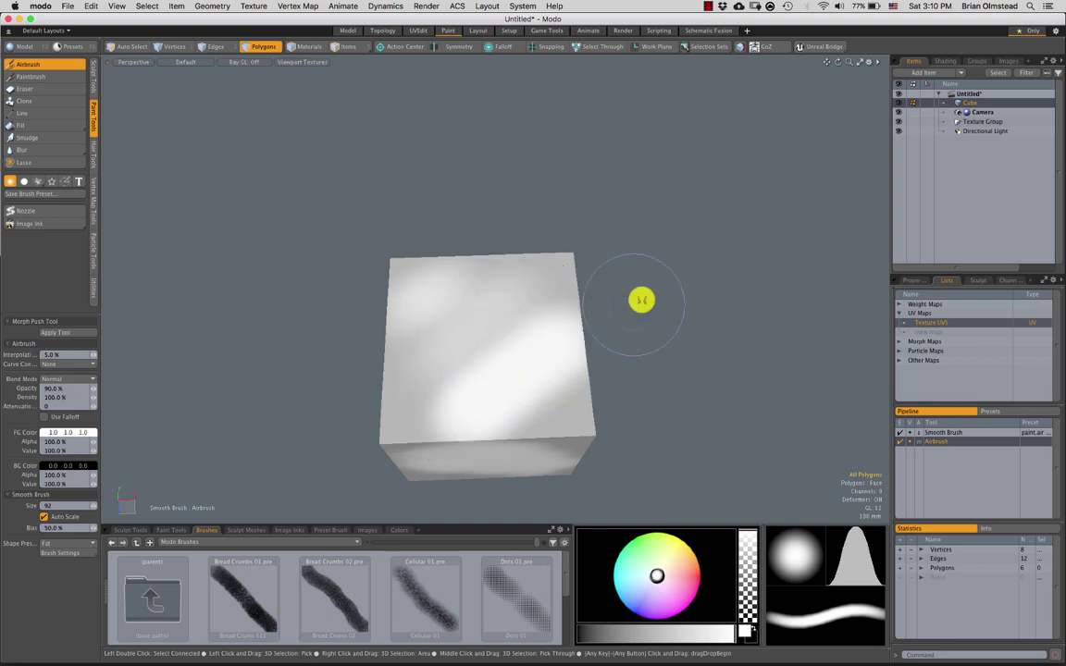
pyautogui.keyDown('alt'); pyautogui.keyDown('shift'); pyautogui.moveTo(578, 380); pyautogui.dragTo(582, 328); pyautogui.keyUp('shift'); pyautogui.keyUp('alt')
# Undo the airbrush strokes on the top face, keeping the front face's white patch.
pyautogui.press('super+z')
pyautogui.press('super+z')
pyautogui.press('super+z')
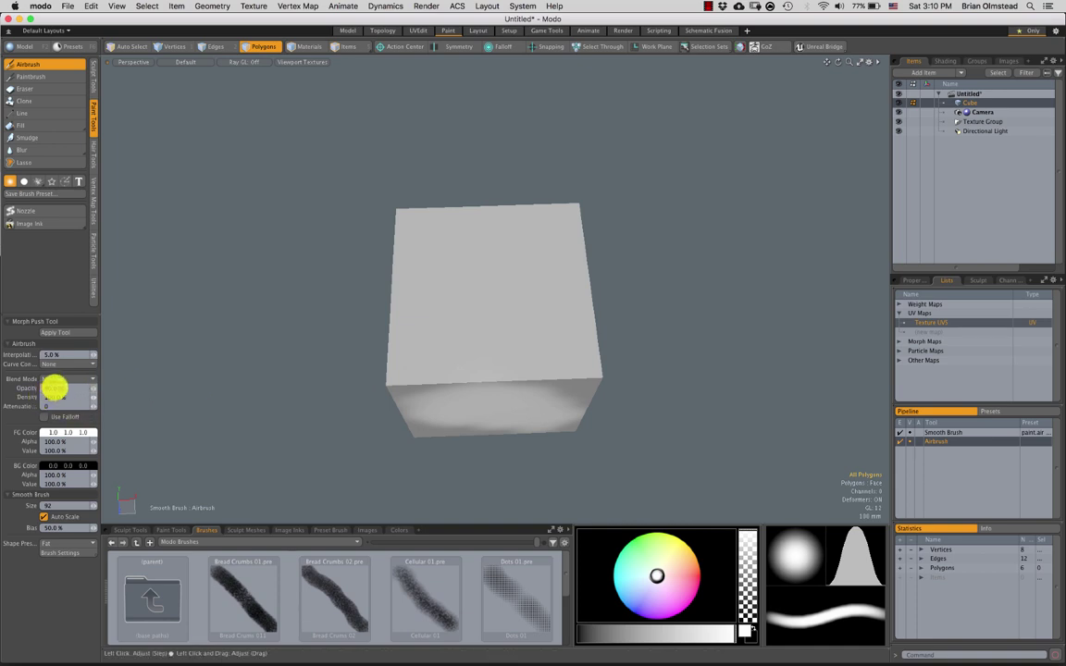
# Set the airbrush opacity to 10% and paint a faint diagonal stroke on the top face with brush size 51.
pyautogui.click(65, 386)
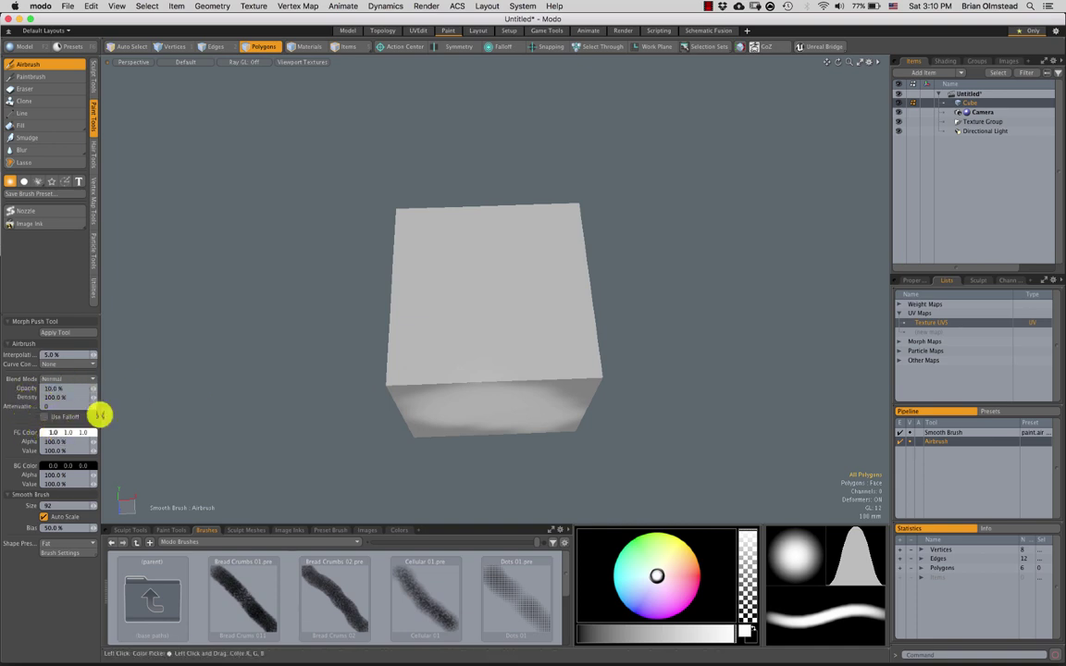
pyautogui.moveTo(475, 254); pyautogui.dragTo(438, 263, button='right')
pyautogui.moveTo(469, 236); pyautogui.dragTo(399, 307)
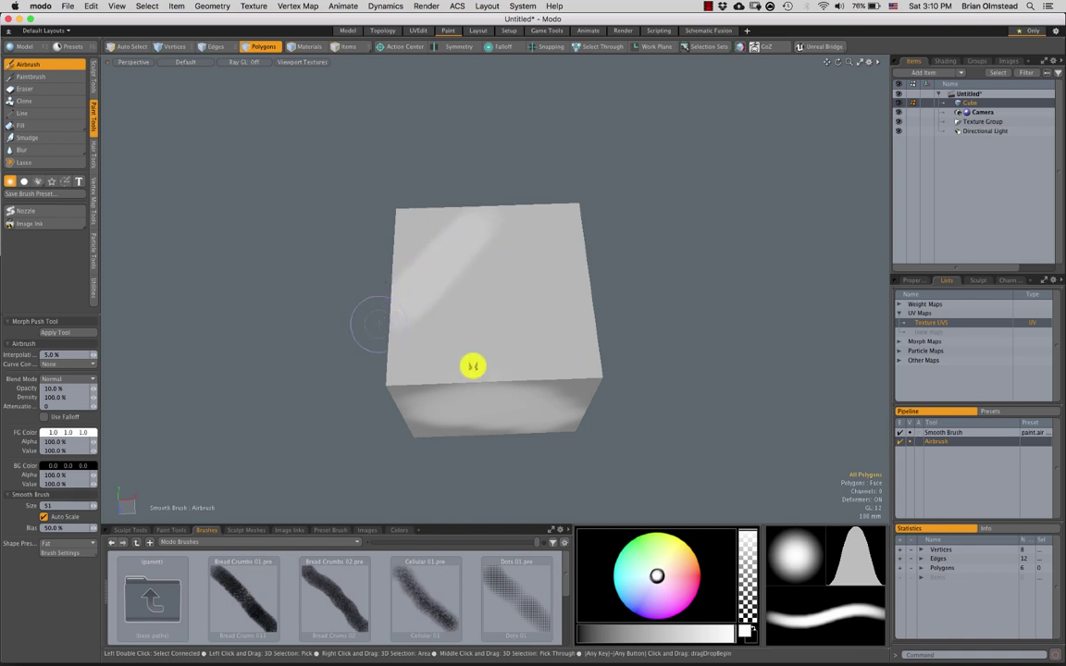
# Set the airbrush opacity to 100% and paint a bold diagonal white stroke beside the faint one on the top face.
pyautogui.moveTo(473, 366)
pyautogui.mouseDown()
pyautogui.moveTo(386, 304)
pyautogui.moveTo(436, 262)
pyautogui.moveTo(474, 250)
pyautogui.mouseUp()
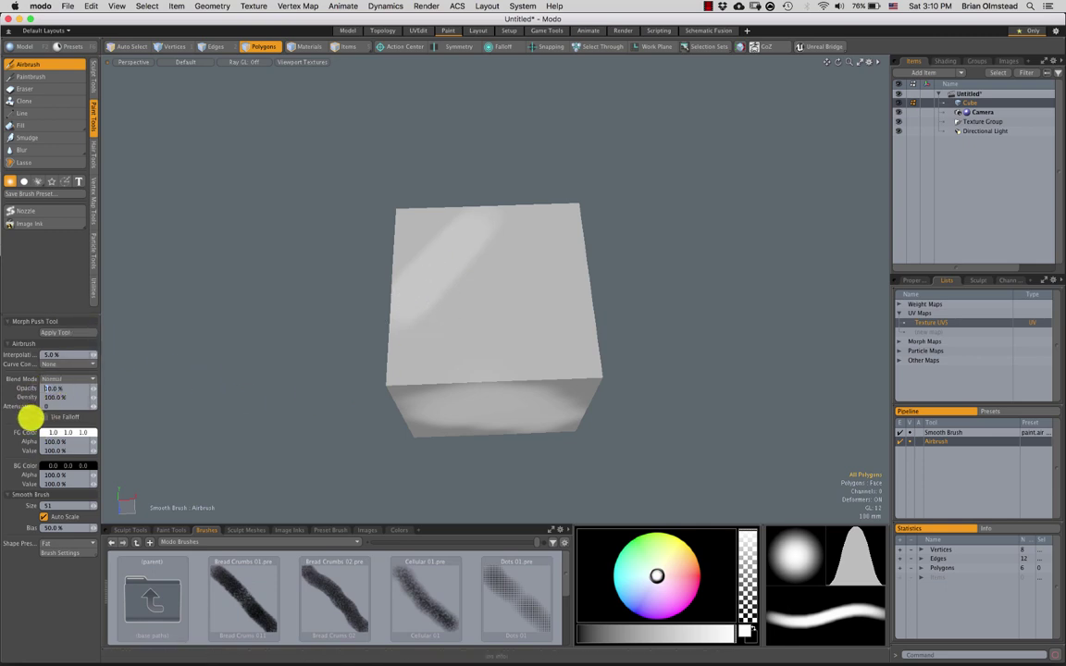
pyautogui.moveTo(518, 324)
pyautogui.mouseDown()
pyautogui.moveTo(571, 262)
pyautogui.moveTo(518, 324)
pyautogui.moveTo(552, 324)
pyautogui.mouseUp()
pyautogui.moveTo(497, 354)
pyautogui.keyDown('alt'); pyautogui.mouseDown()
pyautogui.moveTo(512, 321)
pyautogui.moveTo(529, 342)
pyautogui.moveTo(544, 340)
pyautogui.mouseUp(); pyautogui.keyUp('alt')
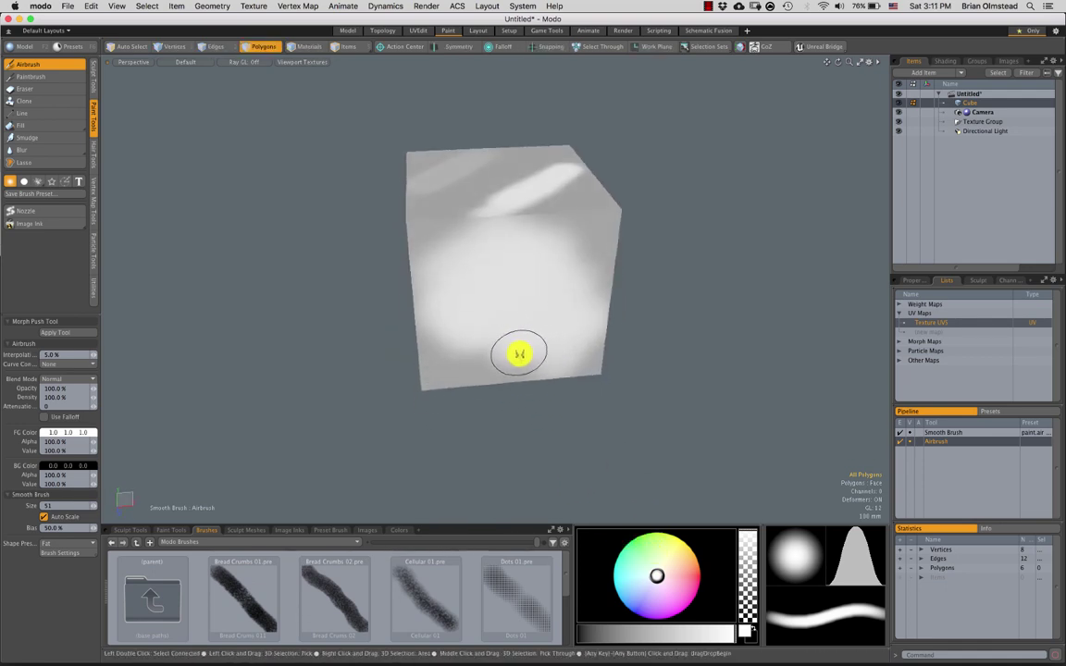
# Undo the remaining airbrush strokes on the cube's top and front faces.
pyautogui.hotkey('ctrl', 'z')
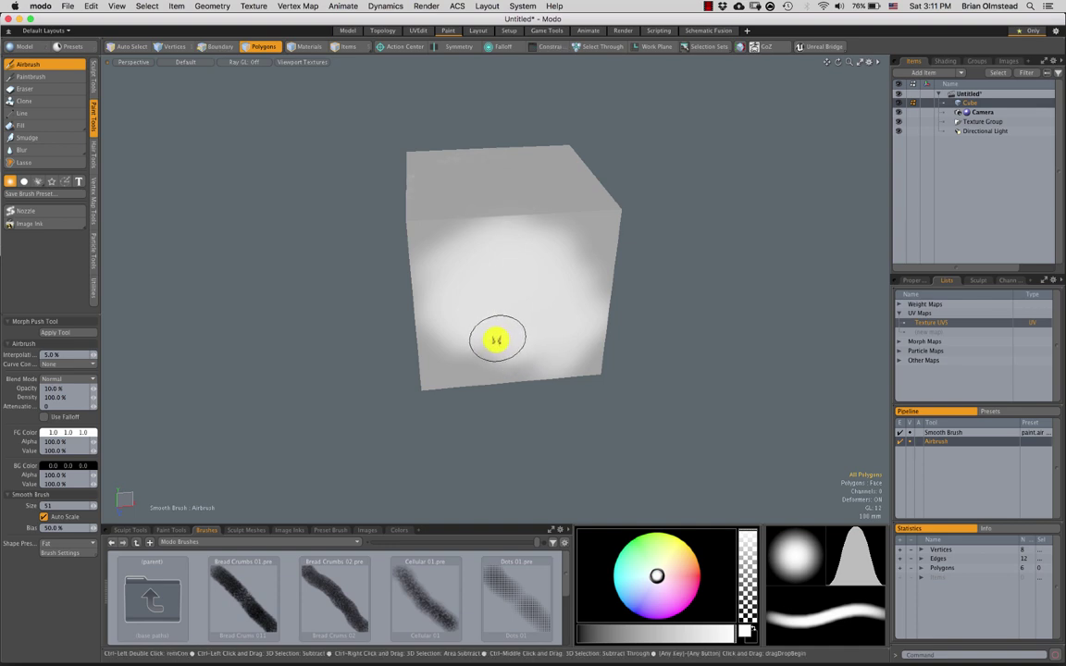
pyautogui.hotkey('ctrl', 'z')
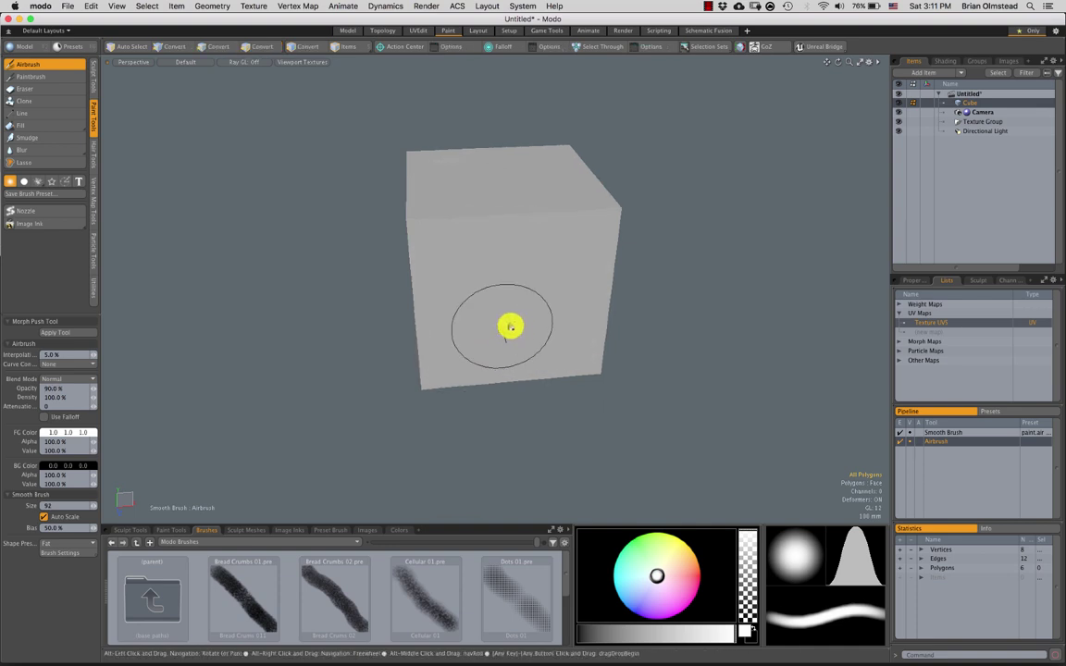
# Airbrush a bold white diagonal and fainter zigzag strokes on the front face with brush size 44.
pyautogui.keyDown('alt'); pyautogui.moveTo(509, 325); pyautogui.dragTo(493, 316); pyautogui.keyUp('alt')
pyautogui.moveTo(493, 317); pyautogui.dragTo(465, 298, button='right')
pyautogui.scroll(3, 454, 279)
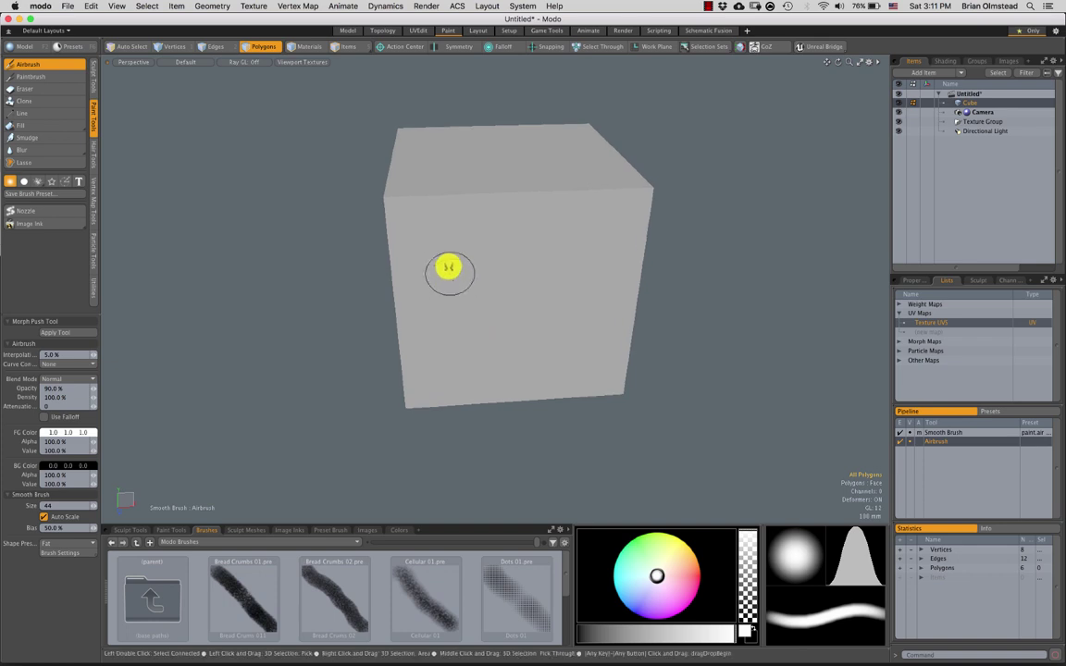
pyautogui.moveTo(474, 220)
pyautogui.mouseDown()
pyautogui.moveTo(425, 317)
pyautogui.moveTo(486, 222)
pyautogui.mouseUp()
pyautogui.moveTo(548, 270)
pyautogui.mouseDown()
pyautogui.moveTo(555, 278)
pyautogui.moveTo(520, 319)
pyautogui.moveTo(566, 280)
pyautogui.moveTo(518, 364)
pyautogui.moveTo(559, 326)
pyautogui.moveTo(579, 384)
pyautogui.mouseUp()
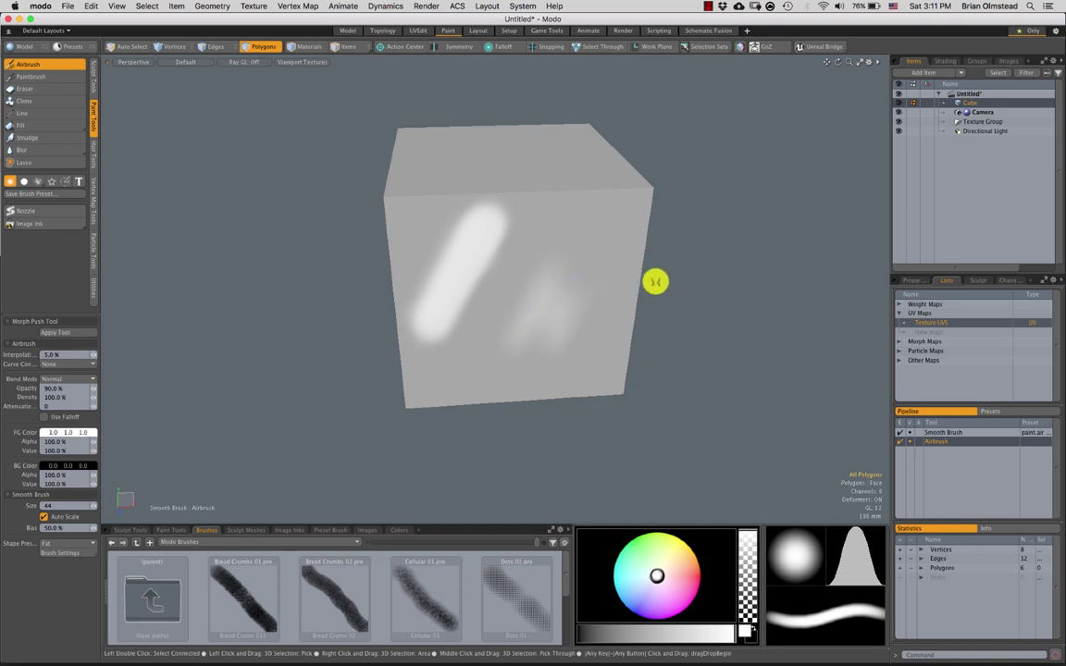
# Undo the white diagonal and zigzag strokes on the front face.
pyautogui.press('super+z')
pyautogui.hotkey('ctrl', 'z')
pyautogui.hotkey('ctrl', 'z')
pyautogui.hotkey('ctrl', 'z')
pyautogui.hotkey('ctrl', 'z')
pyautogui.hotkey('ctrl', 'z')
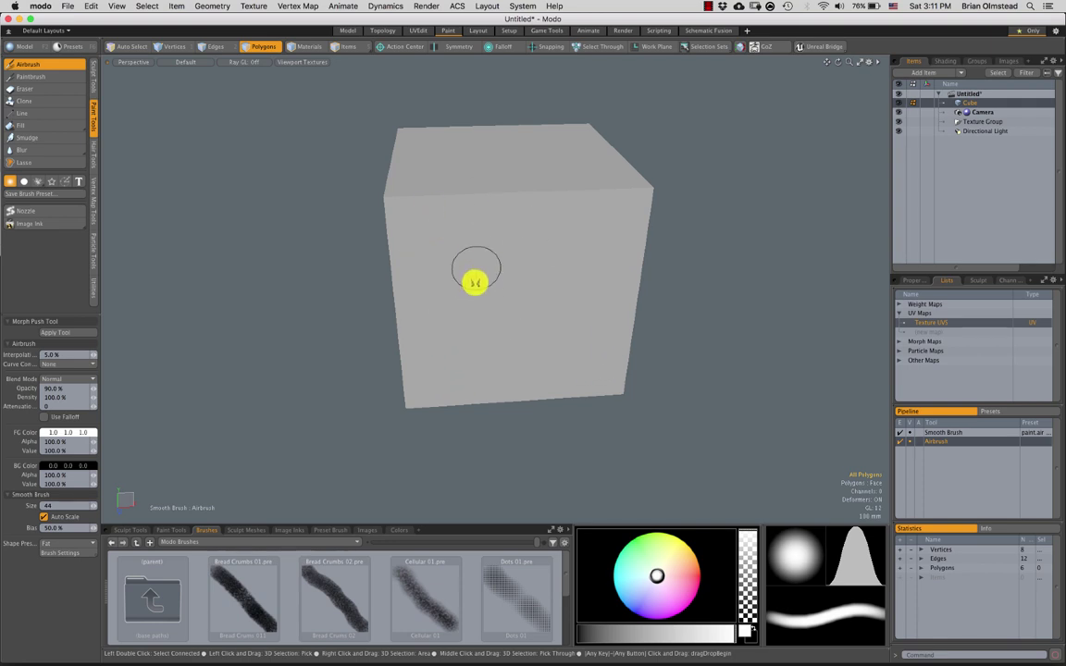
# Airbrush a white S-shaped stroke down the front face, and undo it.
pyautogui.keyDown('alt'); pyautogui.moveTo(484, 297); pyautogui.dragTo(474, 293); pyautogui.keyUp('alt')
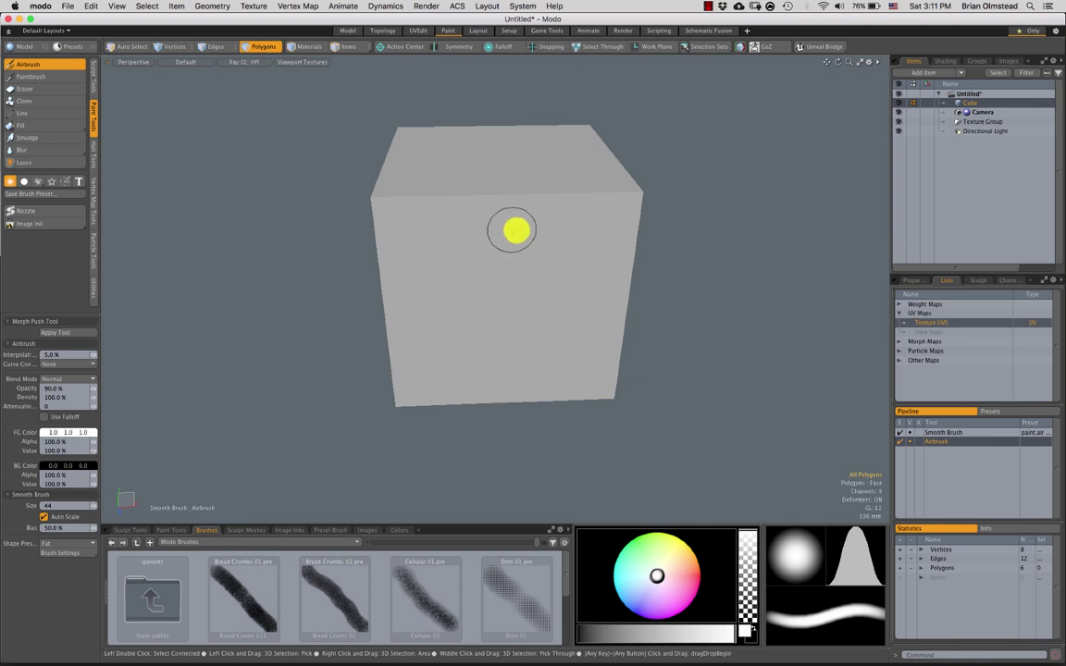
pyautogui.moveTo(518, 229)
pyautogui.mouseDown()
pyautogui.moveTo(528, 320)
pyautogui.moveTo(441, 359)
pyautogui.mouseUp()
pyautogui.moveTo(530, 359)
pyautogui.keyDown('alt'); pyautogui.mouseDown()
pyautogui.moveTo(490, 336)
pyautogui.moveTo(536, 303)
pyautogui.mouseUp(); pyautogui.keyUp('alt')
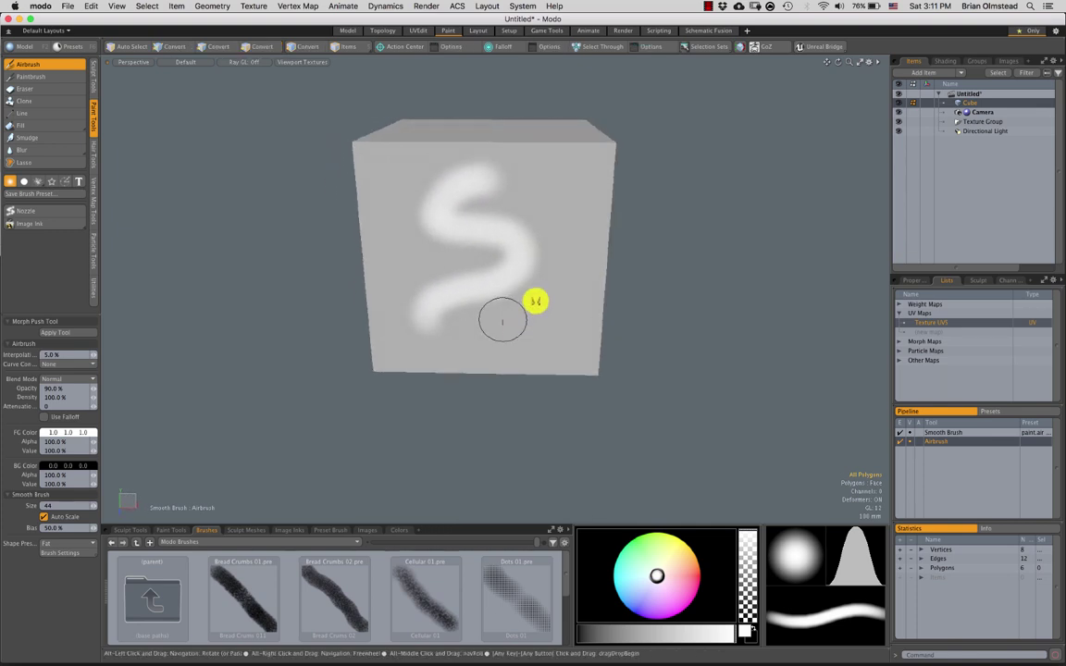
pyautogui.press('super+z')
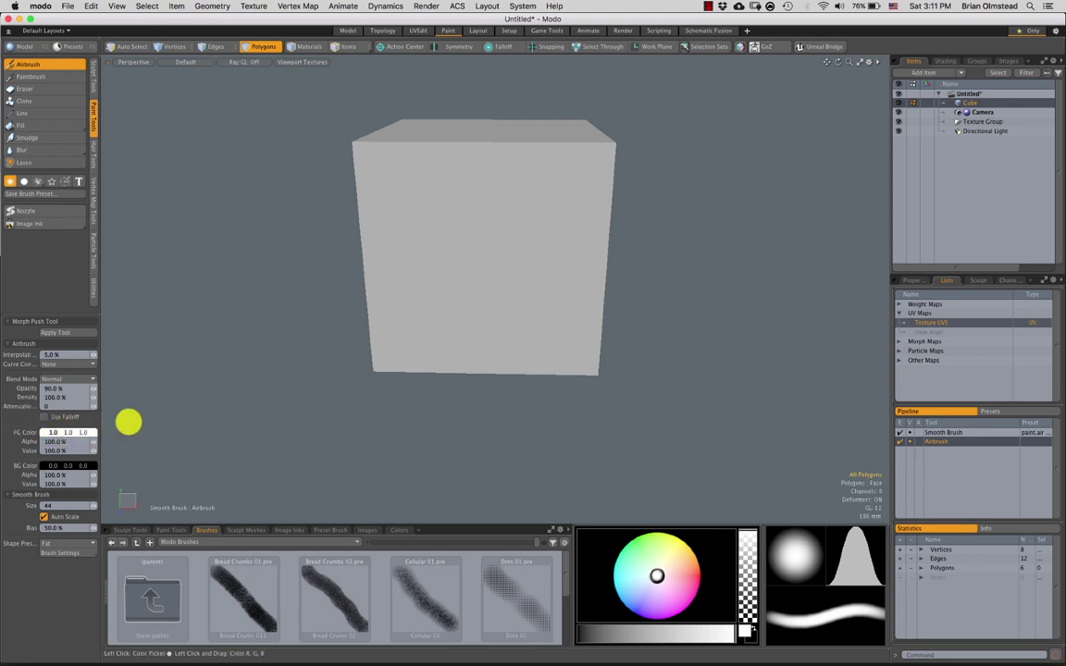
# Set the airbrush foreground colour to off-white (0.97, 0.97, 0.95) in the colour picker.
pyautogui.moveTo(52, 432)
pyautogui.mouseDown()
pyautogui.moveTo(7, 440)
pyautogui.moveTo(95, 441)
pyautogui.moveTo(109, 409)
pyautogui.moveTo(73, 435)
pyautogui.mouseUp()
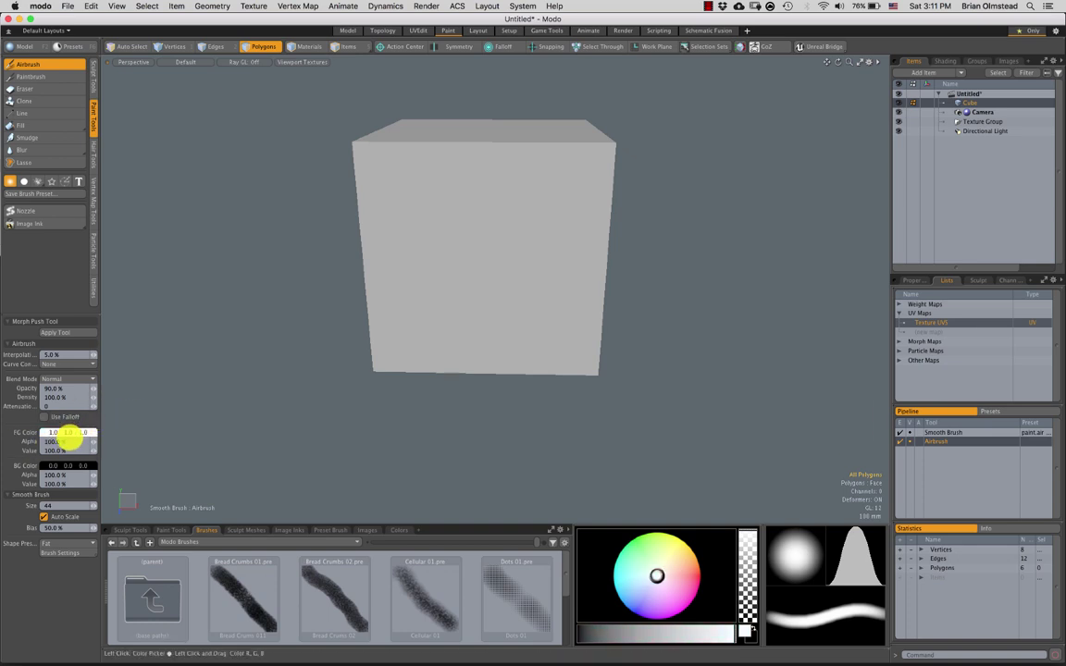
pyautogui.click(74, 436)
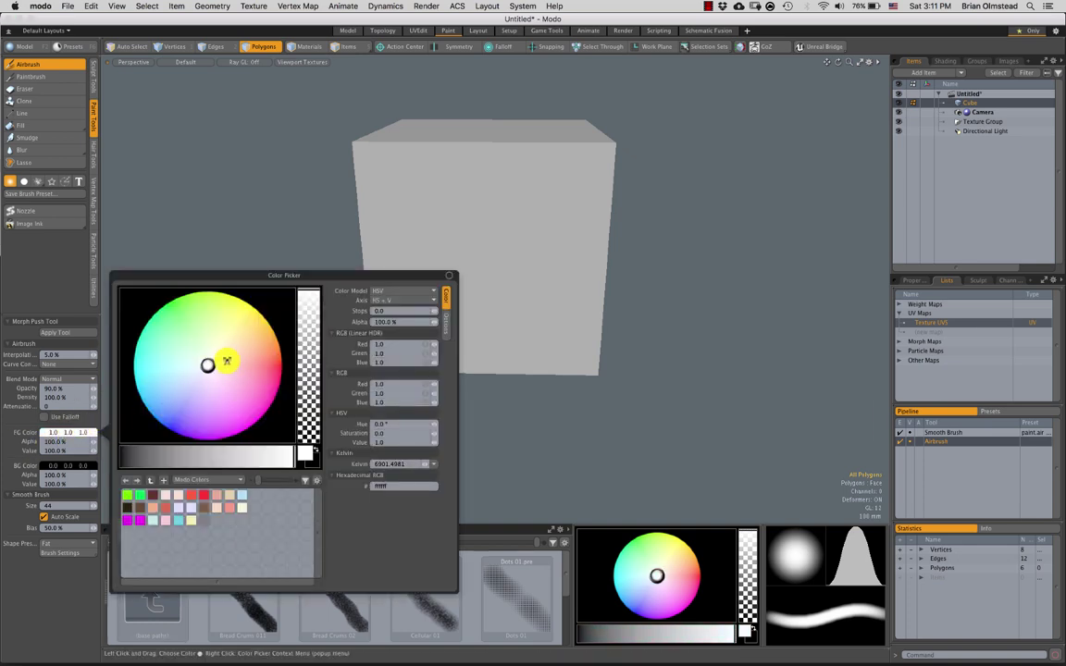
pyautogui.moveTo(237, 342); pyautogui.dragTo(278, 453)
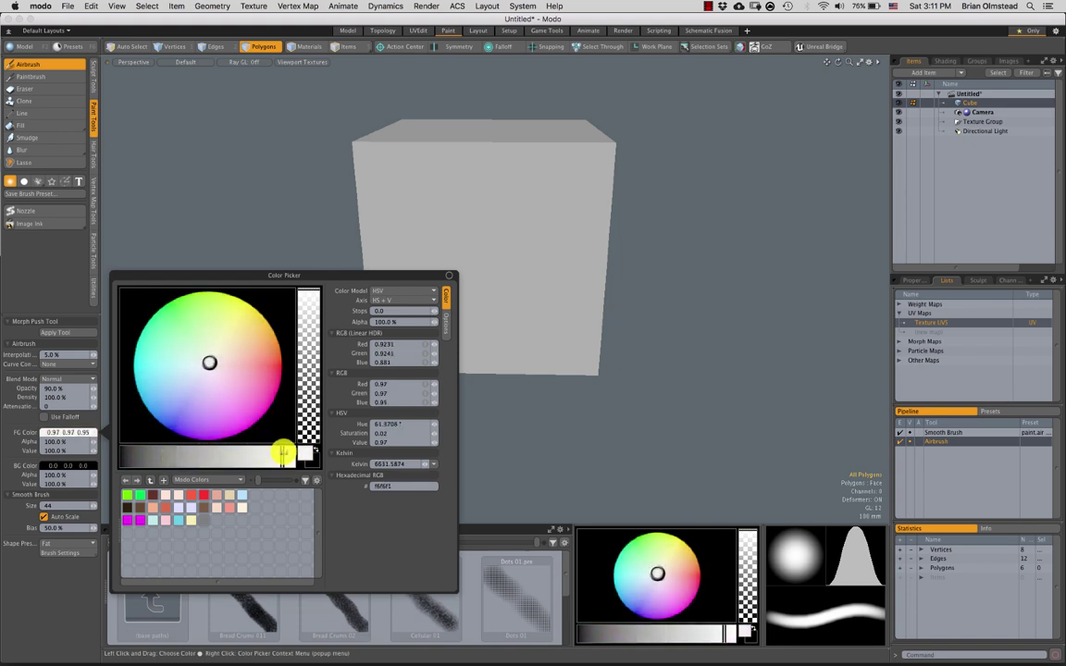
pyautogui.click(287, 237)
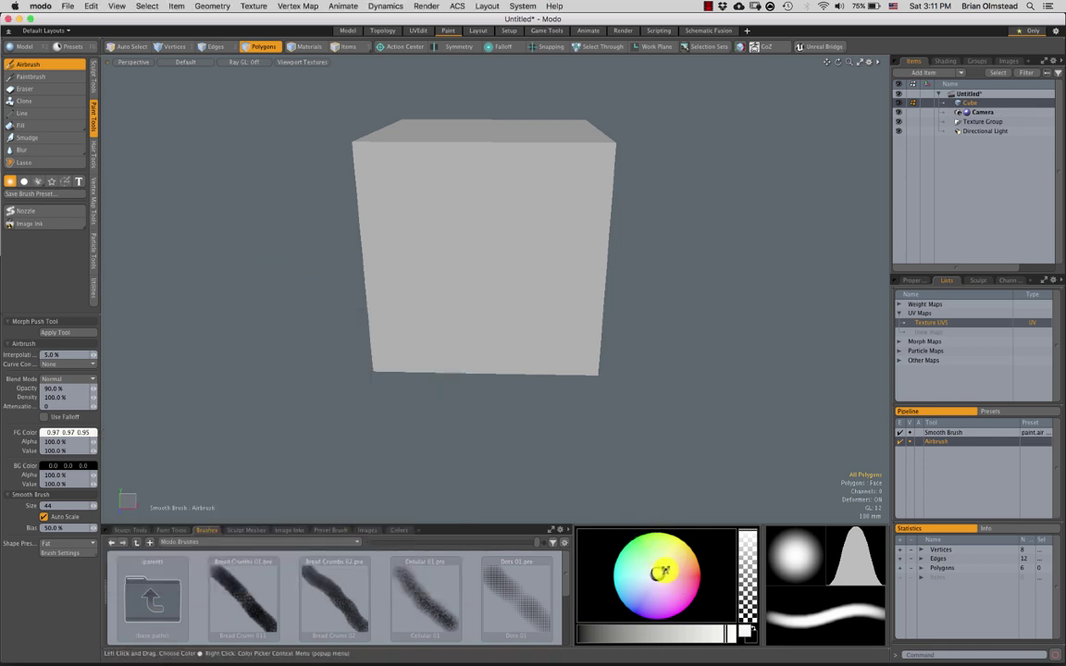
# Set the foreground colour to red (0.89, 0.0, 0.09) and airbrush a looping scribble on the front face with brush size 31.
pyautogui.moveTo(635, 573); pyautogui.dragTo(694, 570)
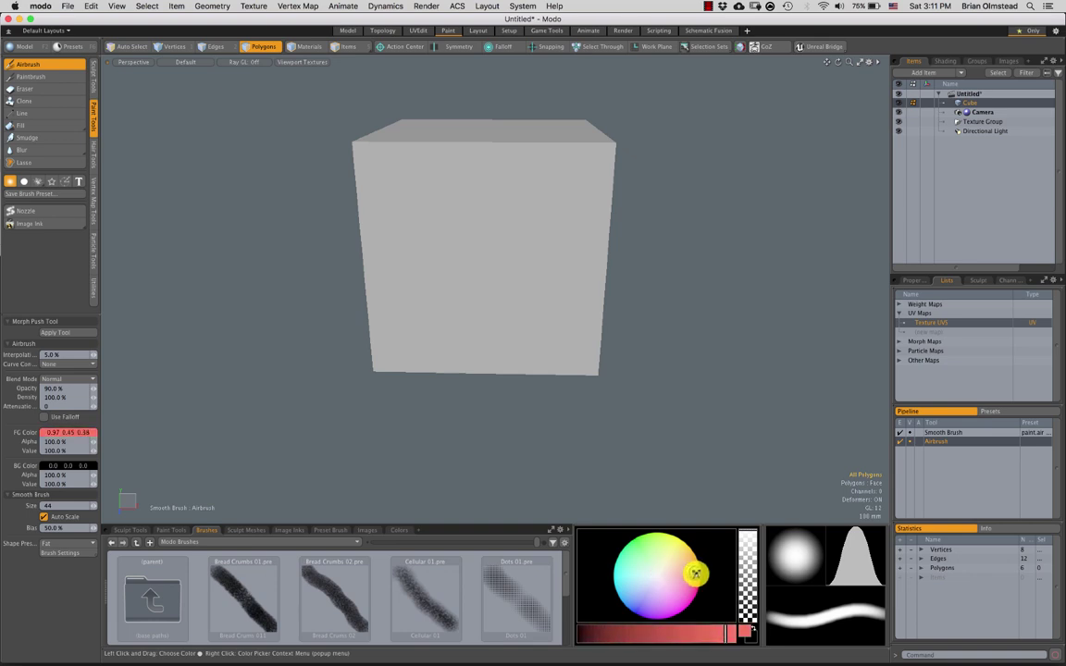
pyautogui.click(704, 631)
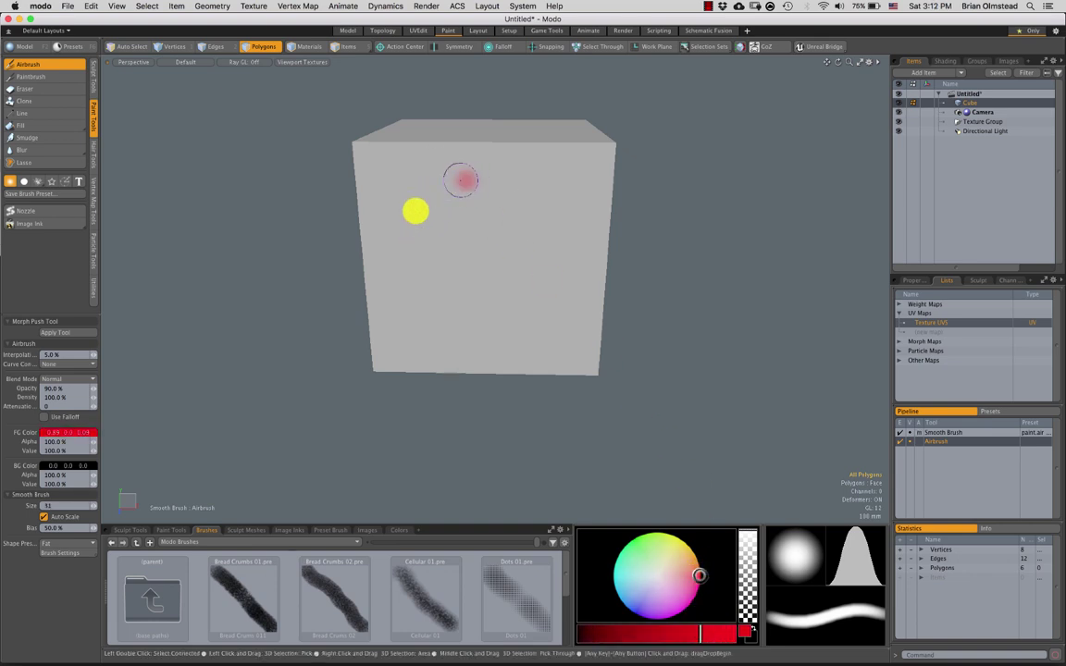
pyautogui.moveTo(460, 180)
pyautogui.mouseDown()
pyautogui.moveTo(459, 295)
pyautogui.moveTo(555, 298)
pyautogui.mouseUp()
pyautogui.moveTo(520, 187)
pyautogui.mouseDown()
pyautogui.moveTo(528, 261)
pyautogui.moveTo(454, 271)
pyautogui.mouseUp()
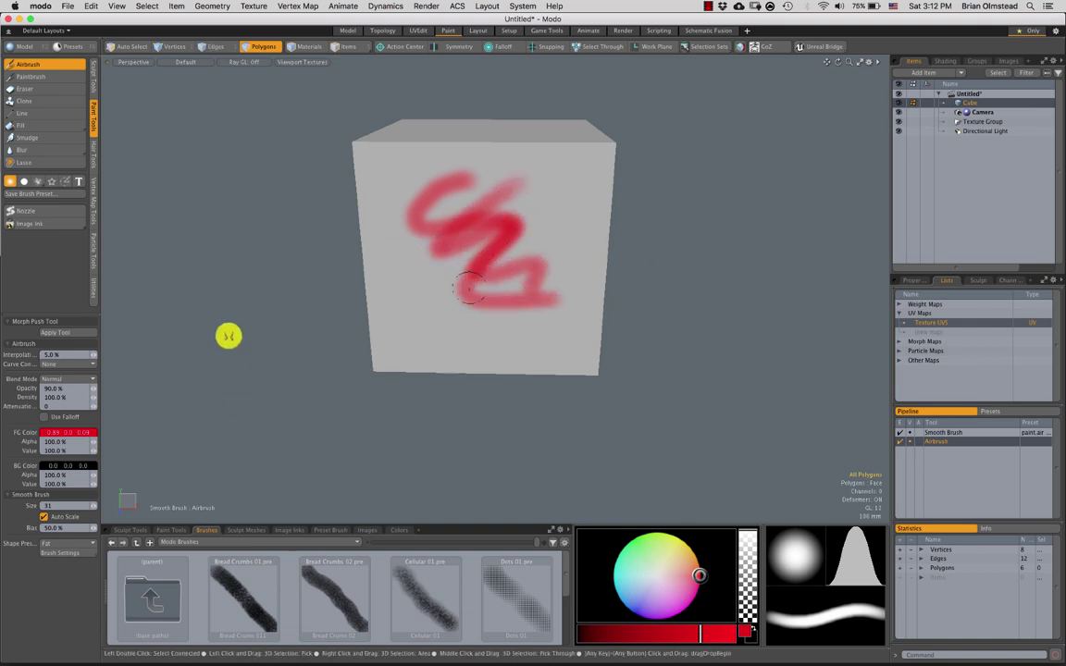
# Switch the colour picker to the Kelvin model and set the foreground colour to bluish white (0.93, 0.96, 1.0) with alpha 22.9391%.
pyautogui.click(64, 432)
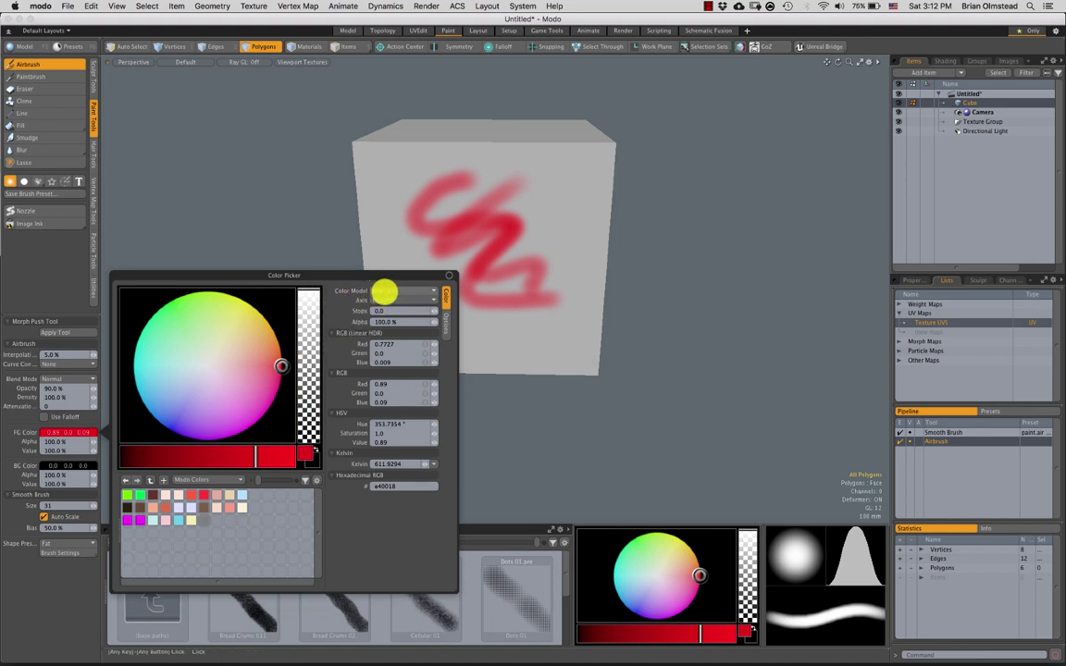
pyautogui.click(385, 292)
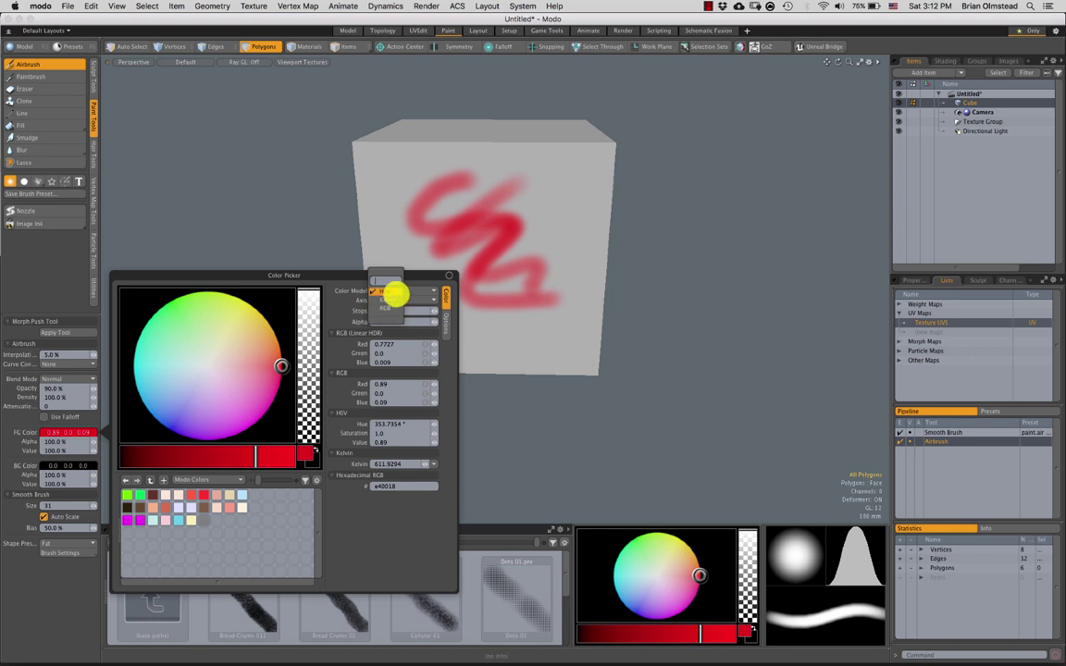
pyautogui.click(392, 301)
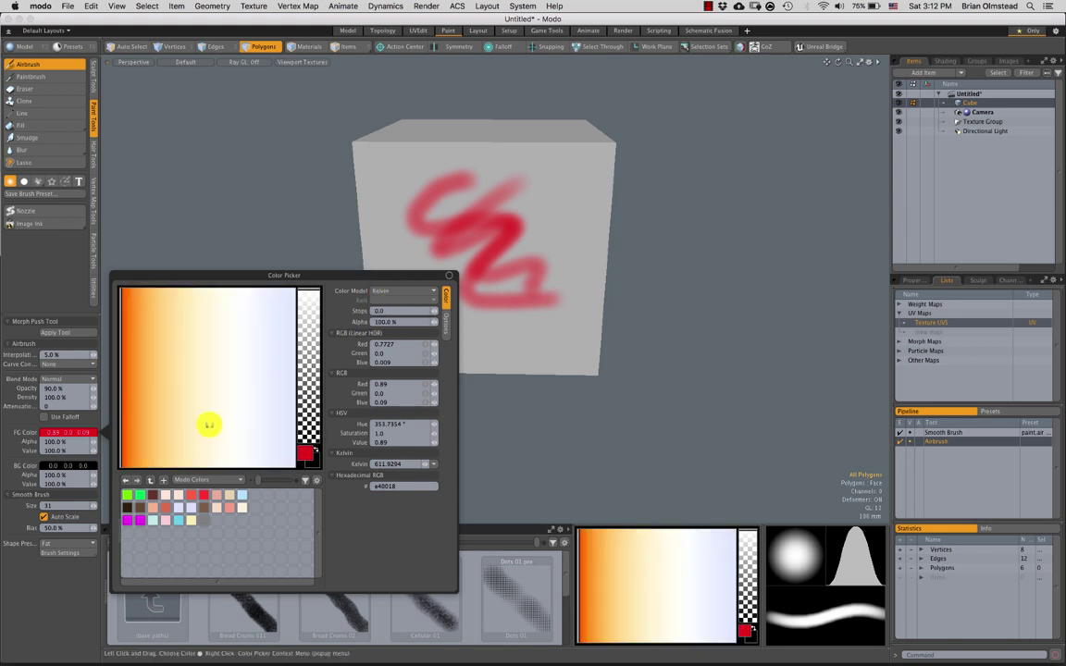
pyautogui.click(262, 388)
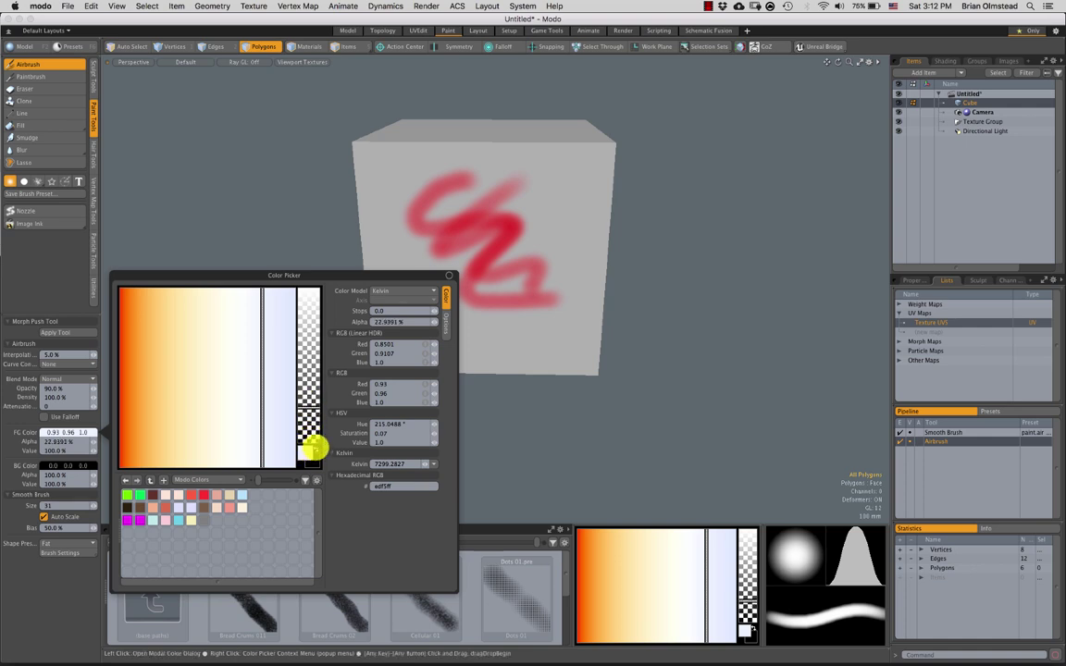
# Edit the background colour instead, setting it to pale yellow (1.0, 0.97, 0.64) with the RGB colour model.
pyautogui.click(308, 447)
pyautogui.moveTo(209, 455)
pyautogui.mouseDown()
pyautogui.moveTo(200, 429)
pyautogui.moveTo(212, 434)
pyautogui.moveTo(145, 428)
pyautogui.moveTo(219, 369)
pyautogui.mouseUp()
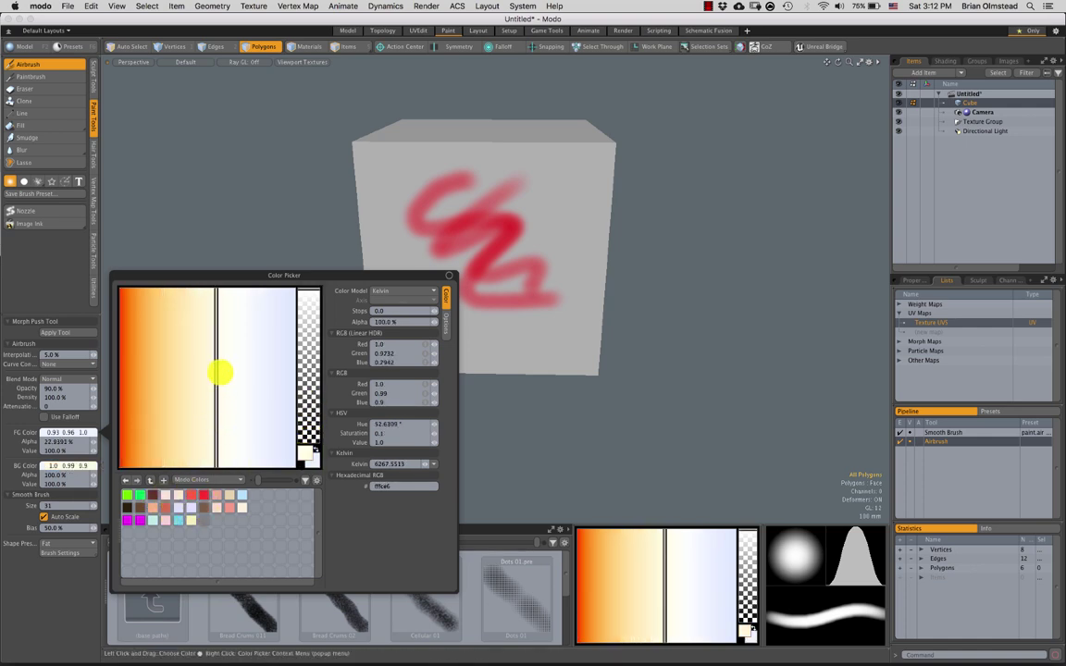
pyautogui.click(398, 290)
pyautogui.click(402, 296)
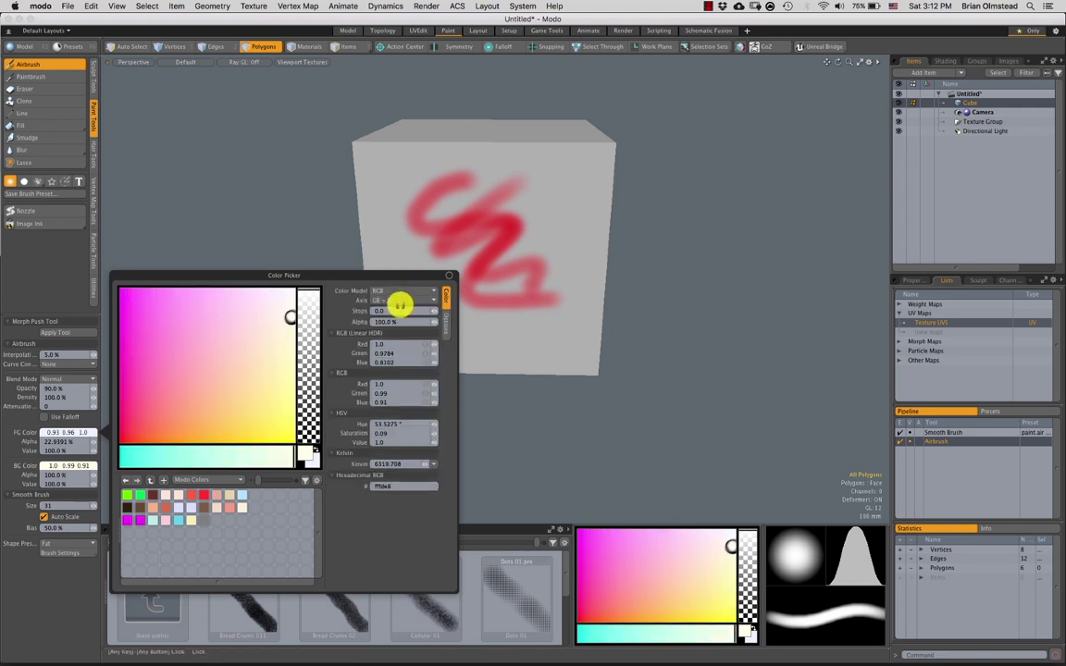
pyautogui.moveTo(238, 361)
pyautogui.mouseDown()
pyautogui.moveTo(221, 350)
pyautogui.moveTo(172, 405)
pyautogui.moveTo(147, 363)
pyautogui.moveTo(143, 304)
pyautogui.moveTo(250, 400)
pyautogui.moveTo(283, 387)
pyautogui.mouseUp()
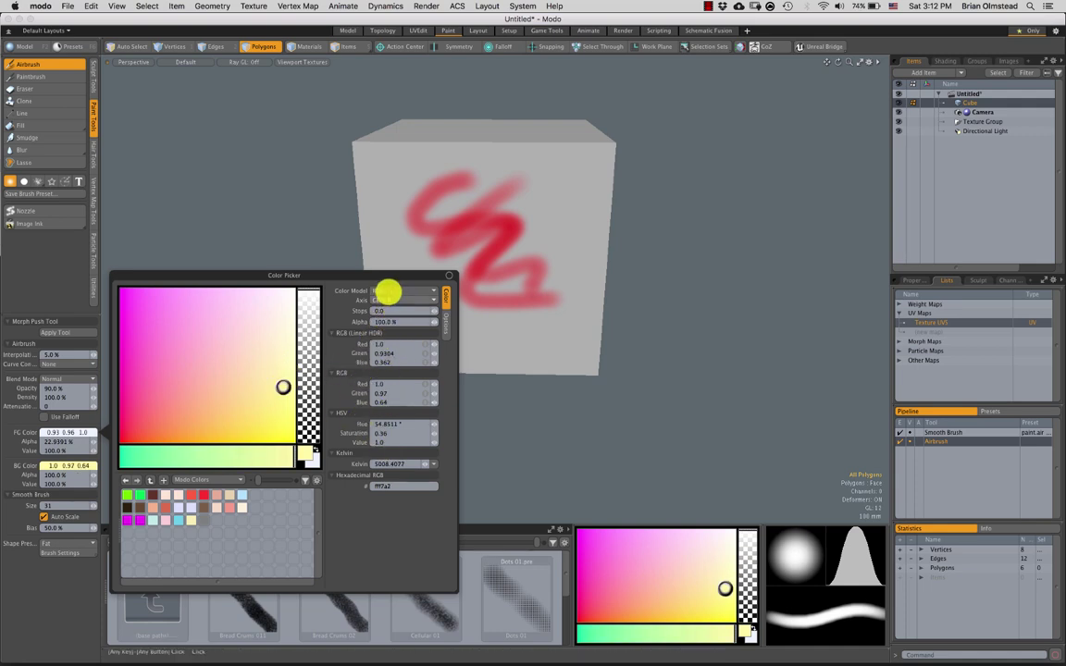
# Return the picker to the HSV colour model and set the background colour to red (0.95, 0.0, 0.2).
pyautogui.click(387, 290)
pyautogui.click(388, 271)
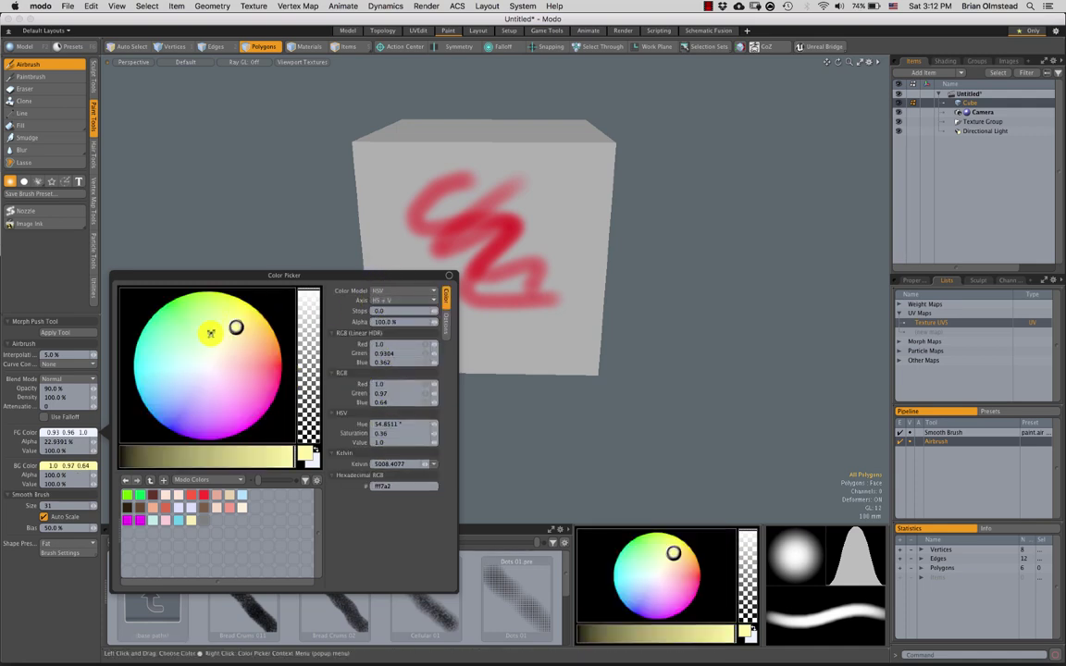
pyautogui.moveTo(204, 361); pyautogui.dragTo(206, 357)
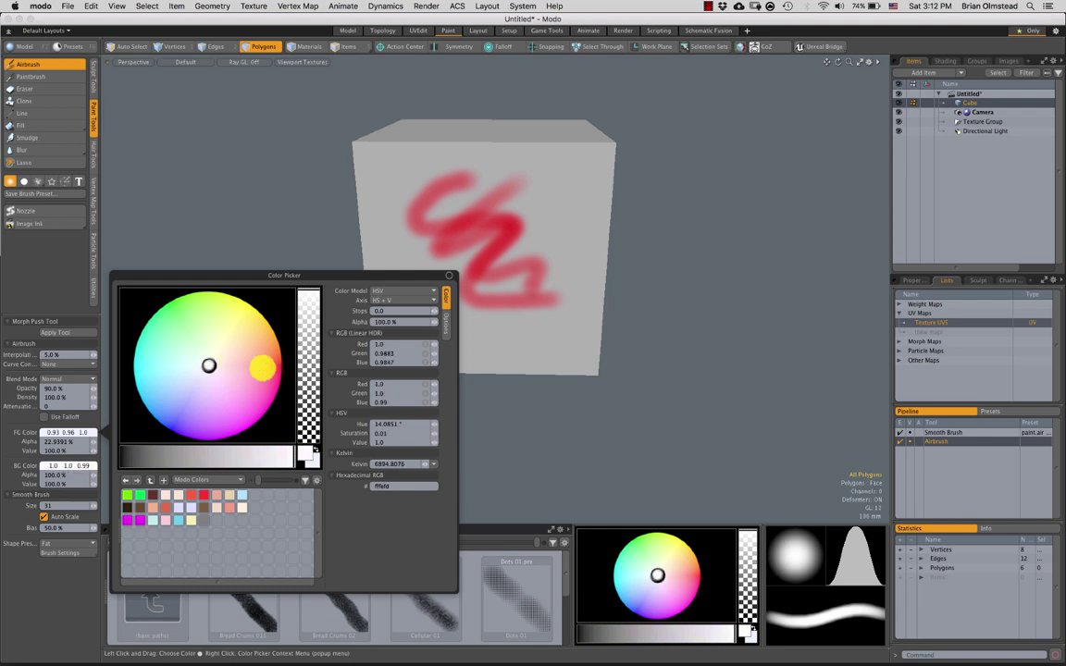
pyautogui.moveTo(263, 368); pyautogui.dragTo(280, 369)
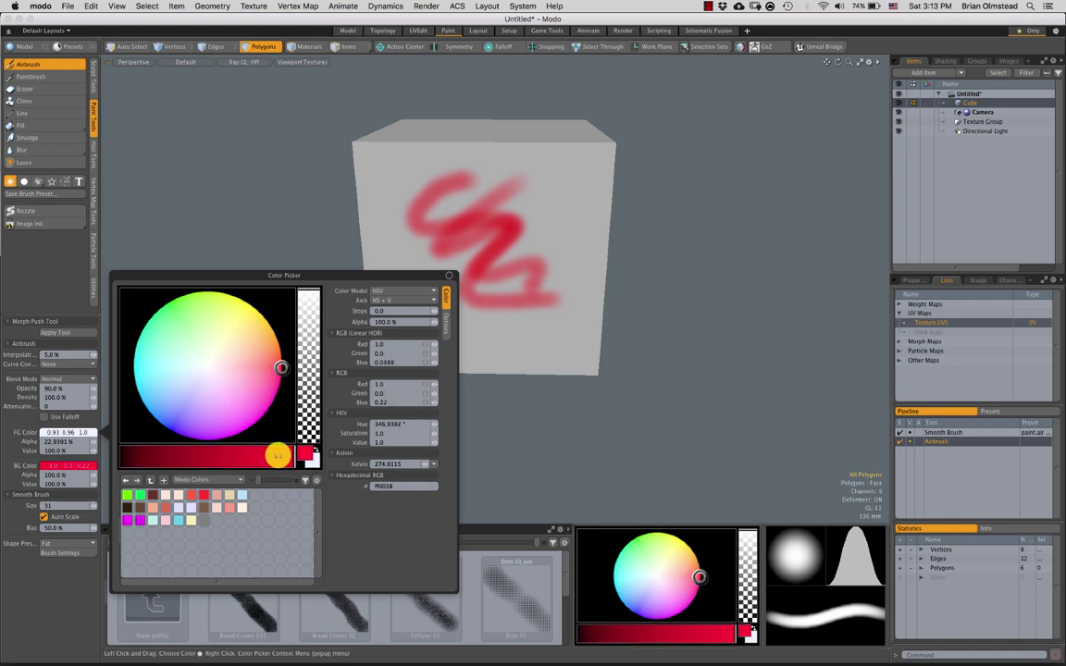
pyautogui.click(275, 452)
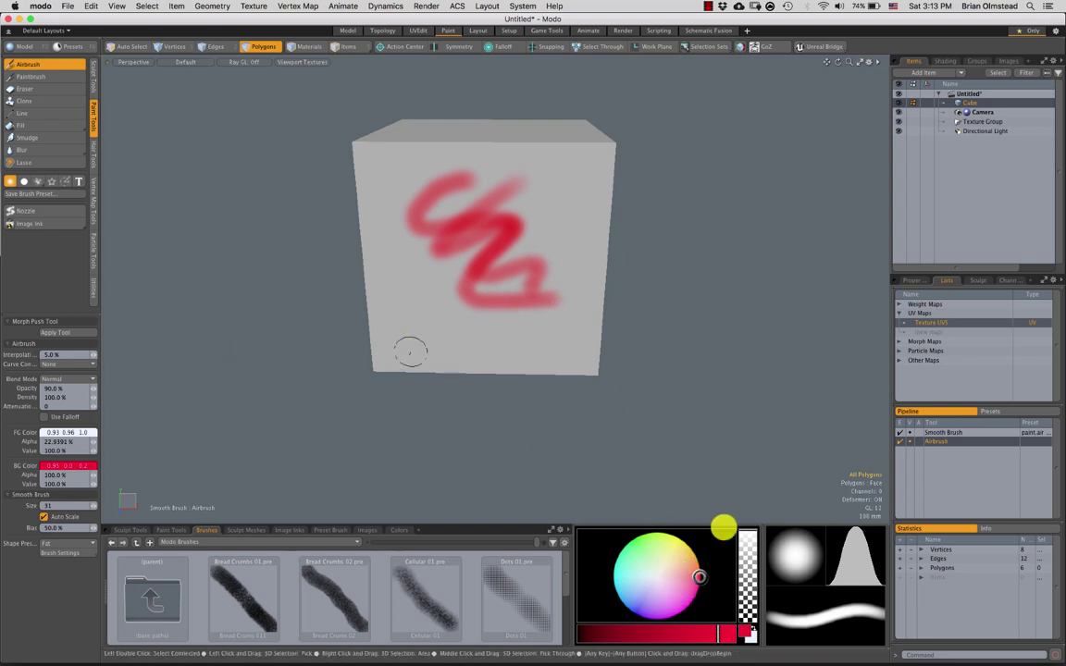
pyautogui.press('x')
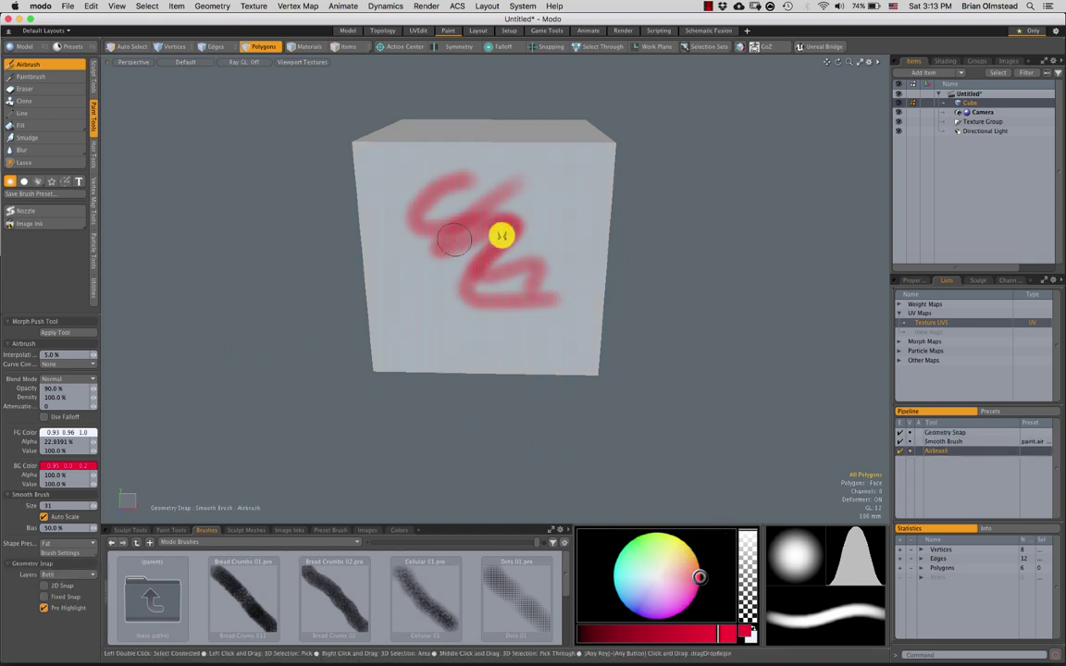
pyautogui.moveTo(546, 302)
pyautogui.keyDown('alt'); pyautogui.mouseDown()
pyautogui.moveTo(428, 316)
pyautogui.moveTo(449, 321)
pyautogui.mouseUp(); pyautogui.keyUp('alt')
pyautogui.press('q')
pyautogui.keyDown('alt'); pyautogui.moveTo(429, 362); pyautogui.dragTo(425, 338); pyautogui.keyUp('alt')
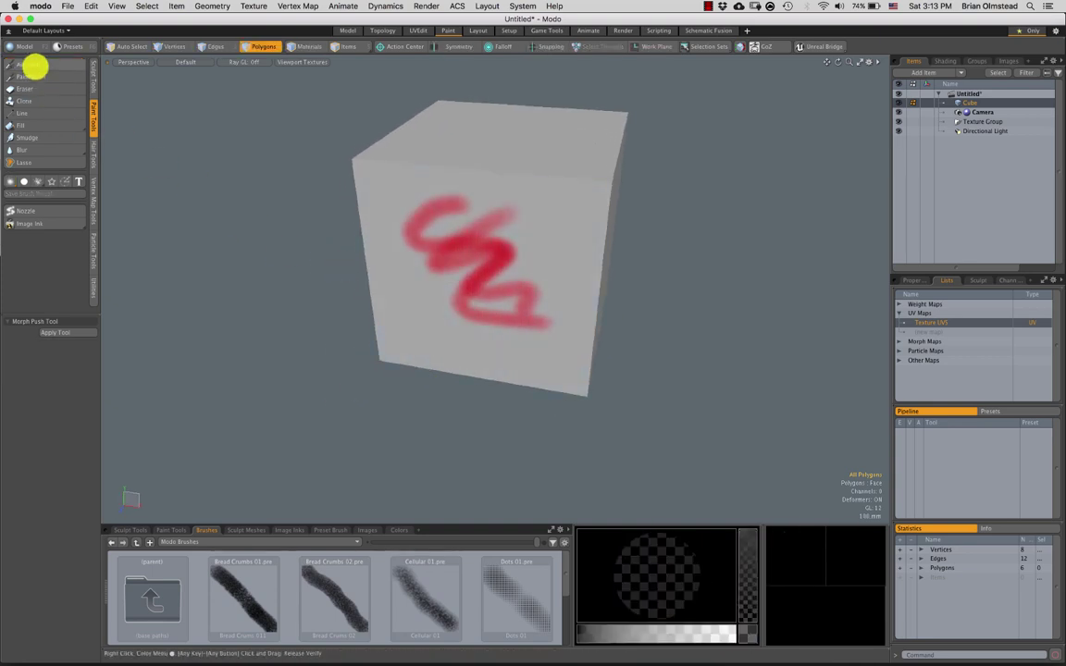
pyautogui.click(35, 66)
# Set the airbrush foreground colour to pinkish red (1.0, 0.28, 0.37) and the background colour to black (0.0, 0.0, 0.0).
pyautogui.keyDown('alt'); pyautogui.keyDown('shift'); pyautogui.moveTo(333, 371); pyautogui.dragTo(302, 378); pyautogui.keyUp('shift'); pyautogui.keyUp('alt')
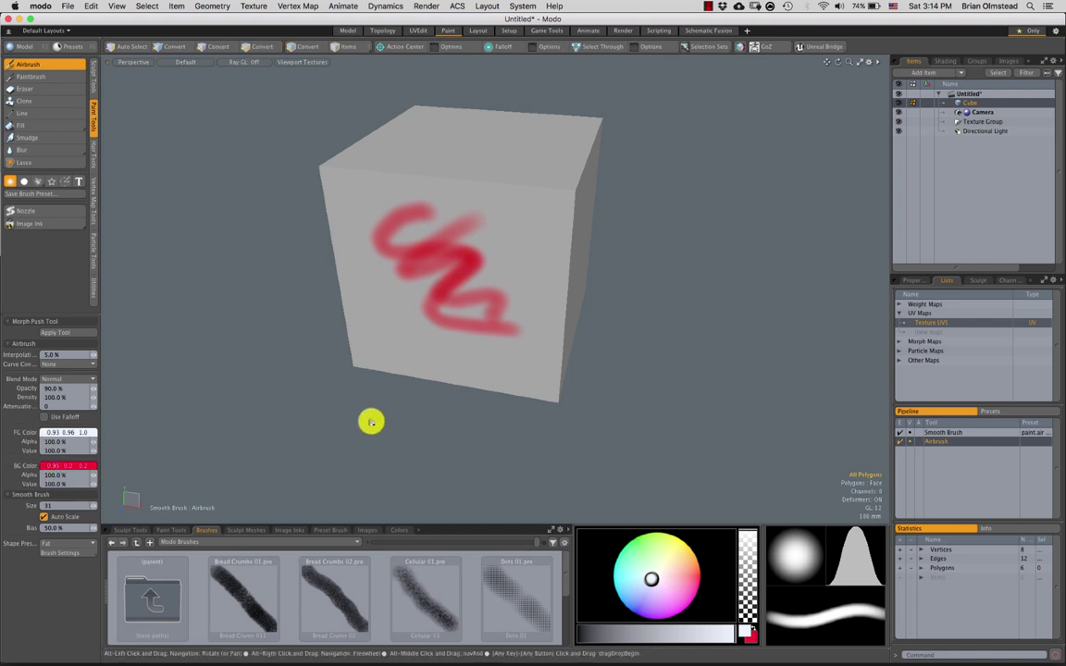
pyautogui.keyDown('alt'); pyautogui.keyDown('shift'); pyautogui.moveTo(369, 421); pyautogui.dragTo(321, 416); pyautogui.keyUp('shift'); pyautogui.keyUp('alt')
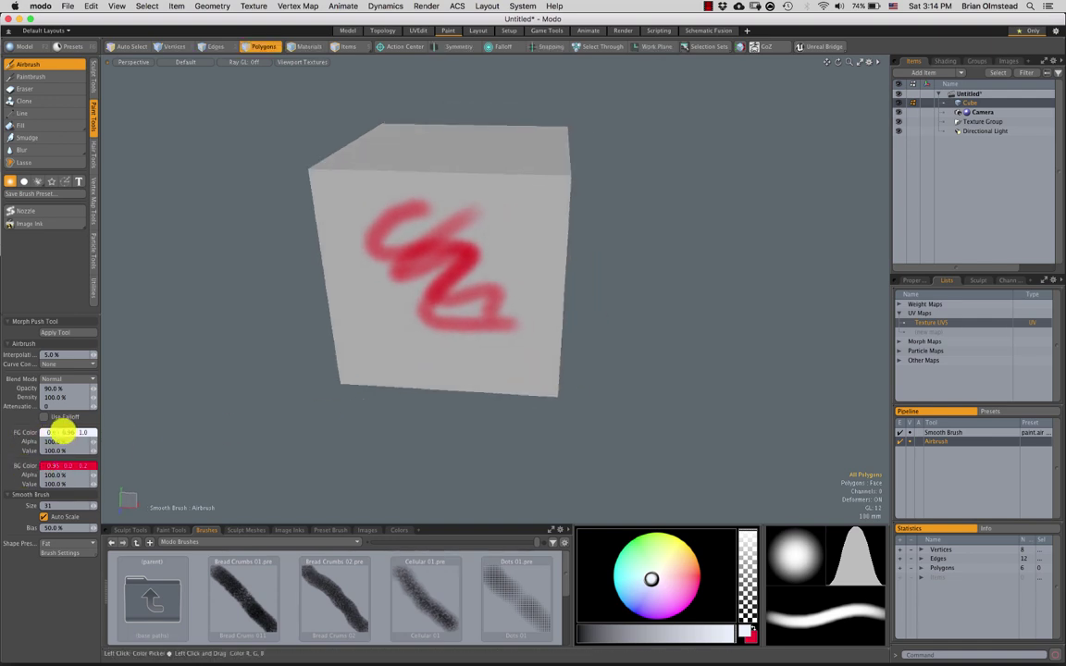
pyautogui.click(71, 440)
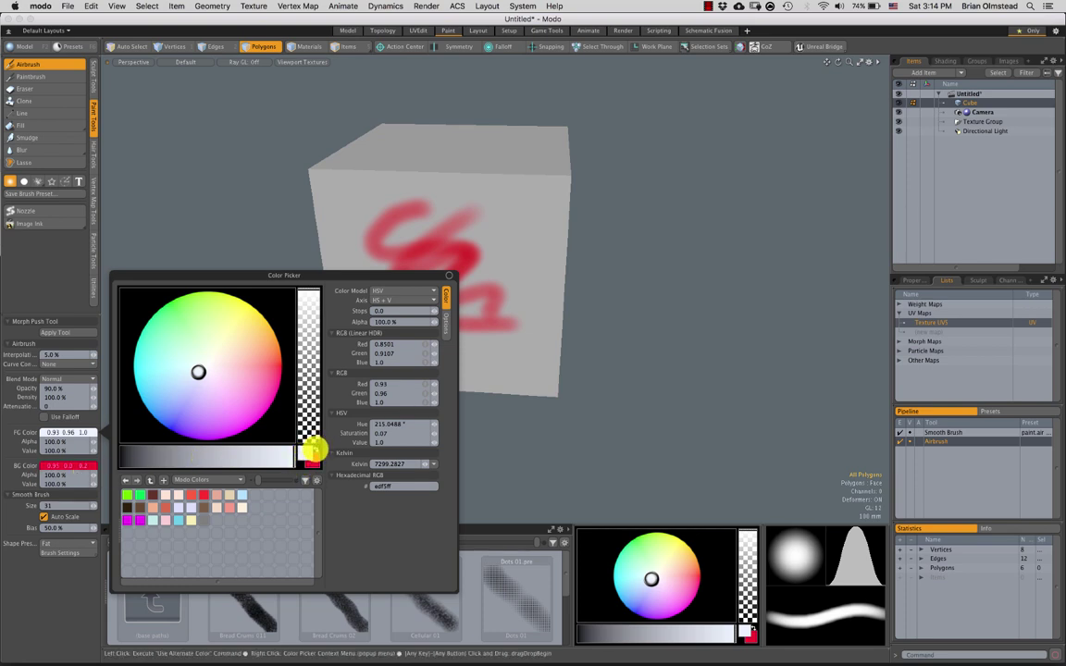
pyautogui.click(314, 450)
pyautogui.click(310, 451)
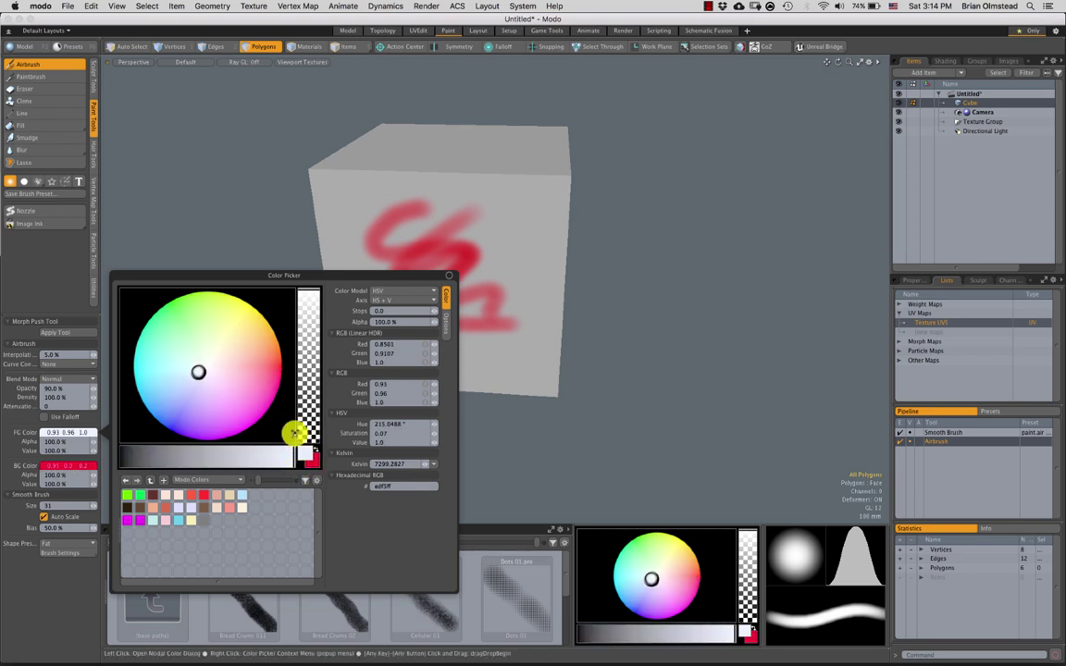
pyautogui.moveTo(226, 328)
pyautogui.mouseDown()
pyautogui.moveTo(266, 345)
pyautogui.moveTo(278, 363)
pyautogui.mouseUp()
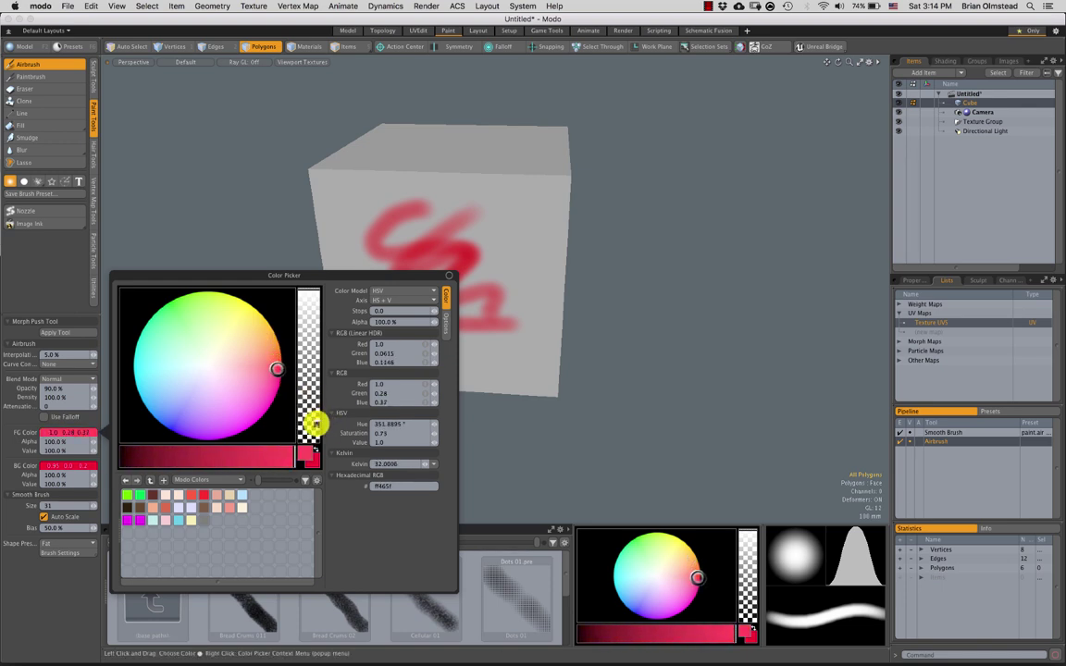
pyautogui.click(66, 463)
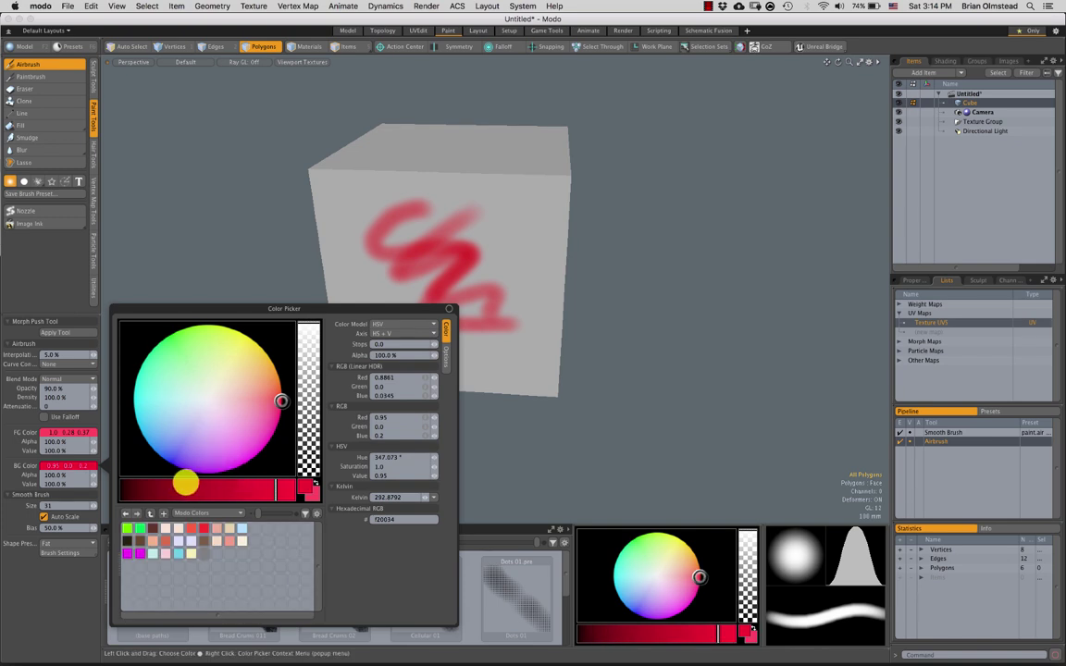
pyautogui.moveTo(185, 482); pyautogui.dragTo(109, 483)
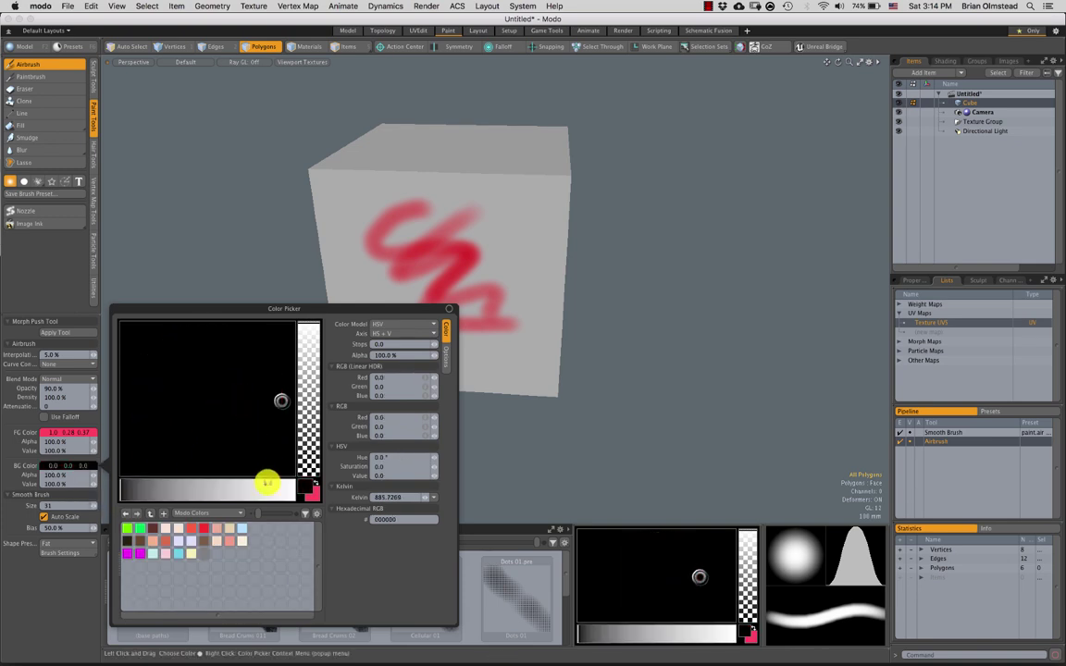
# Set the airbrush's background colour to pure white (1.0, 1.0, 1.0).
pyautogui.moveTo(266, 481); pyautogui.dragTo(315, 479)
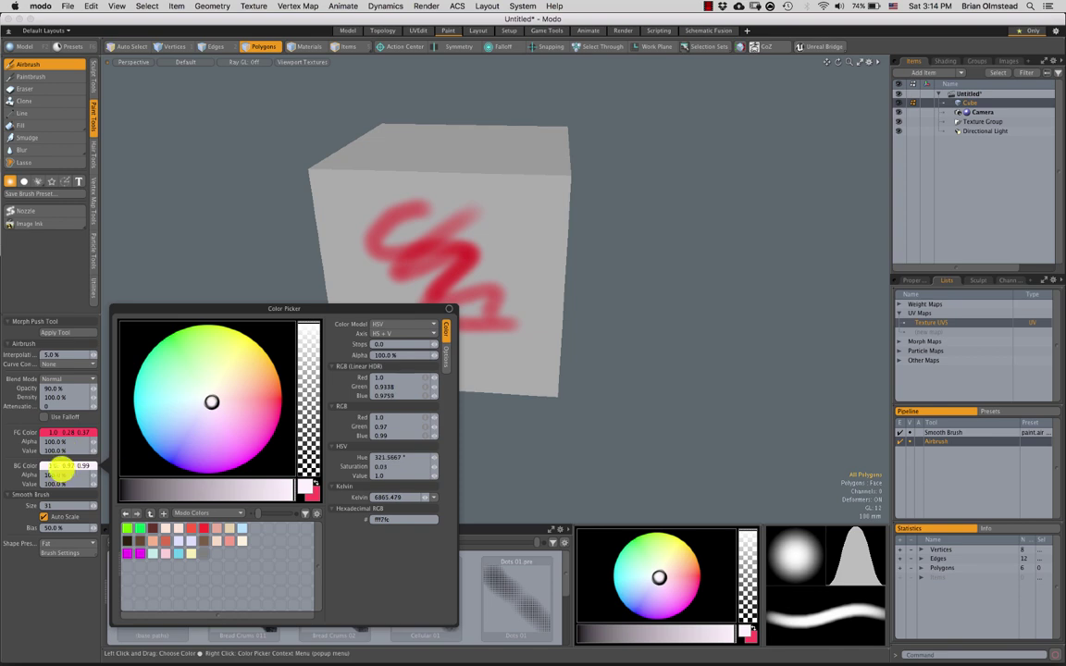
pyautogui.click(60, 472)
pyautogui.click(68, 466)
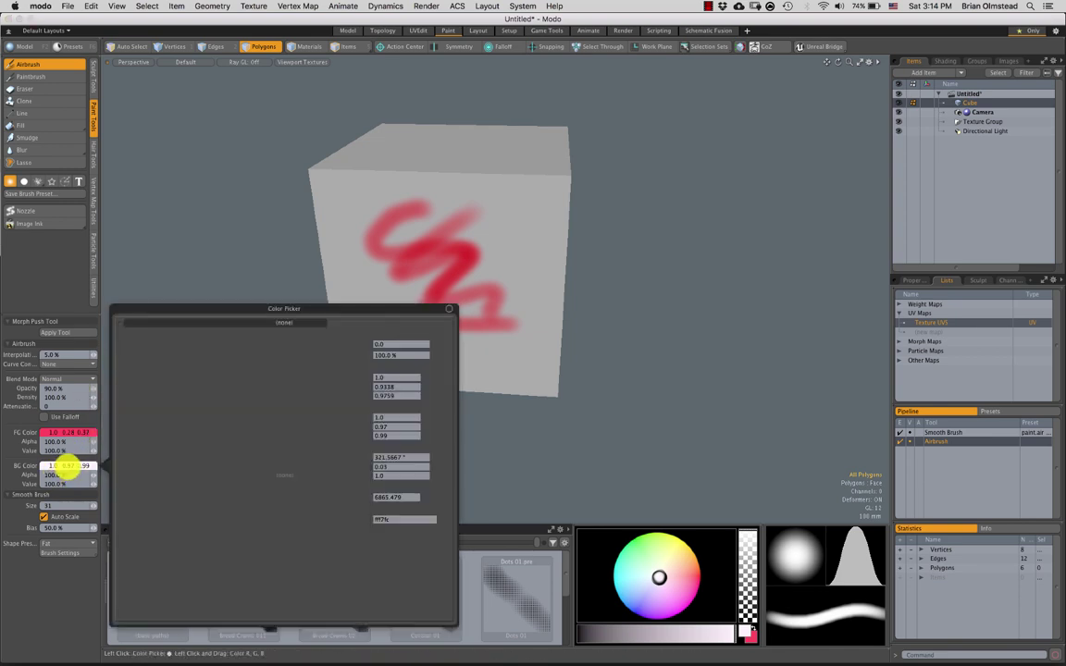
pyautogui.moveTo(63, 466)
pyautogui.mouseDown()
pyautogui.moveTo(113, 462)
pyautogui.moveTo(72, 469)
pyautogui.mouseUp()
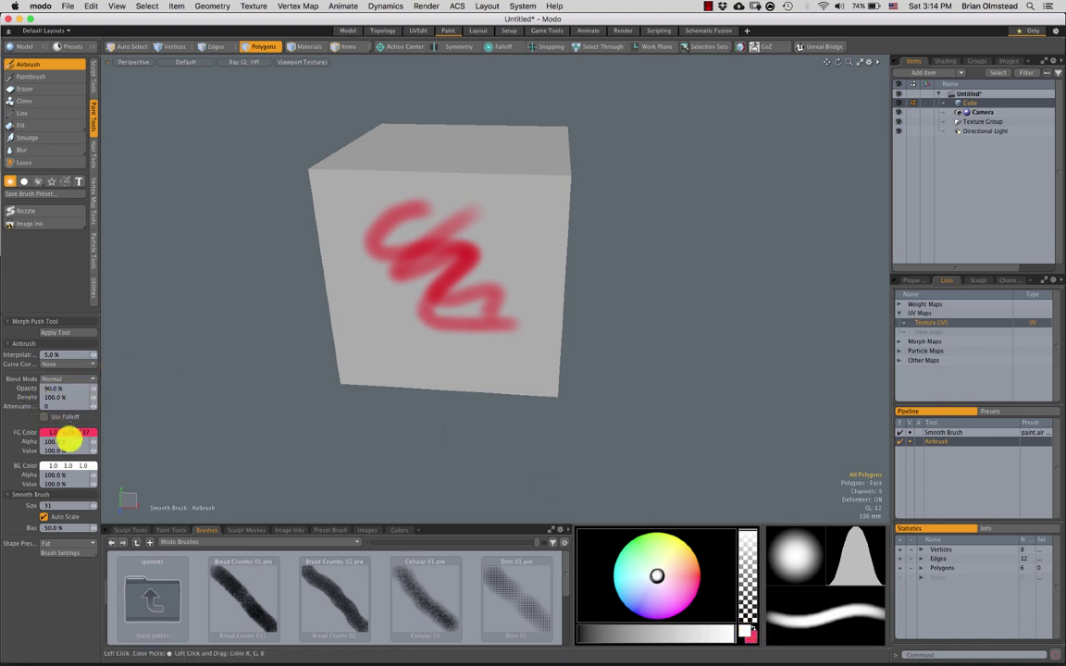
# Swap the foreground and background colours from the foreground colour's picker and swap them back.
pyautogui.click(68, 432)
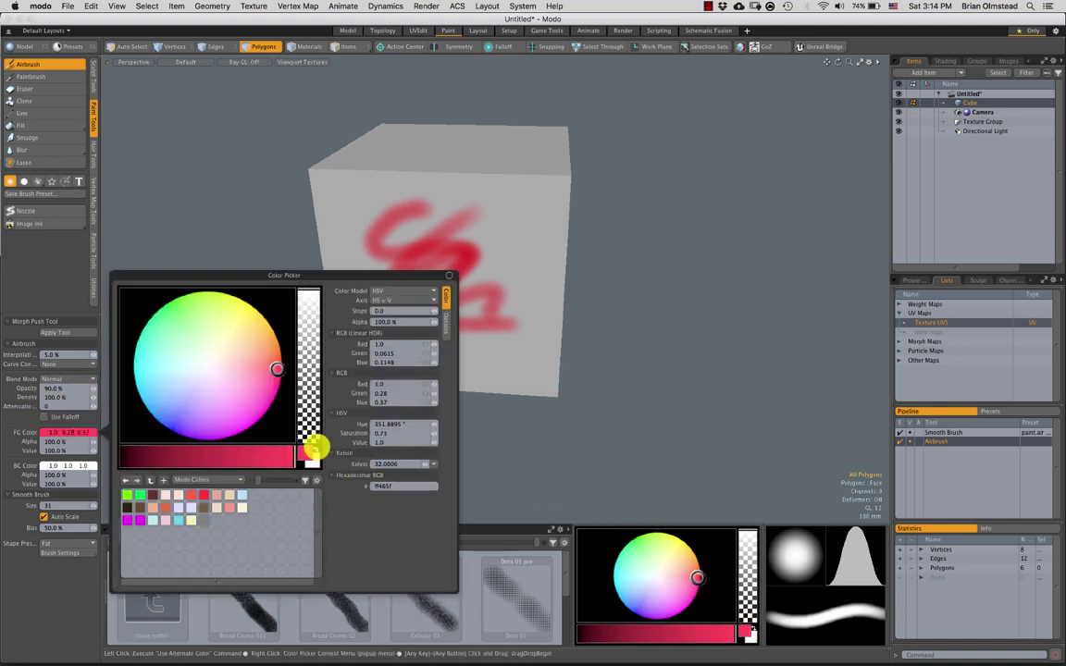
pyautogui.click(315, 450)
pyautogui.click(314, 450)
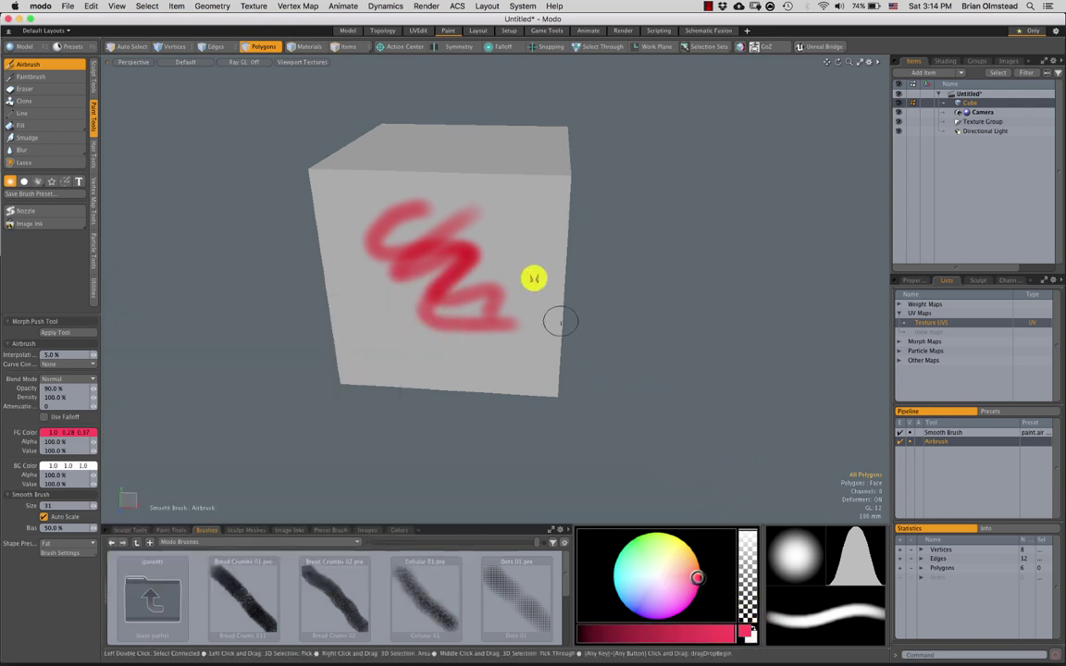
# Widen the tool properties column so the full setting names fit.
pyautogui.moveTo(457, 315)
pyautogui.keyDown('alt'); pyautogui.mouseDown()
pyautogui.moveTo(428, 317)
pyautogui.moveTo(404, 338)
pyautogui.mouseUp(); pyautogui.keyUp('alt')
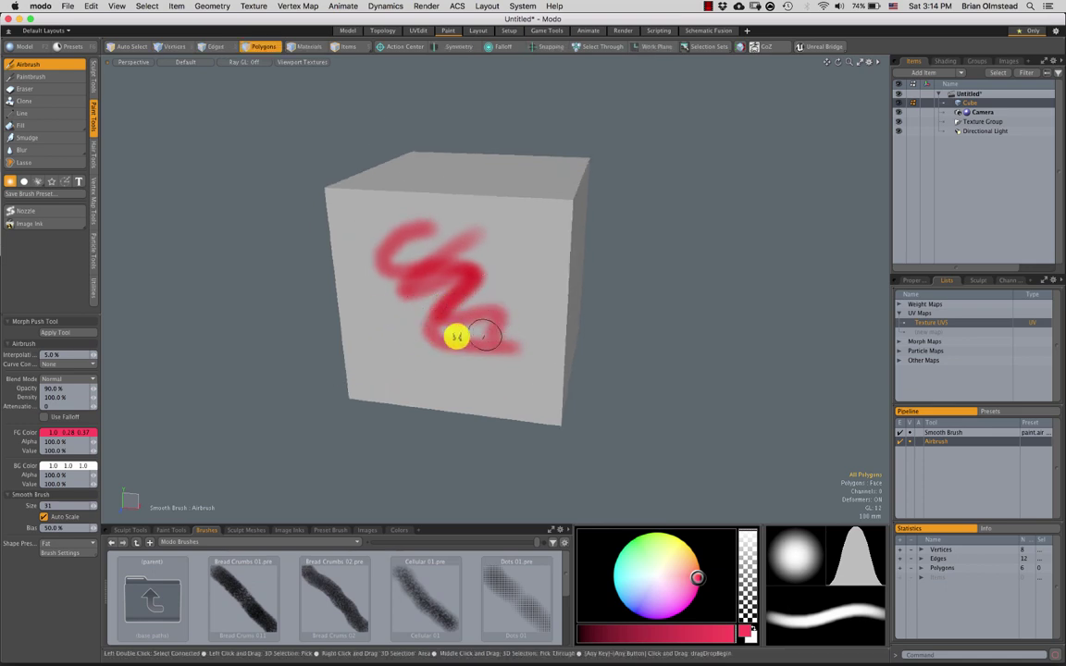
pyautogui.moveTo(414, 299)
pyautogui.keyDown('alt'); pyautogui.mouseDown()
pyautogui.moveTo(416, 331)
pyautogui.moveTo(404, 343)
pyautogui.moveTo(397, 333)
pyautogui.moveTo(416, 321)
pyautogui.moveTo(305, 288)
pyautogui.moveTo(291, 297)
pyautogui.moveTo(299, 320)
pyautogui.mouseUp(); pyautogui.keyUp('alt')
pyautogui.moveTo(100, 346); pyautogui.dragTo(139, 352)
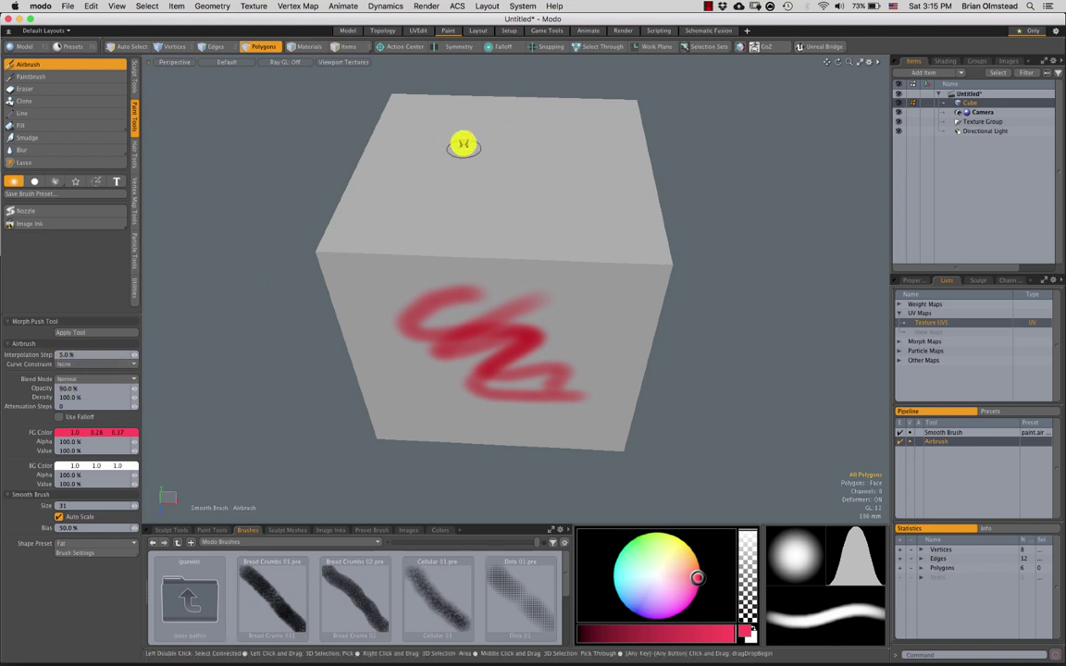
# Compare airbrushed S strokes on the cube's top face at interpolation steps of 5% and 50%, undoing each stroke.
pyautogui.moveTo(457, 171)
pyautogui.keyDown('alt'); pyautogui.mouseDown()
pyautogui.moveTo(459, 221)
pyautogui.moveTo(540, 197)
pyautogui.moveTo(447, 197)
pyautogui.moveTo(507, 252)
pyautogui.moveTo(452, 333)
pyautogui.mouseUp(); pyautogui.keyUp('alt')
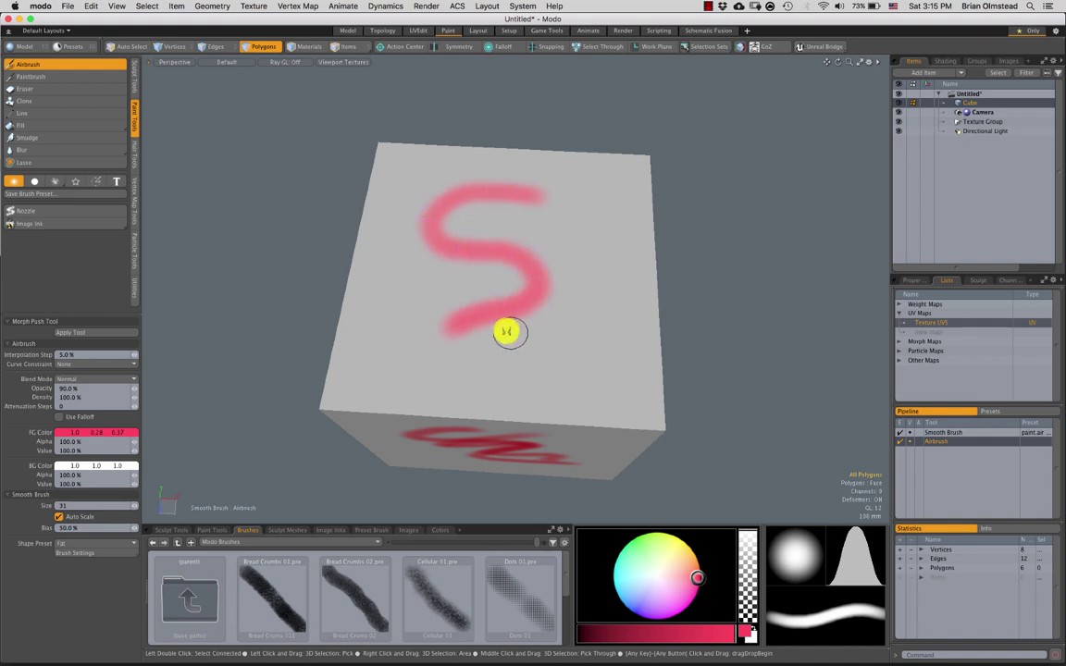
pyautogui.press('super+z')
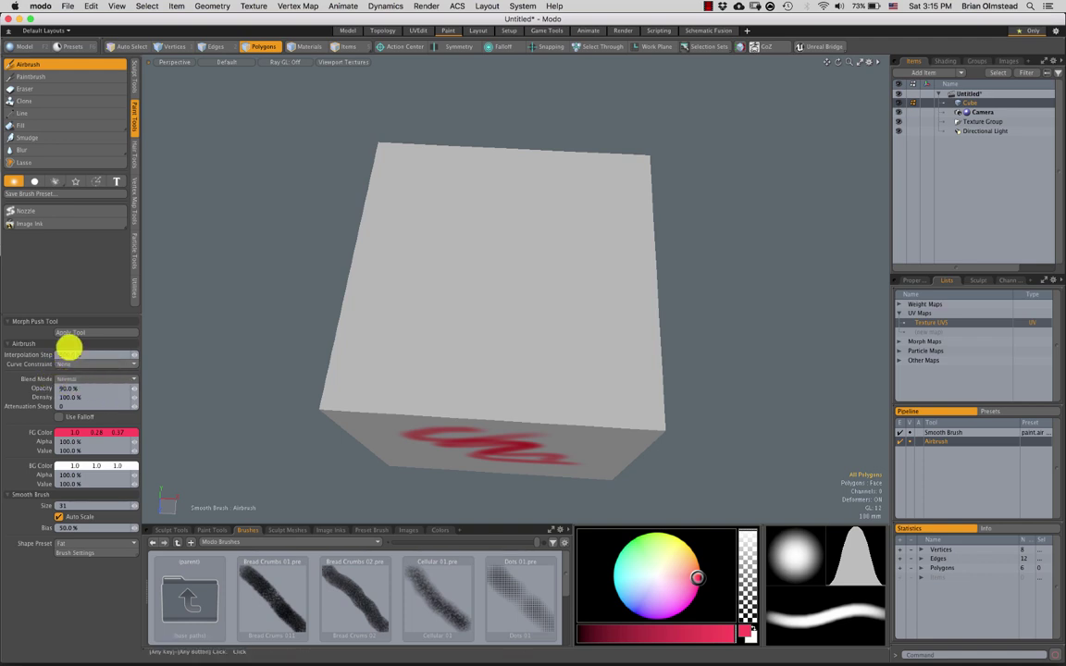
pyautogui.moveTo(64, 354); pyautogui.dragTo(124, 361)
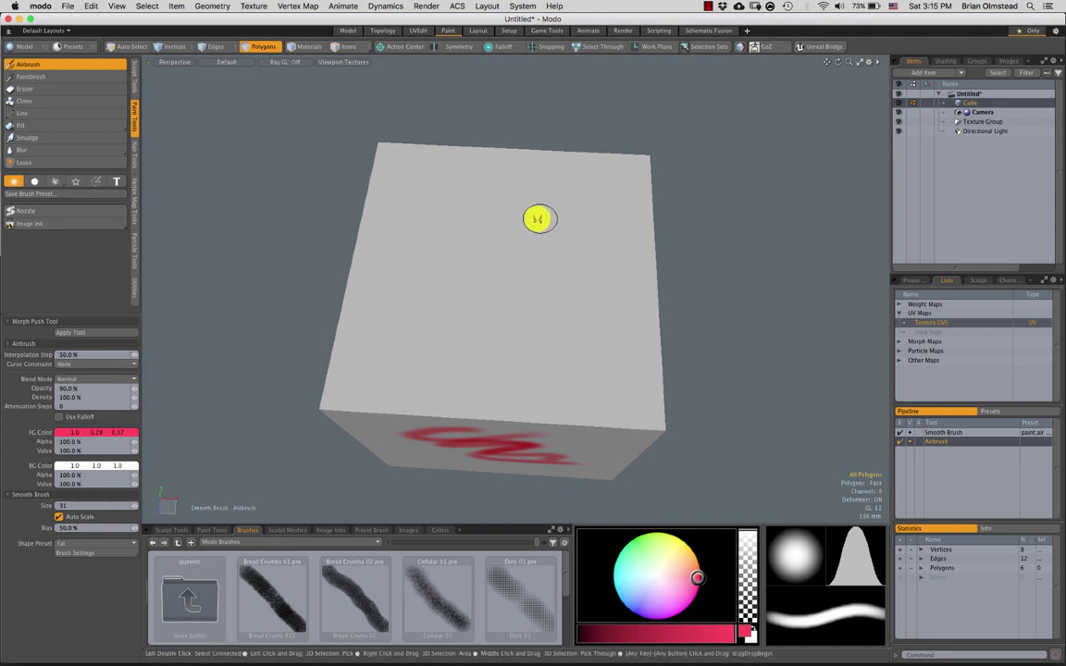
pyautogui.moveTo(540, 200)
pyautogui.mouseDown()
pyautogui.moveTo(457, 264)
pyautogui.moveTo(524, 316)
pyautogui.moveTo(446, 328)
pyautogui.moveTo(503, 312)
pyautogui.moveTo(495, 346)
pyautogui.moveTo(526, 228)
pyautogui.mouseUp()
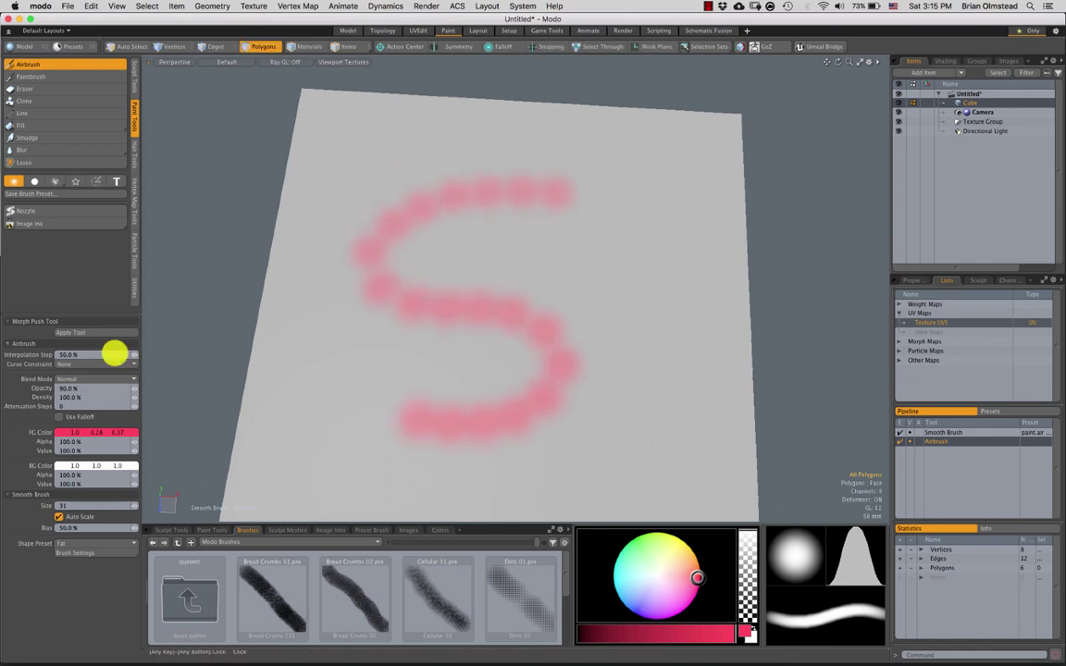
pyautogui.press('super+z')
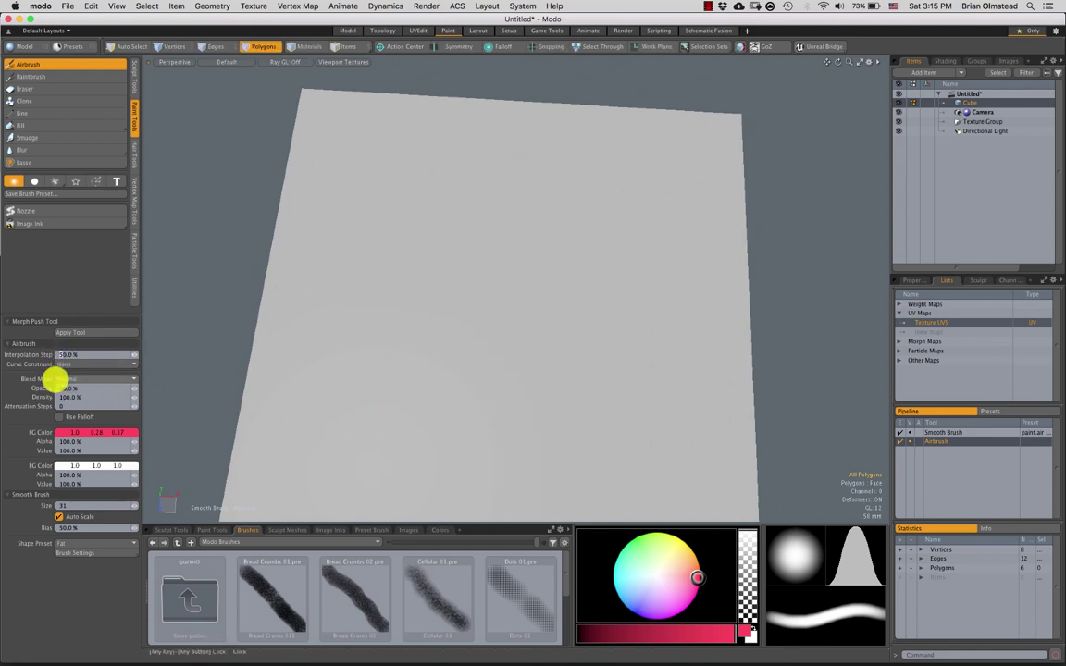
# Set the airbrush's interpolation step to 90% and paint a dotted S on the cube's top face.
pyautogui.moveTo(563, 196)
pyautogui.mouseDown()
pyautogui.moveTo(449, 283)
pyautogui.moveTo(590, 413)
pyautogui.moveTo(466, 430)
pyautogui.mouseUp()
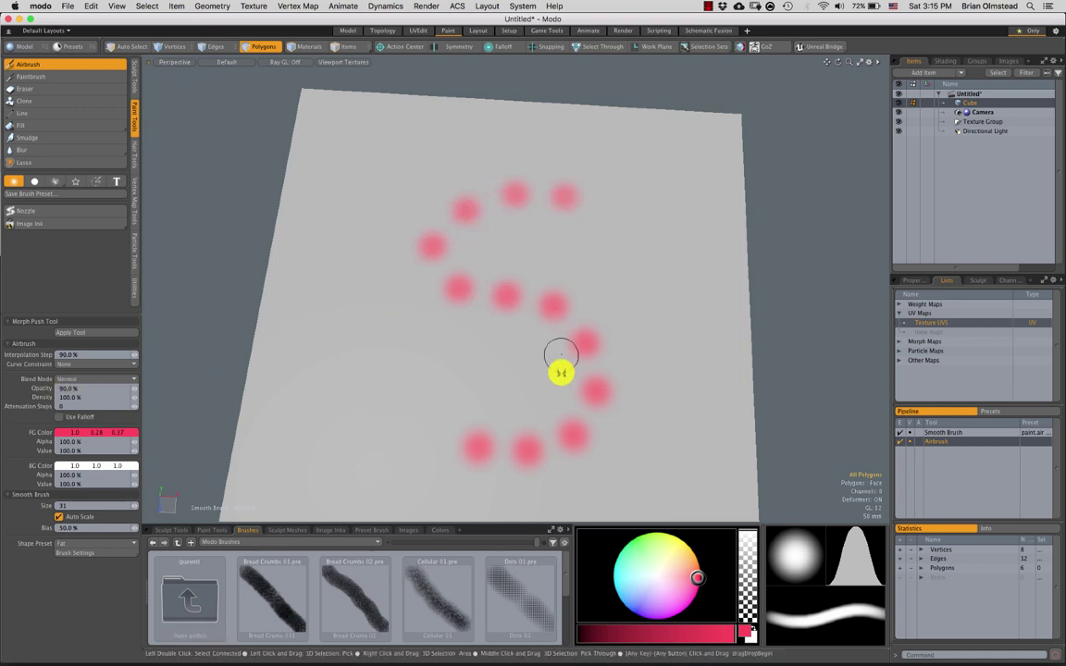
pyautogui.keyDown('alt'); pyautogui.keyDown('shift'); pyautogui.moveTo(535, 378); pyautogui.dragTo(517, 346); pyautogui.keyUp('shift'); pyautogui.keyUp('alt')
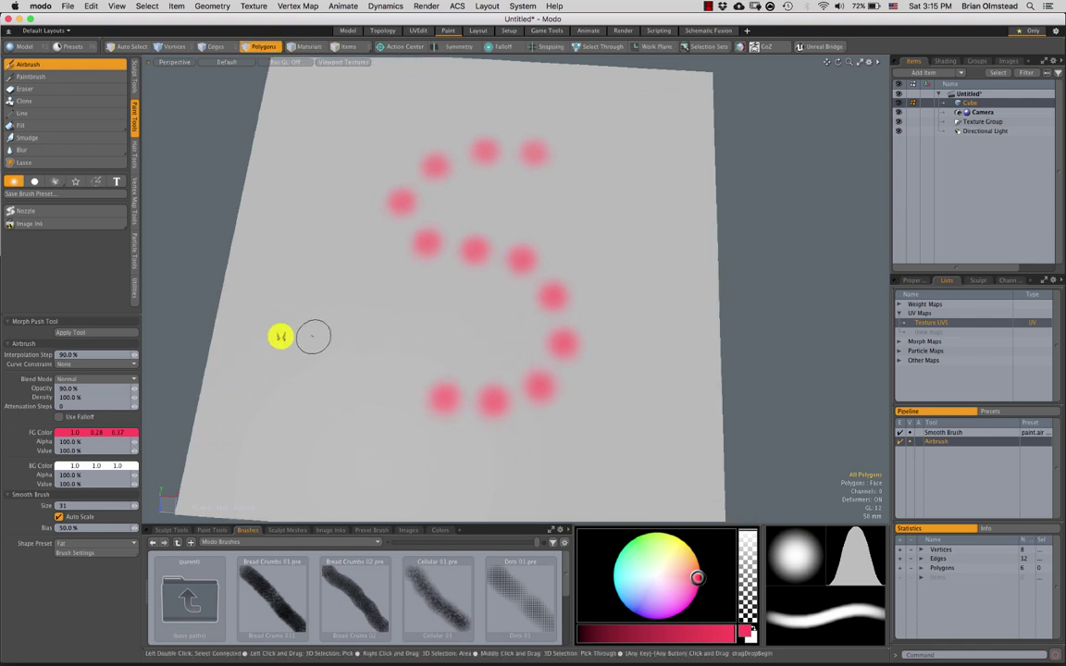
# Set the airbrush opacity to 5%, test it with faint painting beside the dotted S, and undo the last stroke.
pyautogui.moveTo(67, 388); pyautogui.dragTo(45, 405)
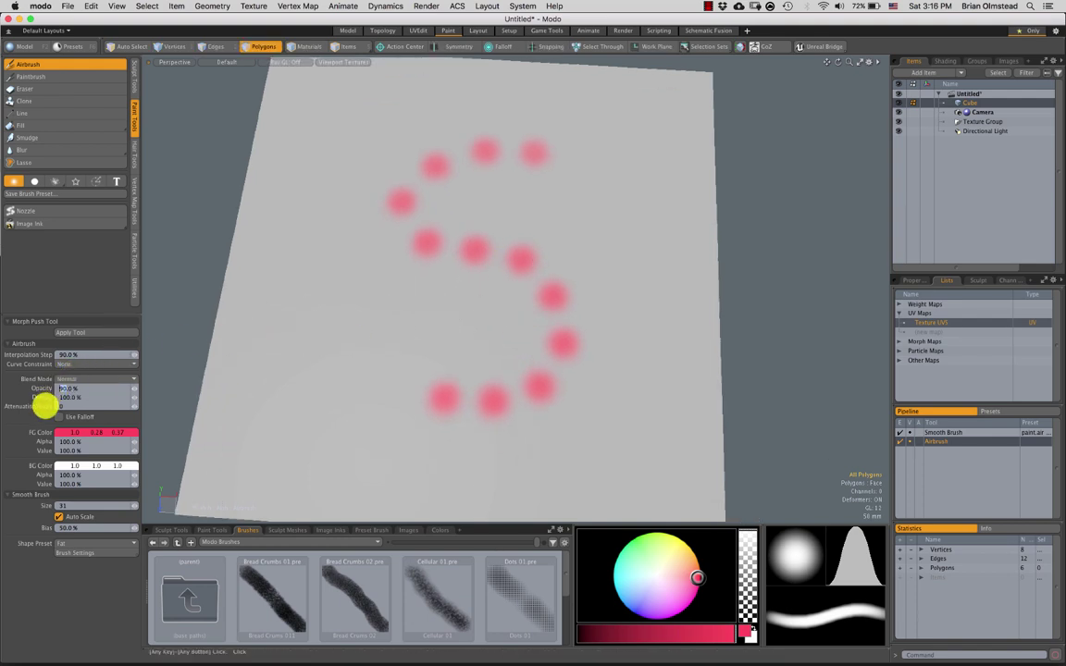
pyautogui.press('Return')
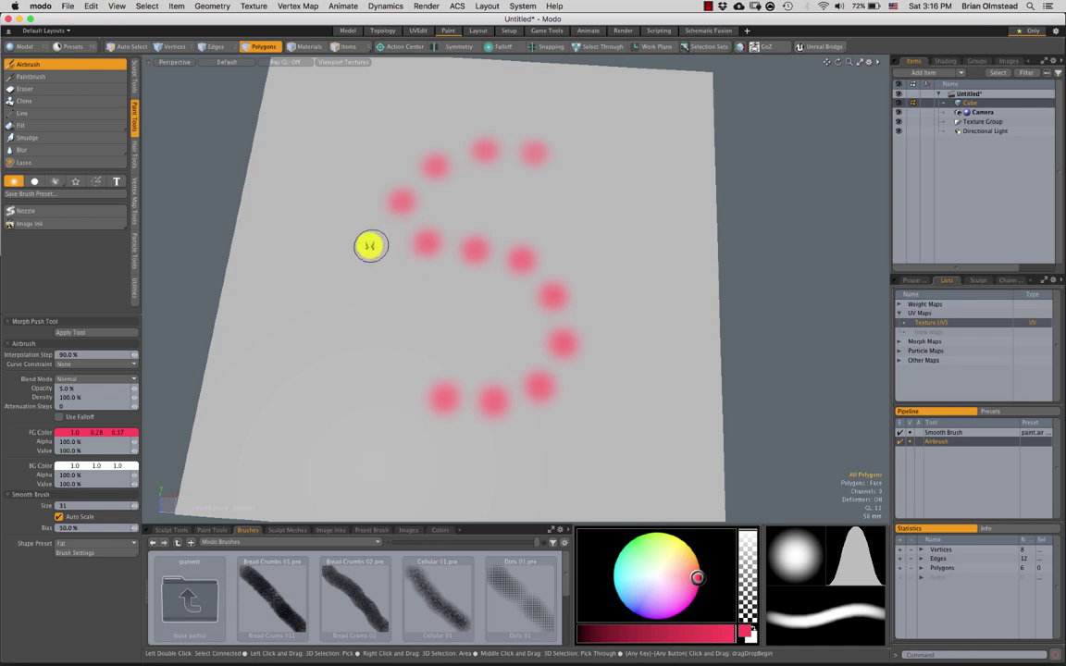
pyautogui.moveTo(341, 278)
pyautogui.mouseDown()
pyautogui.moveTo(390, 279)
pyautogui.moveTo(324, 301)
pyautogui.moveTo(399, 285)
pyautogui.moveTo(340, 310)
pyautogui.mouseUp()
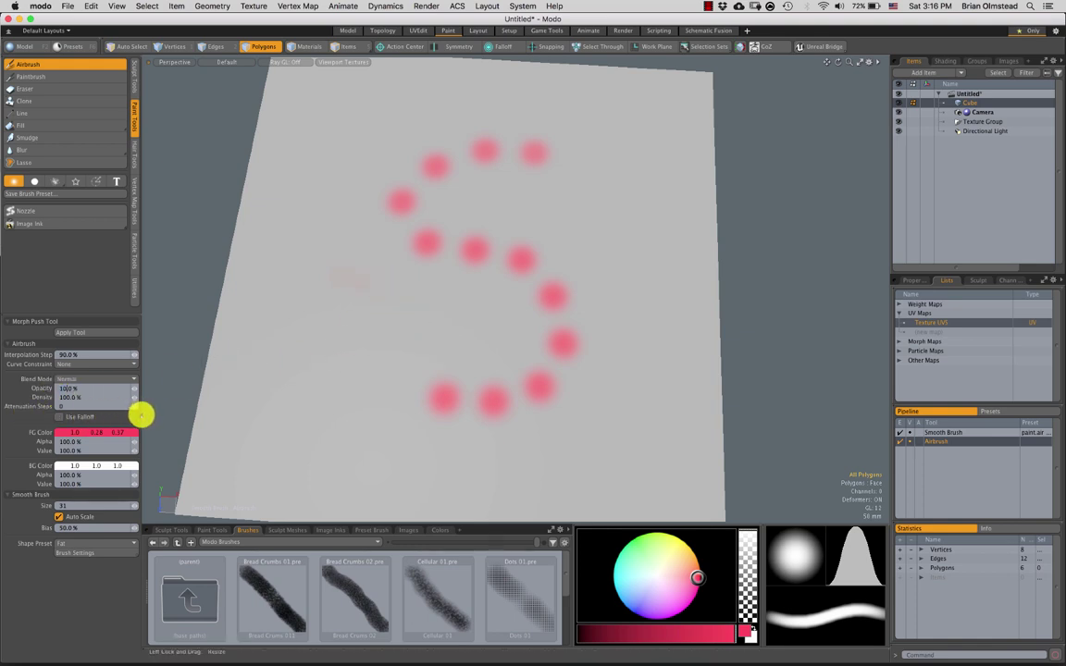
pyautogui.press('super+z')
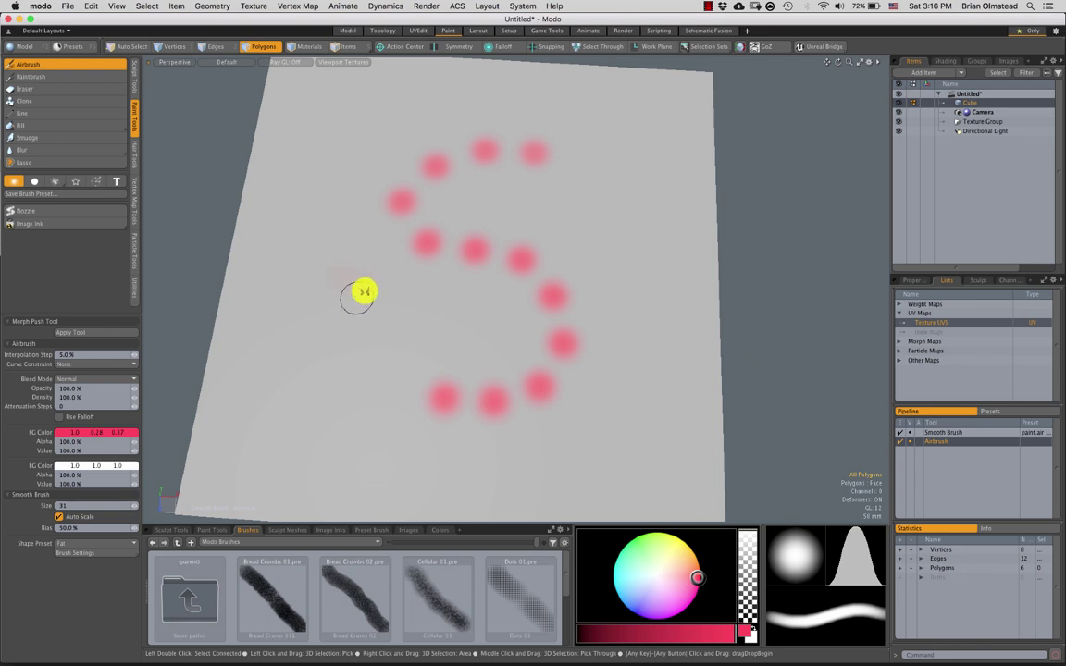
# Set the airbrush opacity to 100% and the interpolation step to 5%, and paint a smaller continuous S beside the dotted one.
pyautogui.moveTo(361, 294)
pyautogui.mouseDown()
pyautogui.moveTo(357, 280)
pyautogui.moveTo(358, 318)
pyautogui.moveTo(333, 367)
pyautogui.moveTo(285, 390)
pyautogui.mouseUp()
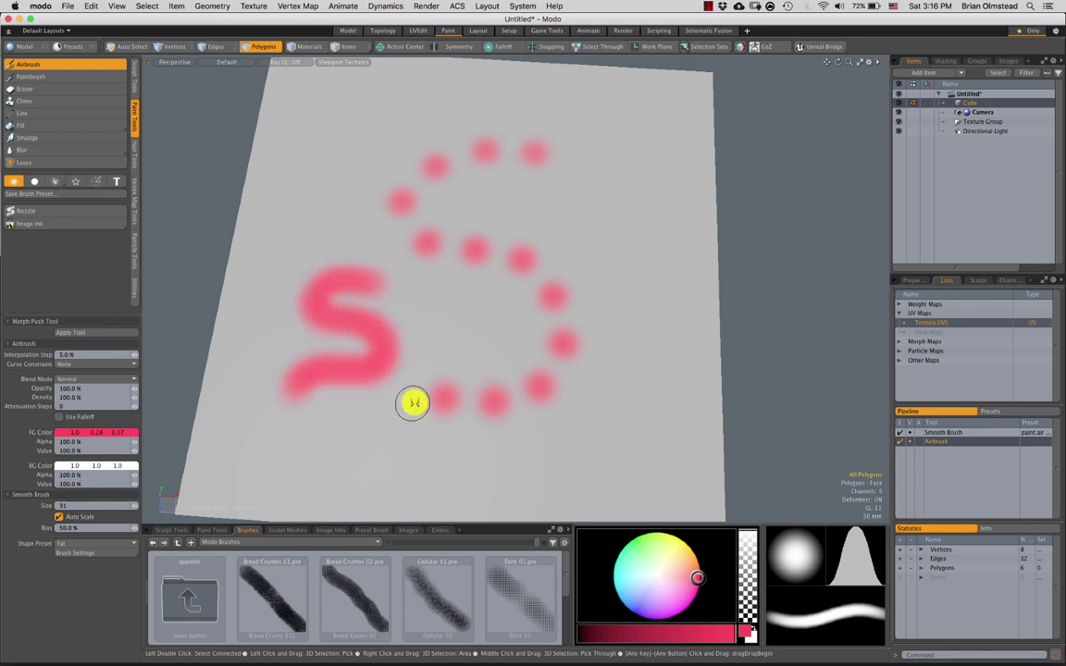
pyautogui.moveTo(404, 386)
pyautogui.keyDown('alt'); pyautogui.mouseDown()
pyautogui.moveTo(430, 392)
pyautogui.moveTo(470, 305)
pyautogui.mouseUp(); pyautogui.keyUp('alt')
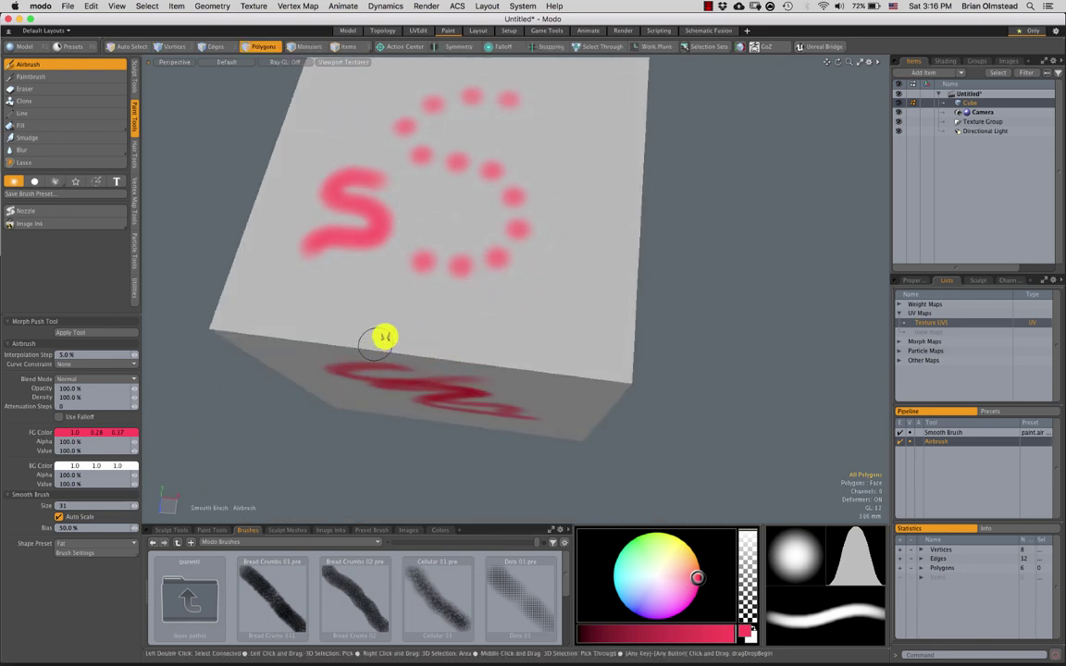
pyautogui.moveTo(442, 264)
pyautogui.keyDown('alt'); pyautogui.mouseDown()
pyautogui.moveTo(500, 326)
pyautogui.moveTo(446, 321)
pyautogui.moveTo(516, 241)
pyautogui.mouseUp(); pyautogui.keyUp('alt')
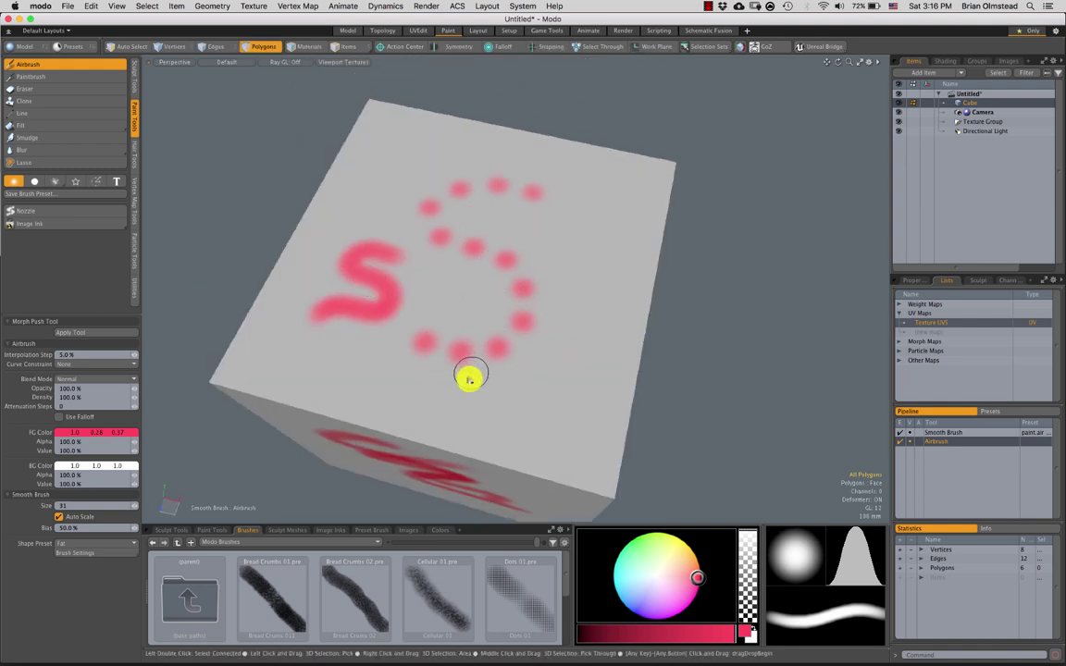
pyautogui.moveTo(469, 377)
pyautogui.keyDown('alt'); pyautogui.mouseDown()
pyautogui.moveTo(466, 350)
pyautogui.moveTo(397, 283)
pyautogui.moveTo(467, 326)
pyautogui.moveTo(429, 219)
pyautogui.mouseUp(); pyautogui.keyUp('alt')
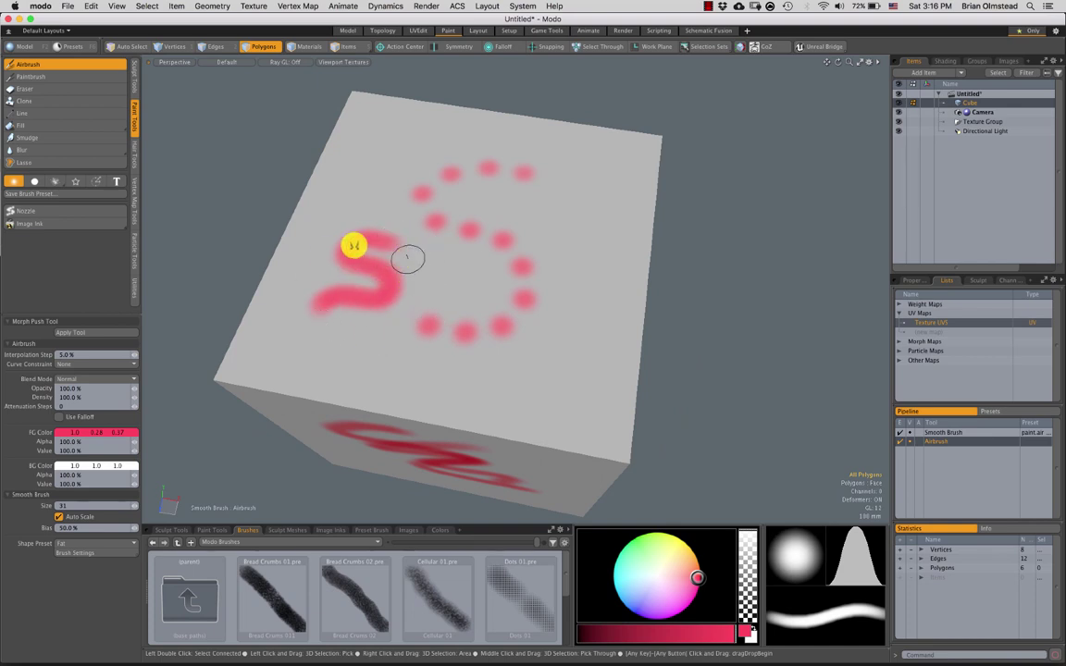
pyautogui.moveTo(354, 245); pyautogui.dragTo(411, 292)
pyautogui.keyDown('alt'); pyautogui.moveTo(473, 311); pyautogui.dragTo(501, 284); pyautogui.keyUp('alt')
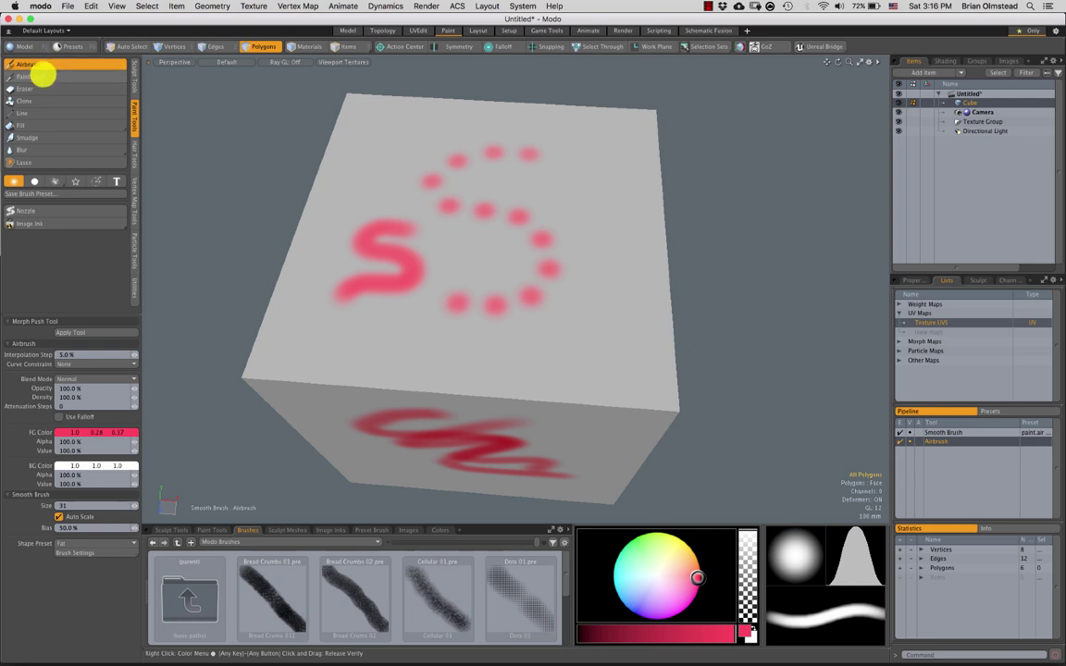
# Use the Paintbrush to paint an S on the other side of the dotted S, with a short vertical stroke at size 23 below it.
pyautogui.click(43, 75)
pyautogui.moveTo(257, 262)
pyautogui.keyDown('alt'); pyautogui.mouseDown()
pyautogui.moveTo(483, 317)
pyautogui.moveTo(554, 237)
pyautogui.moveTo(555, 290)
pyautogui.mouseUp(); pyautogui.keyUp('alt')
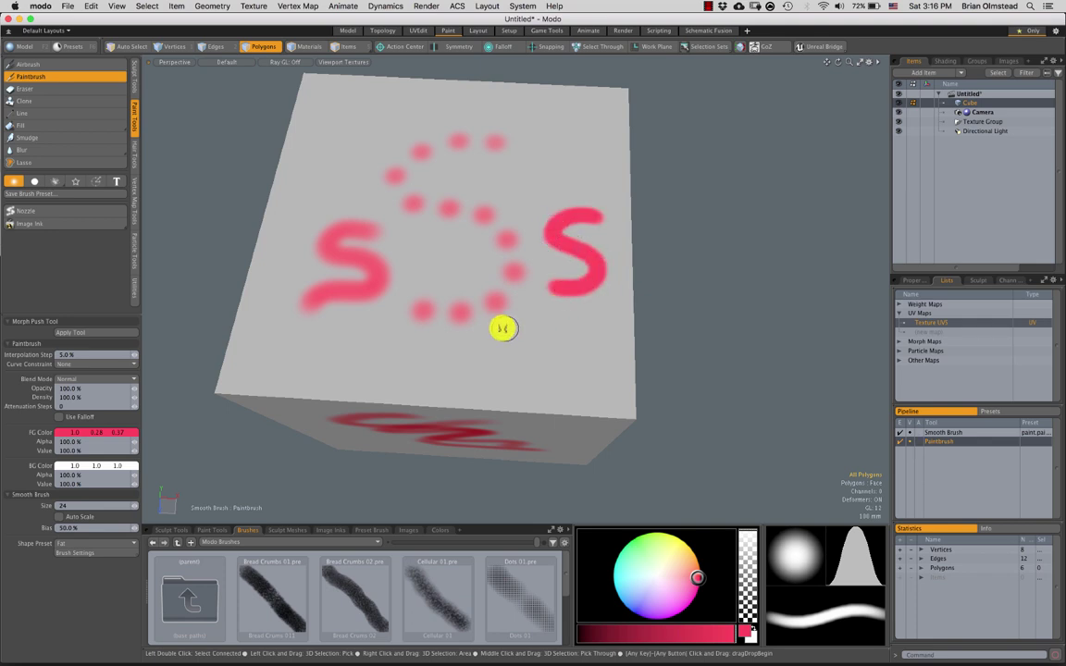
pyautogui.keyDown('alt'); pyautogui.moveTo(502, 328); pyautogui.dragTo(617, 243); pyautogui.keyUp('alt')
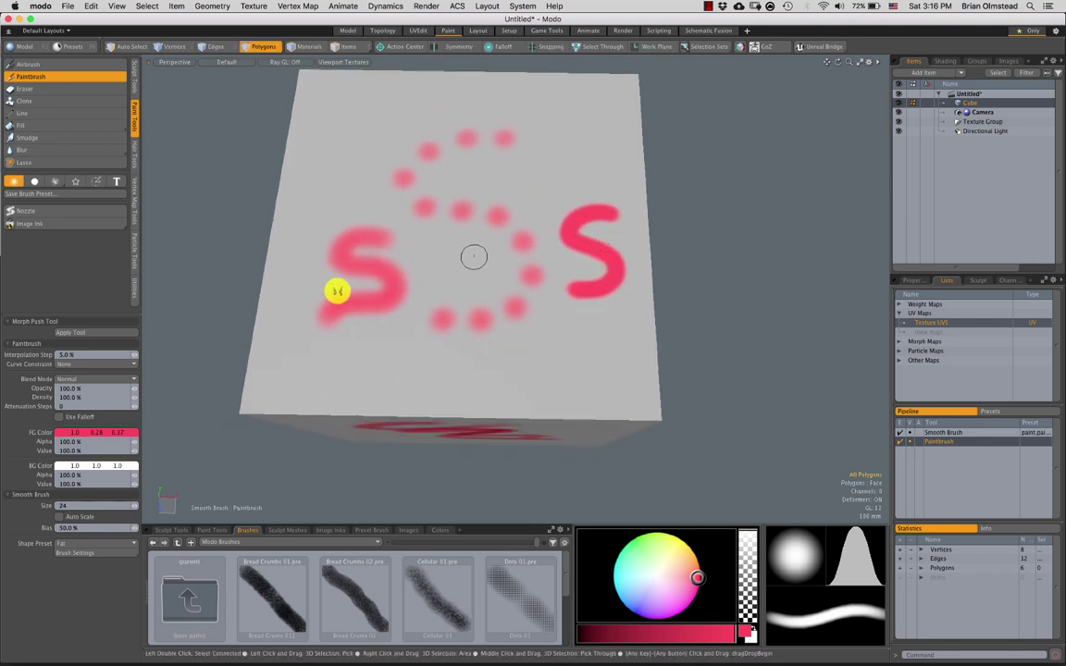
pyautogui.moveTo(469, 269)
pyautogui.keyDown('alt'); pyautogui.mouseDown()
pyautogui.moveTo(492, 307)
pyautogui.moveTo(590, 312)
pyautogui.moveTo(613, 349)
pyautogui.moveTo(625, 245)
pyautogui.mouseUp(); pyautogui.keyUp('alt')
pyautogui.moveTo(607, 252); pyautogui.dragTo(614, 252, button='right')
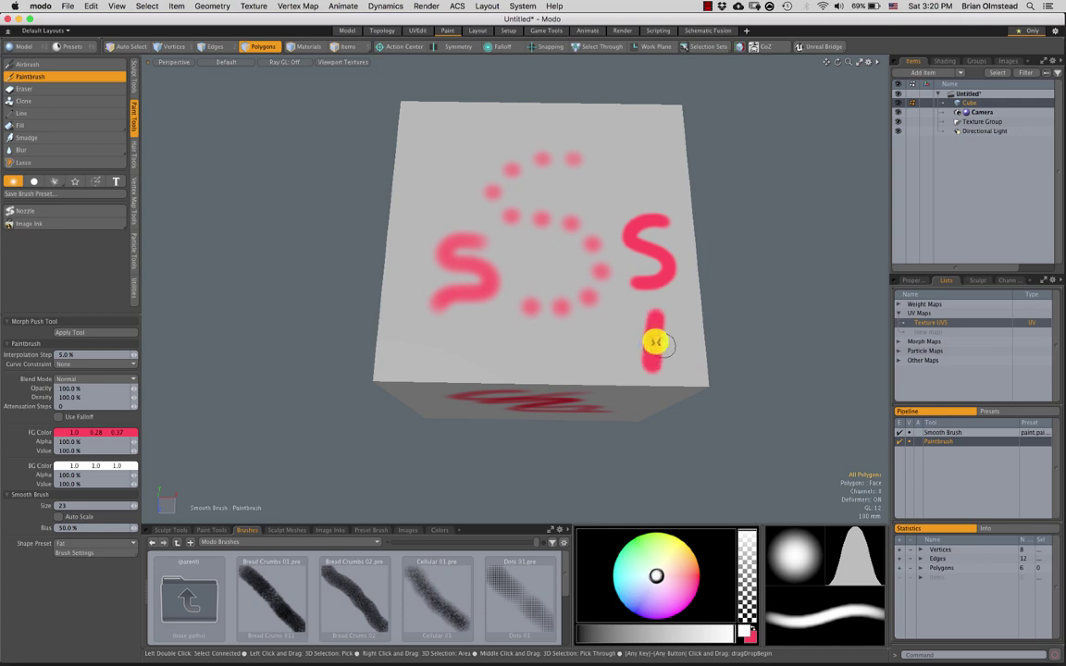
# Use the Airbrush to paint a short vertical stroke below the soft-edged S.
pyautogui.click(46, 64)
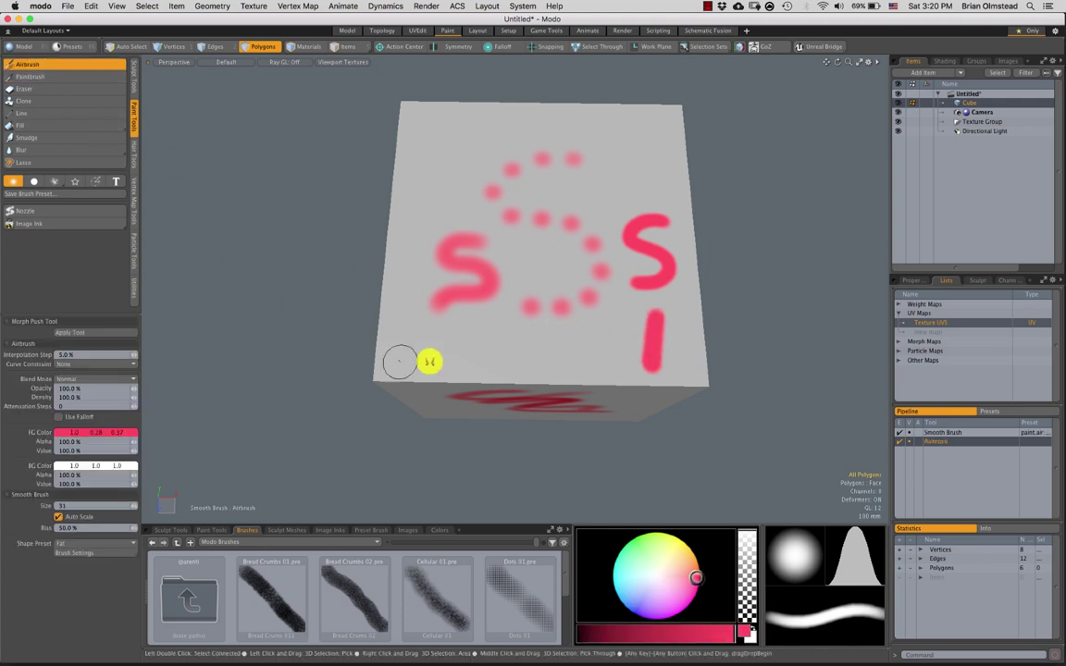
pyautogui.moveTo(463, 321); pyautogui.dragTo(452, 364)
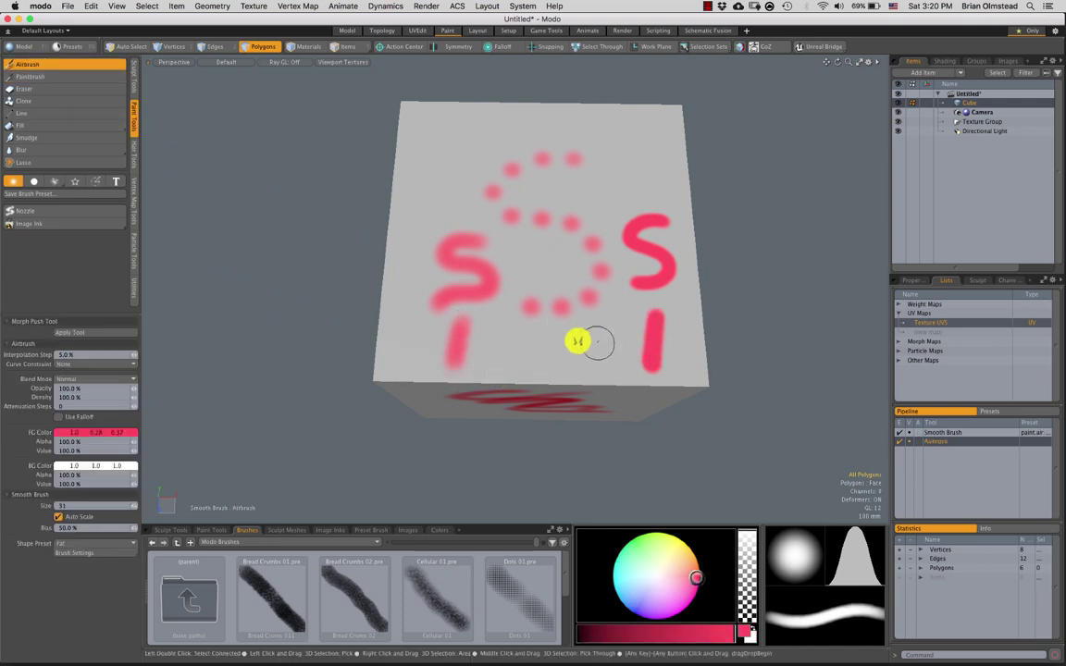
# Set the foreground colour to blue (0.23, 0.27, 1.0) and paint a horizontal Paintbrush stroke across the hard-edged vertical stroke.
pyautogui.click(97, 433)
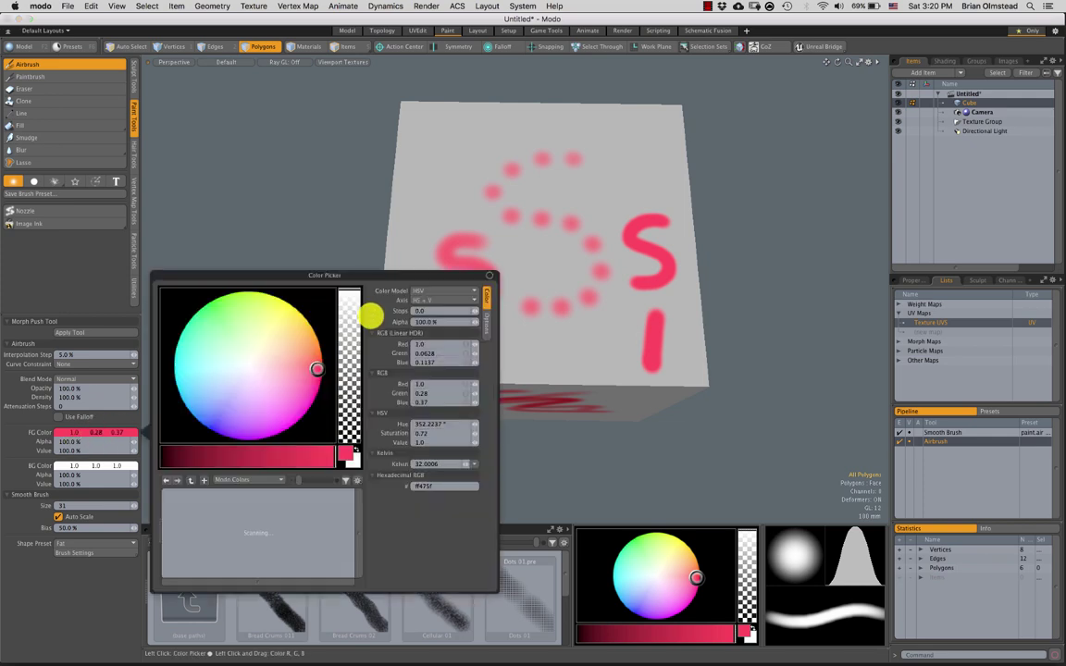
pyautogui.click(209, 428)
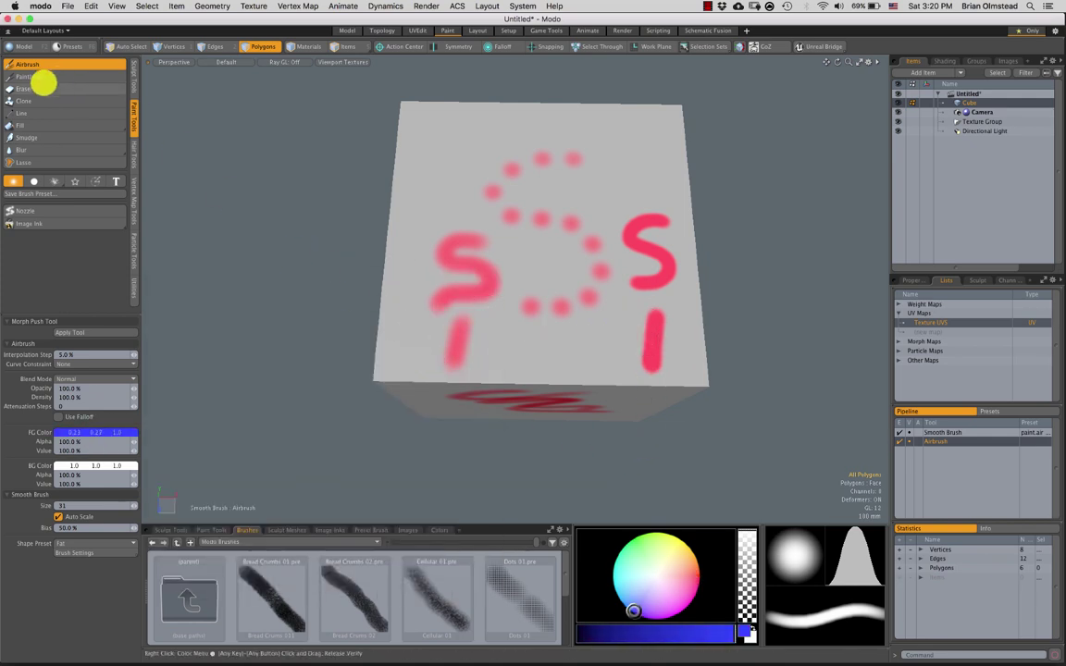
pyautogui.click(41, 76)
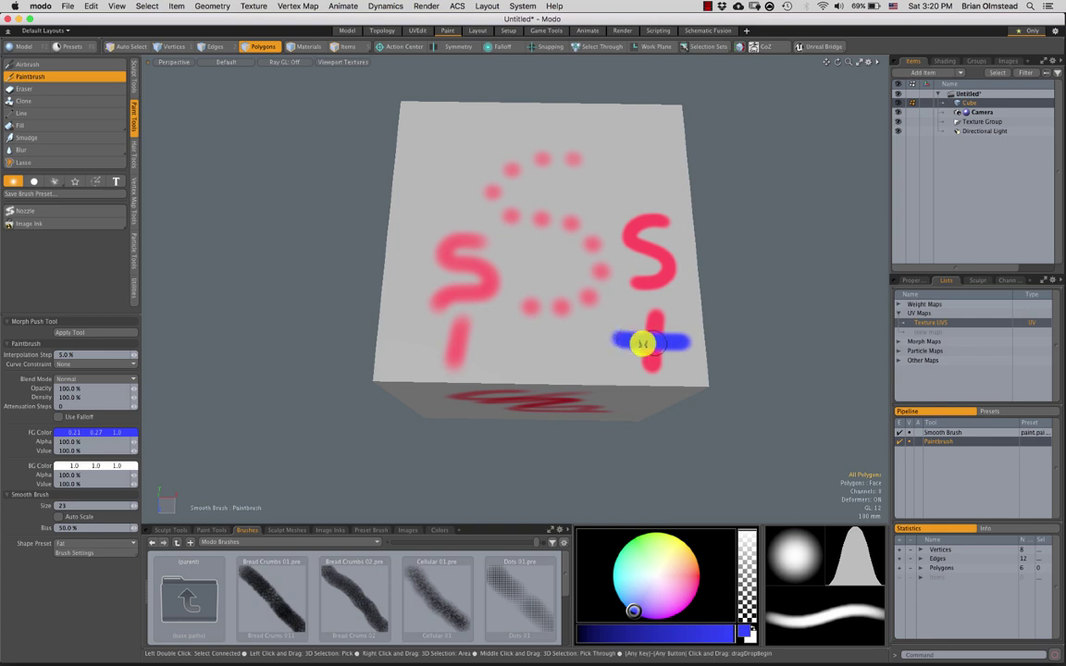
pyautogui.scroll(5, 652, 371)
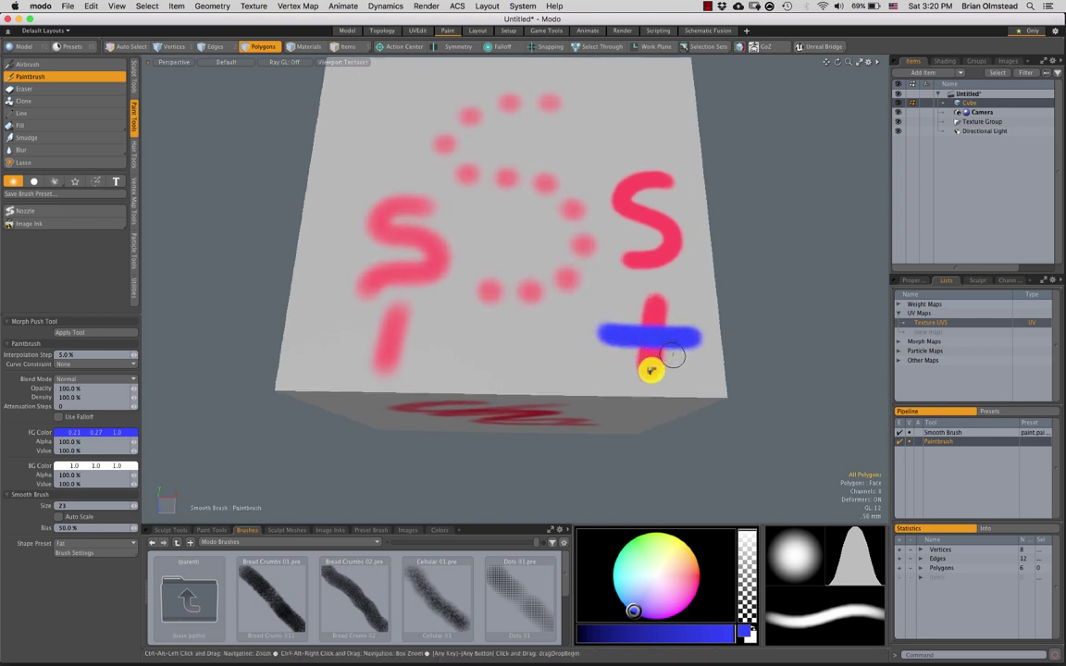
pyautogui.moveTo(658, 362)
pyautogui.keyDown('alt'); pyautogui.keyDown('shift'); pyautogui.mouseDown()
pyautogui.moveTo(694, 334)
pyautogui.moveTo(684, 345)
pyautogui.mouseUp(); pyautogui.keyUp('shift'); pyautogui.keyUp('alt')
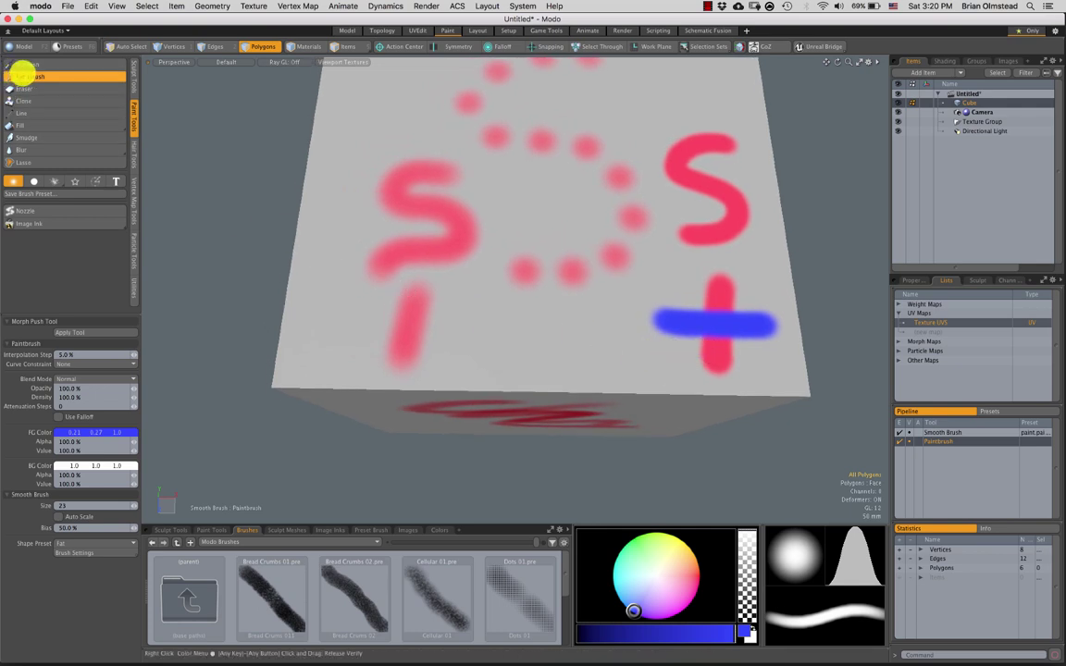
# Use the Airbrush to paint a blue horizontal stroke across the soft-edged vertical stroke.
pyautogui.click(30, 64)
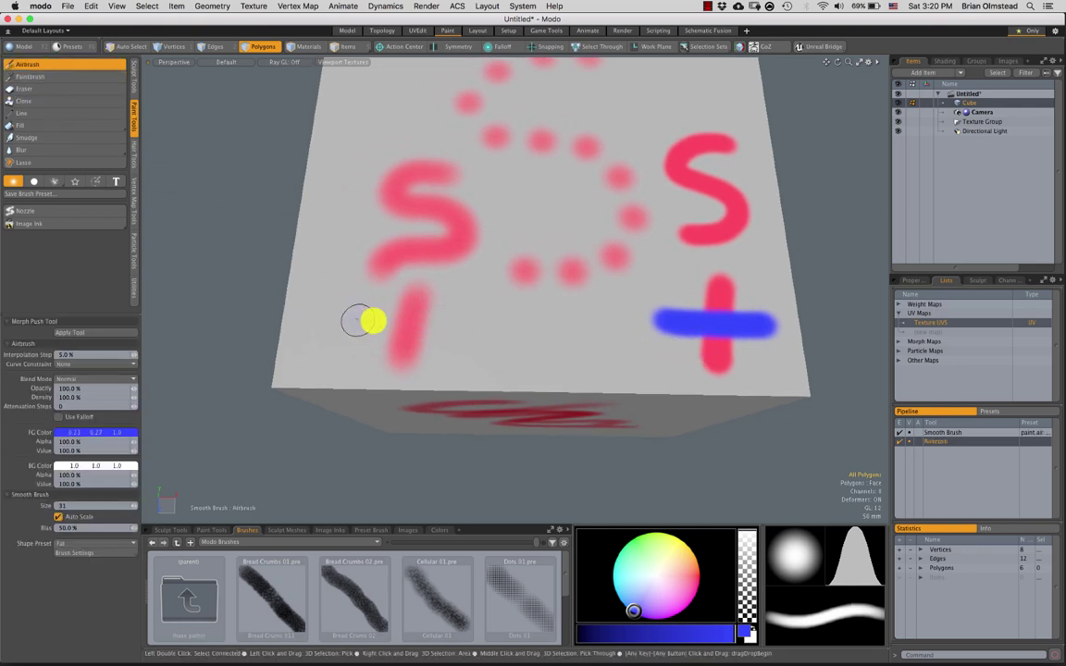
pyautogui.moveTo(372, 321); pyautogui.dragTo(487, 328)
pyautogui.scroll(5, 414, 361)
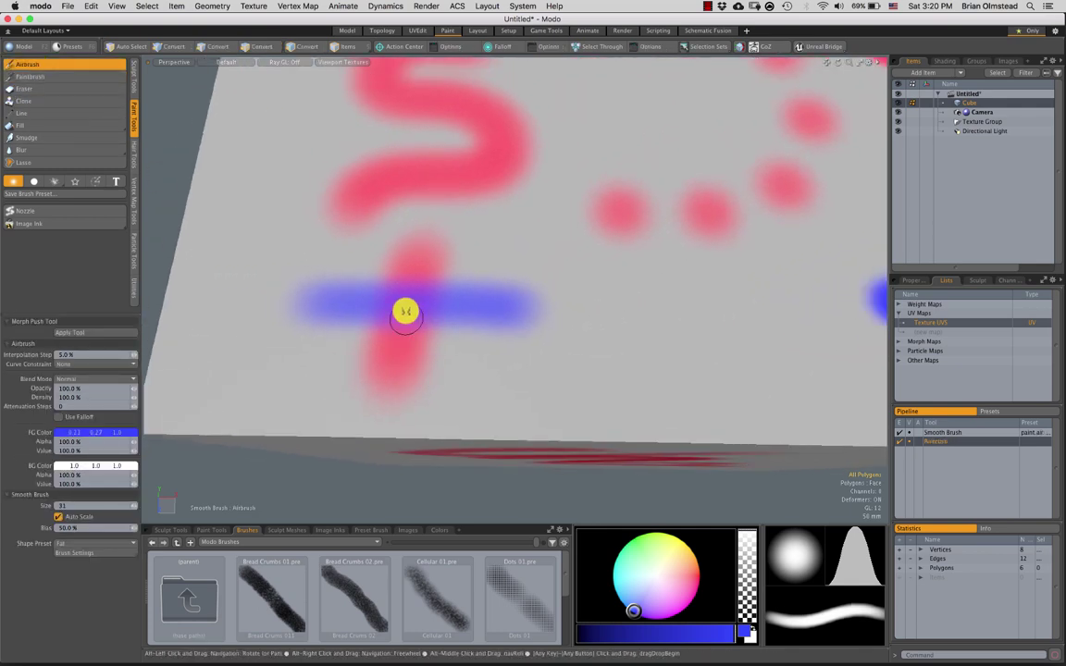
# Examine how the blue stroke blends over the red one in the Airbrush cross and in the Paintbrush cross.
pyautogui.scroll(-3, 412, 335)
pyautogui.keyDown('alt'); pyautogui.keyDown('shift'); pyautogui.moveTo(426, 350); pyautogui.dragTo(351, 320); pyautogui.keyUp('shift'); pyautogui.keyUp('alt')
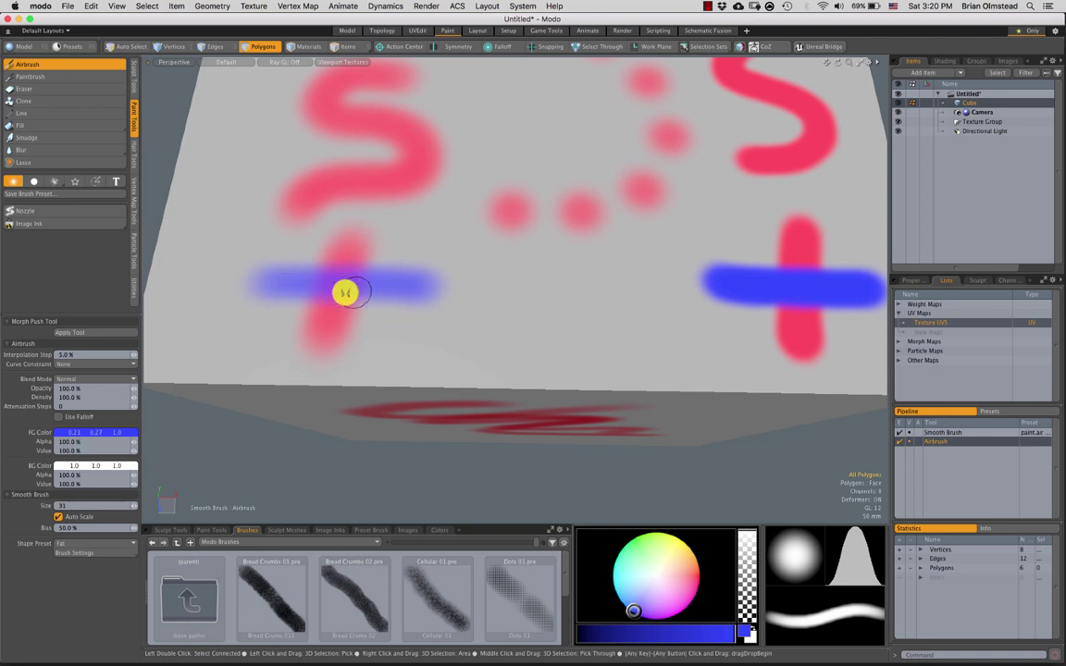
pyautogui.moveTo(515, 328)
pyautogui.keyDown('ctrl'); pyautogui.keyDown('alt'); pyautogui.mouseDown()
pyautogui.moveTo(496, 328)
pyautogui.moveTo(521, 349)
pyautogui.mouseUp(); pyautogui.keyUp('alt'); pyautogui.keyUp('ctrl')
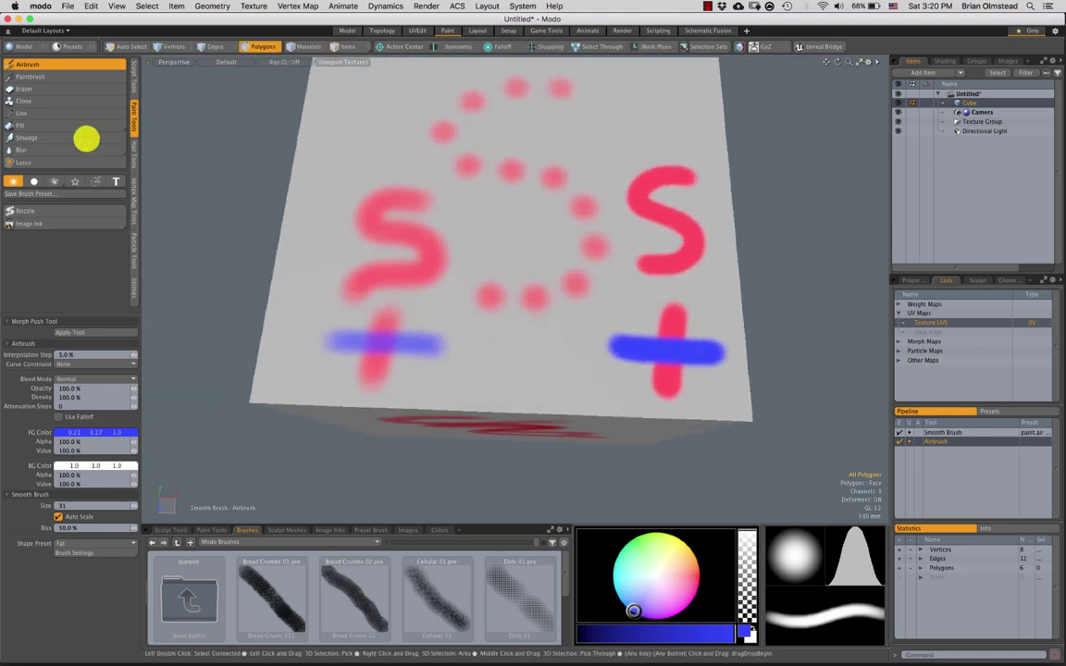
pyautogui.click(40, 78)
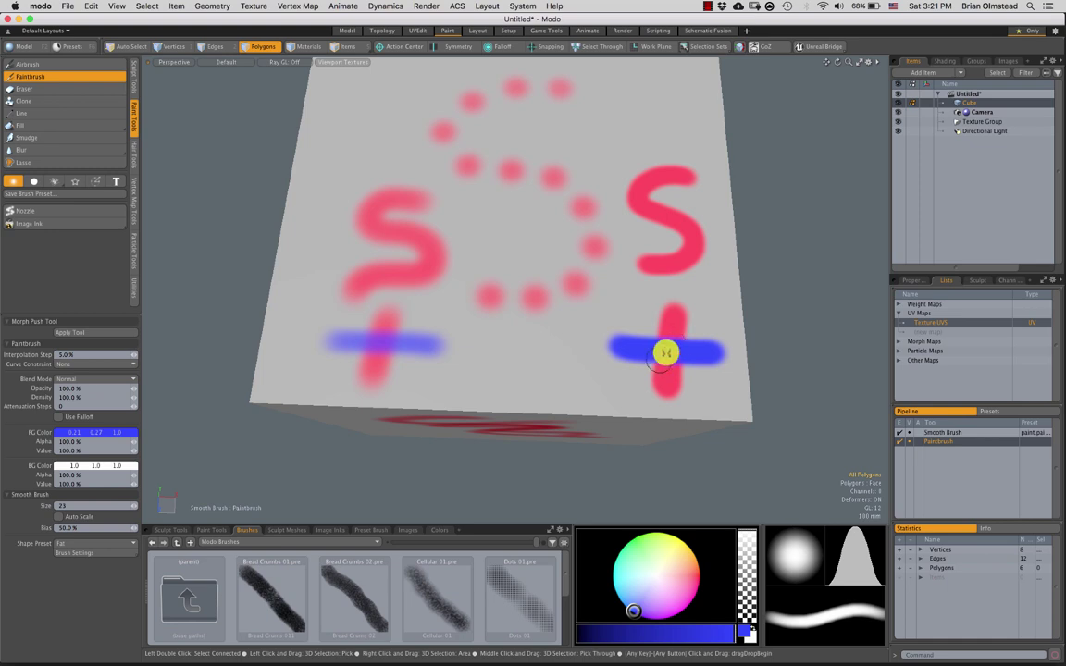
pyautogui.moveTo(454, 301)
pyautogui.keyDown('alt'); pyautogui.keyDown('shift'); pyautogui.mouseDown()
pyautogui.moveTo(433, 337)
pyautogui.moveTo(314, 342)
pyautogui.mouseUp(); pyautogui.keyUp('shift'); pyautogui.keyUp('alt')
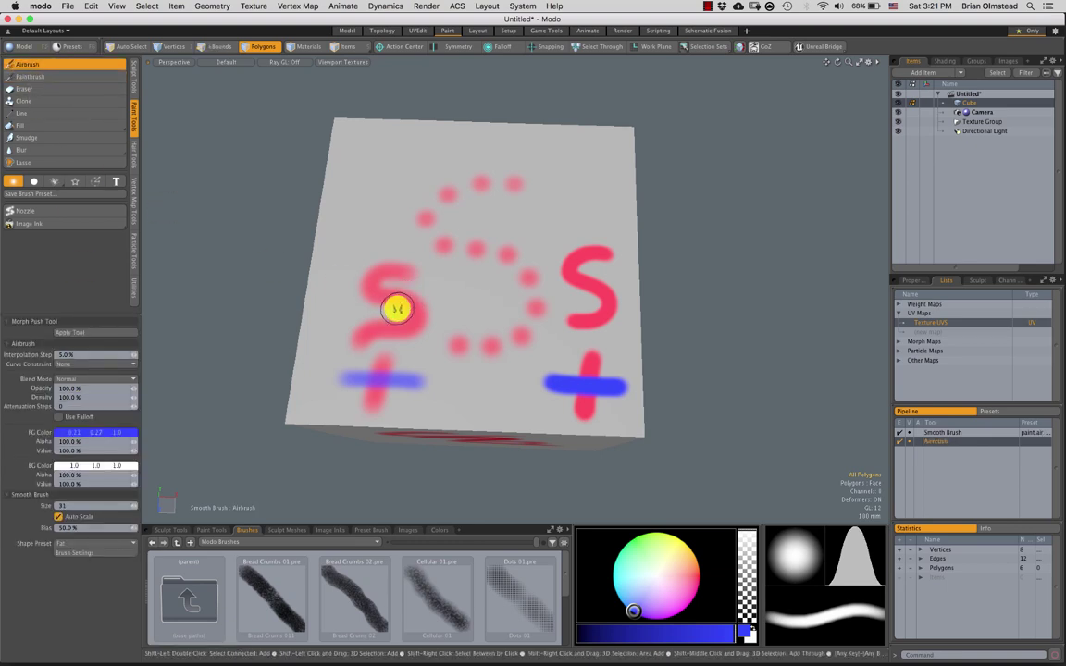
pyautogui.scroll(5, 587, 426)
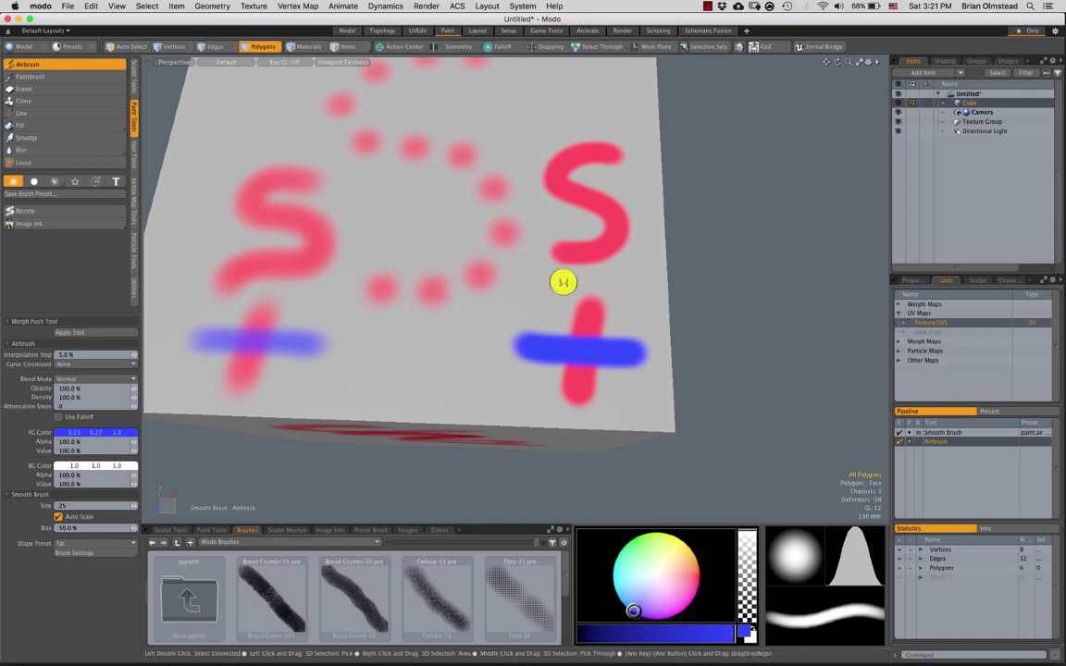
pyautogui.moveTo(450, 308)
pyautogui.keyDown('alt'); pyautogui.mouseDown()
pyautogui.moveTo(476, 340)
pyautogui.moveTo(340, 290)
pyautogui.mouseUp(); pyautogui.keyUp('alt')
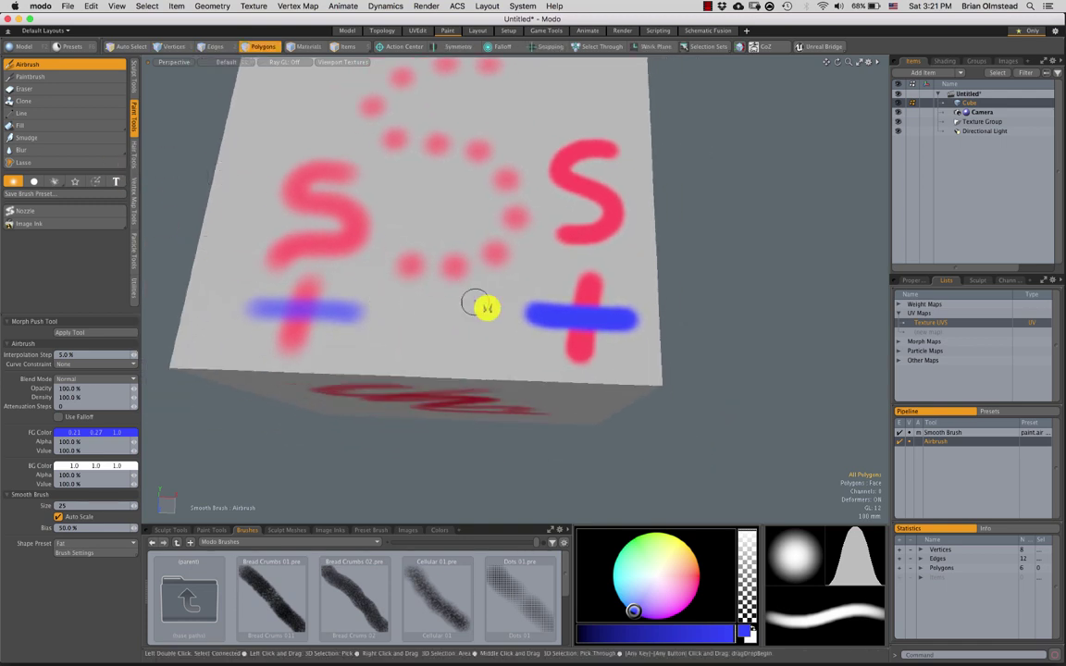
pyautogui.keyDown('alt'); pyautogui.keyDown('shift'); pyautogui.moveTo(573, 335); pyautogui.dragTo(579, 337); pyautogui.keyUp('shift'); pyautogui.keyUp('alt')
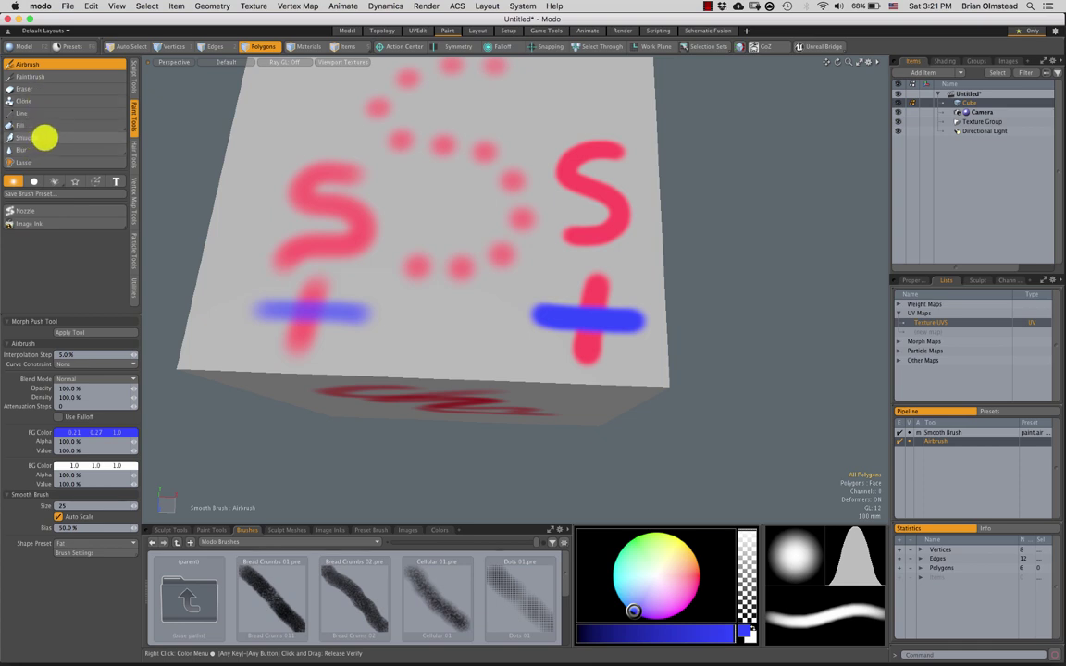
# Smudge the overlapping red and blue strokes of both crosses with the Smudge tool at size 55.
pyautogui.click(42, 139)
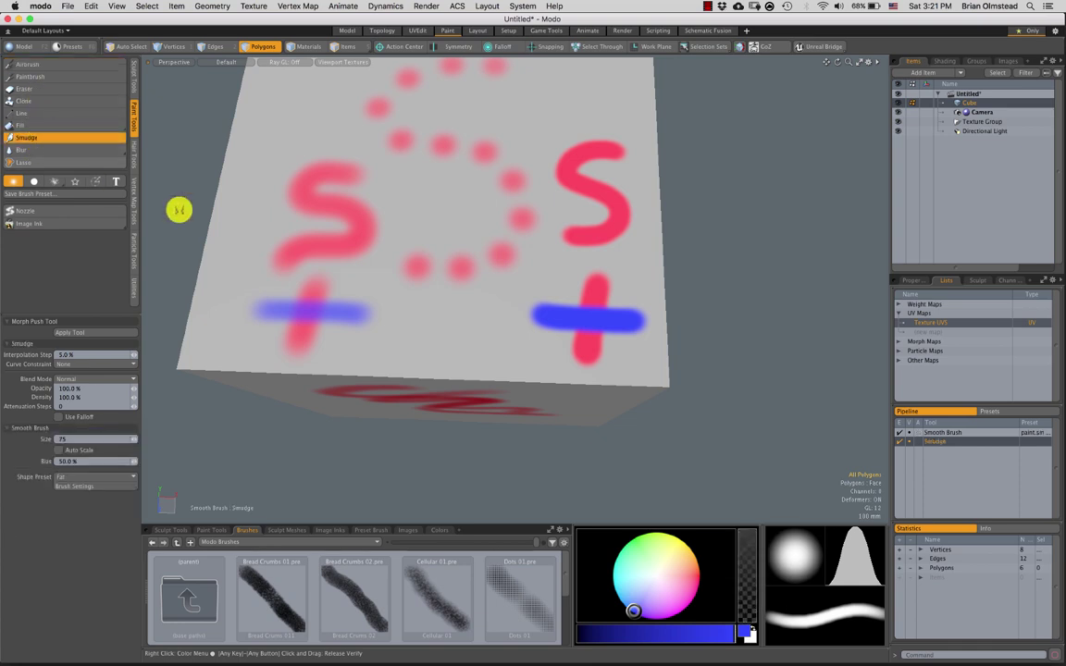
pyautogui.scroll(3, 546, 342)
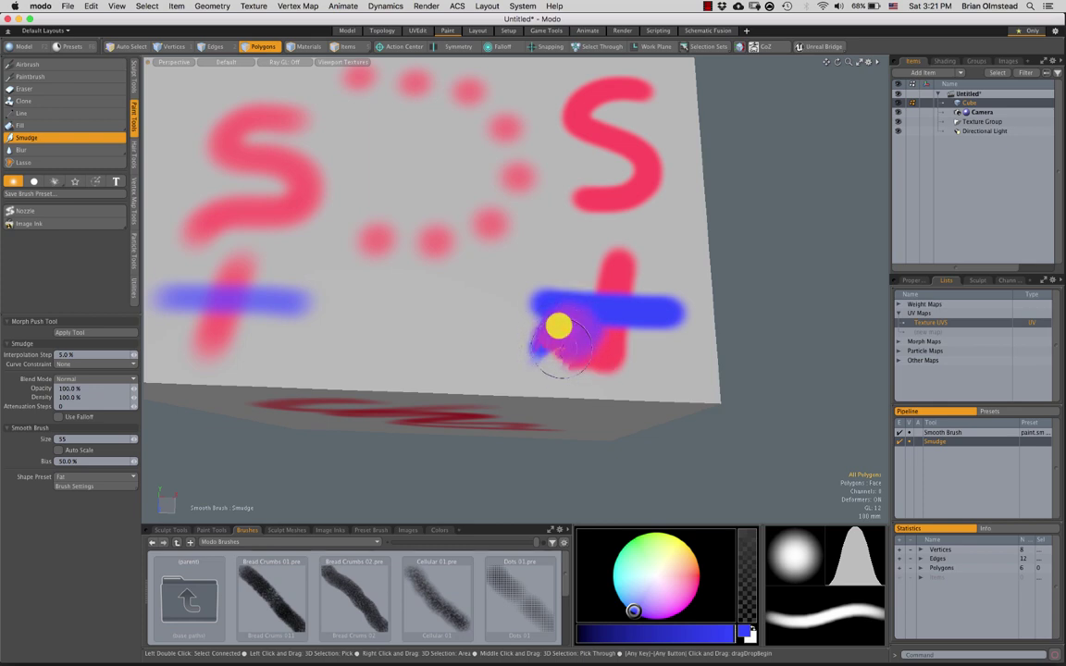
pyautogui.moveTo(692, 336)
pyautogui.keyDown('alt'); pyautogui.mouseDown()
pyautogui.moveTo(554, 325)
pyautogui.moveTo(371, 291)
pyautogui.moveTo(400, 304)
pyautogui.moveTo(414, 349)
pyautogui.moveTo(456, 332)
pyautogui.moveTo(413, 330)
pyautogui.moveTo(404, 305)
pyautogui.moveTo(442, 370)
pyautogui.moveTo(473, 380)
pyautogui.moveTo(479, 366)
pyautogui.moveTo(440, 400)
pyautogui.moveTo(476, 397)
pyautogui.moveTo(512, 359)
pyautogui.moveTo(459, 357)
pyautogui.moveTo(452, 347)
pyautogui.moveTo(483, 335)
pyautogui.moveTo(380, 285)
pyautogui.mouseUp(); pyautogui.keyUp('alt')
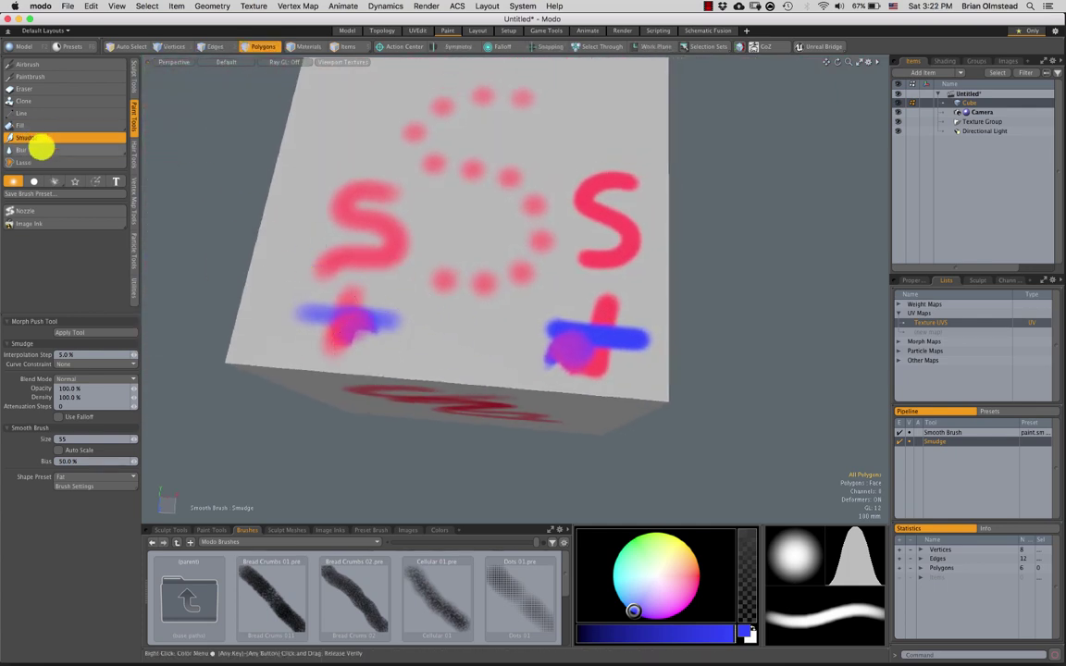
# Blur both smudged red-and-blue crosses with a large Blur brush, and reduce the brush size to 63.
pyautogui.click(40, 149)
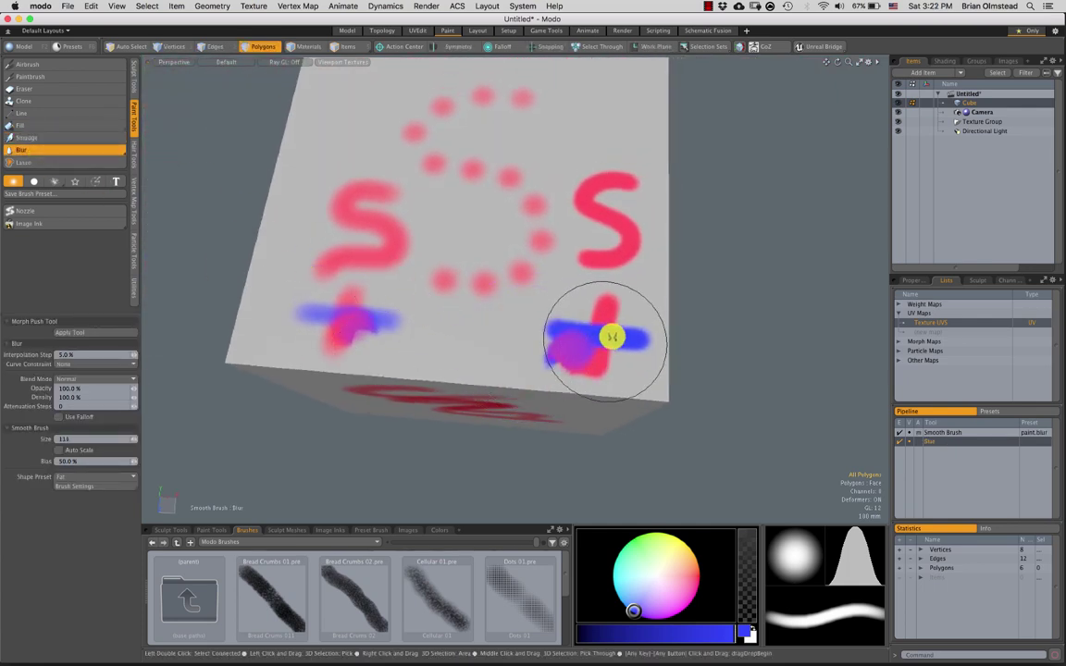
pyautogui.moveTo(601, 339)
pyautogui.mouseDown()
pyautogui.moveTo(616, 321)
pyautogui.moveTo(601, 309)
pyautogui.moveTo(585, 342)
pyautogui.mouseUp()
pyautogui.moveTo(345, 313)
pyautogui.mouseDown()
pyautogui.moveTo(333, 325)
pyautogui.moveTo(347, 342)
pyautogui.moveTo(383, 348)
pyautogui.mouseUp()
pyautogui.scroll(5, 465, 344)
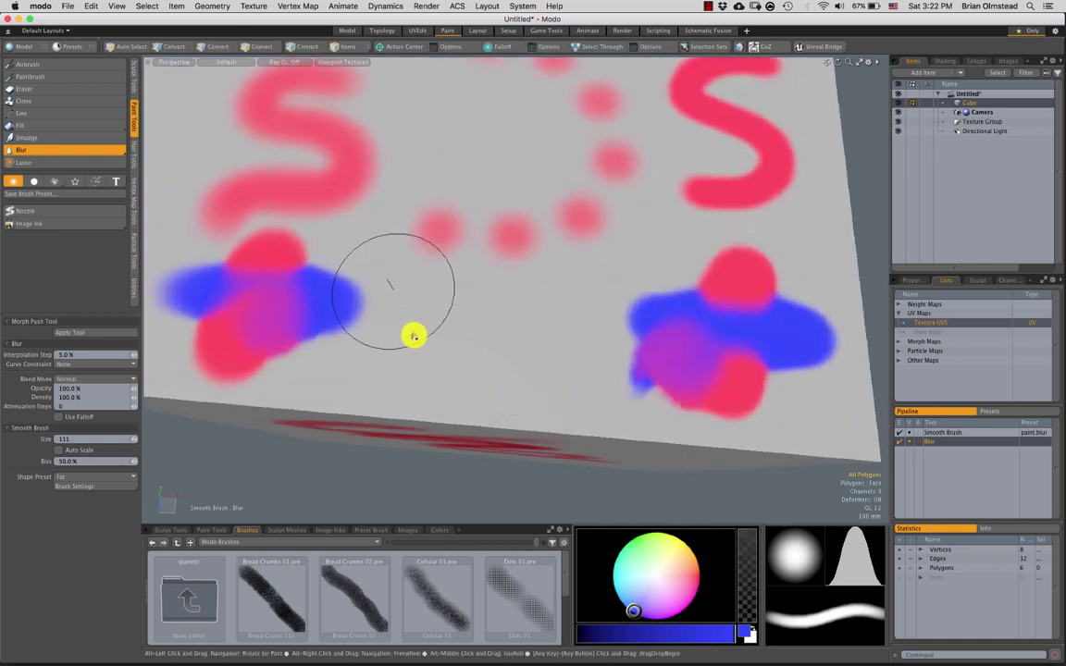
pyautogui.moveTo(375, 331); pyautogui.dragTo(341, 330, button='right')
pyautogui.scroll(-2, 363, 333)
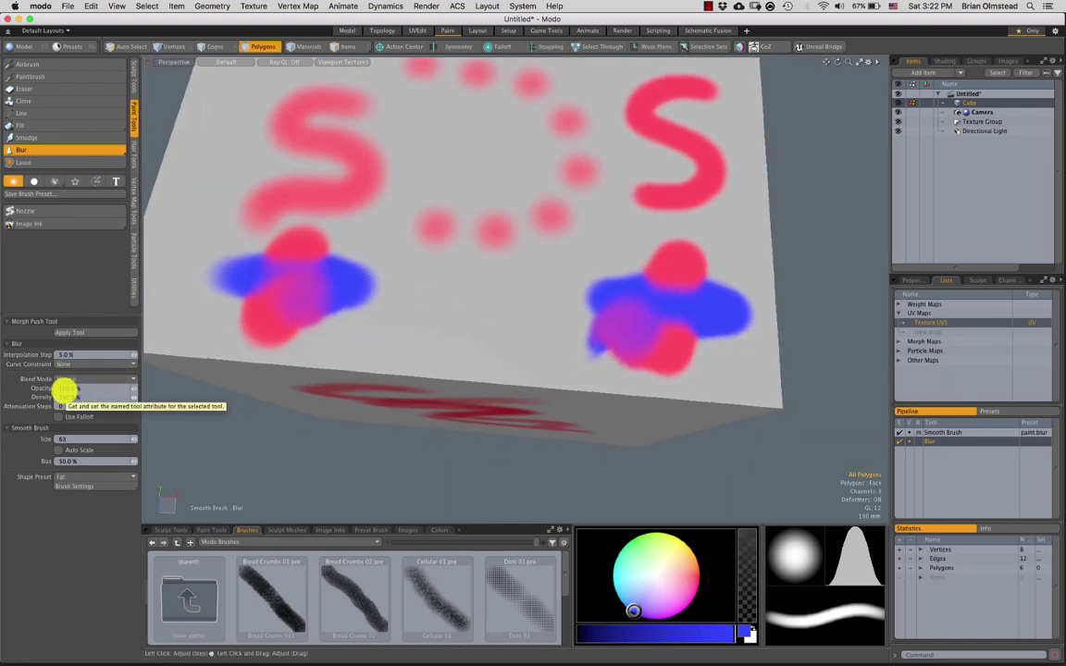
pyautogui.moveTo(504, 321)
pyautogui.keyDown('alt'); pyautogui.mouseDown()
pyautogui.moveTo(484, 307)
pyautogui.moveTo(532, 304)
pyautogui.moveTo(560, 330)
pyautogui.mouseUp(); pyautogui.keyUp('alt')
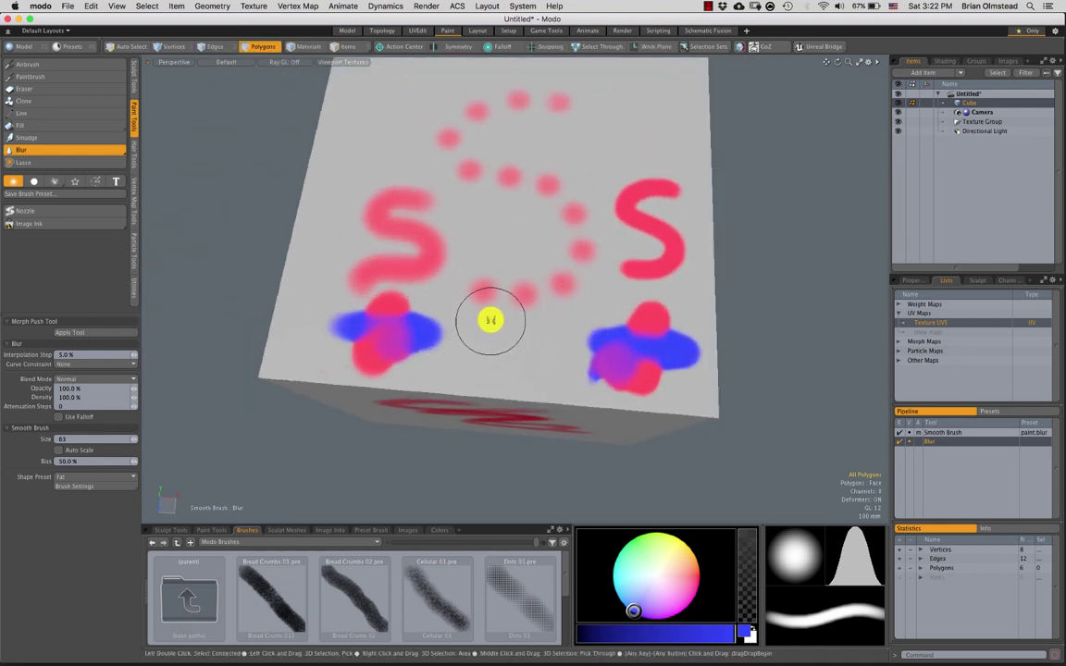
pyautogui.keyDown('alt'); pyautogui.keyDown('shift'); pyautogui.moveTo(519, 294); pyautogui.dragTo(478, 289); pyautogui.keyUp('shift'); pyautogui.keyUp('alt')
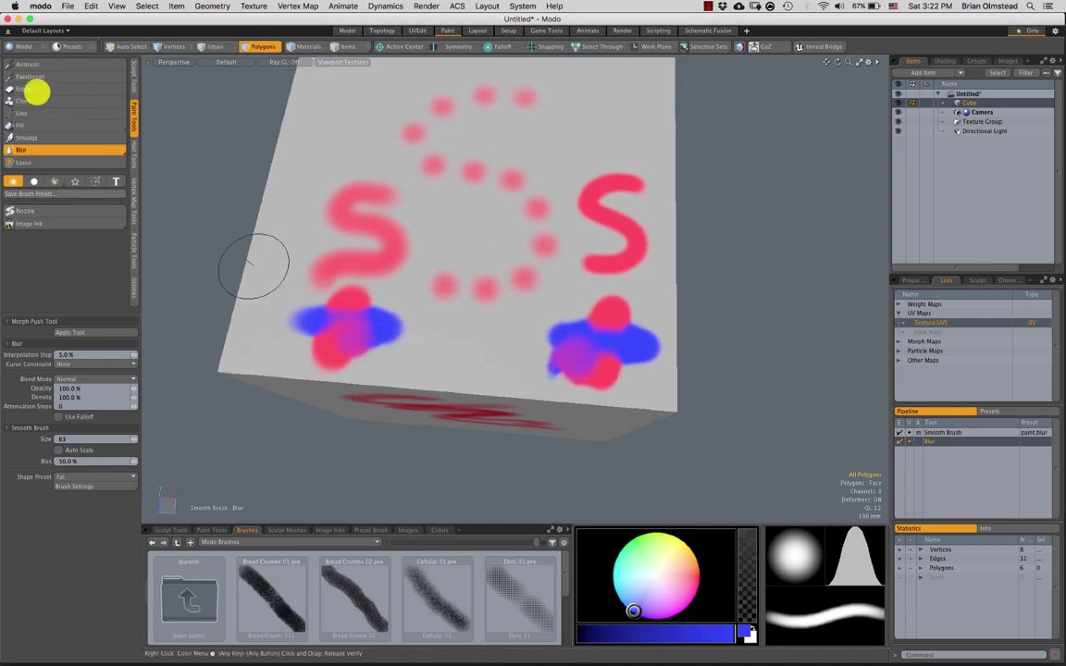
# Erase the blurred cross beneath the hard-edged S with the Eraser at size 29.
pyautogui.click(37, 88)
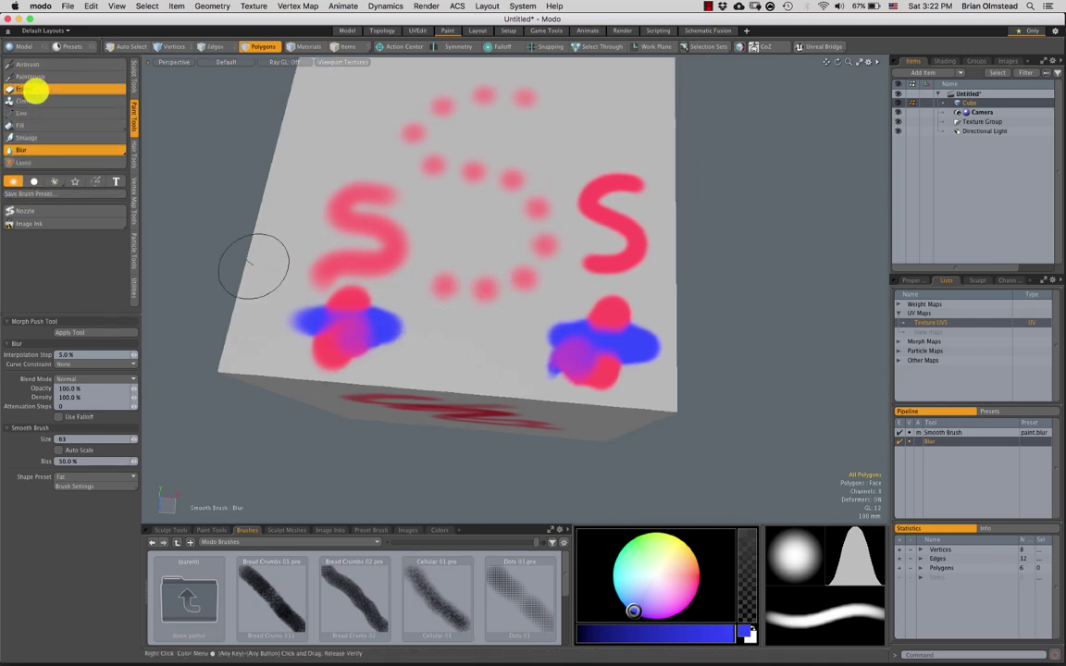
pyautogui.keyDown('alt'); pyautogui.moveTo(417, 323); pyautogui.dragTo(571, 313); pyautogui.keyUp('alt')
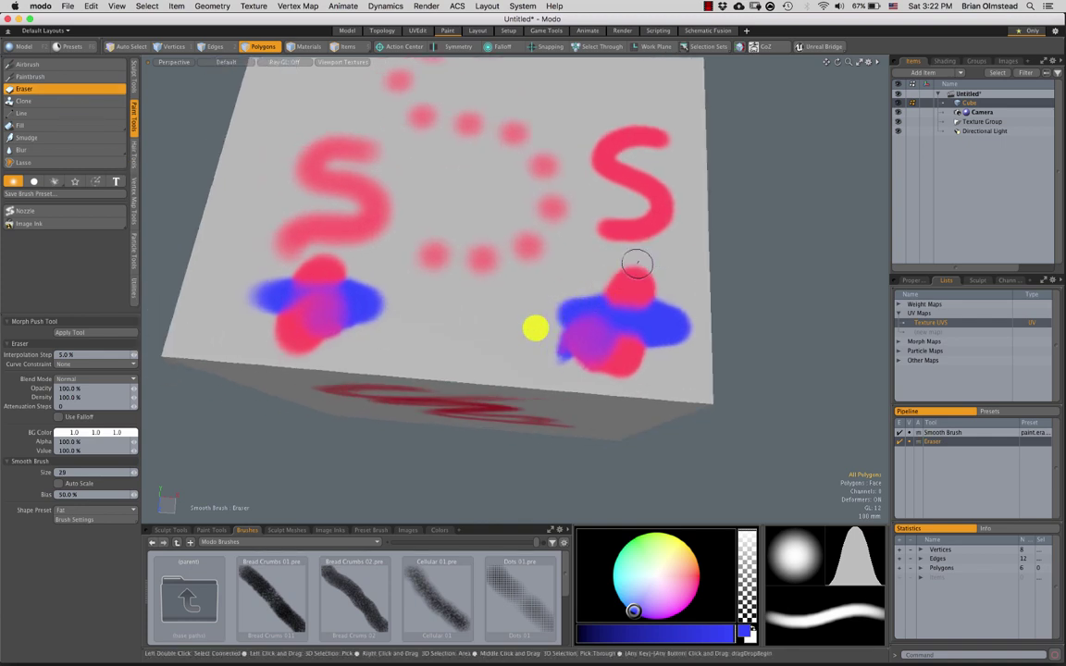
pyautogui.moveTo(636, 264)
pyautogui.mouseDown()
pyautogui.moveTo(590, 316)
pyautogui.moveTo(667, 280)
pyautogui.moveTo(630, 312)
pyautogui.moveTo(685, 291)
pyautogui.moveTo(644, 367)
pyautogui.moveTo(582, 357)
pyautogui.moveTo(580, 313)
pyautogui.moveTo(559, 315)
pyautogui.moveTo(542, 290)
pyautogui.moveTo(269, 283)
pyautogui.mouseUp()
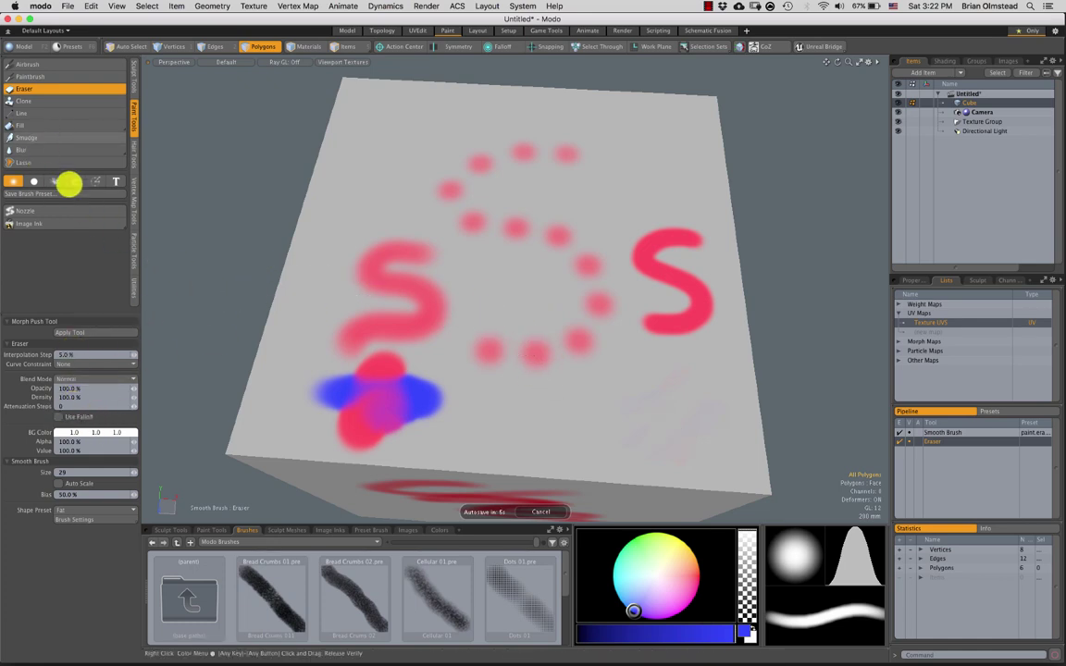
pyautogui.keyDown('alt'); pyautogui.moveTo(509, 347); pyautogui.dragTo(501, 316); pyautogui.keyUp('alt')
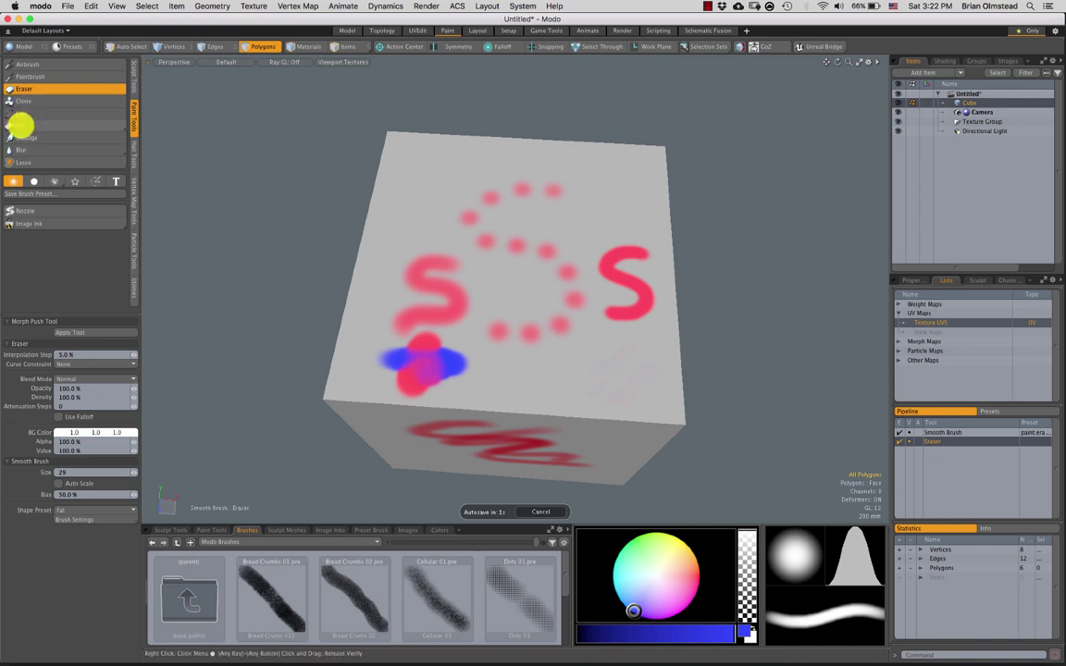
# Set the Fill tool's foreground colour to green (0.22, 1.0, 0.37).
pyautogui.click(25, 124)
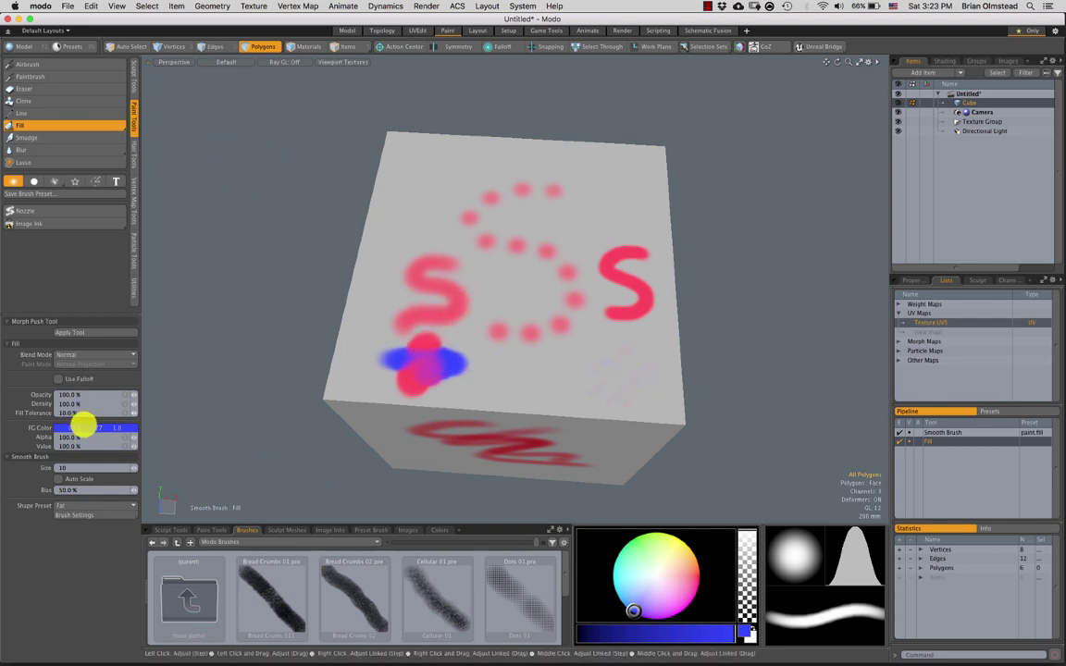
pyautogui.click(95, 429)
pyautogui.click(207, 301)
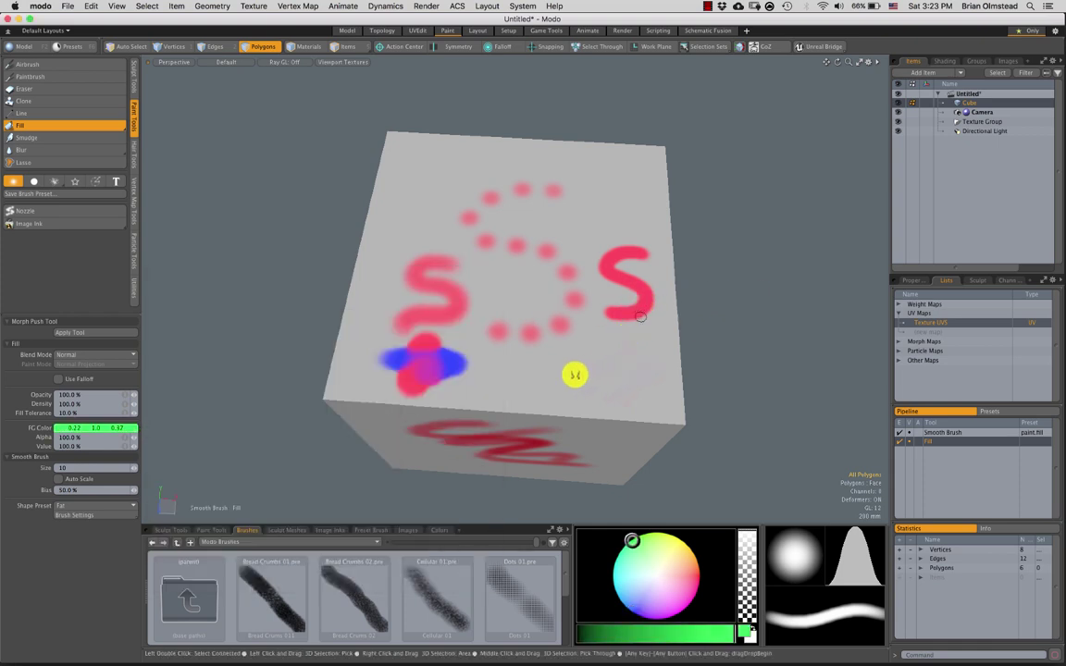
# Fill the erased area beneath the hard-edged S with green.
pyautogui.moveTo(616, 357)
pyautogui.keyDown('alt'); pyautogui.mouseDown()
pyautogui.moveTo(592, 324)
pyautogui.moveTo(610, 311)
pyautogui.mouseUp(); pyautogui.keyUp('alt')
pyautogui.scroll(5, 583, 326)
pyautogui.scroll(-2, 575, 324)
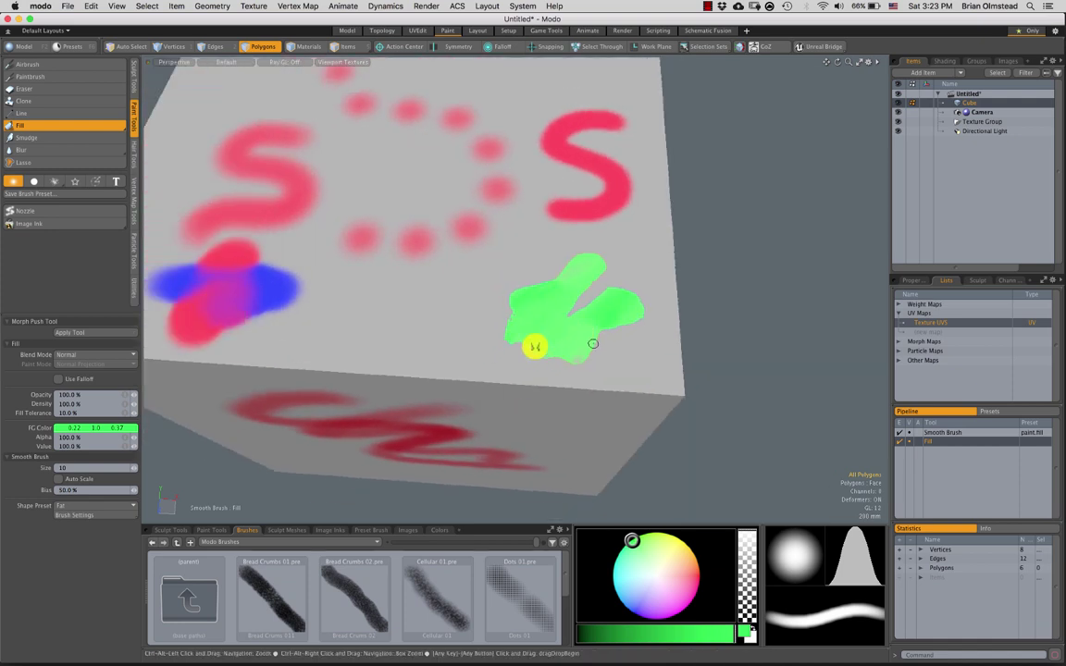
pyautogui.scroll(-5, 545, 347)
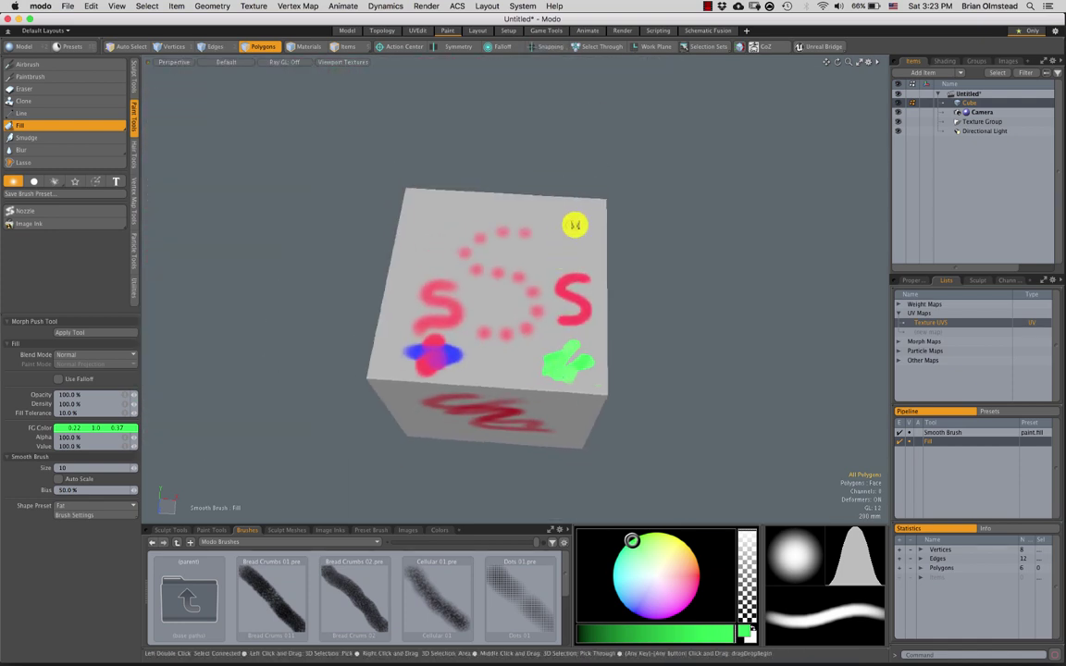
# Fill the cube's plain background with green, and undo both green fills.
pyautogui.click(581, 251)
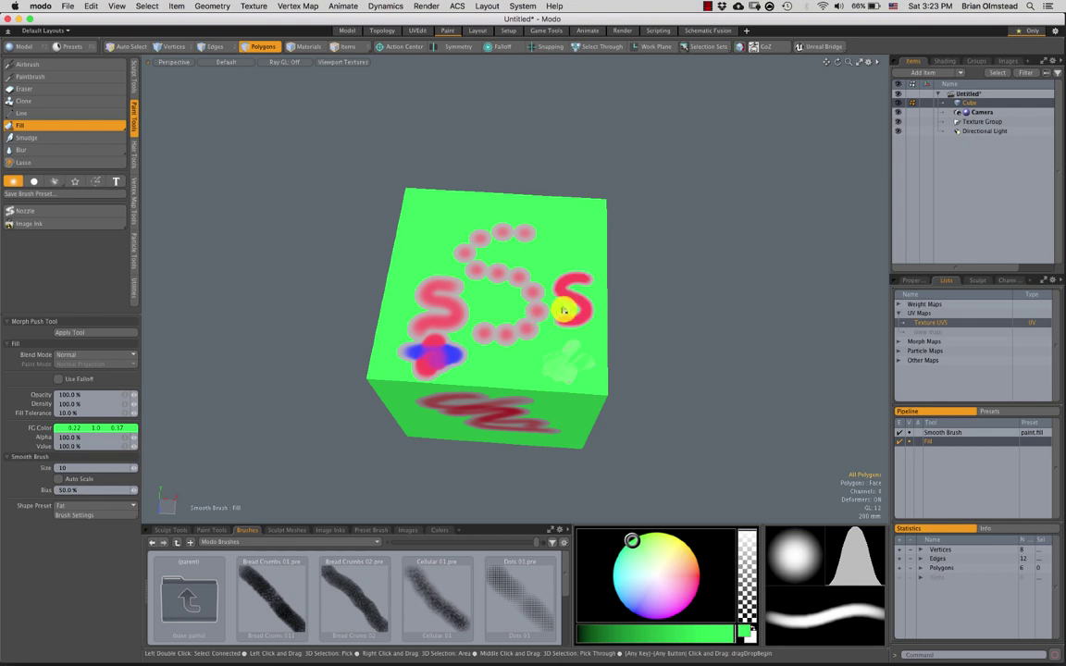
pyautogui.moveTo(565, 312)
pyautogui.keyDown('alt'); pyautogui.mouseDown()
pyautogui.moveTo(570, 257)
pyautogui.moveTo(552, 271)
pyautogui.moveTo(597, 270)
pyautogui.mouseUp(); pyautogui.keyUp('alt')
pyautogui.press('super+z')
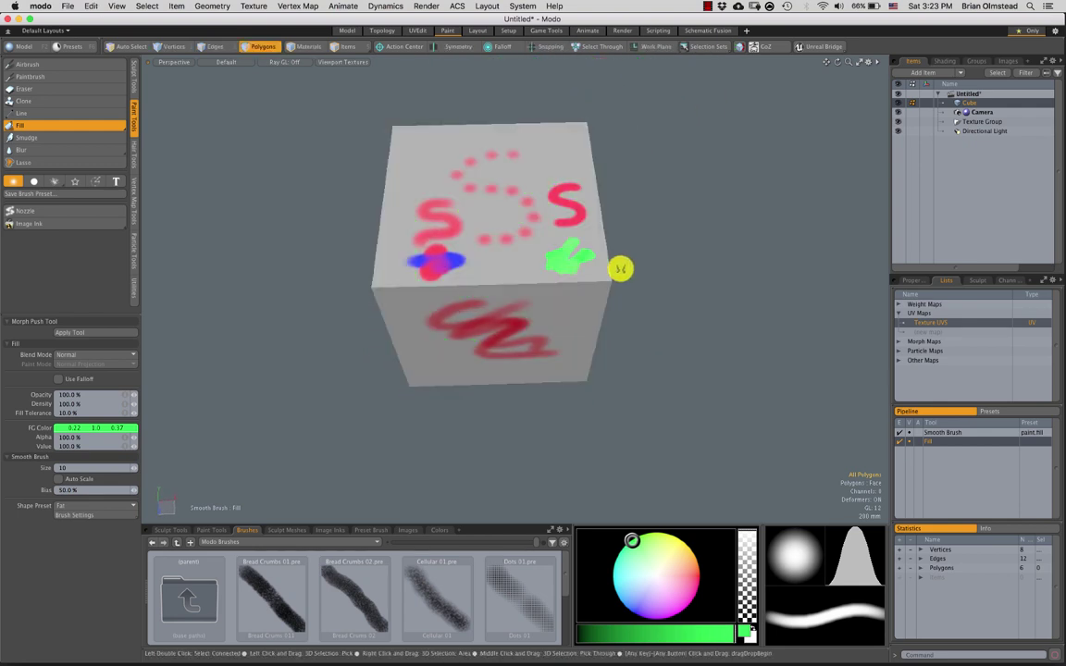
pyautogui.press('super+z')
pyautogui.press('super+z')
# Inspect the erased area beneath the hard-edged S and the cube's blank side faces.
pyautogui.scroll(3, 574, 266)
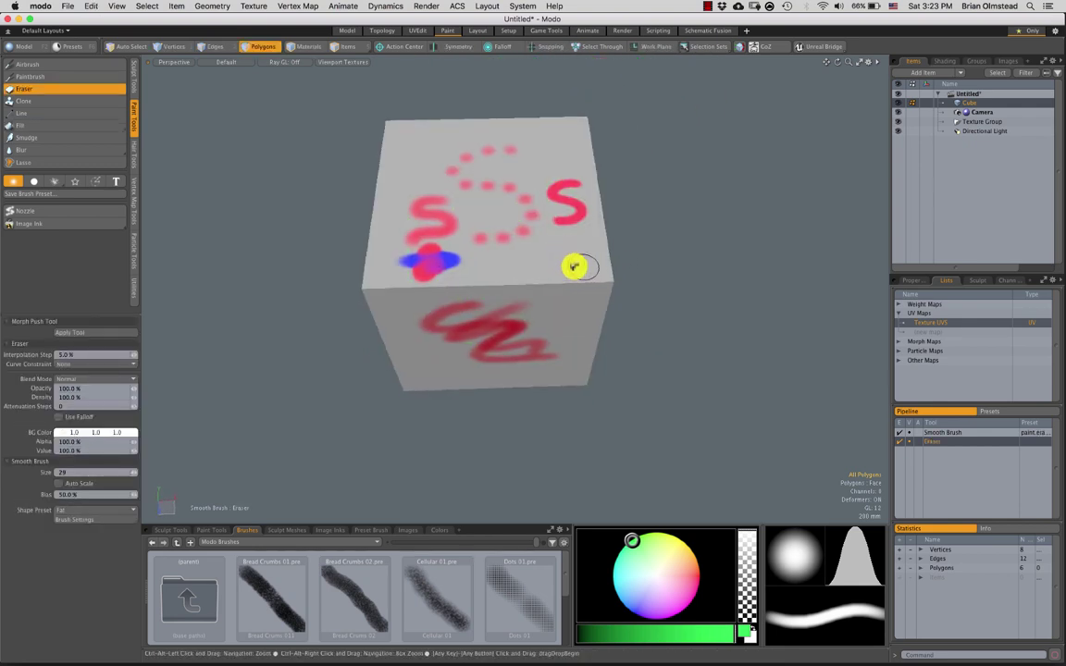
pyautogui.keyDown('alt'); pyautogui.keyDown('shift'); pyautogui.moveTo(555, 253); pyautogui.dragTo(640, 350); pyautogui.keyUp('shift'); pyautogui.keyUp('alt')
pyautogui.scroll(3, 562, 294)
pyautogui.scroll(-3, 638, 346)
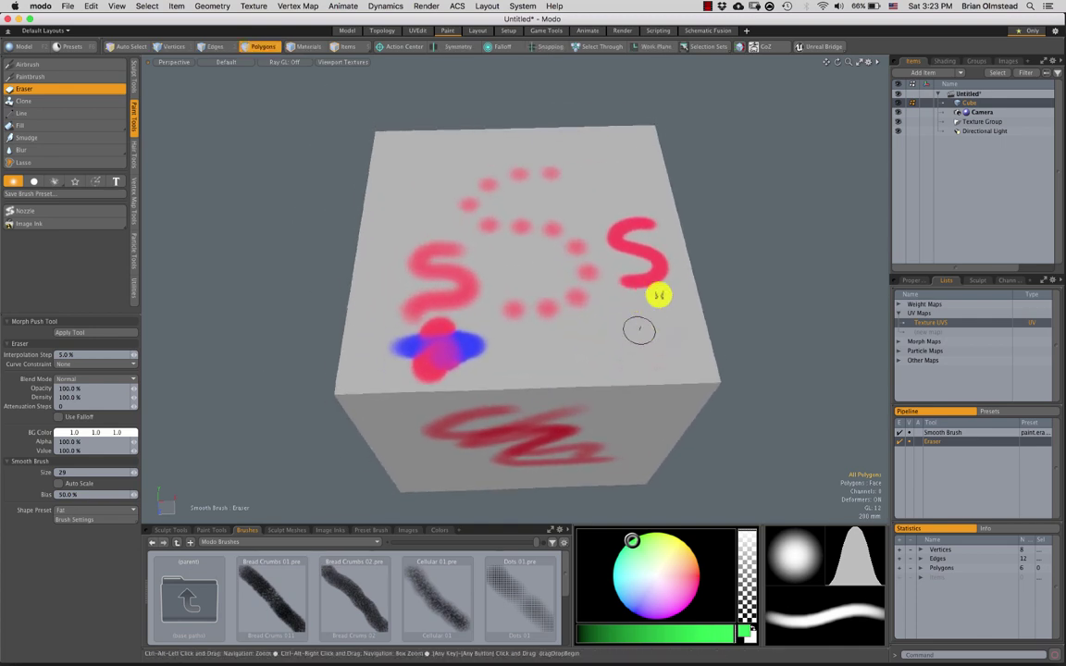
pyautogui.press('g')
pyautogui.moveTo(429, 213)
pyautogui.keyDown('alt'); pyautogui.mouseDown()
pyautogui.moveTo(607, 209)
pyautogui.moveTo(535, 325)
pyautogui.moveTo(559, 304)
pyautogui.moveTo(492, 312)
pyautogui.mouseUp(); pyautogui.keyUp('alt')
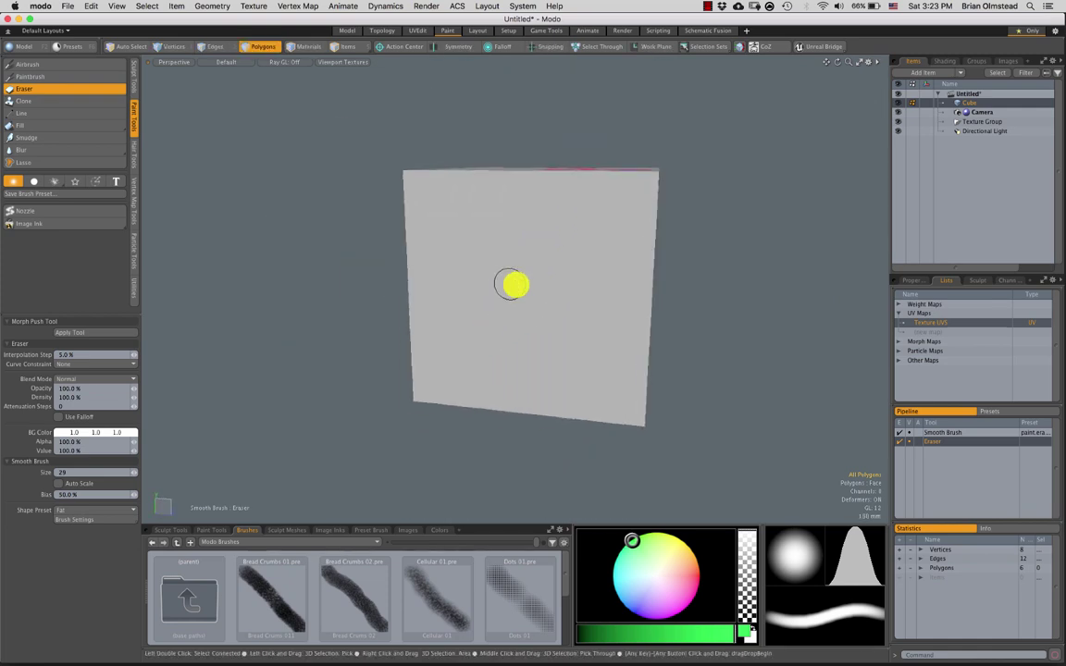
pyautogui.moveTo(573, 286)
pyautogui.keyDown('alt'); pyautogui.mouseDown()
pyautogui.moveTo(536, 295)
pyautogui.moveTo(535, 326)
pyautogui.mouseUp(); pyautogui.keyUp('alt')
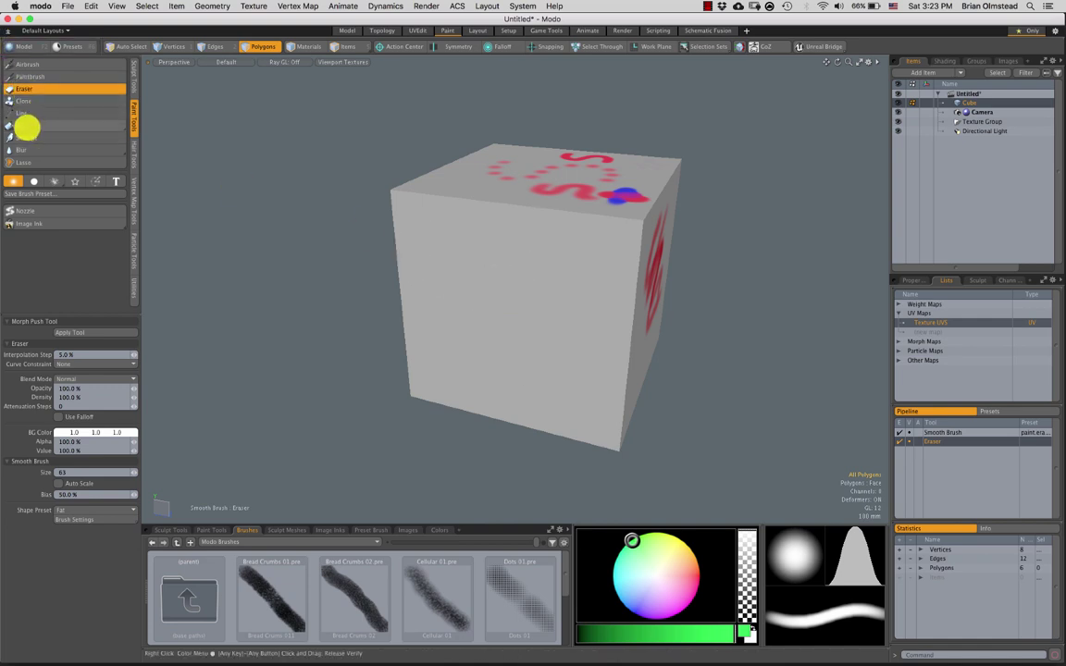
# Try to fill the blank side face with green at Fill brush size 31, inspect the cube's faces, and undo the fill.
pyautogui.click(26, 125)
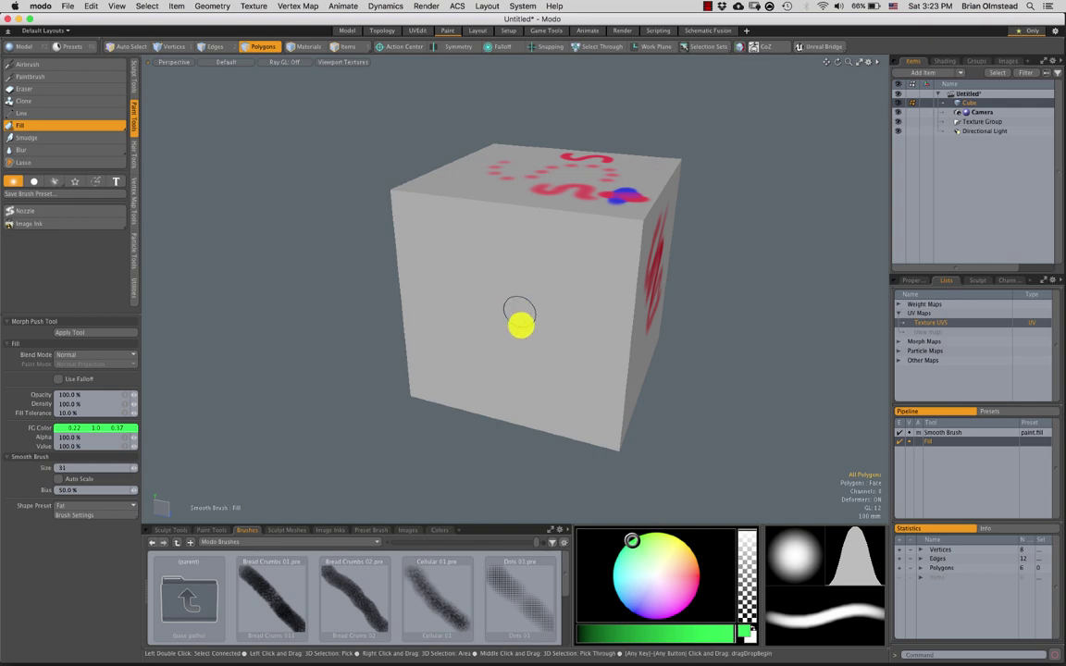
pyautogui.click(519, 312)
pyautogui.moveTo(568, 314)
pyautogui.keyDown('alt'); pyautogui.mouseDown()
pyautogui.moveTo(480, 350)
pyautogui.moveTo(551, 387)
pyautogui.mouseUp(); pyautogui.keyUp('alt')
pyautogui.scroll(8, 467, 316)
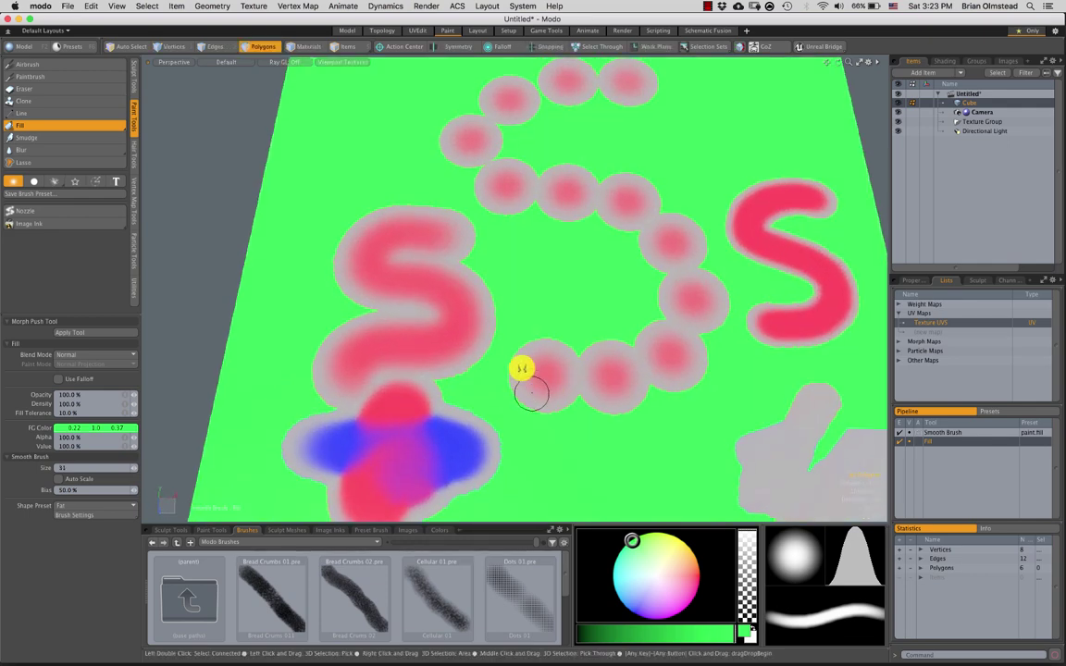
pyautogui.keyDown('alt'); pyautogui.moveTo(563, 276); pyautogui.dragTo(535, 334); pyautogui.keyUp('alt')
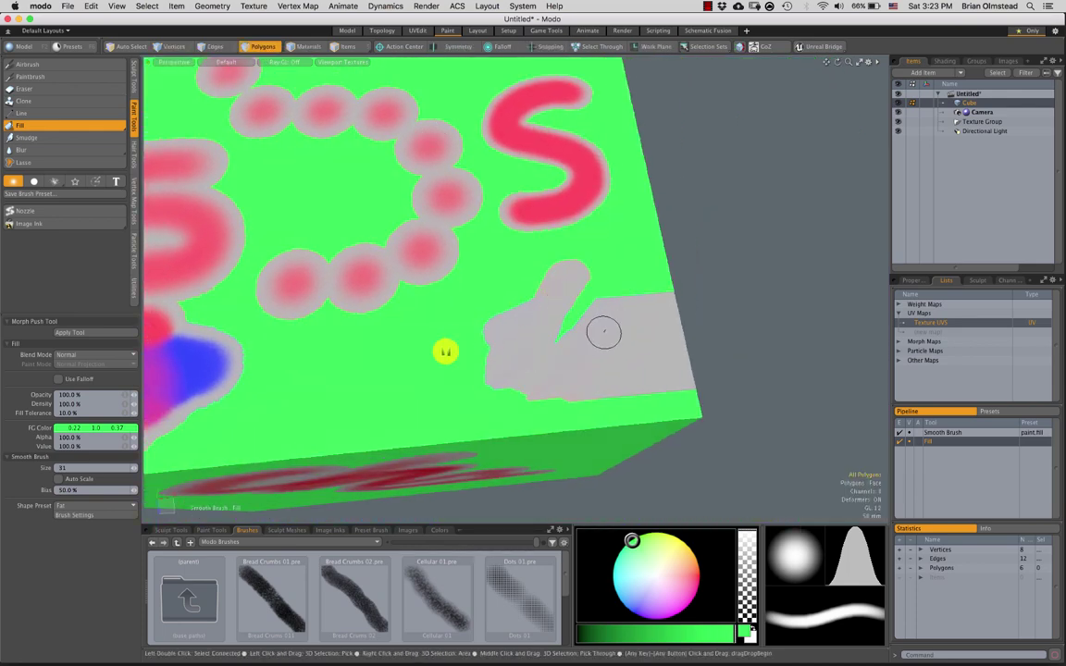
pyautogui.keyDown('alt'); pyautogui.moveTo(445, 351); pyautogui.dragTo(454, 359); pyautogui.keyUp('alt')
pyautogui.moveTo(488, 309)
pyautogui.keyDown('alt'); pyautogui.mouseDown()
pyautogui.moveTo(475, 354)
pyautogui.moveTo(451, 353)
pyautogui.moveTo(422, 325)
pyautogui.moveTo(468, 305)
pyautogui.moveTo(463, 241)
pyautogui.moveTo(469, 346)
pyautogui.moveTo(507, 313)
pyautogui.moveTo(553, 330)
pyautogui.mouseUp(); pyautogui.keyUp('alt')
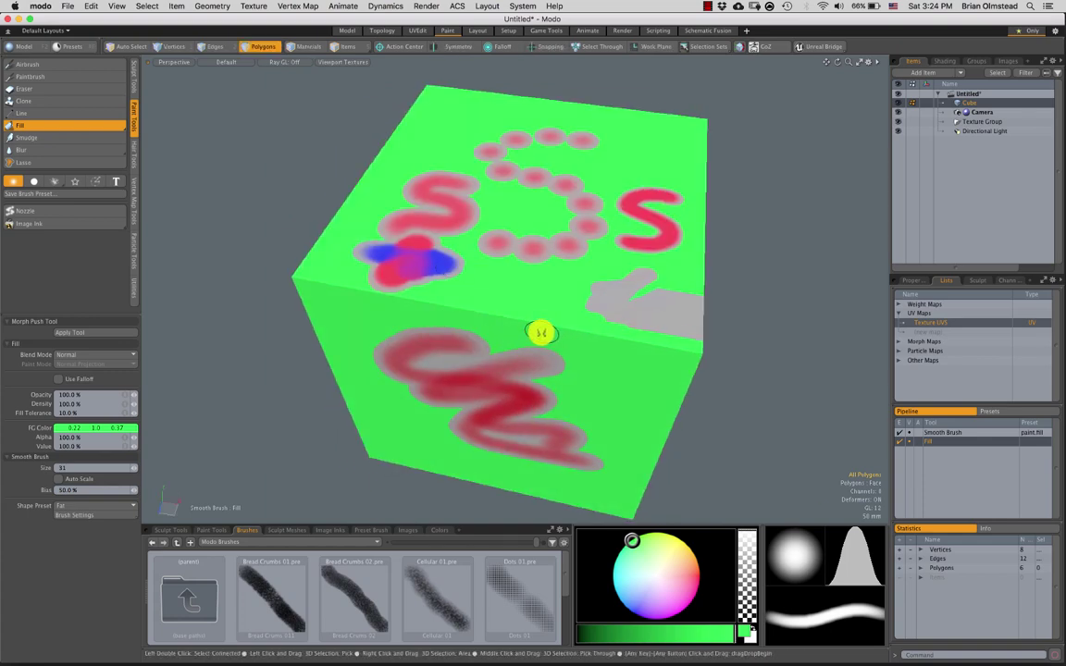
pyautogui.press('super+z')
# Drop the Fill tool and select the blank side polygon next to the scribbled face.
pyautogui.keyDown('alt'); pyautogui.moveTo(507, 280); pyautogui.dragTo(555, 305); pyautogui.keyUp('alt')
pyautogui.press('q')
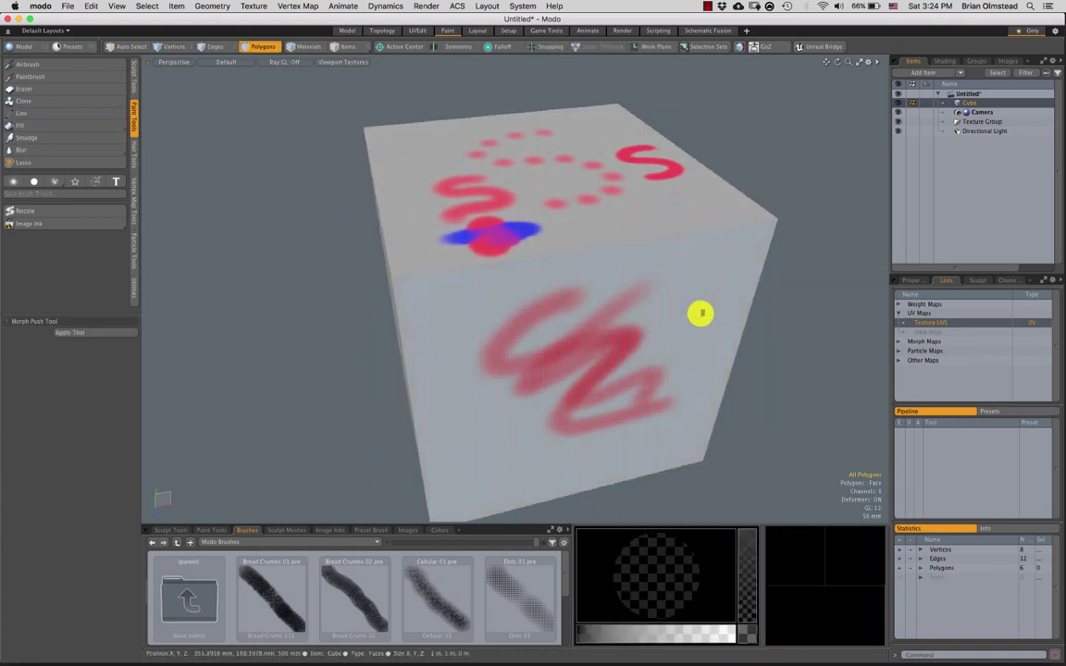
pyautogui.keyDown('alt'); pyautogui.moveTo(701, 313); pyautogui.dragTo(571, 326); pyautogui.keyUp('alt')
pyautogui.click(583, 407)
pyautogui.keyDown('alt'); pyautogui.moveTo(583, 407); pyautogui.dragTo(493, 368); pyautogui.keyUp('alt')
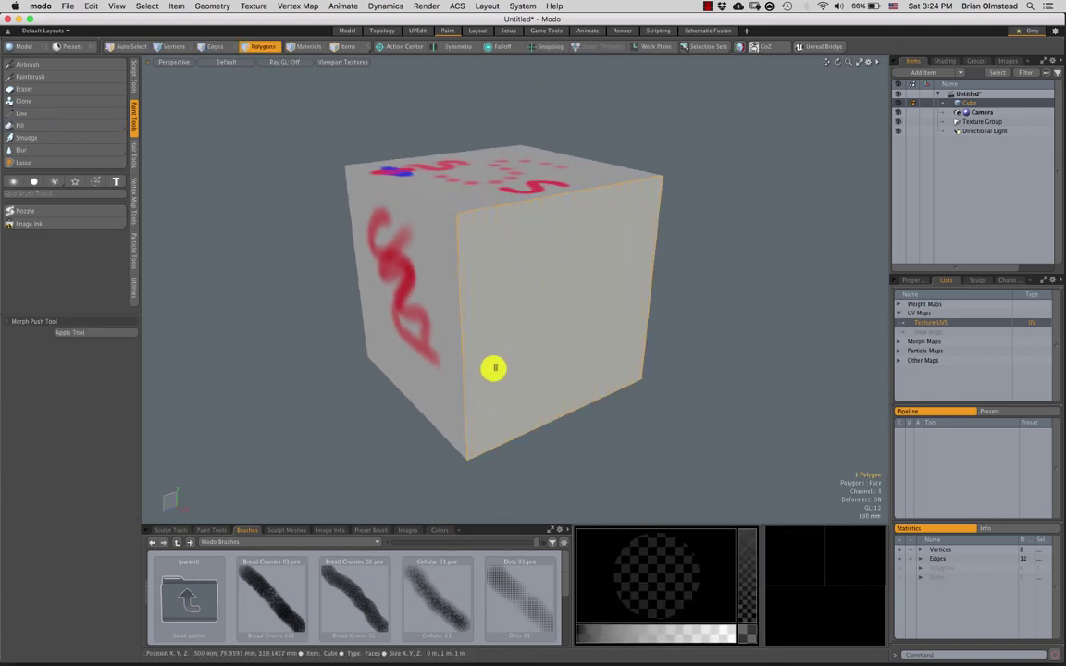
# Clear the polygon selection on the blank side face and examine the cube's blank and scribbled faces.
pyautogui.moveTo(622, 324); pyautogui.dragTo(526, 388, button='right')
pyautogui.moveTo(613, 332)
pyautogui.keyDown('alt'); pyautogui.mouseDown()
pyautogui.moveTo(656, 302)
pyautogui.moveTo(545, 362)
pyautogui.moveTo(542, 309)
pyautogui.moveTo(456, 246)
pyautogui.mouseUp(); pyautogui.keyUp('alt')
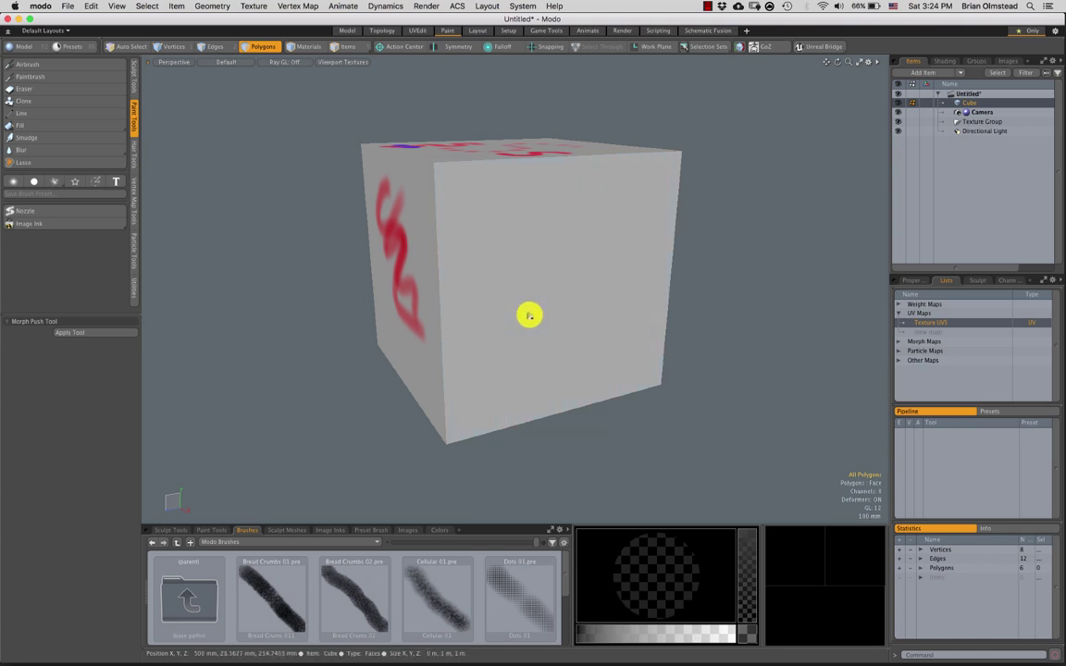
pyautogui.keyDown('alt'); pyautogui.moveTo(529, 316); pyautogui.dragTo(480, 225); pyautogui.keyUp('alt')
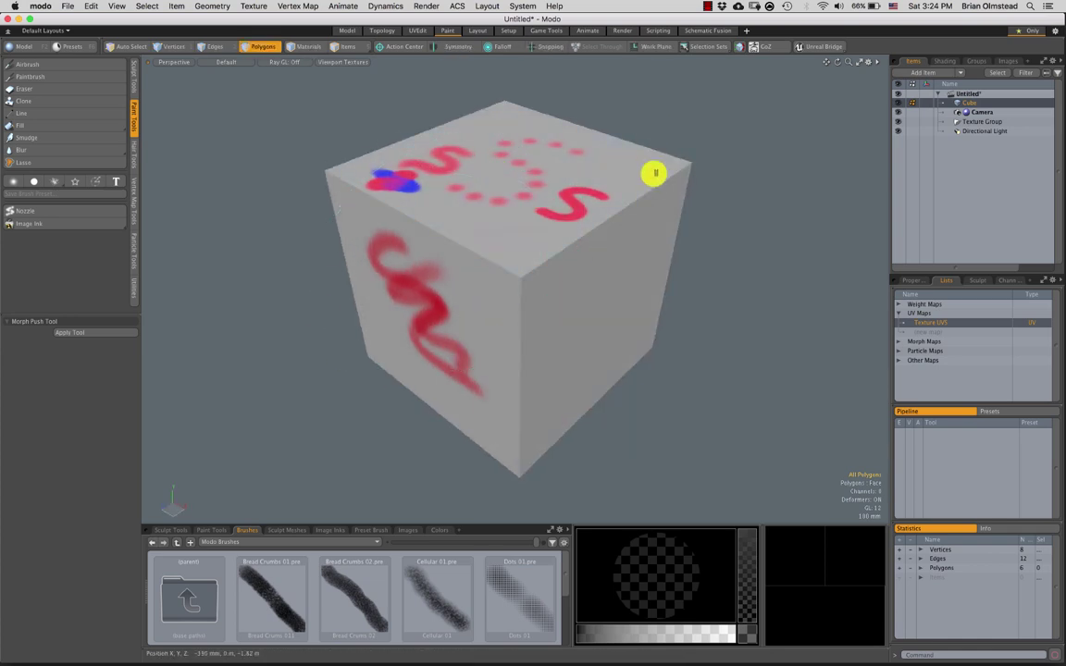
pyautogui.moveTo(654, 172)
pyautogui.keyDown('alt'); pyautogui.mouseDown()
pyautogui.moveTo(578, 323)
pyautogui.moveTo(469, 269)
pyautogui.mouseUp(); pyautogui.keyUp('alt')
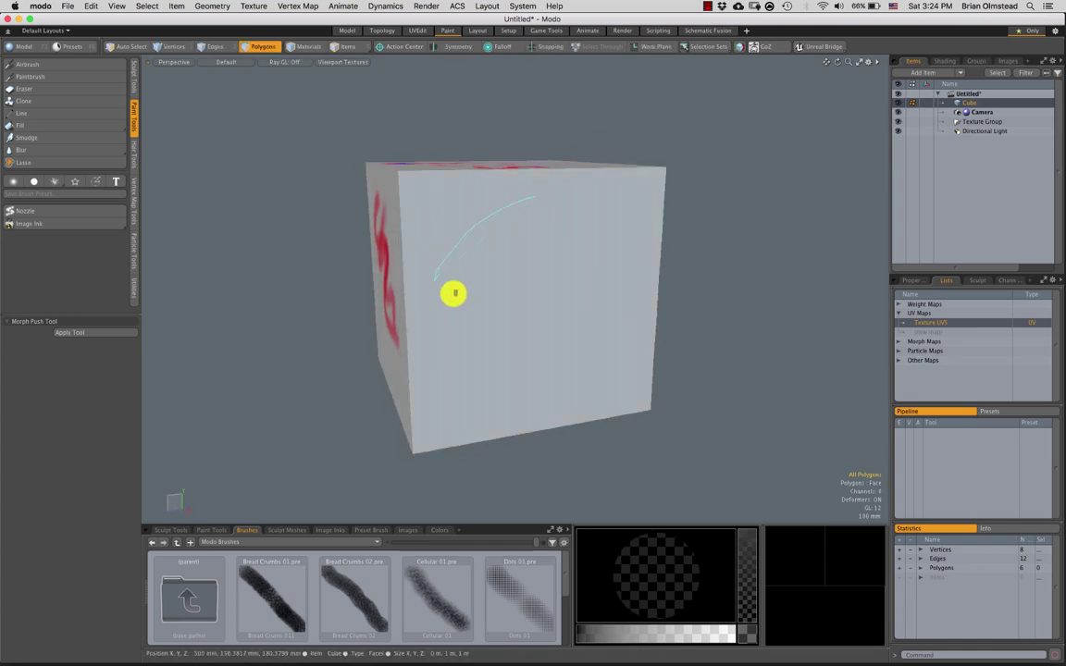
pyautogui.moveTo(634, 370)
pyautogui.keyDown('alt'); pyautogui.mouseDown()
pyautogui.moveTo(603, 371)
pyautogui.moveTo(582, 352)
pyautogui.mouseUp(); pyautogui.keyUp('alt')
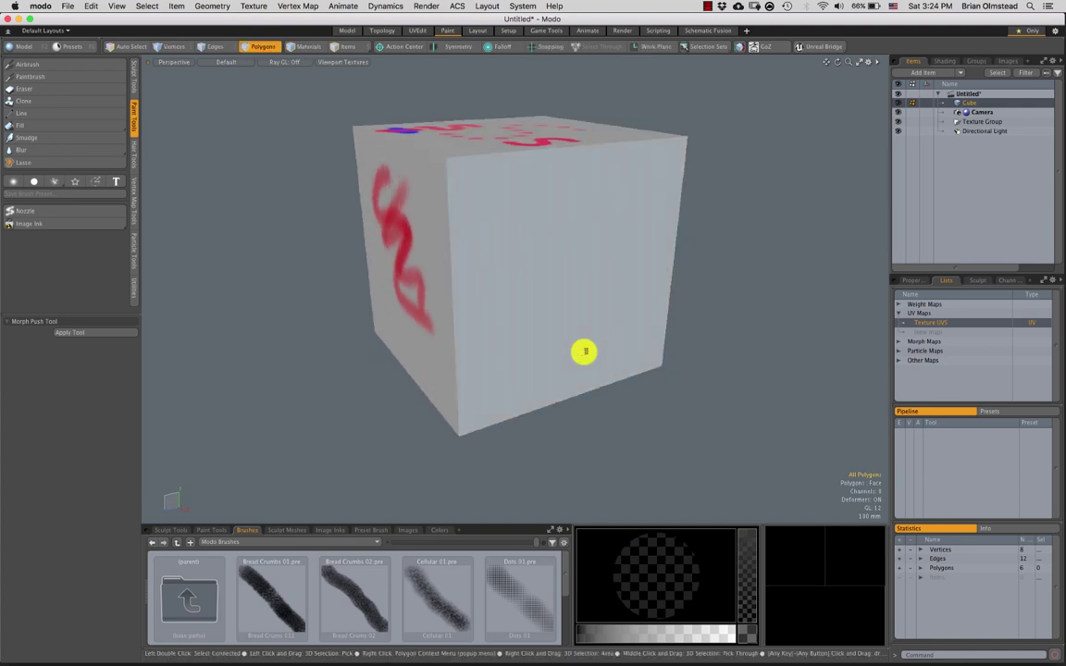
pyautogui.moveTo(564, 280)
pyautogui.keyDown('alt'); pyautogui.mouseDown()
pyautogui.moveTo(563, 253)
pyautogui.moveTo(571, 294)
pyautogui.moveTo(561, 266)
pyautogui.moveTo(499, 240)
pyautogui.mouseUp(); pyautogui.keyUp('alt')
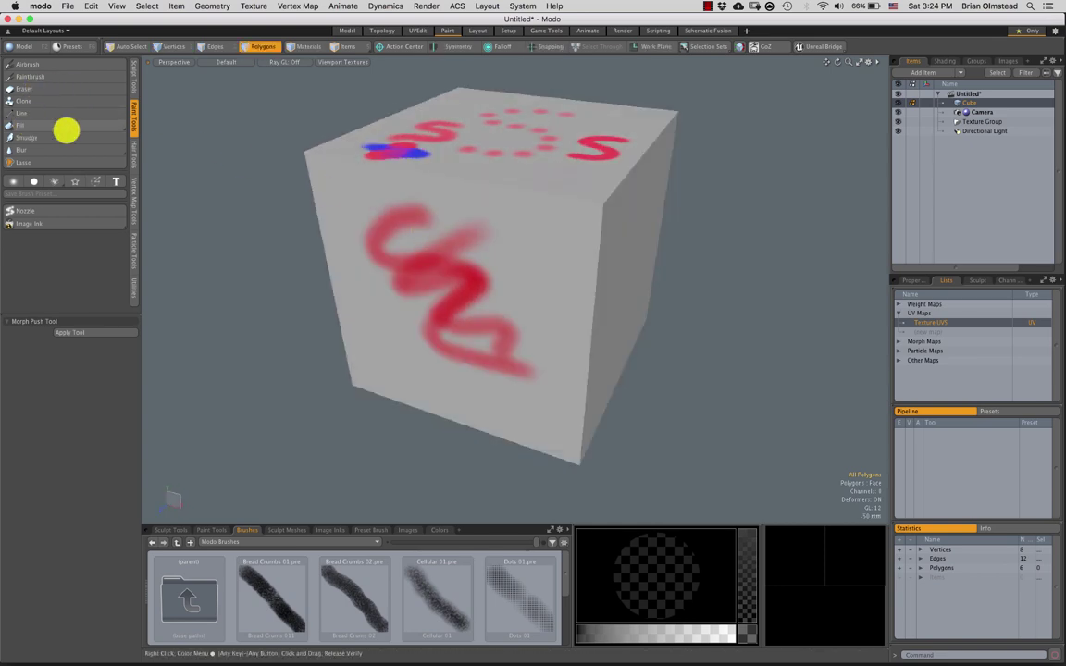
# Fill the cube's plain background with green using the Fill tool and inspect the coverage around the strokes and erased area.
pyautogui.click(65, 131)
pyautogui.keyDown('alt'); pyautogui.moveTo(578, 354); pyautogui.dragTo(589, 312); pyautogui.keyUp('alt')
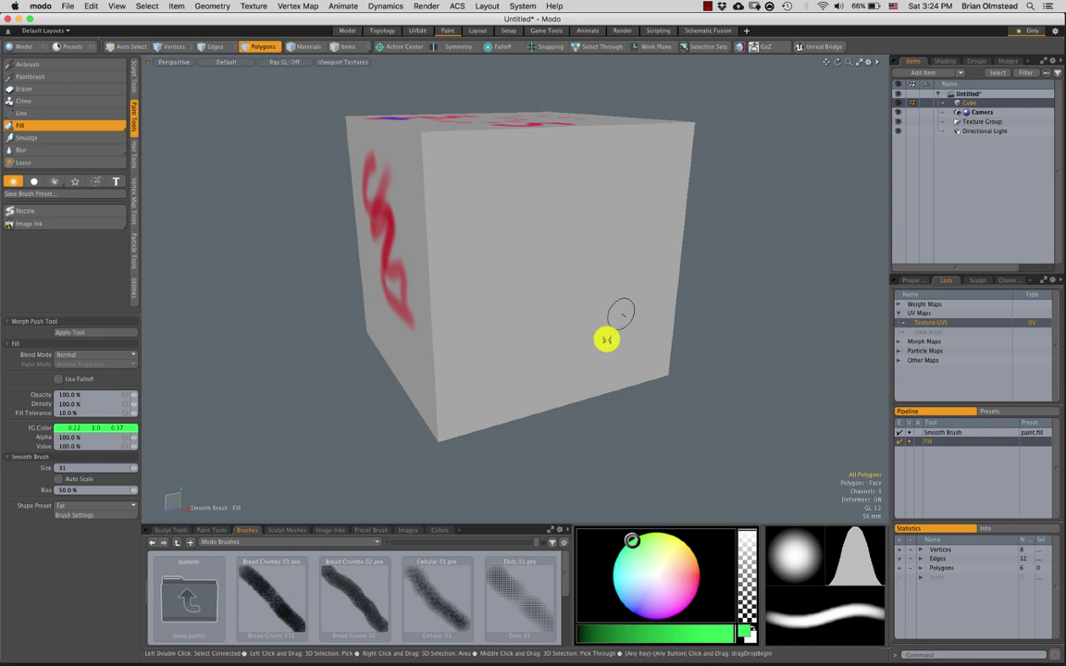
pyautogui.moveTo(538, 269)
pyautogui.keyDown('alt'); pyautogui.mouseDown()
pyautogui.moveTo(613, 271)
pyautogui.moveTo(549, 244)
pyautogui.mouseUp(); pyautogui.keyUp('alt')
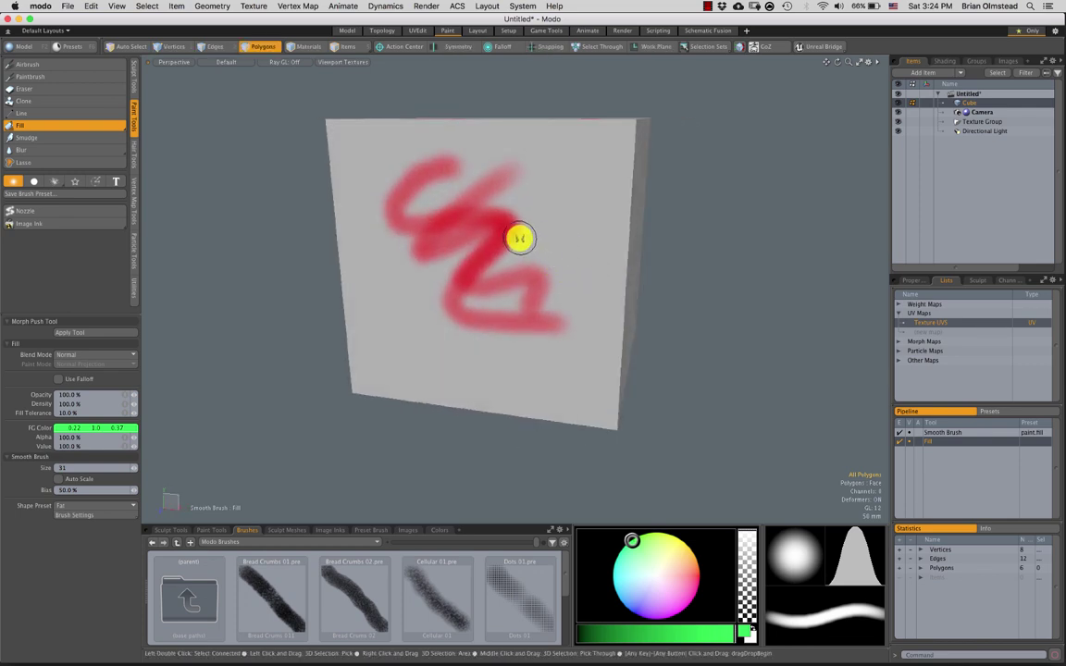
pyautogui.keyDown('alt'); pyautogui.moveTo(607, 308); pyautogui.dragTo(450, 244); pyautogui.keyUp('alt')
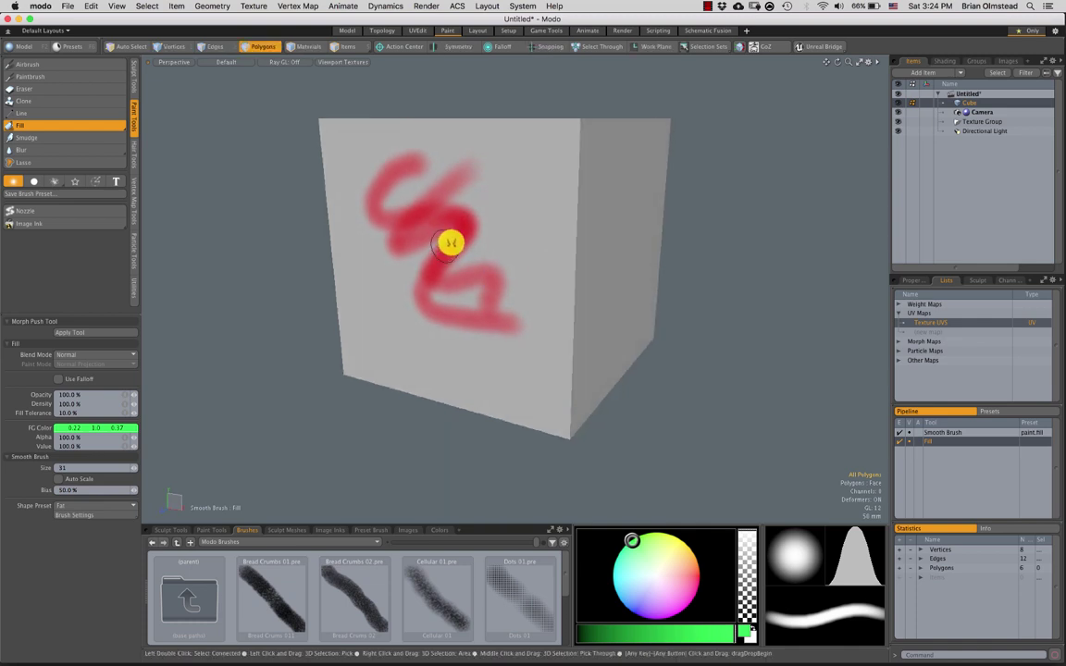
pyautogui.moveTo(480, 304)
pyautogui.keyDown('ctrl'); pyautogui.keyDown('alt'); pyautogui.mouseDown()
pyautogui.moveTo(473, 324)
pyautogui.moveTo(515, 242)
pyautogui.mouseUp(); pyautogui.keyUp('alt'); pyautogui.keyUp('ctrl')
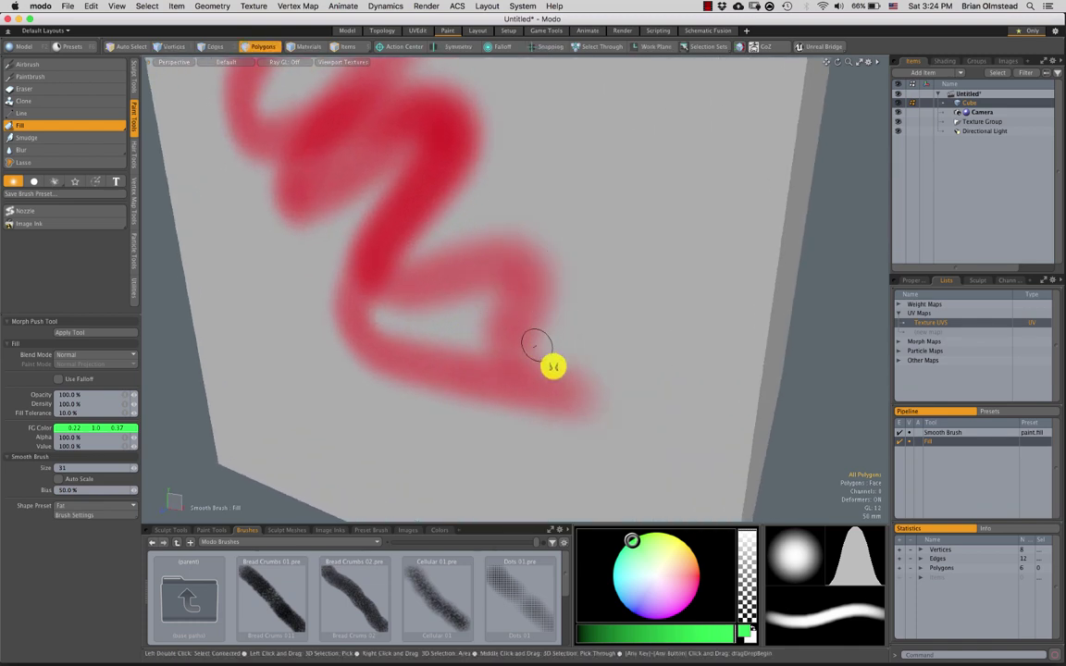
pyautogui.keyDown('ctrl'); pyautogui.keyDown('alt'); pyautogui.moveTo(554, 366); pyautogui.dragTo(520, 346); pyautogui.keyUp('alt'); pyautogui.keyUp('ctrl')
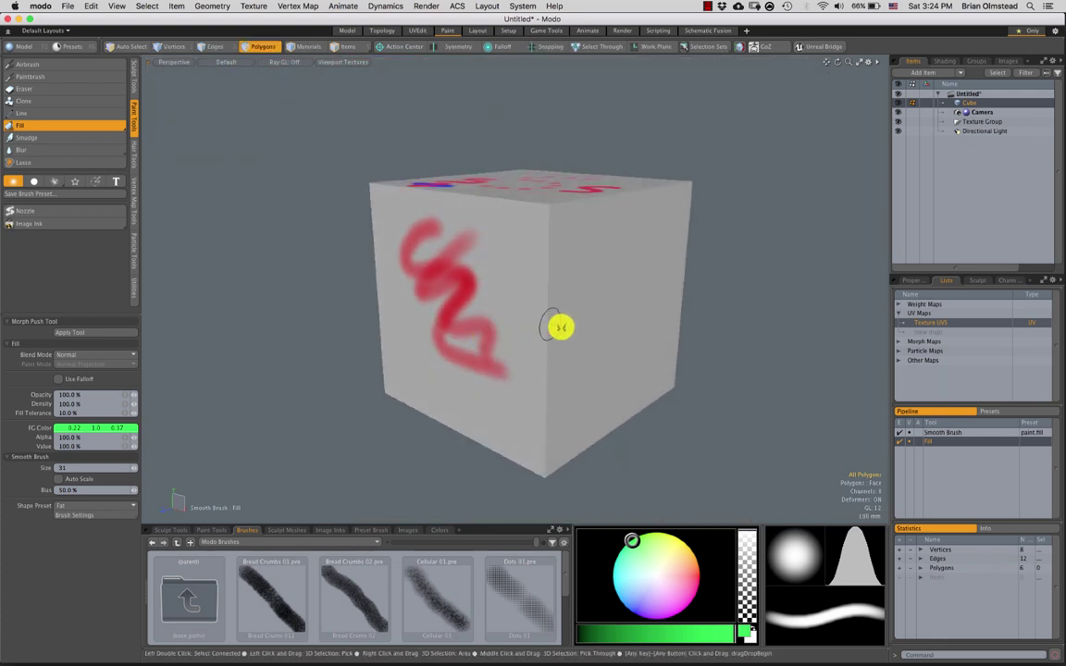
pyautogui.click(551, 390)
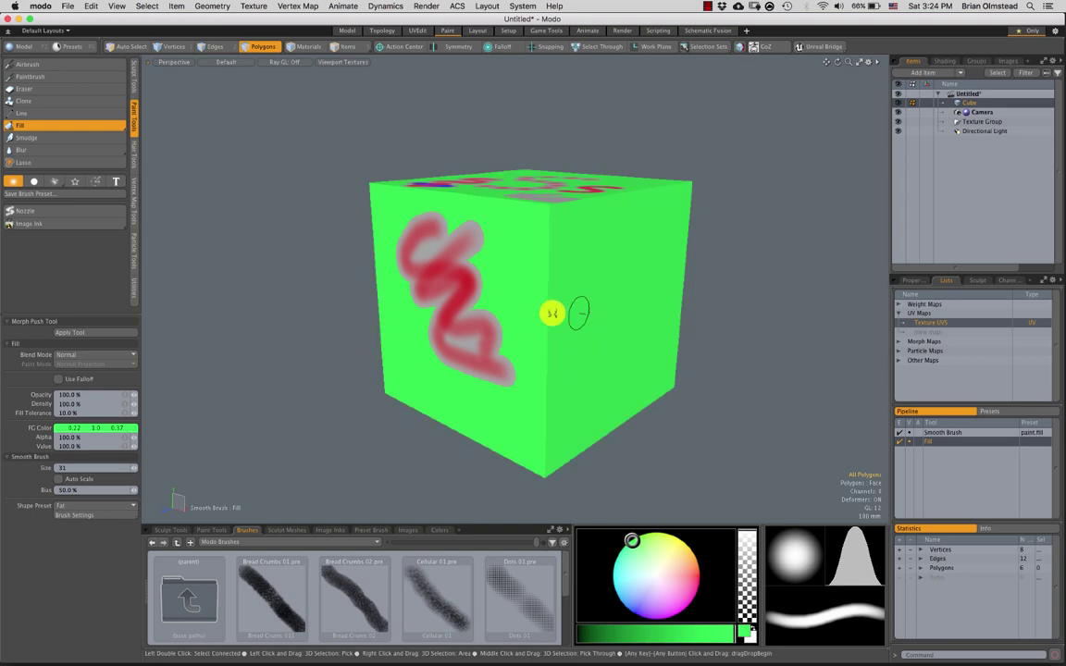
pyautogui.keyDown('alt'); pyautogui.moveTo(549, 309); pyautogui.dragTo(522, 226); pyautogui.keyUp('alt')
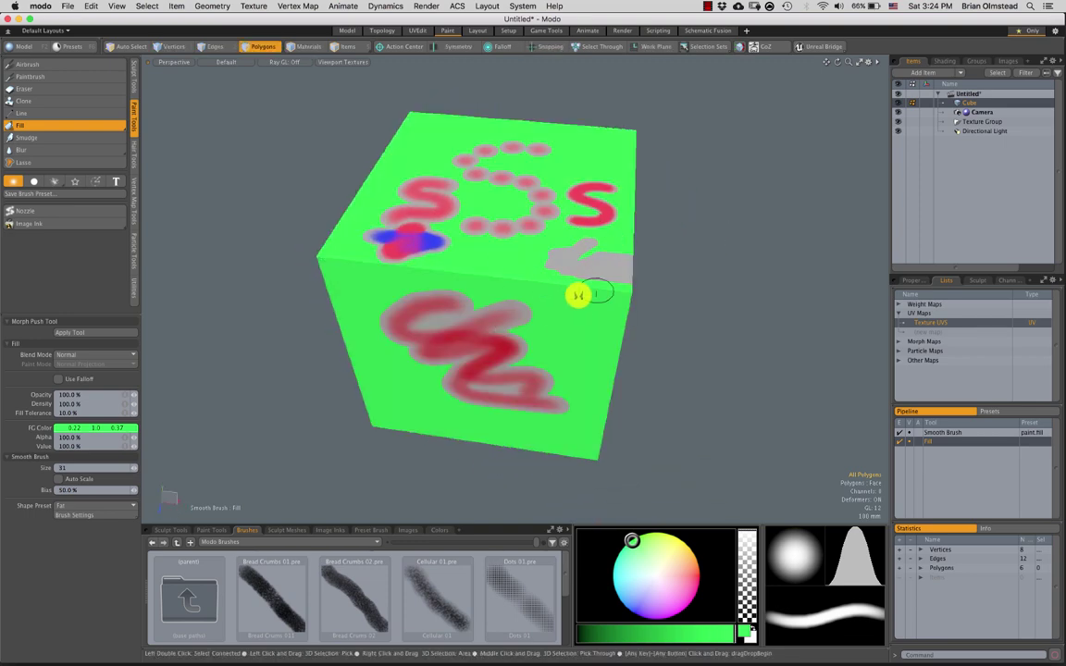
pyautogui.keyDown('alt'); pyautogui.moveTo(578, 295); pyautogui.dragTo(556, 335); pyautogui.keyUp('alt')
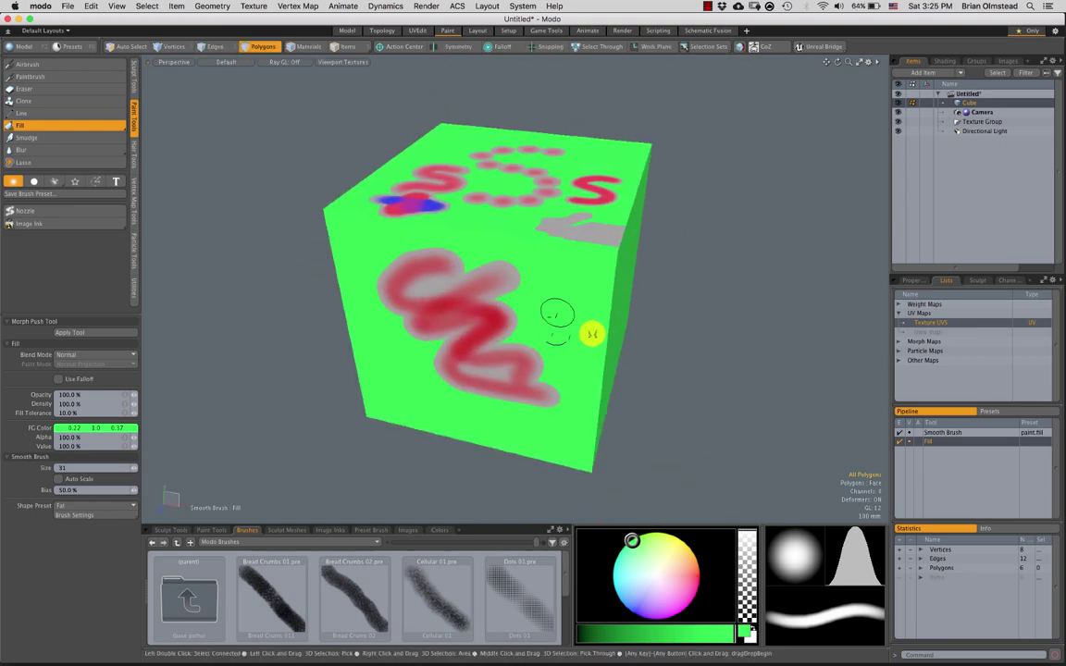
# Switch to Photoshop and create a new blank document with a white background.
pyautogui.click(586, 648)
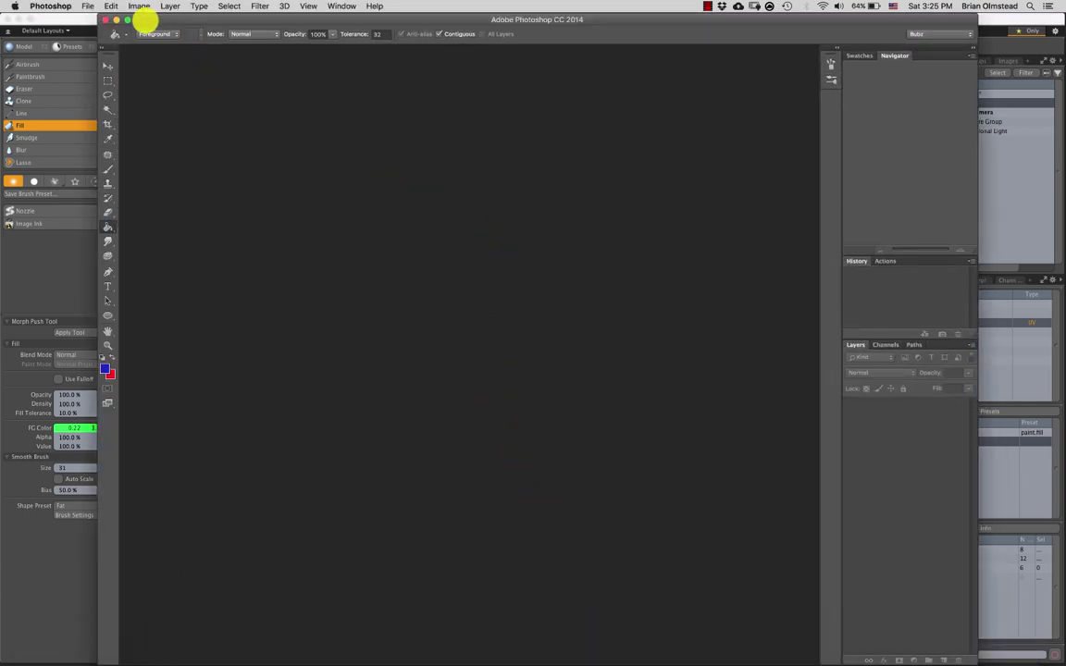
pyautogui.click(87, 7)
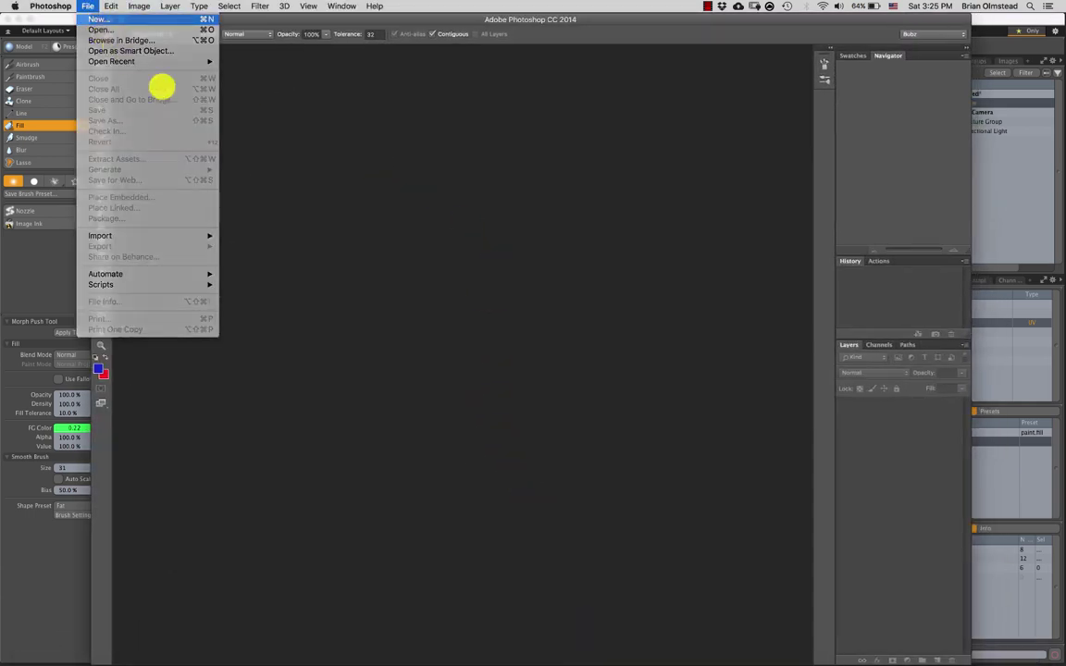
pyautogui.click(99, 18)
pyautogui.click(689, 79)
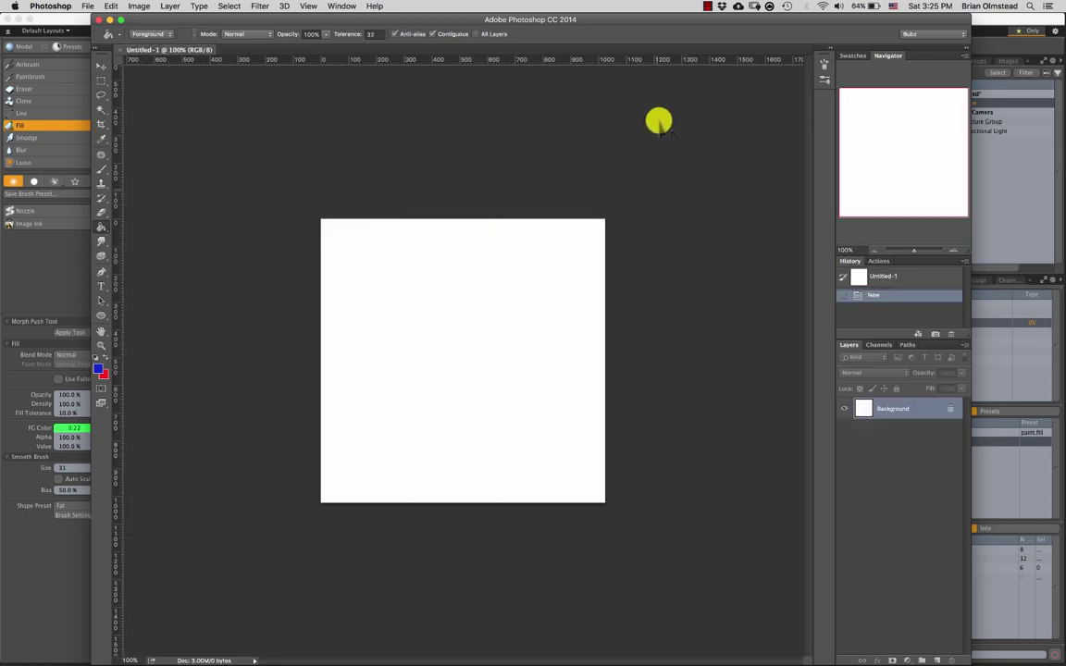
# Paint a soft blue zigzag across the middle of the white background with the Brush tool.
pyautogui.keyDown('super'); pyautogui.moveTo(485, 339); pyautogui.dragTo(499, 343); pyautogui.keyUp('super')
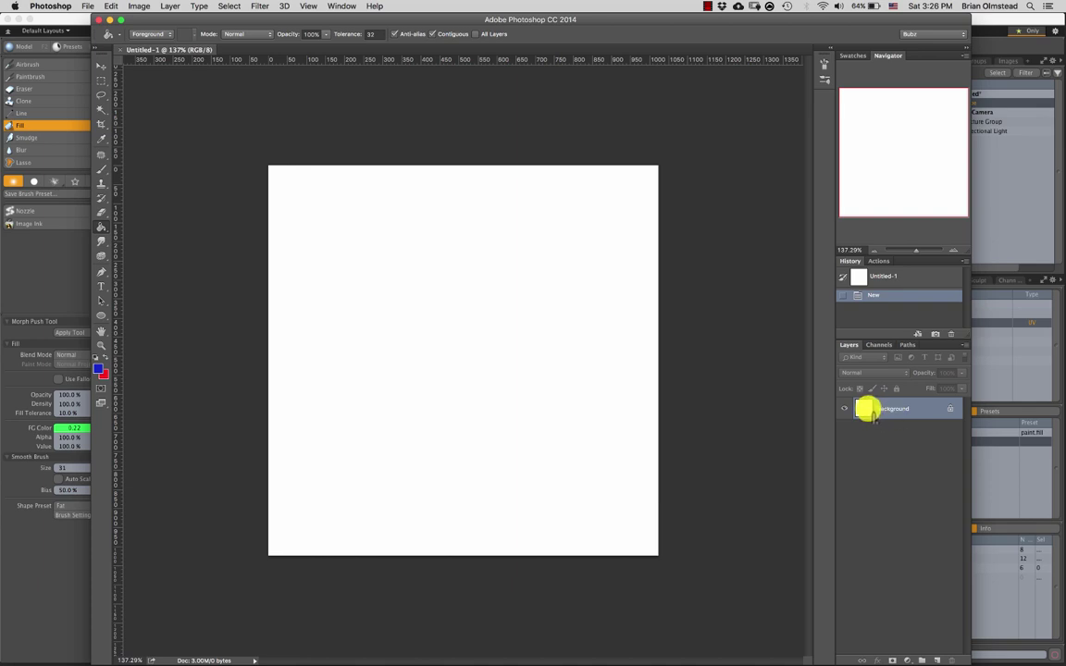
pyautogui.press('b')
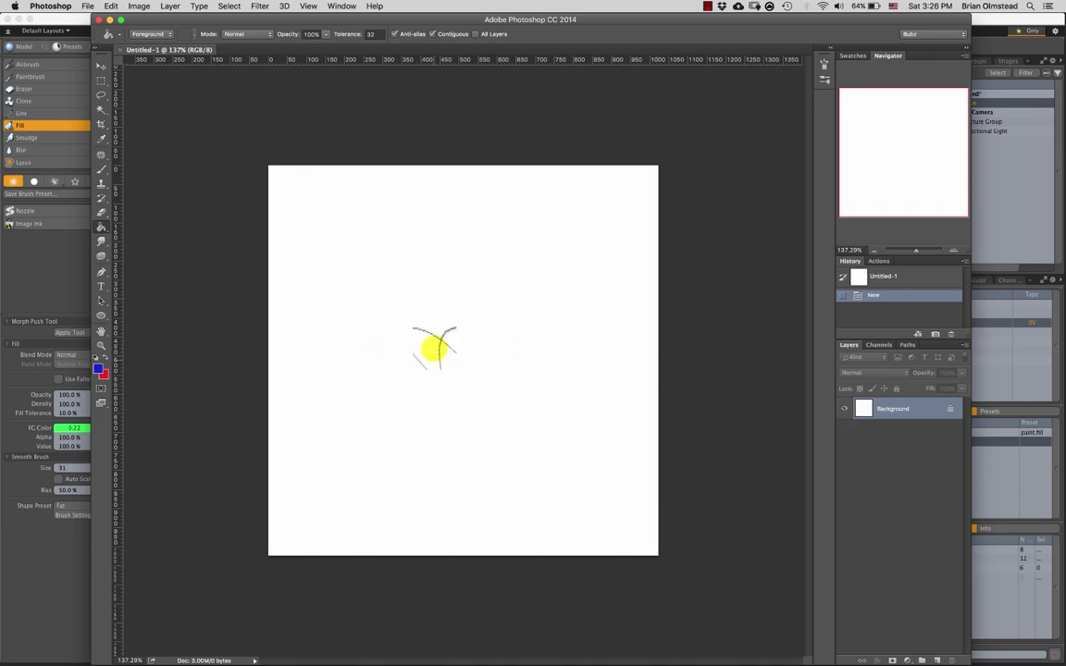
pyautogui.moveTo(391, 353)
pyautogui.mouseDown()
pyautogui.moveTo(444, 298)
pyautogui.moveTo(579, 339)
pyautogui.mouseUp()
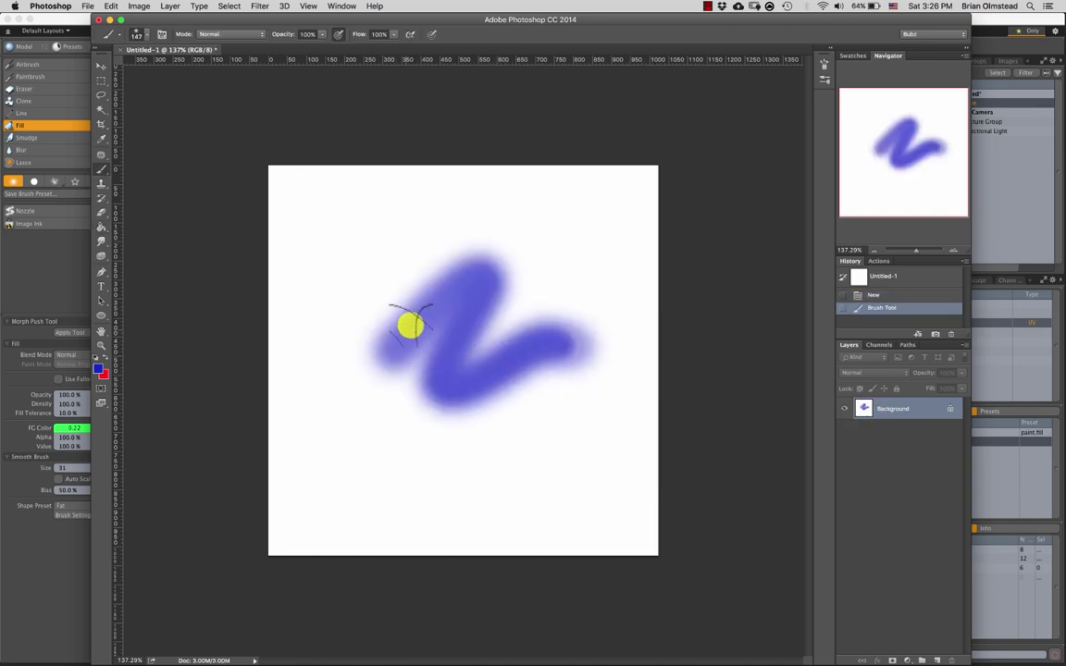
# Convert the scribbled background into a regular layer and replace it with a new empty transparent layer.
pyautogui.doubleClick(862, 410)
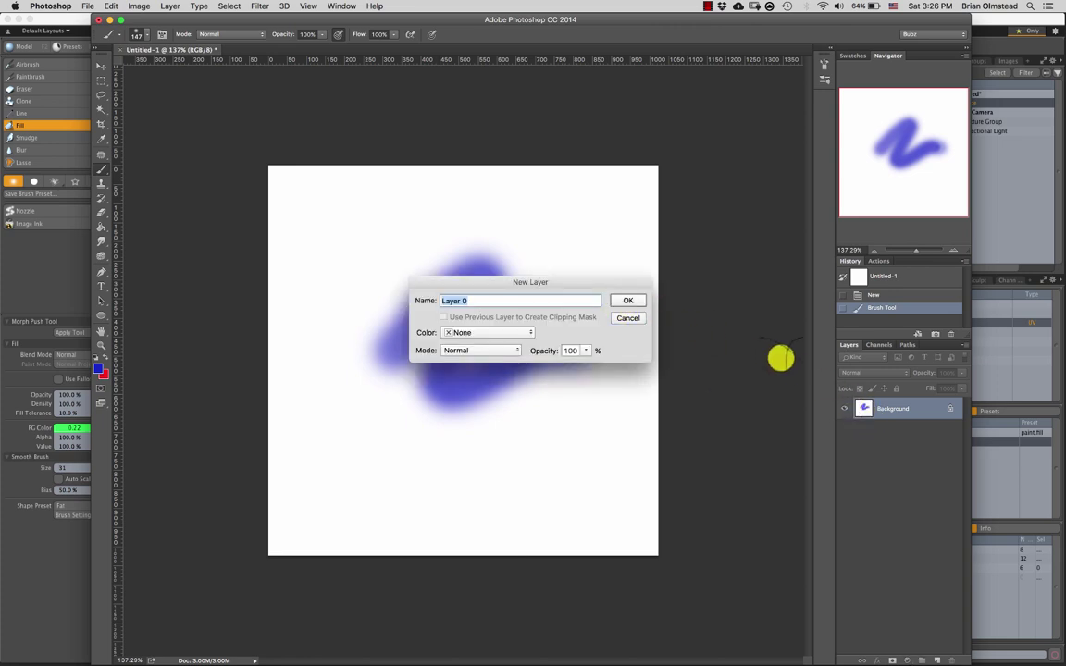
pyautogui.press('Return')
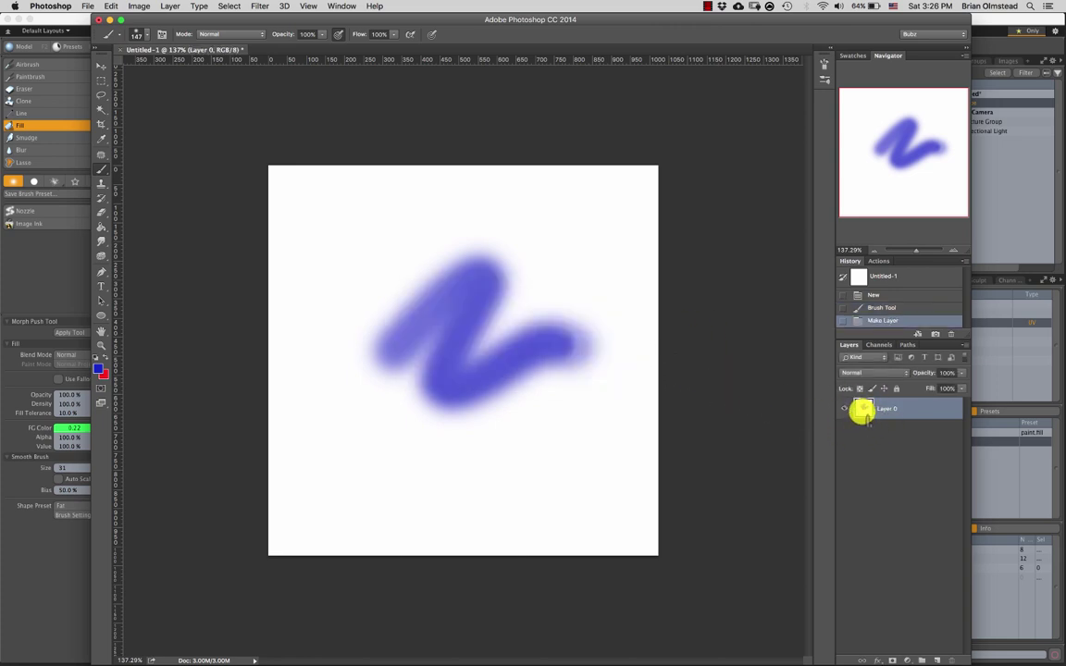
pyautogui.click(934, 658)
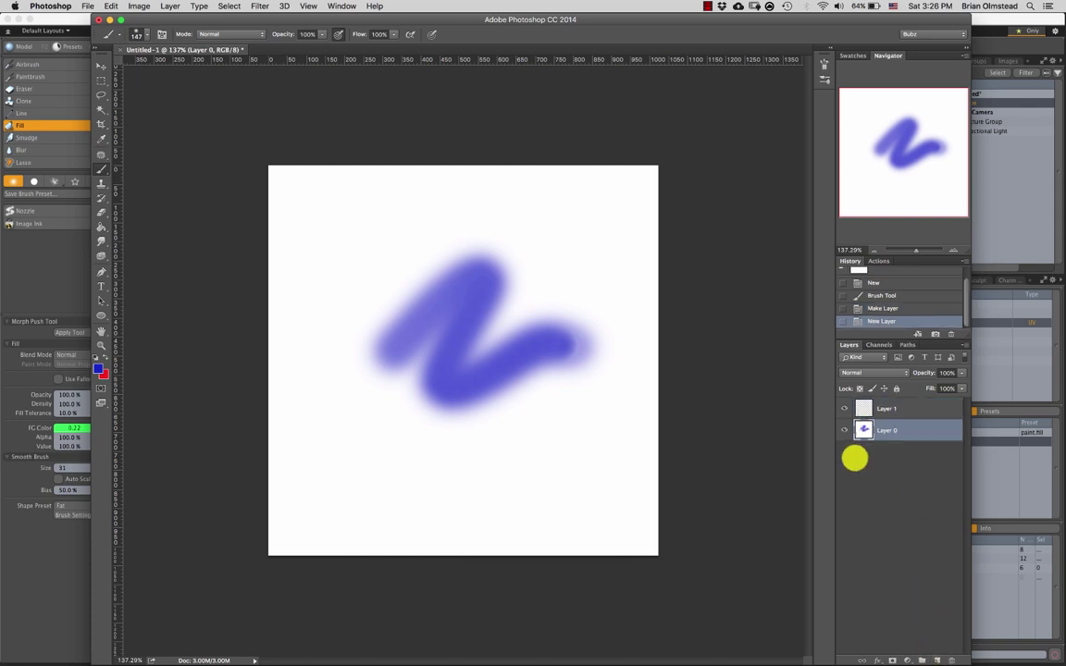
pyautogui.doubleClick(896, 502)
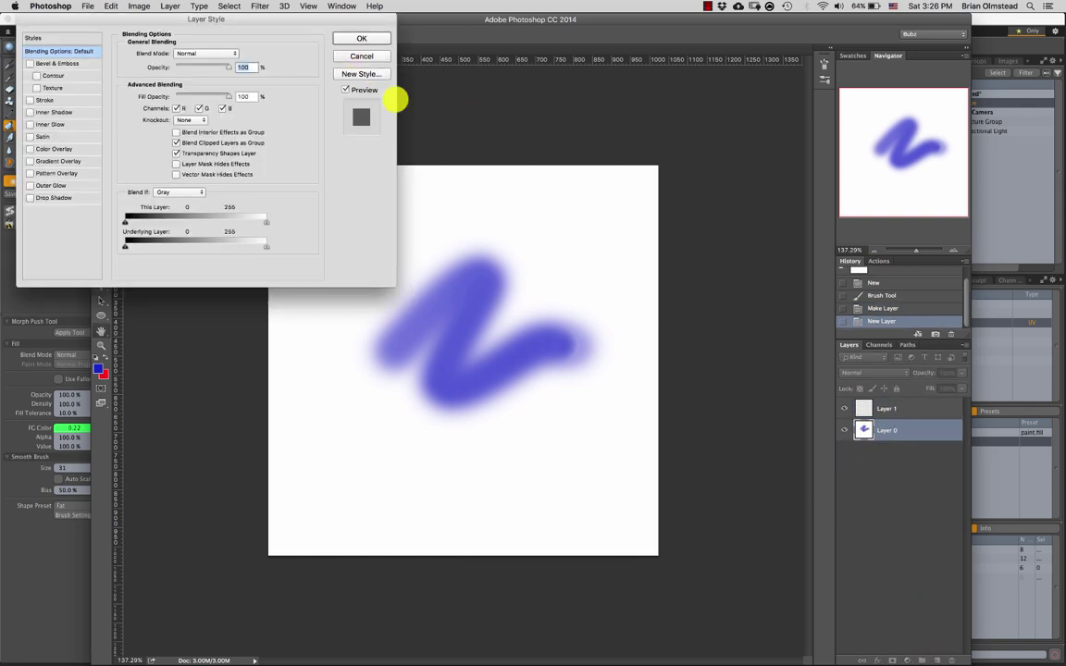
pyautogui.press('Escape')
pyautogui.moveTo(863, 430); pyautogui.dragTo(950, 657)
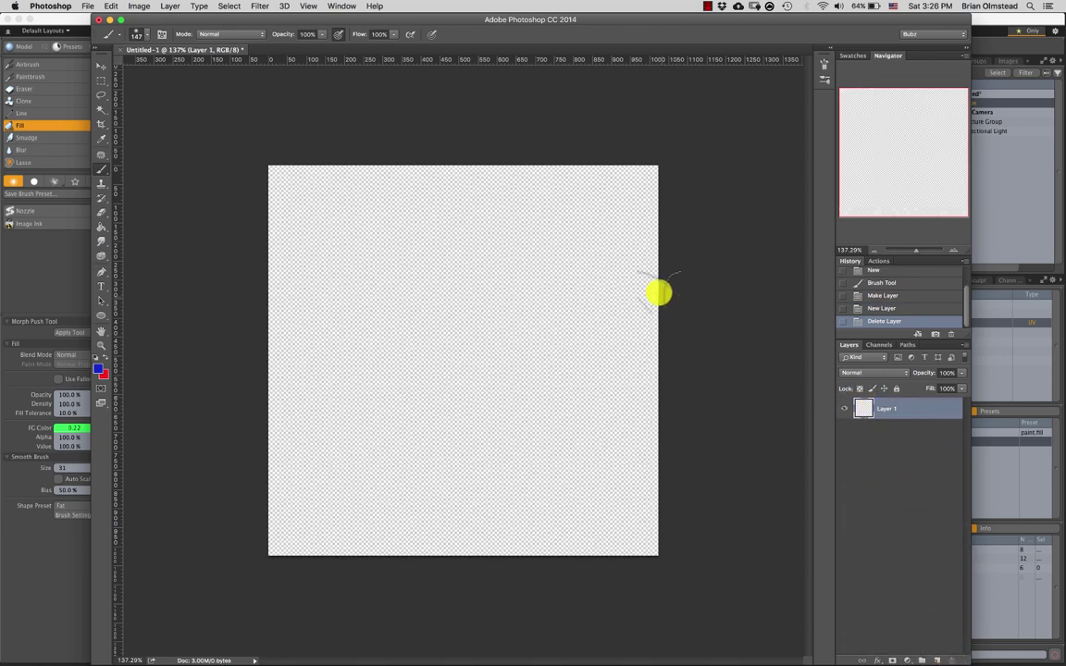
# Paint a soft red S on the transparent layer and build up a solid red spot on its middle curve.
pyautogui.scroll(10, 749, 278)
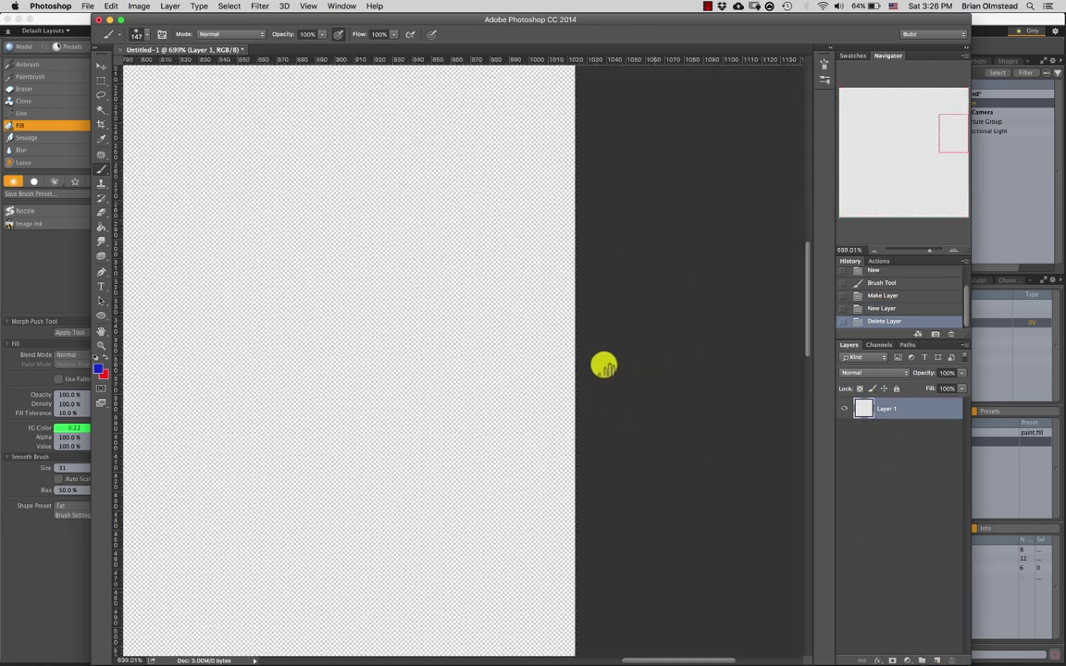
pyautogui.moveTo(604, 369); pyautogui.dragTo(462, 356)
pyautogui.keyDown('alt'); pyautogui.scroll(5, 460, 351); pyautogui.keyUp('alt')
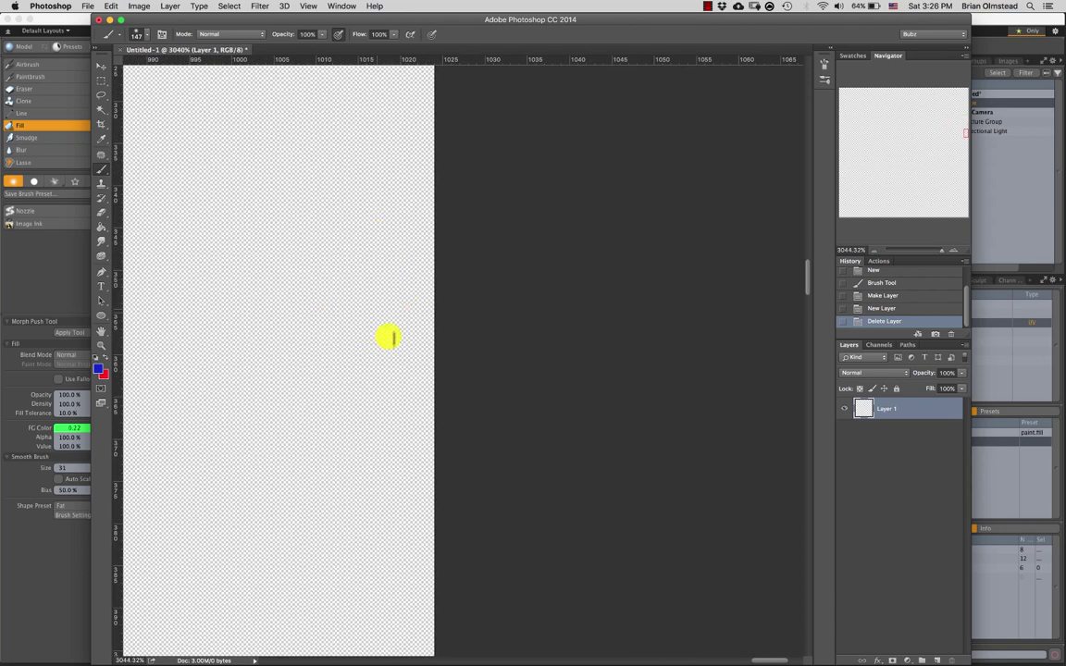
pyautogui.keyDown('alt'); pyautogui.scroll(-10, 326, 384); pyautogui.keyUp('alt')
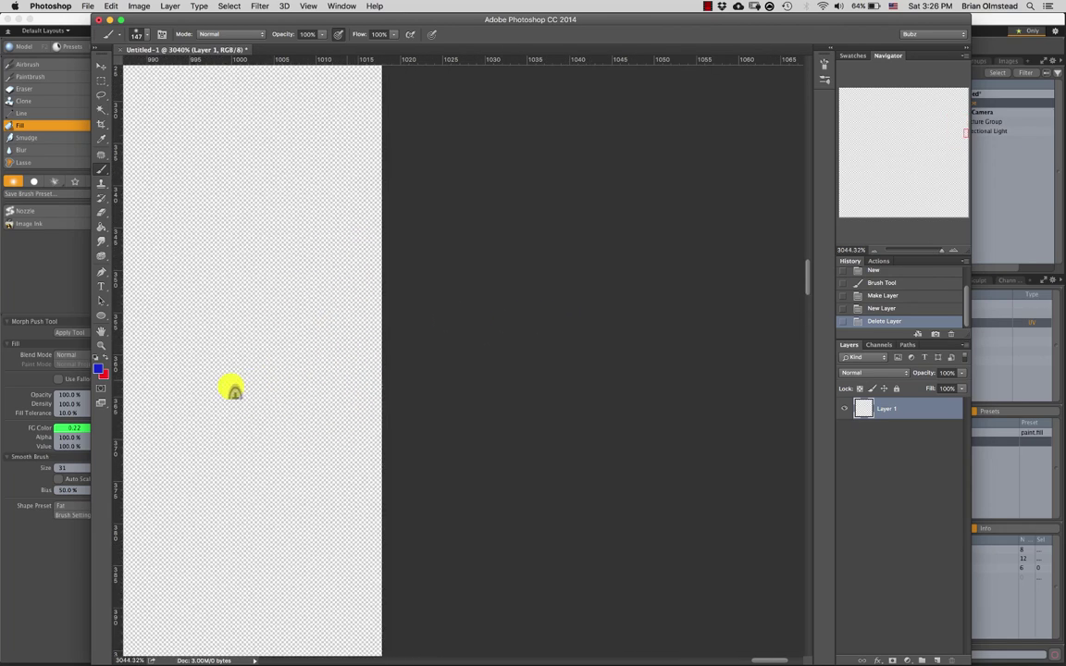
pyautogui.keyDown('alt'); pyautogui.scroll(2, 460, 370); pyautogui.keyUp('alt')
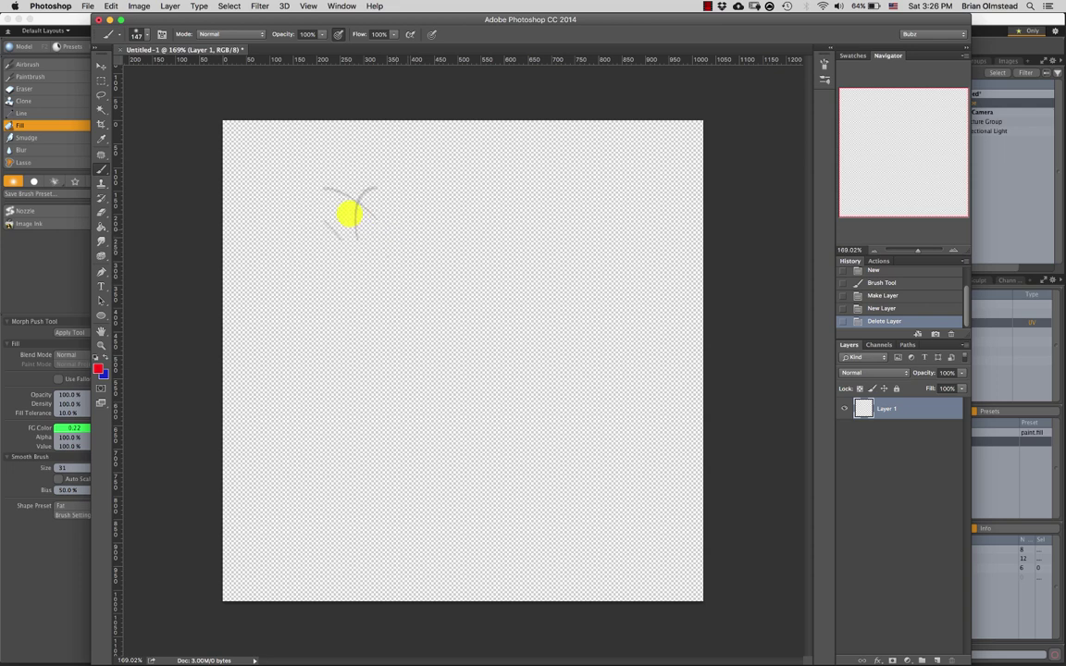
pyautogui.moveTo(423, 211)
pyautogui.mouseDown()
pyautogui.moveTo(368, 207)
pyautogui.moveTo(404, 305)
pyautogui.moveTo(336, 374)
pyautogui.moveTo(282, 381)
pyautogui.mouseUp()
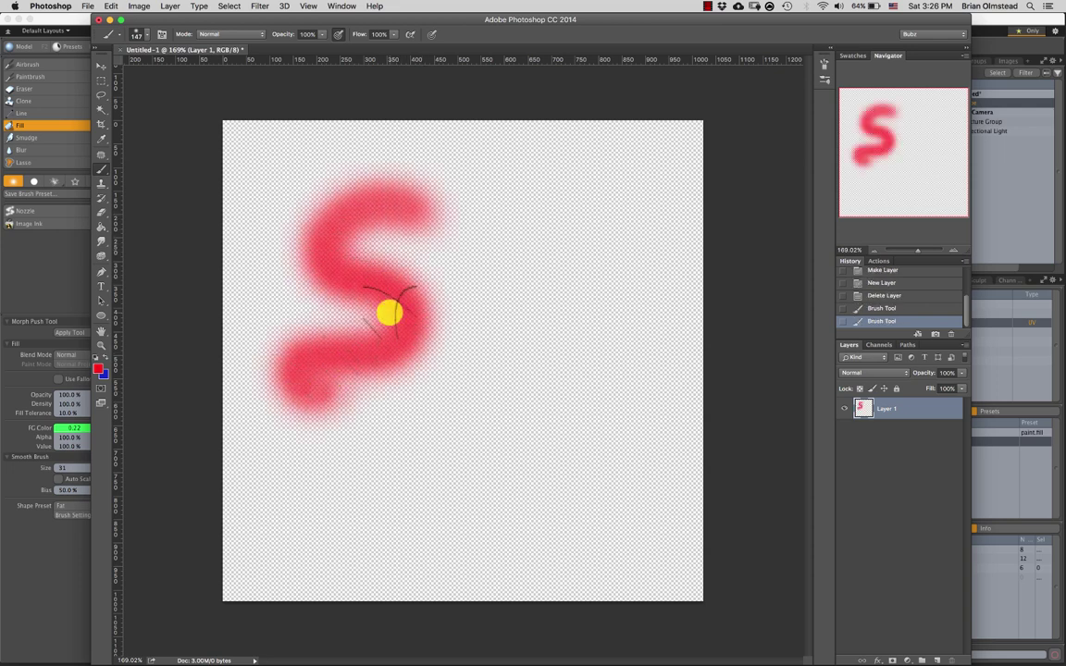
pyautogui.moveTo(388, 314)
pyautogui.mouseDown()
pyautogui.moveTo(383, 291)
pyautogui.moveTo(417, 302)
pyautogui.moveTo(396, 318)
pyautogui.mouseUp()
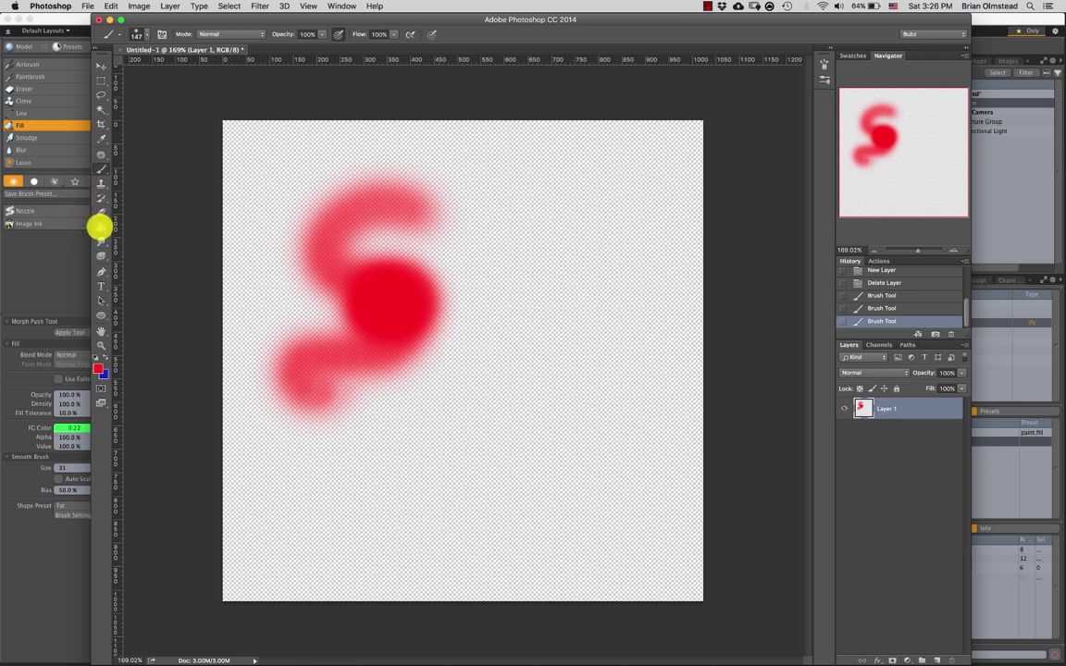
# Fill the transparent area around the red S with blue using the Paint Bucket and examine the fill's edge.
pyautogui.click(100, 226)
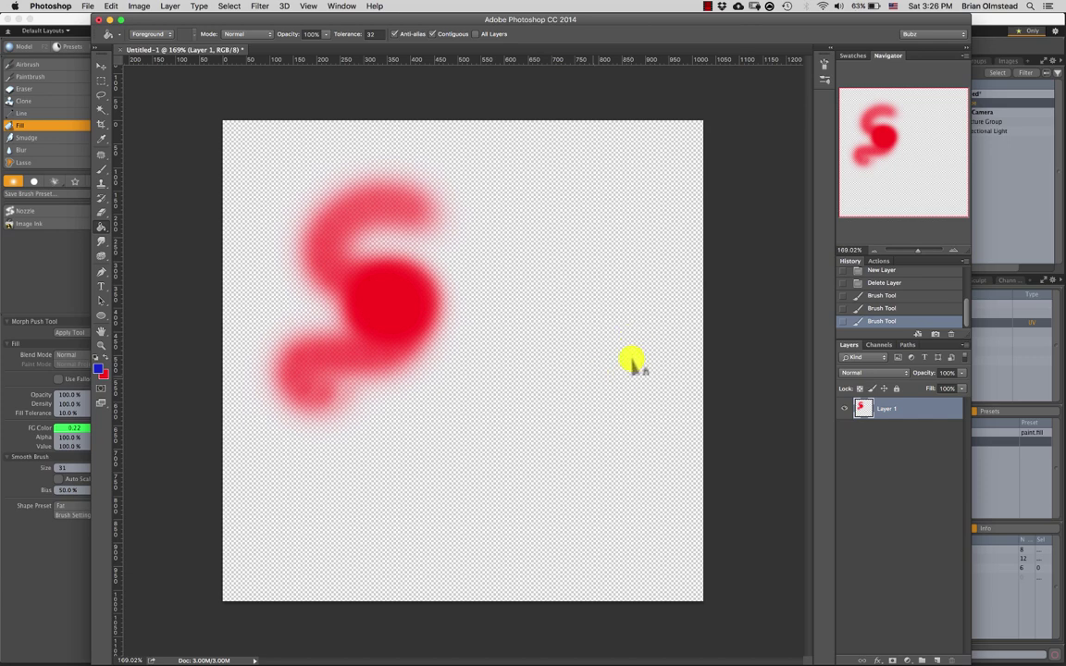
pyautogui.click(643, 387)
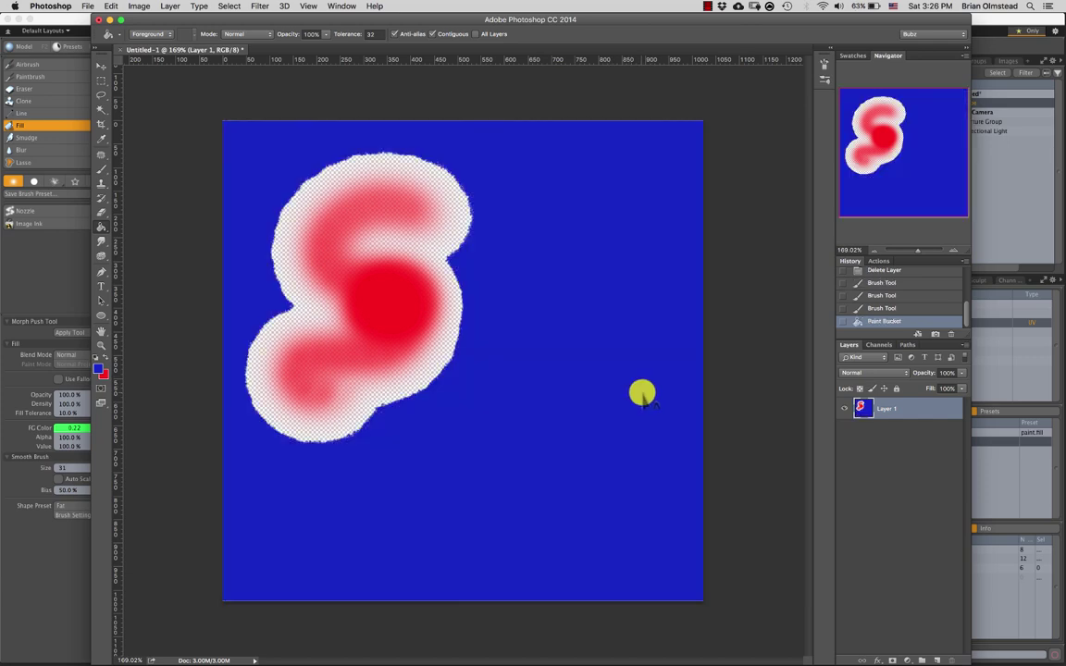
pyautogui.keyDown('alt'); pyautogui.scroll(5, 502, 282); pyautogui.keyUp('alt')
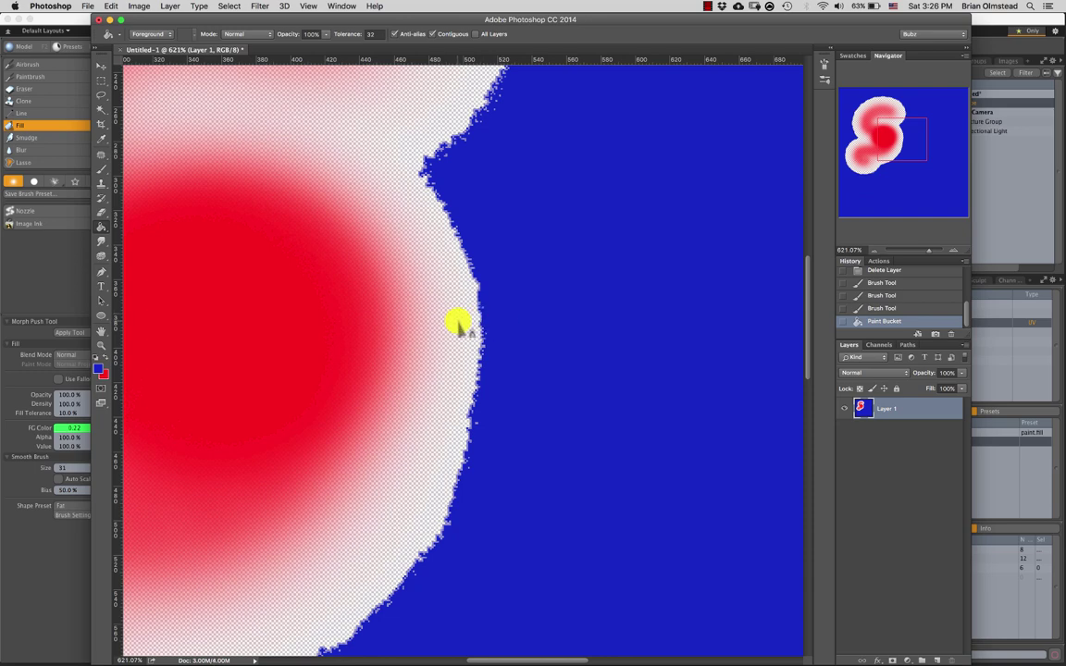
pyautogui.keyDown('alt'); pyautogui.scroll(-5, 517, 347); pyautogui.keyUp('alt')
pyautogui.keyDown('alt'); pyautogui.scroll(3, 476, 345); pyautogui.keyUp('alt')
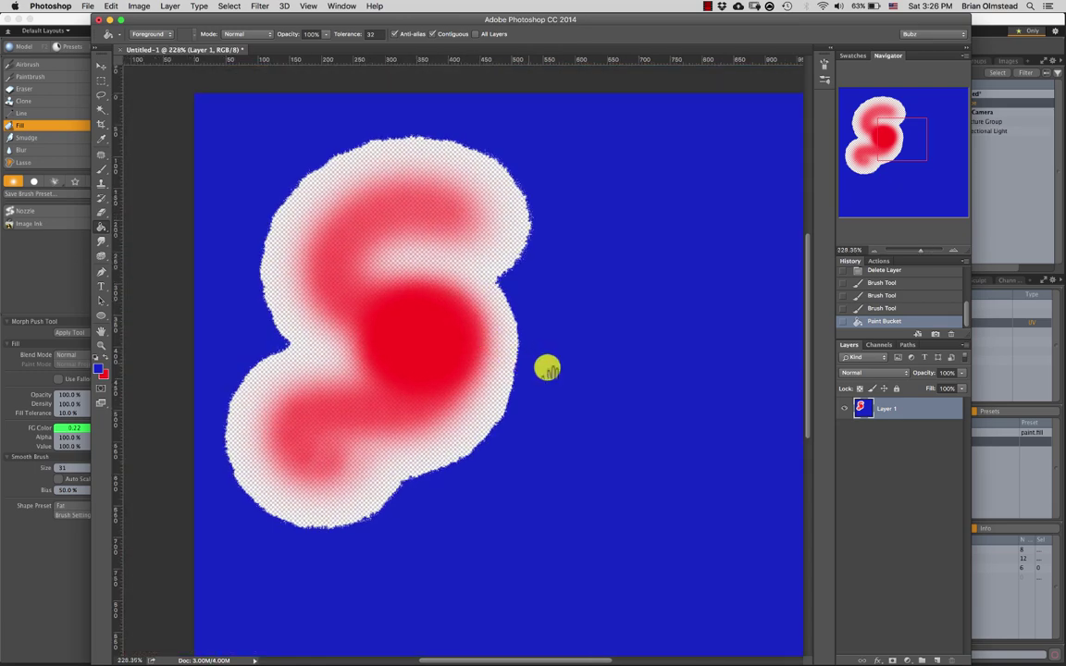
pyautogui.keyDown('alt'); pyautogui.scroll(1, 469, 312); pyautogui.keyUp('alt')
pyautogui.moveTo(466, 310); pyautogui.dragTo(445, 305)
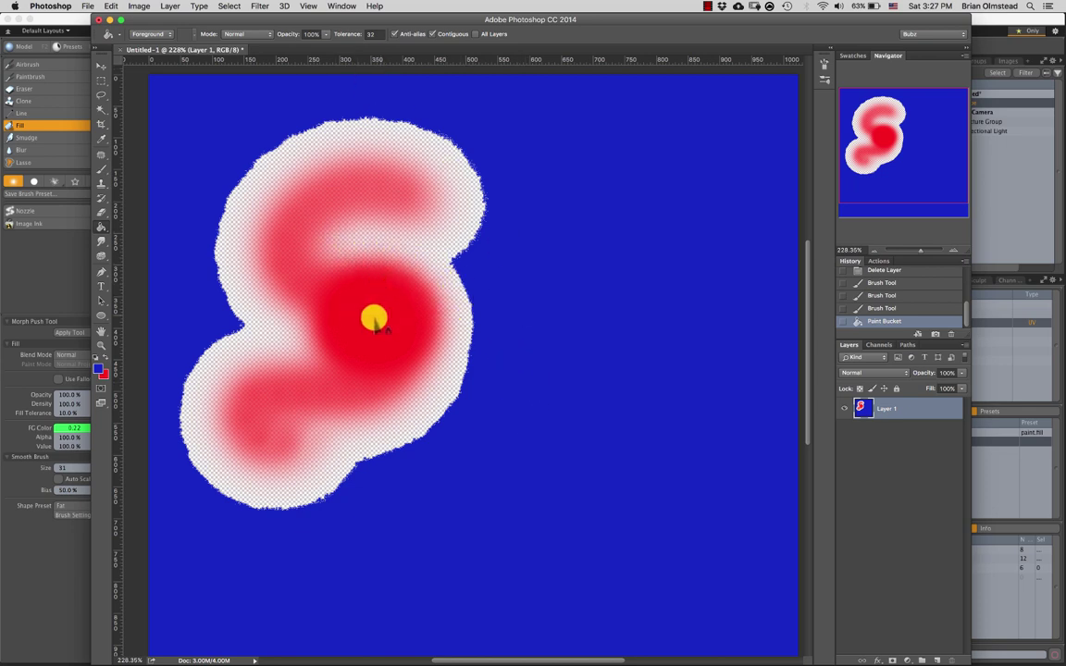
# Try filling the red S with blue at Paint Bucket tolerances 32 and 1, undo each fill, and set the tolerance to 99.
pyautogui.click(373, 323)
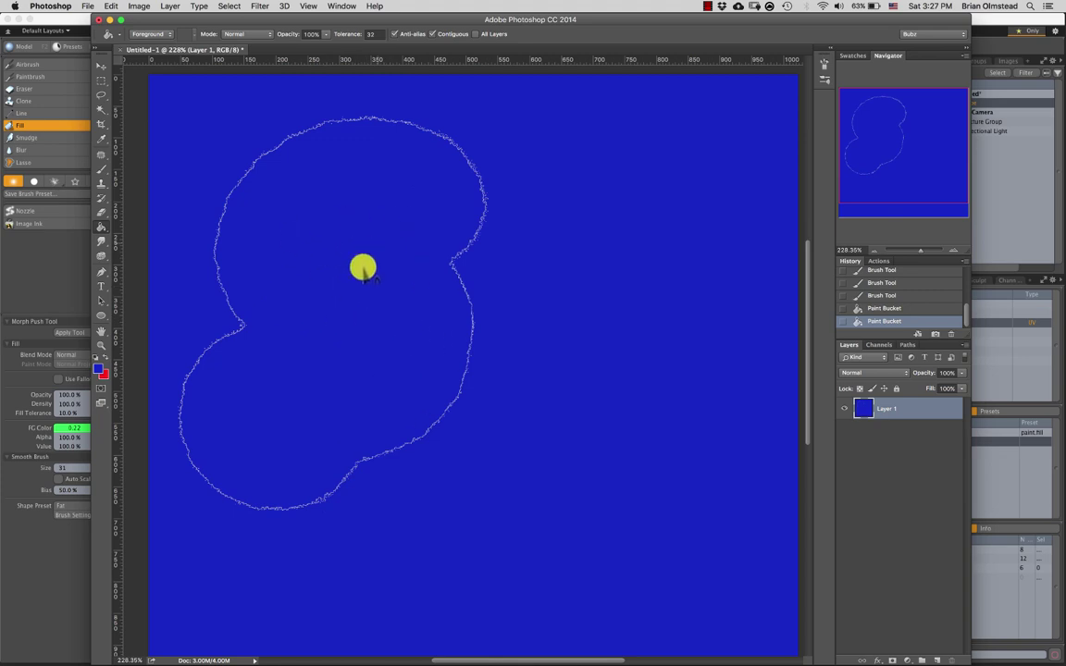
pyautogui.hotkey('ctrl', 'z')
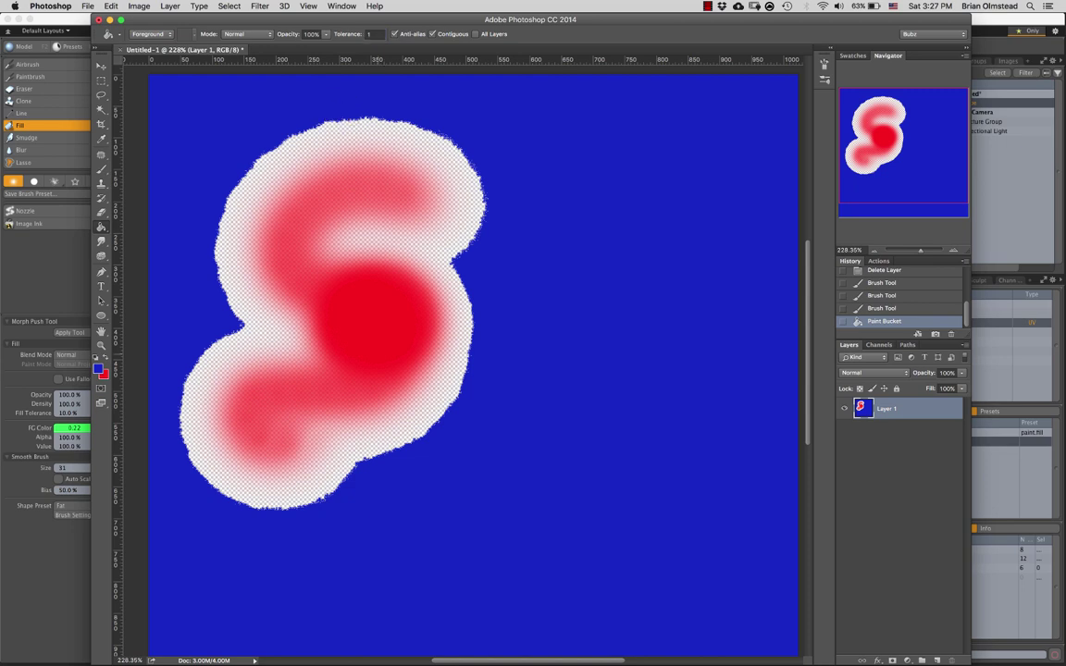
pyautogui.click(396, 352)
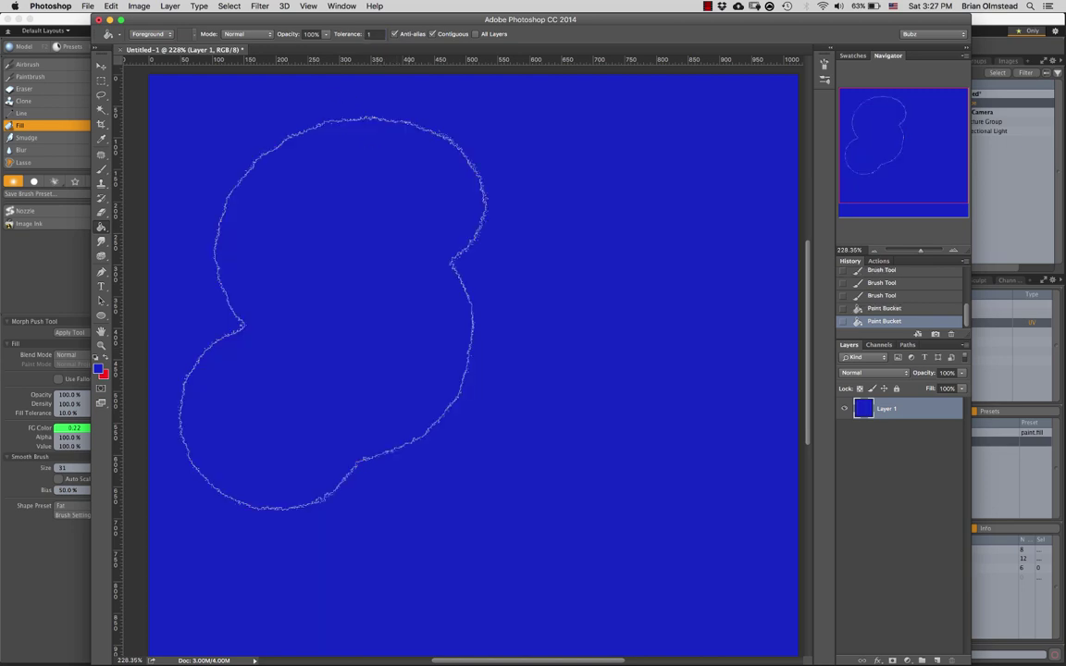
pyautogui.hotkey('ctrl', 'z')
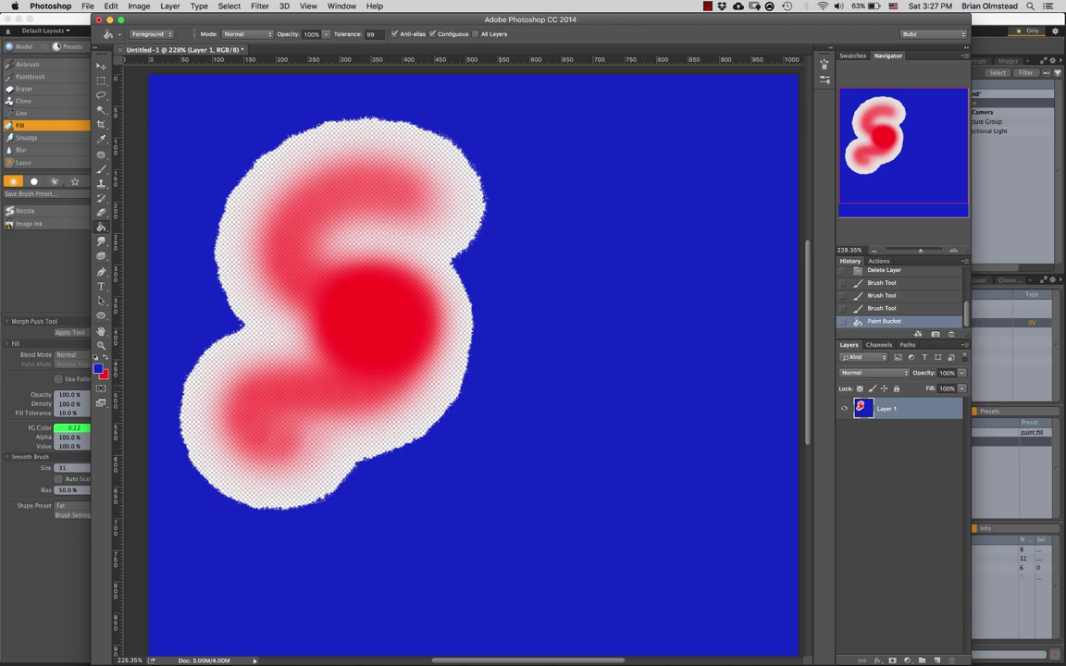
pyautogui.keyDown('alt'); pyautogui.scroll(-5, 396, 352); pyautogui.keyUp('alt')
pyautogui.keyDown('alt'); pyautogui.scroll(1, 396, 353); pyautogui.keyUp('alt')
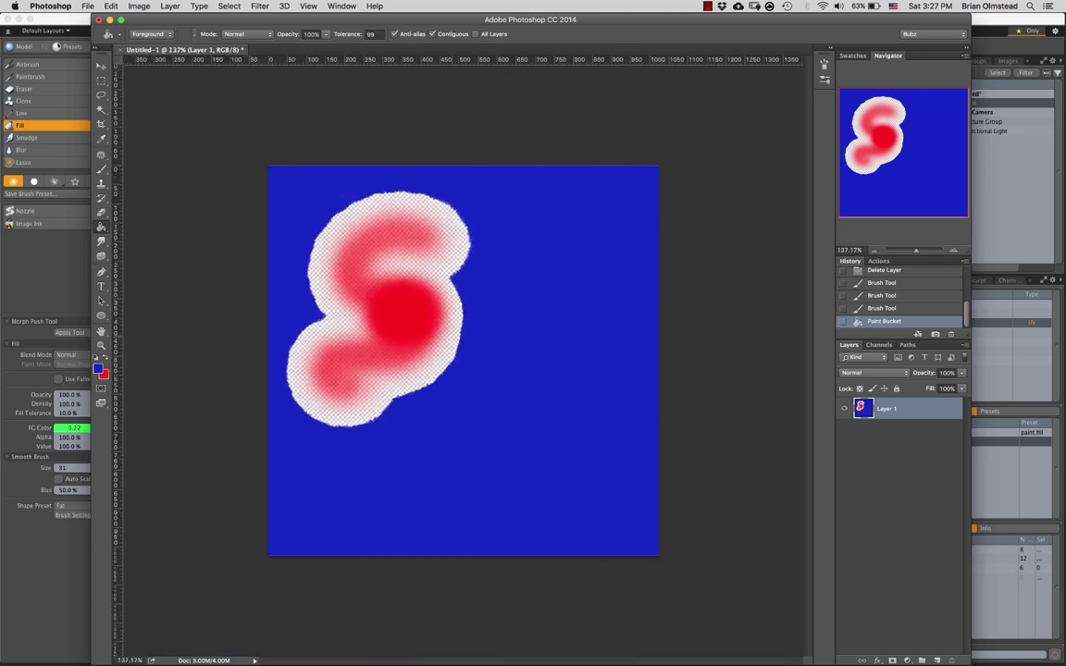
pyautogui.keyDown('alt'); pyautogui.scroll(3, 452, 337); pyautogui.keyUp('alt')
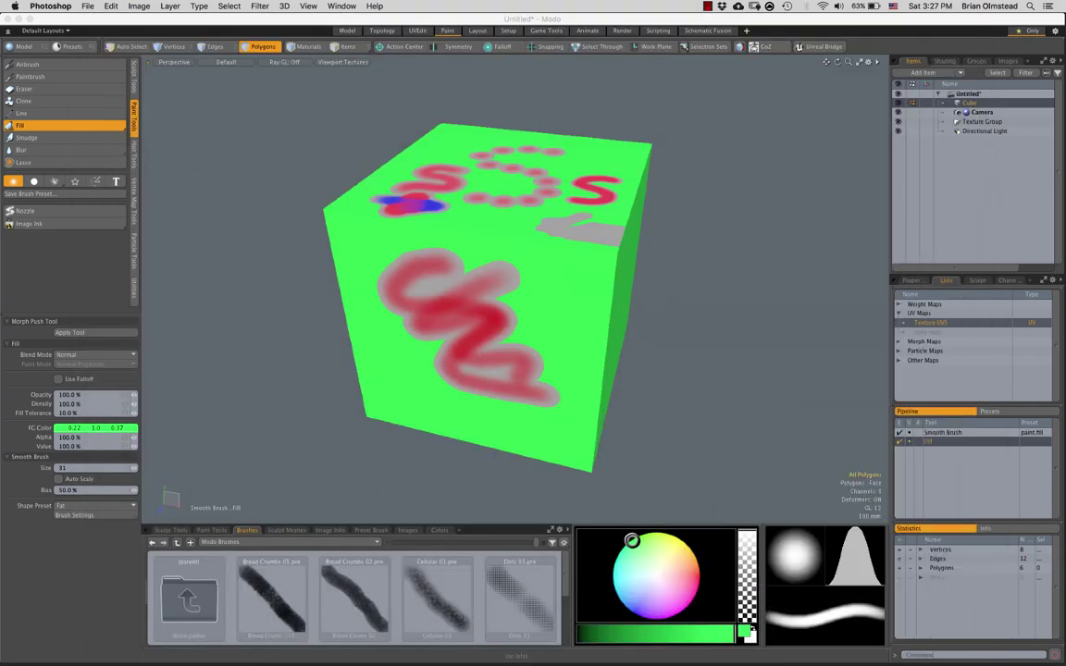
# Switch to Modo, drop the Fill tool, and delete all polygons of the painted cube.
pyautogui.moveTo(451, 346)
pyautogui.mouseDown()
pyautogui.moveTo(484, 344)
pyautogui.moveTo(540, 255)
pyautogui.mouseUp()
pyautogui.scroll(5, 541, 256)
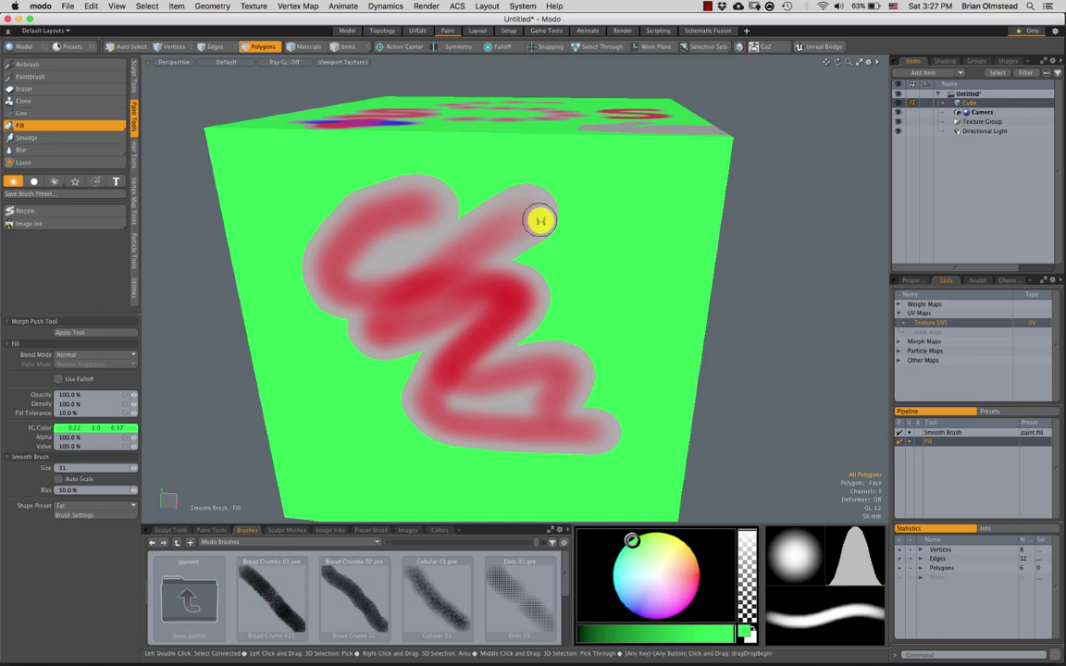
pyautogui.moveTo(546, 211)
pyautogui.keyDown('alt'); pyautogui.mouseDown()
pyautogui.moveTo(563, 291)
pyautogui.moveTo(616, 322)
pyautogui.mouseUp(); pyautogui.keyUp('alt')
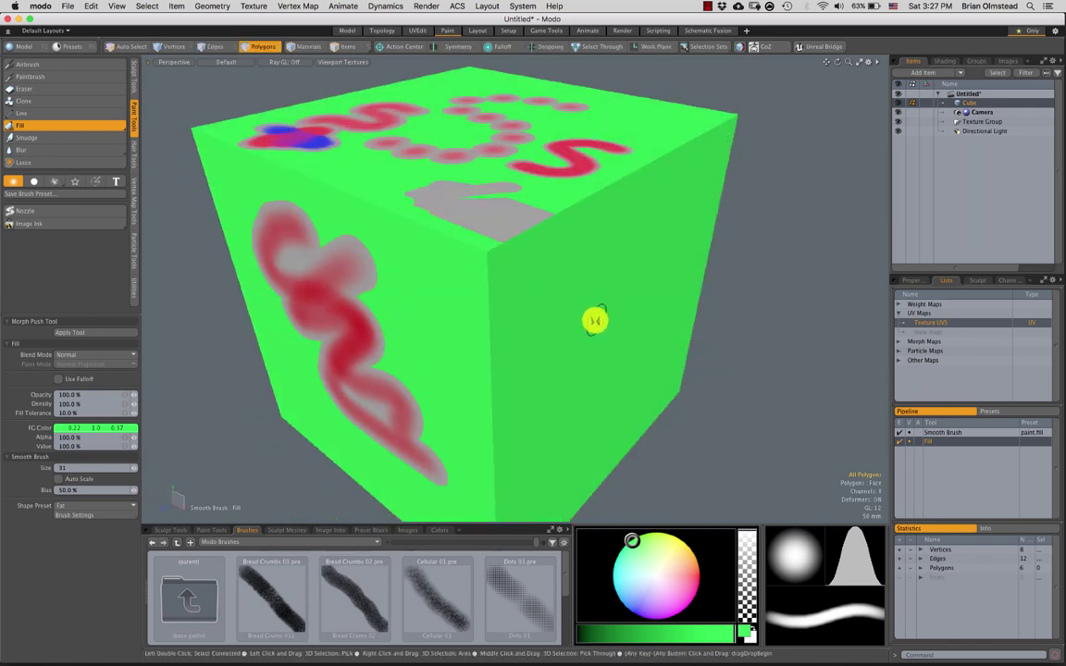
pyautogui.keyDown('alt'); pyautogui.moveTo(416, 274); pyautogui.dragTo(440, 261); pyautogui.keyUp('alt')
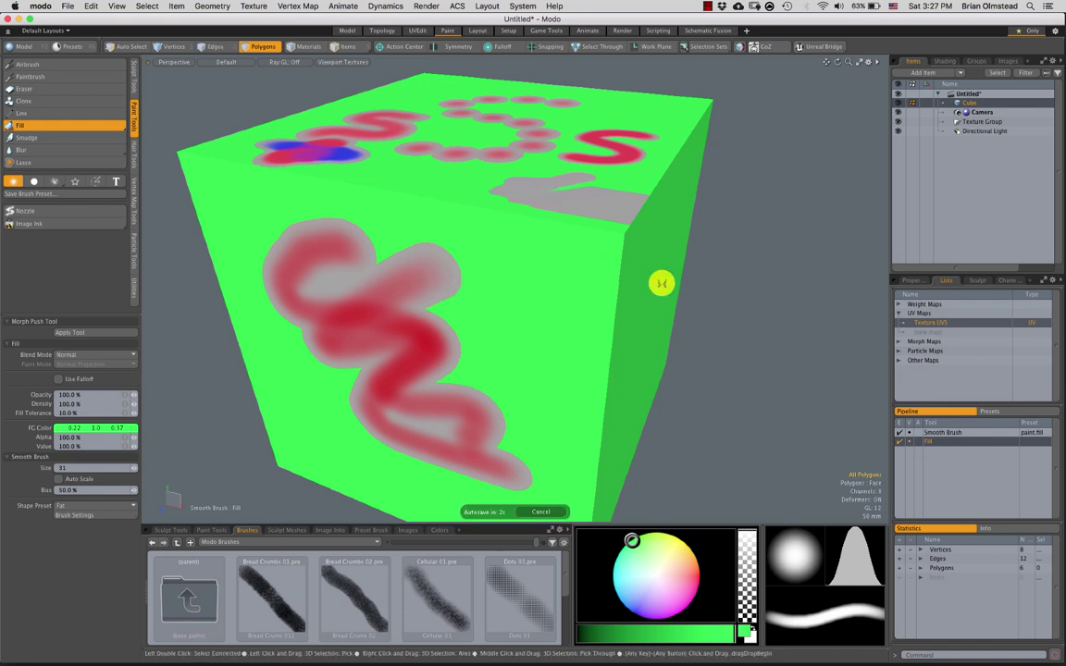
pyautogui.keyDown('alt'); pyautogui.moveTo(657, 280); pyautogui.dragTo(572, 251); pyautogui.keyUp('alt')
pyautogui.press('q')
pyautogui.click(557, 322)
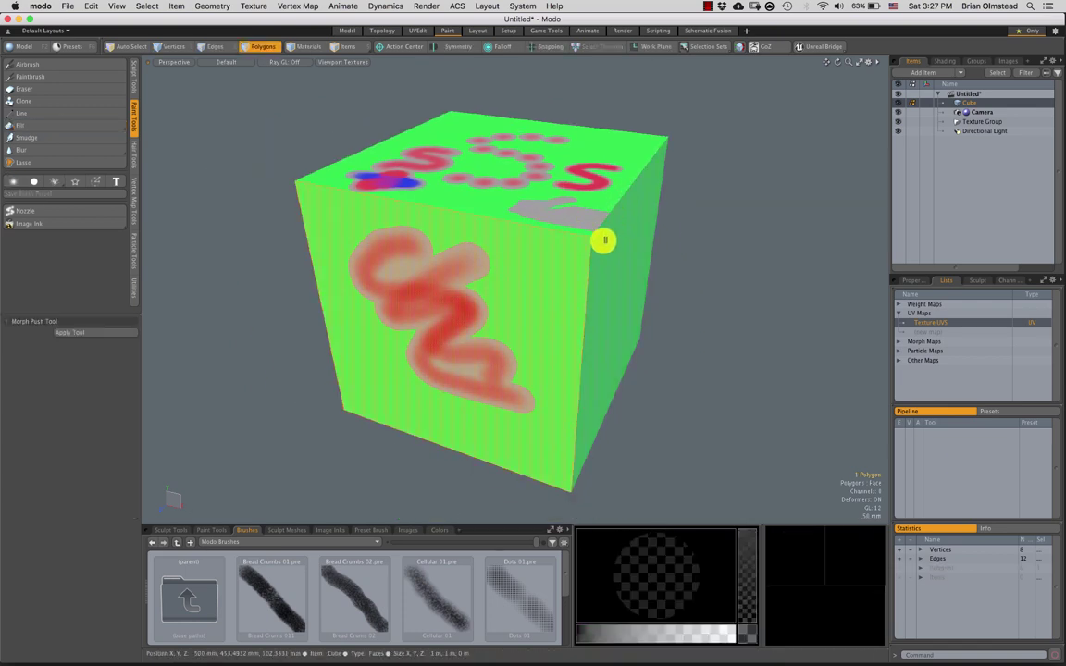
pyautogui.scroll(-3, 574, 247)
pyautogui.moveTo(682, 182)
pyautogui.mouseDown(button='right')
pyautogui.moveTo(735, 364)
pyautogui.moveTo(712, 271)
pyautogui.mouseUp(button='right')
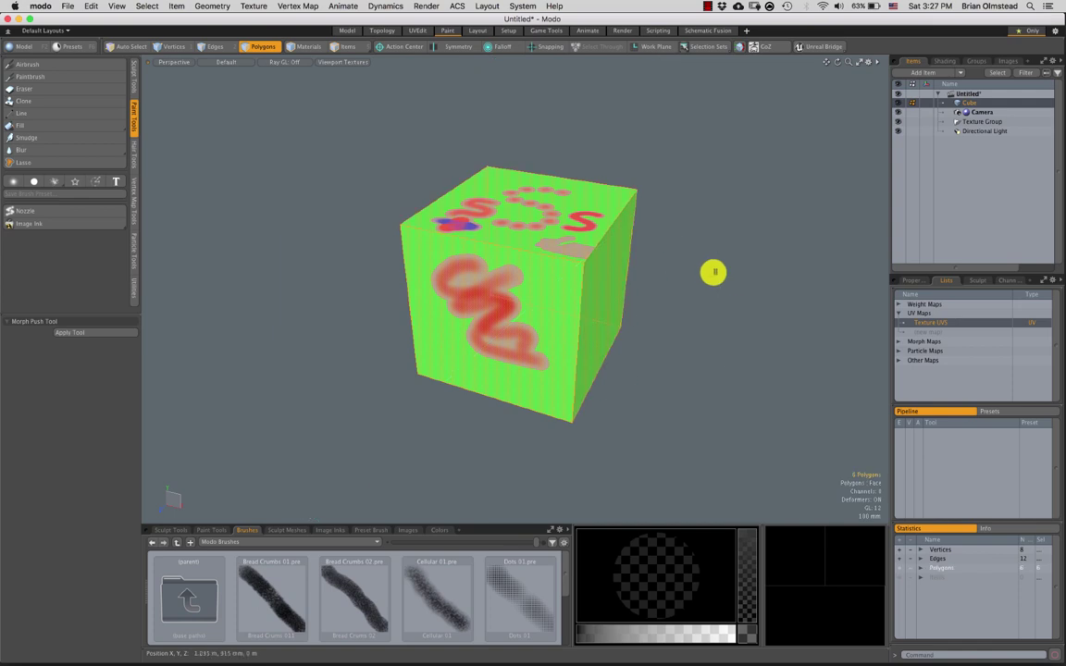
pyautogui.press('Delete')
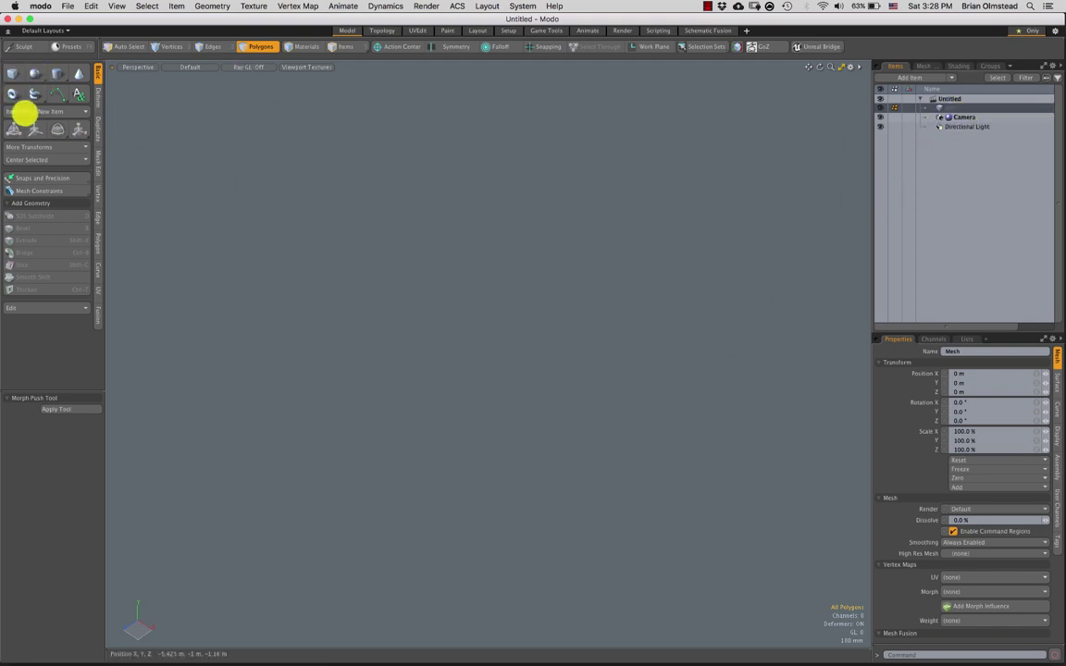
# Add a 1 m cube at the origin of the new empty scene.
pyautogui.press('shift')
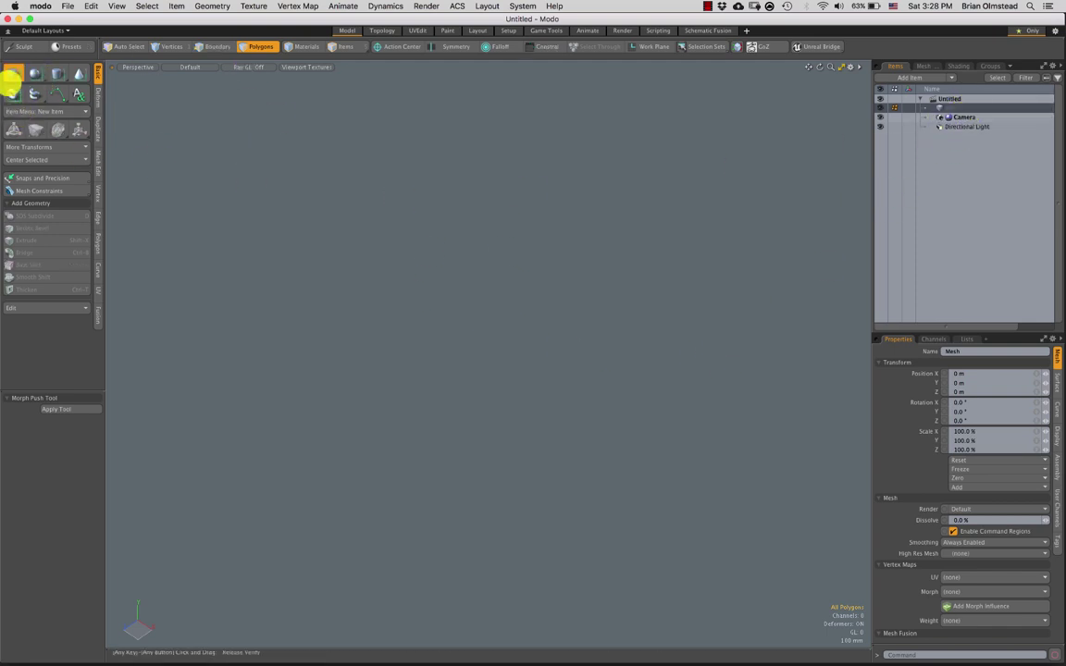
pyautogui.keyDown('ctrl'); pyautogui.click(11, 76); pyautogui.keyUp('ctrl')
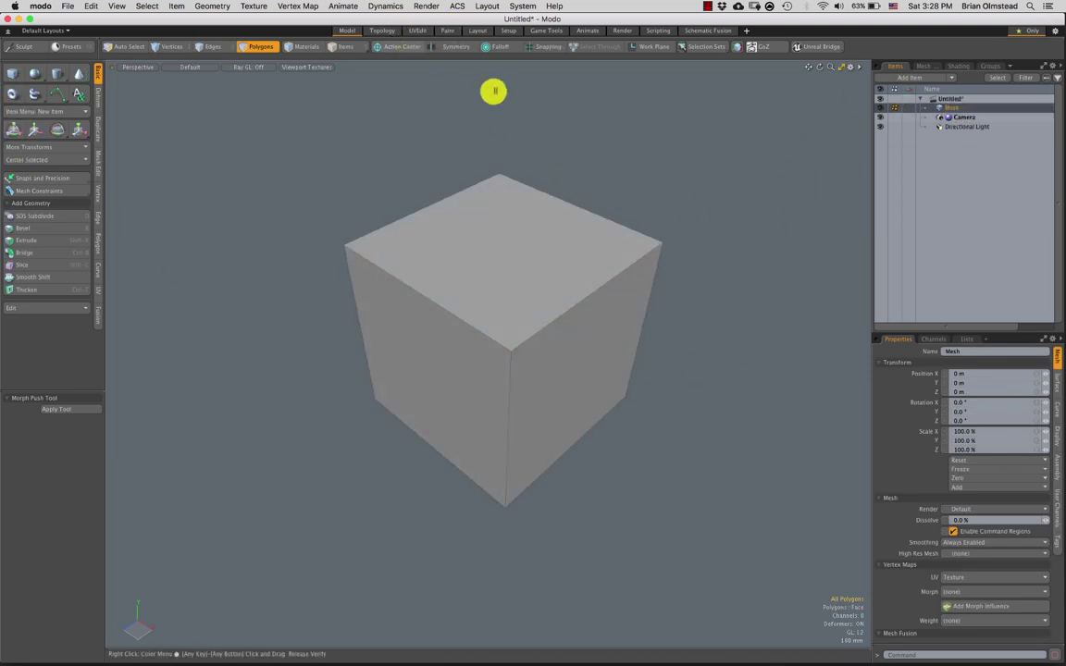
pyautogui.scroll(-2, 555, 397)
pyautogui.keyDown('alt'); pyautogui.moveTo(566, 366); pyautogui.dragTo(566, 206); pyautogui.keyUp('alt')
pyautogui.moveTo(555, 176)
pyautogui.mouseDown(button='right')
pyautogui.moveTo(164, 411)
pyautogui.moveTo(666, 233)
pyautogui.moveTo(656, 237)
pyautogui.mouseUp(button='right')
pyautogui.click(659, 302)
pyautogui.keyDown('alt'); pyautogui.moveTo(580, 377); pyautogui.dragTo(619, 227); pyautogui.keyUp('alt')
pyautogui.scroll(2, 495, 308)
pyautogui.moveTo(653, 189)
pyautogui.mouseDown(button='right')
pyautogui.moveTo(404, 530)
pyautogui.moveTo(669, 304)
pyautogui.mouseUp(button='right')
pyautogui.doubleClick(553, 339)
pyautogui.scroll(5, 568, 400)
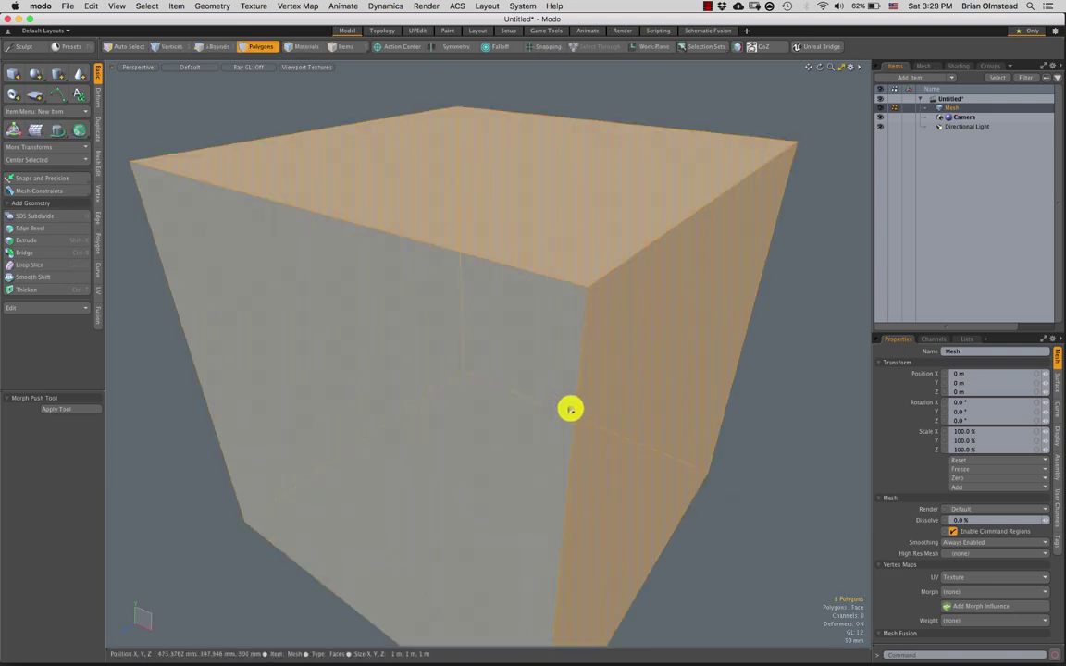
pyautogui.scroll(-2, 570, 405)
pyautogui.keyDown('alt'); pyautogui.moveTo(569, 403); pyautogui.dragTo(544, 390); pyautogui.keyUp('alt')
pyautogui.scroll(-5, 545, 390)
pyautogui.click(650, 295)
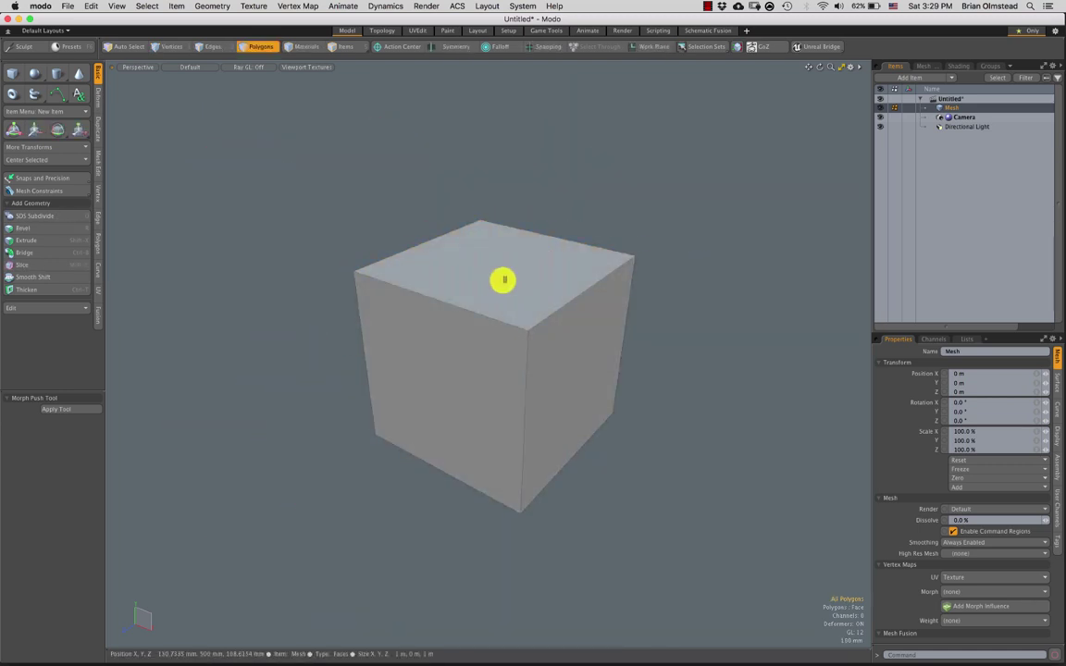
# Select the cube's UV border edges and unwrap the cube with the Conformal method.
pyautogui.click(416, 30)
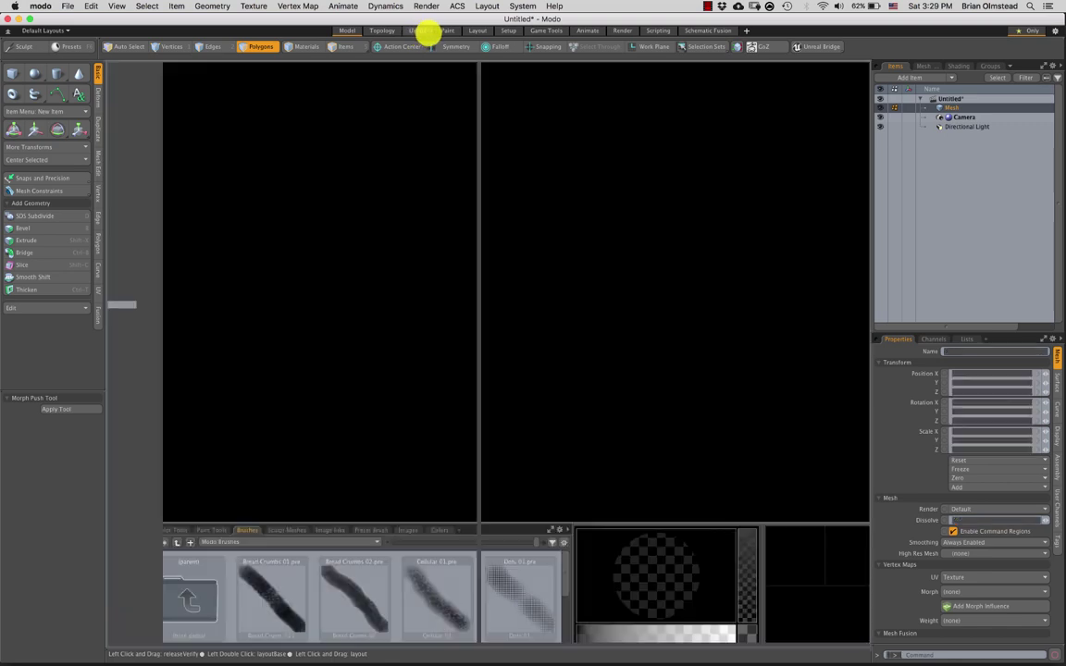
pyautogui.press('2')
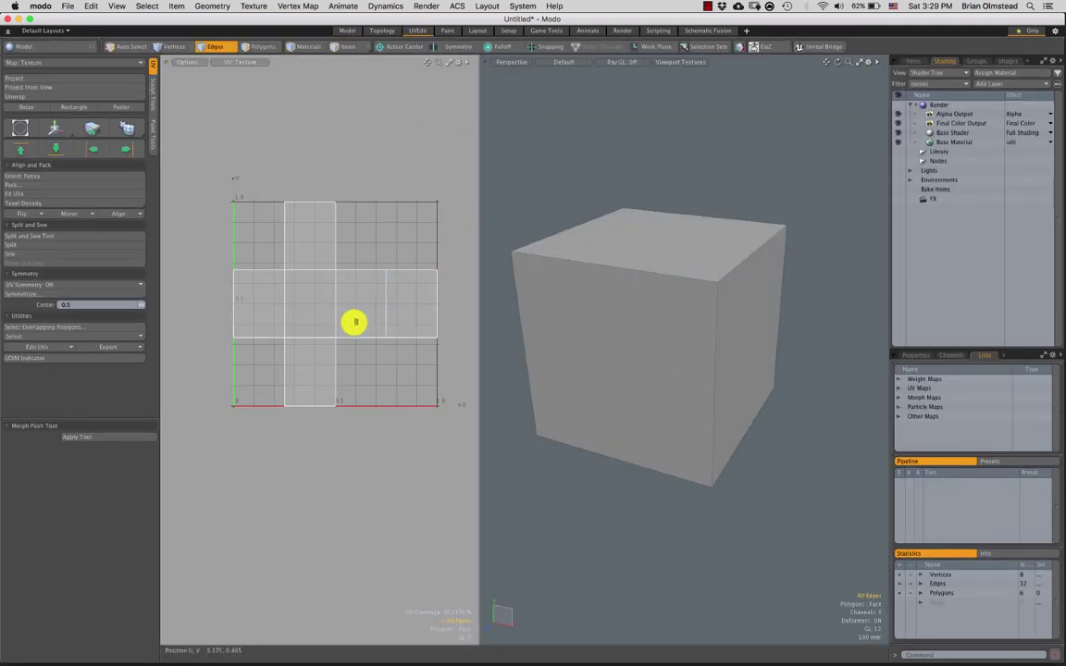
pyautogui.click(25, 339)
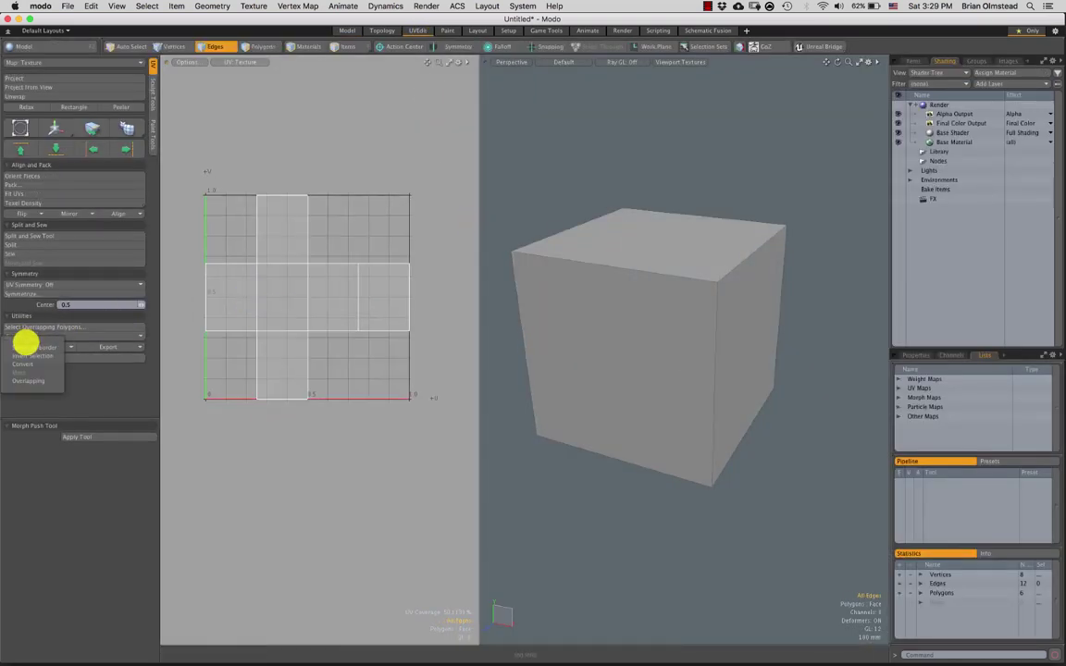
pyautogui.click(29, 348)
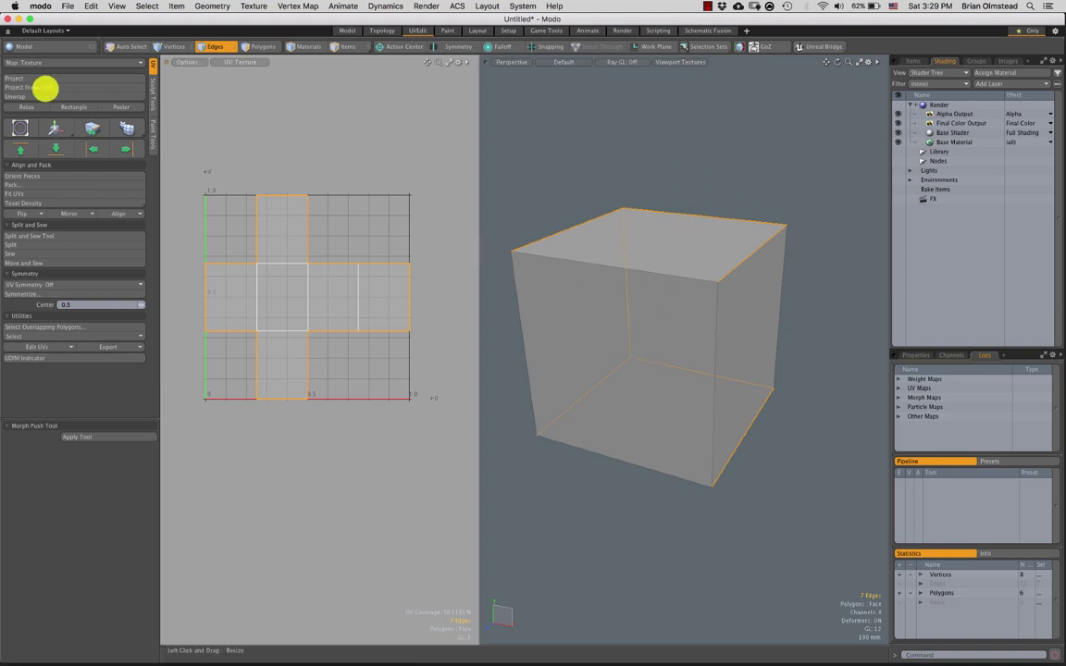
pyautogui.click(12, 95)
pyautogui.click(633, 177)
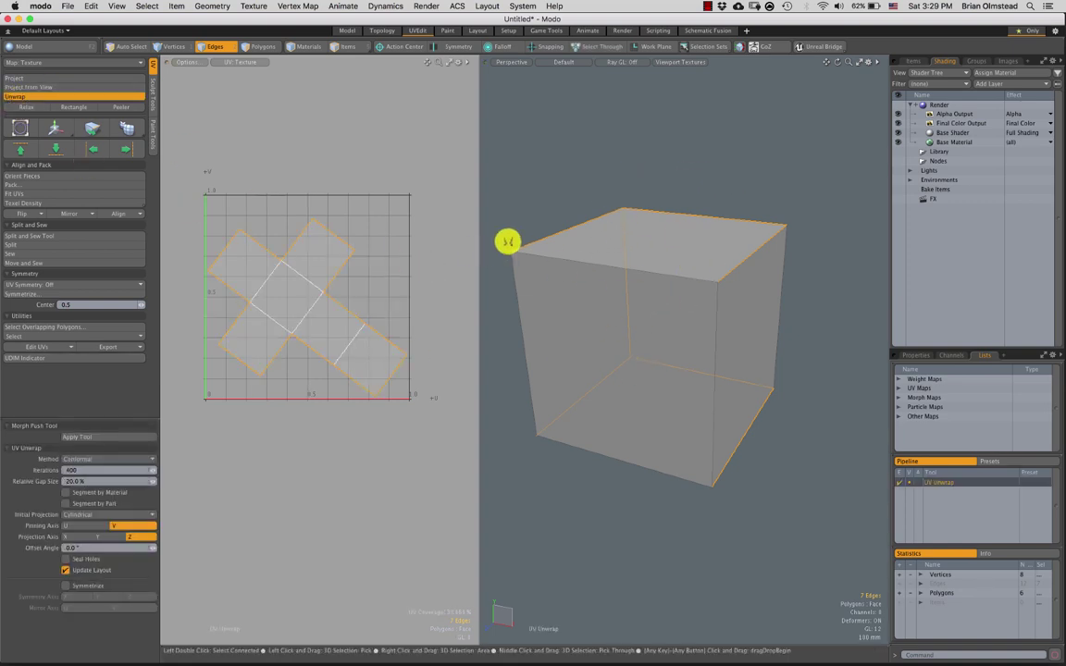
# Rotate the whole unwrapped UV cross upright and fit it inside the 0–1 UV square.
pyautogui.press('3')
pyautogui.doubleClick(300, 307)
pyautogui.press('e')
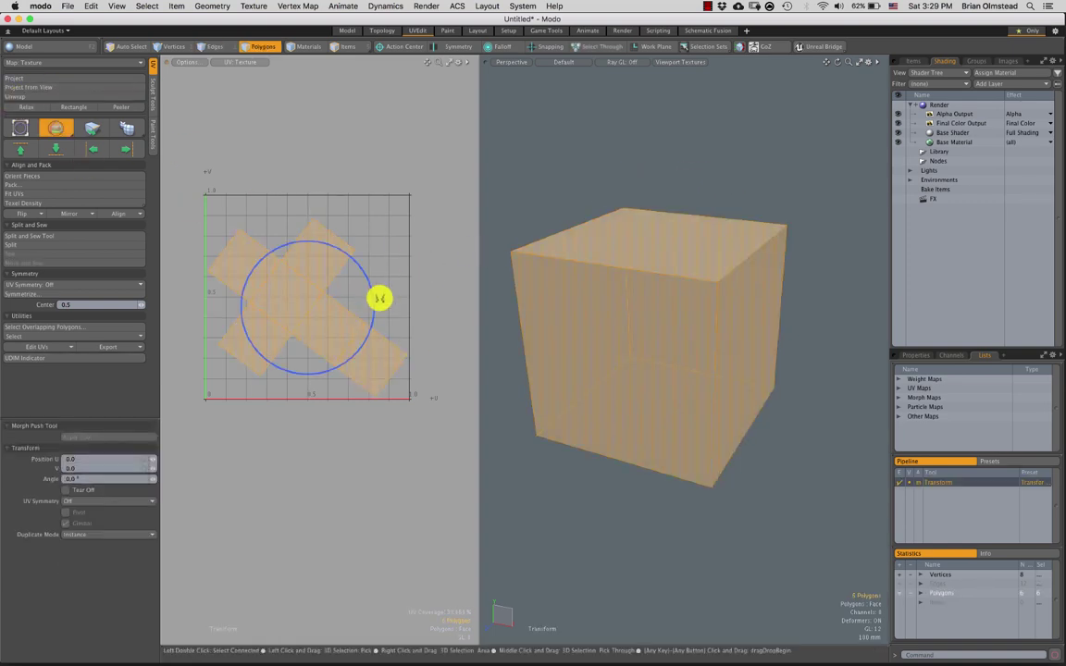
pyautogui.moveTo(374, 302); pyautogui.dragTo(369, 232)
pyautogui.press('r')
pyautogui.press('w')
pyautogui.press('q')
pyautogui.click(366, 243)
pyautogui.scroll(-1, 341, 343)
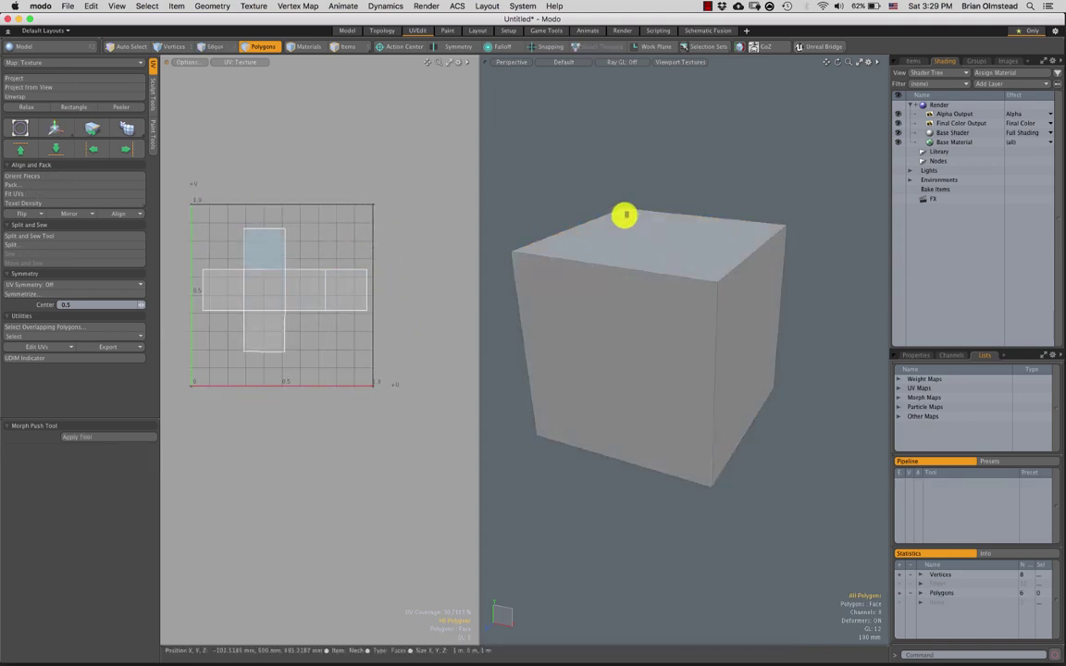
# Rename the mesh item to Cube and bring the Shader Tree back into view.
pyautogui.click(911, 60)
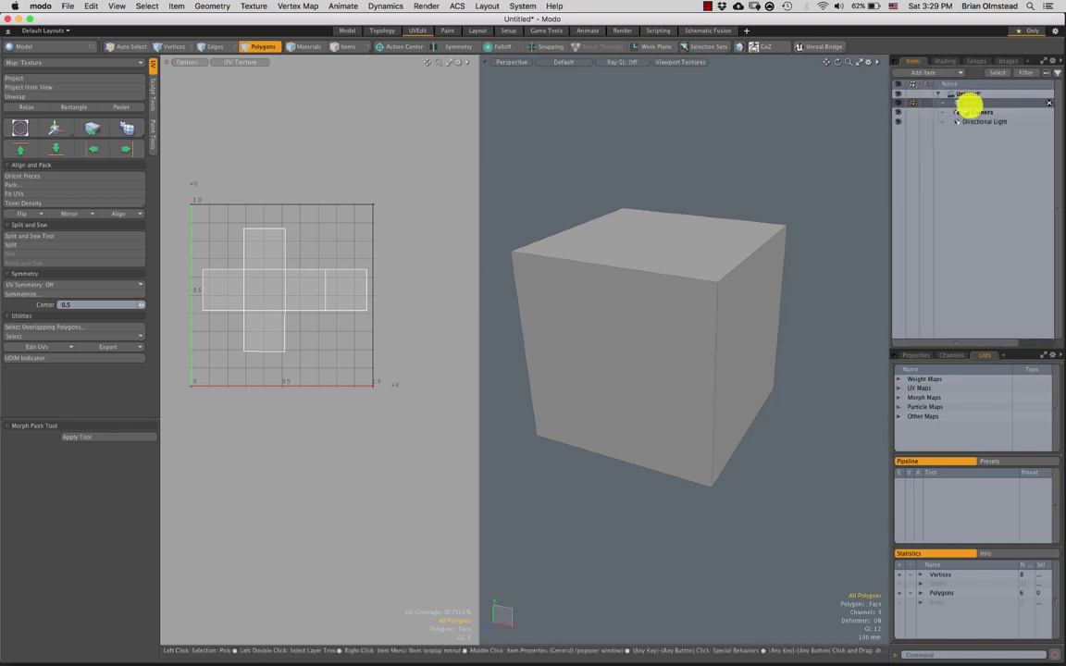
pyautogui.doubleClick(970, 105)
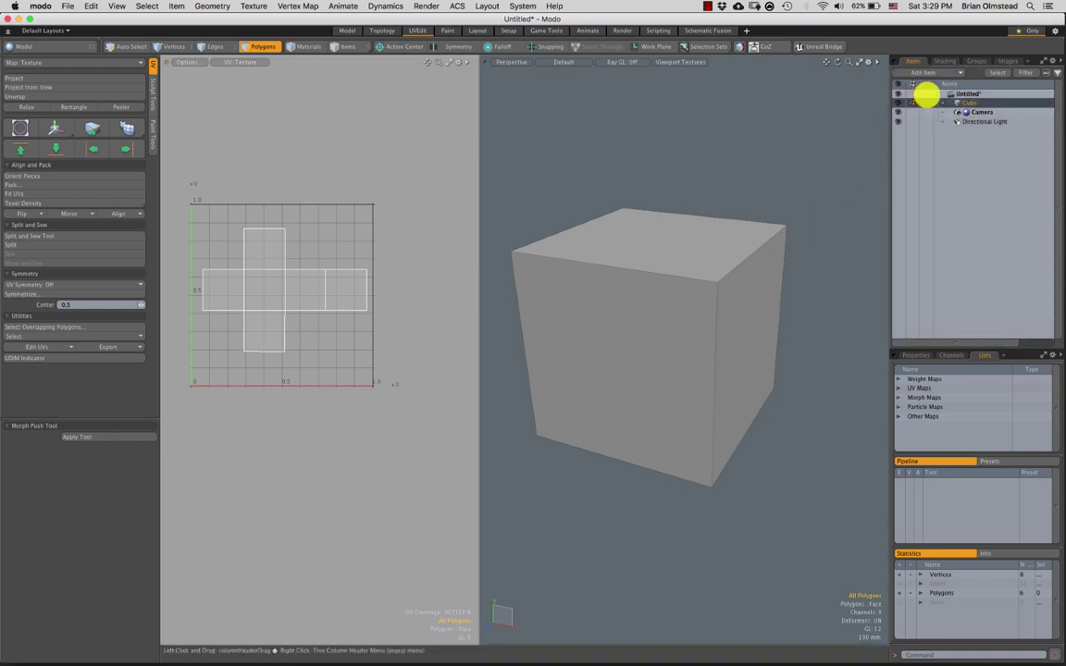
pyautogui.click(937, 62)
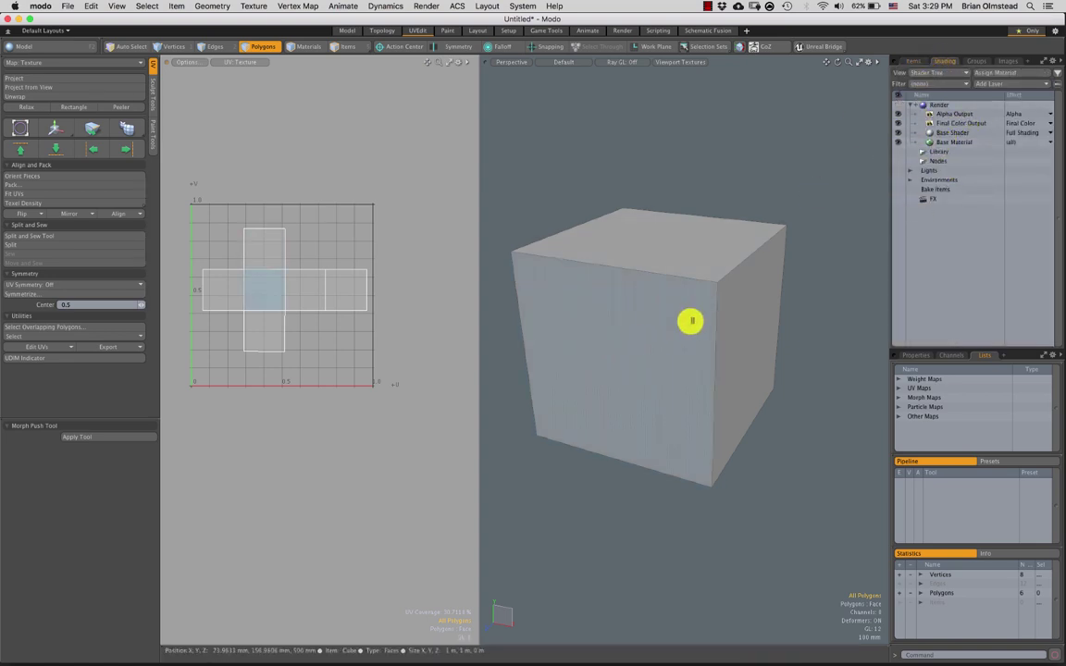
# Assign a new material group named Box_Material to all of the cube's polygons and clear the selection.
pyautogui.moveTo(767, 178)
pyautogui.mouseDown(button='right')
pyautogui.moveTo(868, 469)
pyautogui.moveTo(775, 170)
pyautogui.mouseUp(button='right')
pyautogui.click(746, 180)
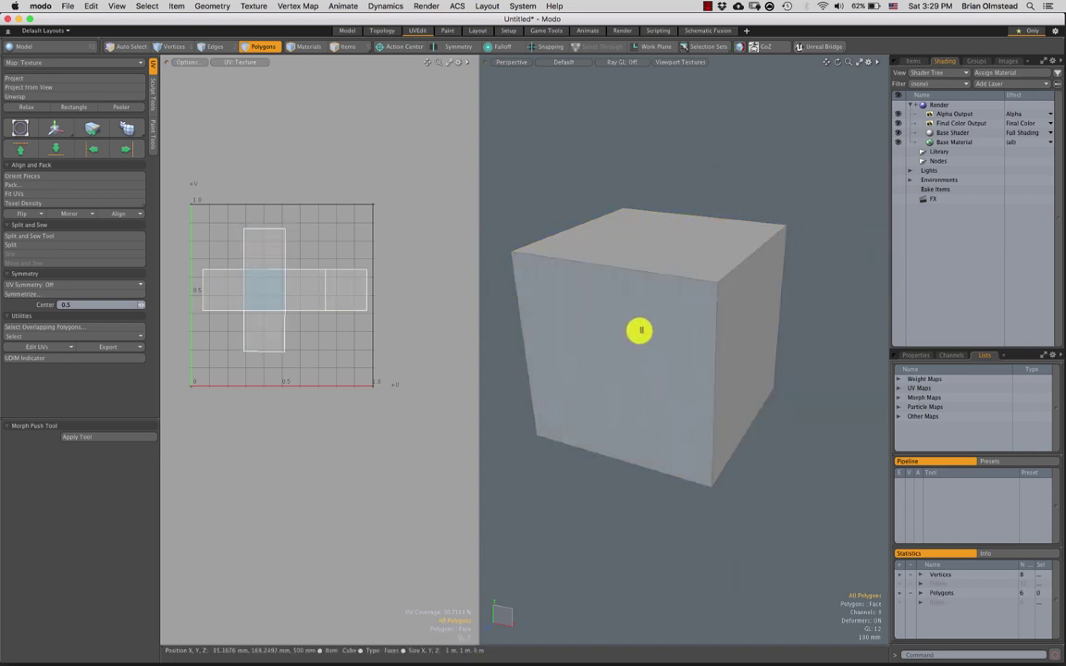
pyautogui.doubleClick(639, 330)
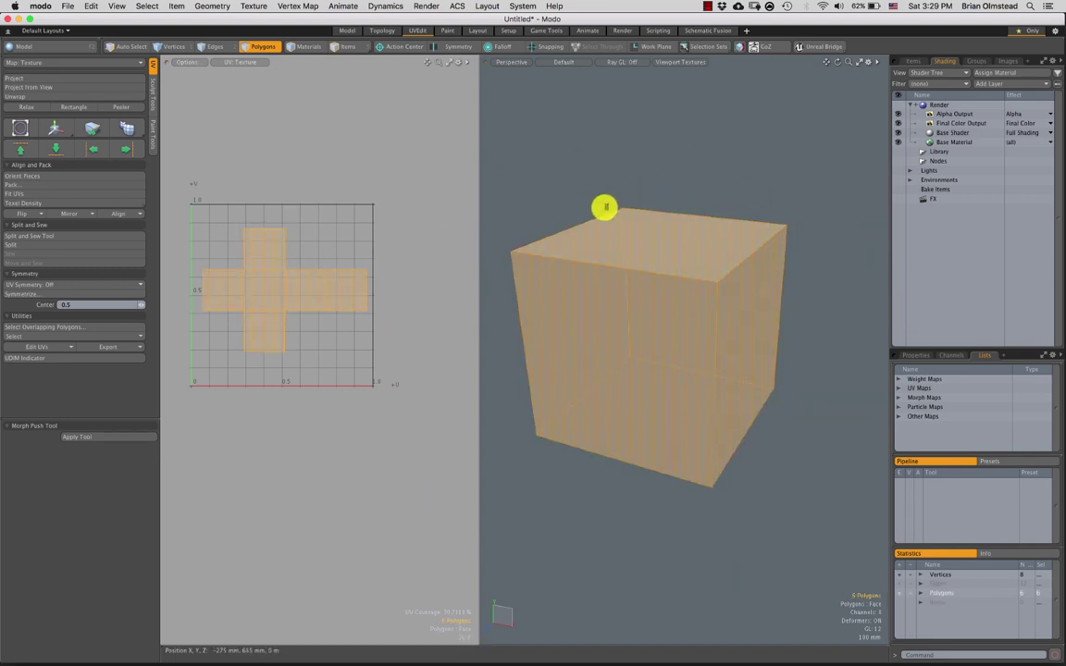
pyautogui.press('m')
pyautogui.click(621, 202)
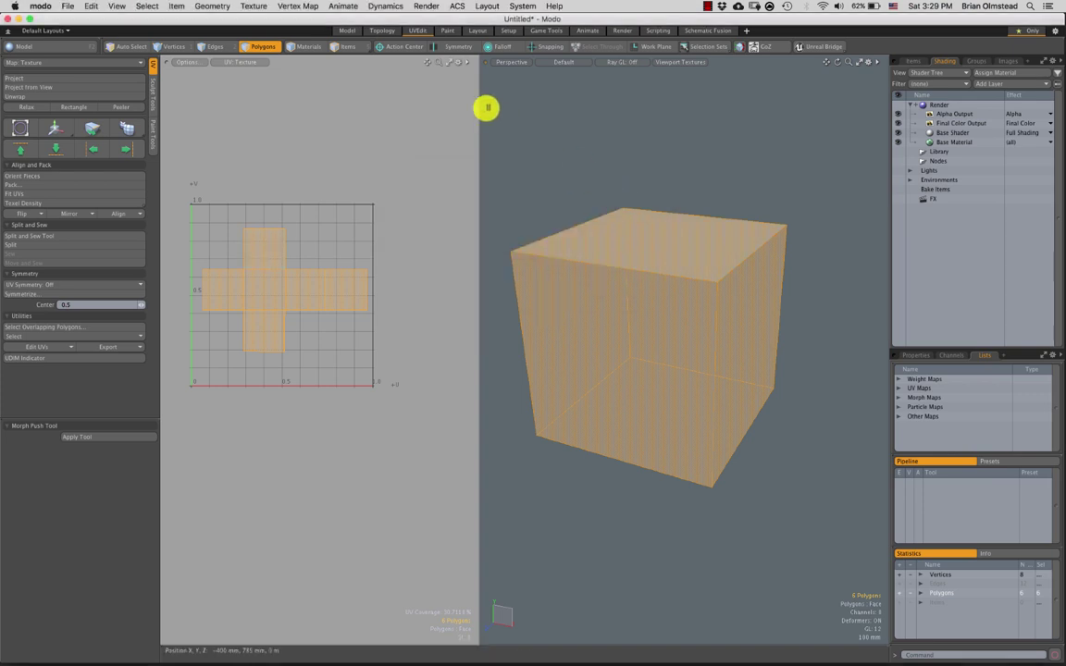
pyautogui.click(254, 6)
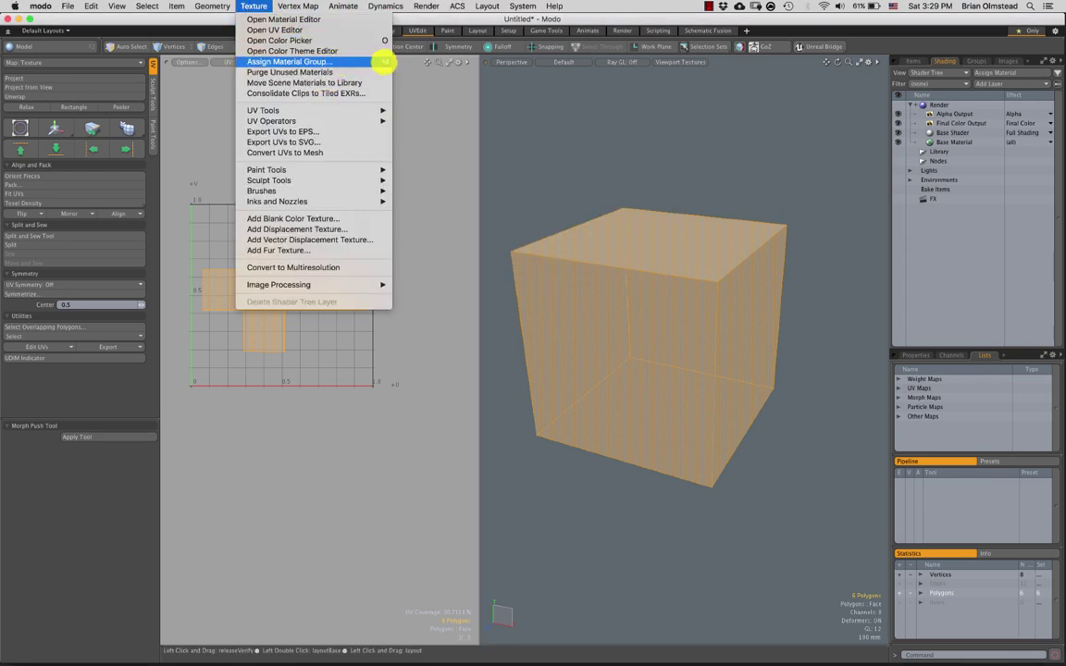
pyautogui.click(384, 62)
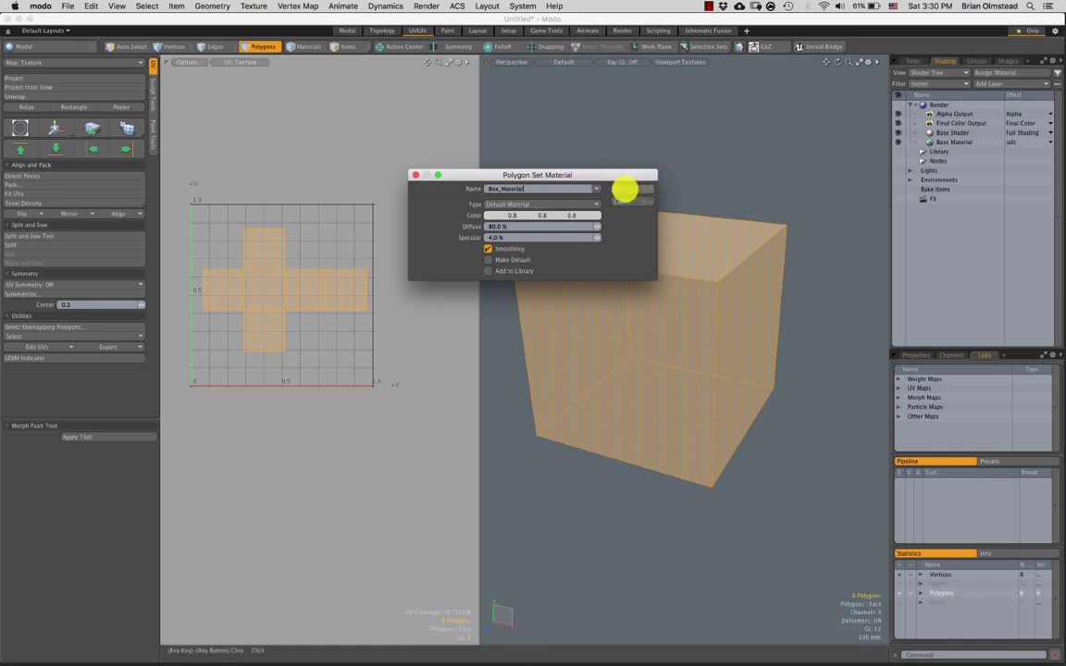
pyautogui.click(629, 189)
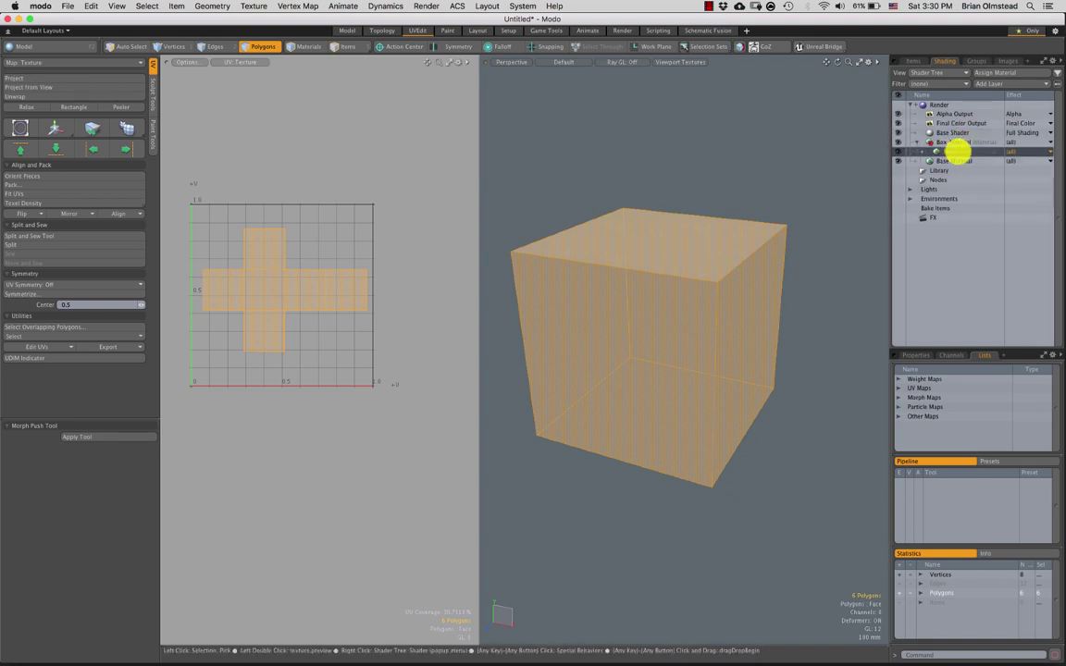
pyautogui.click(784, 171)
pyautogui.keyDown('alt'); pyautogui.moveTo(654, 380); pyautogui.dragTo(741, 267); pyautogui.keyUp('alt')
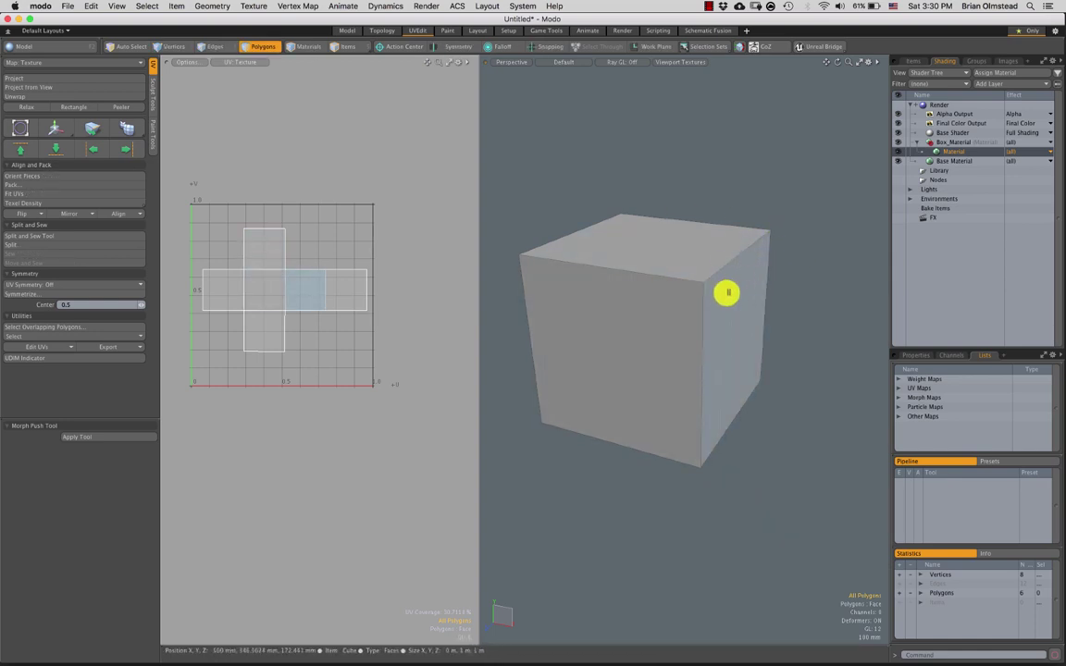
pyautogui.keyDown('alt'); pyautogui.moveTo(675, 354); pyautogui.dragTo(766, 219); pyautogui.keyUp('alt')
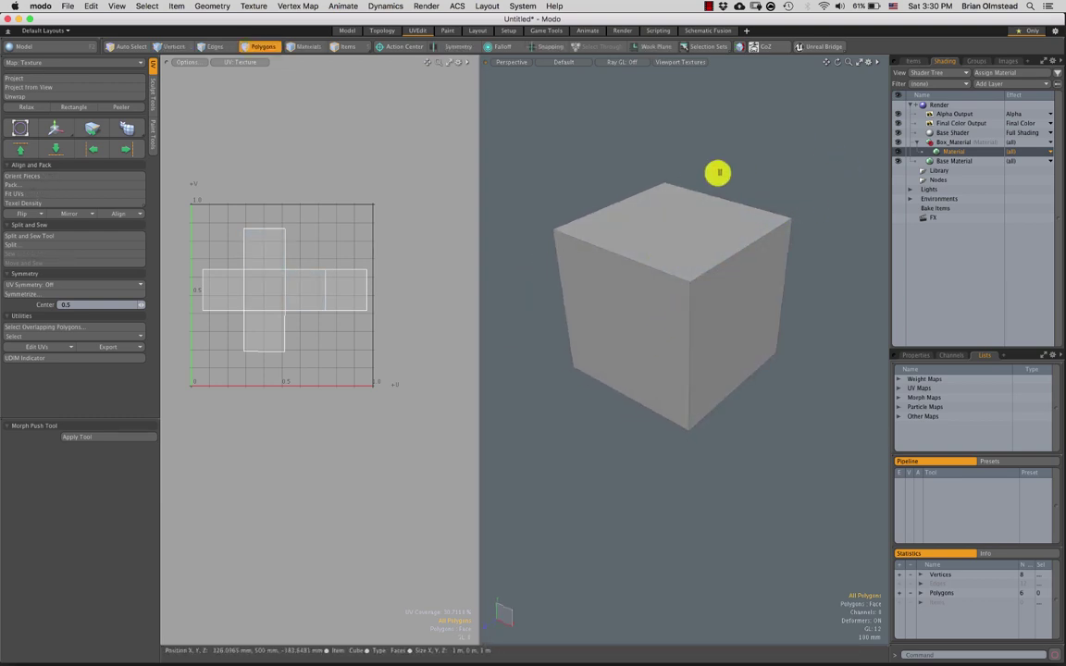
pyautogui.keyDown('alt'); pyautogui.moveTo(718, 173); pyautogui.dragTo(657, 303); pyautogui.keyUp('alt')
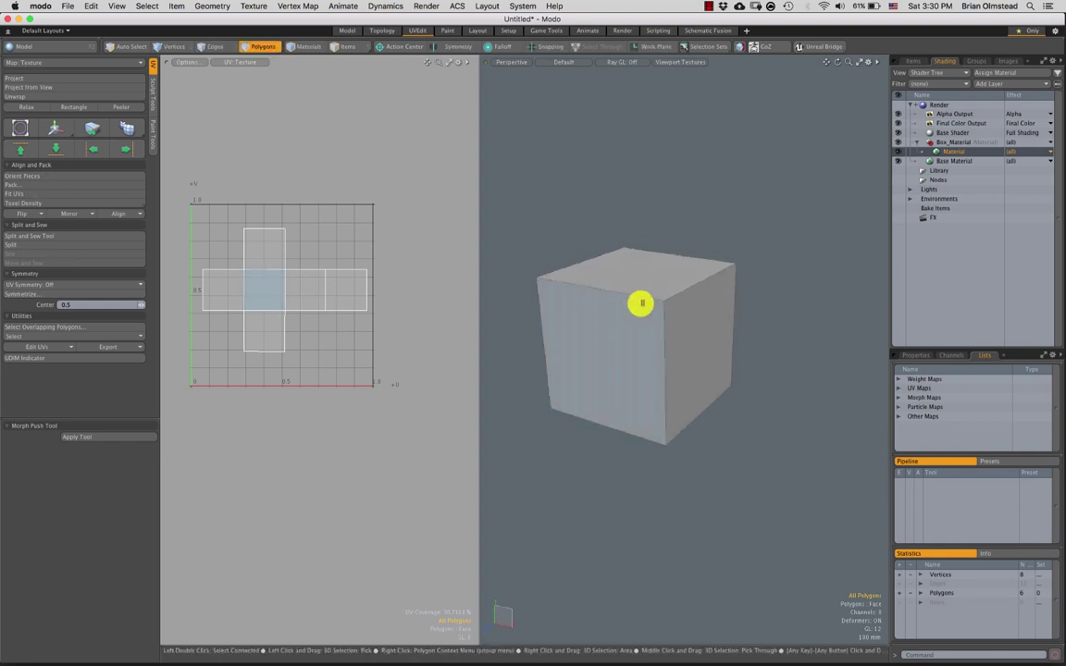
# Inspect Box_Material and its material in the Shader Tree, and check the image clip list.
pyautogui.keyDown('alt'); pyautogui.keyDown('shift'); pyautogui.moveTo(654, 268); pyautogui.dragTo(664, 255); pyautogui.keyUp('shift'); pyautogui.keyUp('alt')
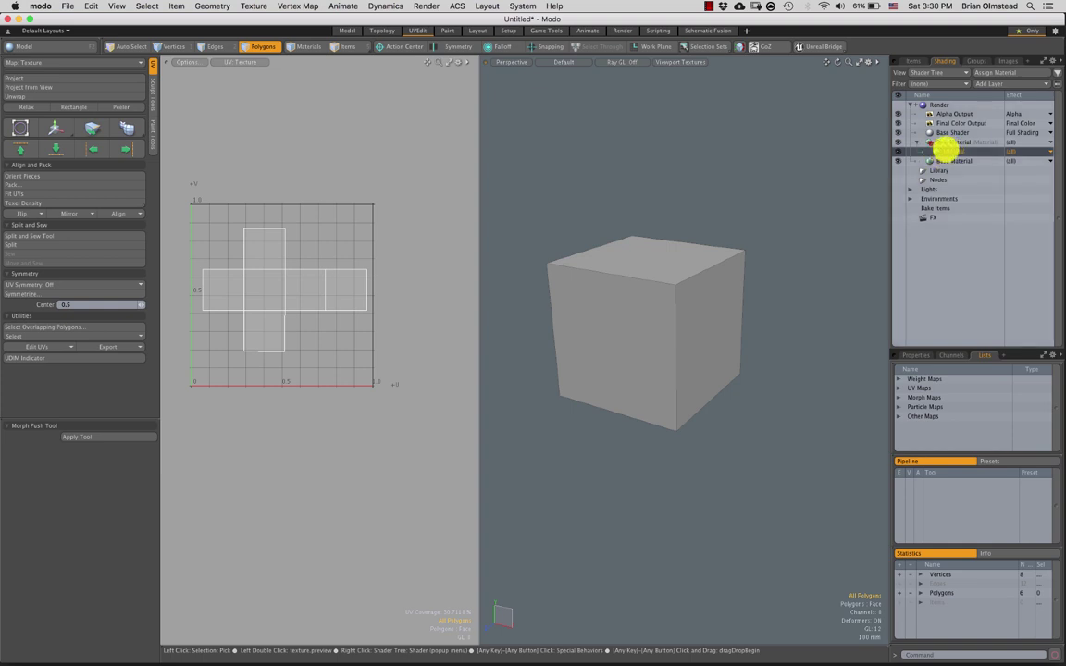
pyautogui.moveTo(955, 143); pyautogui.dragTo(946, 147)
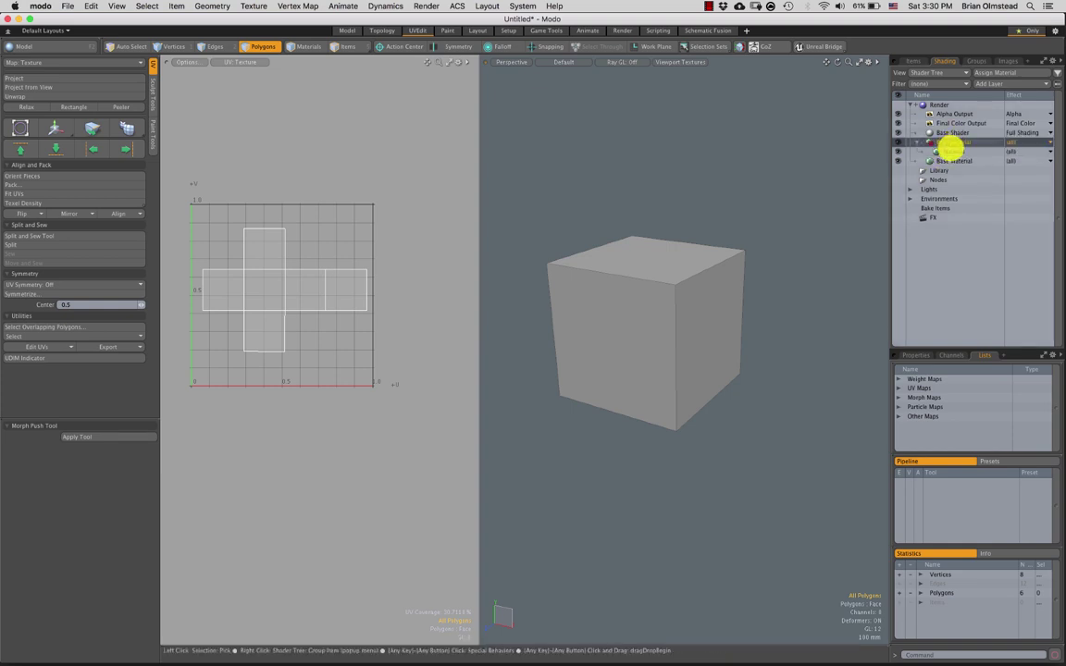
pyautogui.click(954, 151)
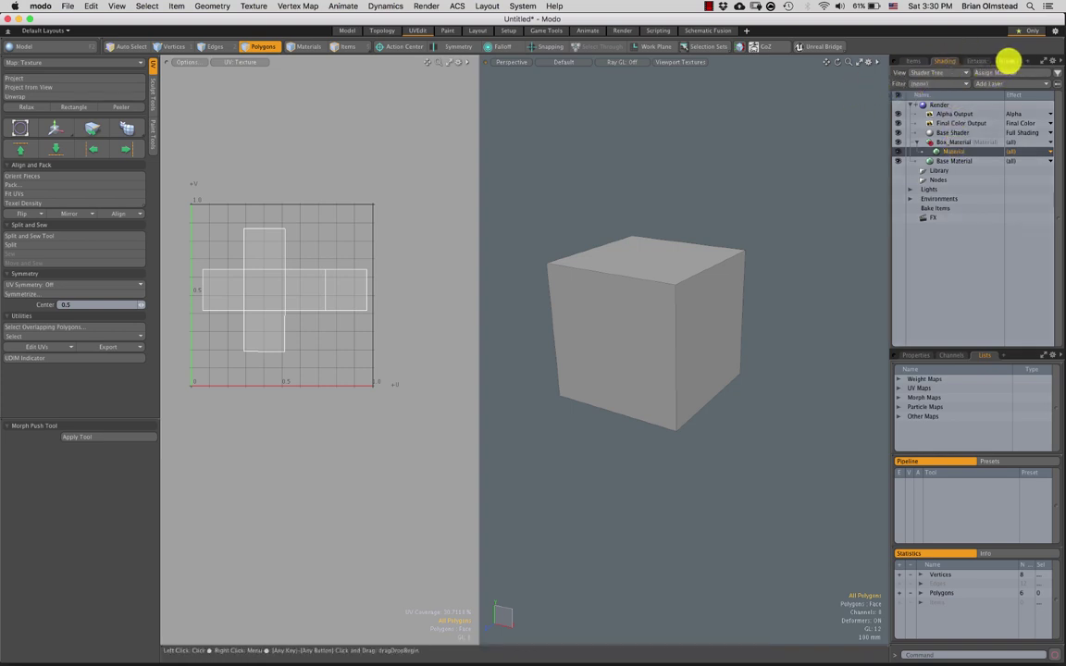
pyautogui.click(1006, 61)
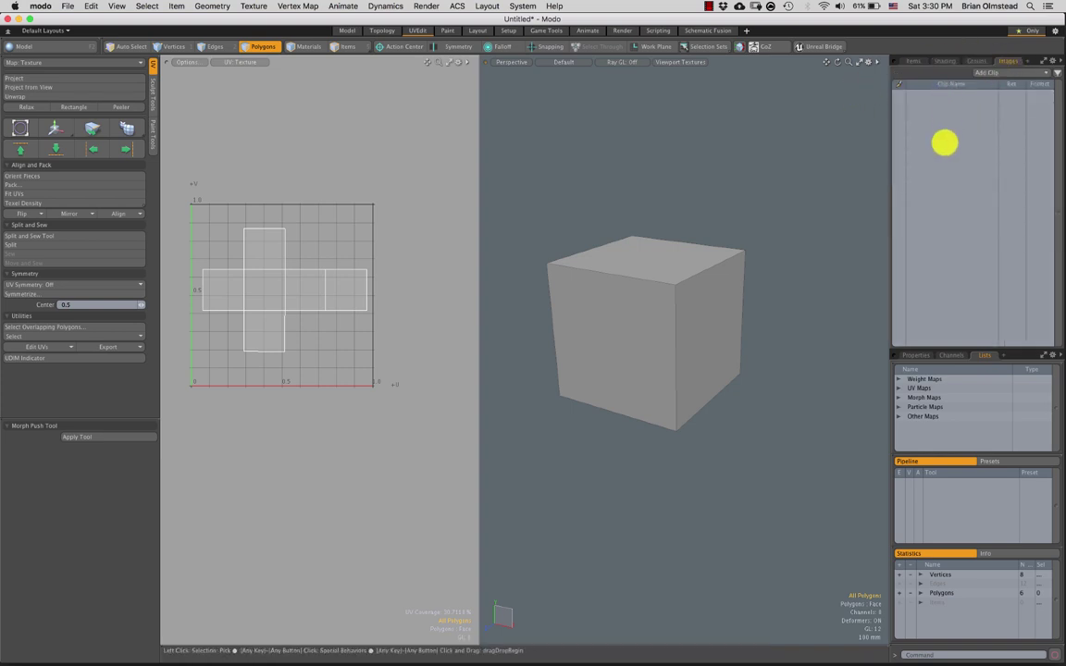
pyautogui.click(945, 60)
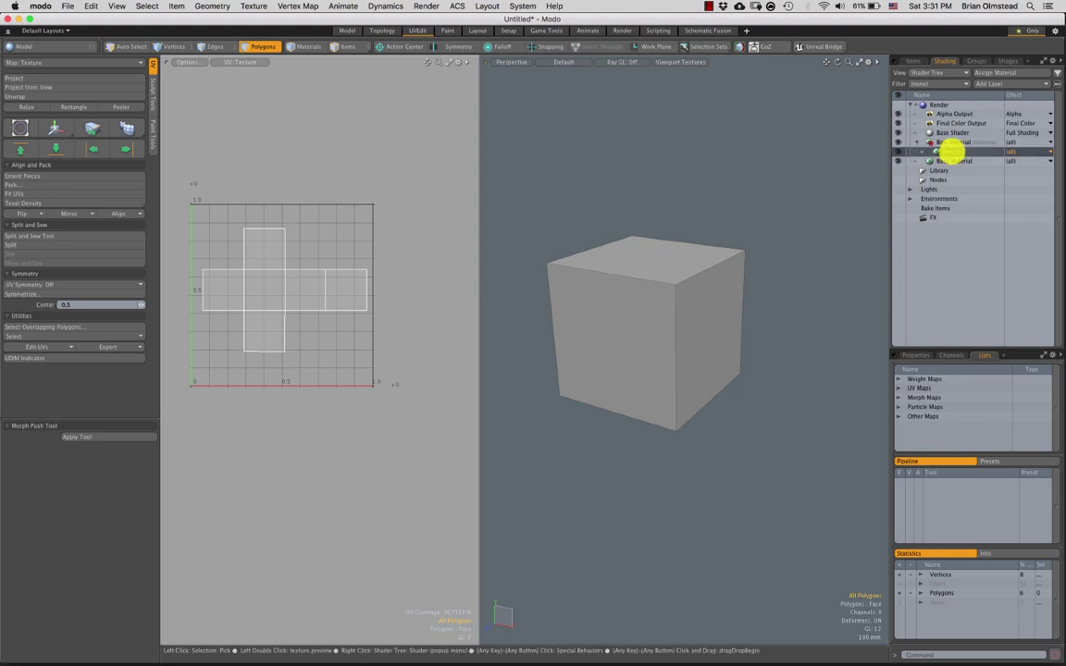
pyautogui.click(1007, 60)
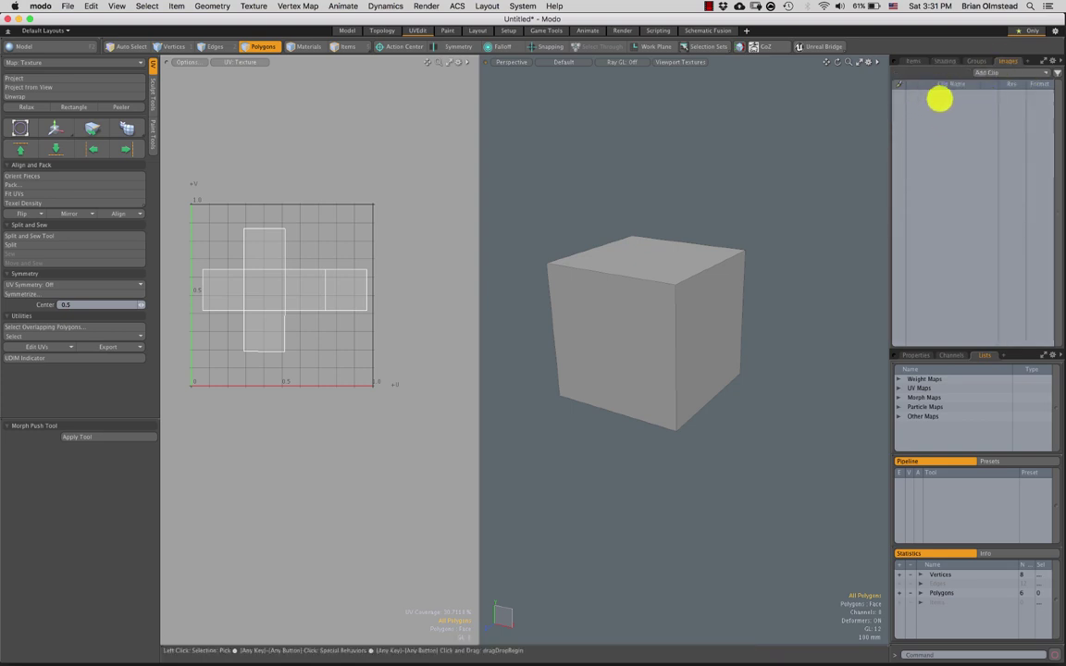
# Switch to the Paint layout, show the image clips, and dab the cube's top face with the Airbrush at size 30.
pyautogui.click(445, 32)
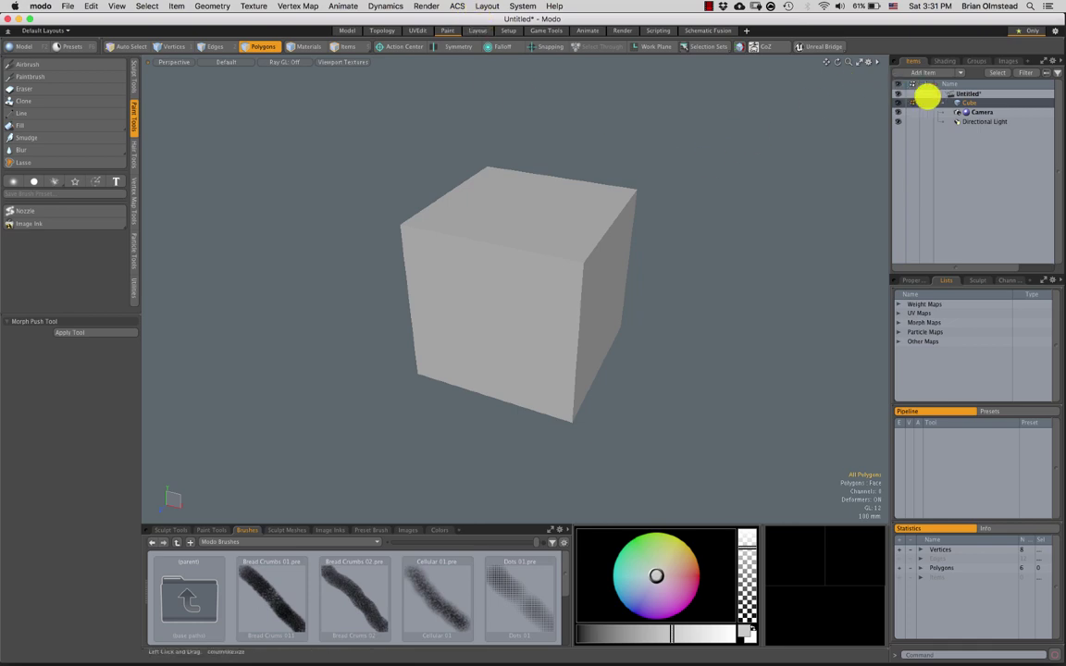
pyautogui.keyDown('alt'); pyautogui.moveTo(680, 267); pyautogui.dragTo(771, 126); pyautogui.keyUp('alt')
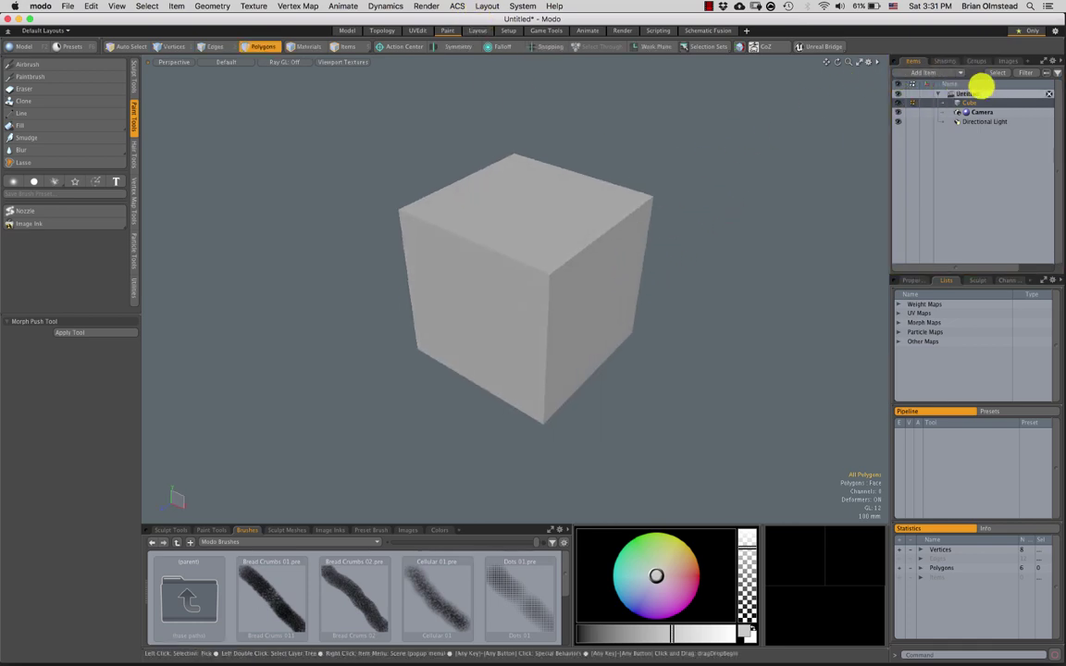
pyautogui.click(1006, 61)
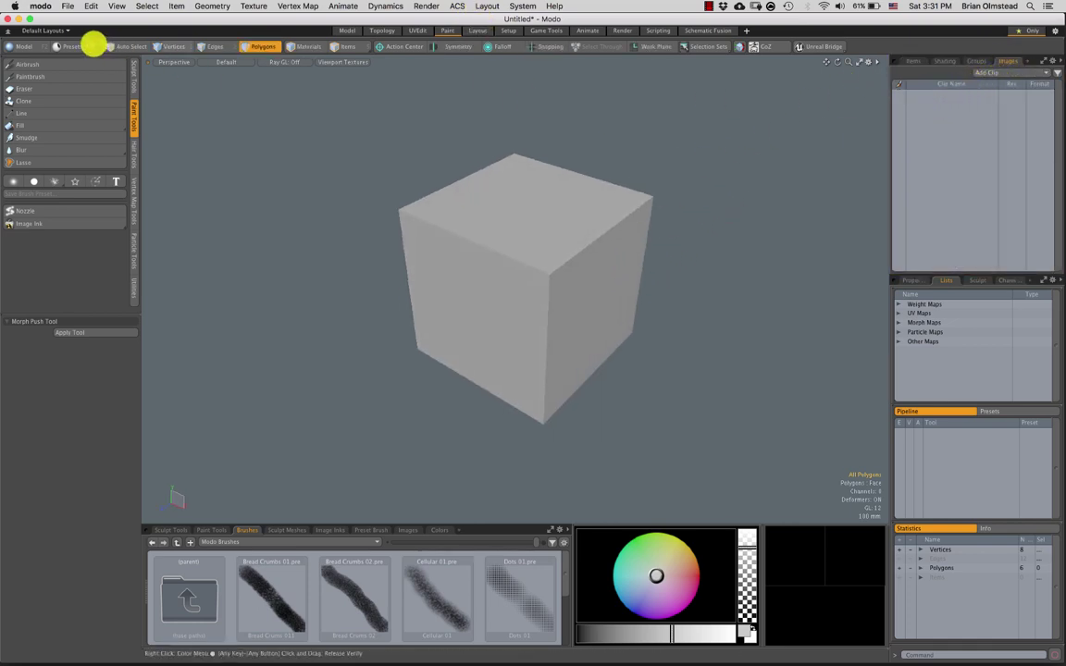
pyautogui.click(28, 63)
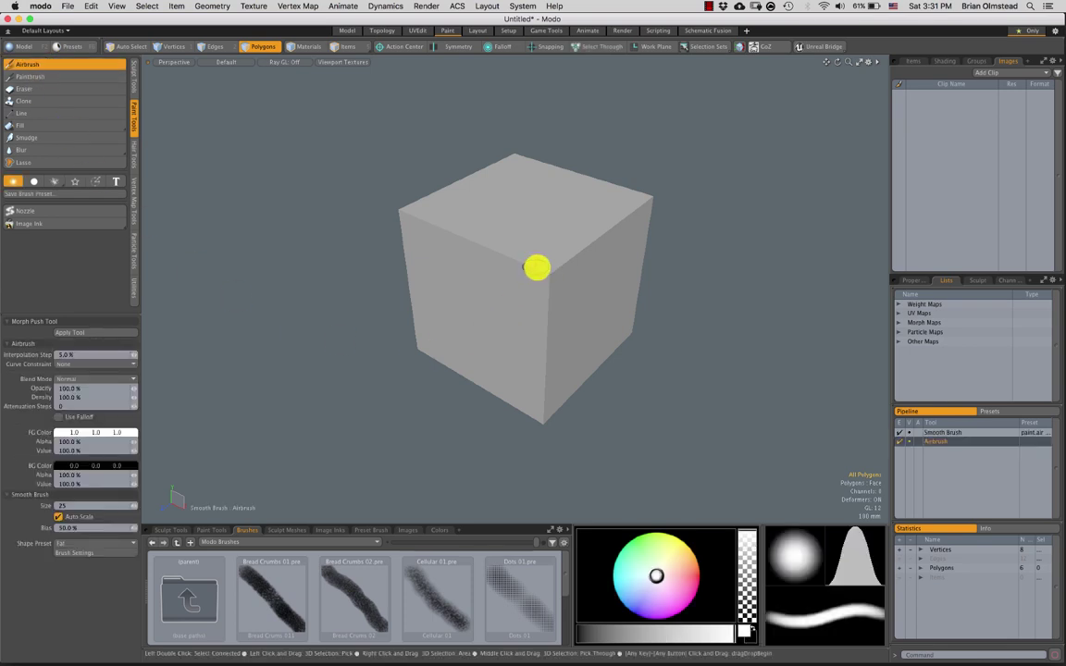
pyautogui.moveTo(519, 234); pyautogui.dragTo(521, 233, button='right')
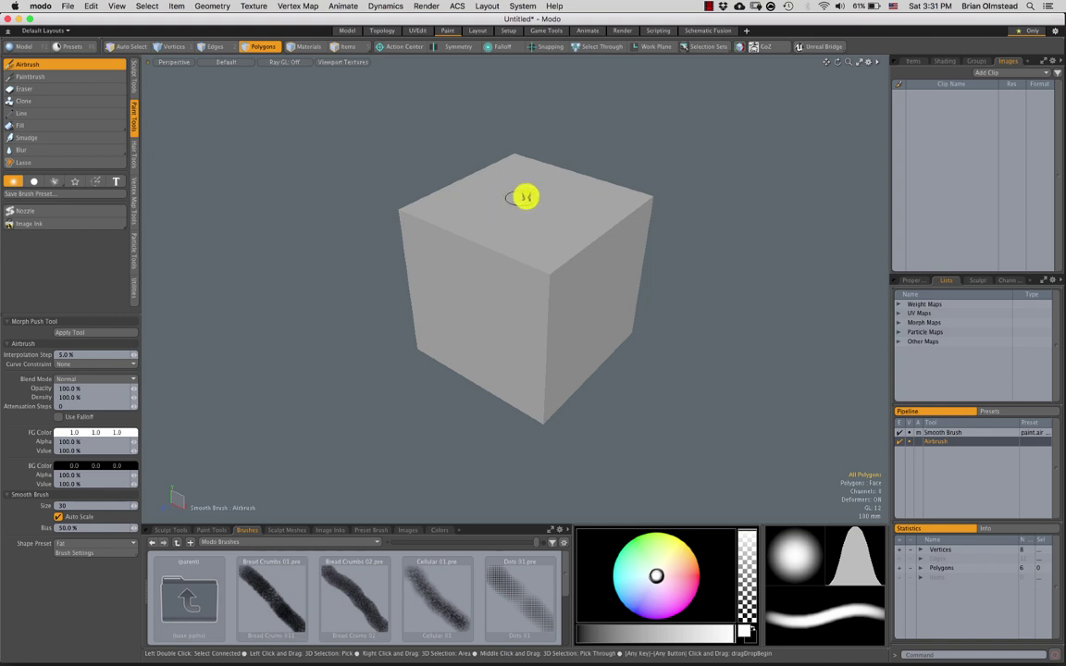
pyautogui.click(513, 217)
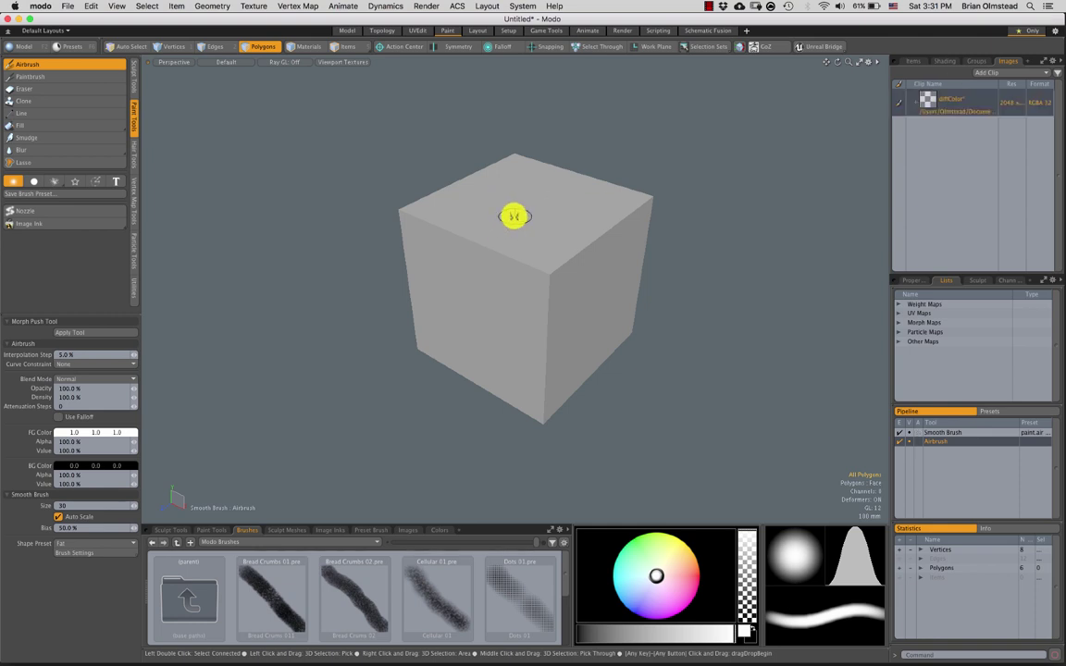
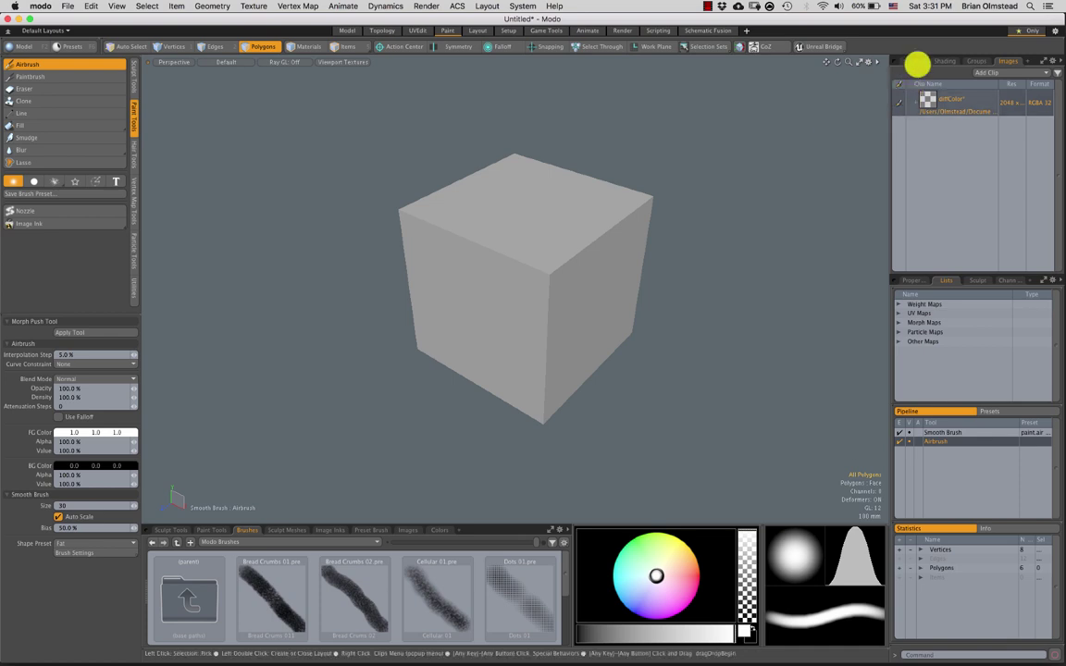
# Examine the new diffuse color texture under Box_Material in the Shader Tree and its clip in the image list.
pyautogui.click(943, 62)
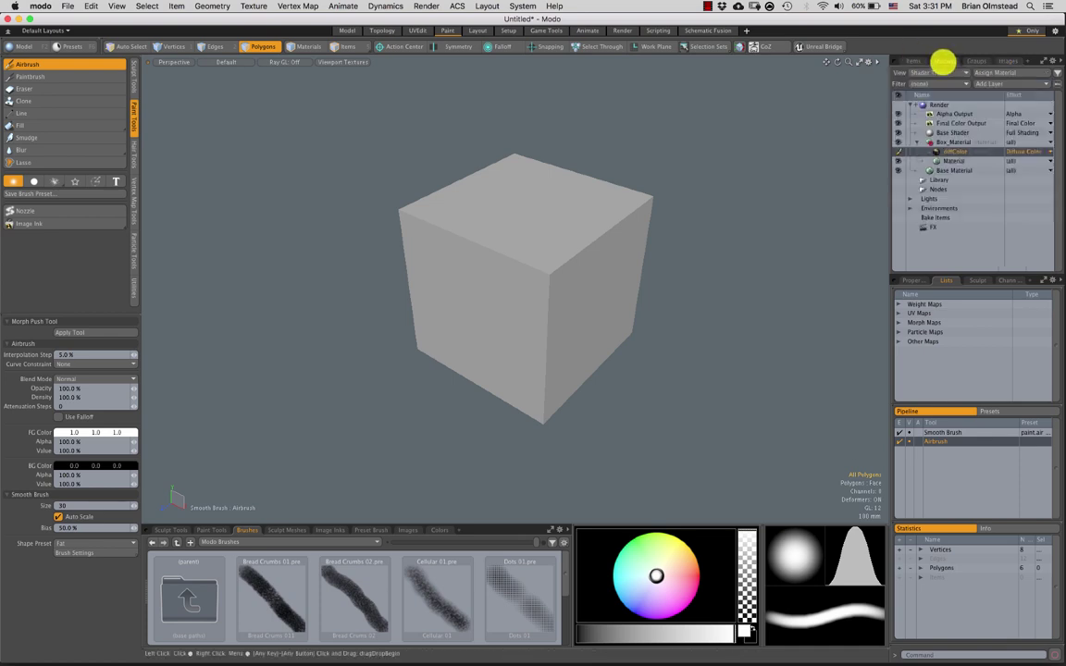
pyautogui.click(951, 159)
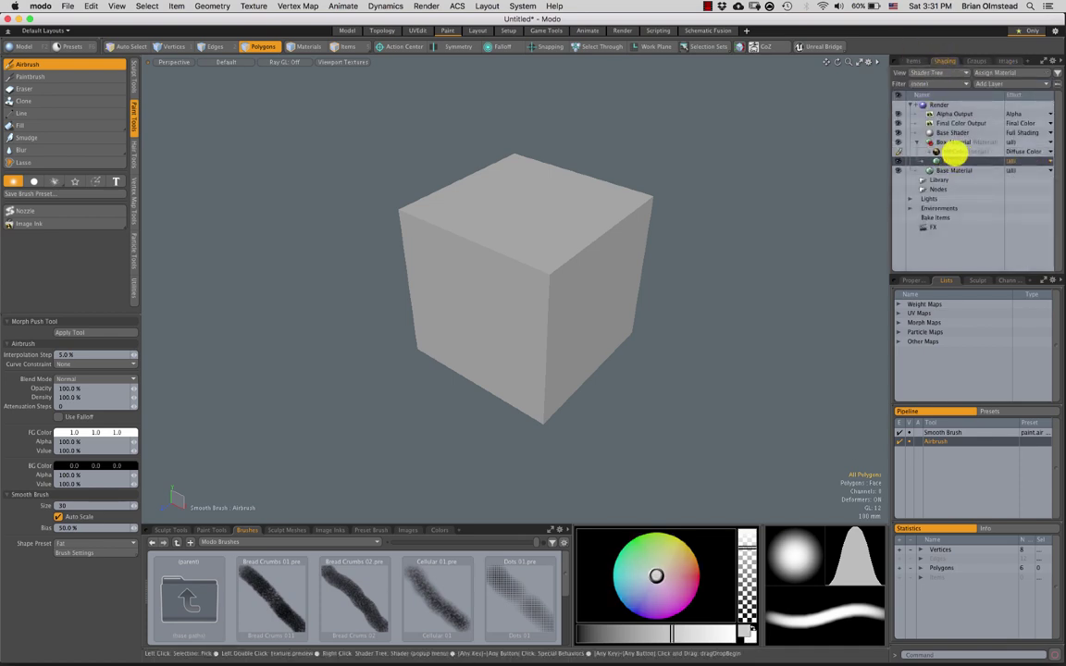
pyautogui.click(944, 153)
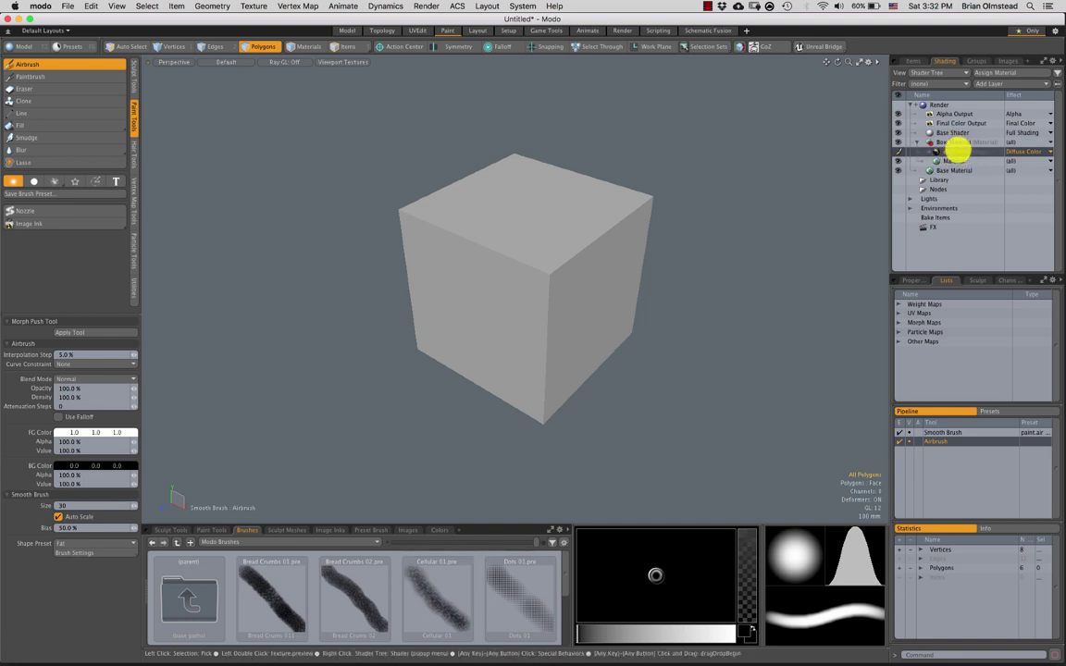
pyautogui.click(1005, 62)
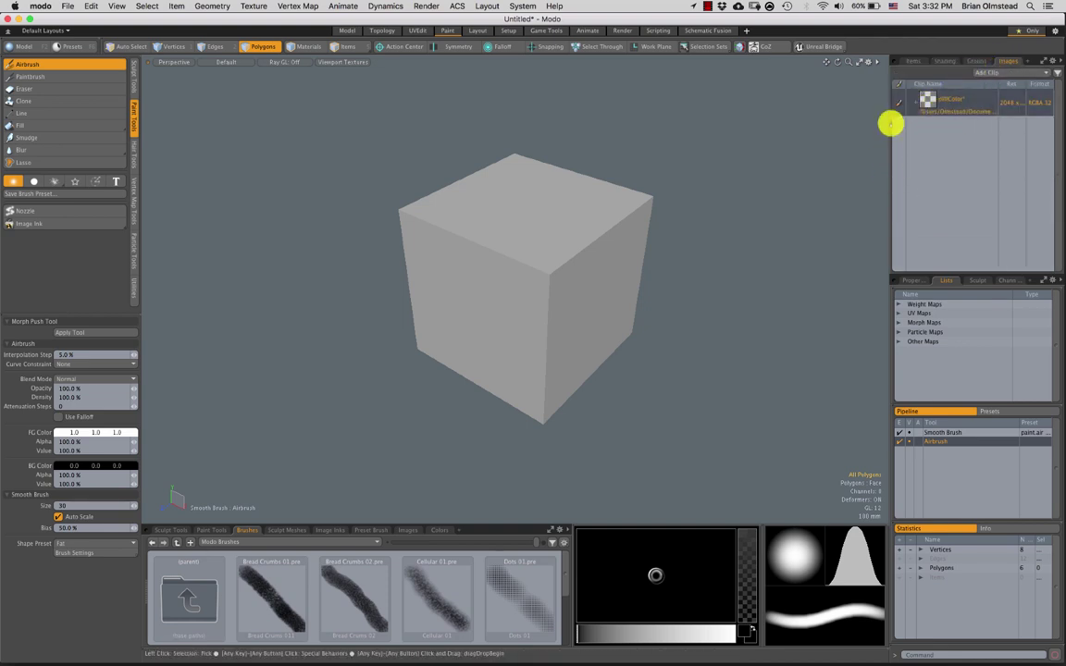
# Widen the image list to read the clip's file path, and locate diffColor.tga in the Documents folder in Finder before returning to Modo.
pyautogui.moveTo(889, 124); pyautogui.dragTo(824, 144)
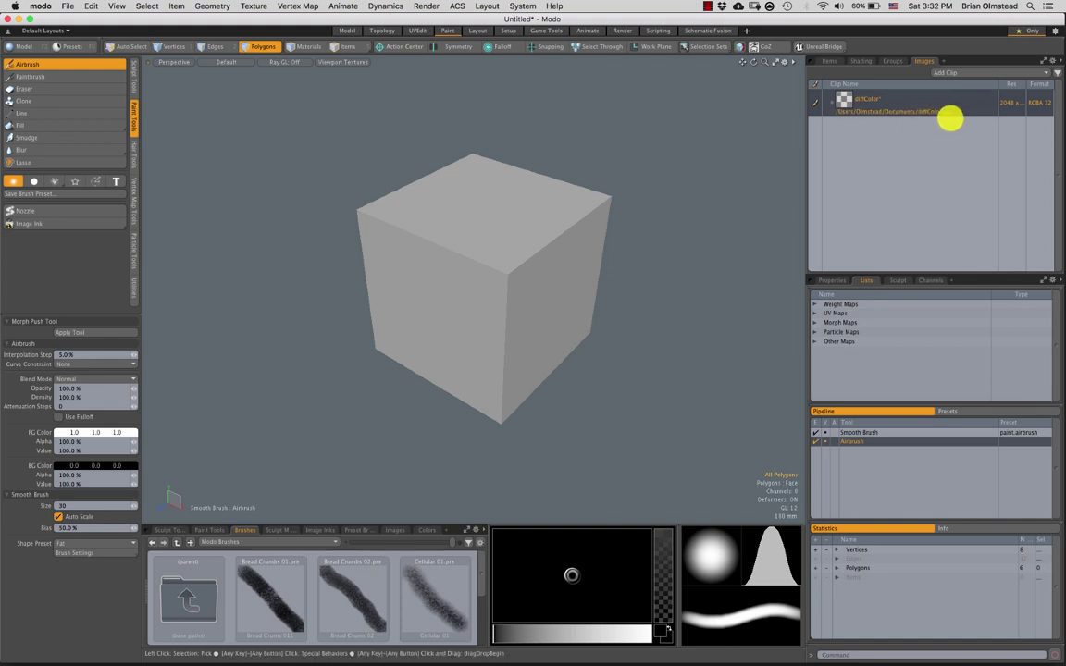
pyautogui.moveTo(55, 17); pyautogui.dragTo(103, 13)
pyautogui.click(14, 53)
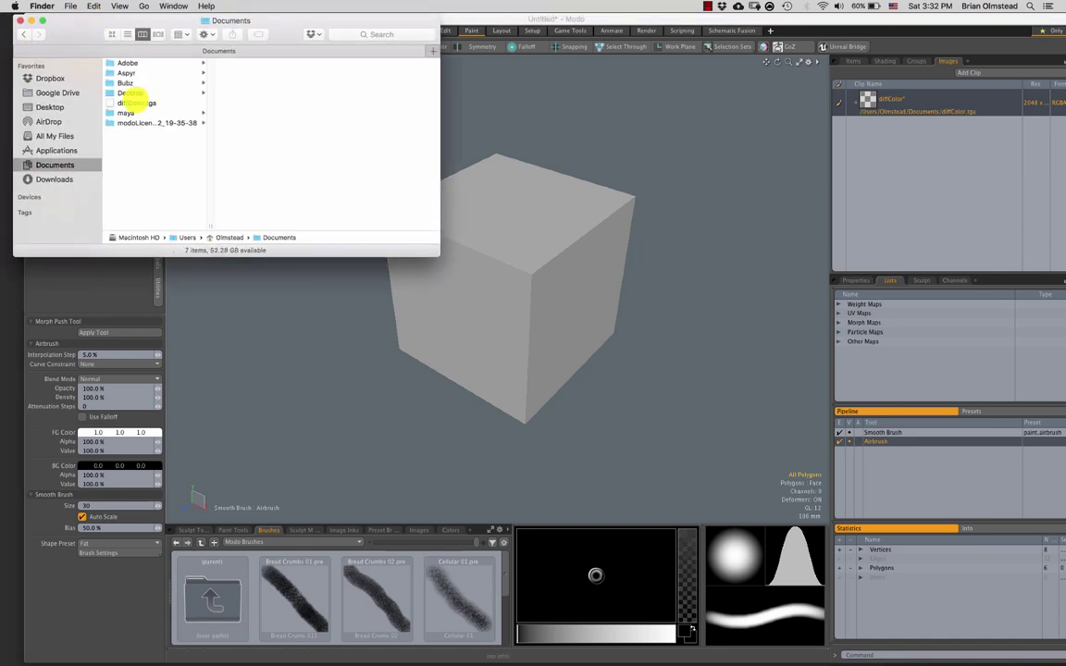
pyautogui.click(135, 103)
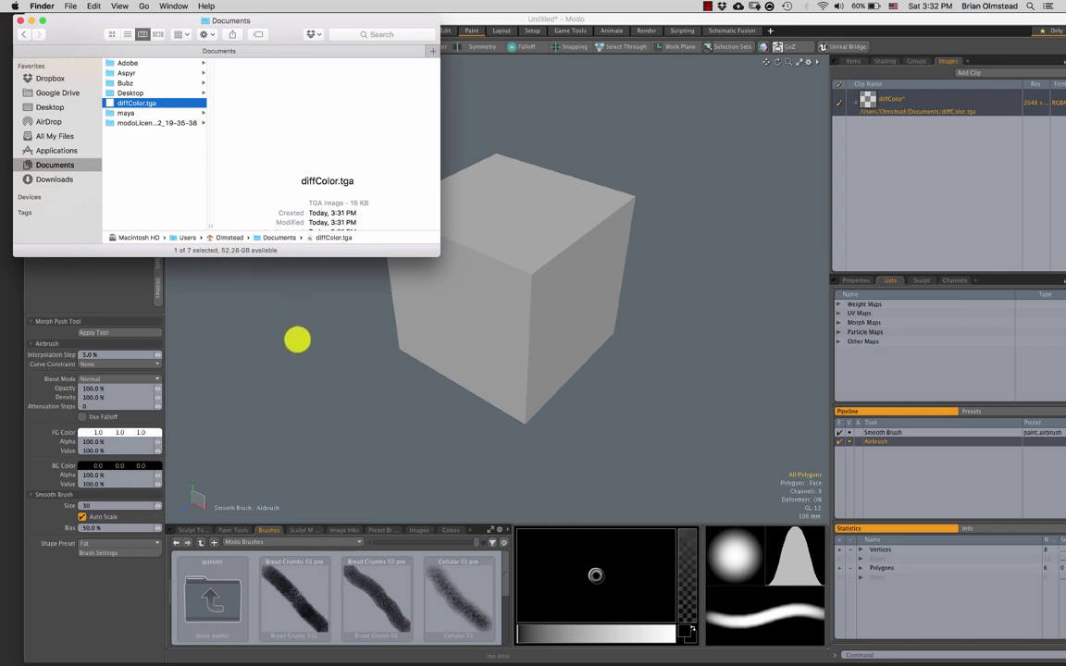
pyautogui.click(295, 358)
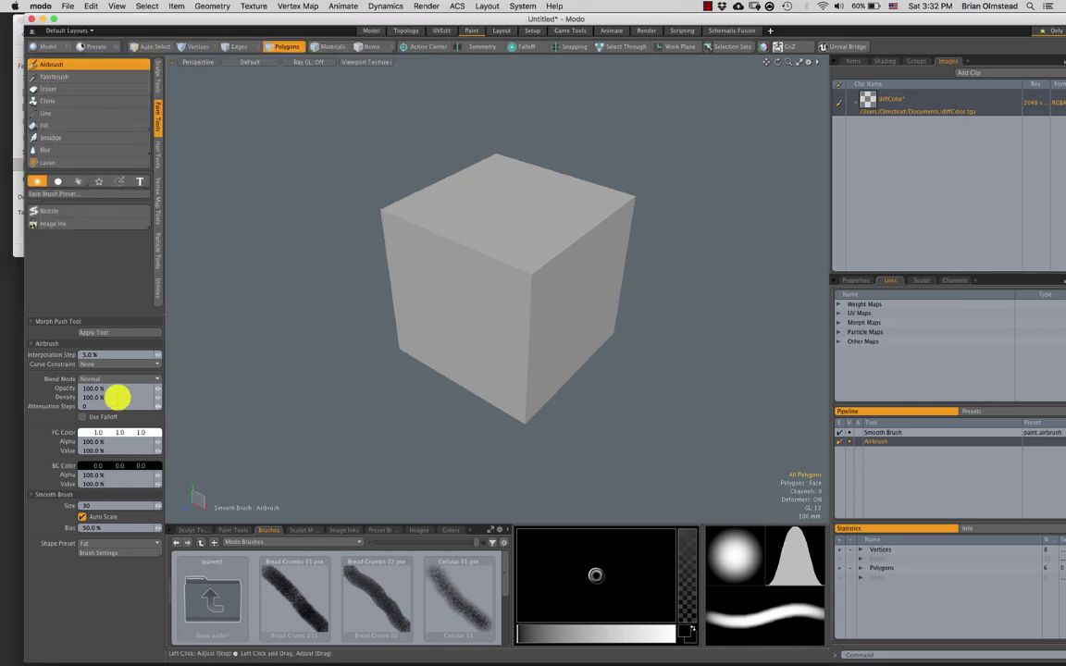
# Set the foreground color to red and airbrush a broad stroke across the cube's front and top faces with an enlarged brush.
pyautogui.click(152, 431)
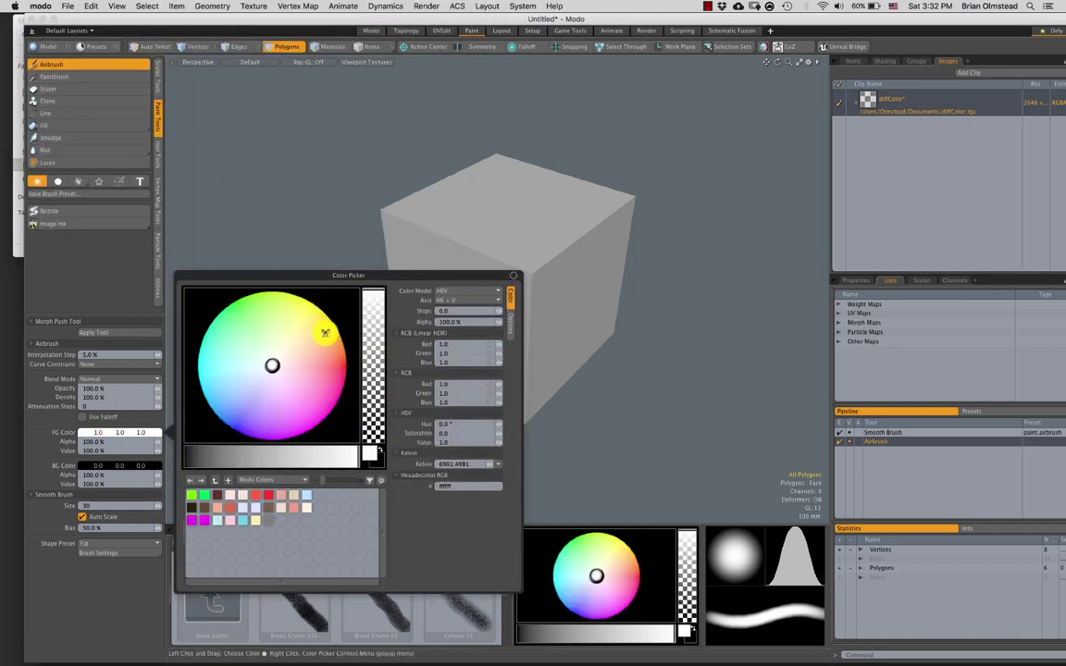
pyautogui.click(322, 367)
pyautogui.click(355, 361)
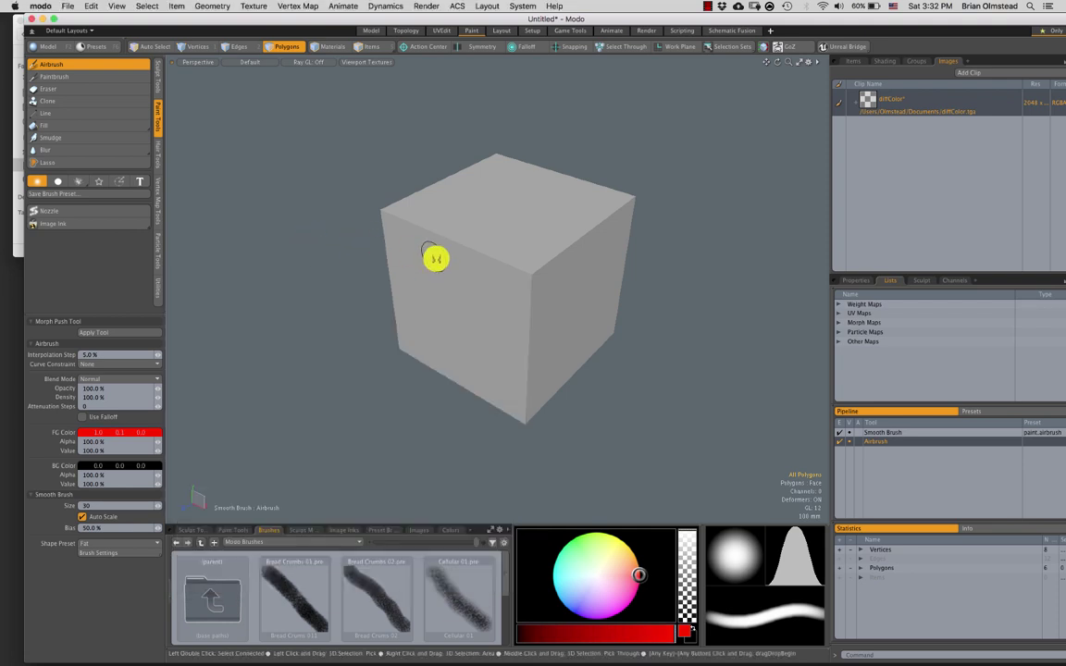
pyautogui.moveTo(434, 258); pyautogui.dragTo(482, 259)
pyautogui.moveTo(484, 259); pyautogui.dragTo(496, 260, button='right')
pyautogui.keyDown('alt'); pyautogui.moveTo(478, 292); pyautogui.dragTo(494, 286); pyautogui.keyUp('alt')
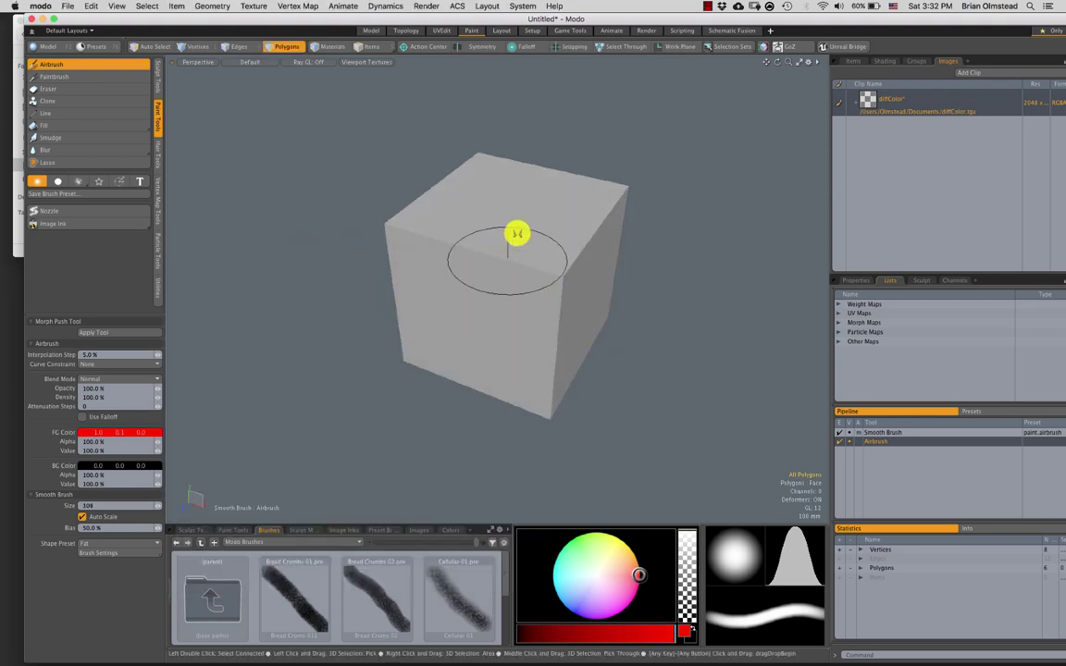
pyautogui.moveTo(478, 333); pyautogui.dragTo(511, 185)
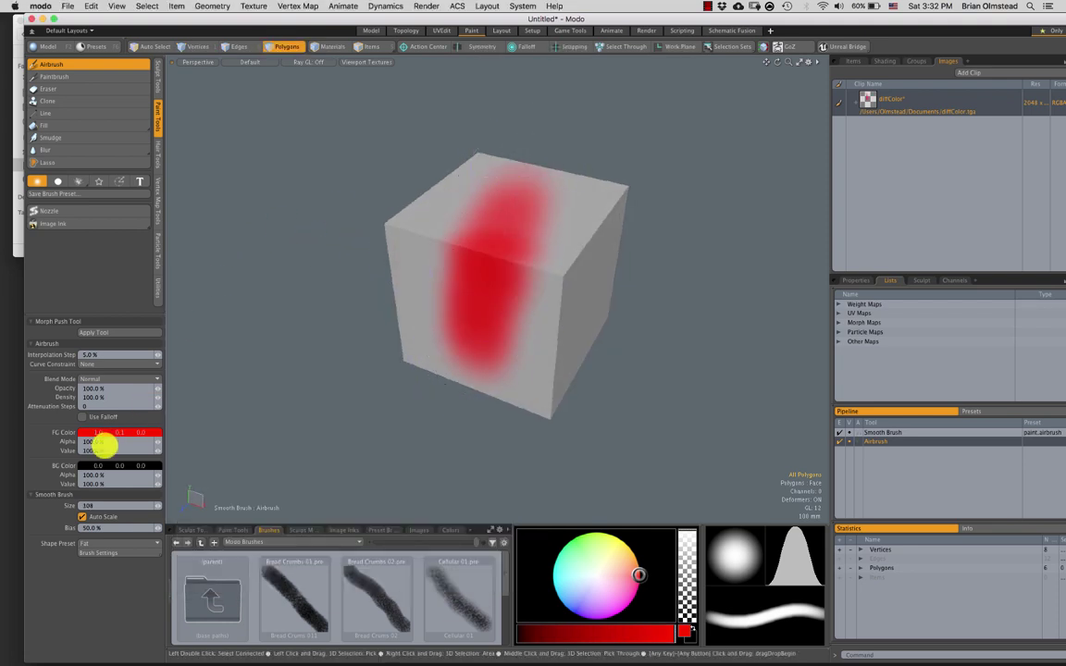
# Set the foreground color to blue (0.0, 0.23, 1.0) and airbrush spots on the cube's unpainted side faces.
pyautogui.click(120, 448)
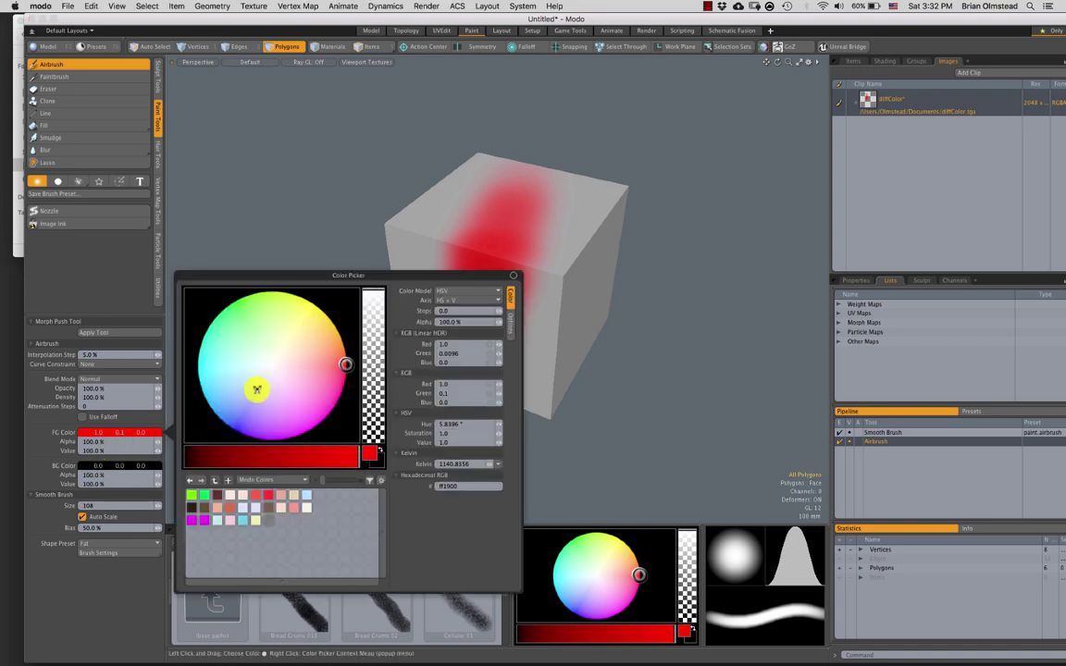
pyautogui.click(231, 427)
pyautogui.click(649, 323)
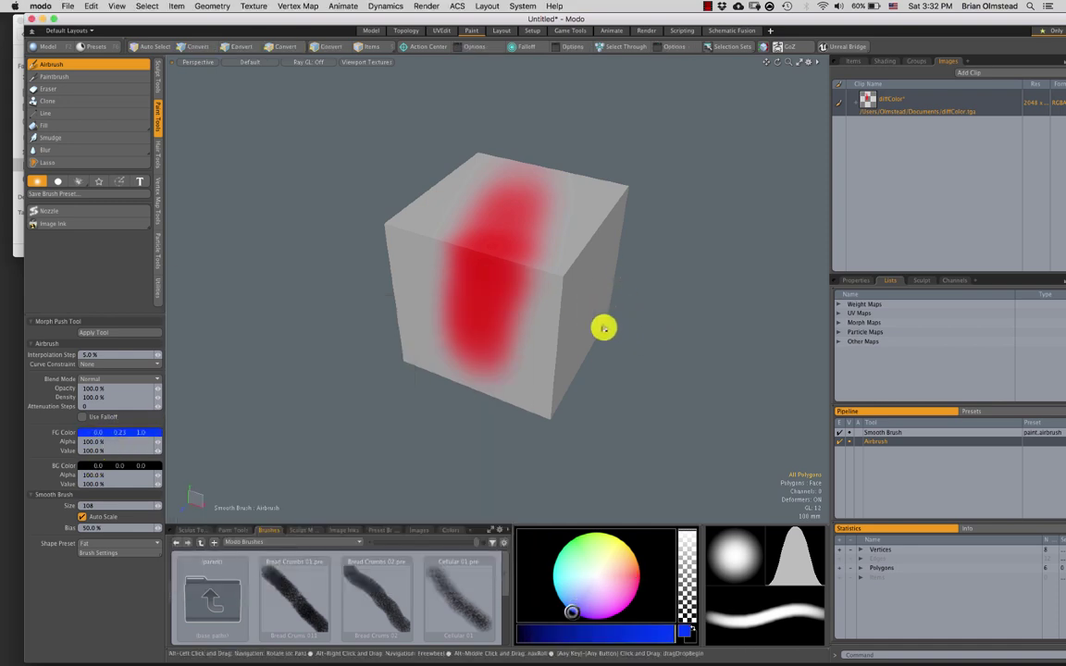
pyautogui.moveTo(604, 328)
pyautogui.keyDown('alt'); pyautogui.mouseDown()
pyautogui.moveTo(486, 251)
pyautogui.moveTo(490, 259)
pyautogui.mouseUp(); pyautogui.keyUp('alt')
pyautogui.keyDown('alt'); pyautogui.moveTo(494, 319); pyautogui.dragTo(393, 301); pyautogui.keyUp('alt')
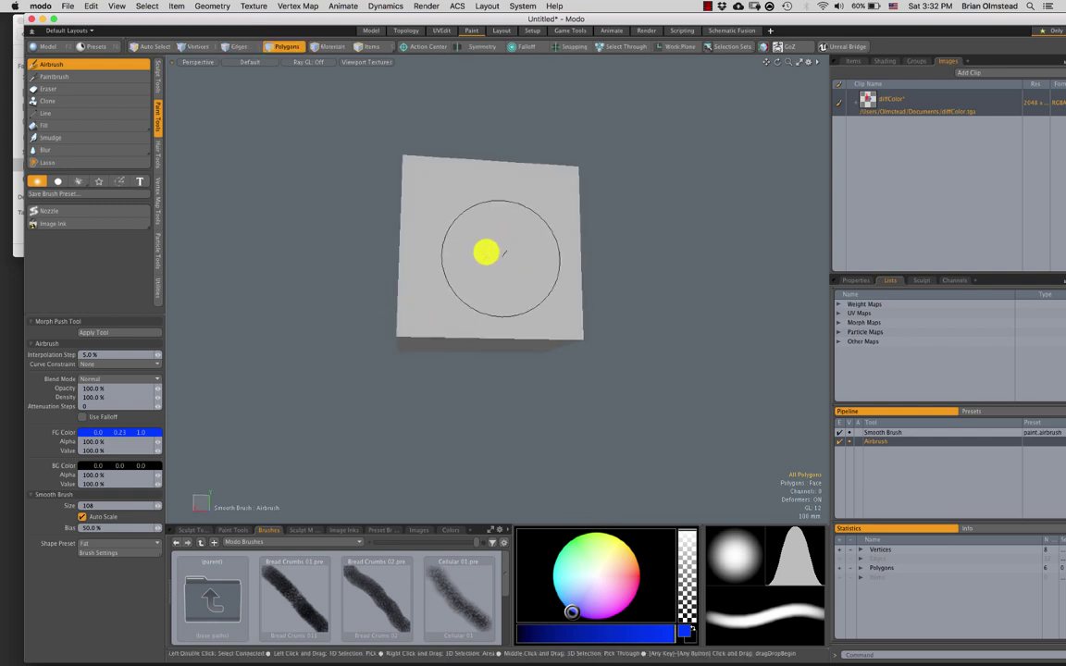
pyautogui.moveTo(500, 242); pyautogui.dragTo(497, 235)
pyautogui.keyDown('alt'); pyautogui.moveTo(521, 316); pyautogui.dragTo(492, 248); pyautogui.keyUp('alt')
pyautogui.moveTo(486, 310); pyautogui.dragTo(536, 250)
pyautogui.moveTo(535, 269)
pyautogui.keyDown('alt'); pyautogui.mouseDown()
pyautogui.moveTo(499, 367)
pyautogui.moveTo(423, 242)
pyautogui.moveTo(557, 361)
pyautogui.moveTo(465, 331)
pyautogui.moveTo(483, 314)
pyautogui.moveTo(516, 326)
pyautogui.moveTo(471, 357)
pyautogui.moveTo(511, 331)
pyautogui.mouseUp(); pyautogui.keyUp('alt')
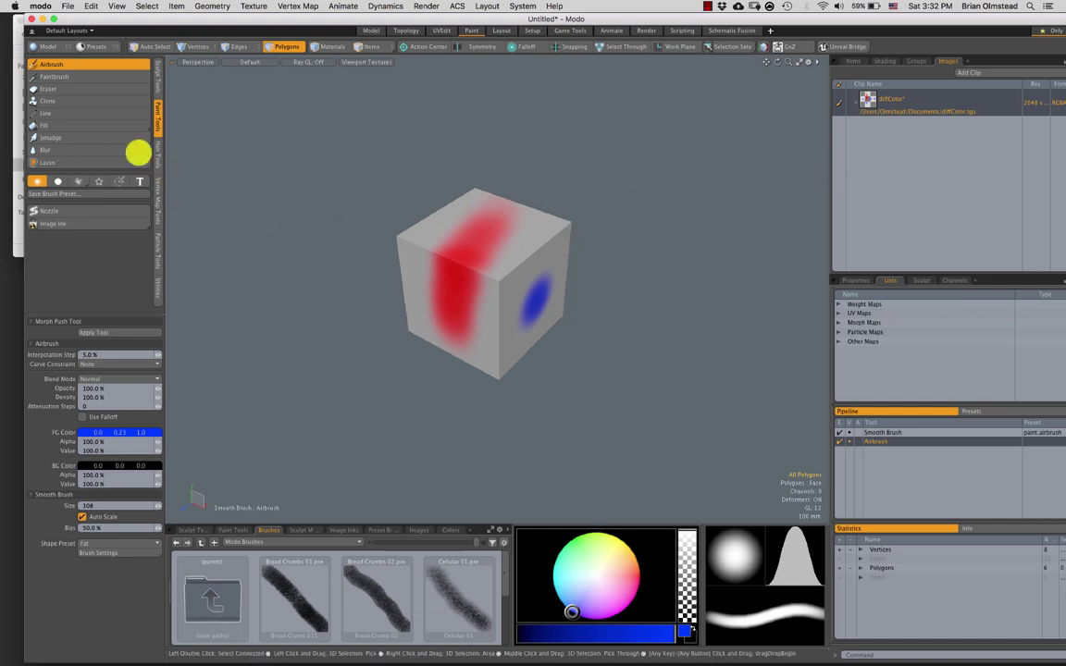
# Switch to Finder and preview diffColor.tga from the Documents folder beside the painted cube, closing the preview when done.
pyautogui.click(18, 47)
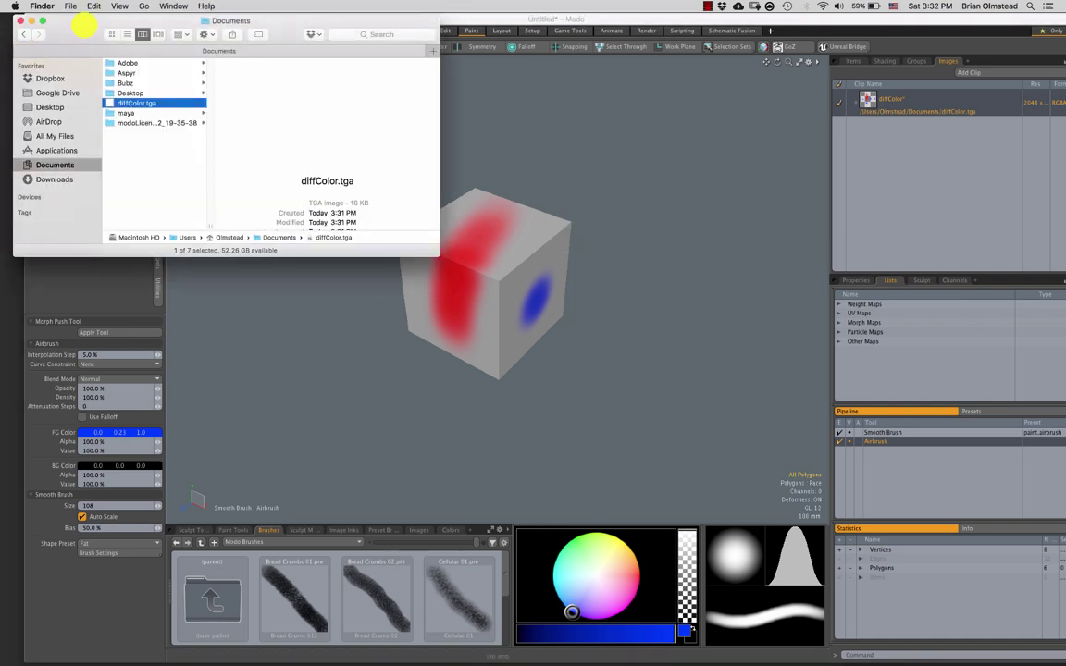
pyautogui.click(106, 115)
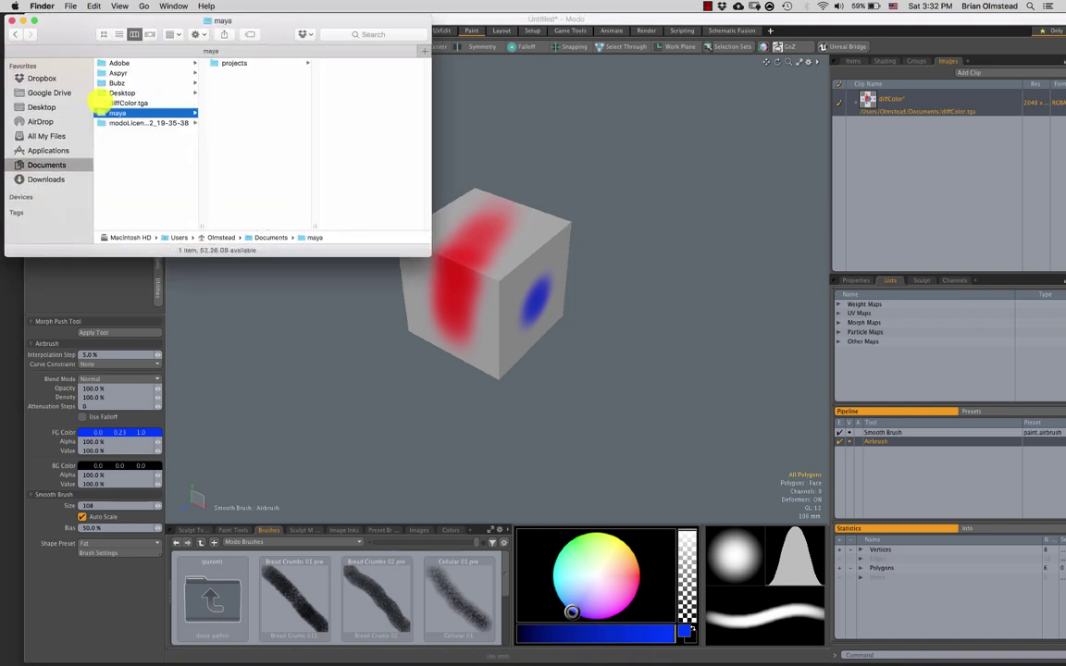
pyautogui.click(104, 103)
pyautogui.press('space')
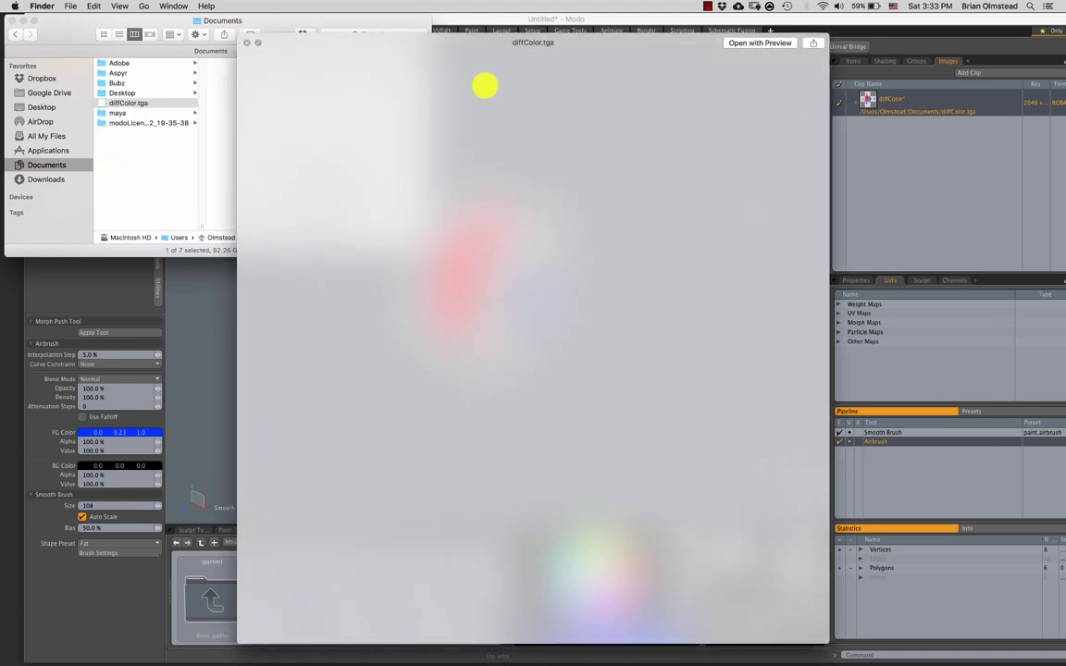
pyautogui.moveTo(485, 87); pyautogui.dragTo(766, 444)
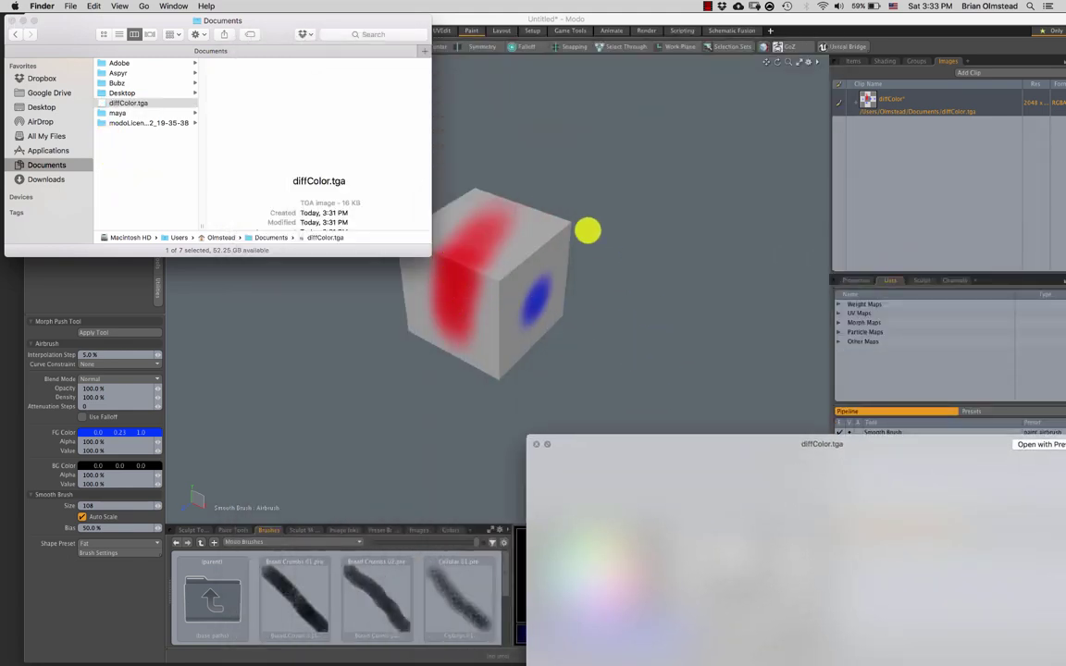
pyautogui.press('space')
# Move the cube out of view in Modo and preview the diffColor.tga file in Finder again against the empty viewport.
pyautogui.click(566, 296)
pyautogui.keyDown('alt'); pyautogui.keyDown('shift'); pyautogui.moveTo(424, 256); pyautogui.dragTo(926, 375); pyautogui.keyUp('shift'); pyautogui.keyUp('alt')
pyautogui.click(13, 45)
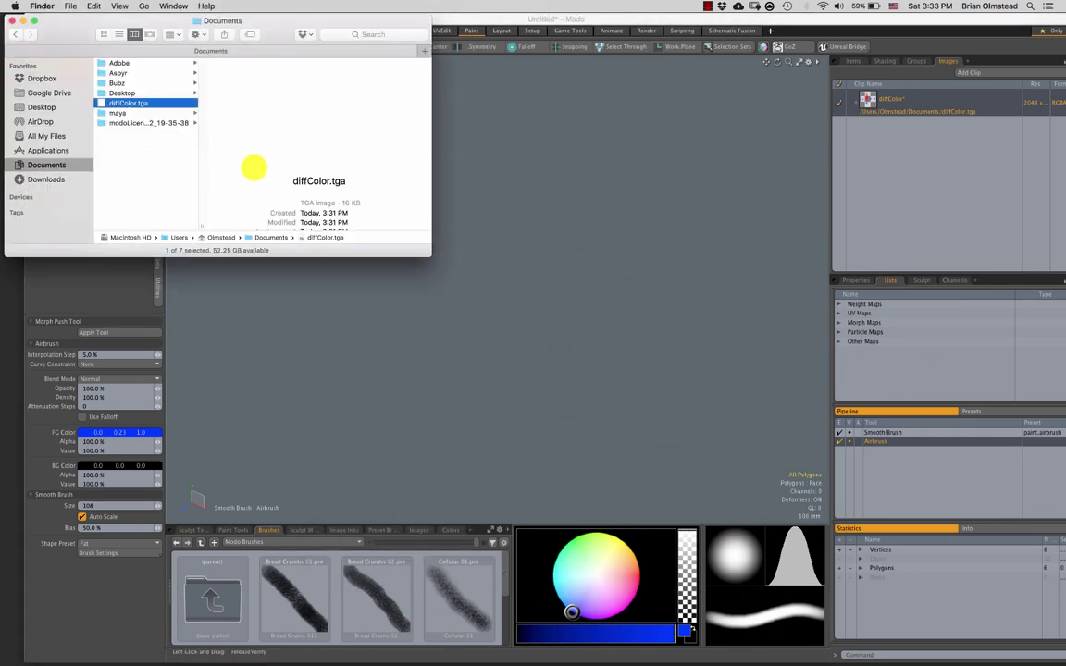
pyautogui.press('space')
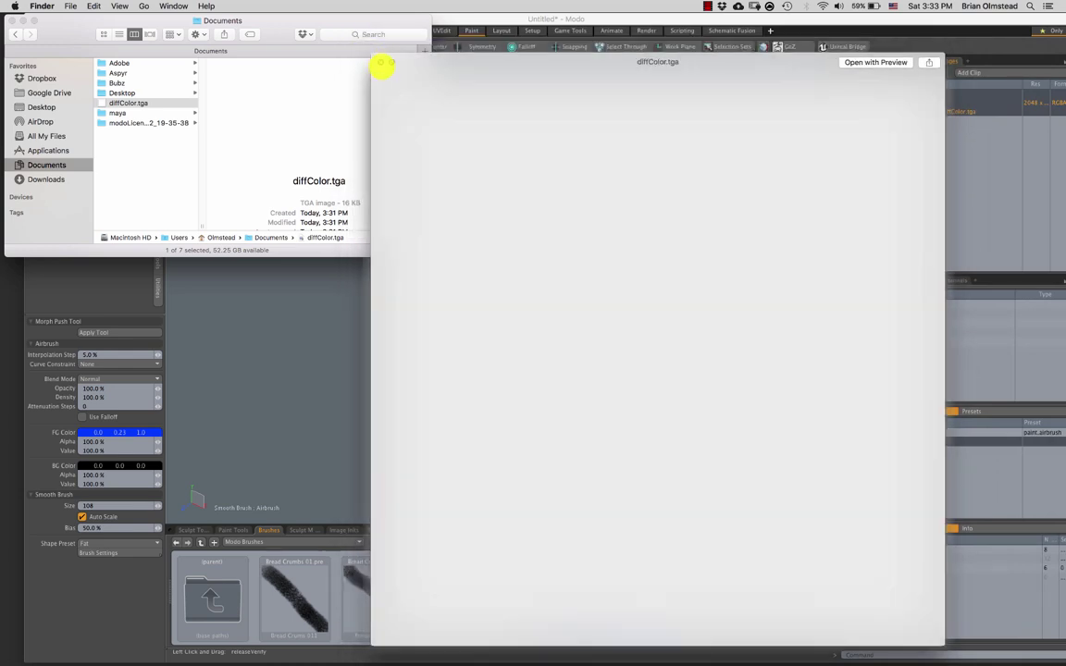
# Close the image preview, return to Modo and save the painted diffColor clip to its existing file.
pyautogui.click(379, 48)
pyautogui.click(601, 304)
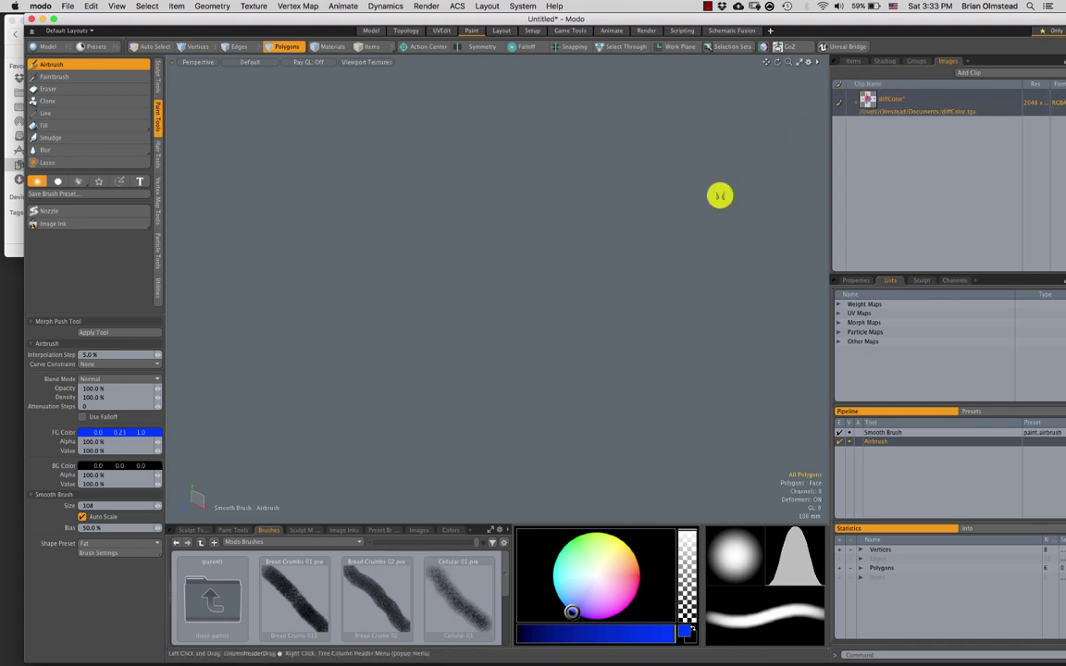
pyautogui.press('a')
pyautogui.scroll(-5, 635, 338)
pyautogui.moveTo(622, 337)
pyautogui.keyDown('alt'); pyautogui.mouseDown()
pyautogui.moveTo(645, 333)
pyautogui.moveTo(555, 294)
pyautogui.mouseUp(); pyautogui.keyUp('alt')
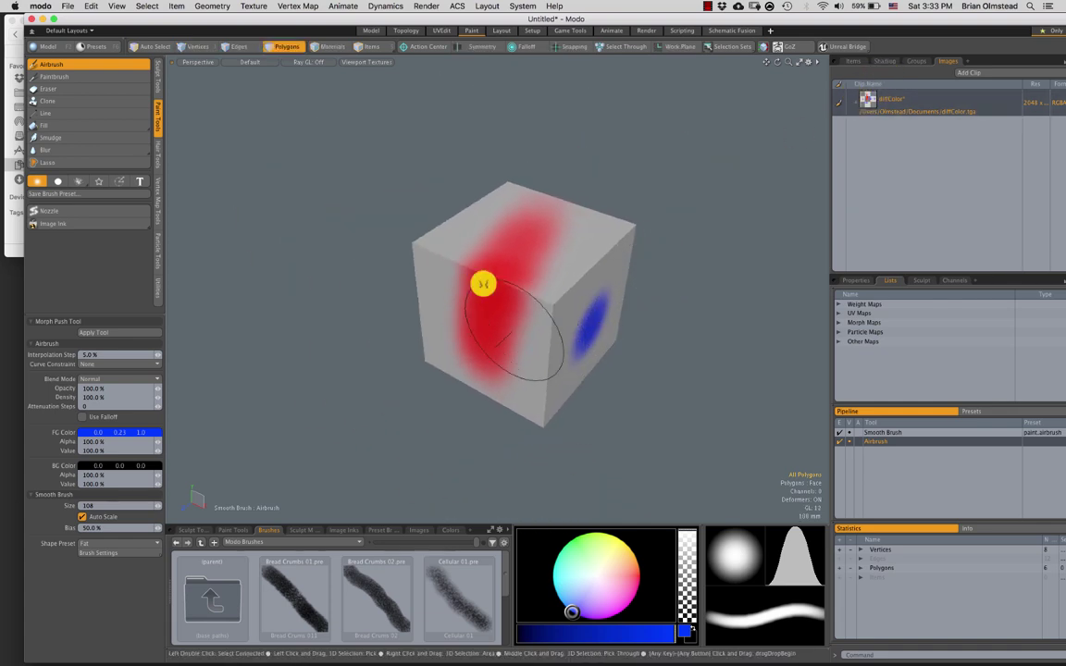
pyautogui.click(853, 102)
pyautogui.rightClick(865, 98)
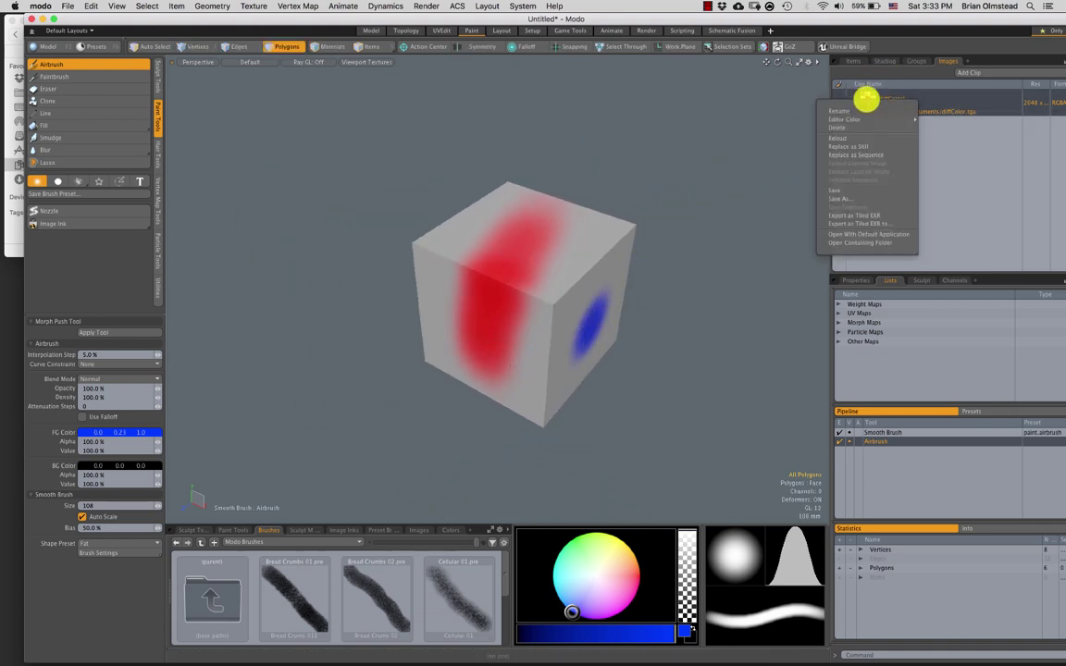
pyautogui.click(947, 60)
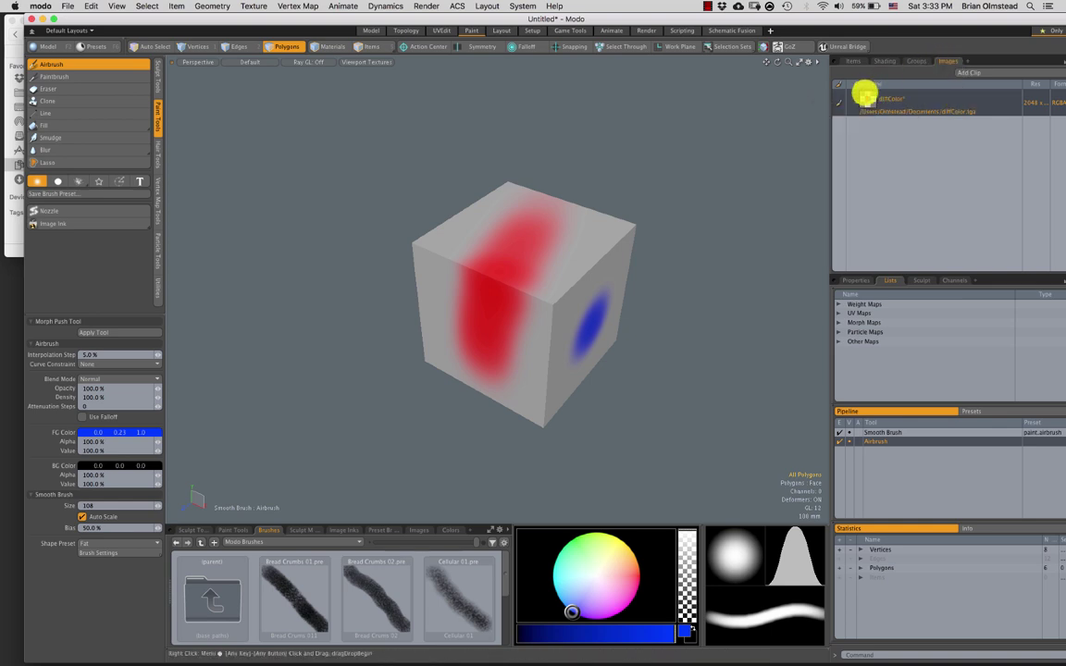
pyautogui.rightClick(864, 97)
pyautogui.click(838, 188)
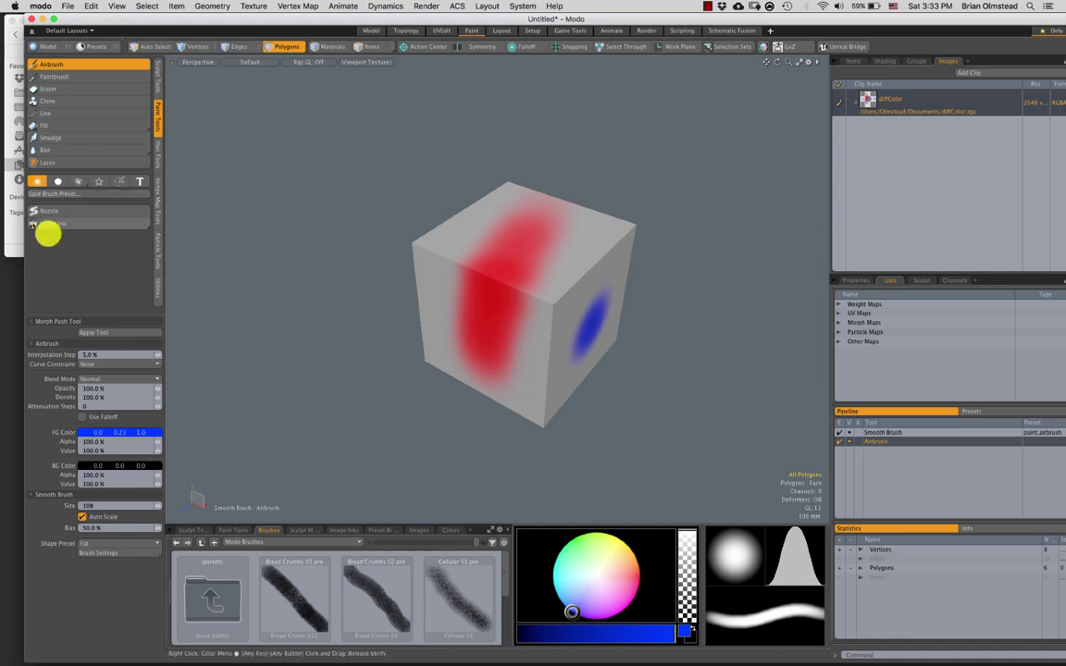
# Switch to Finder and preview the saved diffColor.tga in the Documents folder, closing the preview when done.
pyautogui.click(9, 241)
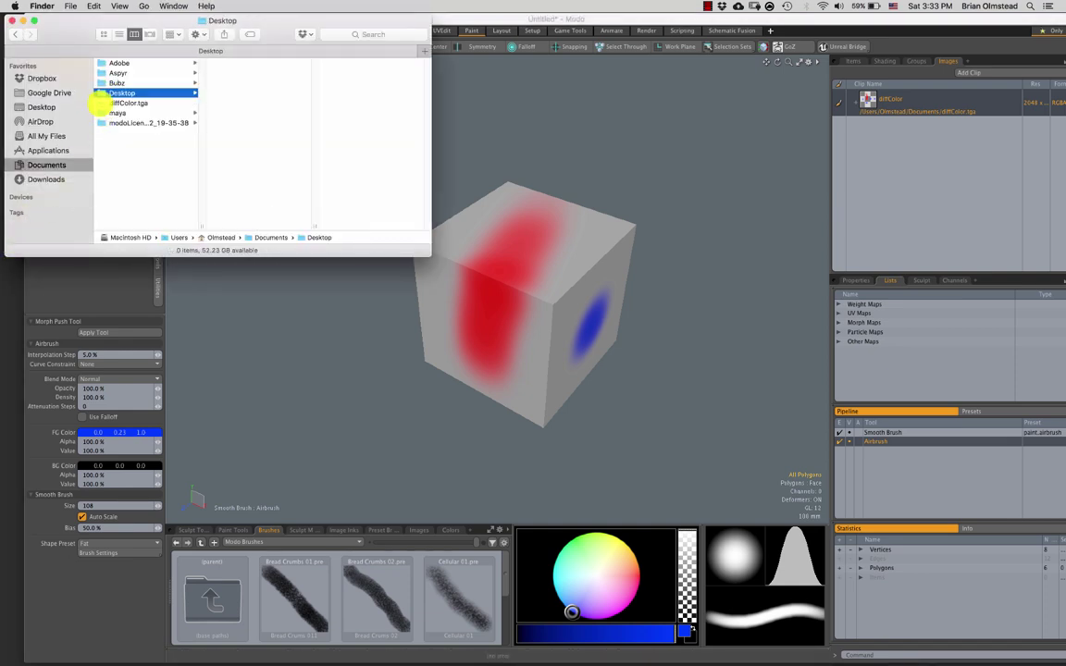
pyautogui.press('space')
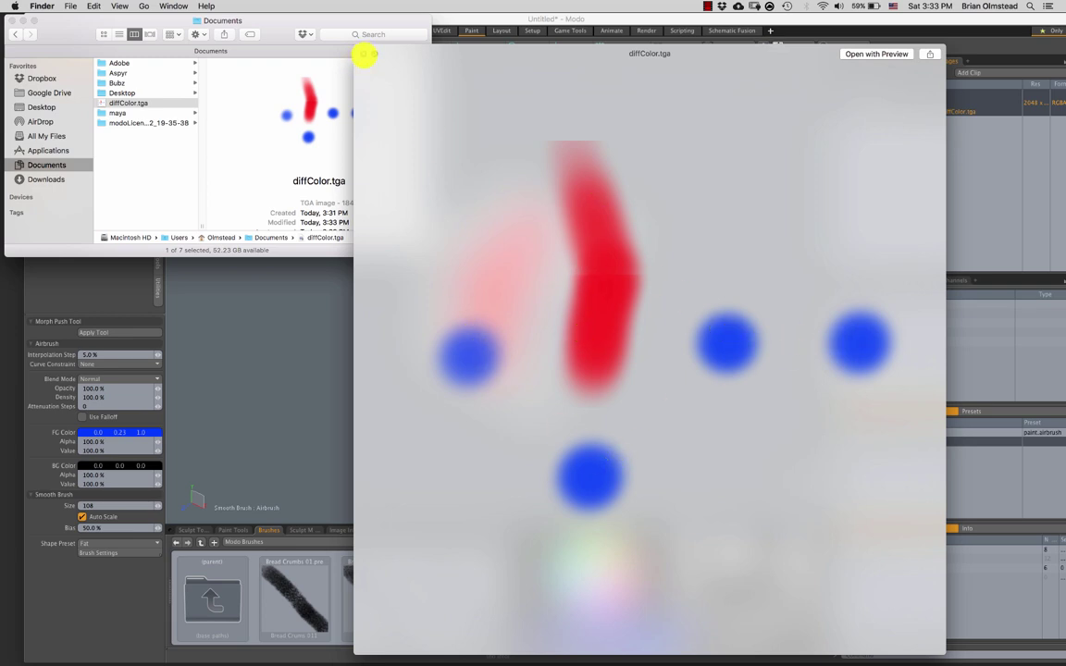
pyautogui.click(363, 53)
# Return to Modo and save the scene as Cube_Paint in the Documents folder in MODO Scene (*.lxo) format.
pyautogui.click(610, 208)
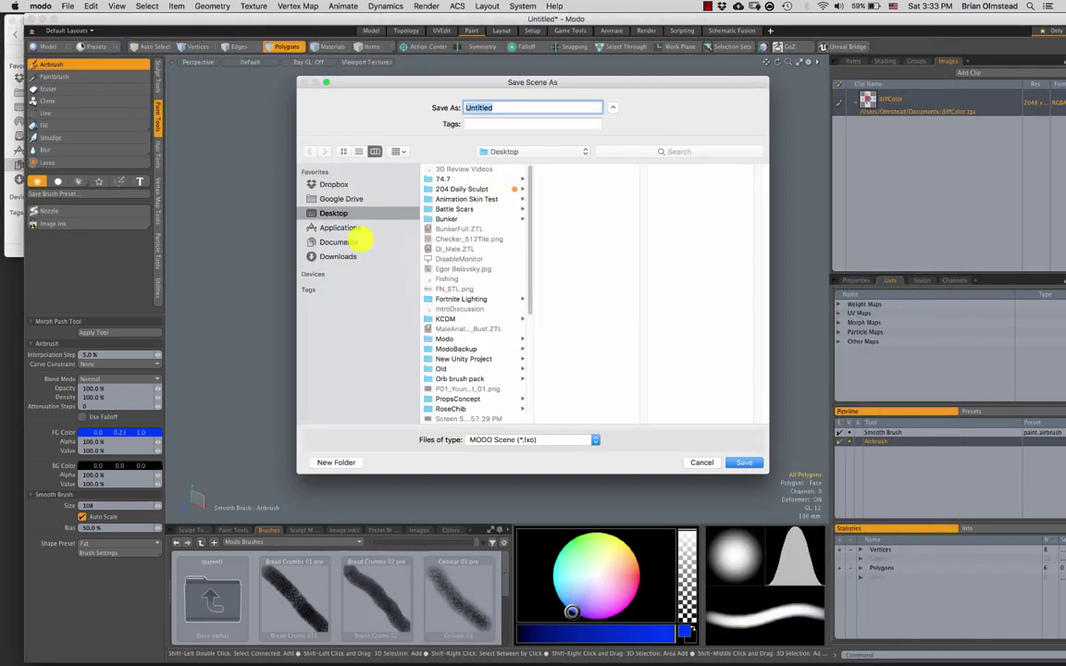
pyautogui.click(339, 241)
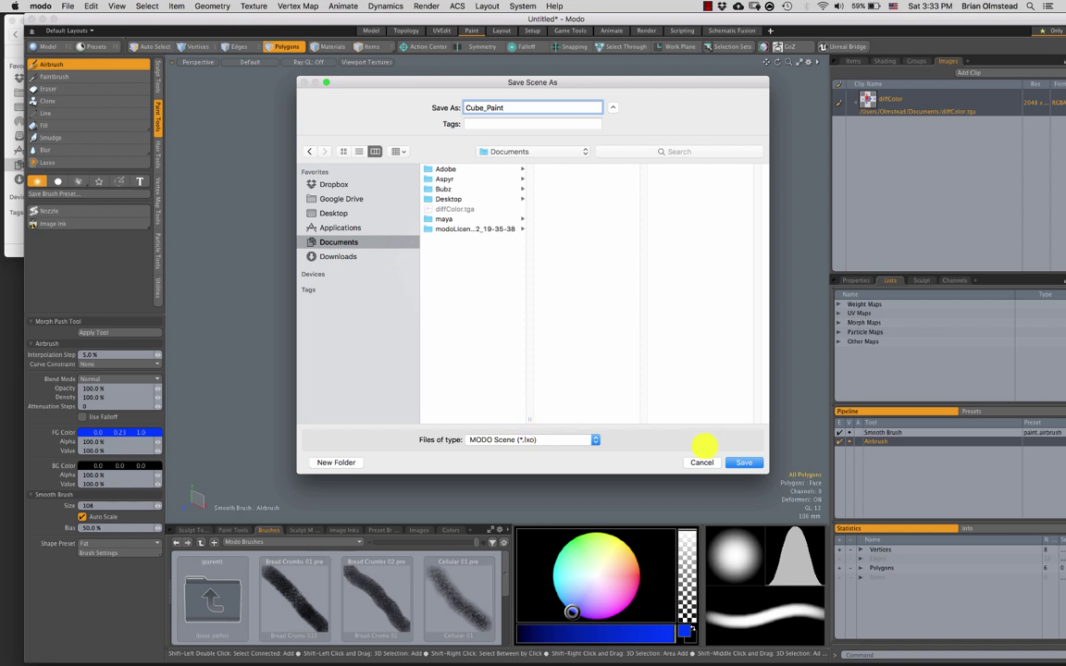
pyautogui.click(743, 462)
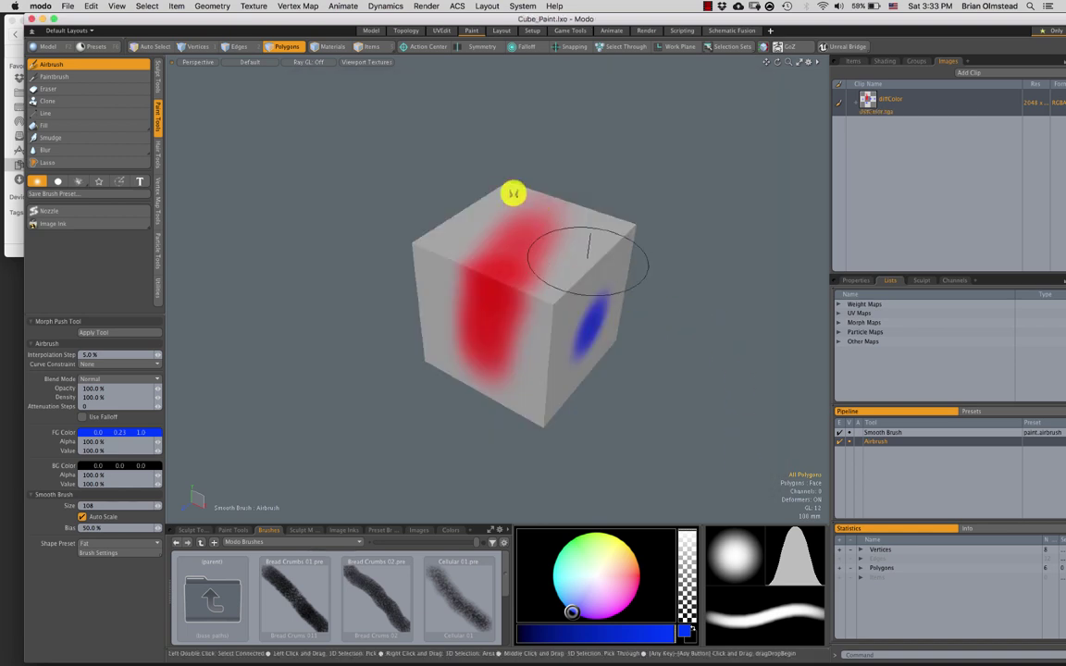
# Move the Modo window aside and examine Cube_Paint.lxo and diffColor.tga alongside each other in Finder's Documents folder.
pyautogui.moveTo(103, 21); pyautogui.dragTo(159, 21)
pyautogui.click(58, 59)
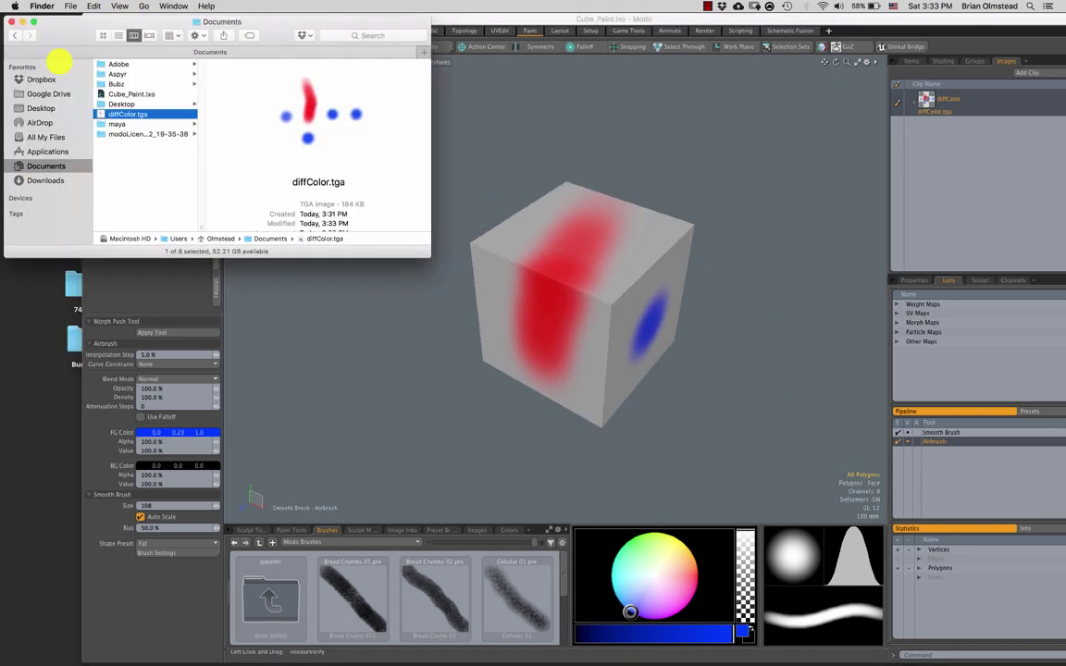
pyautogui.click(127, 94)
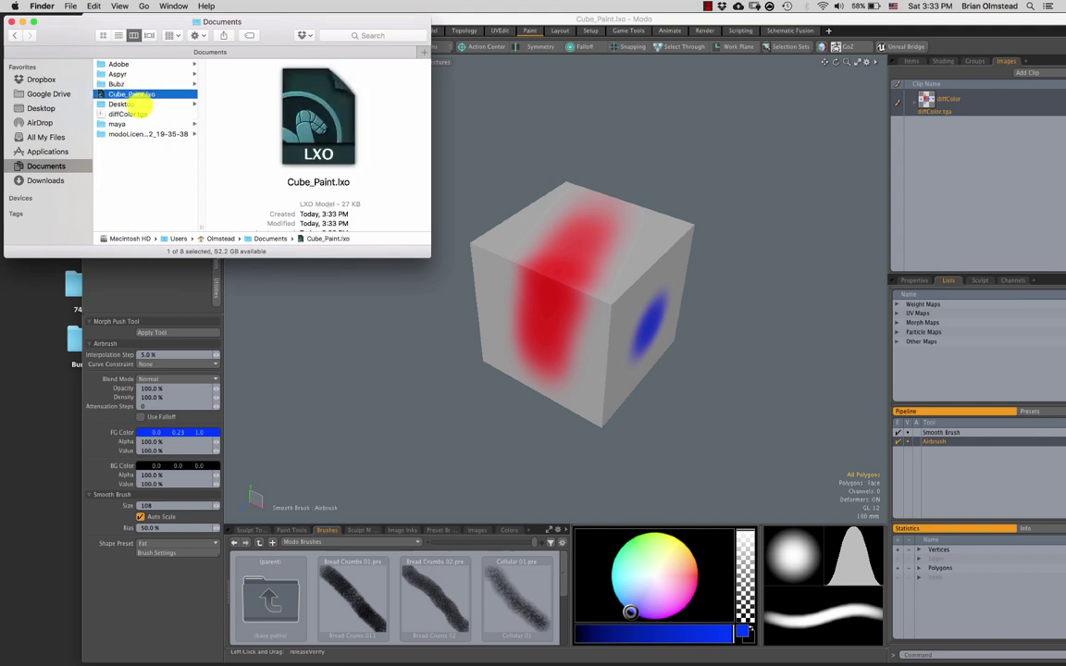
pyautogui.click(122, 112)
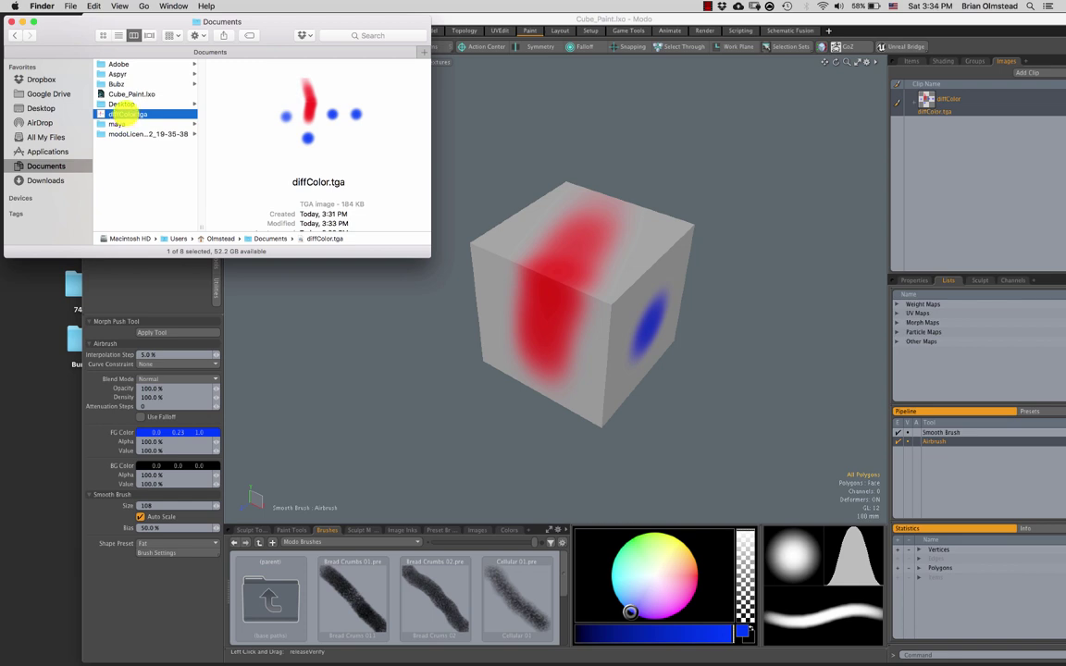
pyautogui.click(130, 93)
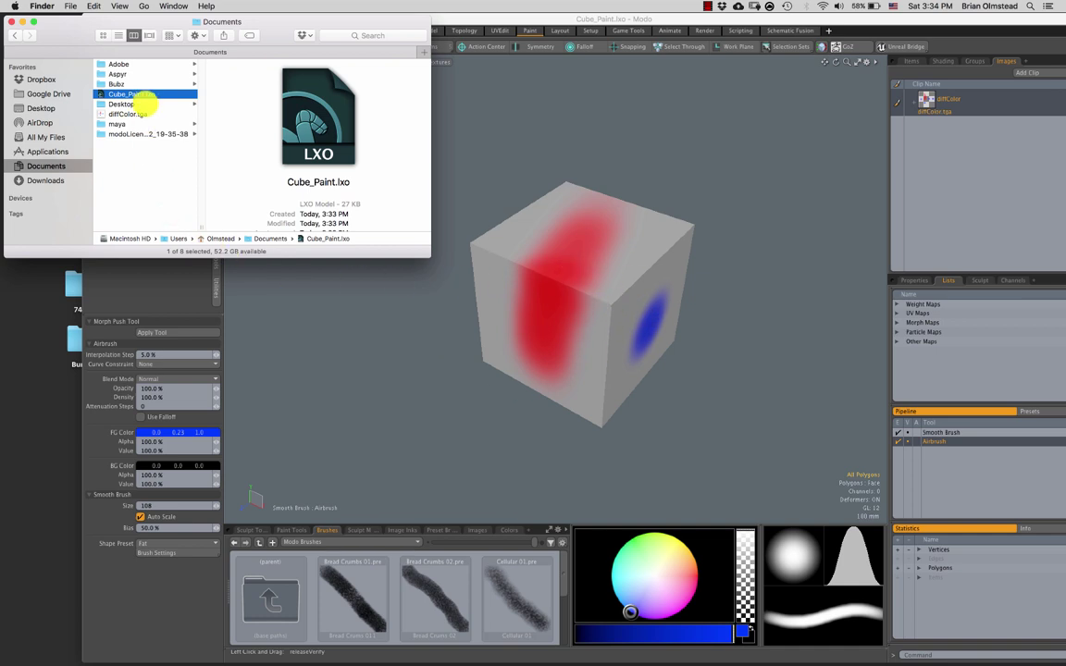
pyautogui.click(125, 114)
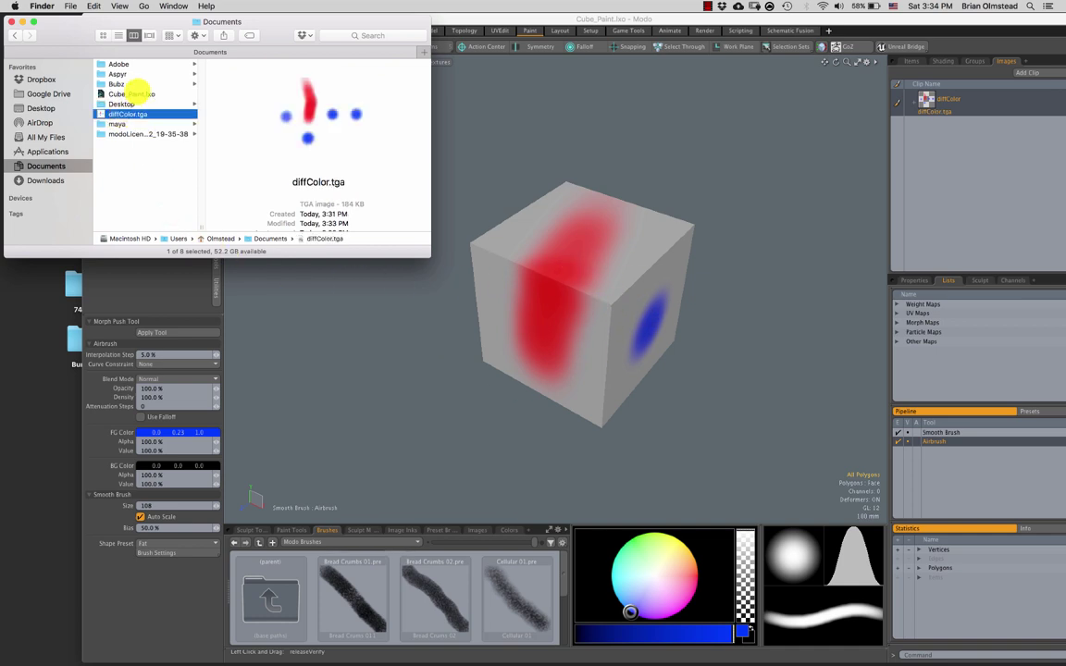
pyautogui.click(134, 93)
pyautogui.click(117, 114)
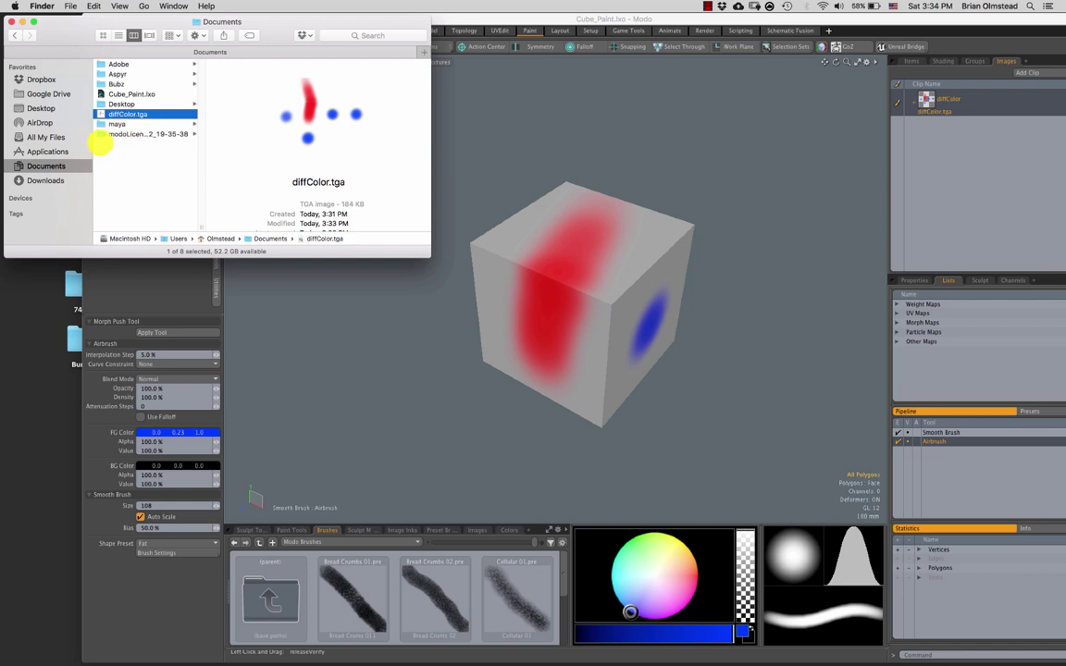
# Close the Modo scene window, saving the changes to Cube_Paint.lxo.
pyautogui.click(574, 131)
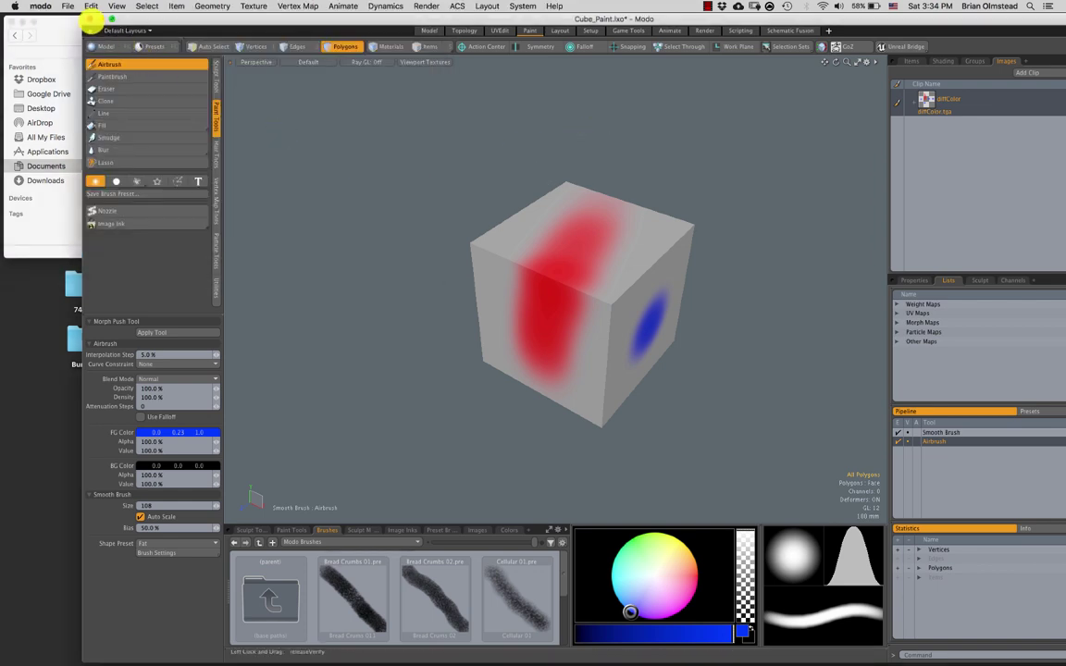
pyautogui.click(88, 18)
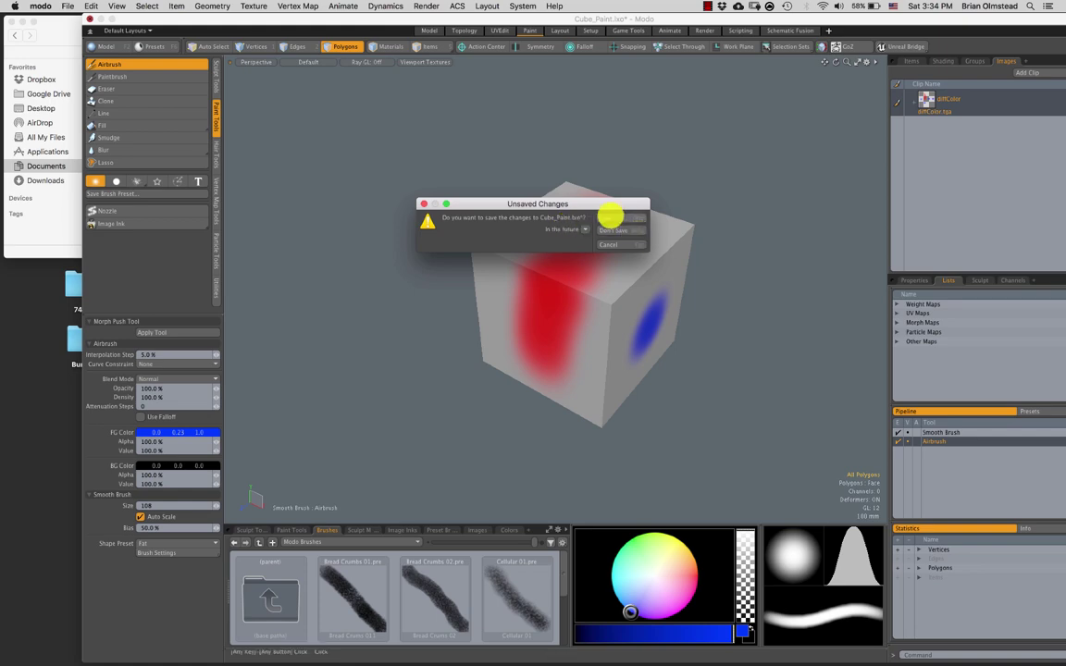
pyautogui.click(611, 218)
# Reopen Cube_Paint.lxo from the Documents folder, examine the cube's painted faces and close the scene window.
pyautogui.click(103, 94)
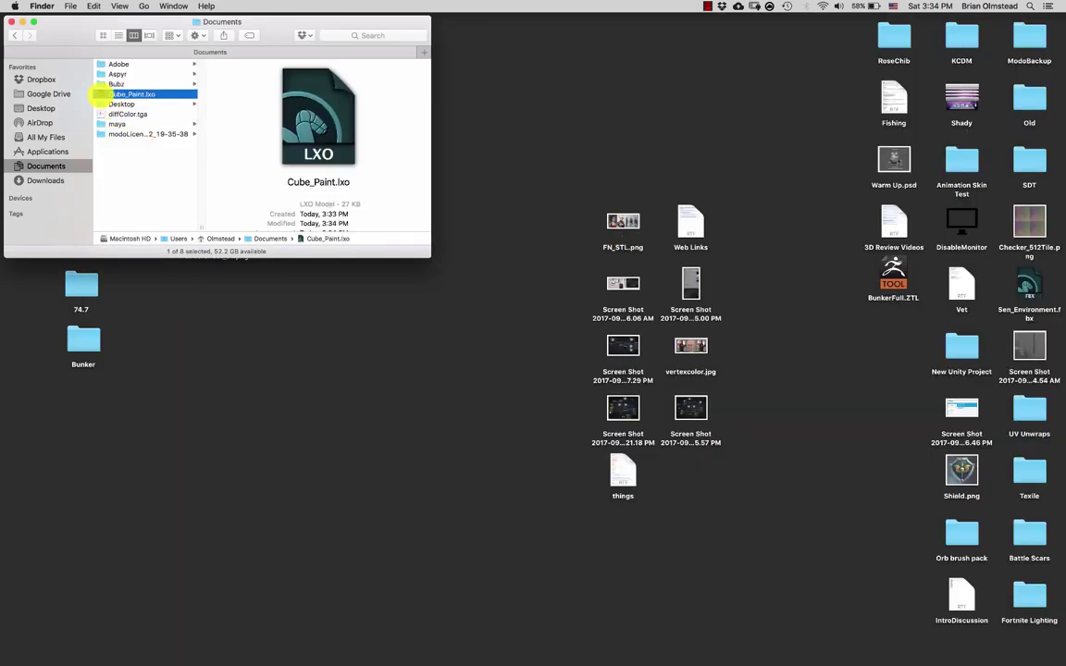
pyautogui.doubleClick(102, 94)
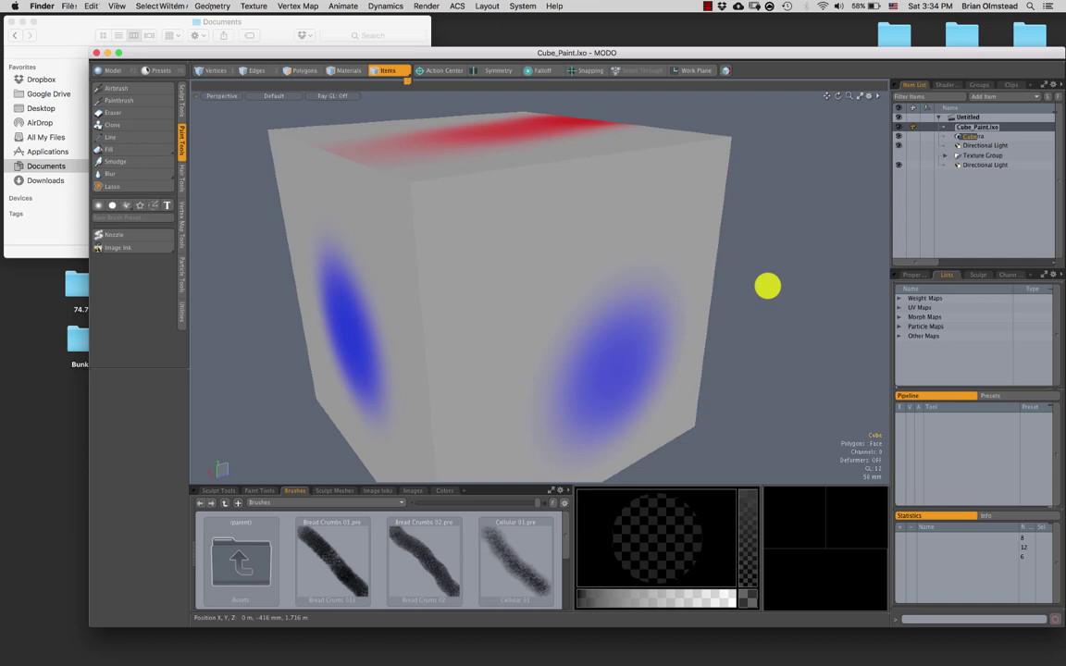
pyautogui.scroll(-5, 706, 333)
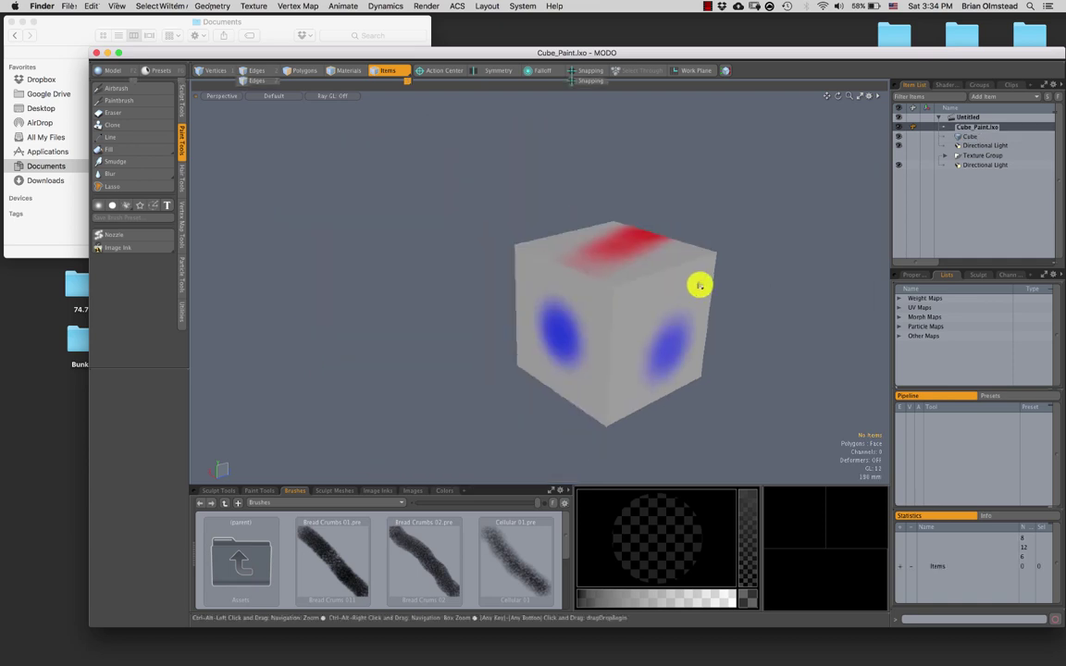
pyautogui.moveTo(699, 286)
pyautogui.keyDown('alt'); pyautogui.mouseDown()
pyautogui.moveTo(671, 332)
pyautogui.moveTo(499, 308)
pyautogui.moveTo(536, 333)
pyautogui.moveTo(529, 271)
pyautogui.moveTo(580, 321)
pyautogui.moveTo(514, 193)
pyautogui.mouseUp(); pyautogui.keyUp('alt')
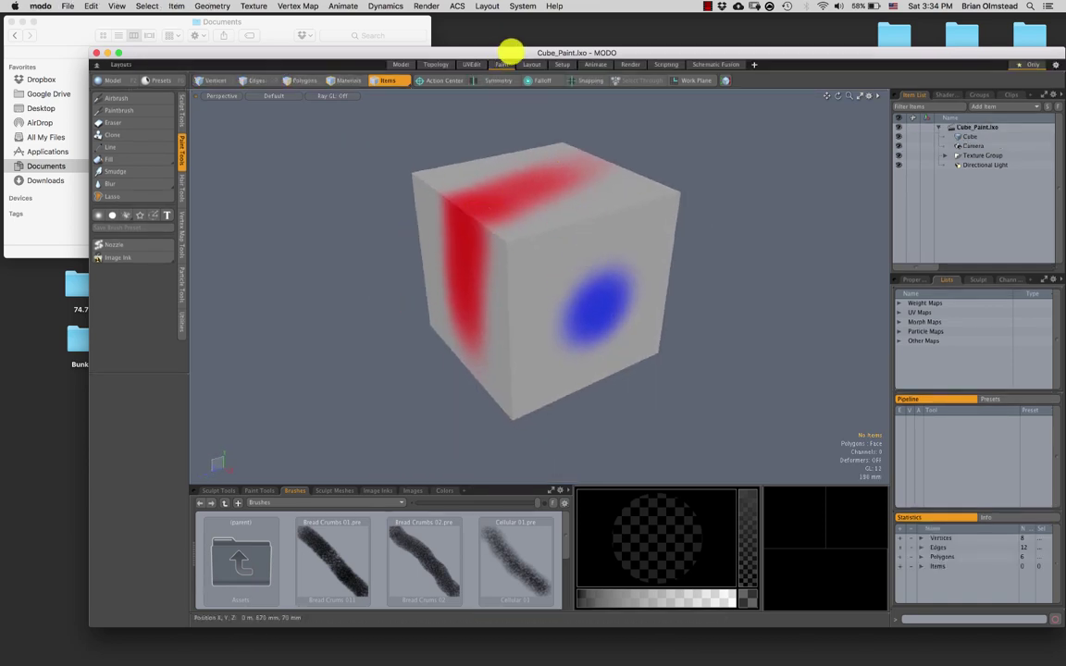
pyautogui.moveTo(508, 55); pyautogui.dragTo(492, 91)
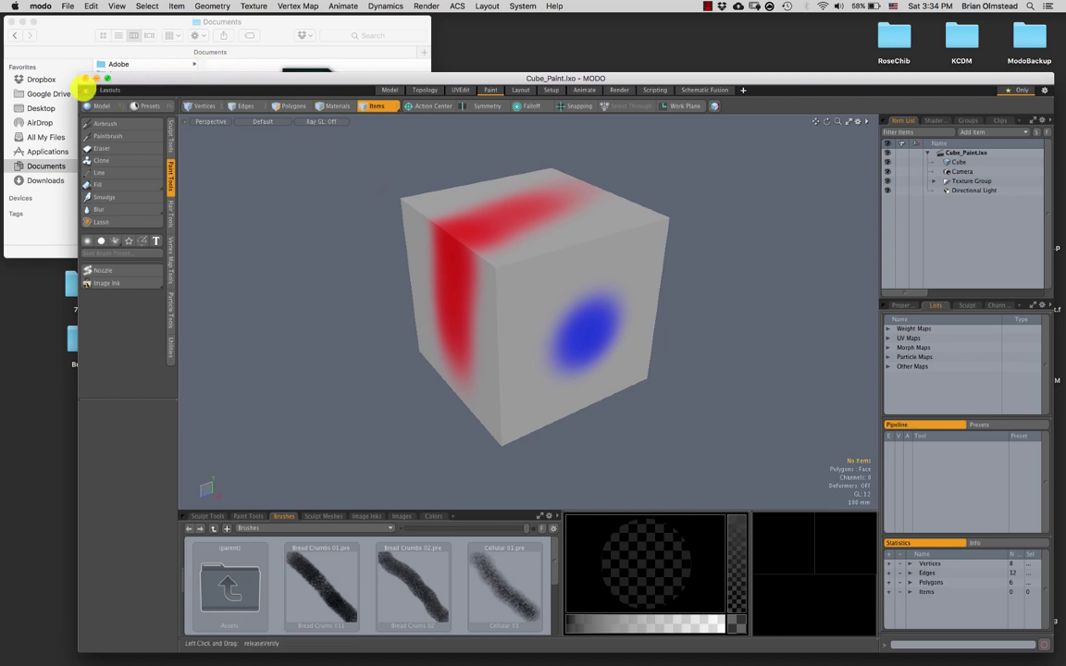
pyautogui.click(84, 77)
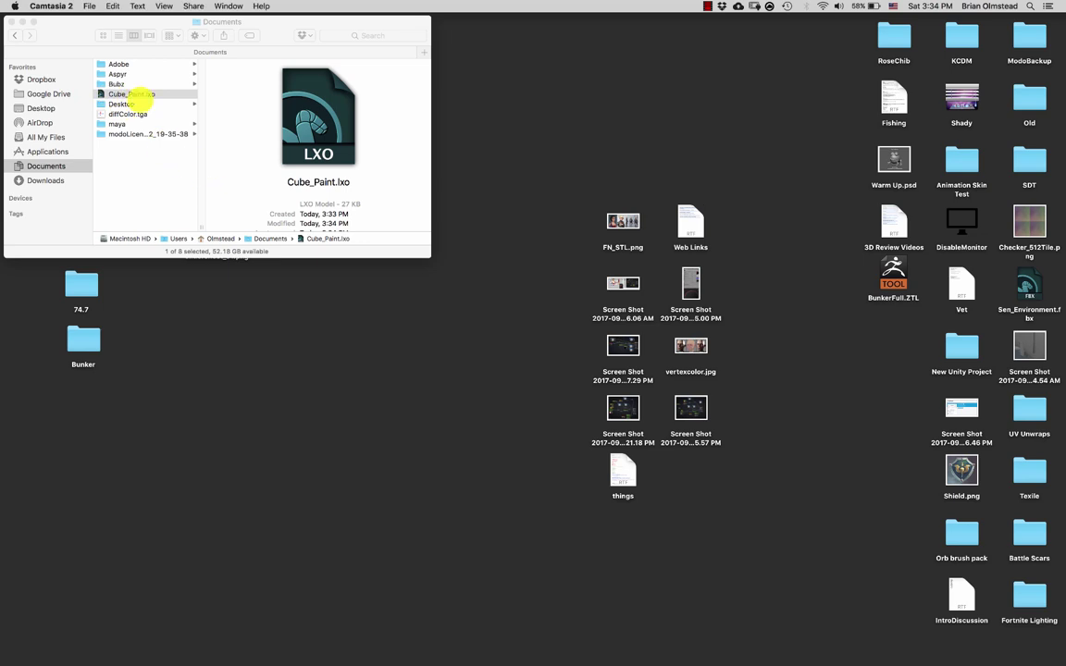
# Inspect the scene file and its diffColor.tga texture in Finder, checking each with a Quick Look preview.
pyautogui.click(130, 93)
pyautogui.click(126, 115)
pyautogui.click(135, 93)
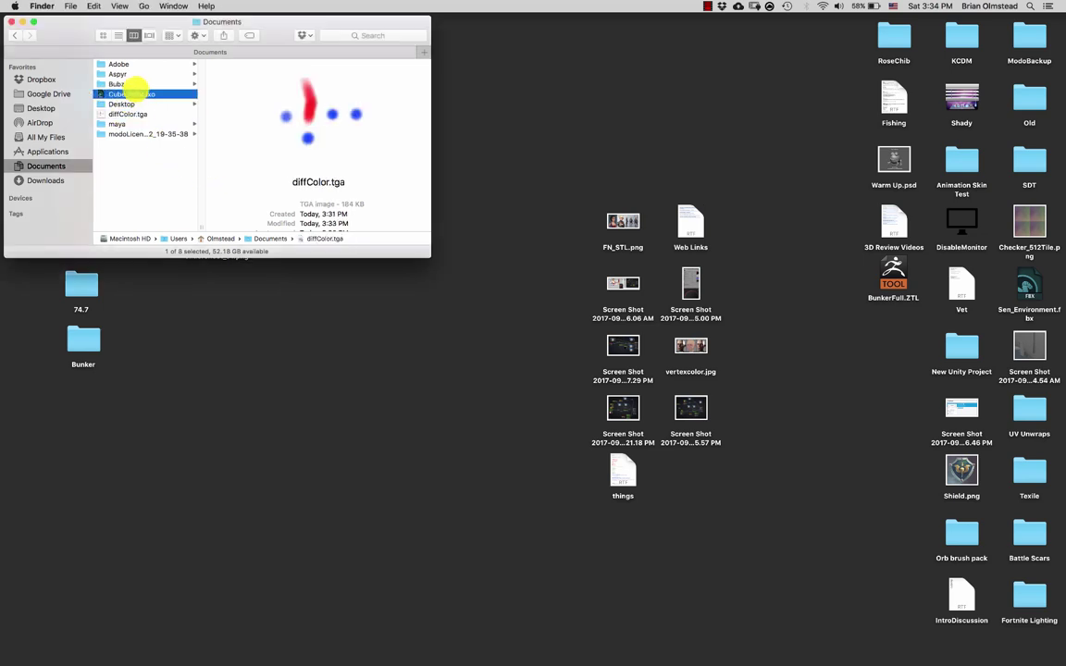
pyautogui.click(127, 114)
pyautogui.click(117, 94)
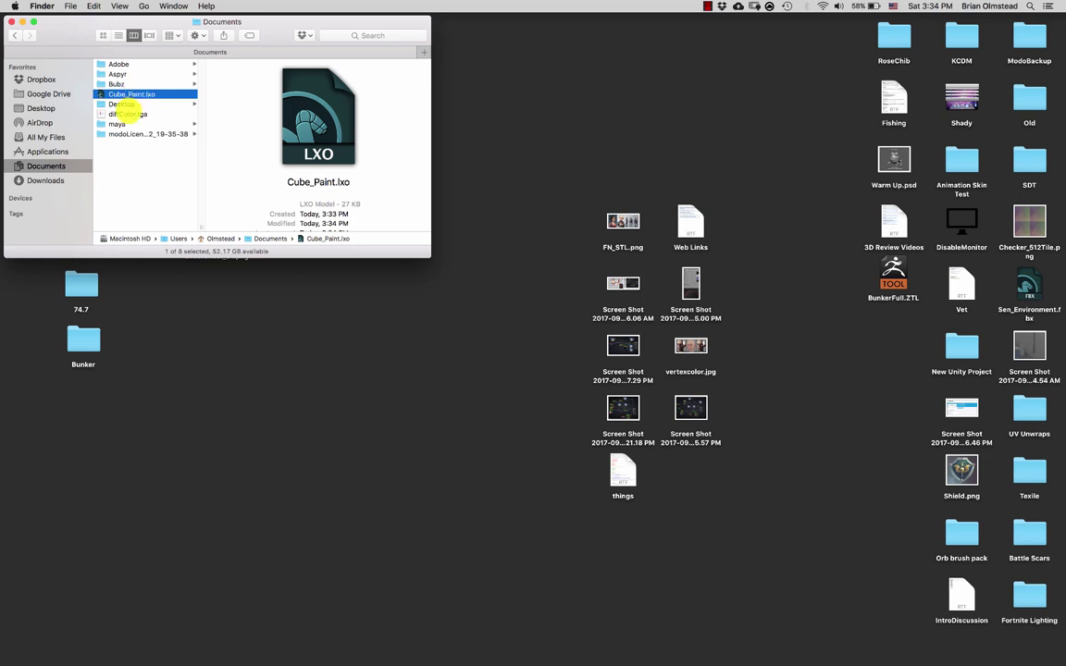
pyautogui.click(128, 111)
pyautogui.press('space')
pyautogui.press('space')
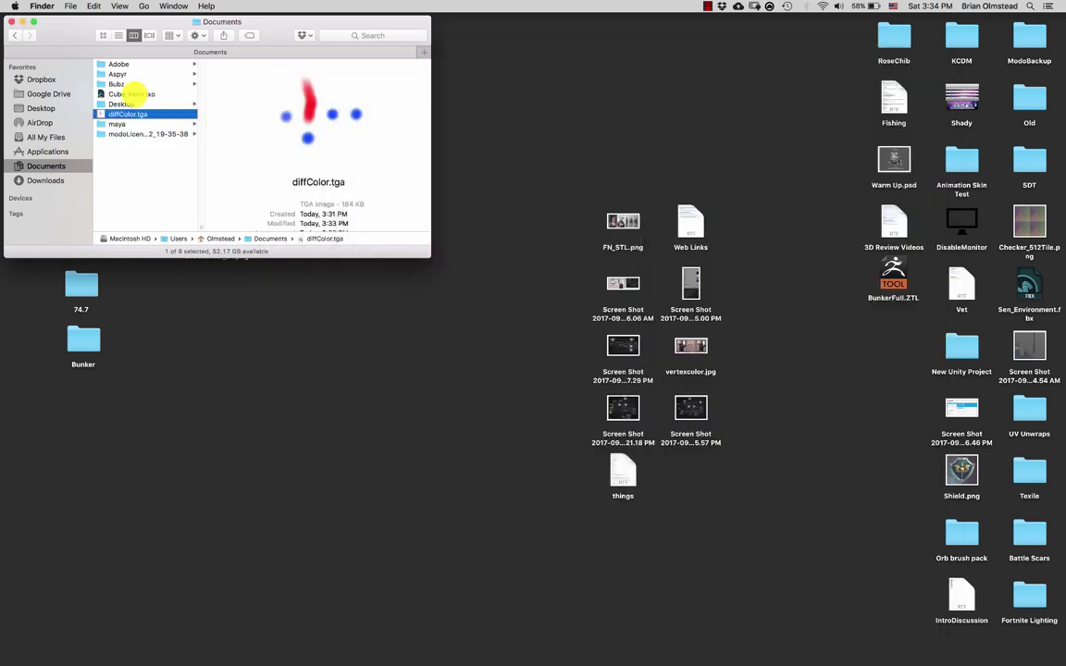
pyautogui.click(129, 93)
pyautogui.press('space')
pyautogui.press('space')
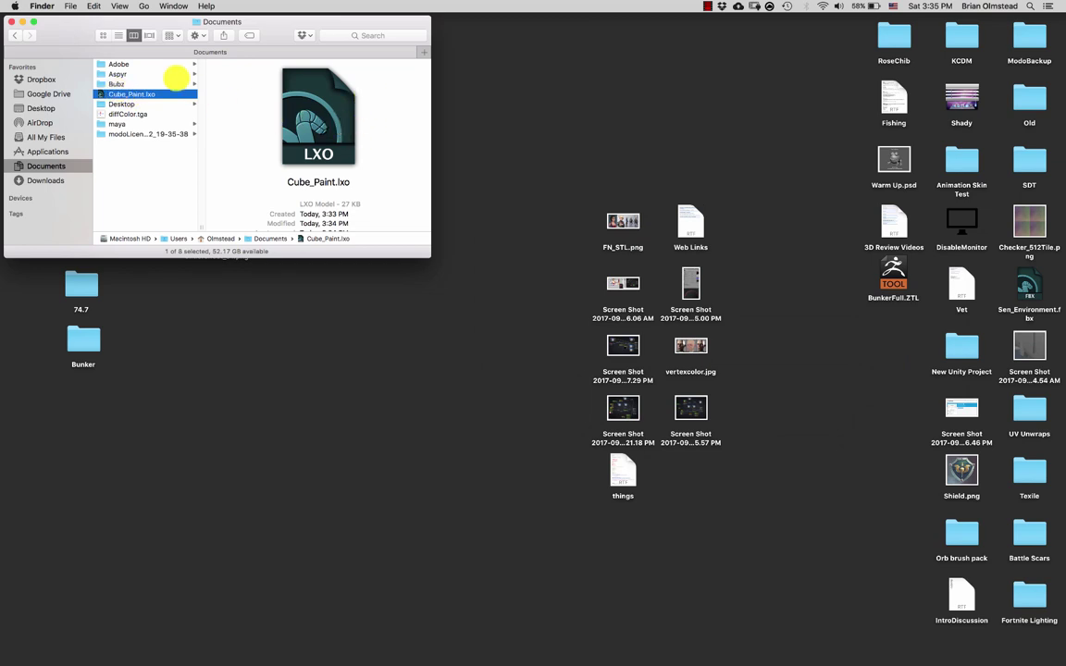
# Rename diffColor.tga in the Documents folder as "renamed color.tga".
pyautogui.click(103, 113)
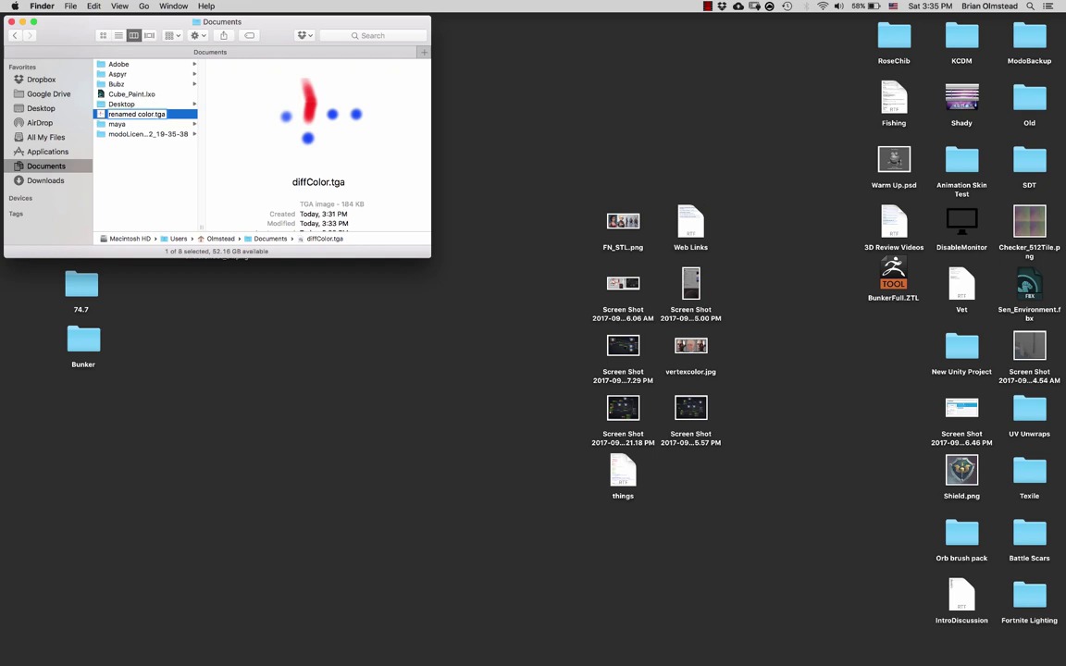
pyautogui.press('Return')
# Open Cube_Paint.lxo from Finder and decline selecting an alternate file for the missing diffColor.tga.
pyautogui.click(109, 94)
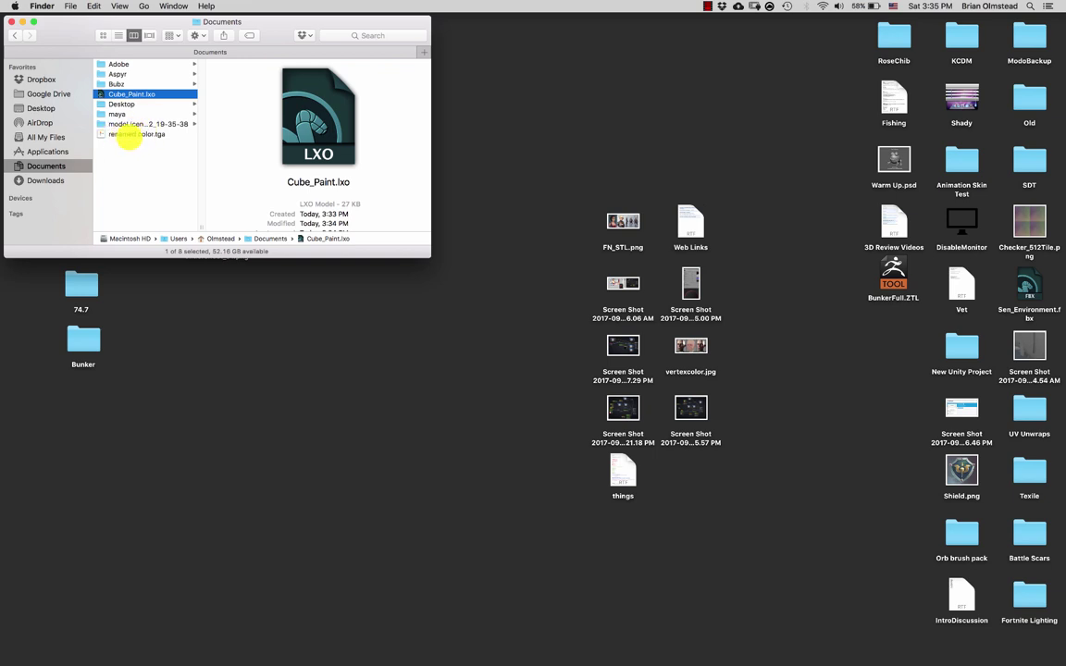
pyautogui.doubleClick(101, 94)
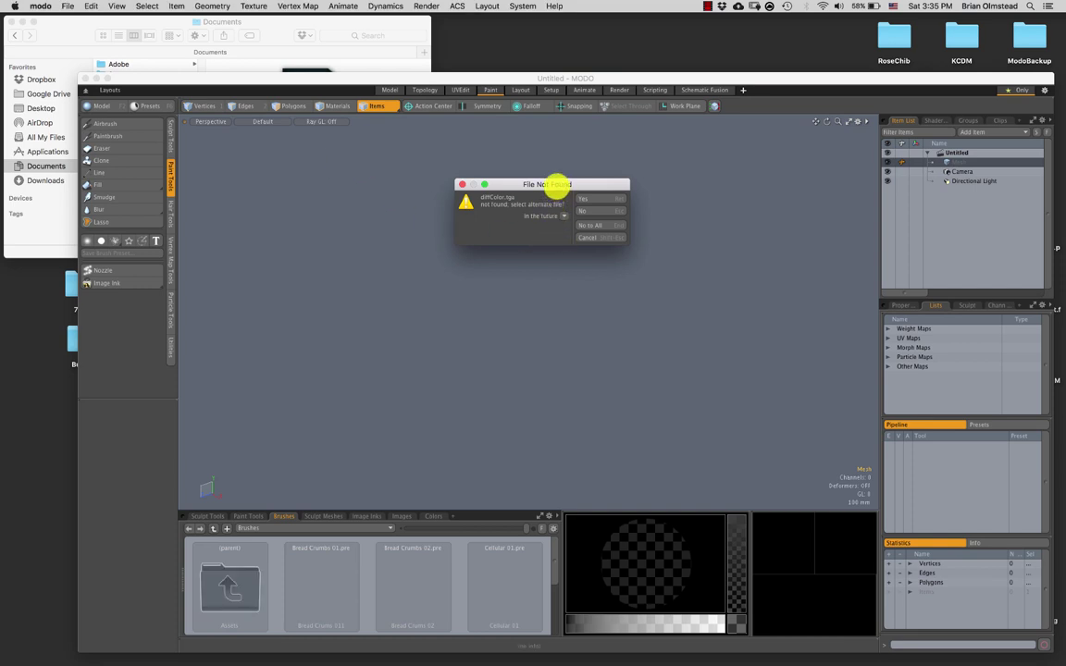
pyautogui.moveTo(557, 186); pyautogui.dragTo(560, 187)
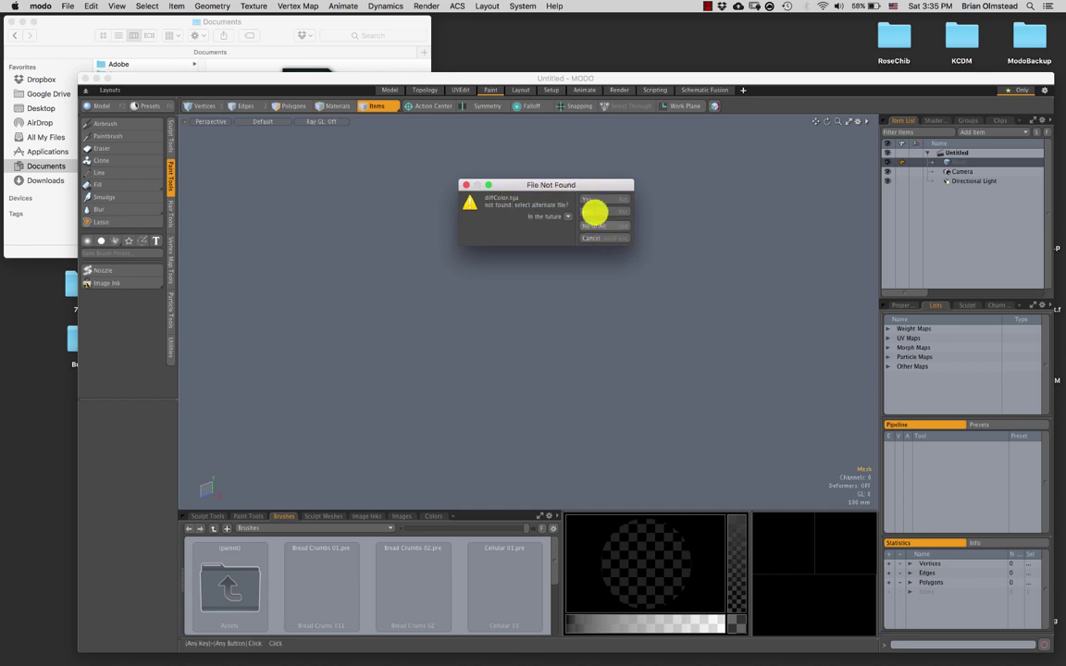
pyautogui.click(595, 212)
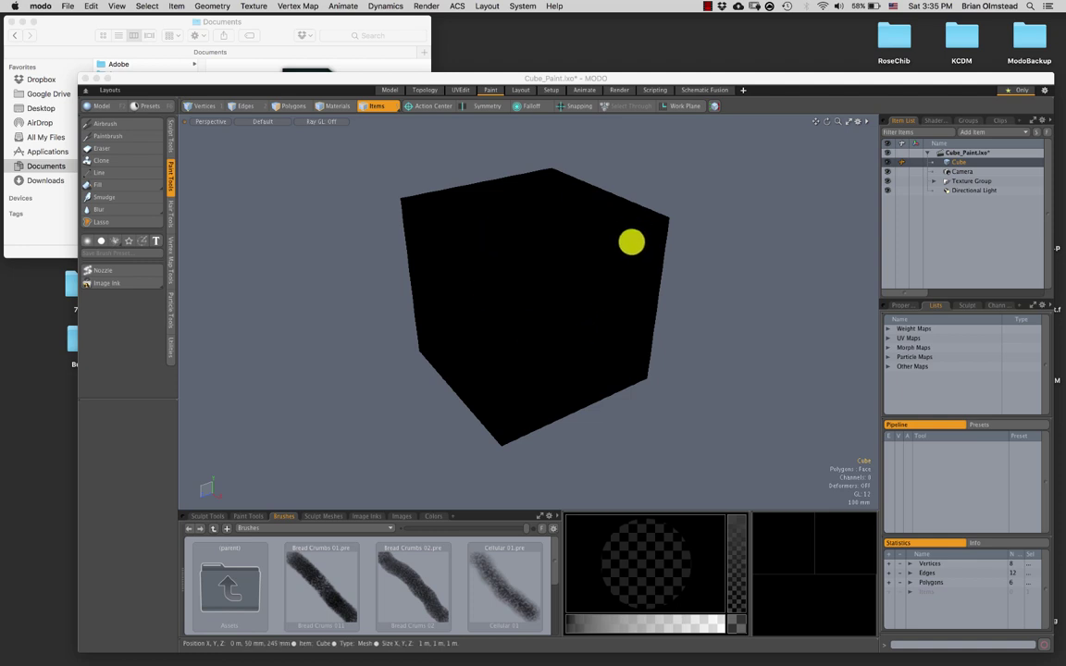
# Delete the broken diffColor image layer from Box_Material in the shader tree.
pyautogui.moveTo(590, 293)
pyautogui.keyDown('alt'); pyautogui.mouseDown()
pyautogui.moveTo(393, 316)
pyautogui.moveTo(590, 275)
pyautogui.moveTo(573, 294)
pyautogui.mouseUp(); pyautogui.keyUp('alt')
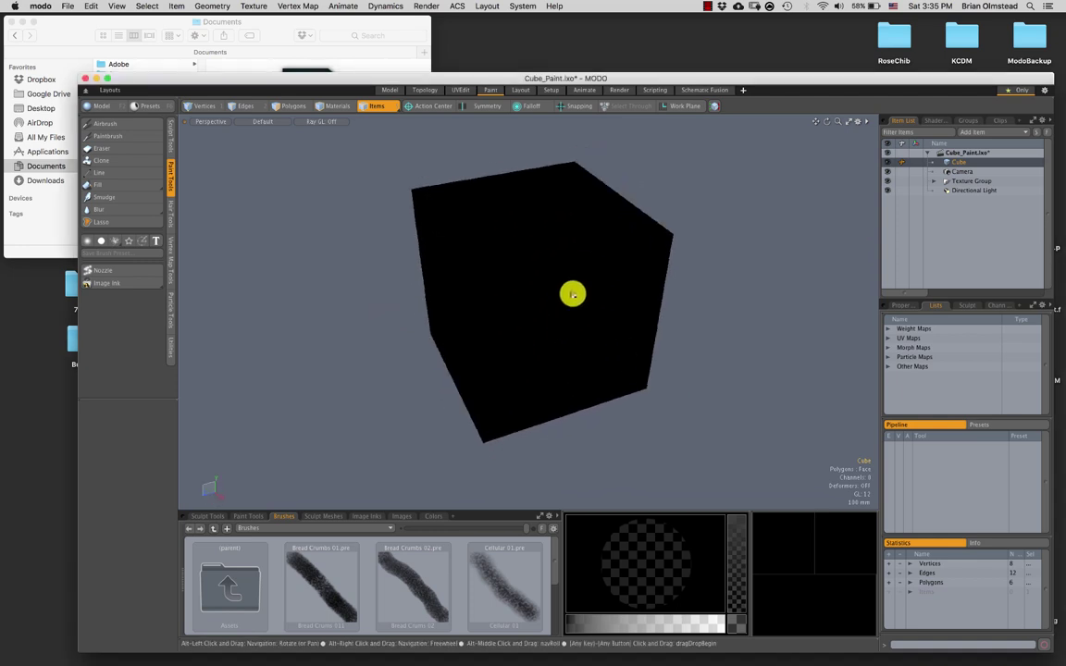
pyautogui.click(930, 121)
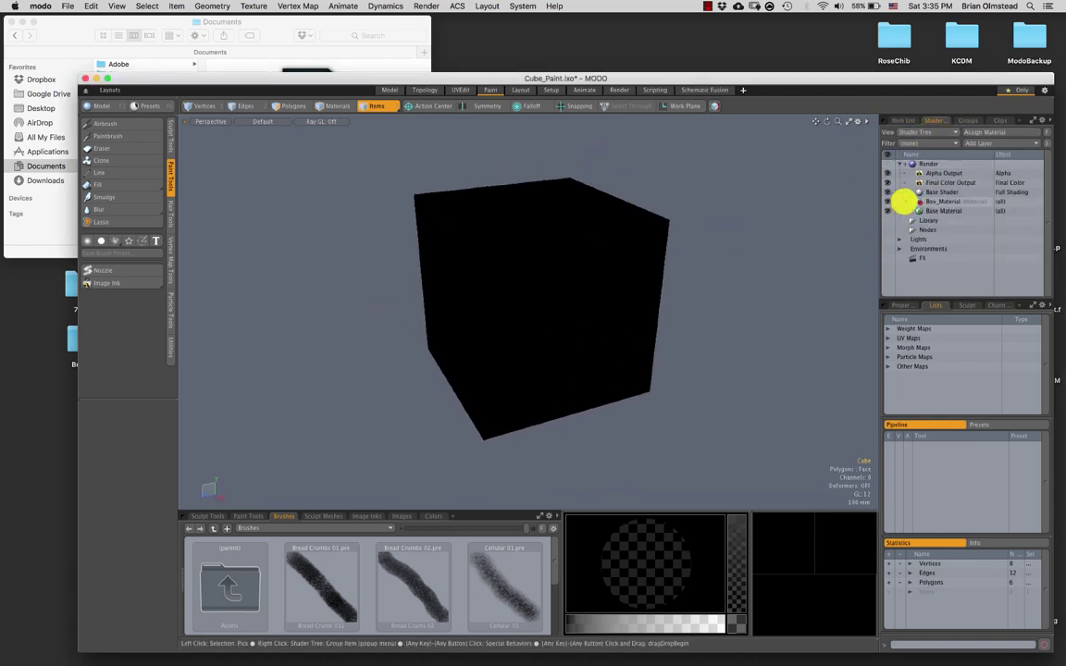
pyautogui.click(904, 201)
pyautogui.click(943, 211)
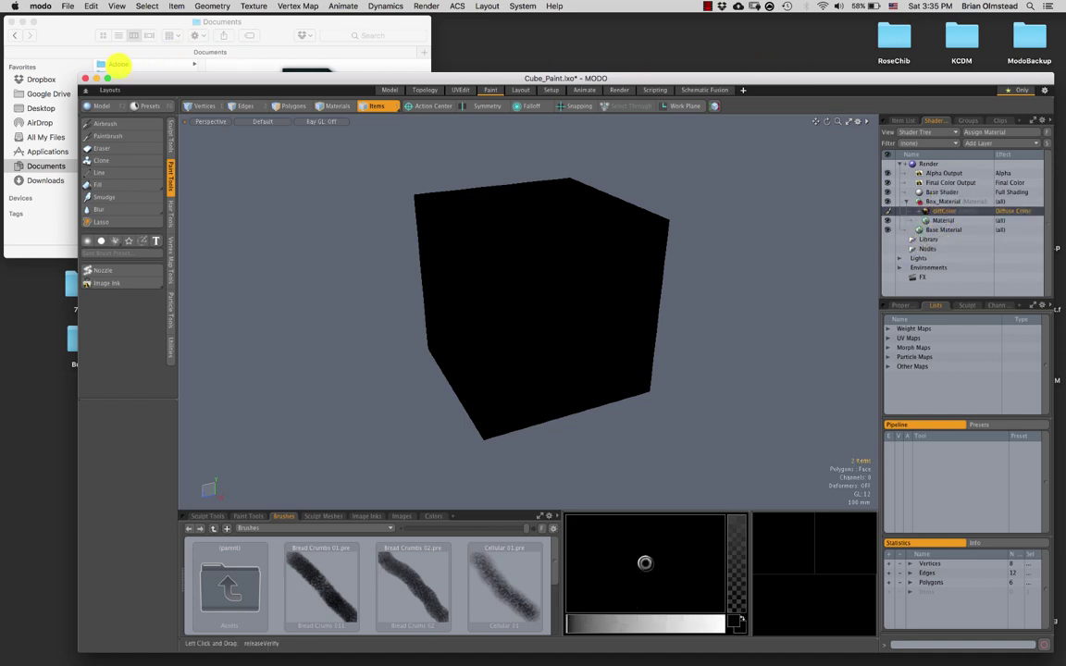
pyautogui.moveTo(52, 32); pyautogui.dragTo(16, 11)
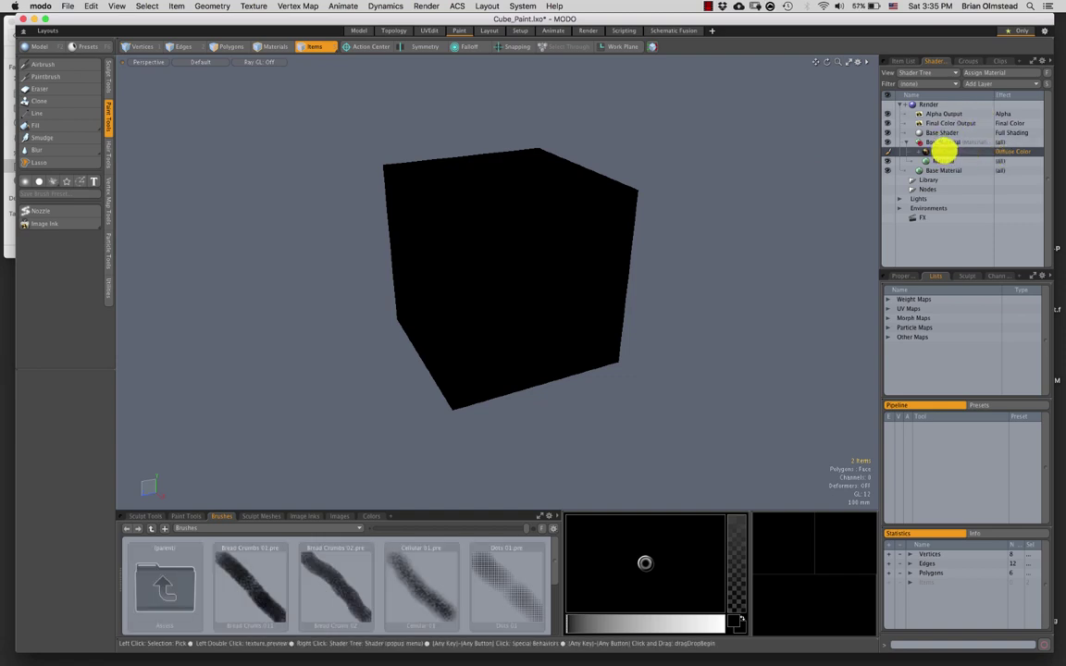
pyautogui.rightClick(943, 151)
pyautogui.click(919, 274)
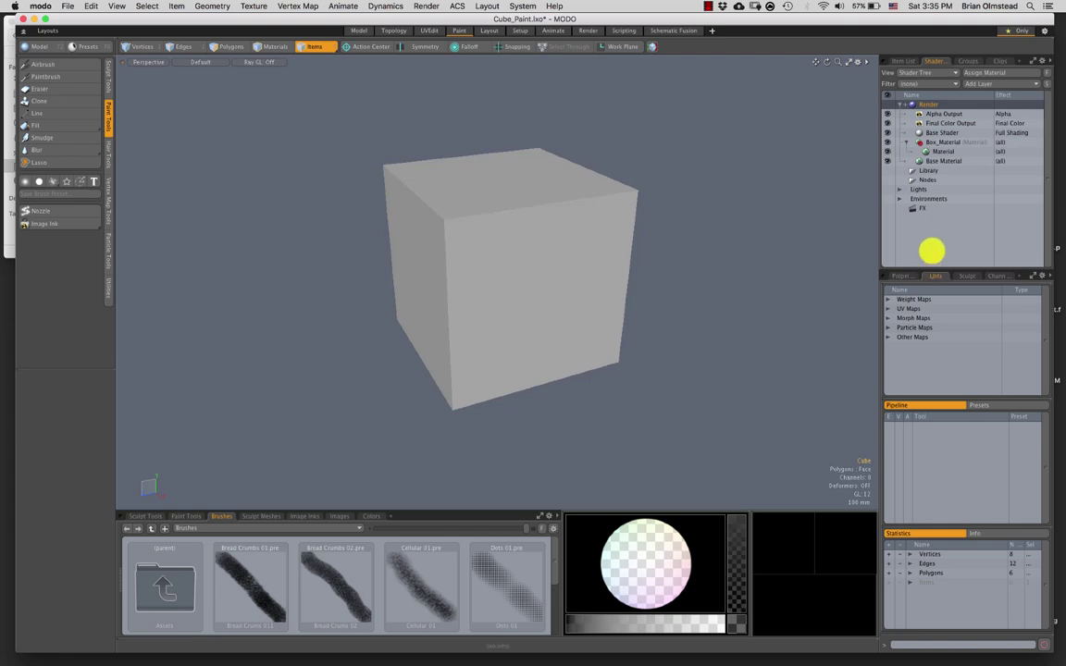
# Bring renamed color.tga from the Documents folder into Box_Material as its diffuse color texture and check the cube's faces.
pyautogui.keyDown('alt'); pyautogui.moveTo(666, 185); pyautogui.dragTo(635, 155); pyautogui.keyUp('alt')
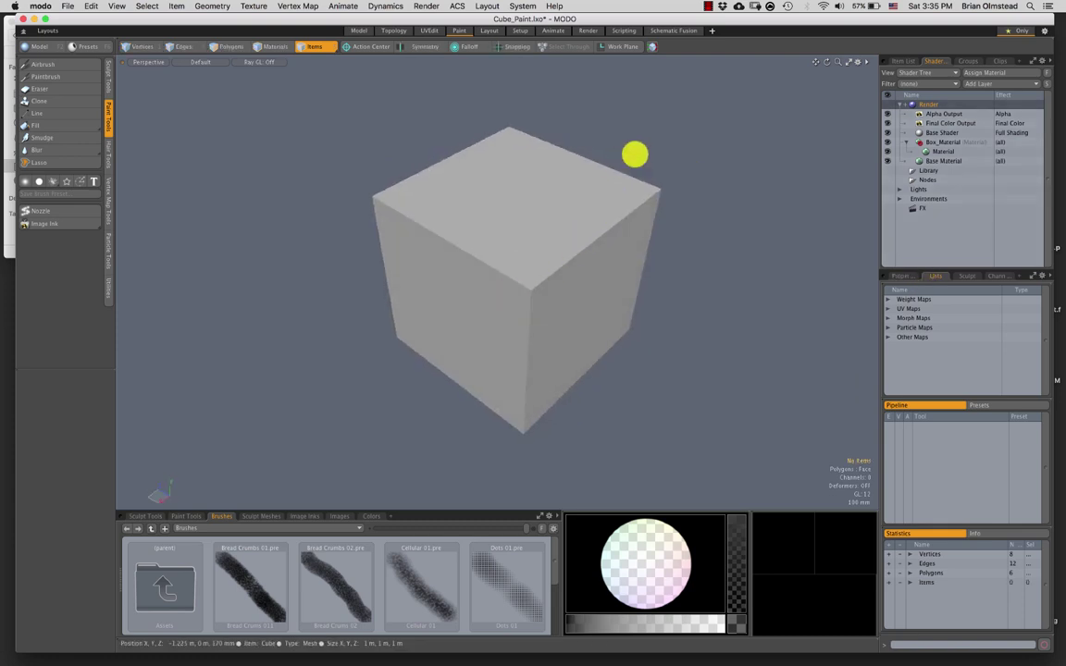
pyautogui.moveTo(635, 155)
pyautogui.mouseDown(button='right')
pyautogui.moveTo(700, 321)
pyautogui.moveTo(689, 295)
pyautogui.mouseUp(button='right')
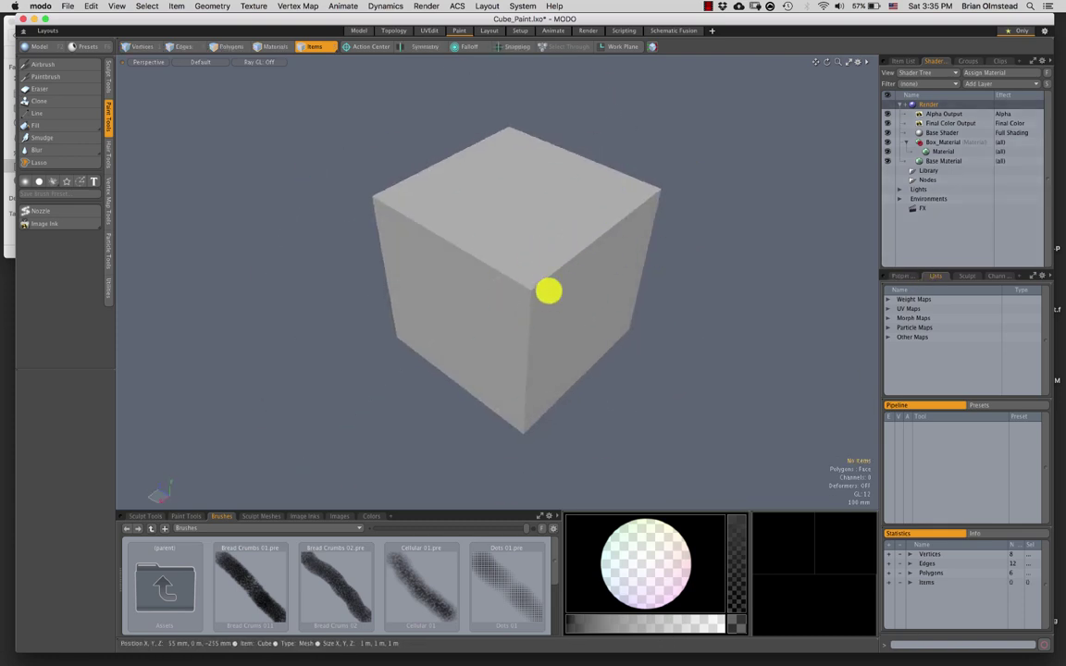
pyautogui.moveTo(74, 18); pyautogui.dragTo(114, 19)
pyautogui.click(47, 52)
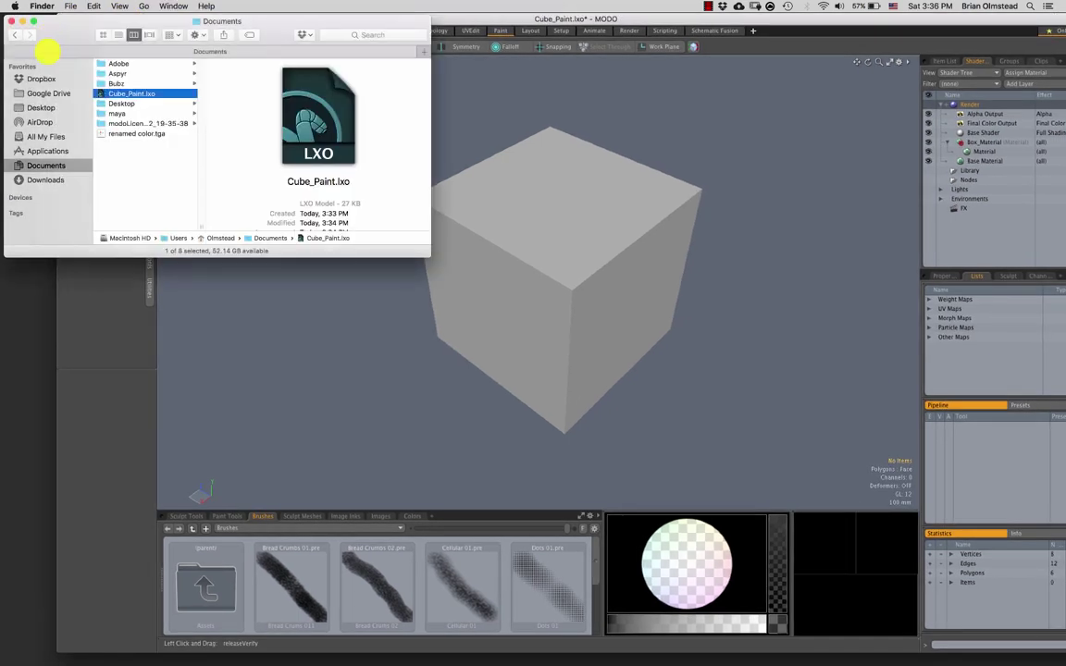
pyautogui.click(109, 133)
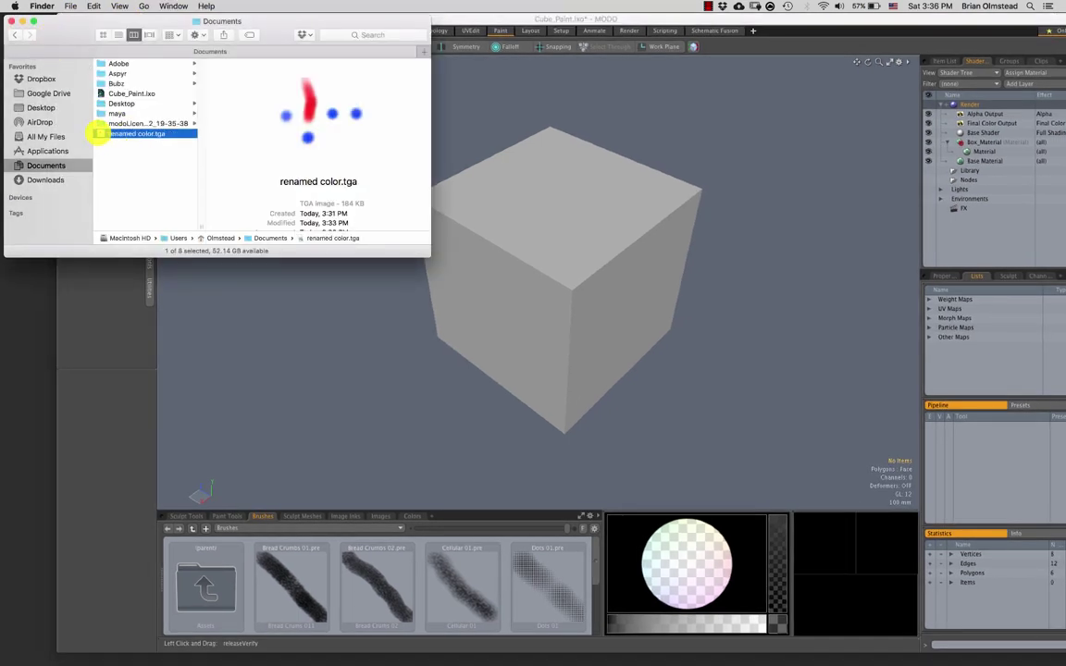
pyautogui.moveTo(99, 133); pyautogui.dragTo(1002, 162)
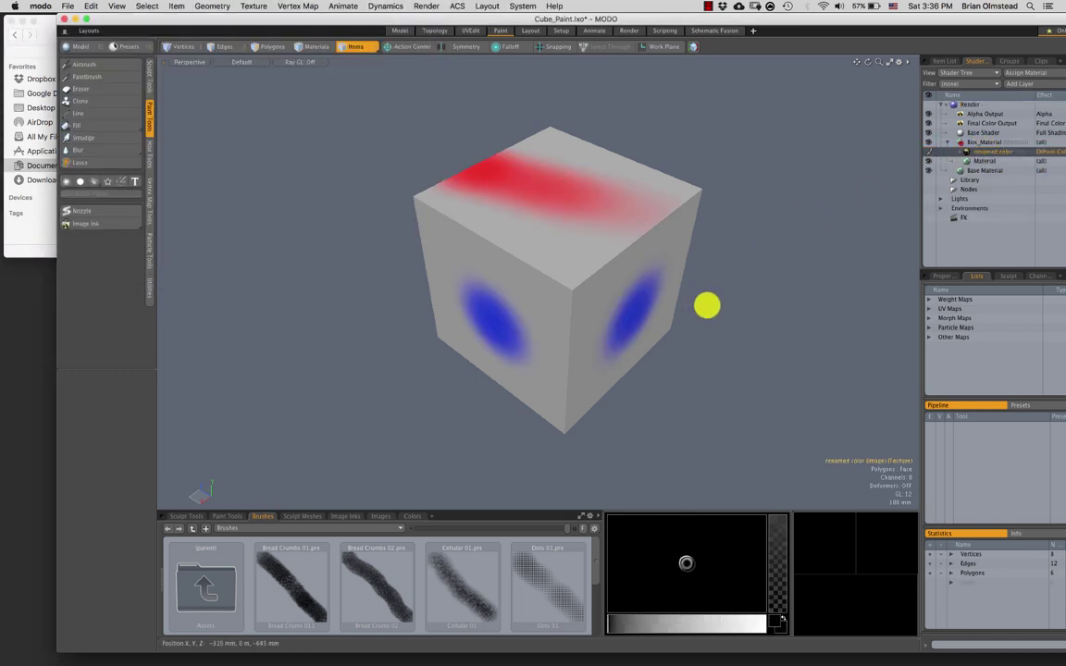
pyautogui.keyDown('alt'); pyautogui.moveTo(707, 304); pyautogui.dragTo(573, 293); pyautogui.keyUp('alt')
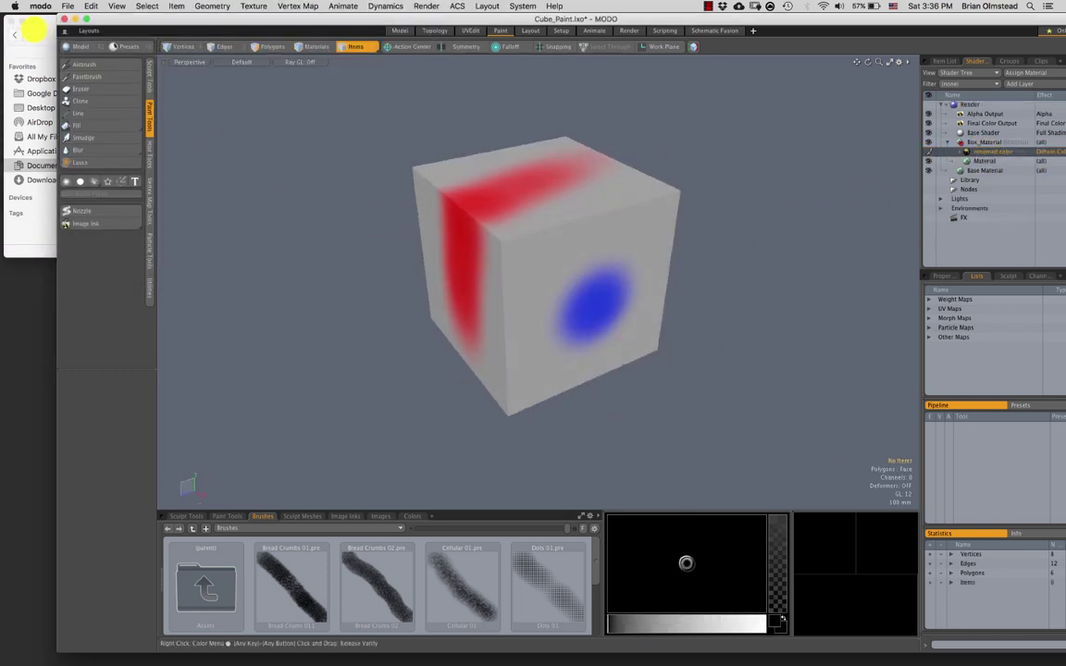
# Inspect Cube_Paint.lxo and renamed color.tga in Finder, examining the texture in a Quick Look preview.
pyautogui.click(28, 28)
pyautogui.click(140, 93)
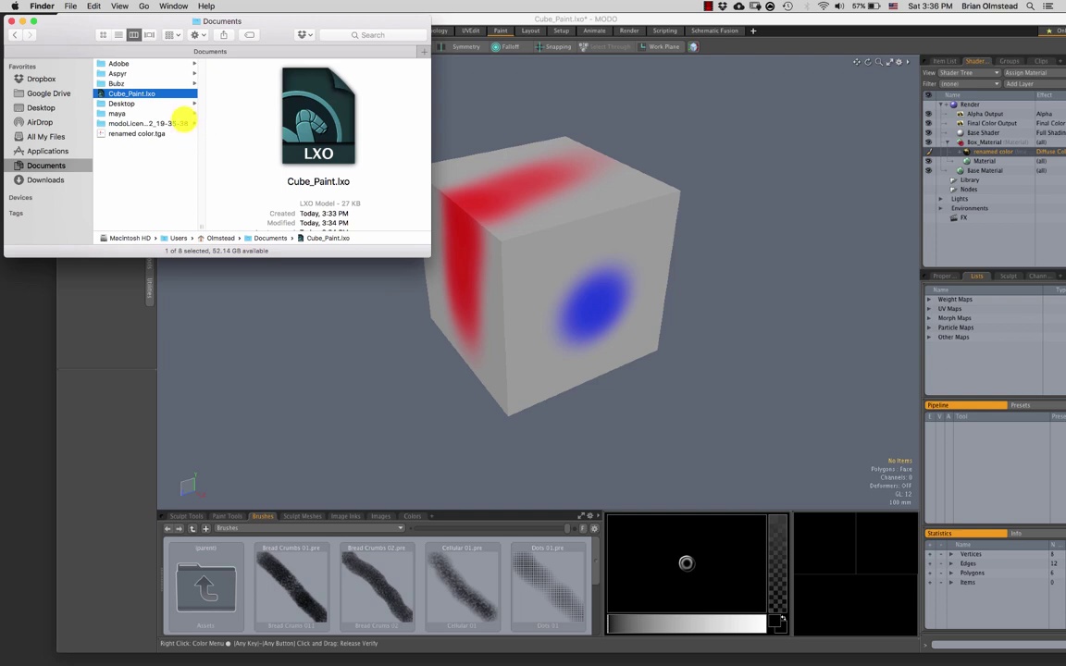
pyautogui.click(120, 133)
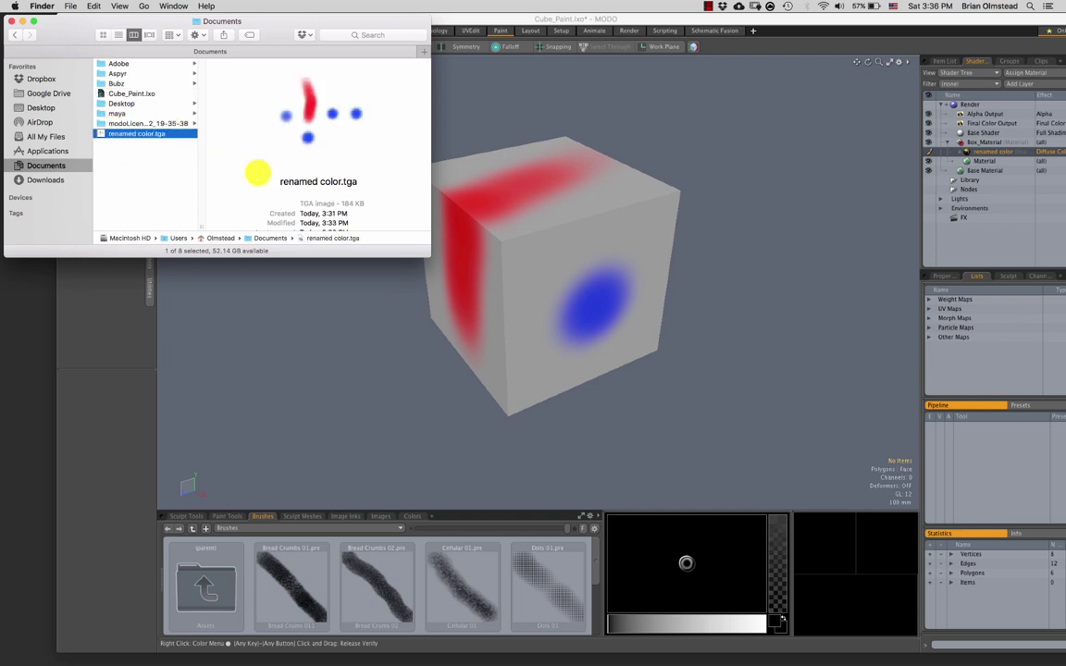
pyautogui.press('space')
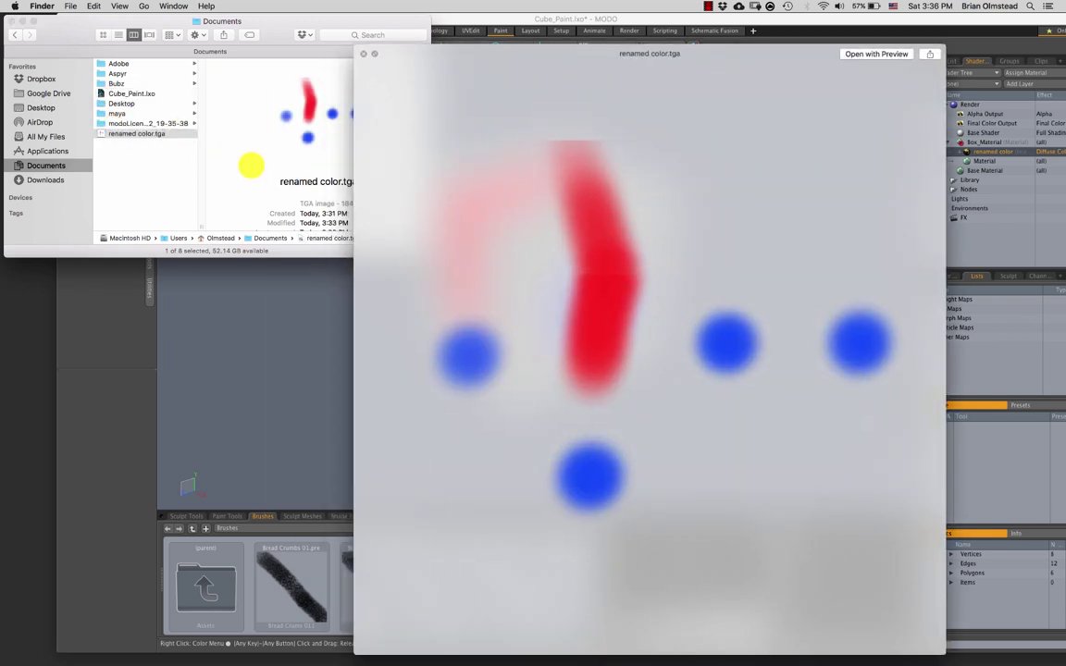
pyautogui.press('space')
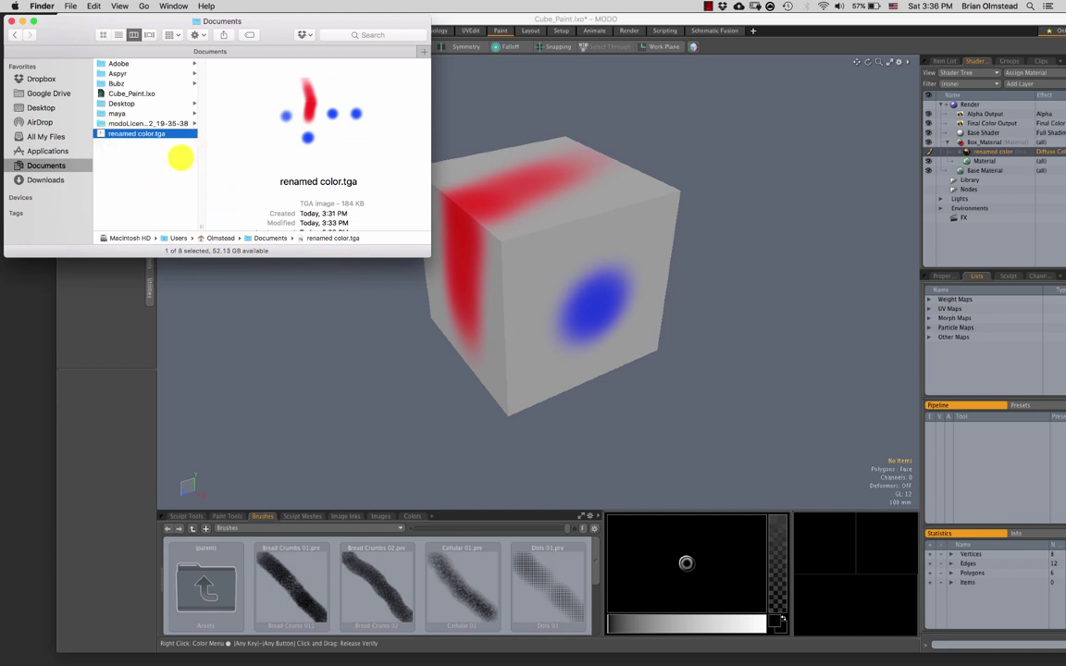
pyautogui.click(164, 123)
pyautogui.click(159, 133)
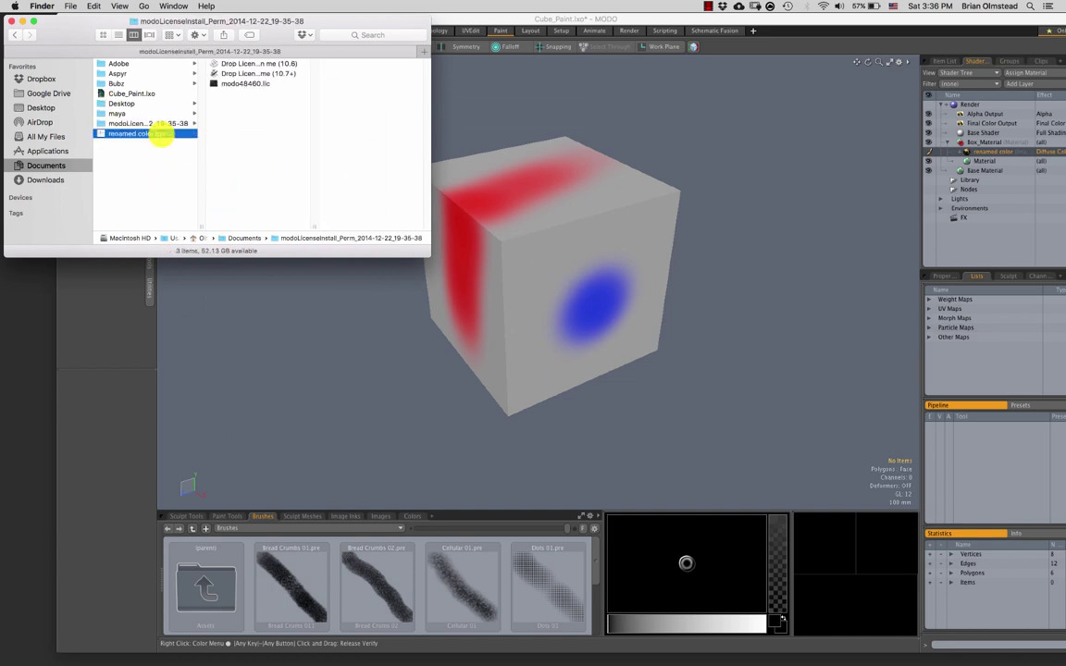
pyautogui.press('space')
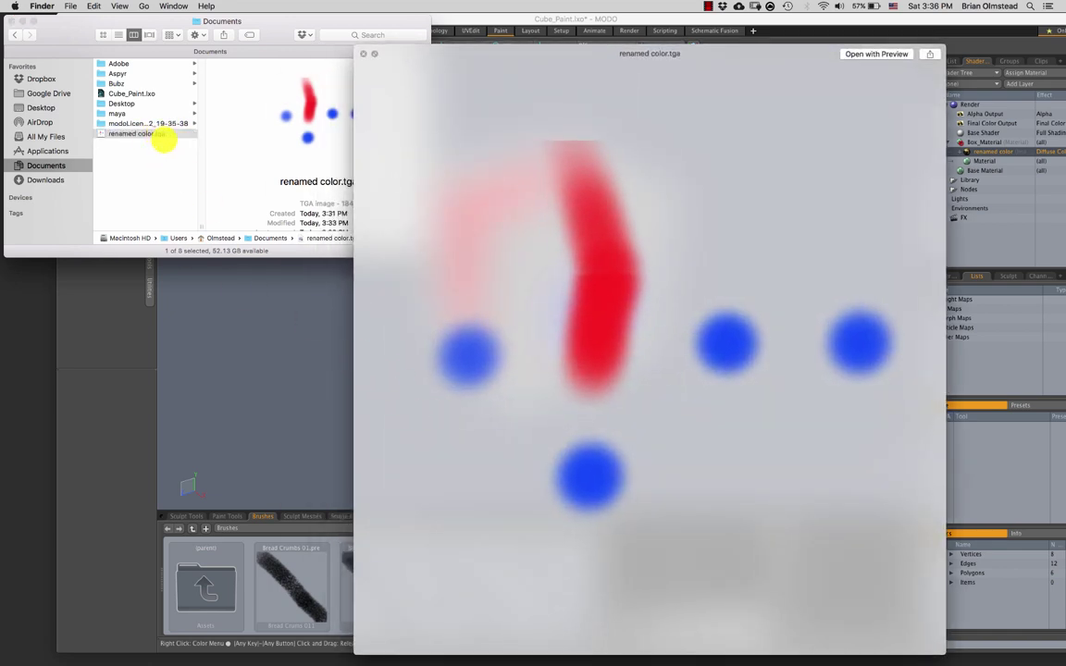
pyautogui.press('space')
pyautogui.click(447, 202)
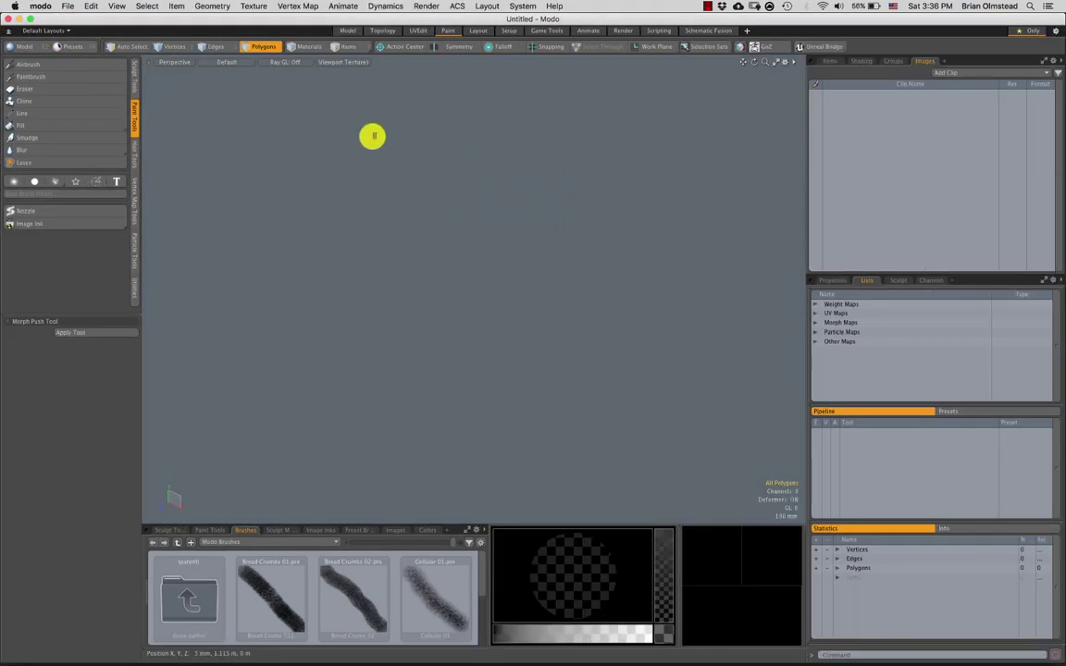
# Show the item list of the new empty scene and switch to the modeling layout.
pyautogui.click(830, 61)
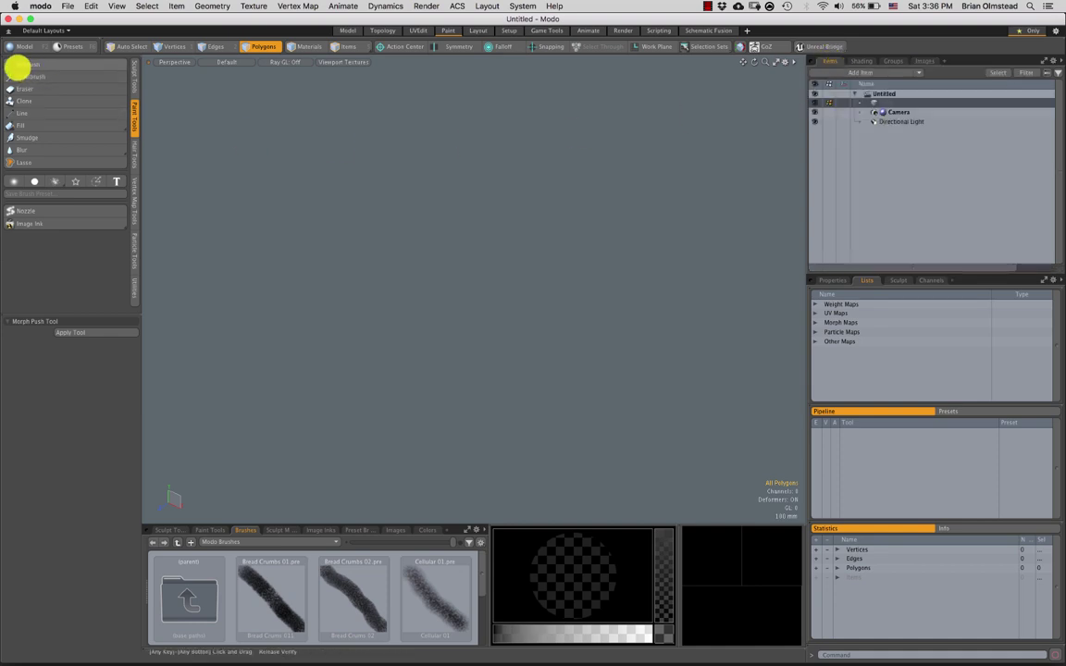
pyautogui.click(26, 48)
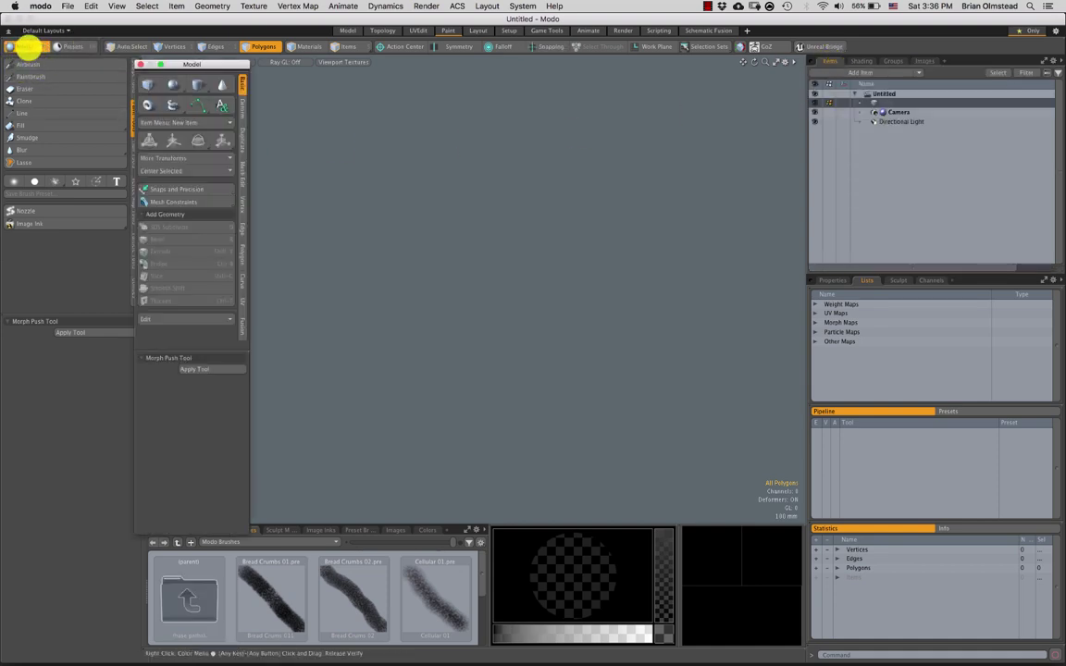
pyautogui.click(349, 30)
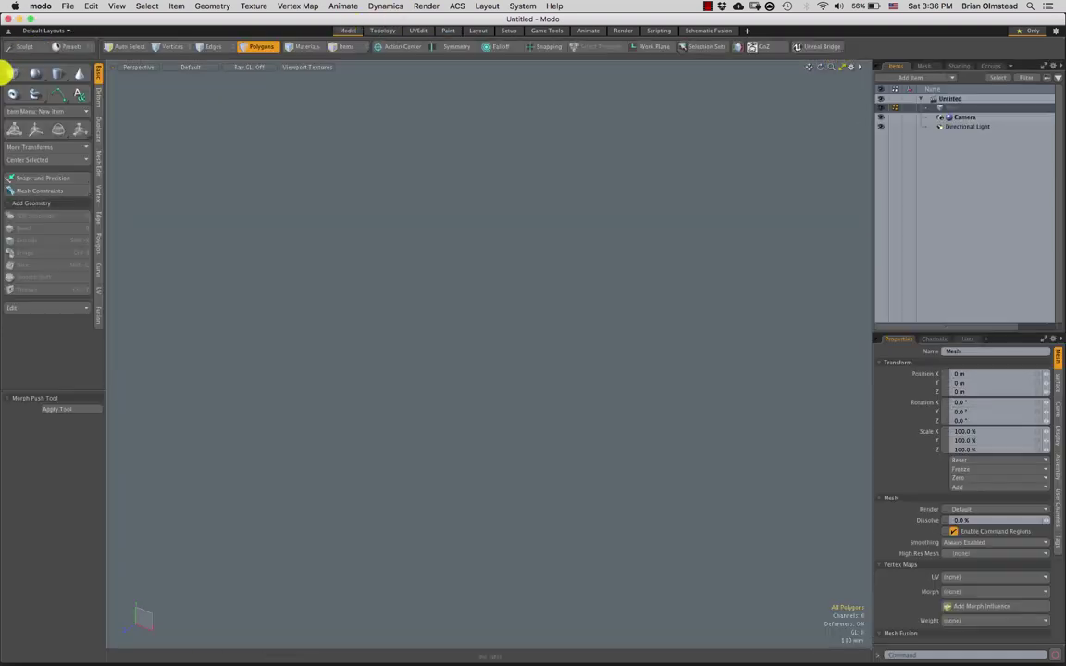
pyautogui.keyDown('shift'); pyautogui.click(14, 70); pyautogui.keyUp('shift')
pyautogui.keyDown('alt'); pyautogui.moveTo(566, 363); pyautogui.dragTo(529, 373); pyautogui.keyUp('alt')
pyautogui.scroll(-3, 531, 361)
pyautogui.press('1')
pyautogui.press('3')
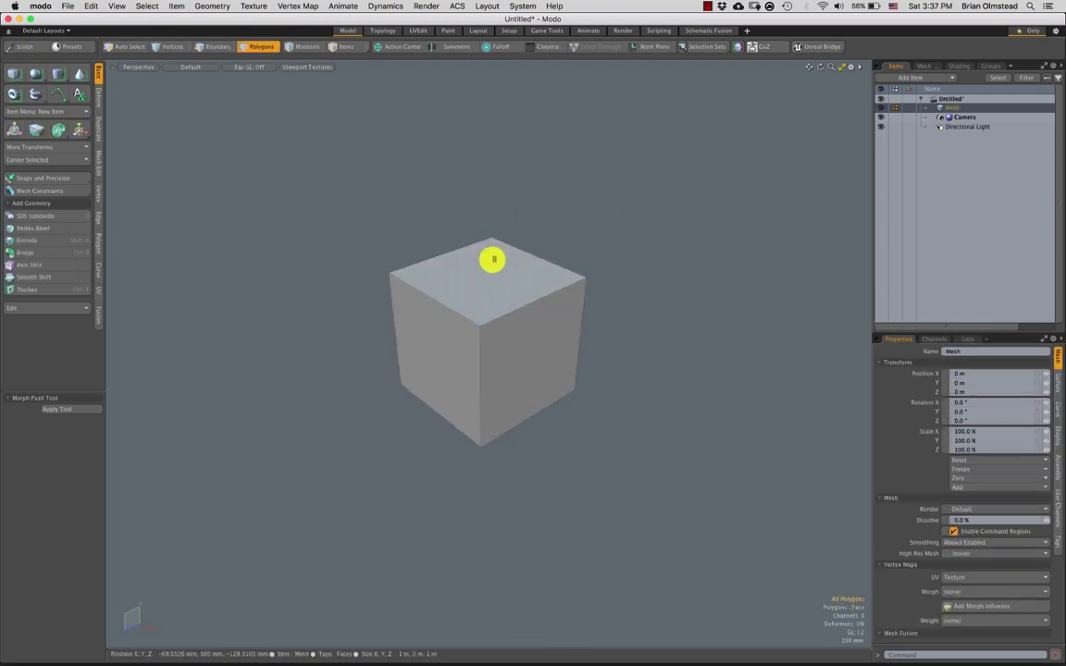
pyautogui.press('Delete')
# Add a default sphere to the empty mesh and check its polygons by selecting them all, leaving them deselected.
pyautogui.click(32, 74)
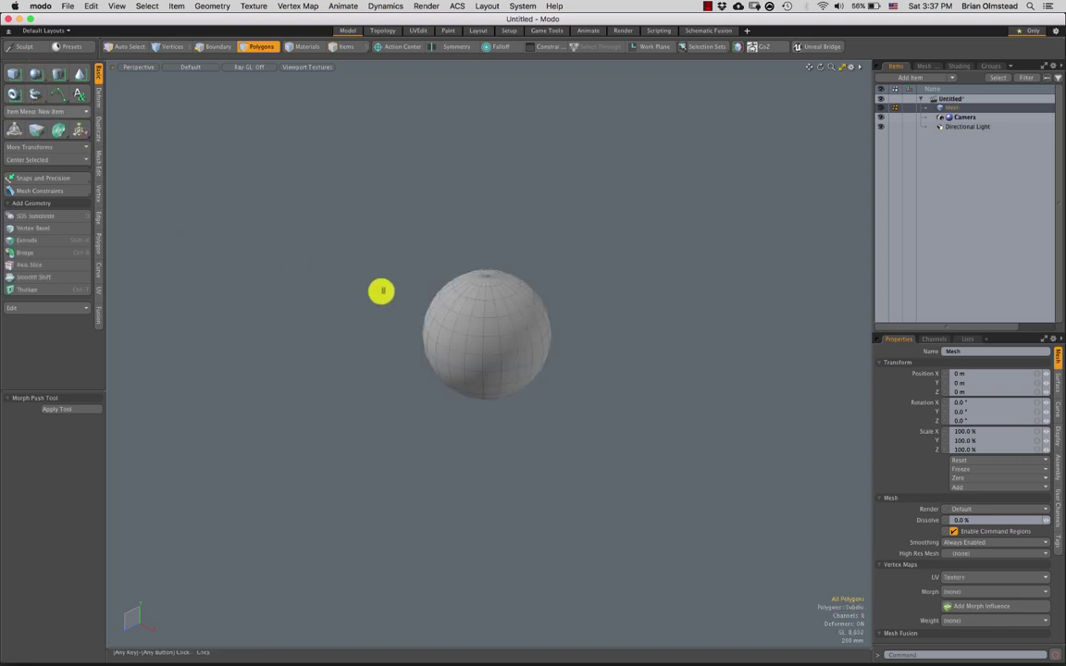
pyautogui.moveTo(547, 341)
pyautogui.keyDown('ctrl'); pyautogui.keyDown('alt'); pyautogui.mouseDown()
pyautogui.moveTo(612, 317)
pyautogui.moveTo(552, 319)
pyautogui.moveTo(531, 336)
pyautogui.mouseUp(); pyautogui.keyUp('alt'); pyautogui.keyUp('ctrl')
pyautogui.doubleClick(549, 324)
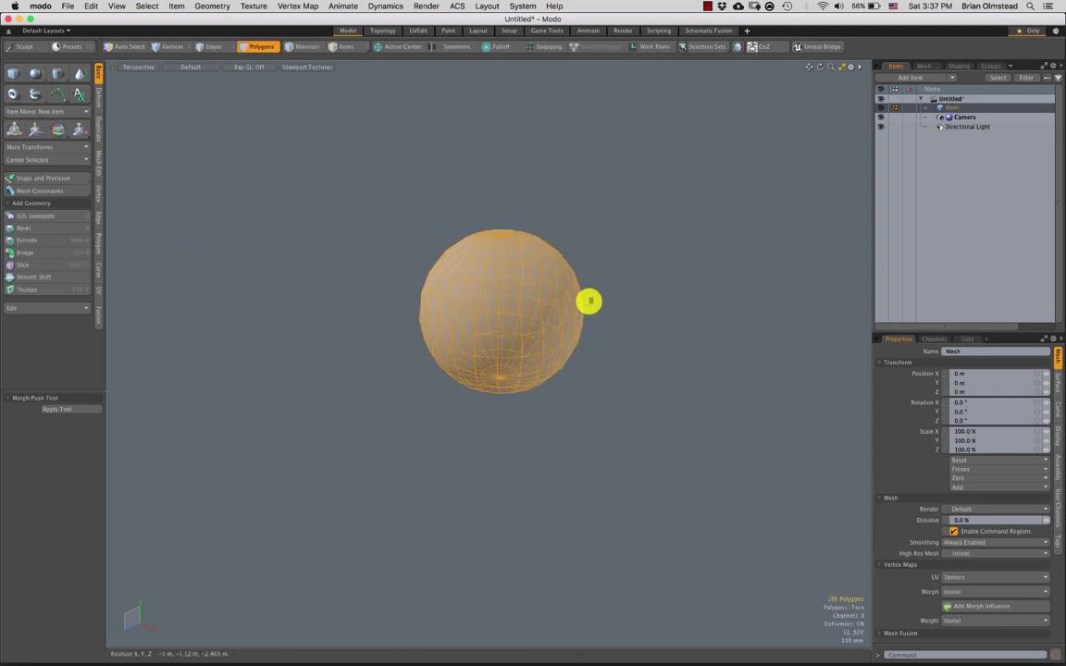
pyautogui.click(587, 300)
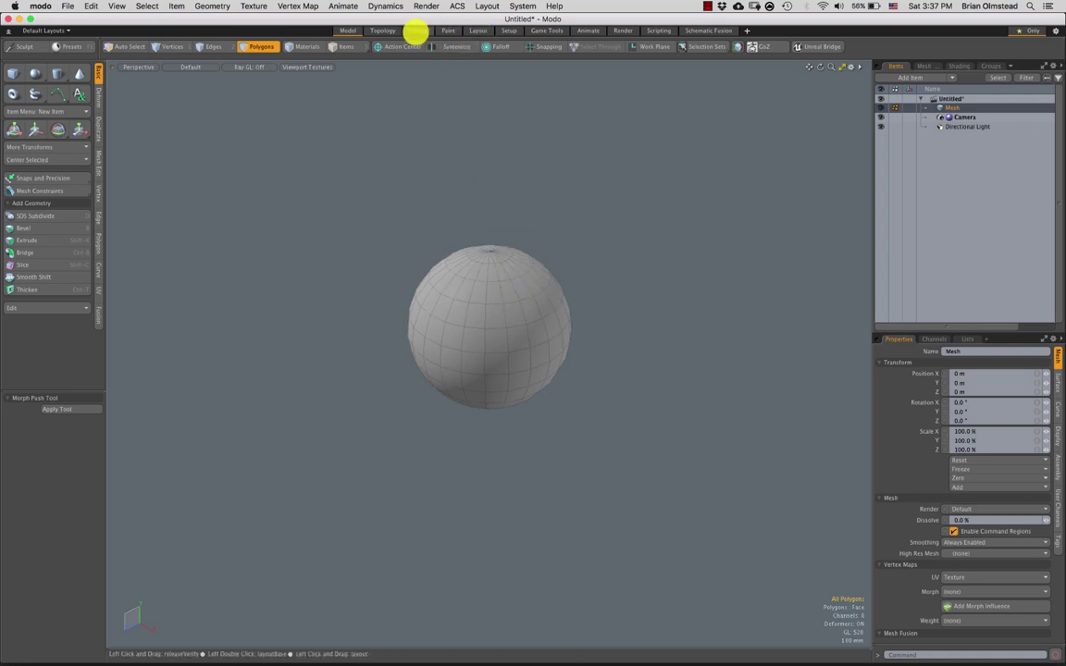
# Display the sphere's Texture UV map beside the 3D view and examine how its polygons are laid out.
pyautogui.click(419, 30)
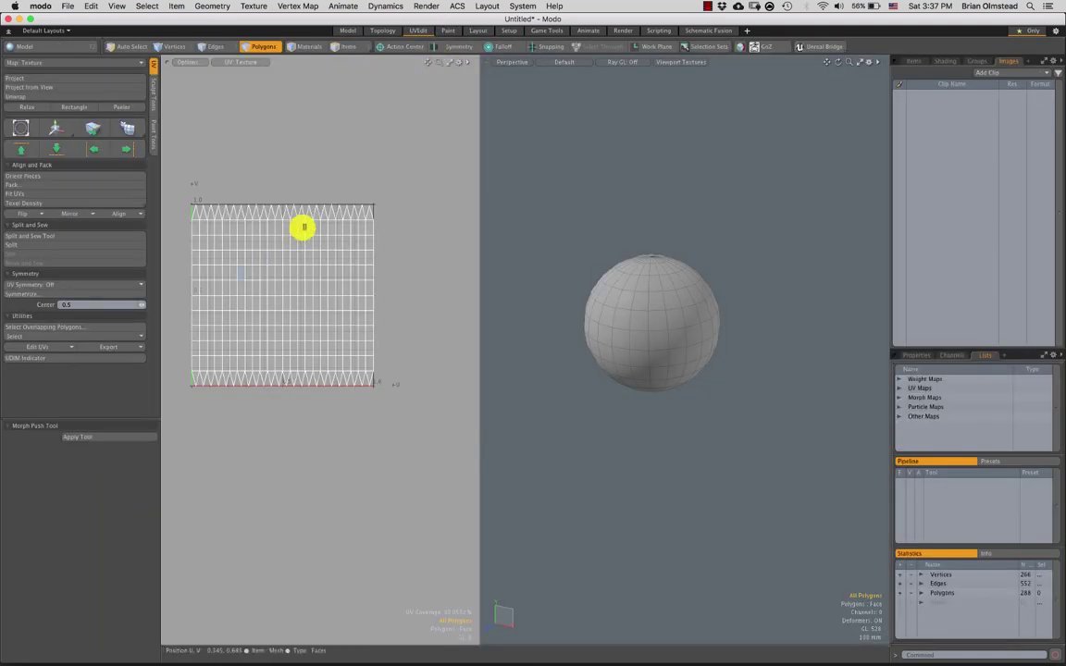
pyautogui.moveTo(416, 413); pyautogui.dragTo(422, 279, button='right')
pyautogui.click(422, 275)
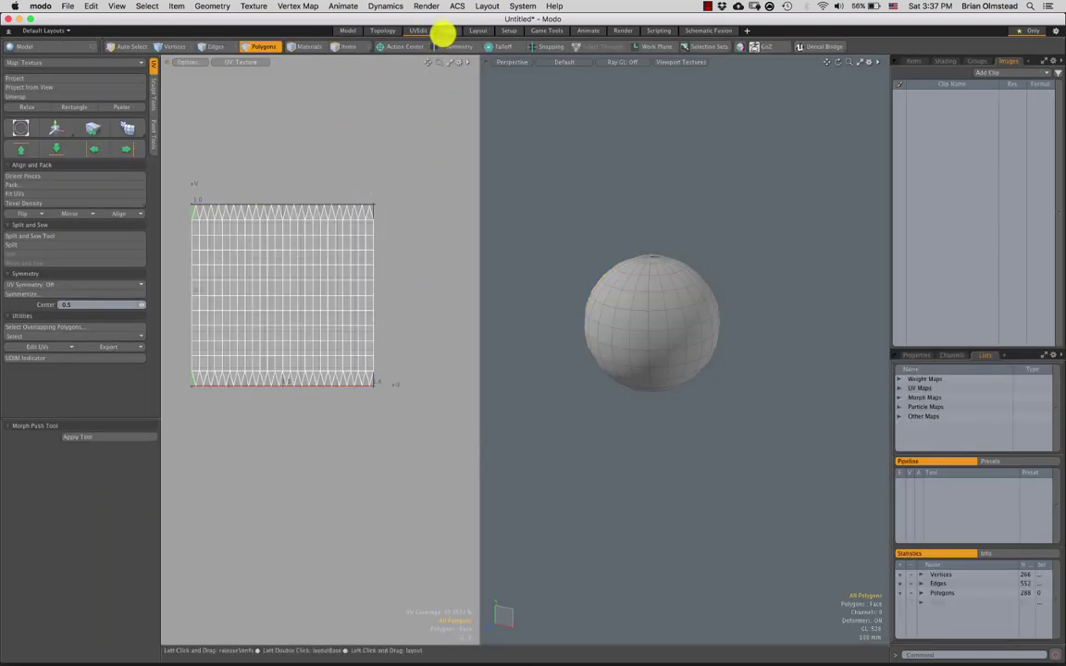
# Switch to the Paint layout and display the Shader Tree for the scene.
pyautogui.click(446, 31)
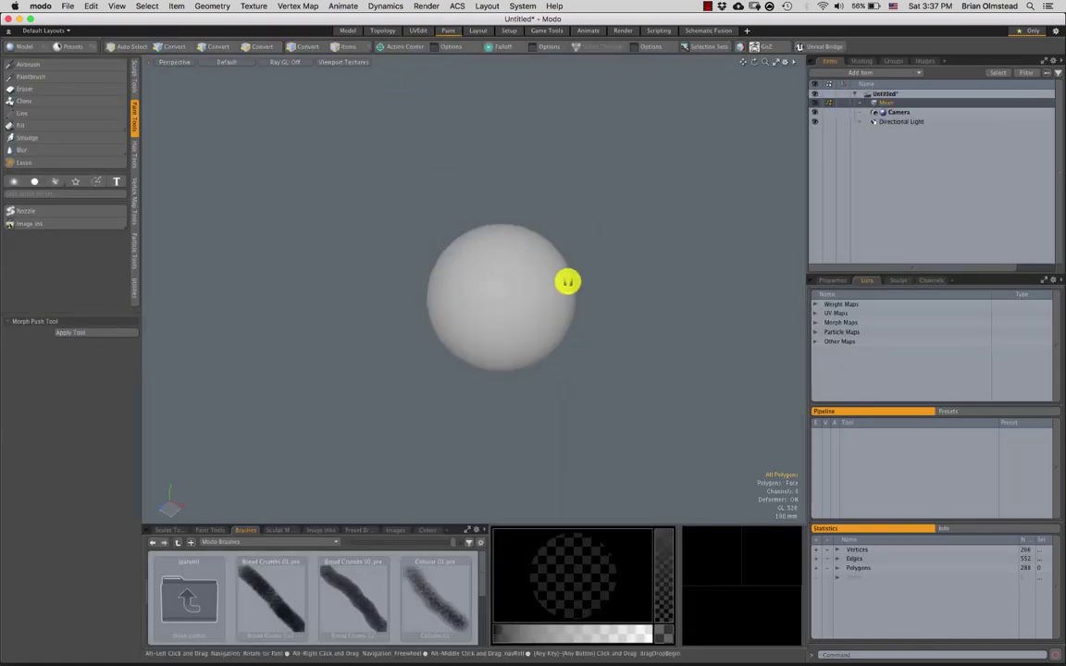
pyautogui.click(924, 62)
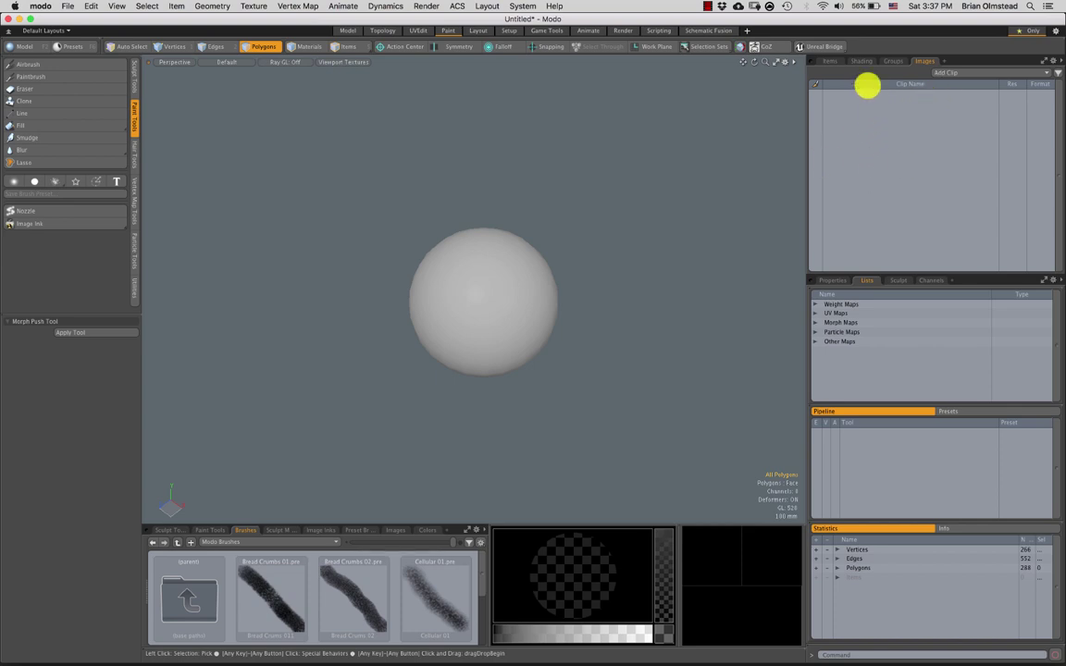
pyautogui.click(861, 62)
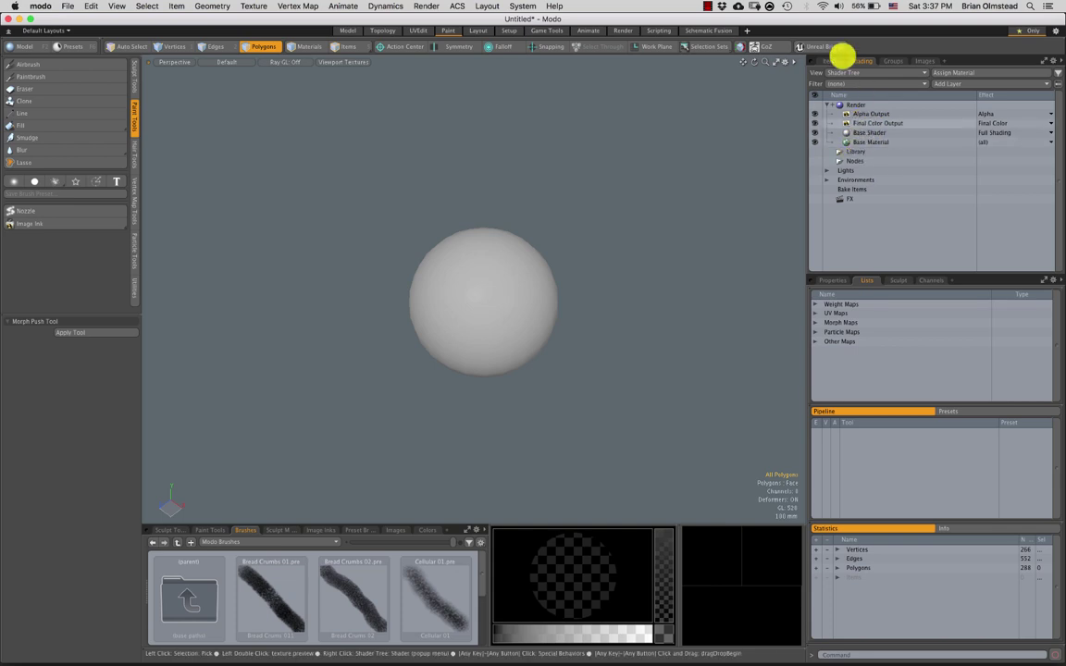
pyautogui.click(830, 61)
pyautogui.click(883, 103)
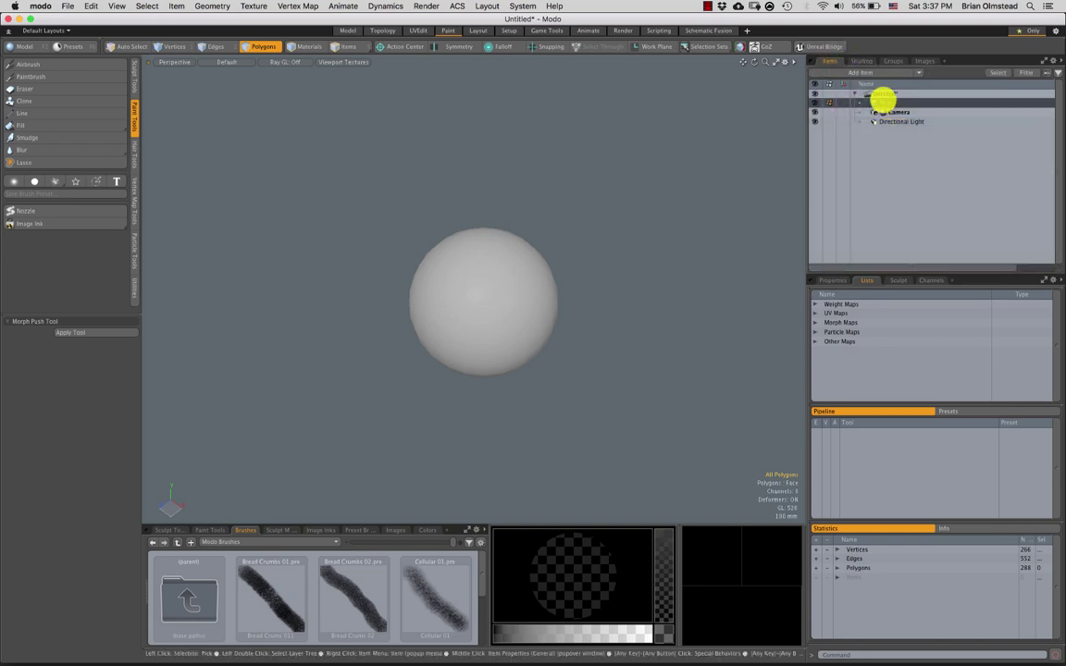
pyautogui.click(844, 63)
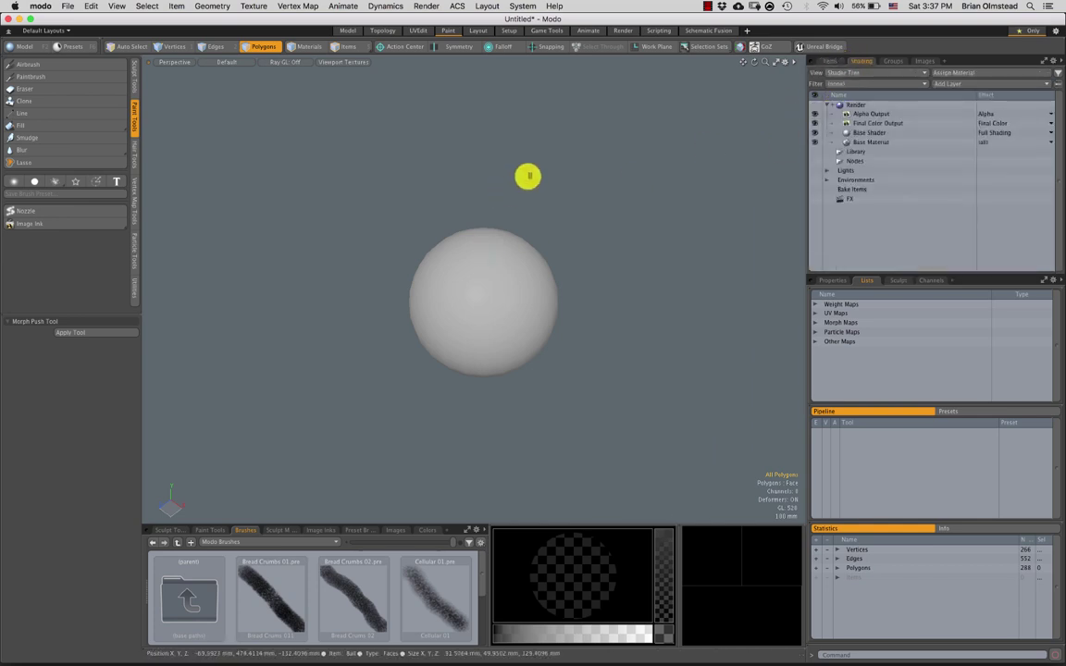
# Assign a new material named Ball_Mat to all of the sphere's polygons, then clear the selection.
pyautogui.moveTo(305, 381)
pyautogui.mouseDown(button='right')
pyautogui.moveTo(634, 354)
pyautogui.moveTo(617, 209)
pyautogui.mouseUp(button='right')
pyautogui.press('m')
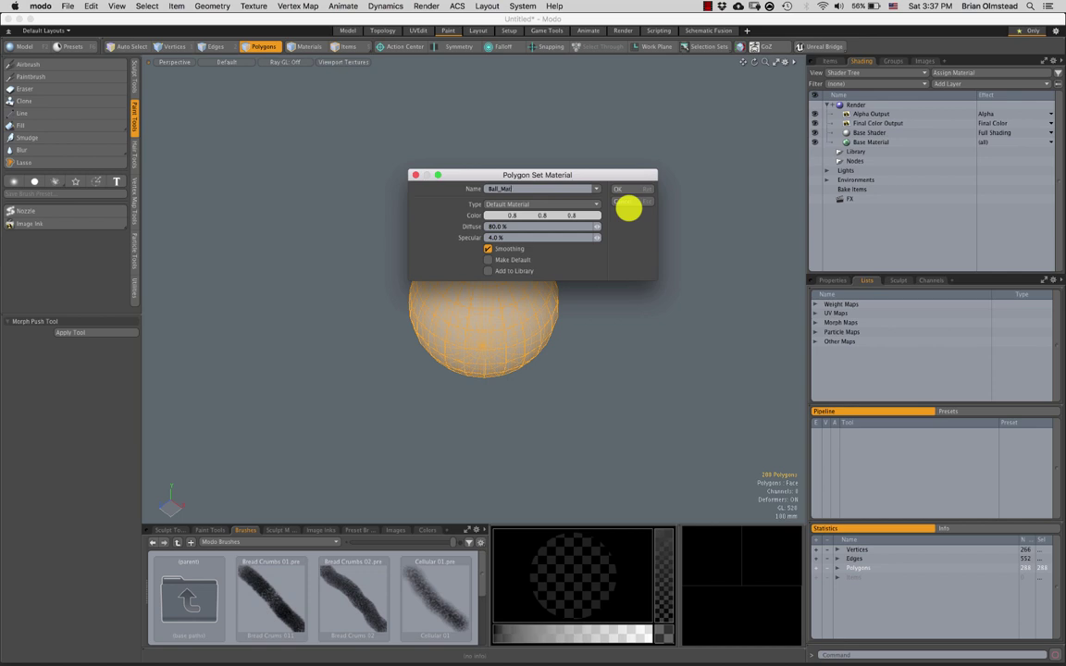
pyautogui.click(615, 189)
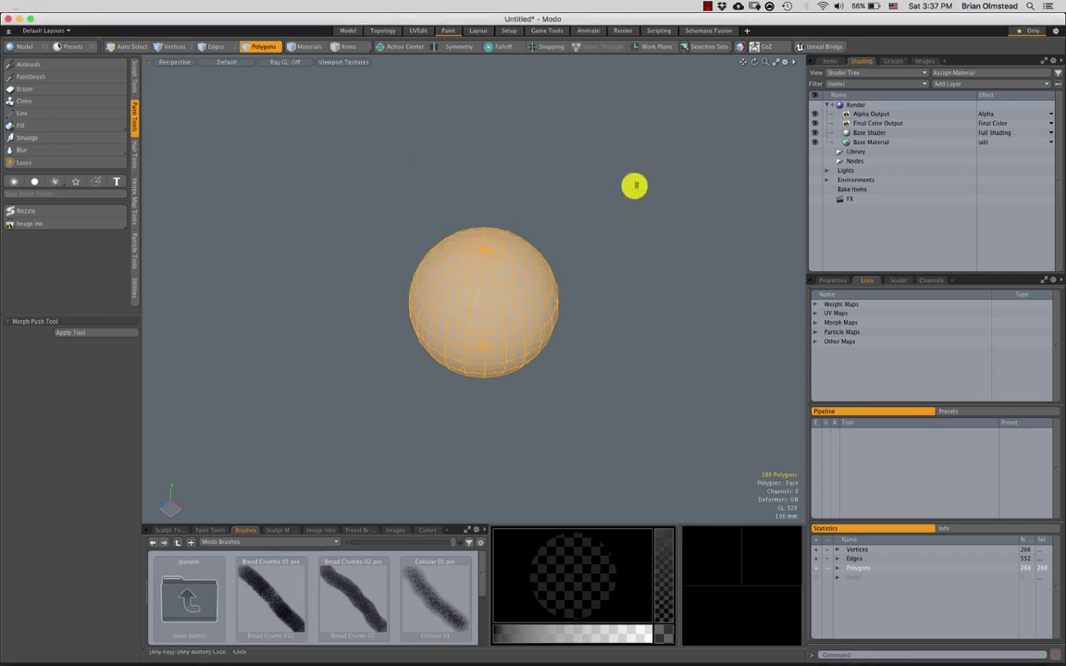
pyautogui.click(598, 223)
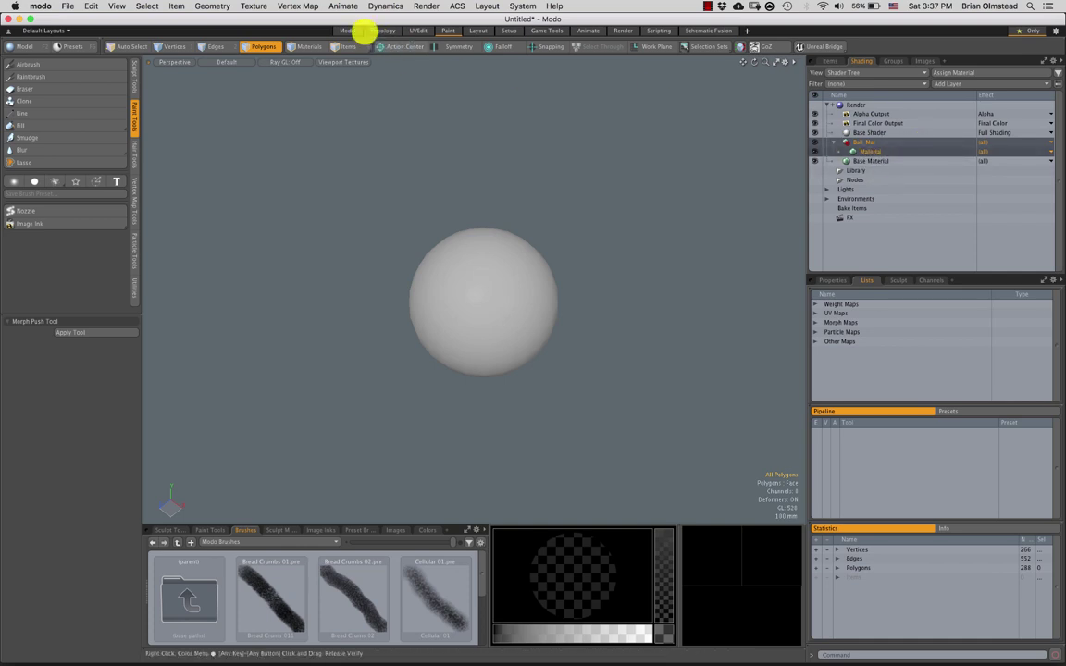
# Check the dimensions of renamed color.tga in the Documents folder in Finder, then return to Modo.
pyautogui.moveTo(350, 17); pyautogui.dragTo(484, 17)
pyautogui.click(90, 35)
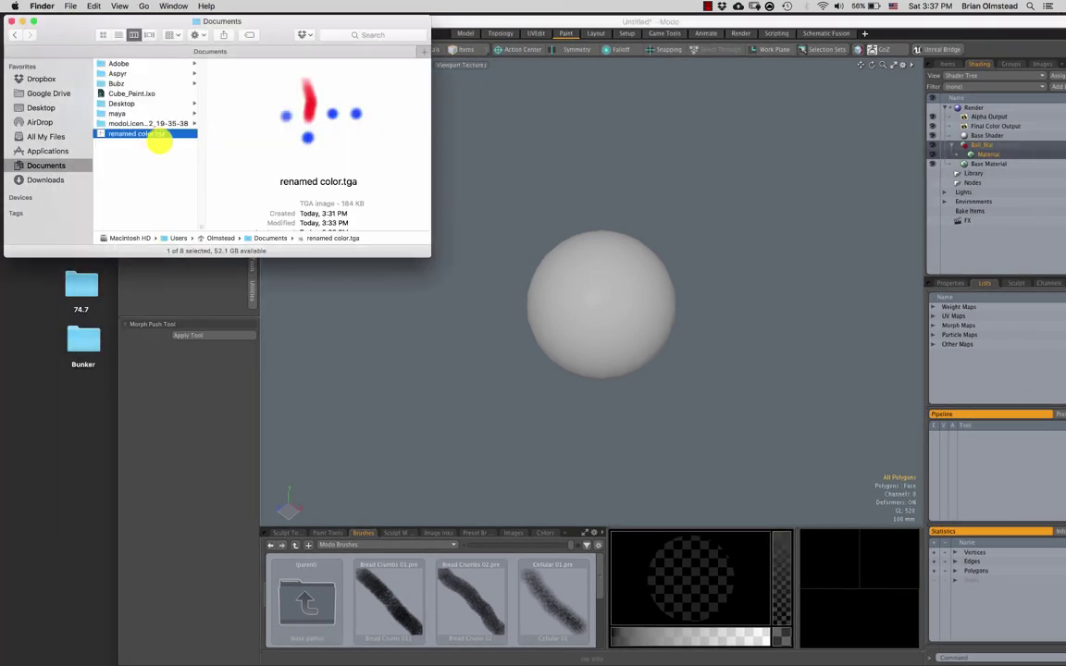
pyautogui.click(123, 123)
pyautogui.click(121, 134)
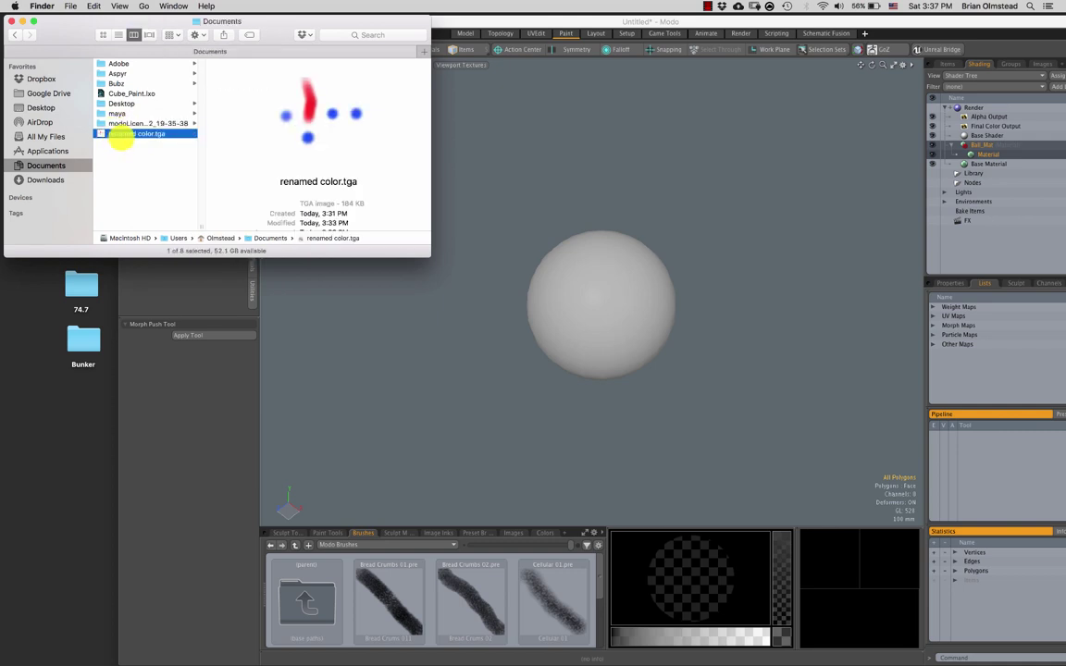
pyautogui.moveTo(423, 254); pyautogui.dragTo(437, 344)
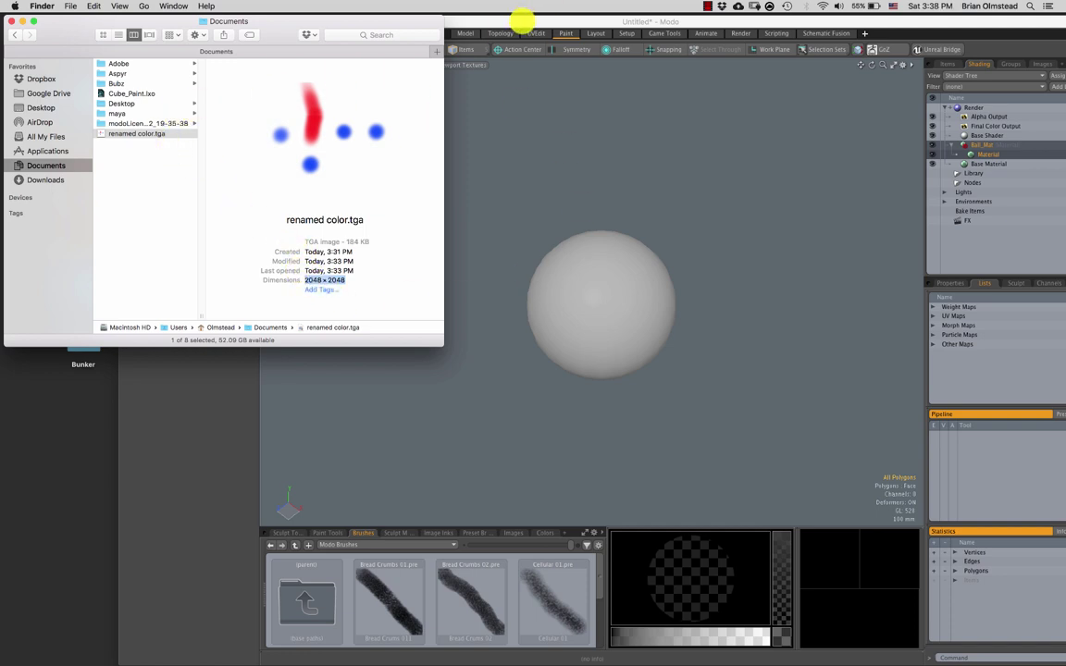
pyautogui.doubleClick(521, 20)
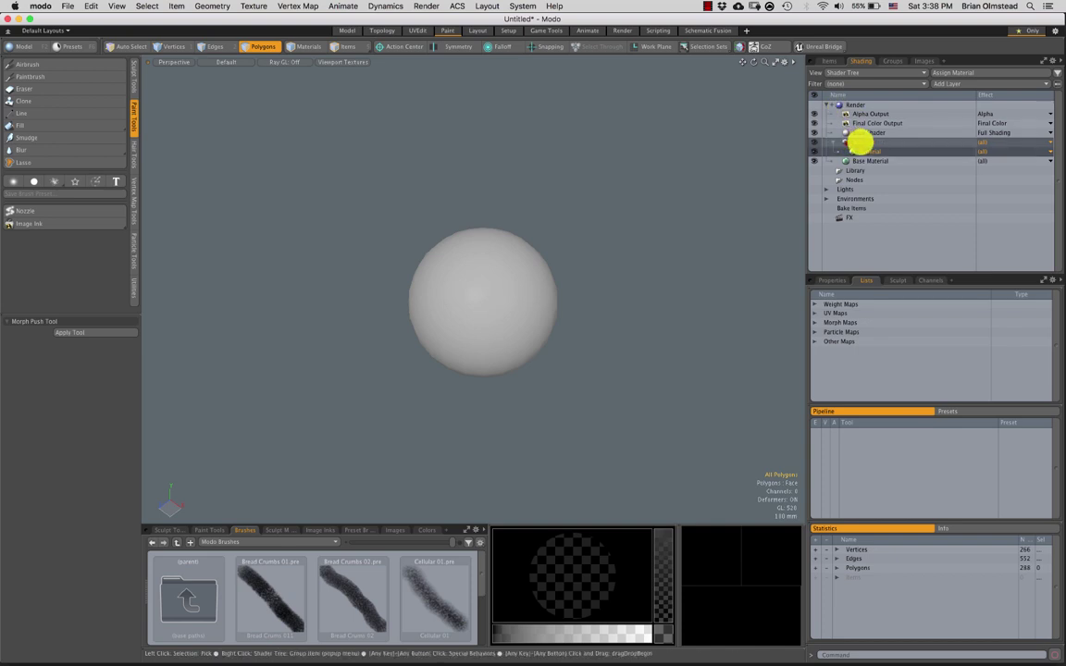
# Start a new still image clip saved to the Desktop as Ball_DiffTexture in Portable Network Graphic PNG format.
pyautogui.click(923, 61)
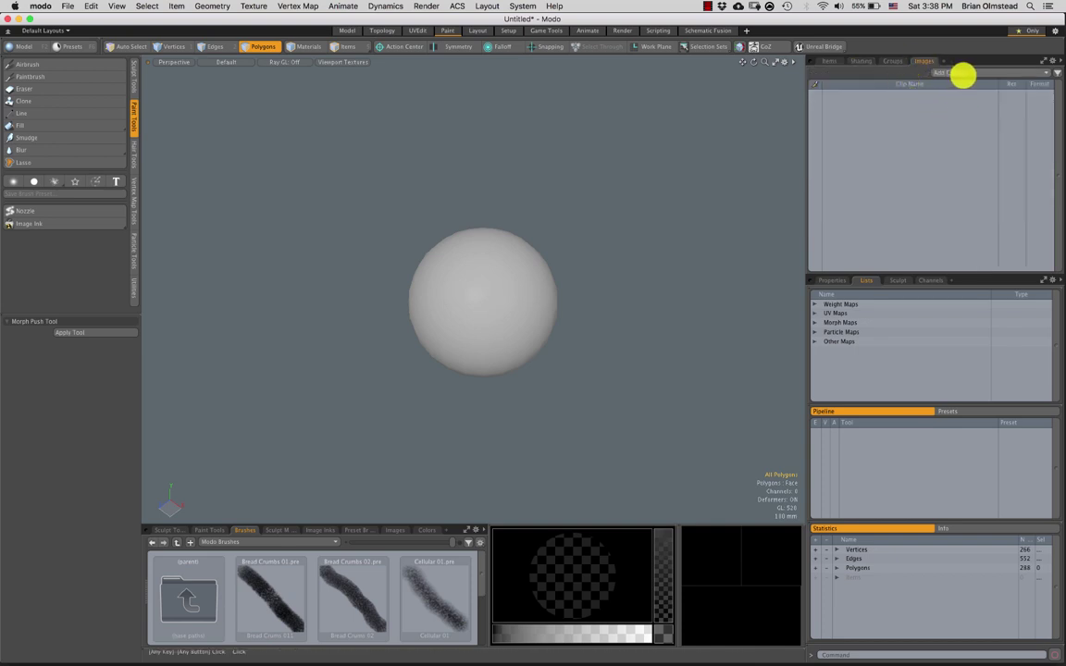
pyautogui.click(959, 72)
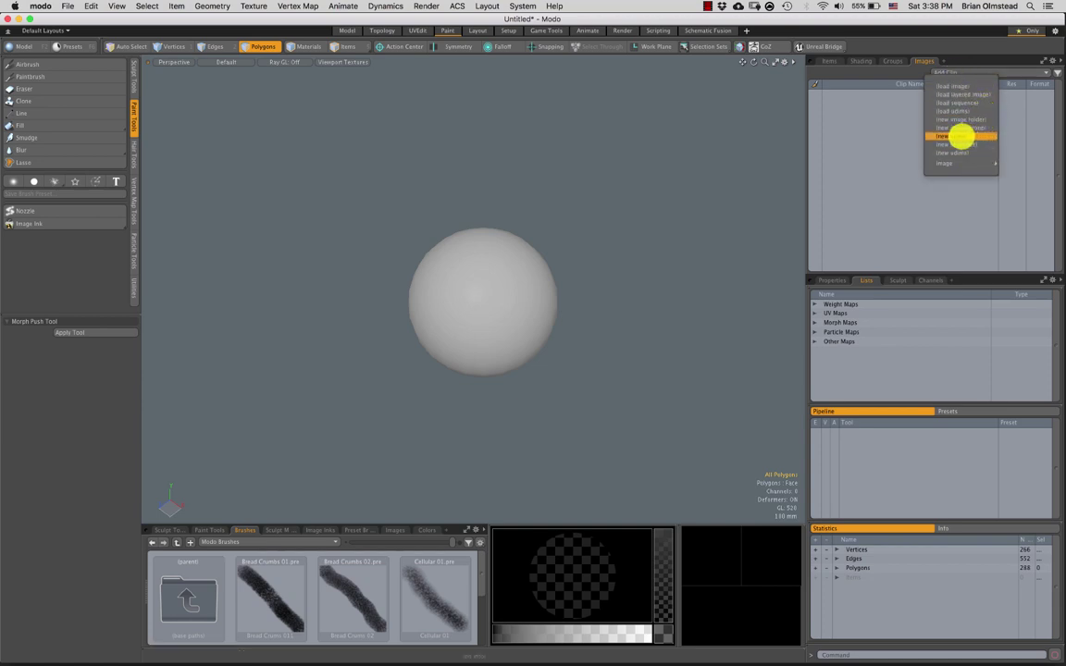
pyautogui.click(957, 137)
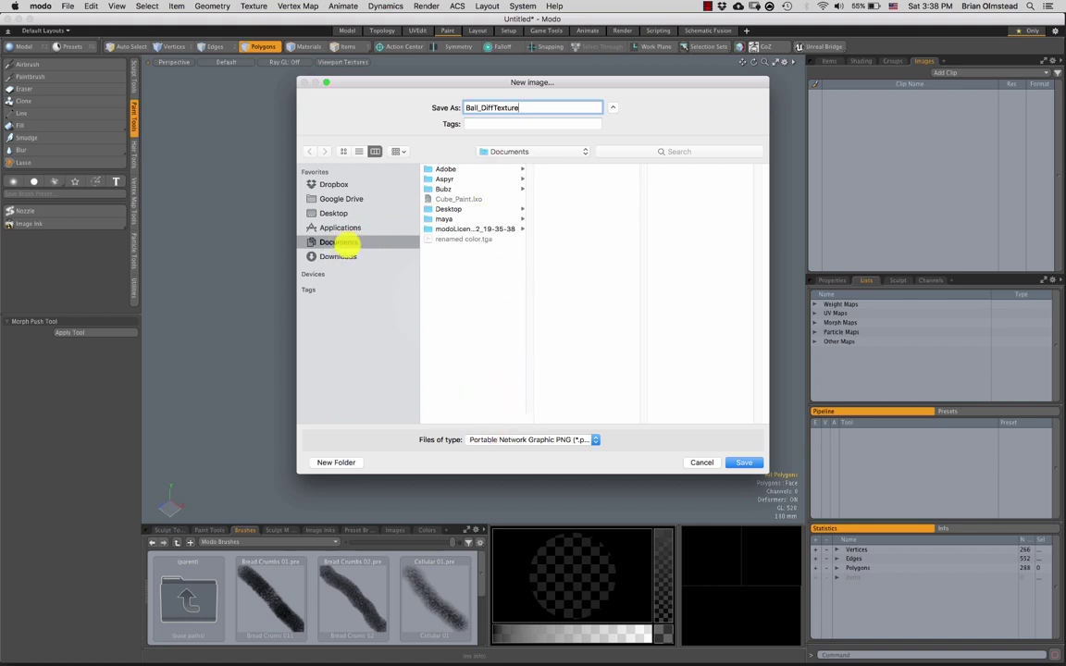
pyautogui.click(344, 213)
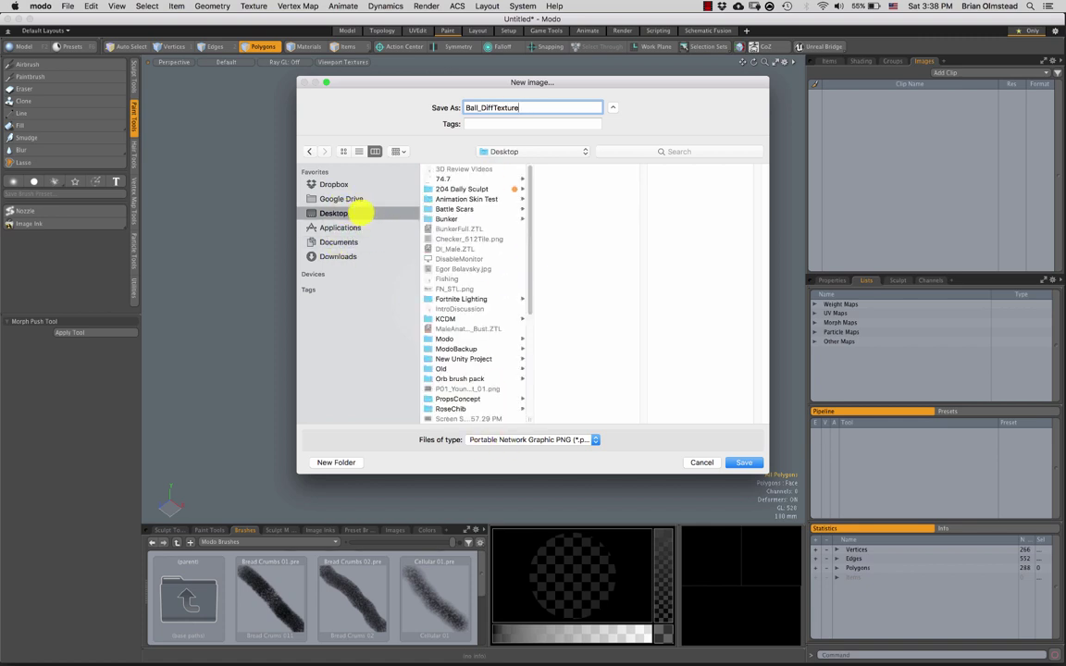
pyautogui.click(479, 440)
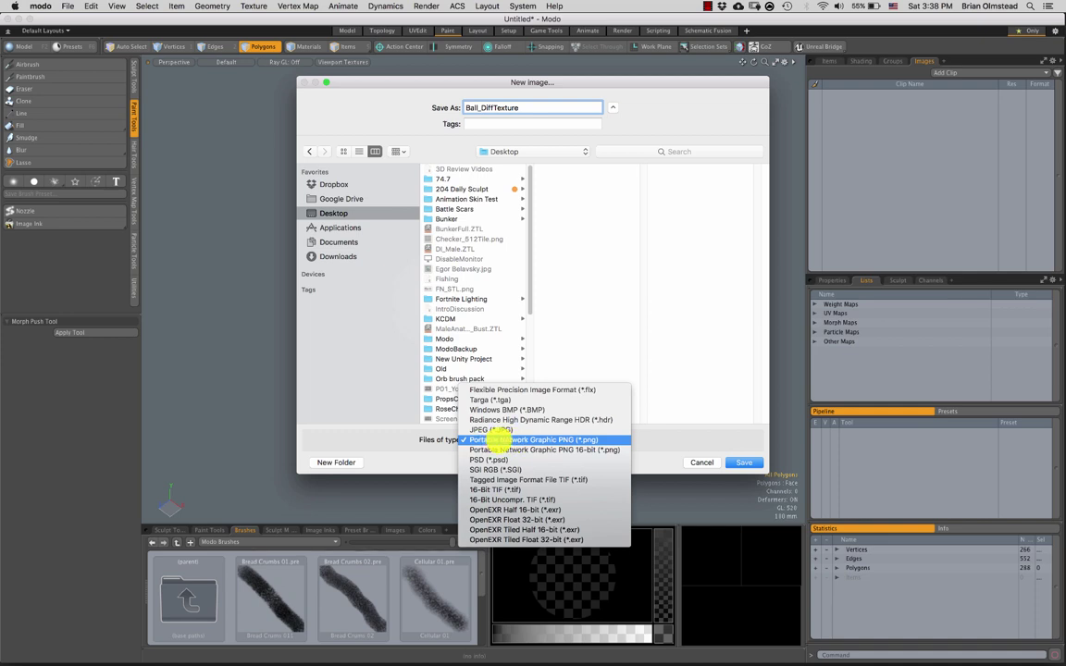
pyautogui.click(499, 439)
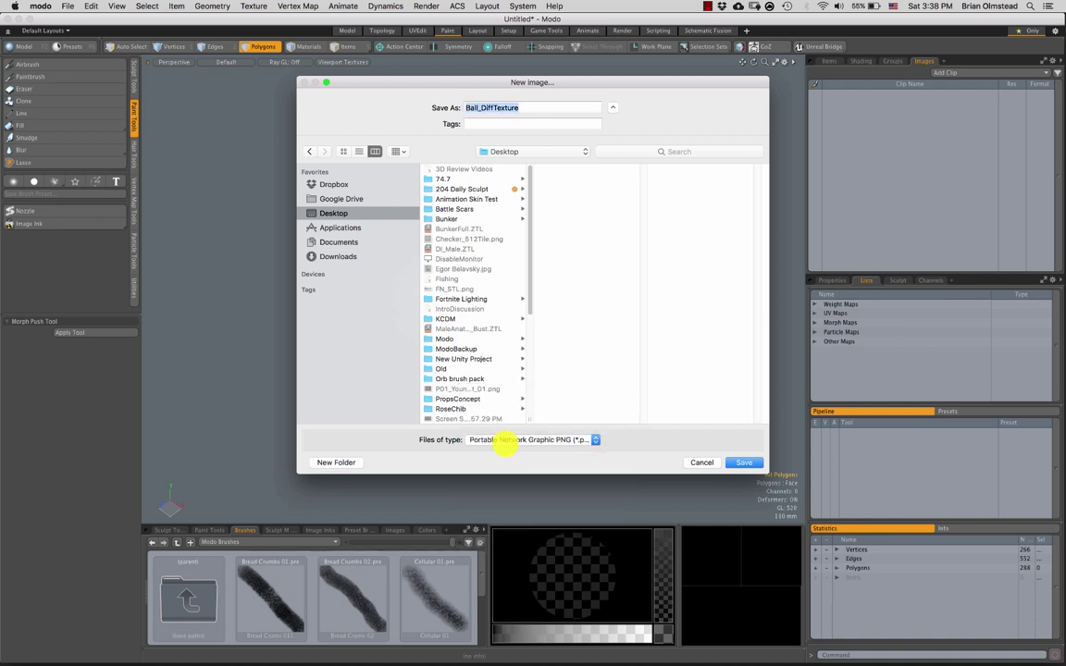
pyautogui.click(743, 463)
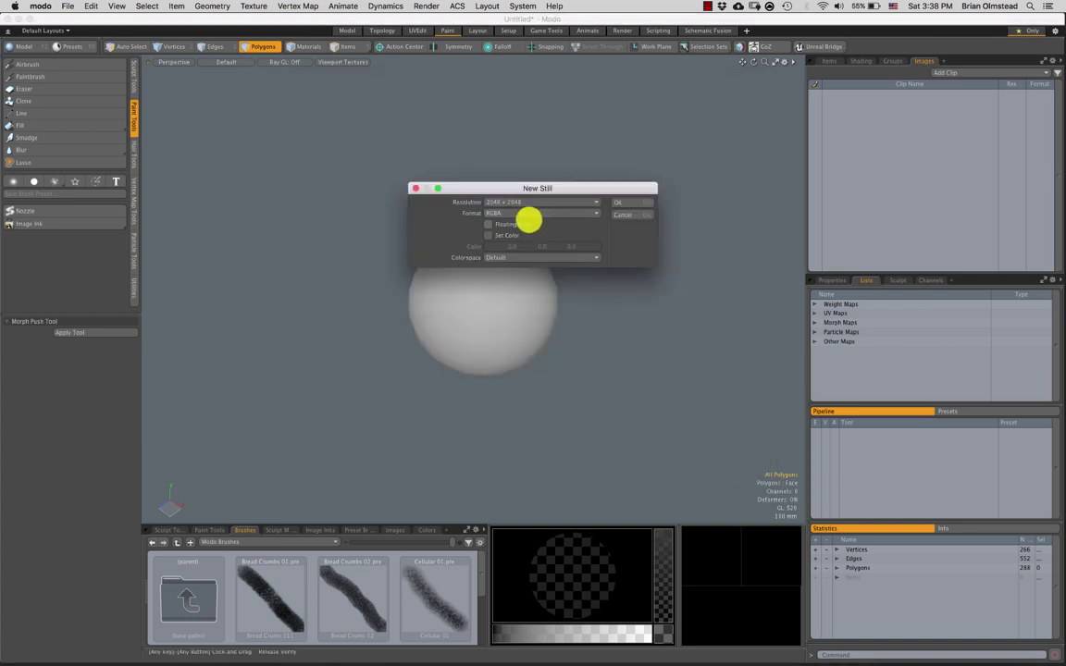
# Create the new still at a resolution of 1024 x 1024 in RGBA format.
pyautogui.click(537, 202)
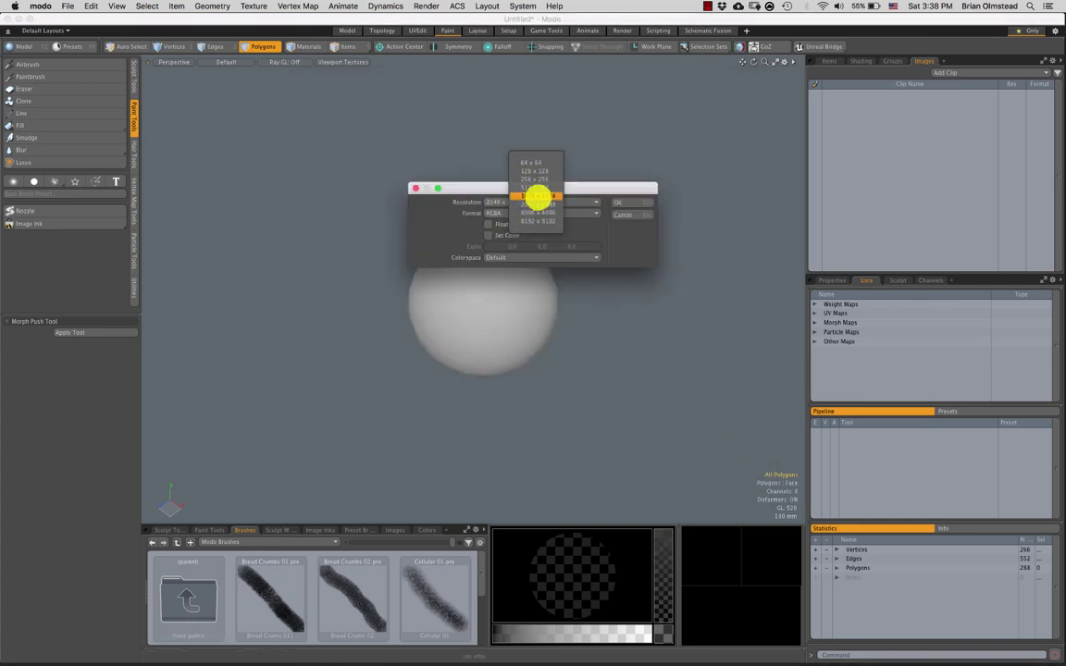
pyautogui.click(538, 195)
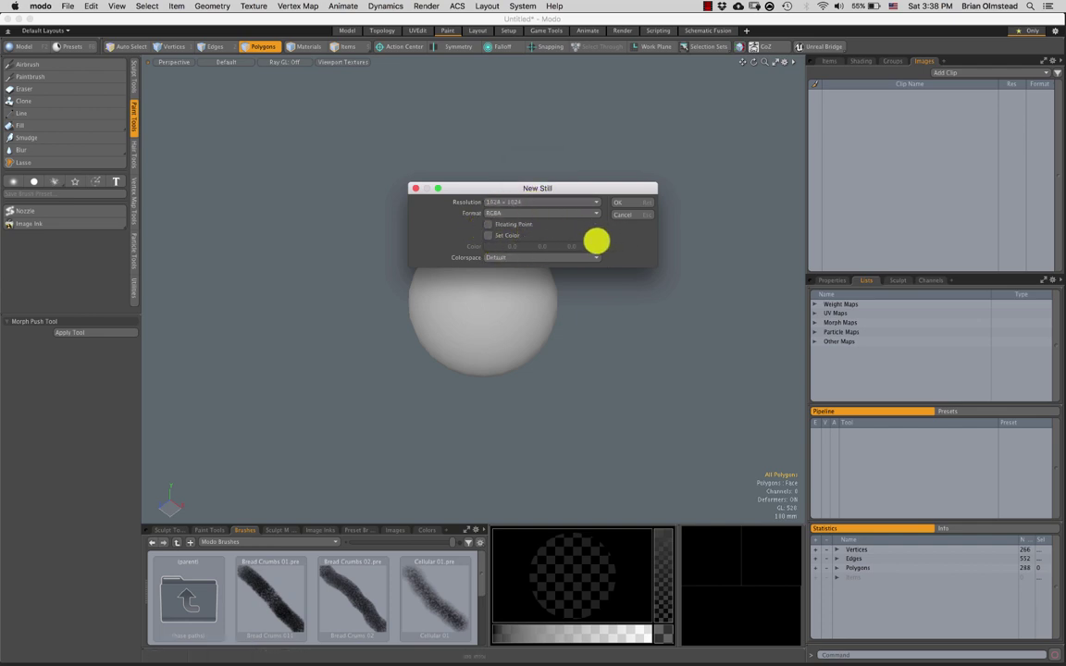
pyautogui.click(624, 200)
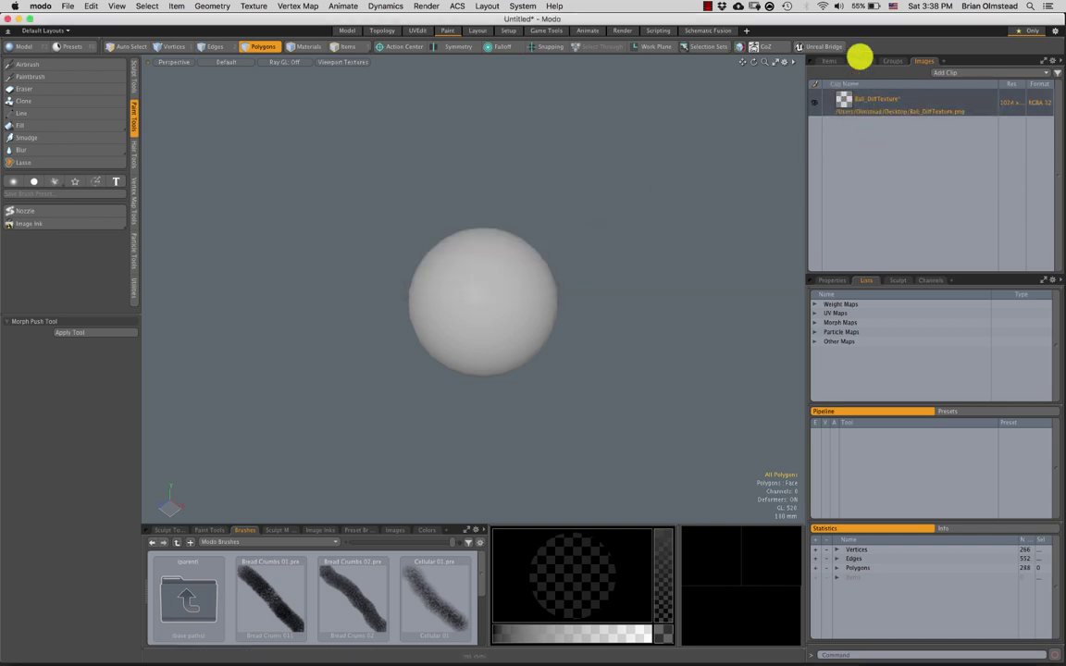
# Try to add the Ball_DiffTexture clip from the image list to the Ball_Mat material.
pyautogui.click(860, 60)
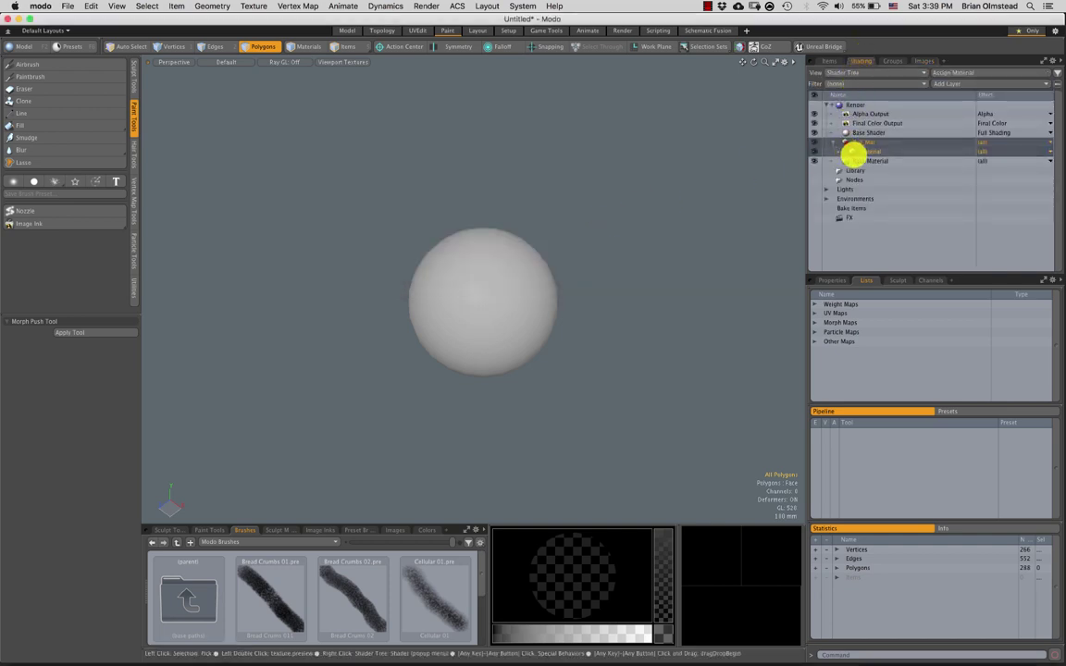
pyautogui.click(923, 60)
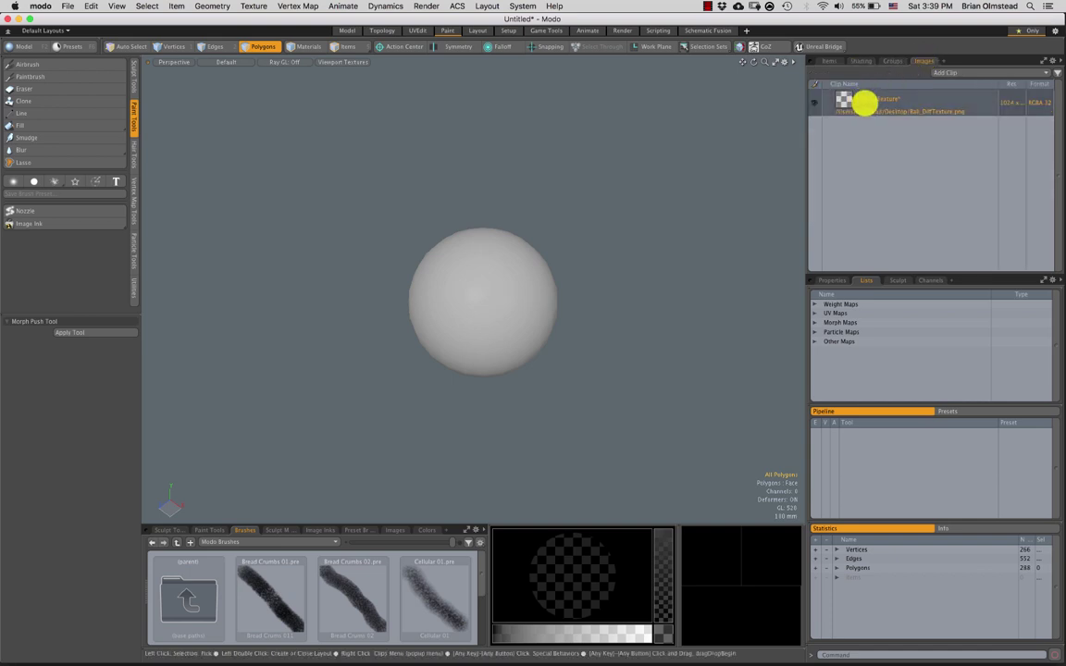
pyautogui.moveTo(864, 103)
pyautogui.mouseDown()
pyautogui.moveTo(863, 59)
pyautogui.moveTo(859, 149)
pyautogui.mouseUp()
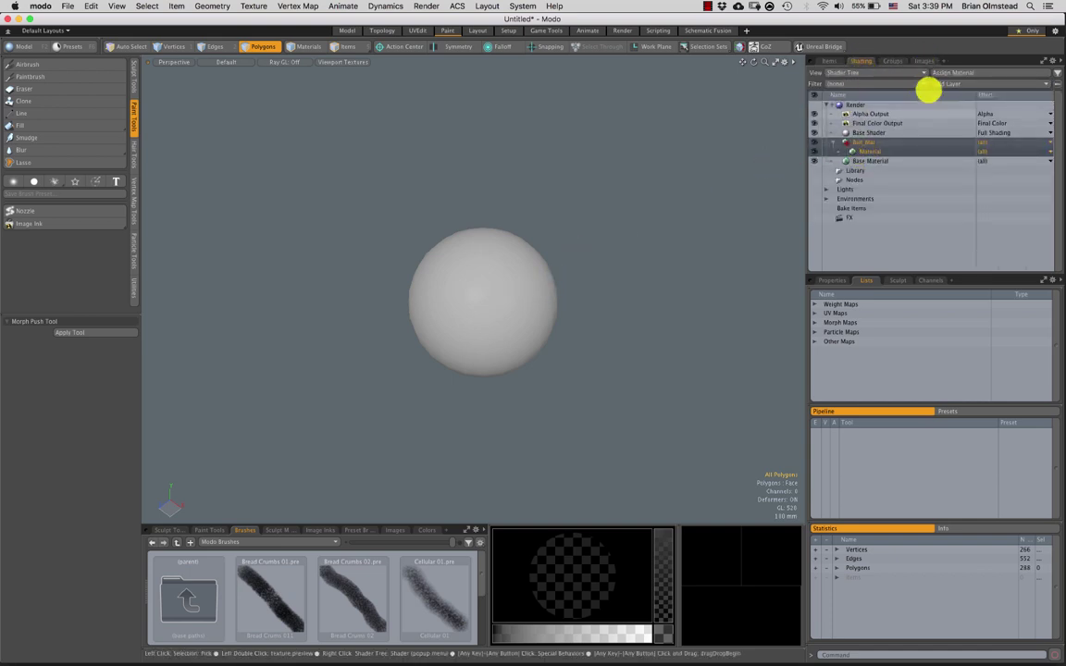
pyautogui.click(924, 59)
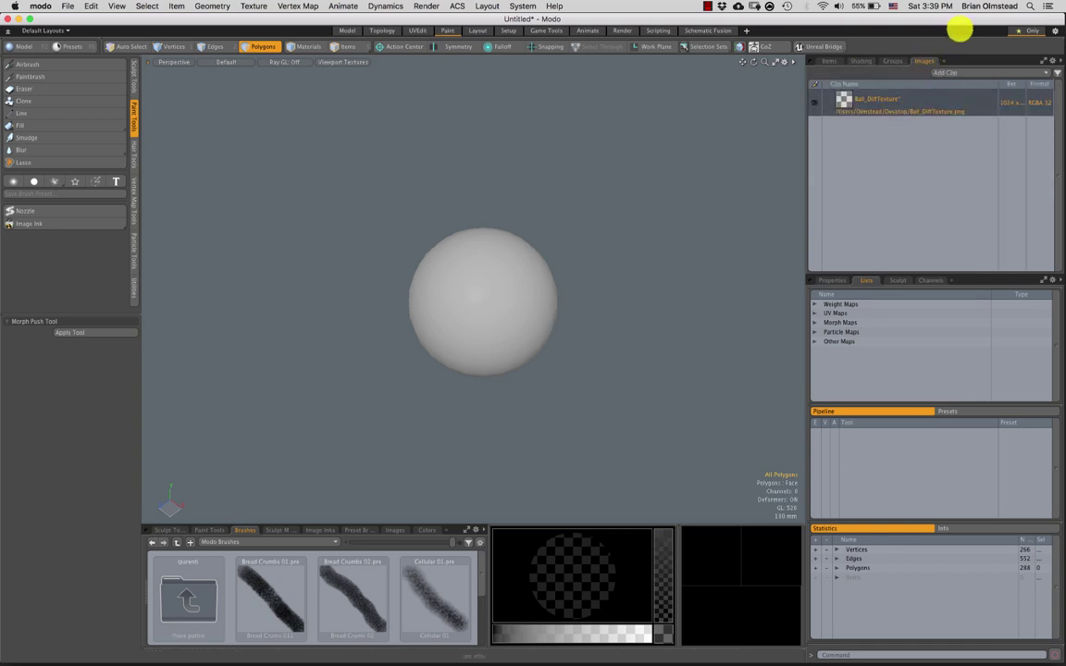
# Preview the Ball_DiffTexture.png file on the Desktop, then return to Modo.
pyautogui.moveTo(958, 28); pyautogui.dragTo(688, 34)
pyautogui.click(878, 344)
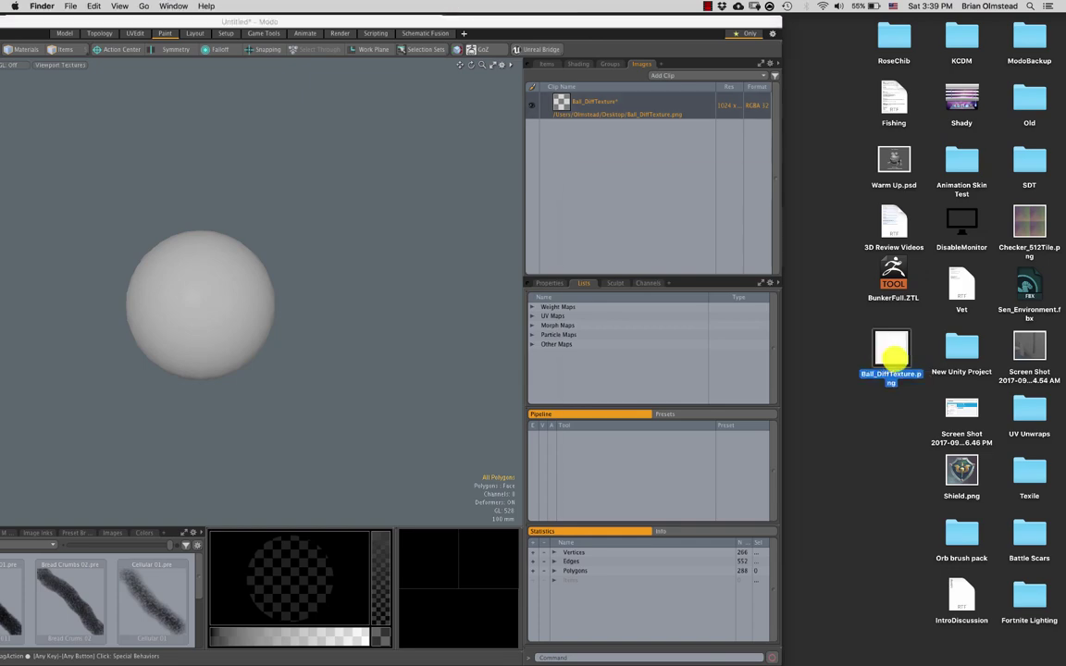
pyautogui.press('space')
pyautogui.press('space')
pyautogui.doubleClick(649, 20)
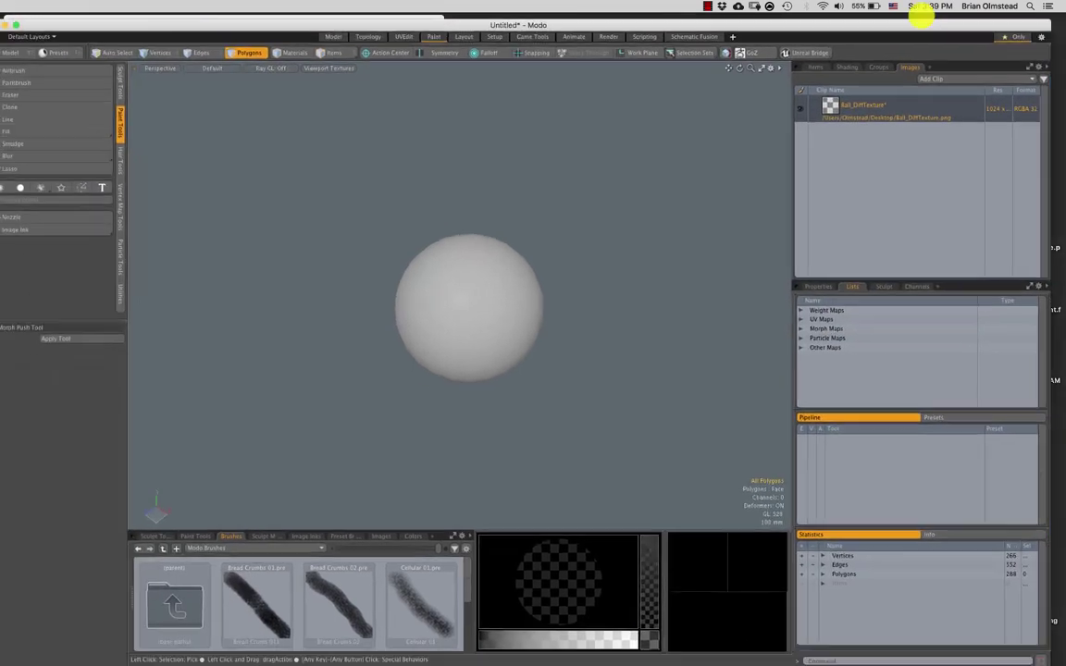
# Add Ball_DiffTexture.png from the Desktop as a texture layer inside the Ball_Mat group of the Shader Tree.
pyautogui.click(843, 61)
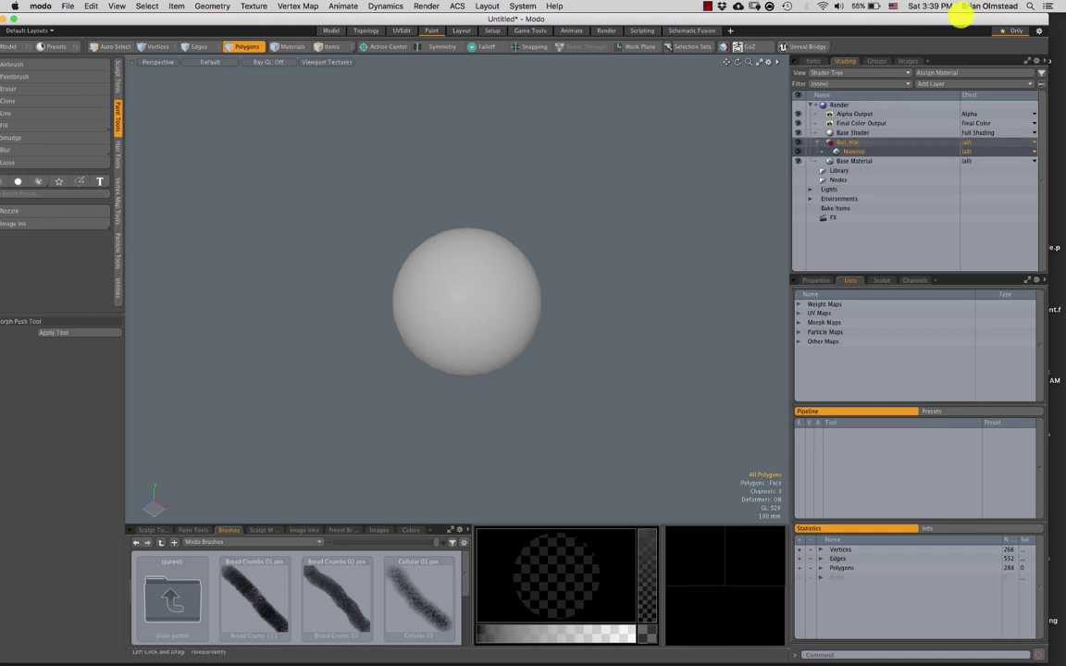
pyautogui.doubleClick(978, 20)
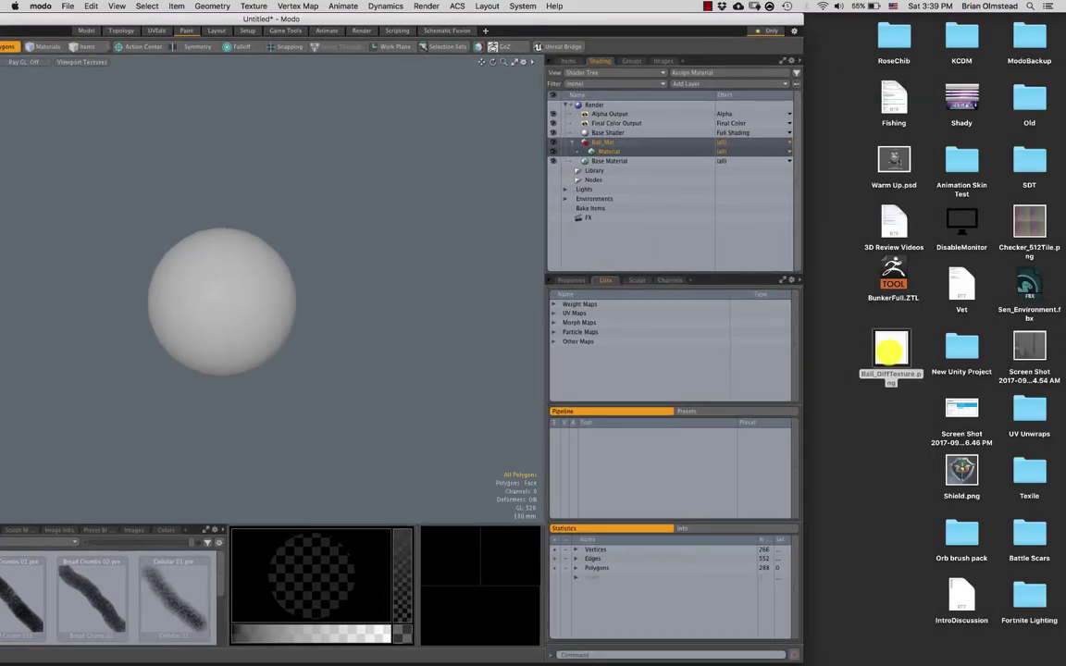
pyautogui.click(870, 370)
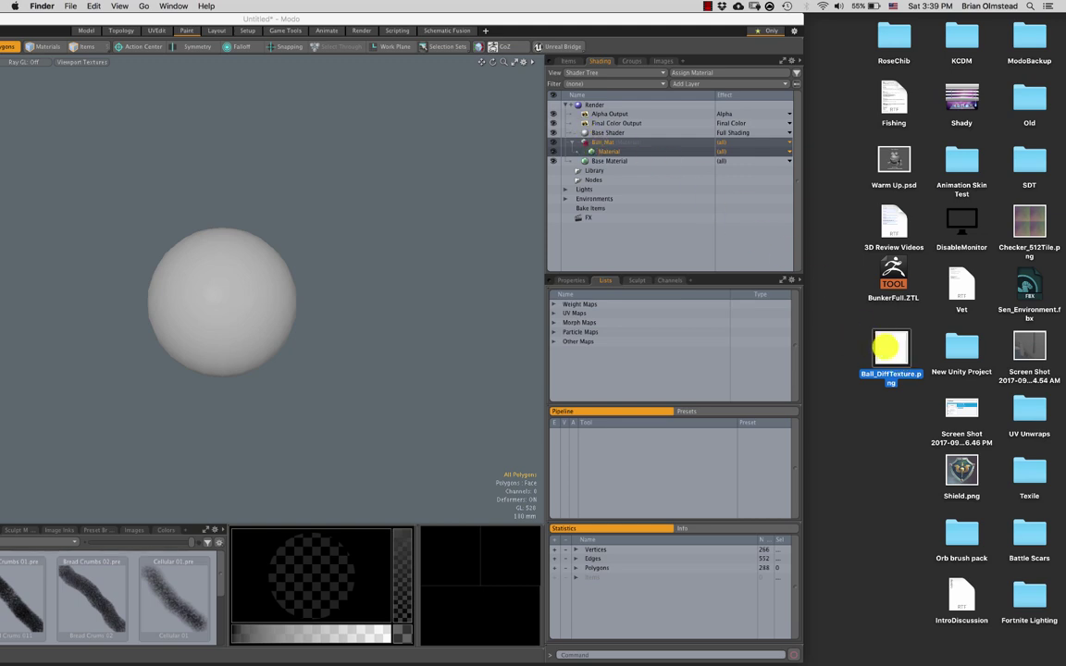
pyautogui.moveTo(885, 347); pyautogui.dragTo(647, 153)
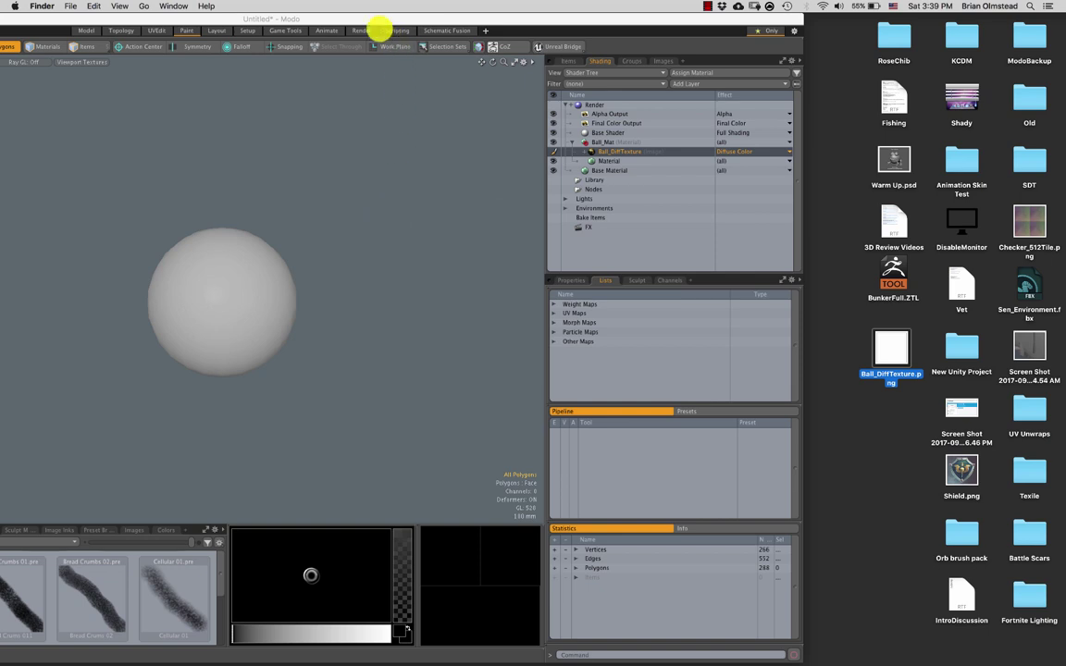
pyautogui.doubleClick(379, 22)
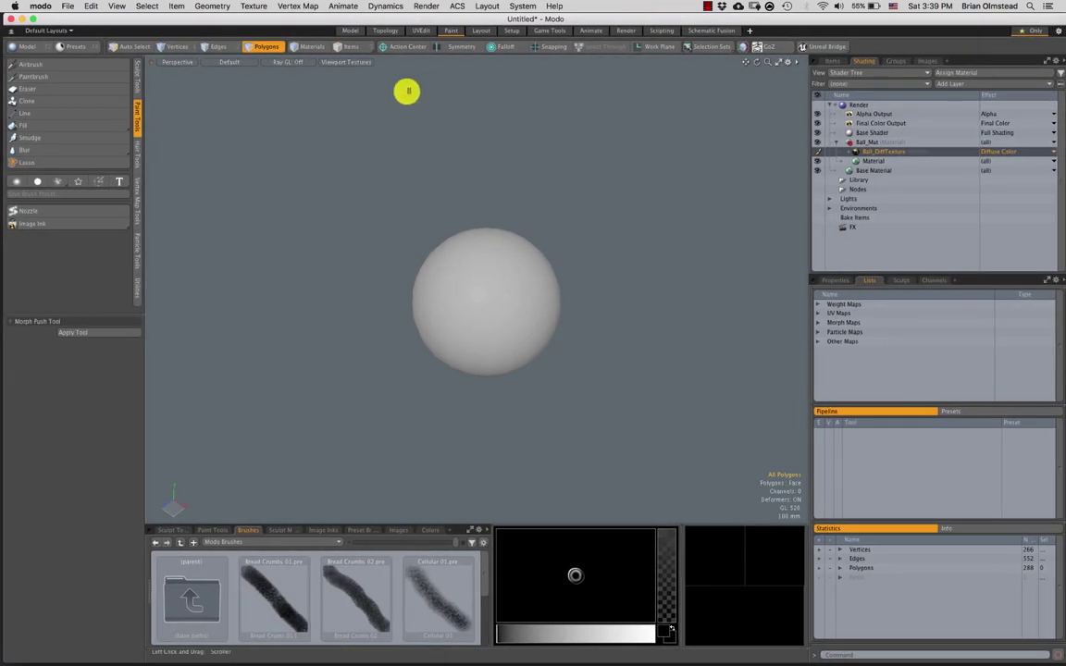
# Airbrush curved strokes onto the sphere with a peach foreground color of 1.0, 0.72, 0.5.
pyautogui.click(67, 64)
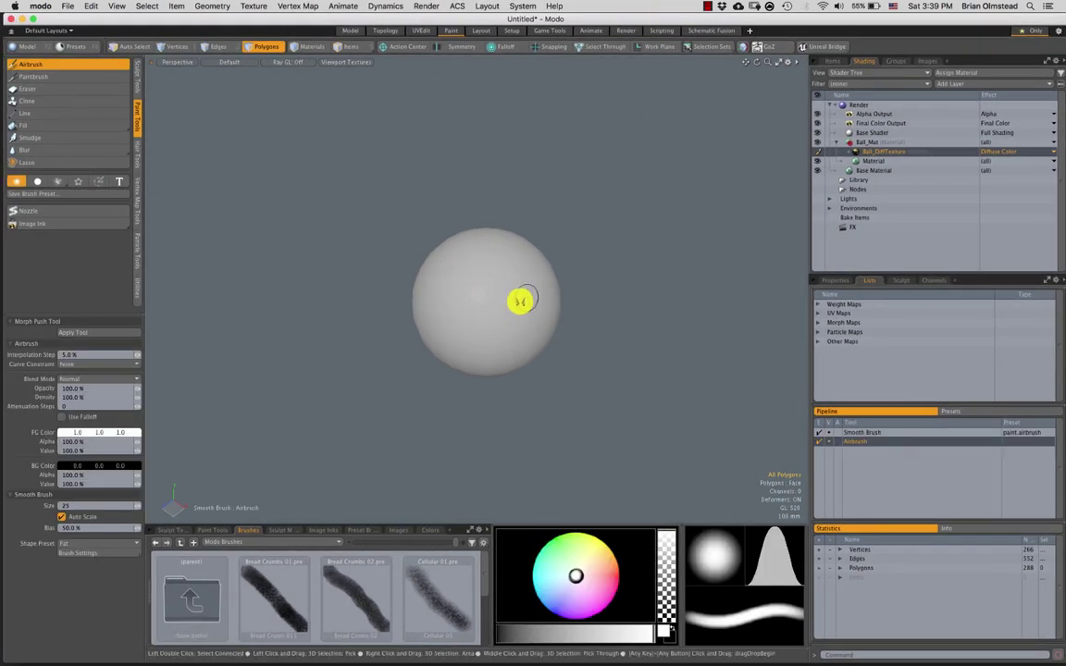
pyautogui.click(137, 432)
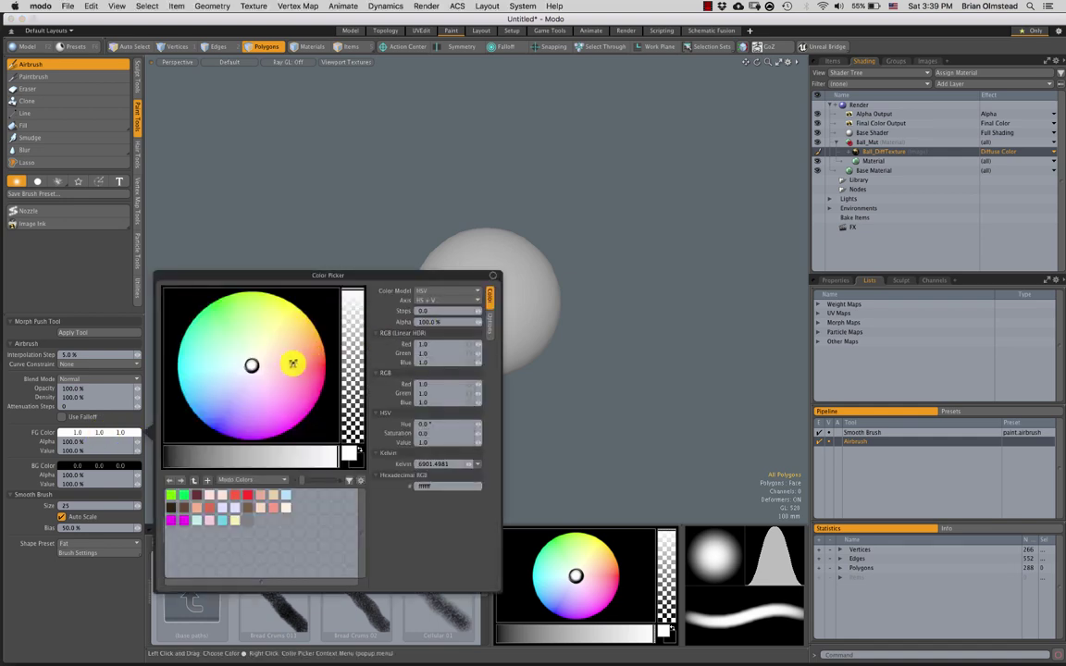
pyautogui.moveTo(292, 363); pyautogui.dragTo(304, 342)
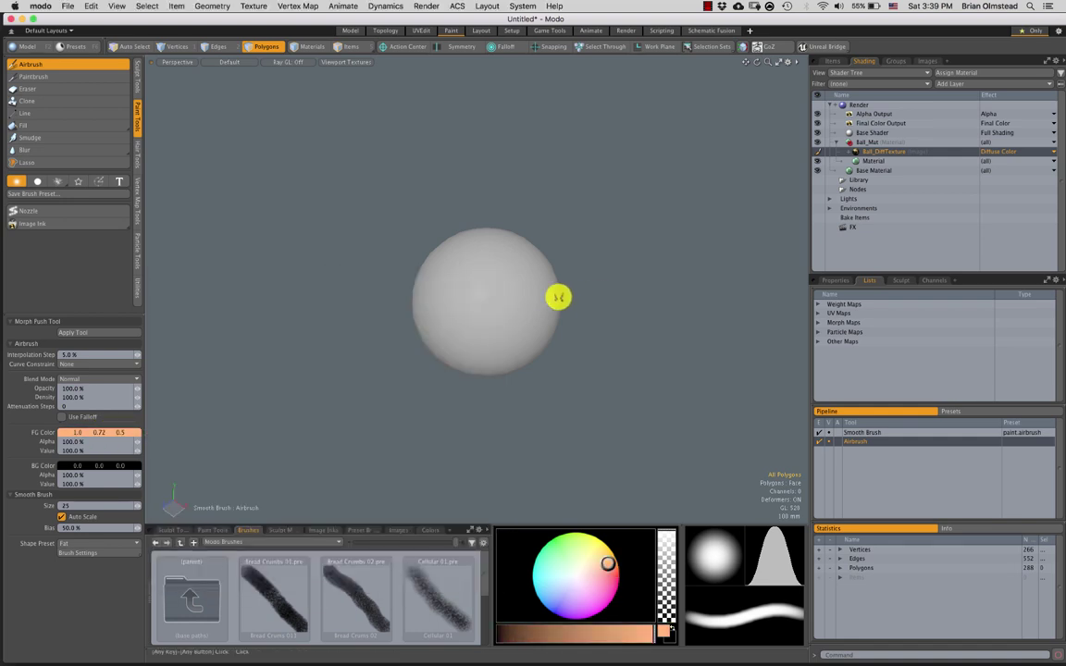
pyautogui.moveTo(502, 276)
pyautogui.mouseDown()
pyautogui.moveTo(491, 312)
pyautogui.moveTo(507, 349)
pyautogui.mouseUp()
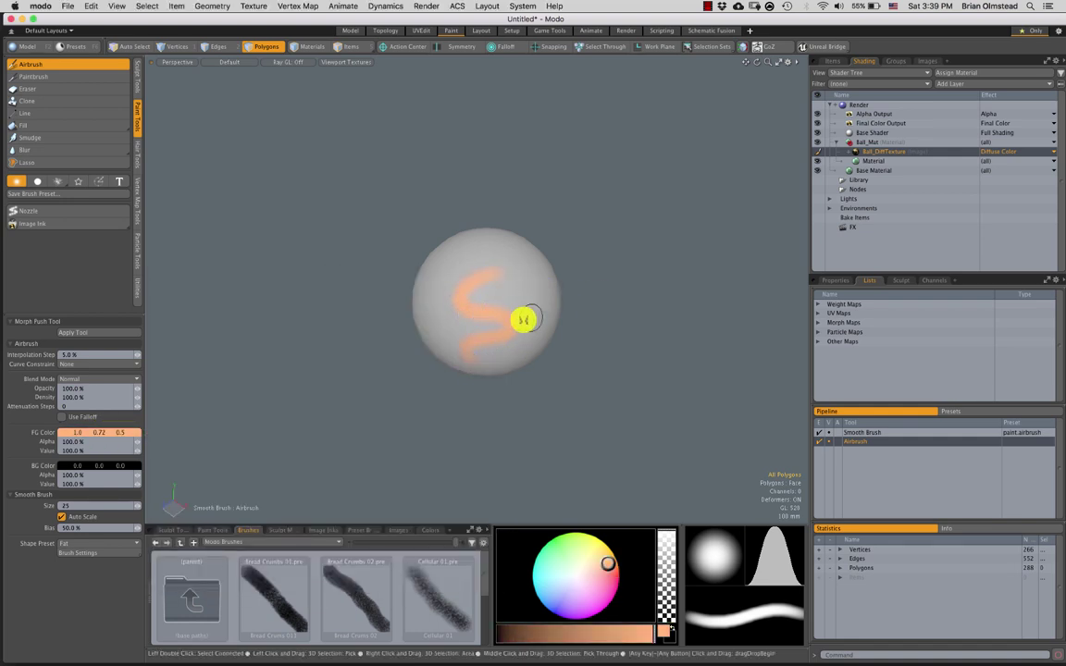
pyautogui.moveTo(505, 299)
pyautogui.keyDown('alt'); pyautogui.mouseDown()
pyautogui.moveTo(487, 305)
pyautogui.moveTo(525, 292)
pyautogui.moveTo(441, 341)
pyautogui.mouseUp(); pyautogui.keyUp('alt')
pyautogui.scroll(3, 507, 303)
pyautogui.keyDown('alt'); pyautogui.moveTo(527, 322); pyautogui.dragTo(483, 330); pyautogui.keyUp('alt')
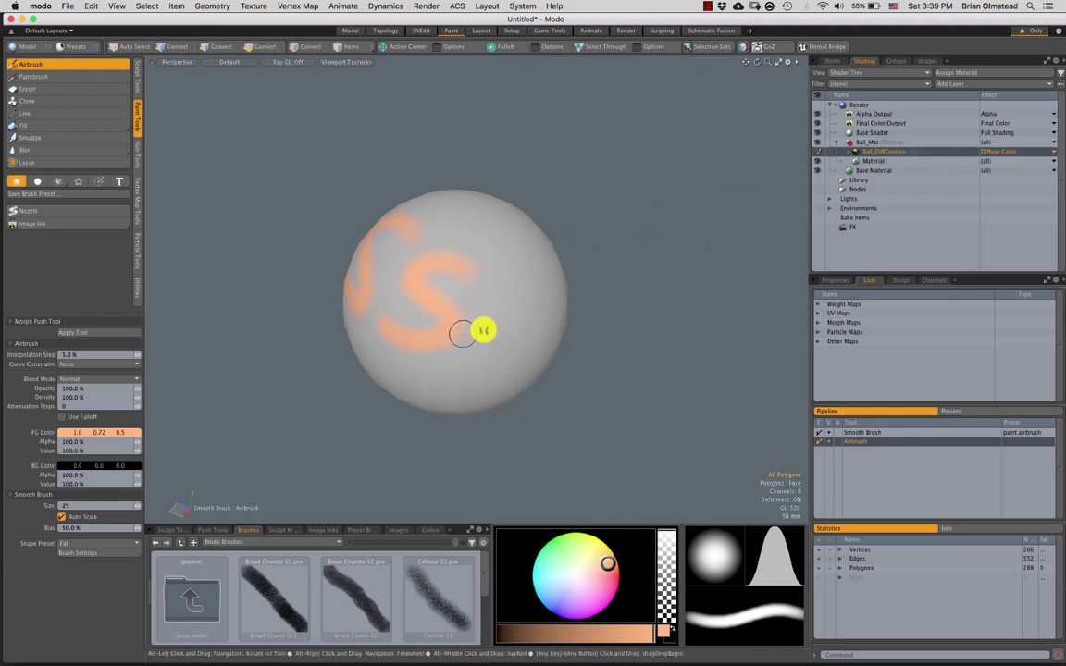
# Enlarge the airbrush to a size of about 207, paint broadly over the sphere and undo the last stroke.
pyautogui.moveTo(485, 288); pyautogui.dragTo(583, 312, button='right')
pyautogui.moveTo(395, 295)
pyautogui.mouseDown()
pyautogui.moveTo(521, 254)
pyautogui.moveTo(507, 234)
pyautogui.mouseUp()
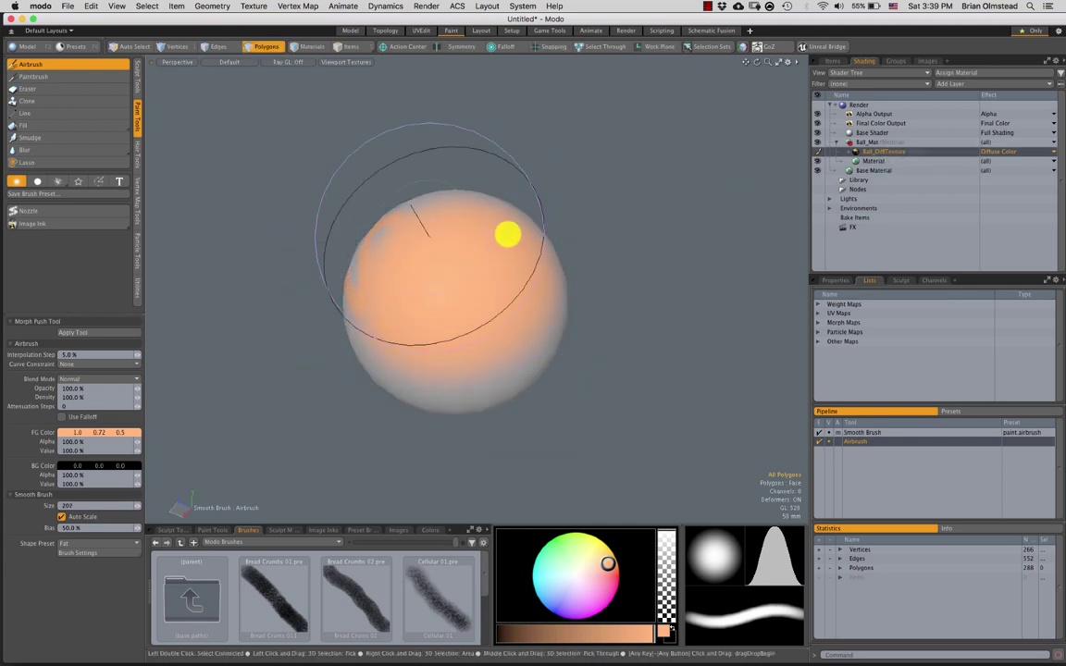
pyautogui.press('super+z')
# Fill the sphere's unpainted area with peach and airbrush over the remaining gray areas at a brush size of about 264.
pyautogui.click(26, 125)
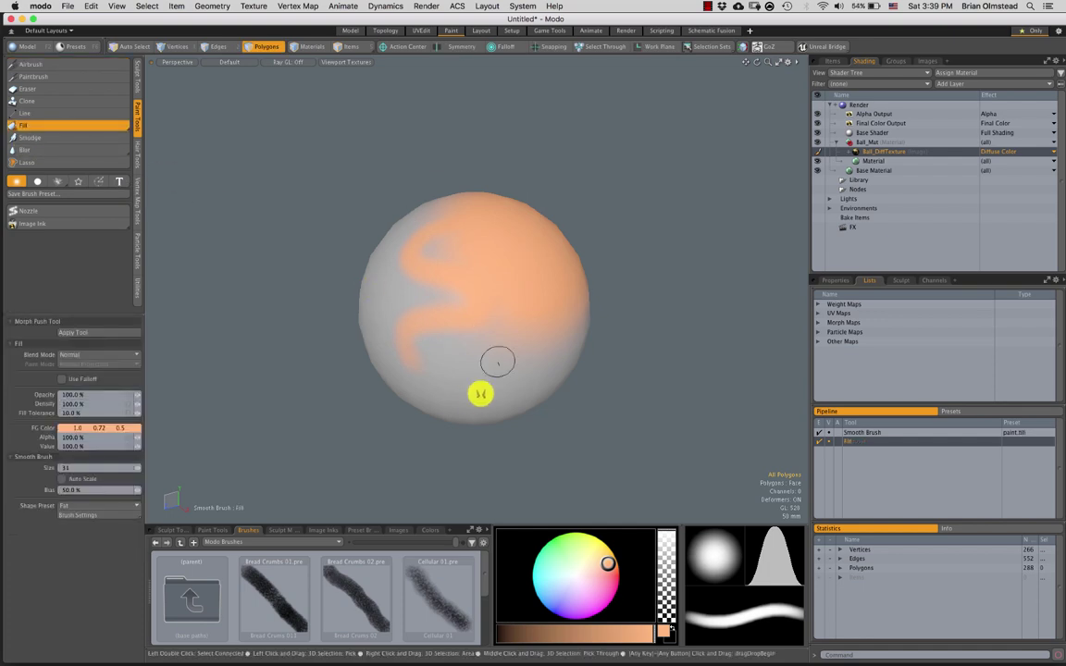
pyautogui.click(478, 400)
pyautogui.keyDown('alt'); pyautogui.moveTo(478, 371); pyautogui.dragTo(474, 312); pyautogui.keyUp('alt')
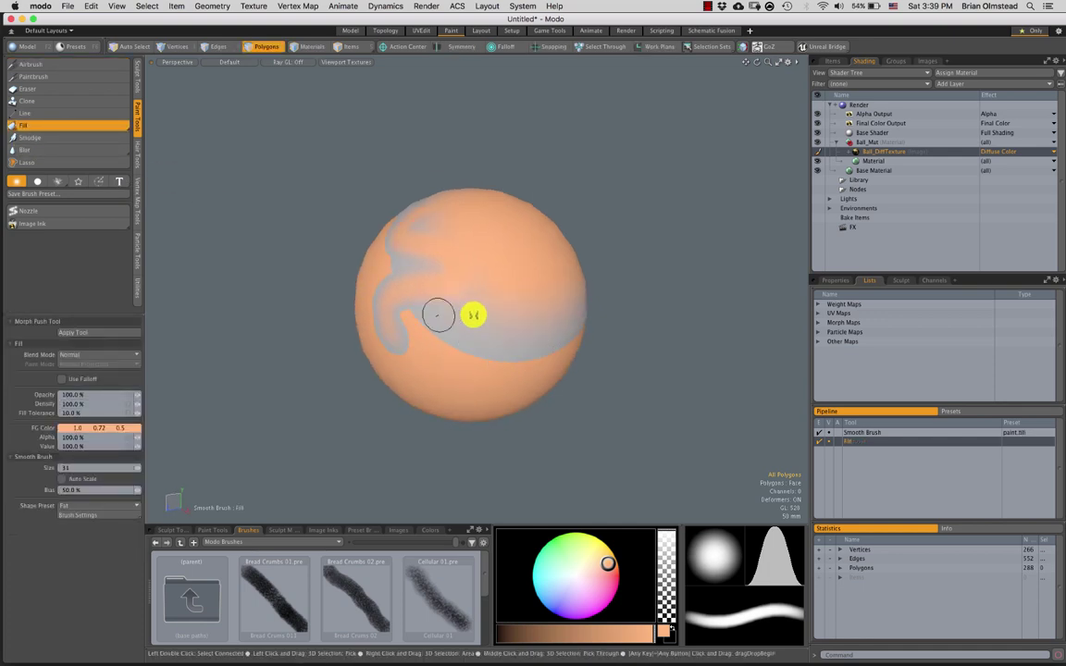
pyautogui.click(39, 65)
pyautogui.moveTo(474, 310); pyautogui.dragTo(490, 323, button='right')
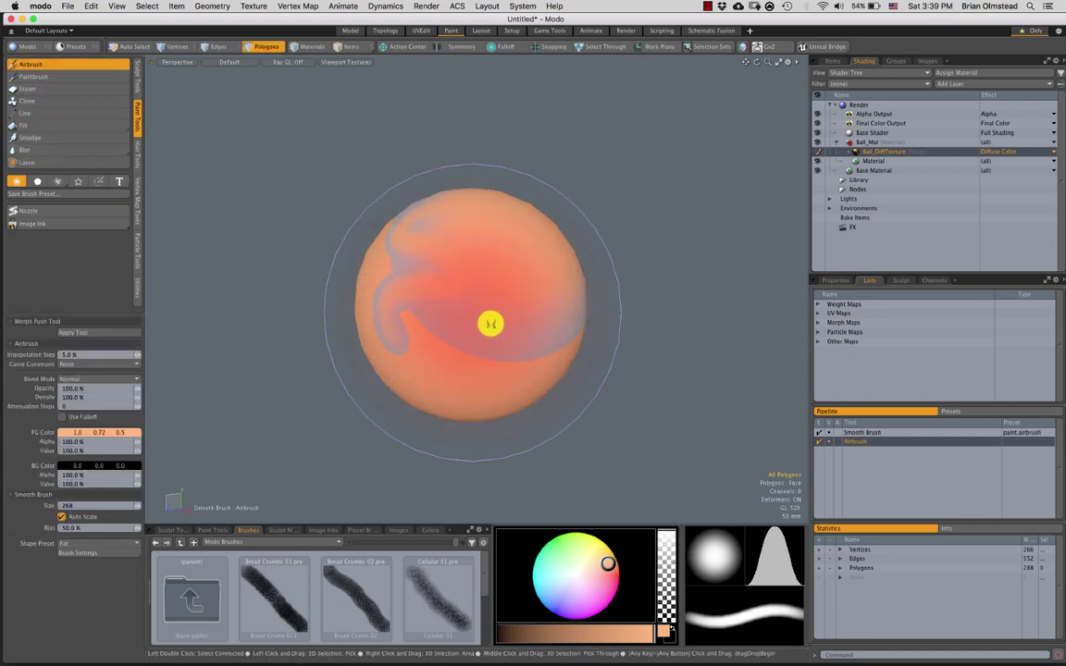
pyautogui.moveTo(414, 298)
pyautogui.mouseDown()
pyautogui.moveTo(479, 323)
pyautogui.moveTo(395, 336)
pyautogui.moveTo(479, 340)
pyautogui.moveTo(554, 300)
pyautogui.moveTo(560, 319)
pyautogui.moveTo(469, 329)
pyautogui.moveTo(504, 312)
pyautogui.moveTo(521, 311)
pyautogui.moveTo(440, 364)
pyautogui.moveTo(542, 212)
pyautogui.moveTo(512, 162)
pyautogui.moveTo(516, 240)
pyautogui.moveTo(558, 261)
pyautogui.mouseUp()
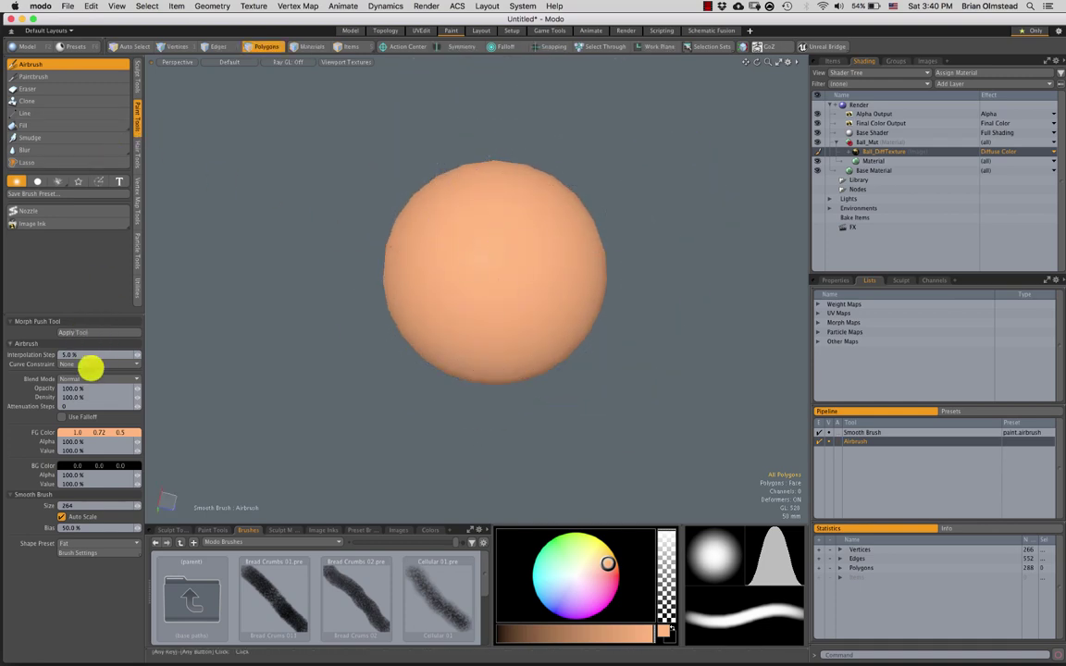
# Airbrush a round spot on the sphere in blue (0.0, 0.35, 1.0) with the brush size reduced to about 106.
pyautogui.click(549, 612)
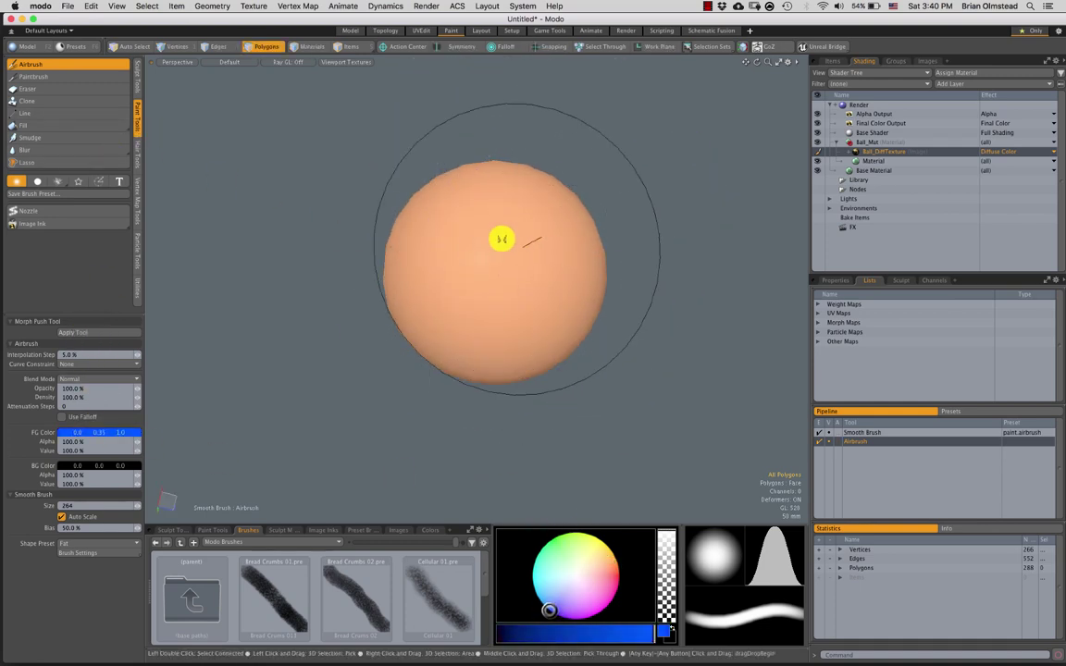
pyautogui.moveTo(499, 238); pyautogui.dragTo(409, 261)
pyautogui.moveTo(409, 262); pyautogui.dragTo(438, 245, button='right')
pyautogui.moveTo(501, 262); pyautogui.dragTo(499, 272)
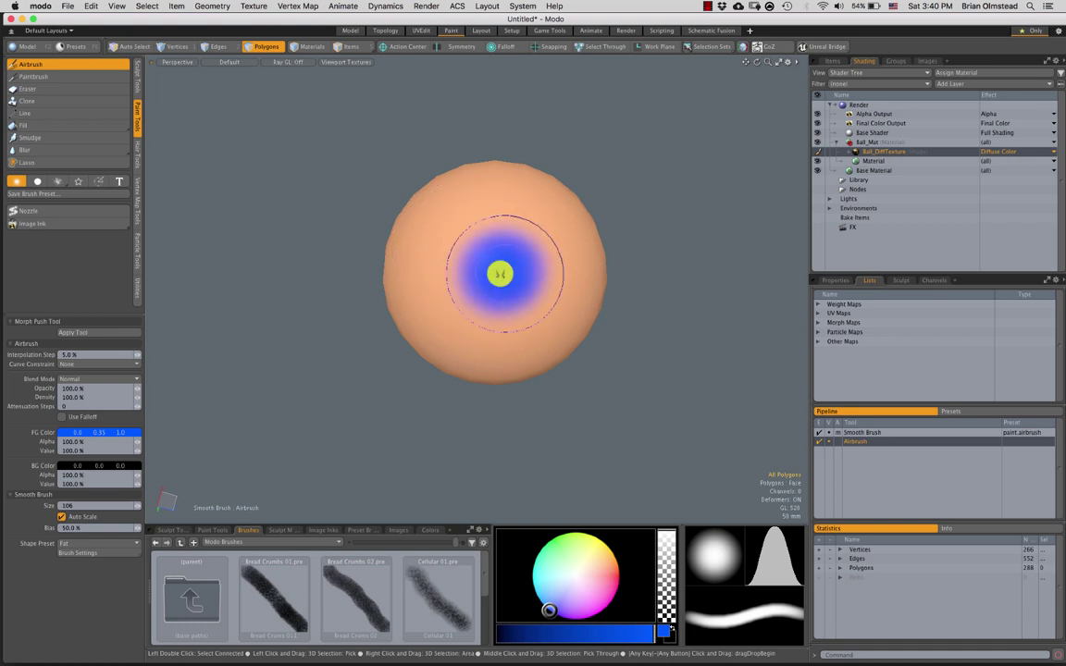
# Airbrush more round blue spots spaced around all sides of the sphere.
pyautogui.keyDown('alt'); pyautogui.moveTo(554, 315); pyautogui.dragTo(588, 212); pyautogui.keyUp('alt')
pyautogui.moveTo(452, 333)
pyautogui.keyDown('alt'); pyautogui.mouseDown()
pyautogui.moveTo(486, 314)
pyautogui.moveTo(461, 316)
pyautogui.moveTo(474, 318)
pyautogui.mouseUp(); pyautogui.keyUp('alt')
pyautogui.moveTo(583, 319)
pyautogui.keyDown('alt'); pyautogui.mouseDown()
pyautogui.moveTo(511, 306)
pyautogui.moveTo(497, 281)
pyautogui.moveTo(502, 288)
pyautogui.mouseUp(); pyautogui.keyUp('alt')
pyautogui.keyDown('alt'); pyautogui.moveTo(578, 317); pyautogui.dragTo(396, 300); pyautogui.keyUp('alt')
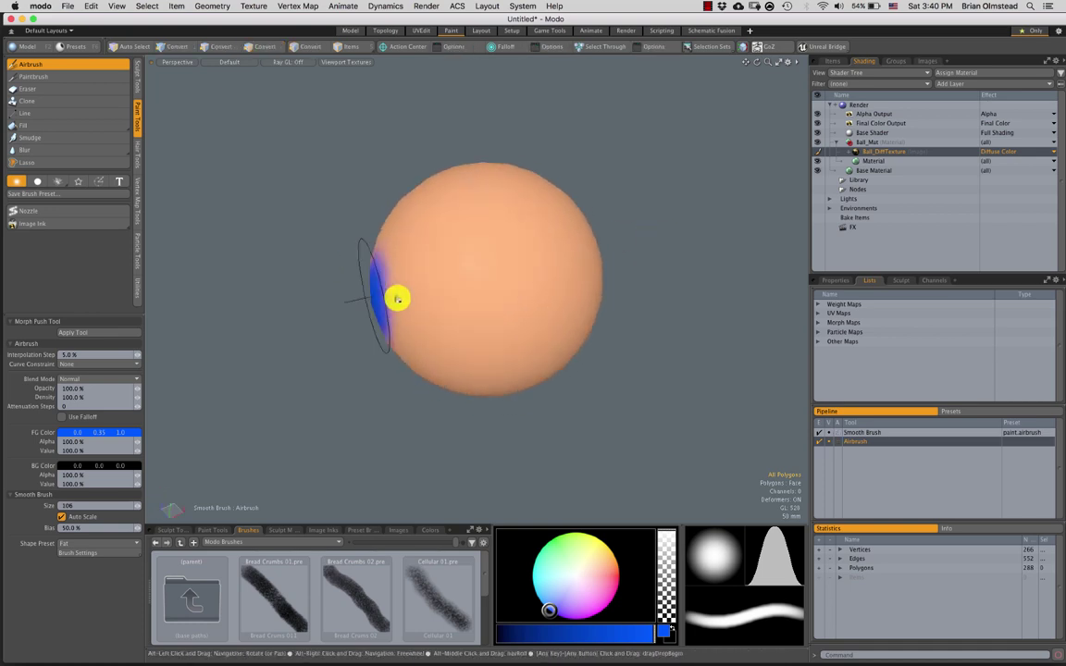
pyautogui.moveTo(489, 343)
pyautogui.keyDown('alt'); pyautogui.mouseDown()
pyautogui.moveTo(479, 250)
pyautogui.moveTo(469, 235)
pyautogui.moveTo(464, 250)
pyautogui.mouseUp(); pyautogui.keyUp('alt')
pyautogui.keyDown('alt'); pyautogui.moveTo(463, 253); pyautogui.dragTo(452, 346); pyautogui.keyUp('alt')
pyautogui.keyDown('alt'); pyautogui.moveTo(597, 317); pyautogui.dragTo(450, 315); pyautogui.keyUp('alt')
pyautogui.moveTo(552, 255)
pyautogui.keyDown('alt'); pyautogui.mouseDown()
pyautogui.moveTo(475, 297)
pyautogui.moveTo(484, 285)
pyautogui.moveTo(600, 288)
pyautogui.mouseUp(); pyautogui.keyUp('alt')
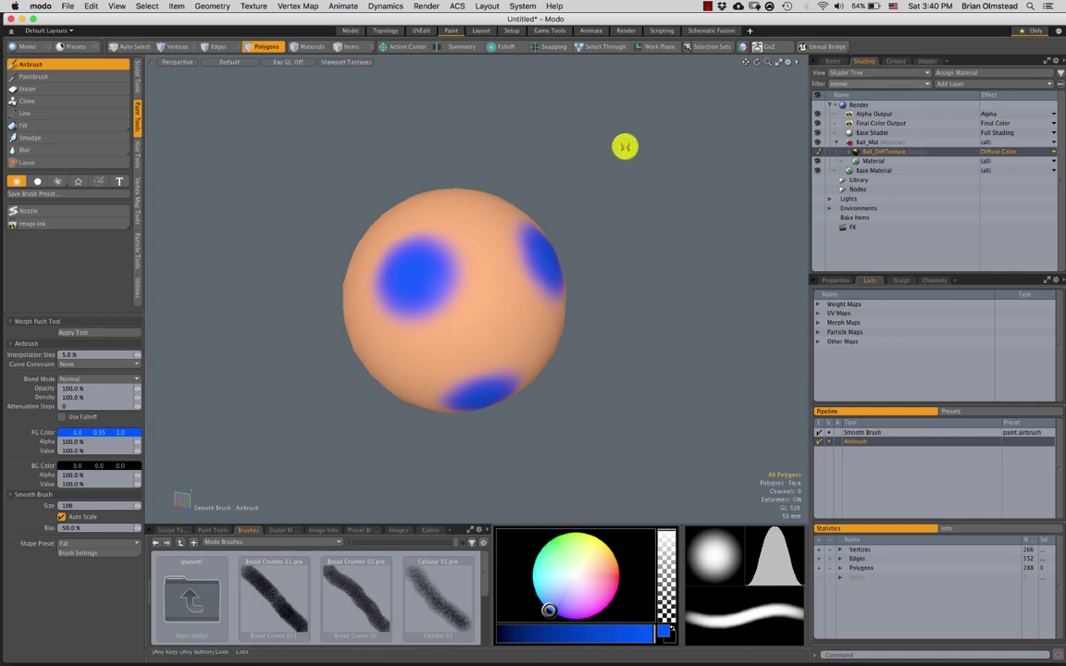
# Look at the save options for the Ball_DiffTexture clip in the image list without applying any.
pyautogui.click(926, 61)
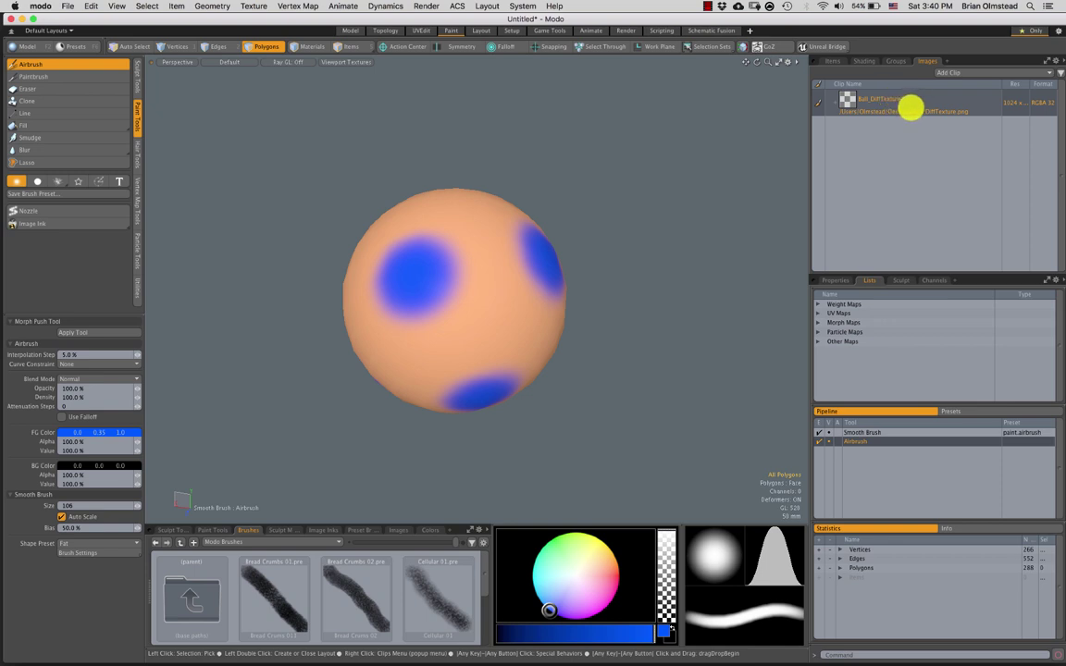
pyautogui.rightClick(906, 102)
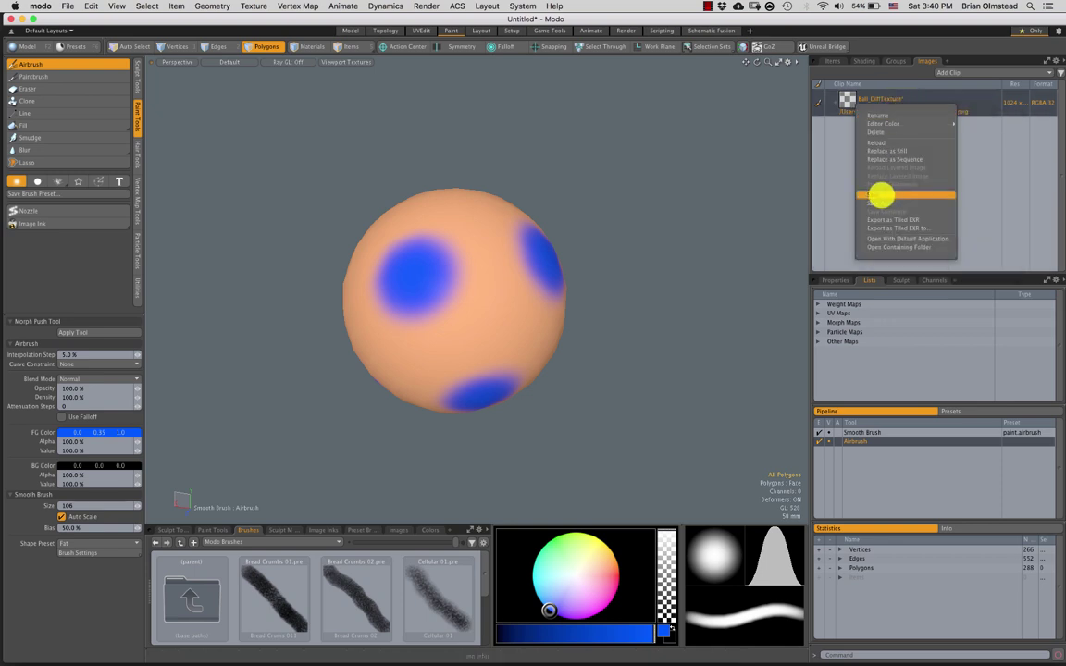
pyautogui.click(747, 147)
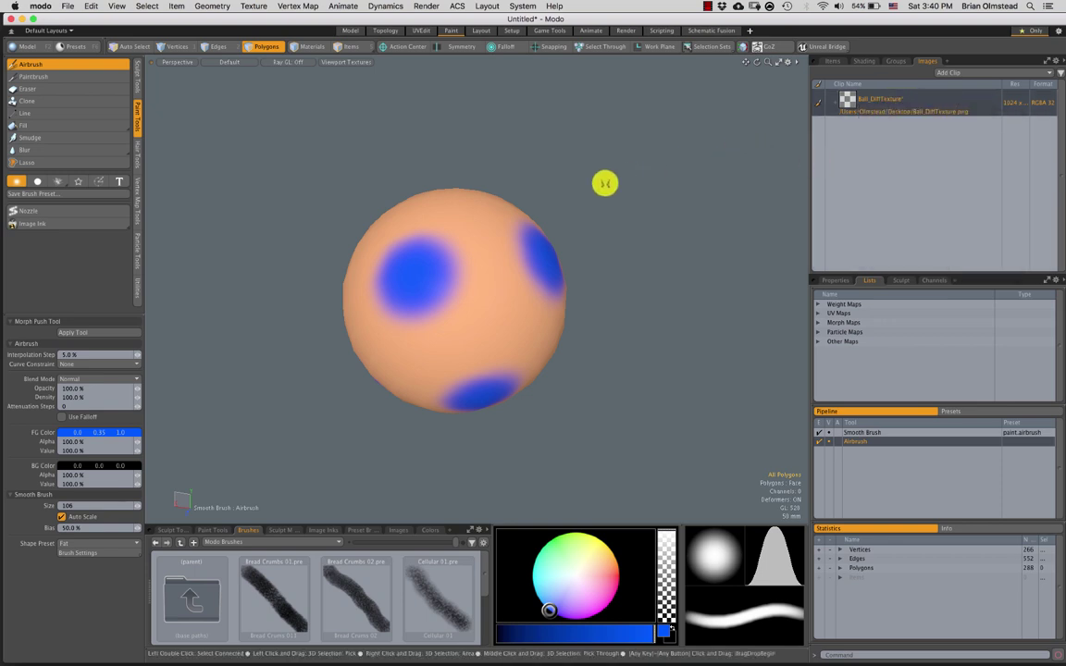
# Save the scene as Ball_Paint in MODO Scene (*.lxo) format on the Desktop.
pyautogui.click(832, 61)
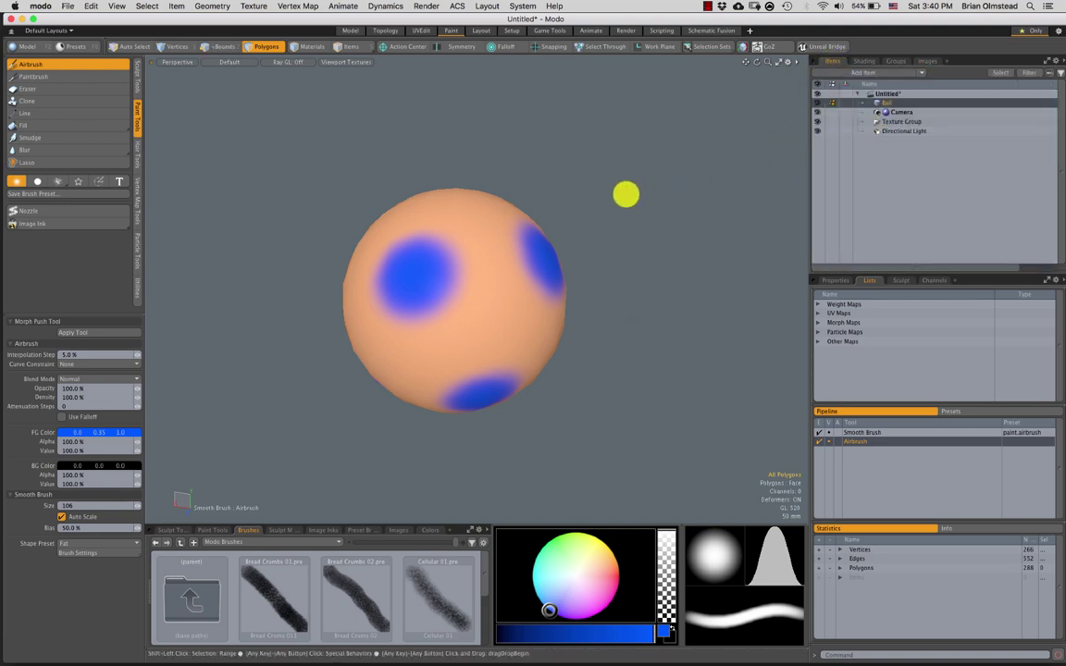
pyautogui.press('super+s')
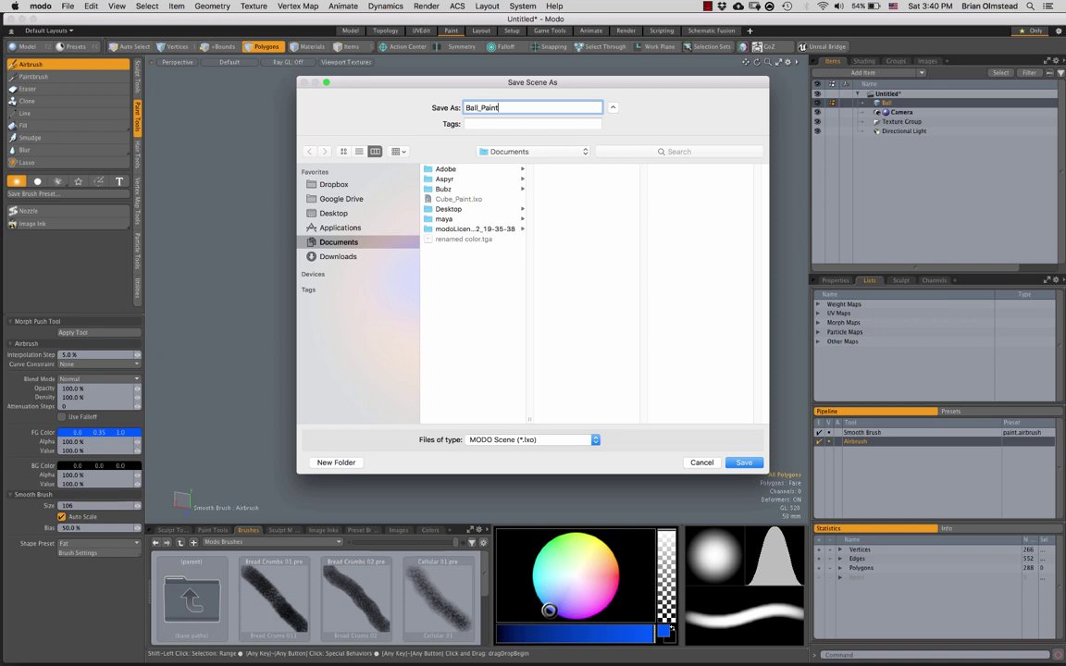
pyautogui.click(335, 214)
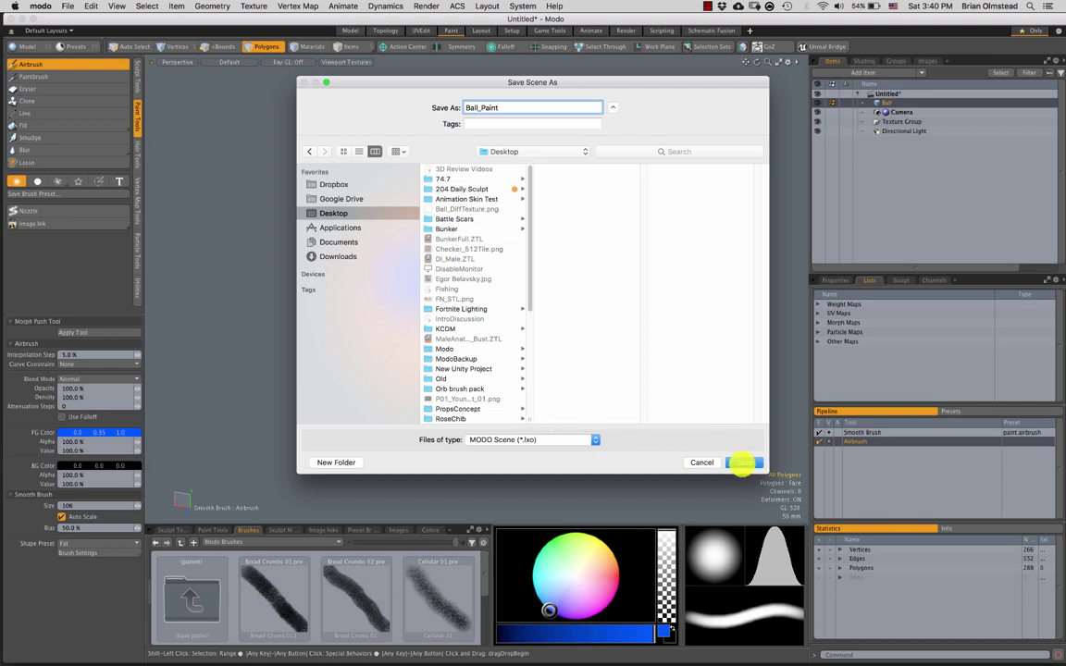
pyautogui.click(744, 463)
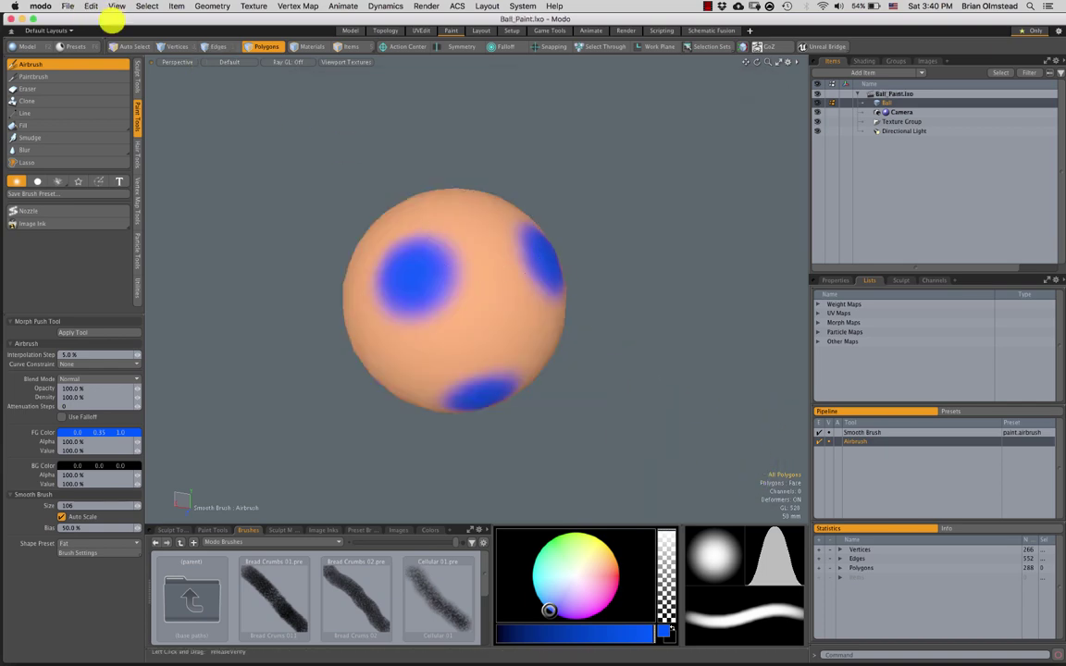
# Reveal the Desktop, reposition and preview the saved Ball_Paint.lxo file, and return to Modo.
pyautogui.moveTo(134, 24); pyautogui.dragTo(299, 575)
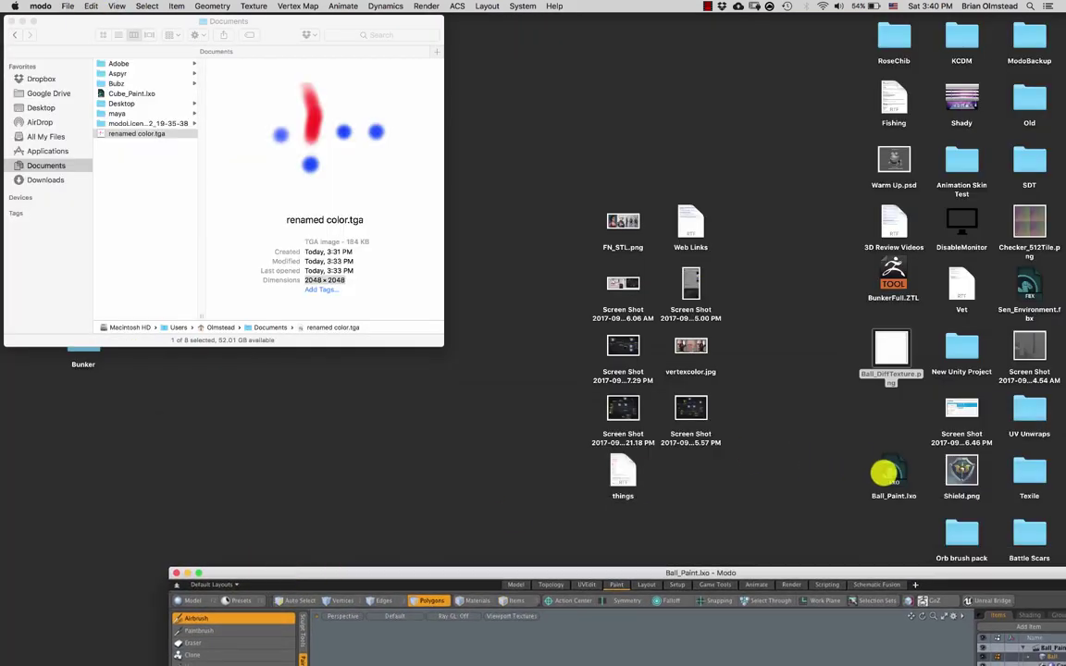
pyautogui.moveTo(883, 473); pyautogui.dragTo(830, 348)
pyautogui.press('space')
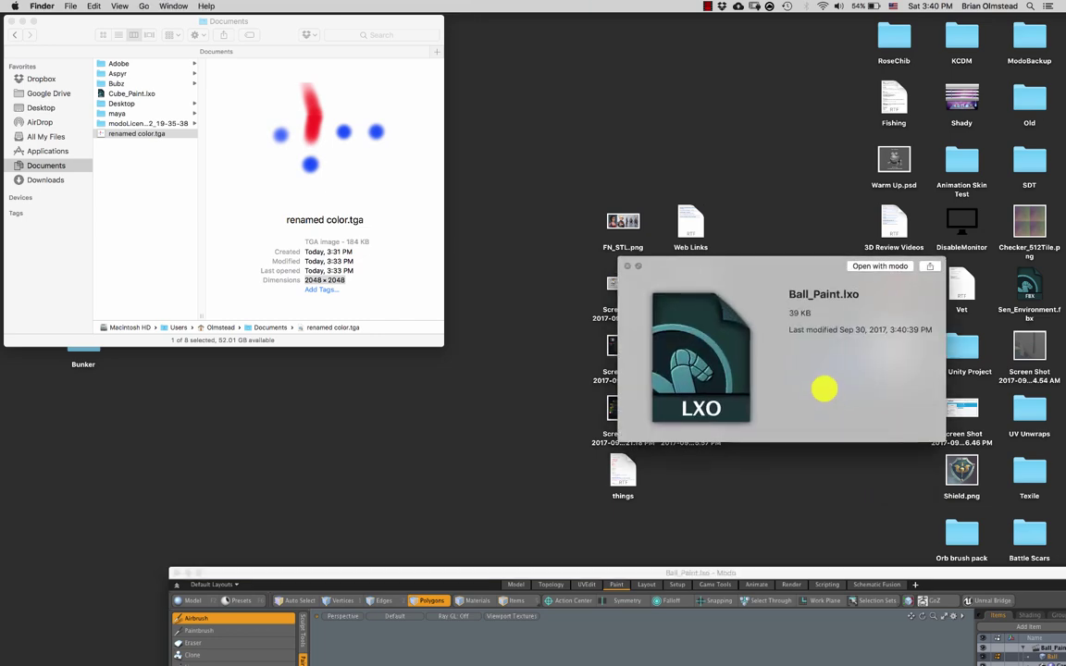
pyautogui.press('space')
pyautogui.click(713, 569)
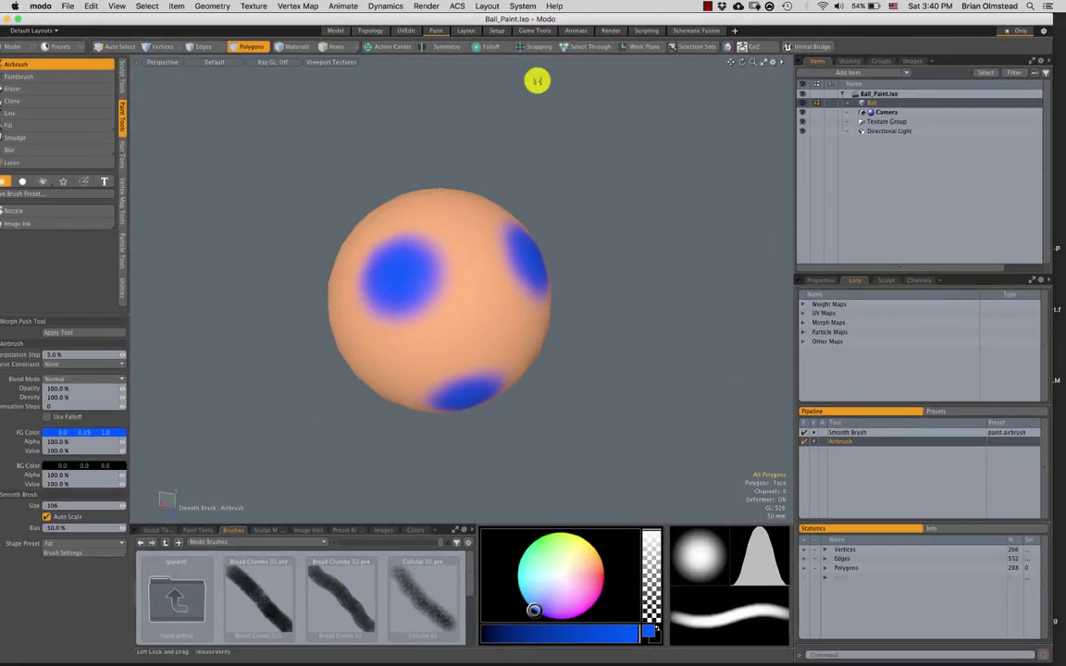
# Preview Ball_DiffTexture.png on the Desktop to check its saved content, and return to Modo.
pyautogui.press('F11')
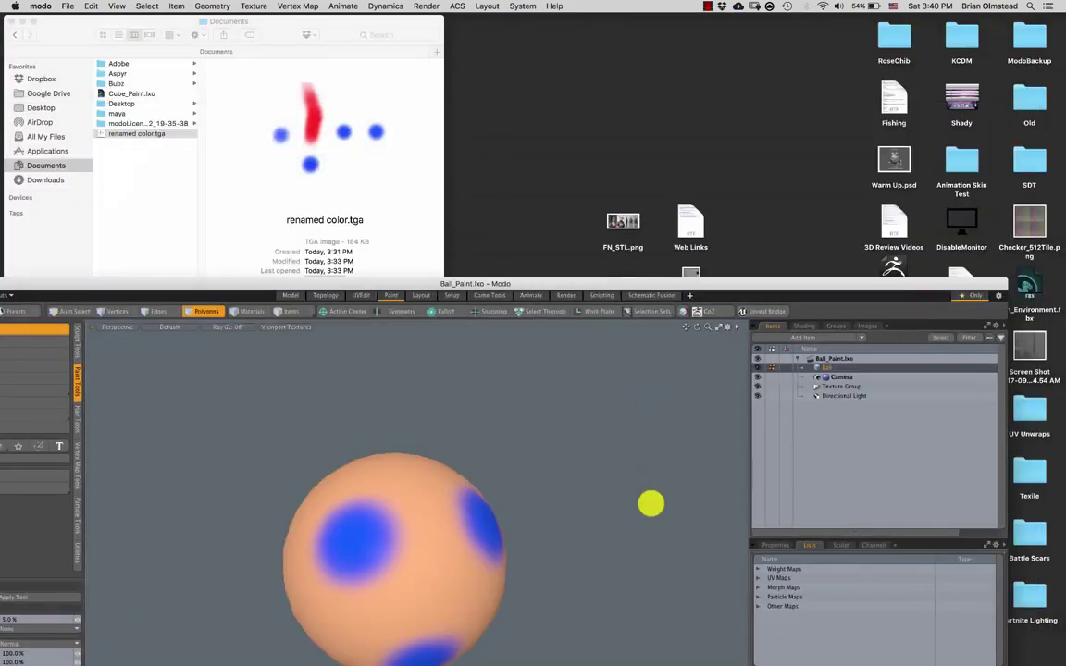
pyautogui.click(892, 347)
pyautogui.press('space')
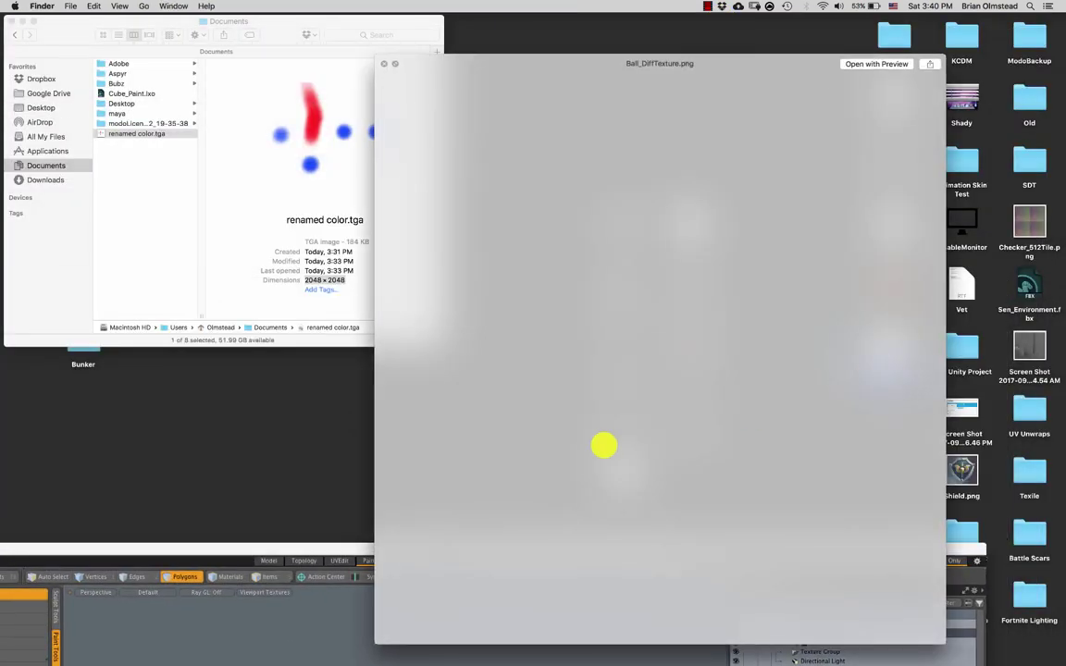
pyautogui.press('space')
pyautogui.click(544, 548)
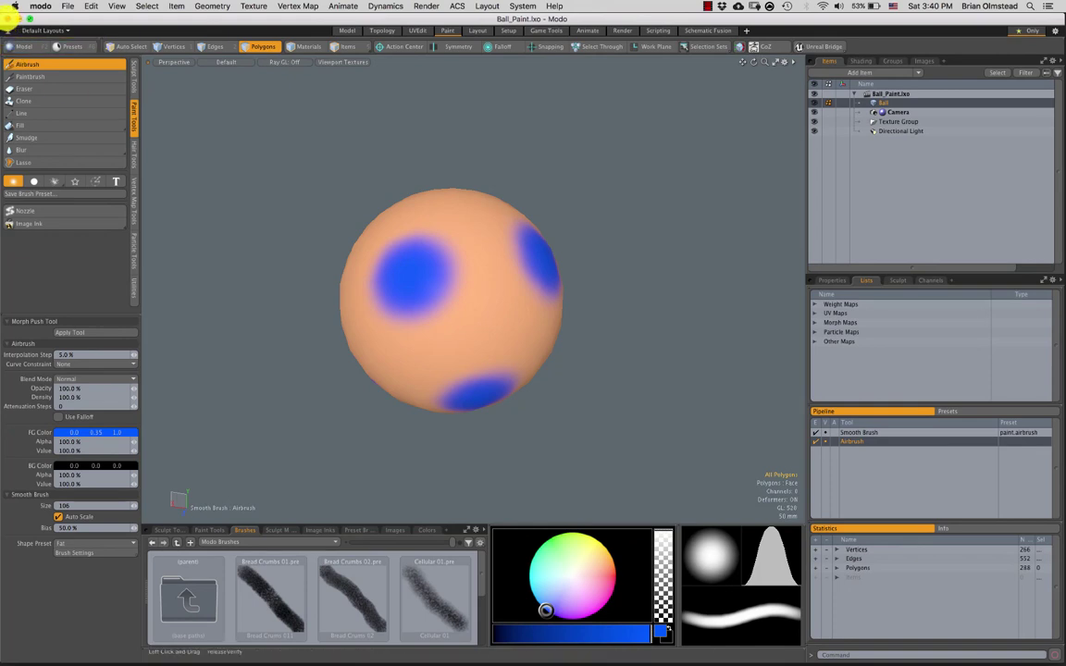
# Close the Ball_Paint scene and save the changes to Ball_DiffTexture.png.
pyautogui.click(7, 19)
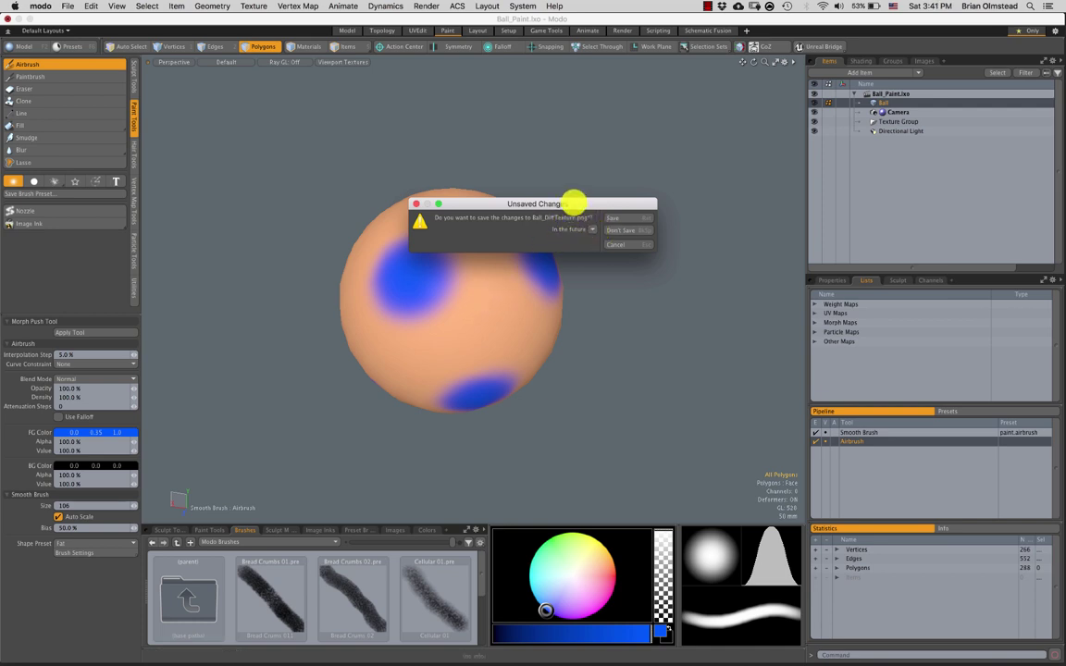
pyautogui.moveTo(573, 202); pyautogui.dragTo(592, 185)
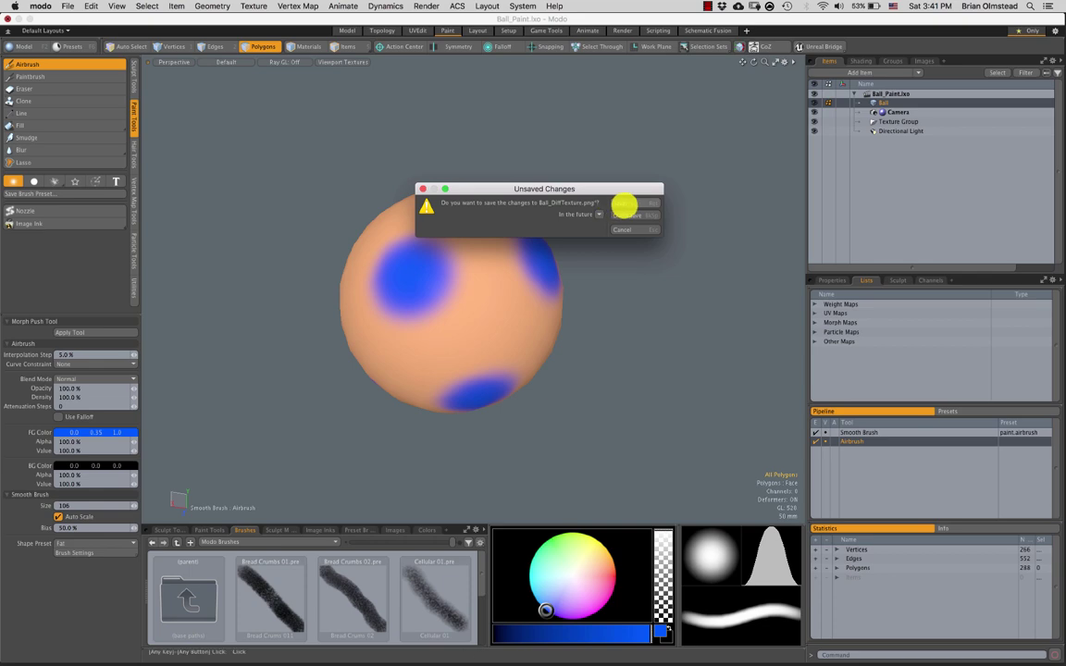
pyautogui.click(619, 202)
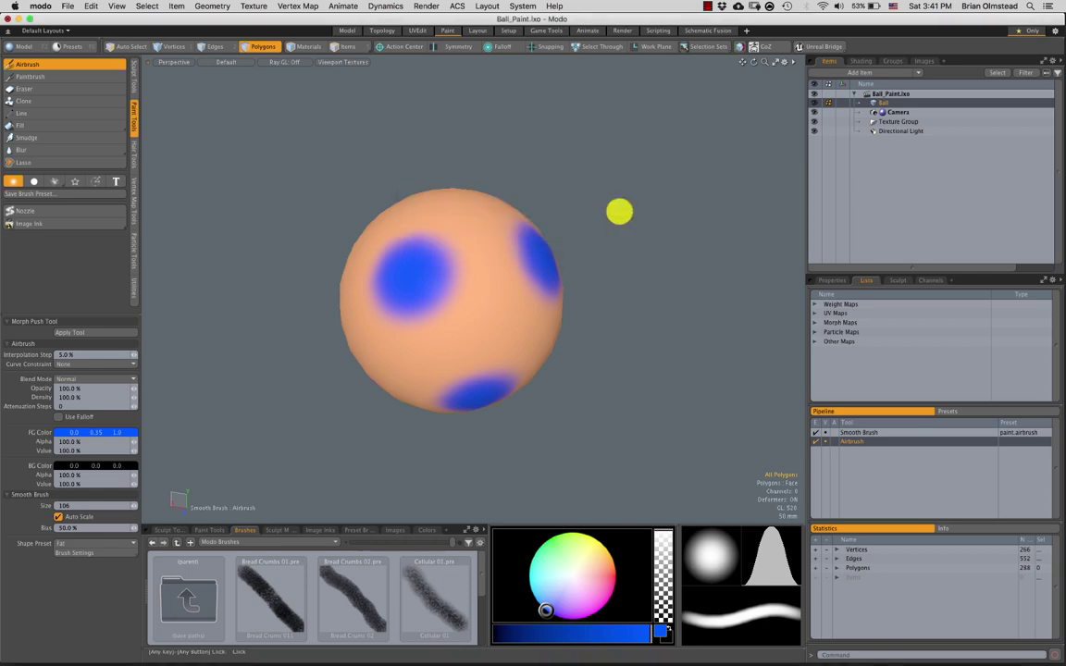
# Preview the saved Ball_DiffTexture.png on the Desktop to examine the painted texture.
pyautogui.click(893, 410)
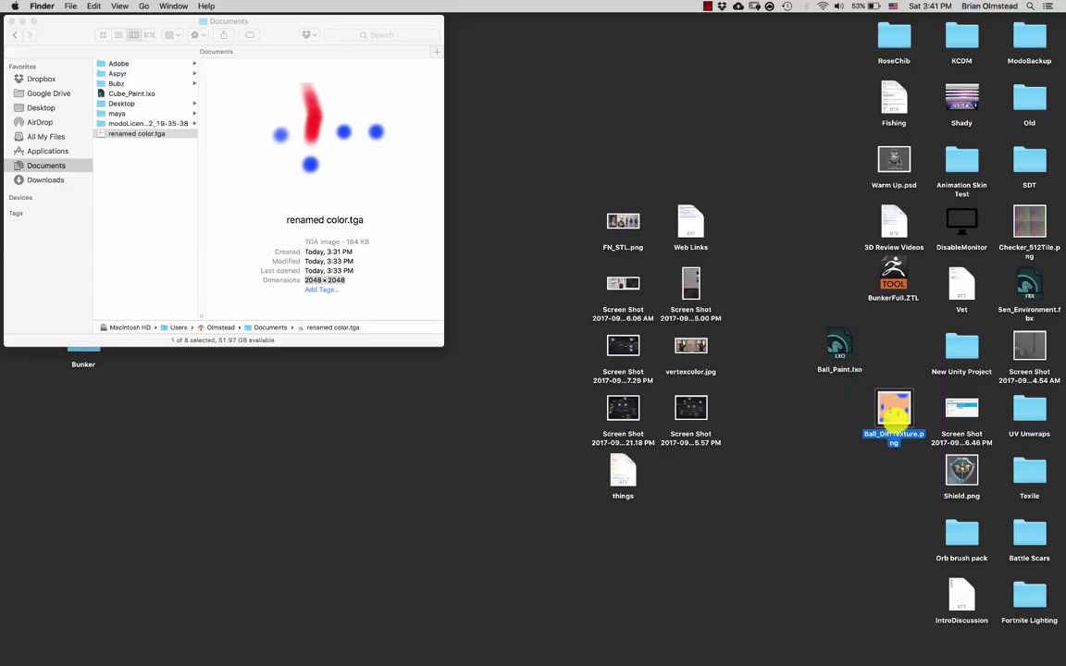
pyautogui.press('space')
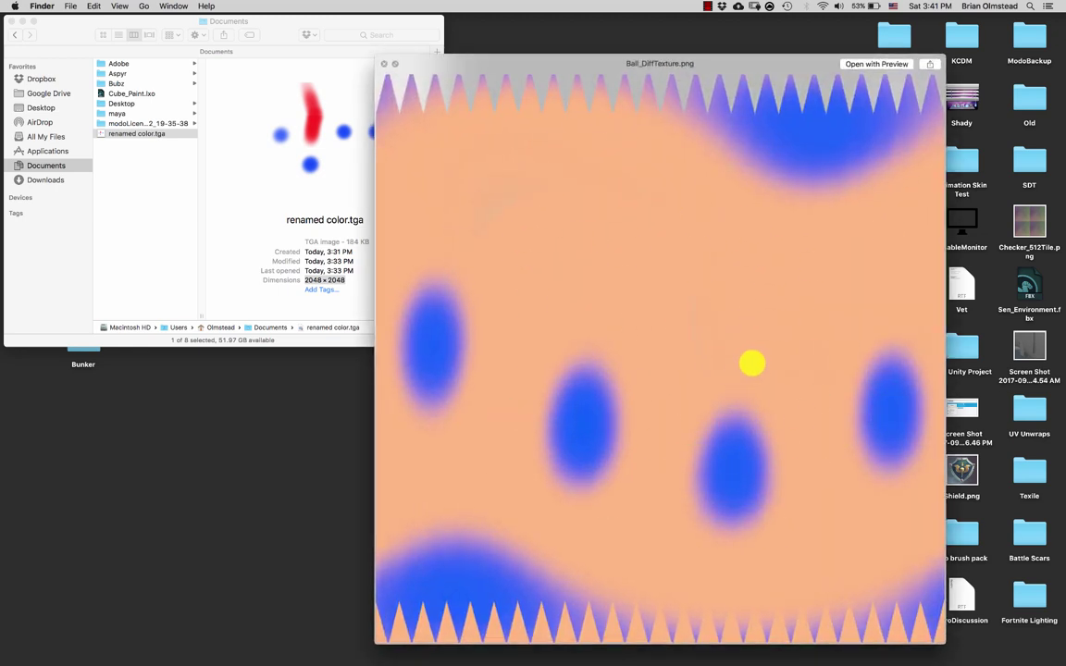
pyautogui.press('space')
# Reopen Ball_Paint.lxo from the Desktop in Modo, check the painted sphere and switch to the UVEdit layout.
pyautogui.click(833, 349)
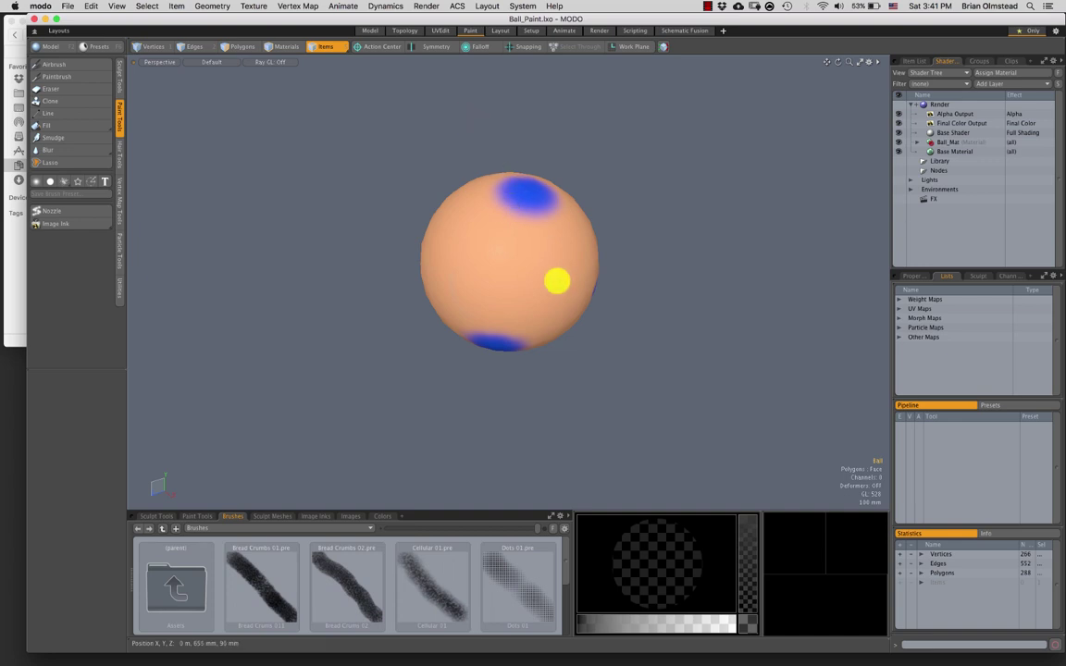
pyautogui.keyDown('alt'); pyautogui.moveTo(556, 280); pyautogui.dragTo(548, 331); pyautogui.keyUp('alt')
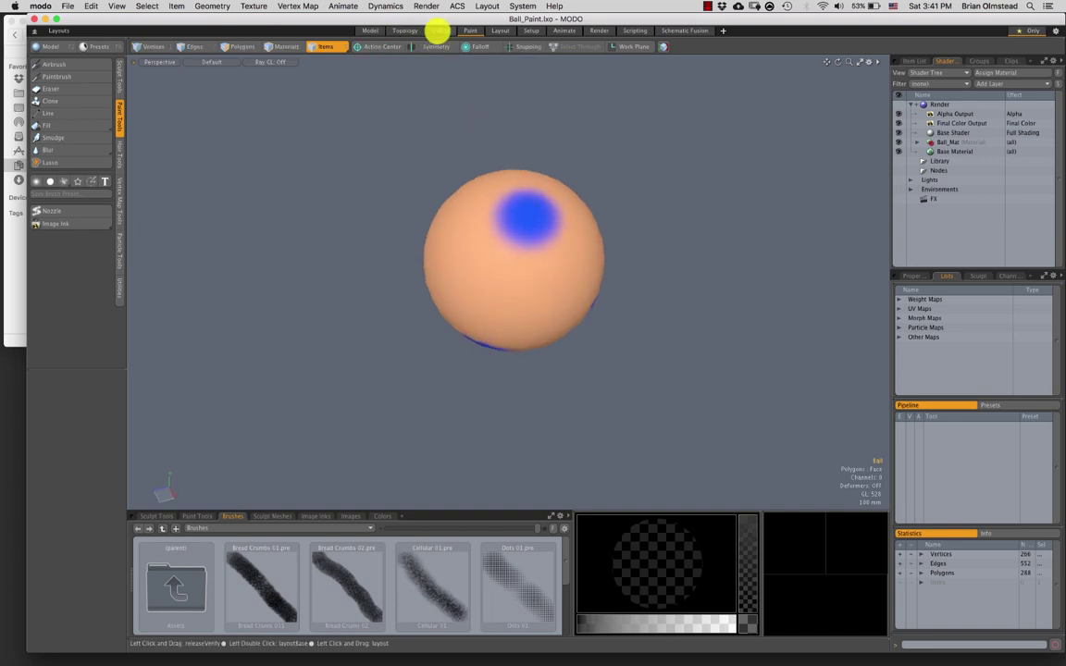
pyautogui.click(438, 32)
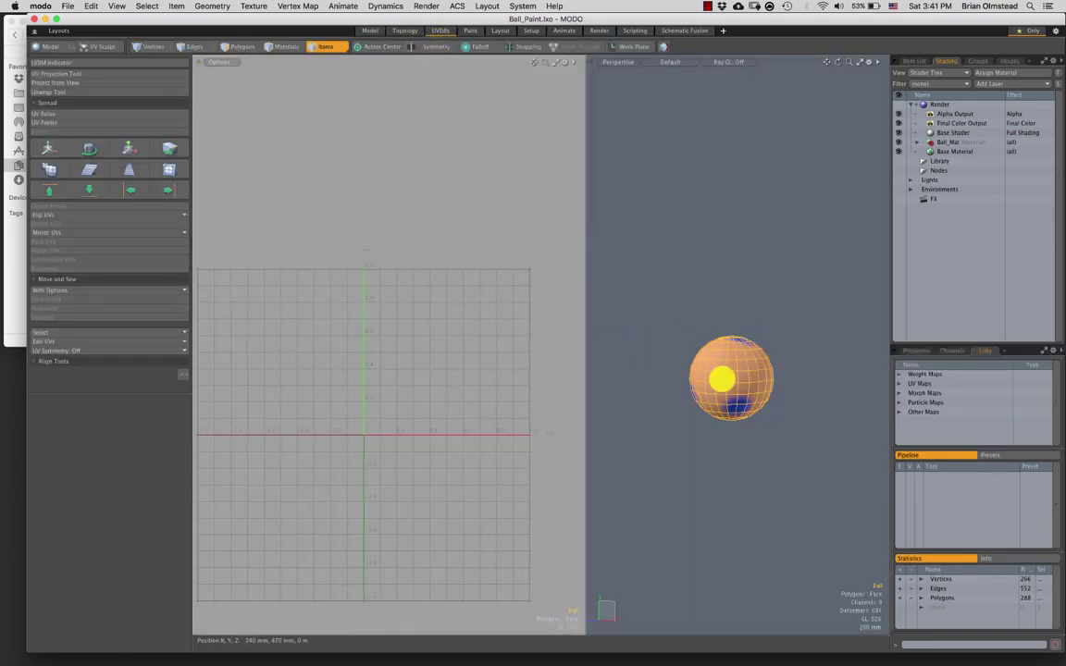
# Display the ball's Texture UV map in the UV editor and check that its polygons match the sphere's.
pyautogui.keyDown('alt'); pyautogui.moveTo(721, 378); pyautogui.dragTo(650, 332); pyautogui.keyUp('alt')
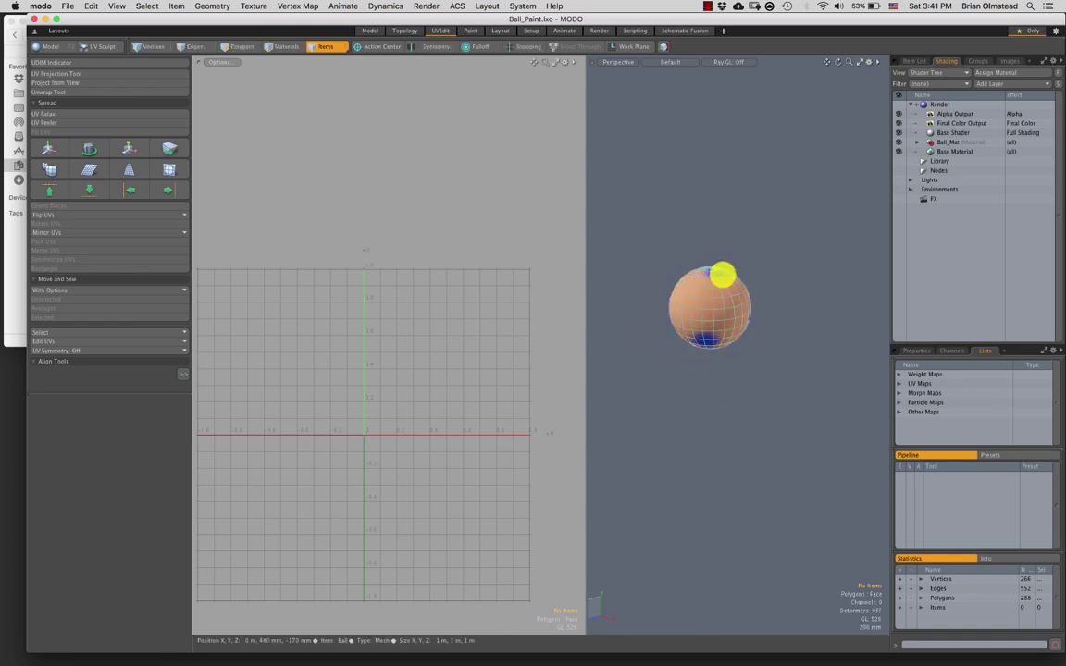
pyautogui.keyDown('alt'); pyautogui.moveTo(722, 274); pyautogui.dragTo(865, 369); pyautogui.keyUp('alt')
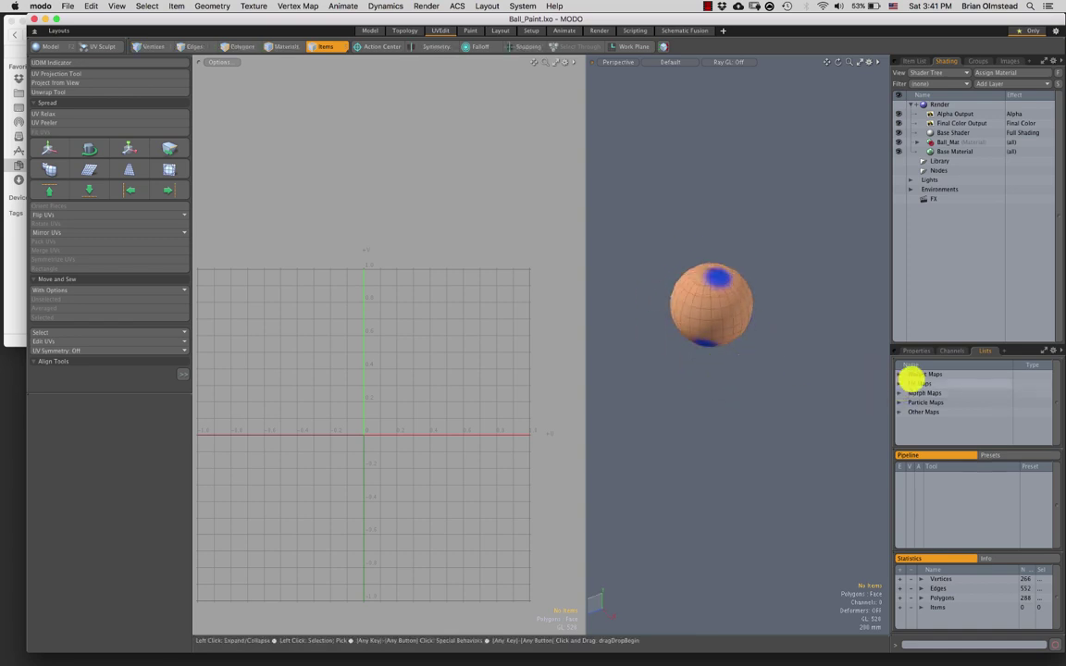
pyautogui.click(897, 383)
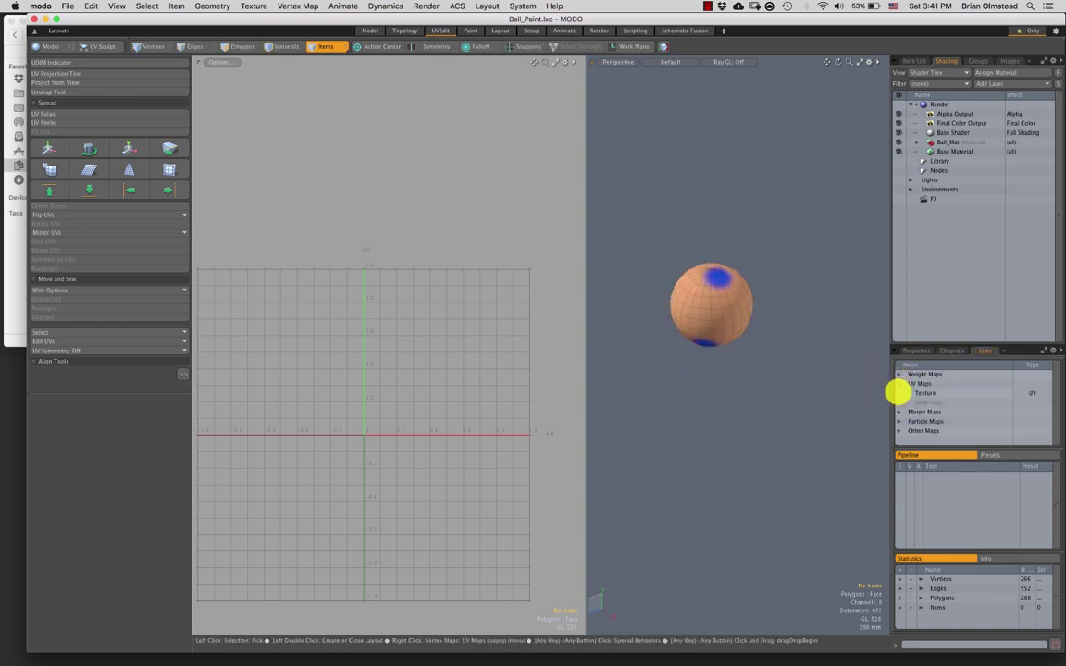
pyautogui.click(923, 393)
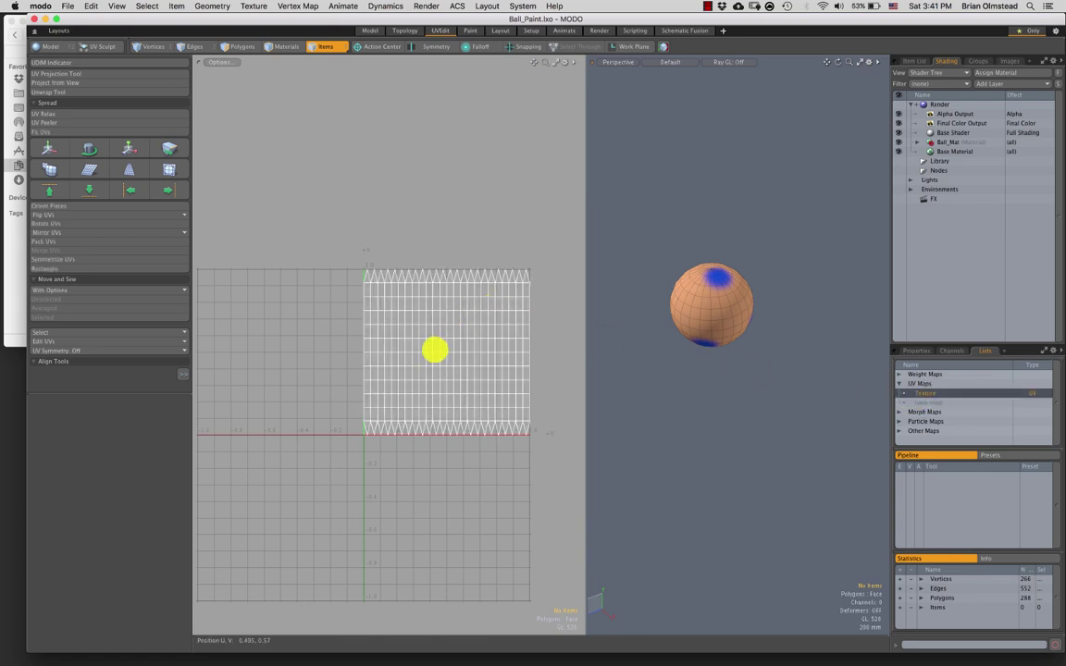
pyautogui.doubleClick(466, 382)
pyautogui.scroll(3, 466, 398)
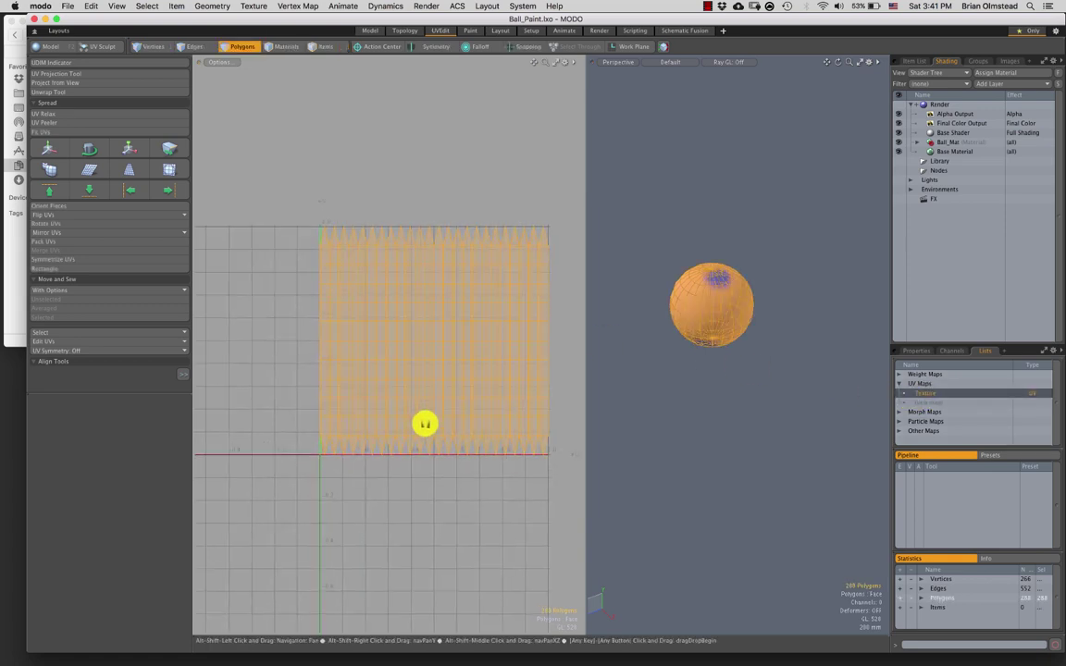
pyautogui.keyDown('alt'); pyautogui.moveTo(424, 424); pyautogui.dragTo(379, 415); pyautogui.keyUp('alt')
pyautogui.press('Escape')
pyautogui.scroll(3, 411, 411)
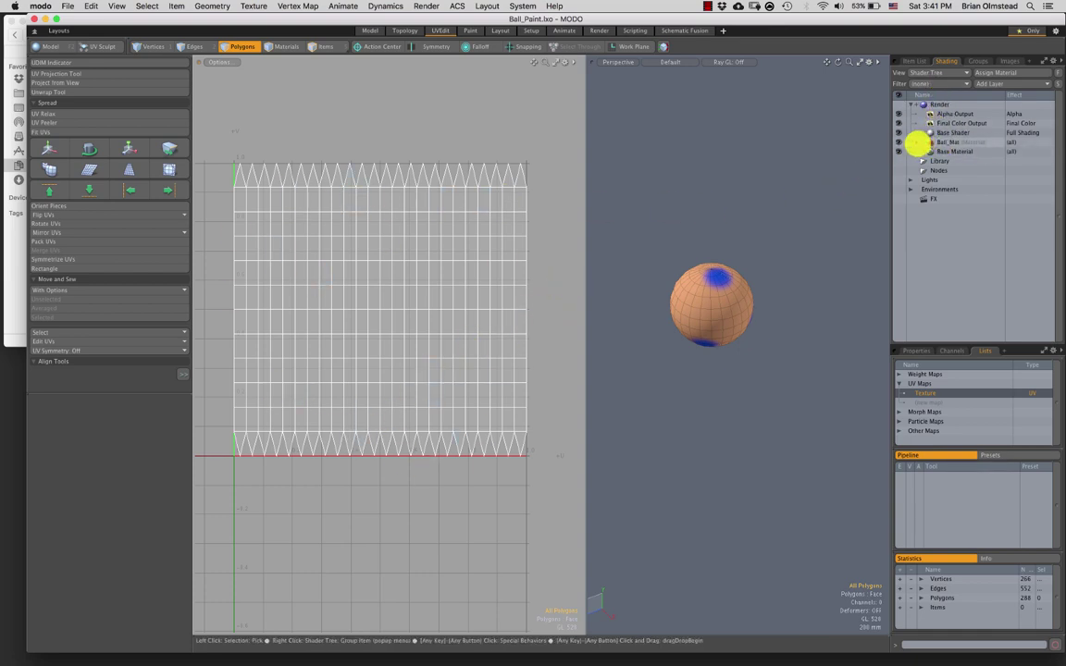
# Expand the Ball_Mat material group and show the Ball_DiffTexture image behind the UV layout for inspection.
pyautogui.click(915, 141)
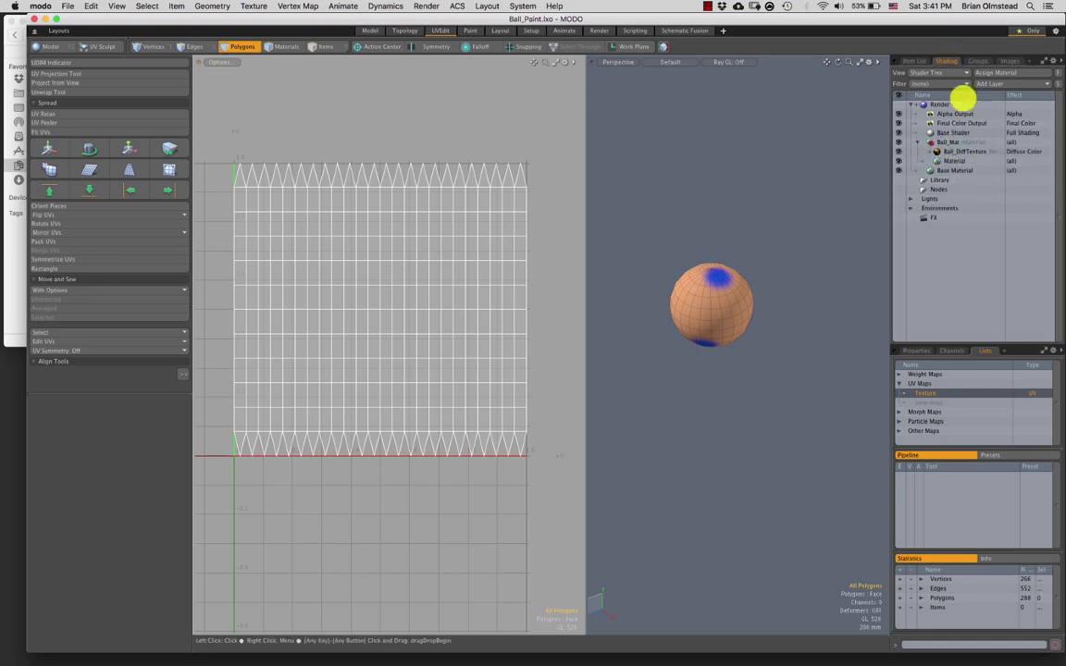
pyautogui.click(956, 151)
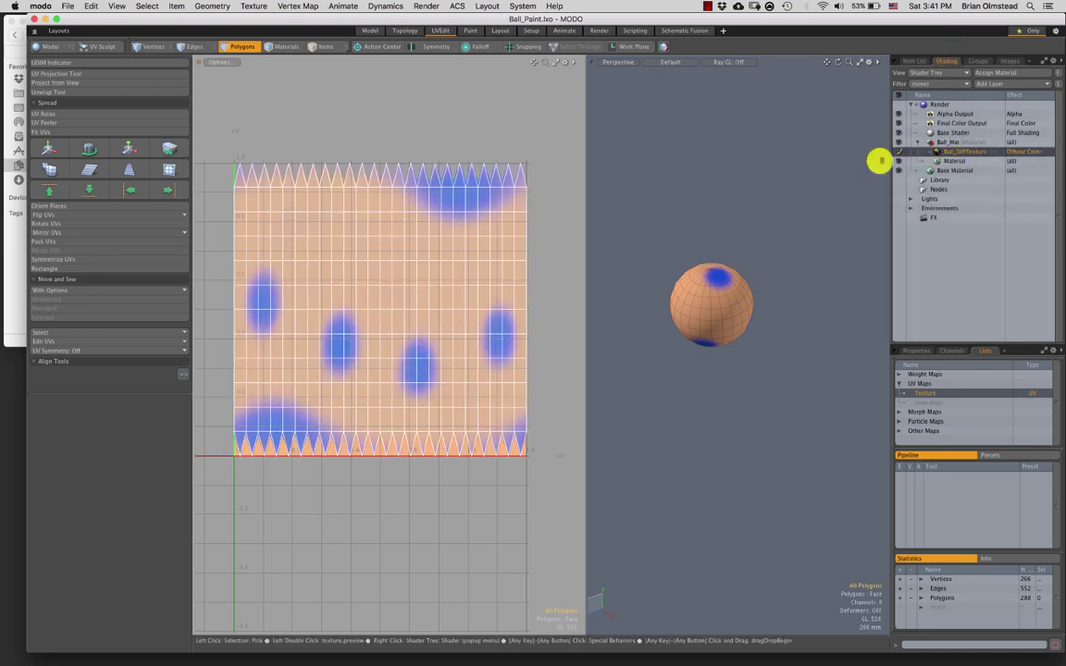
pyautogui.keyDown('alt'); pyautogui.keyDown('shift'); pyautogui.moveTo(341, 381); pyautogui.dragTo(381, 332); pyautogui.keyUp('shift'); pyautogui.keyUp('alt')
pyautogui.keyDown('ctrl'); pyautogui.keyDown('alt'); pyautogui.moveTo(309, 402); pyautogui.dragTo(280, 230); pyautogui.keyUp('alt'); pyautogui.keyUp('ctrl')
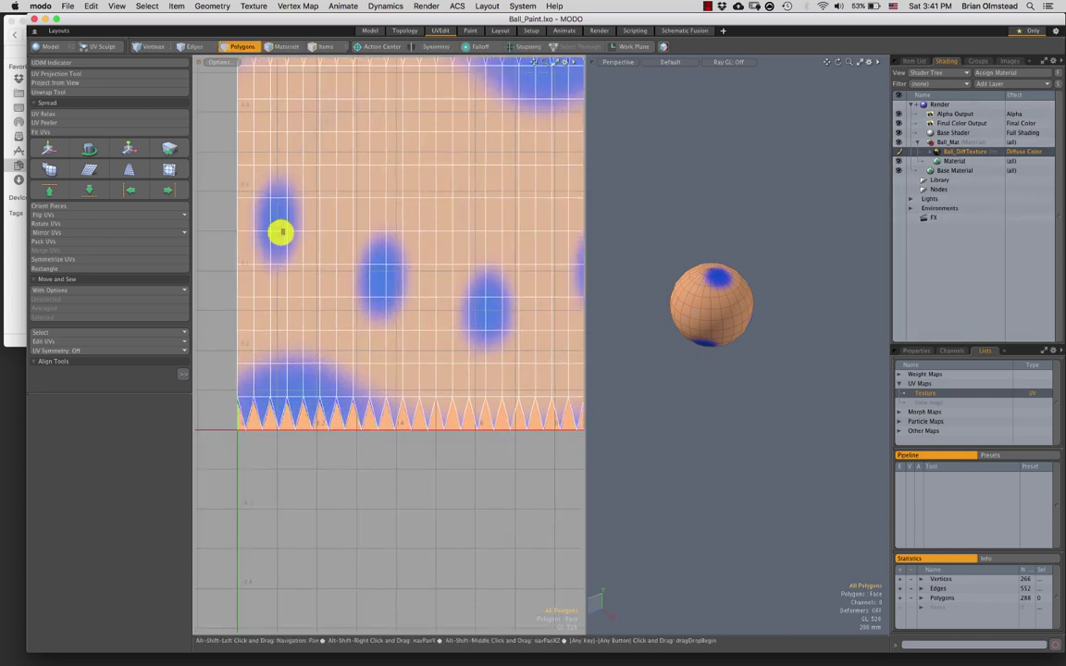
# Select the UV polygons covering the separate blue spots in the middle of the texture.
pyautogui.click(283, 214)
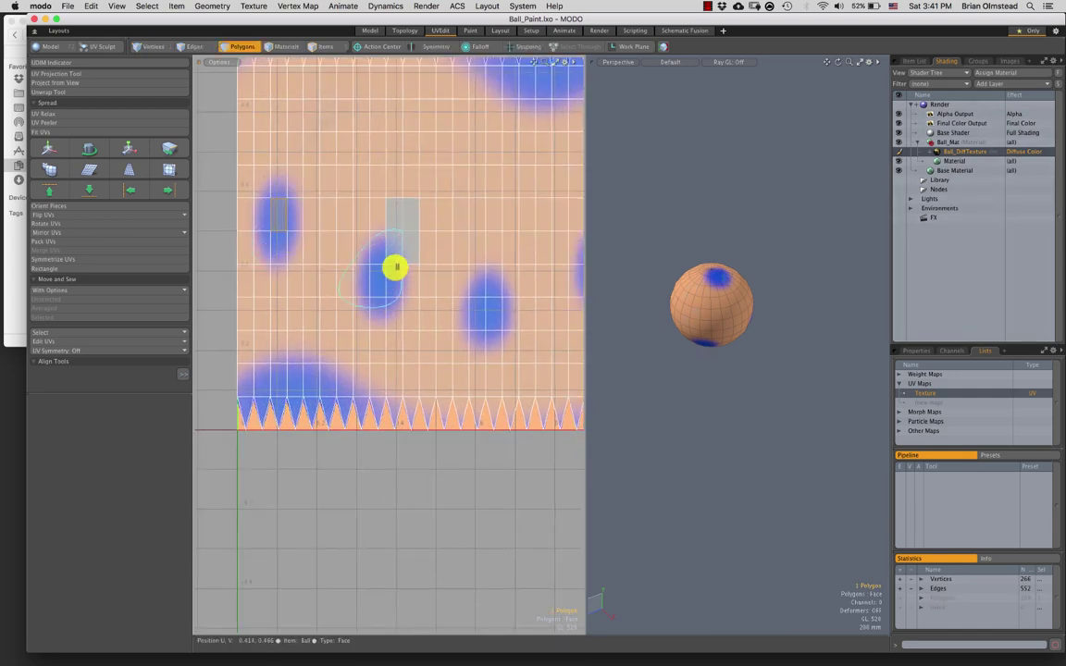
pyautogui.moveTo(395, 267); pyautogui.dragTo(386, 279, button='right')
pyautogui.keyDown('shift'); pyautogui.moveTo(280, 225); pyautogui.dragTo(292, 220); pyautogui.keyUp('shift')
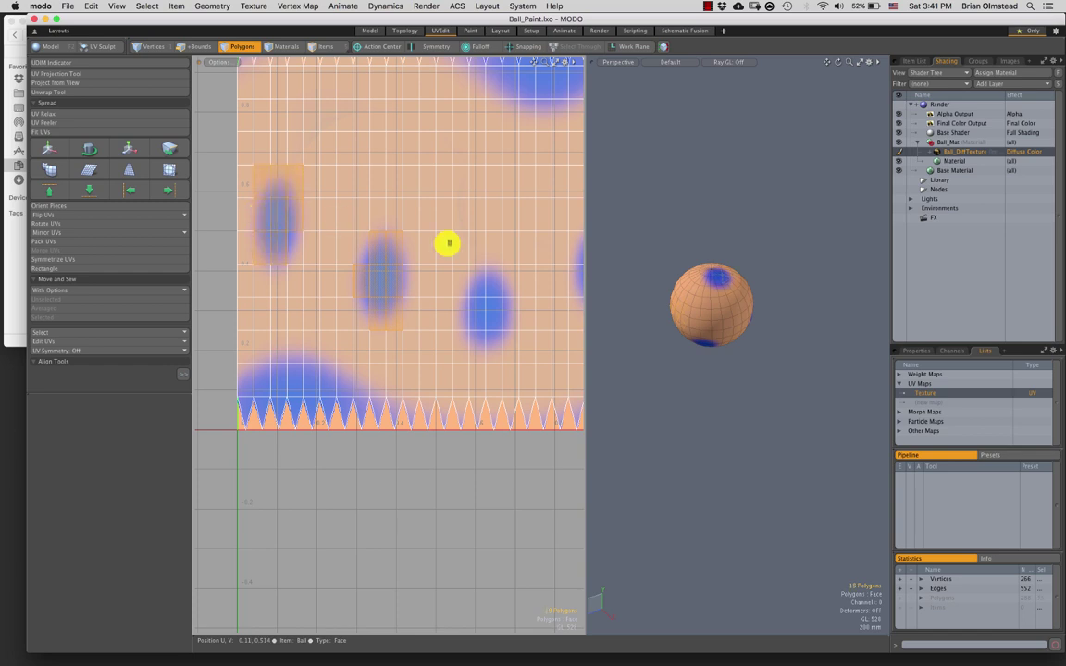
pyautogui.moveTo(474, 313)
pyautogui.keyDown('shift'); pyautogui.mouseDown()
pyautogui.moveTo(465, 305)
pyautogui.moveTo(403, 328)
pyautogui.mouseUp(); pyautogui.keyUp('shift')
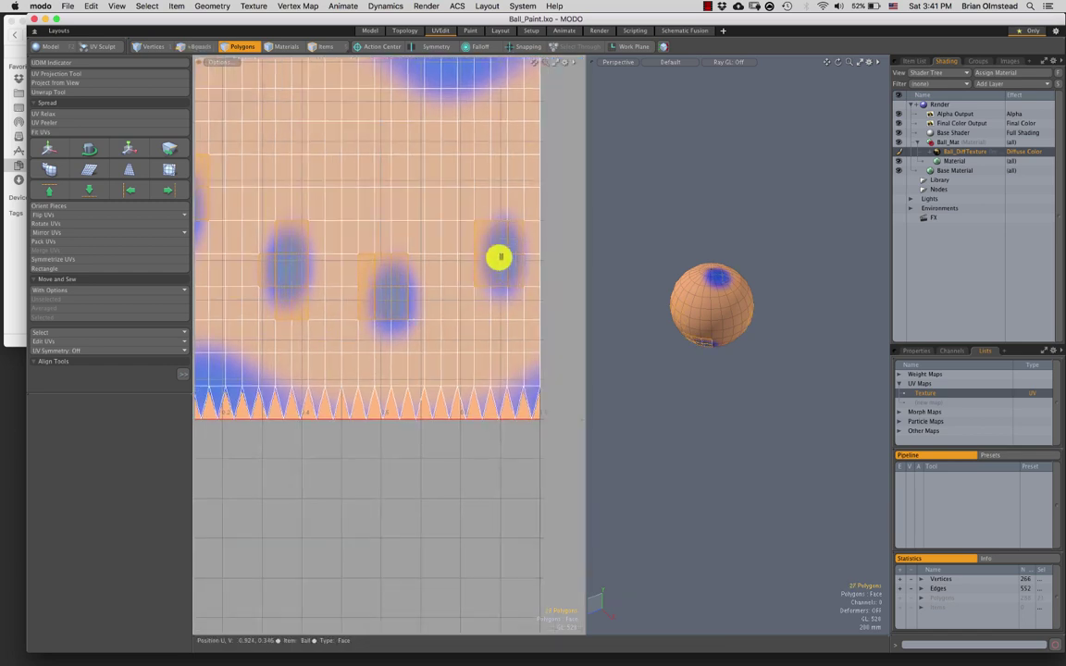
# Select the UV polygons under the upper and lower edge spots to locate them at the sphere's poles.
pyautogui.moveTo(731, 319)
pyautogui.keyDown('alt'); pyautogui.mouseDown()
pyautogui.moveTo(725, 271)
pyautogui.moveTo(743, 331)
pyautogui.moveTo(687, 421)
pyautogui.moveTo(772, 328)
pyautogui.moveTo(775, 364)
pyautogui.moveTo(729, 386)
pyautogui.moveTo(754, 312)
pyautogui.moveTo(750, 283)
pyautogui.moveTo(761, 319)
pyautogui.moveTo(775, 324)
pyautogui.moveTo(655, 339)
pyautogui.moveTo(737, 305)
pyautogui.moveTo(778, 302)
pyautogui.moveTo(754, 225)
pyautogui.moveTo(704, 319)
pyautogui.moveTo(678, 304)
pyautogui.moveTo(716, 286)
pyautogui.moveTo(731, 359)
pyautogui.moveTo(712, 354)
pyautogui.moveTo(714, 367)
pyautogui.moveTo(701, 321)
pyautogui.moveTo(757, 364)
pyautogui.moveTo(716, 309)
pyautogui.moveTo(745, 298)
pyautogui.mouseUp(); pyautogui.keyUp('alt')
pyautogui.scroll(5, 703, 345)
pyautogui.keyDown('ctrl'); pyautogui.keyDown('alt'); pyautogui.moveTo(472, 253); pyautogui.dragTo(461, 207); pyautogui.keyUp('alt'); pyautogui.keyUp('ctrl')
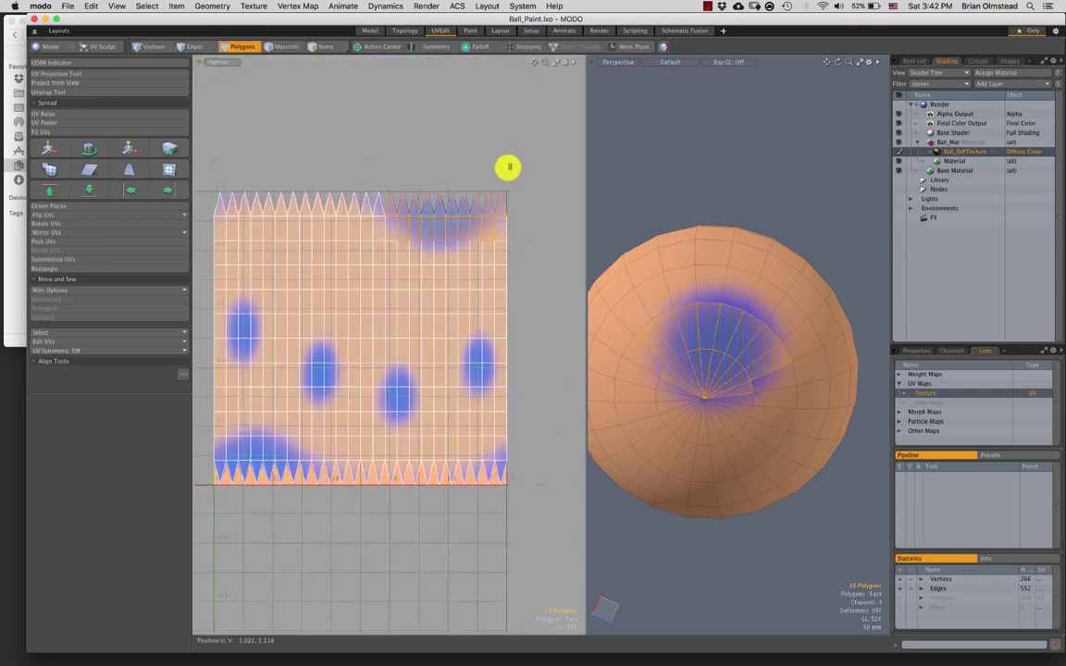
pyautogui.keyDown('alt'); pyautogui.moveTo(703, 345); pyautogui.dragTo(738, 292); pyautogui.keyUp('alt')
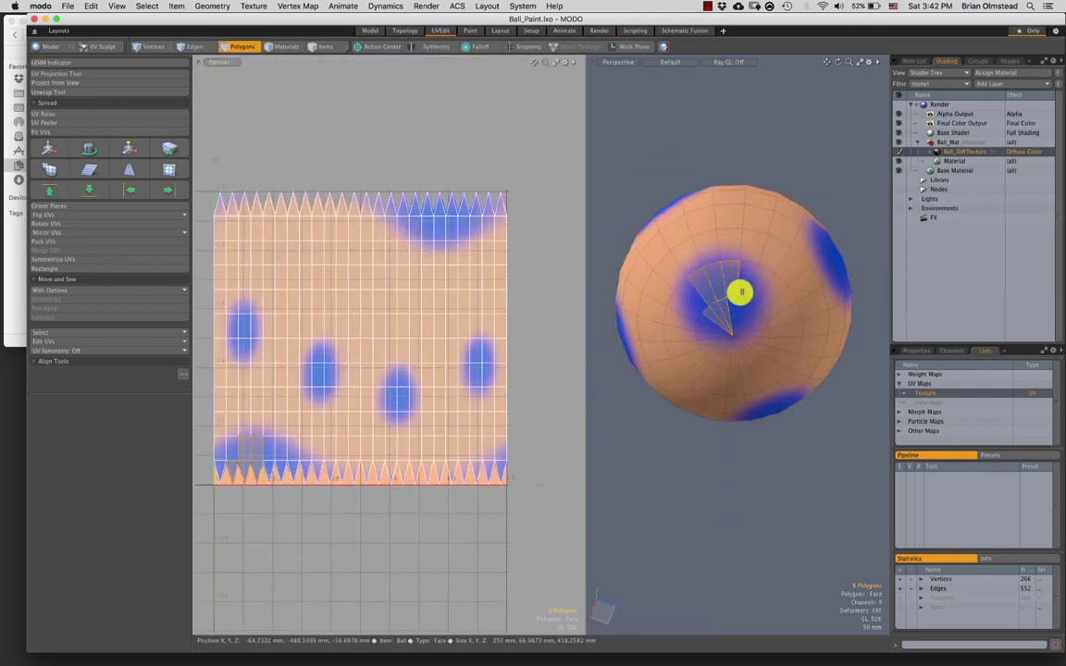
pyautogui.moveTo(287, 426); pyautogui.dragTo(310, 493, button='right')
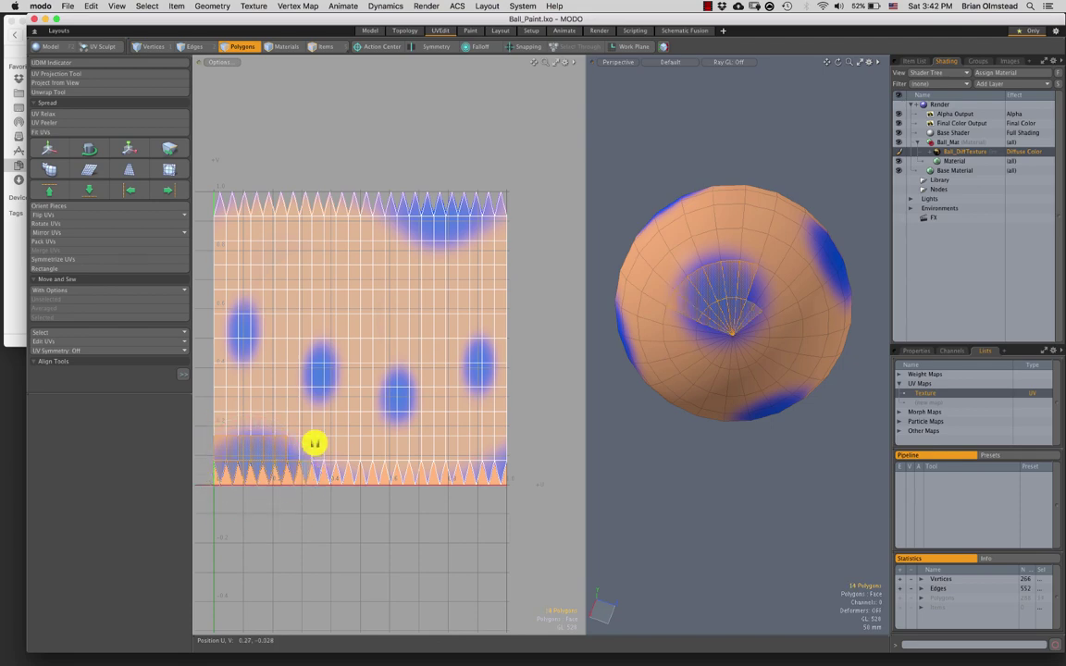
pyautogui.moveTo(292, 472)
pyautogui.keyDown('alt'); pyautogui.mouseDown()
pyautogui.moveTo(353, 390)
pyautogui.moveTo(350, 405)
pyautogui.moveTo(380, 274)
pyautogui.mouseUp(); pyautogui.keyUp('alt')
# Clear the polygon selection and select one UV polygon in a middle blue spot to compare its distortion with the sphere.
pyautogui.scroll(5, 335, 402)
pyautogui.click(294, 466)
pyautogui.click(380, 276)
pyautogui.moveTo(341, 317)
pyautogui.mouseDown()
pyautogui.moveTo(415, 301)
pyautogui.moveTo(386, 290)
pyautogui.moveTo(410, 267)
pyautogui.mouseUp()
pyautogui.press('Escape')
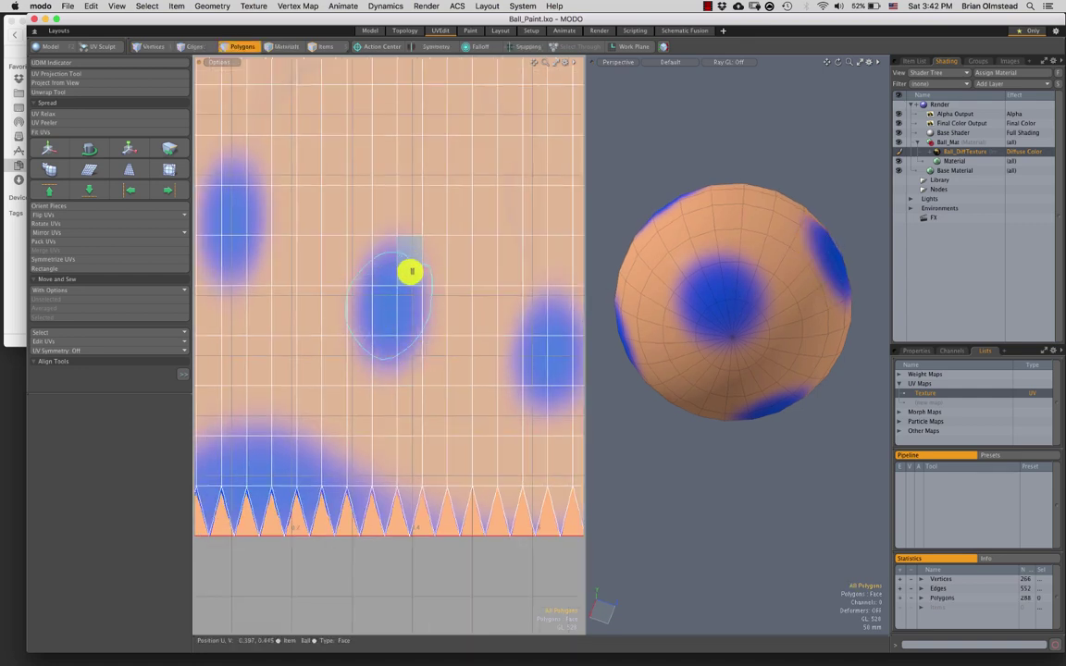
pyautogui.click(392, 306)
pyautogui.keyDown('alt'); pyautogui.moveTo(731, 268); pyautogui.dragTo(629, 381); pyautogui.keyUp('alt')
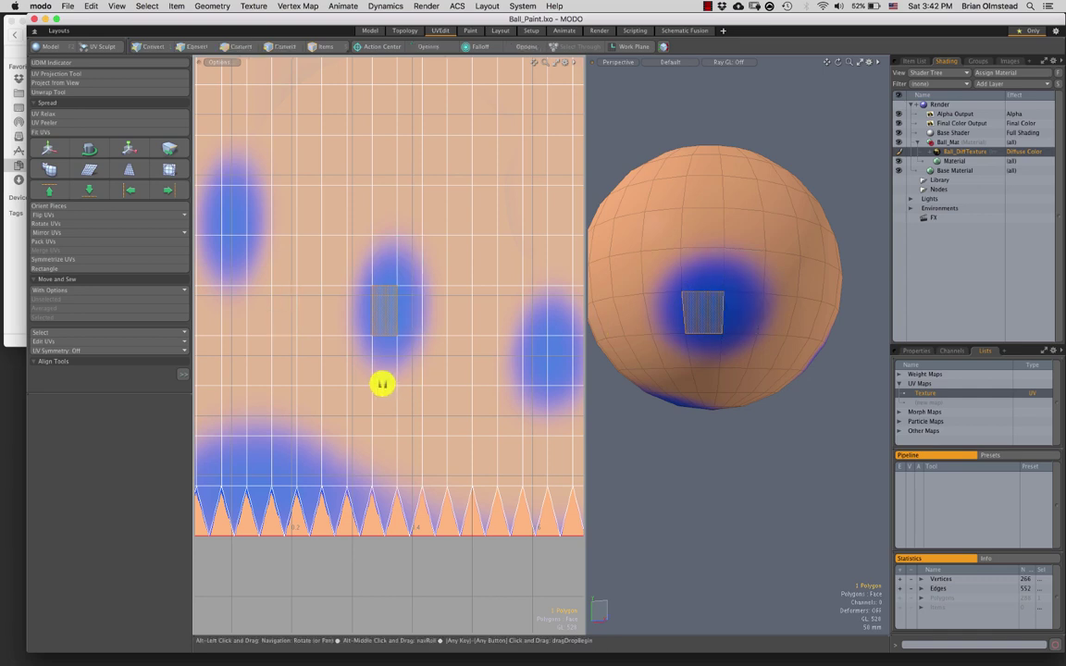
pyautogui.keyDown('alt'); pyautogui.moveTo(300, 471); pyautogui.dragTo(392, 355); pyautogui.keyUp('alt')
pyautogui.keyDown('alt'); pyautogui.moveTo(710, 351); pyautogui.dragTo(722, 279); pyautogui.keyUp('alt')
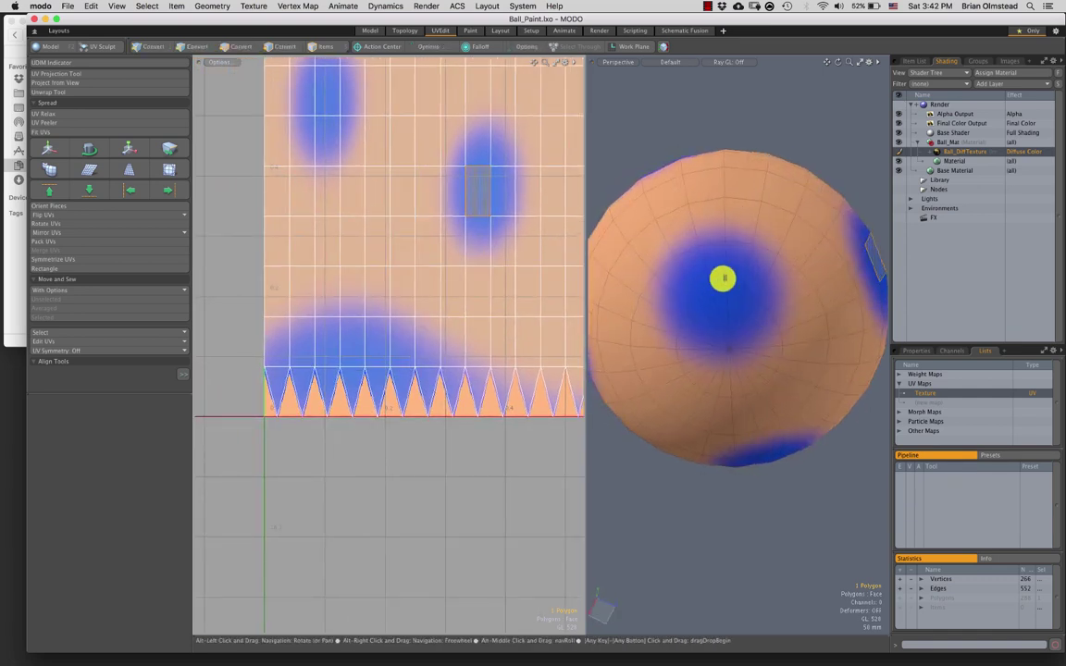
# Select the edges of the lowest UV triangle row to locate them at the sphere's bottom pole, and return to polygon selection.
pyautogui.press('2')
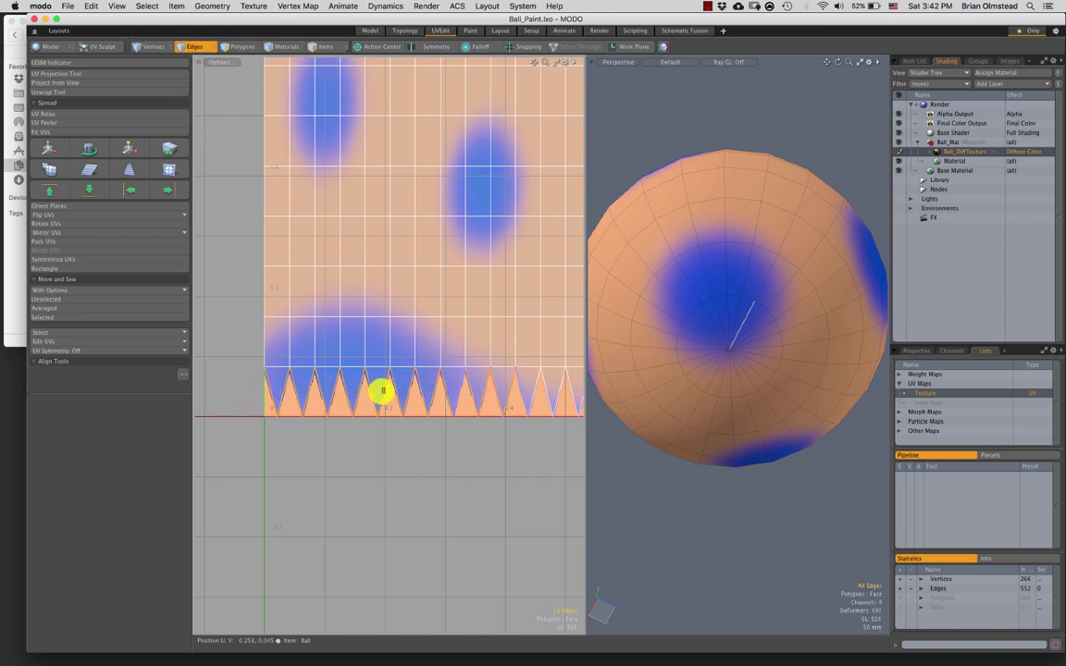
pyautogui.moveTo(382, 390); pyautogui.dragTo(265, 393)
pyautogui.scroll(-5, 729, 378)
pyautogui.moveTo(726, 324)
pyautogui.keyDown('alt'); pyautogui.mouseDown()
pyautogui.moveTo(704, 438)
pyautogui.moveTo(725, 411)
pyautogui.mouseUp(); pyautogui.keyUp('alt')
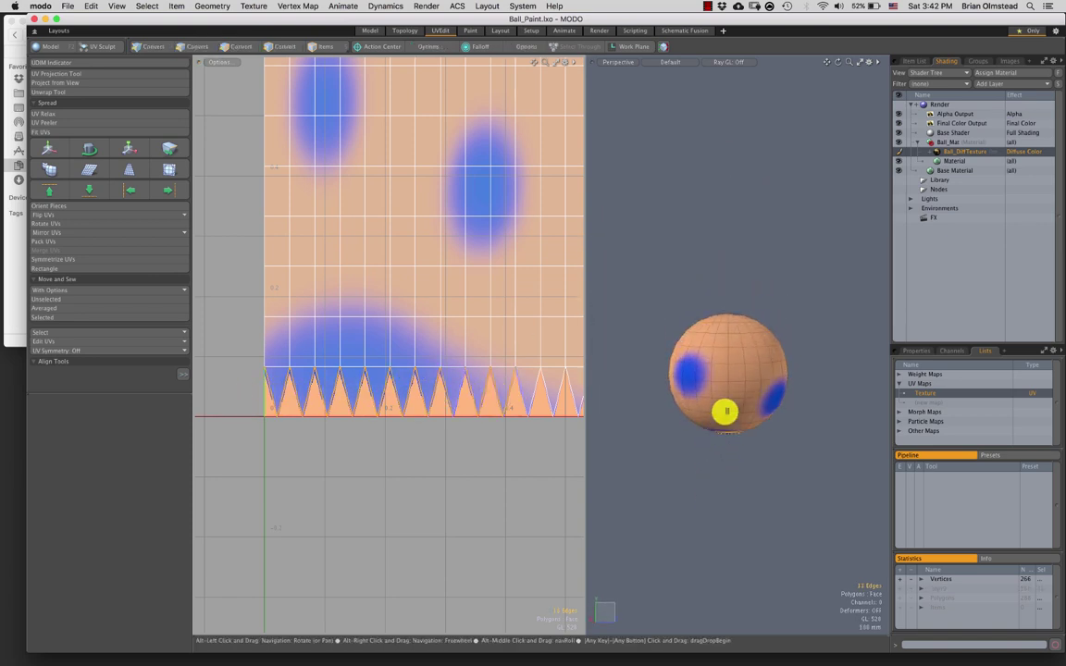
pyautogui.press('g')
pyautogui.press('3')
# Start a new scene and add a unit cube, framing its unfolded UV layout.
pyautogui.press('super+n')
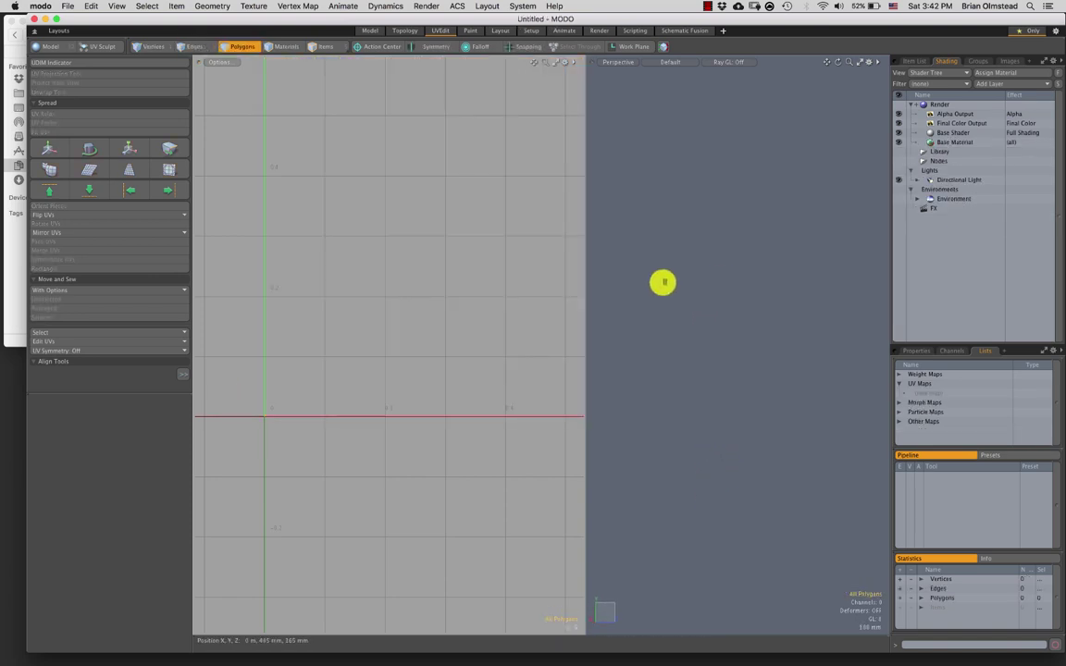
pyautogui.click(47, 46)
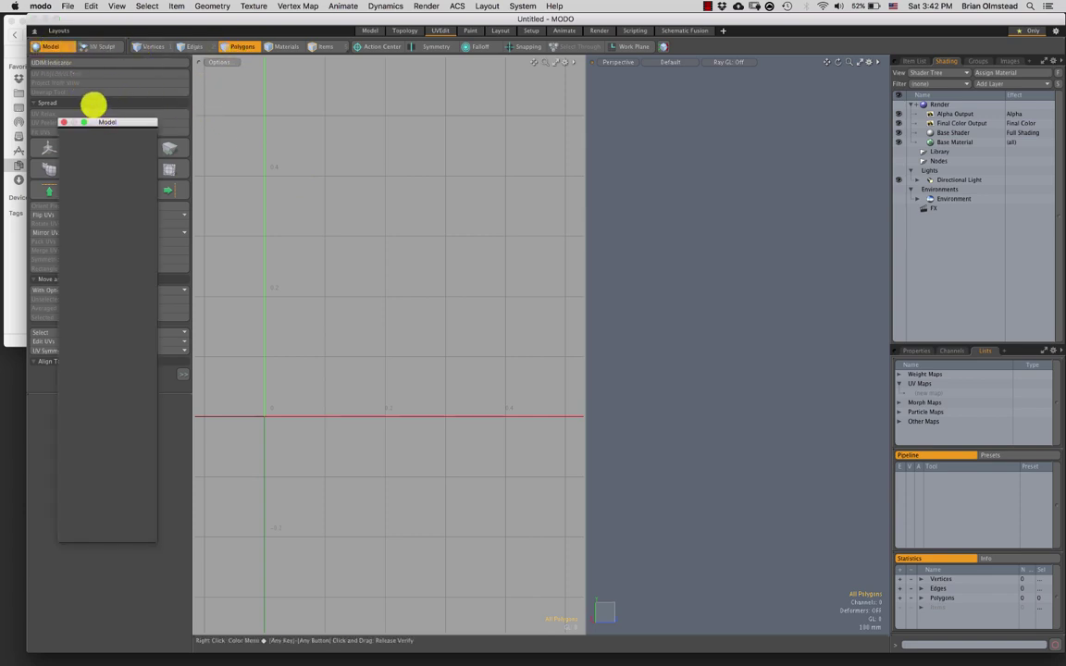
pyautogui.click(66, 144)
pyautogui.click(63, 122)
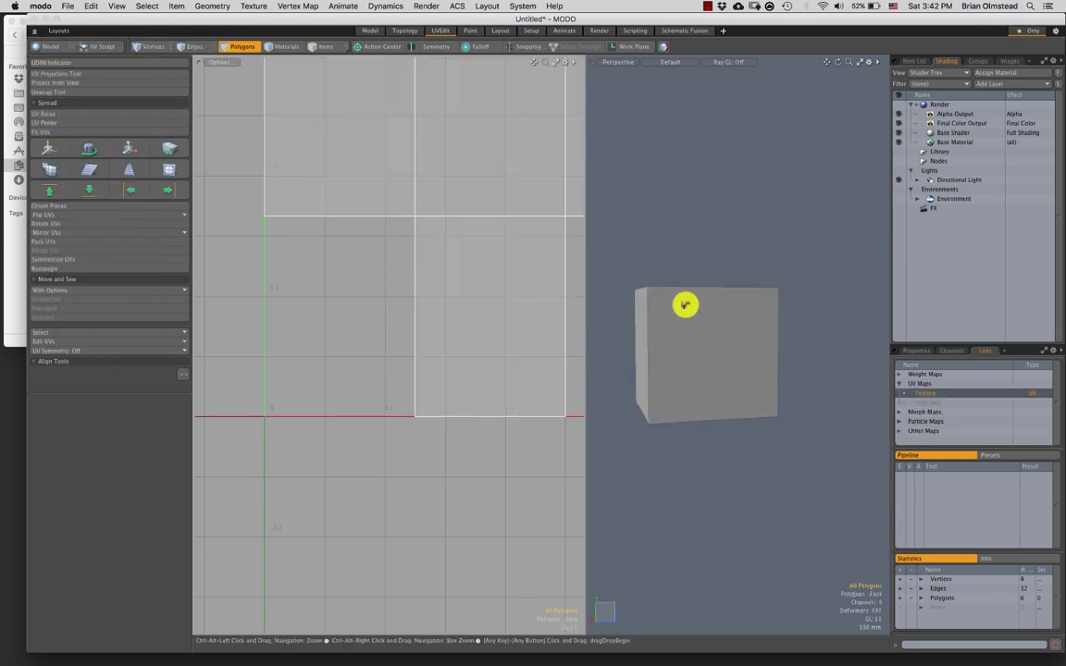
pyautogui.keyDown('ctrl'); pyautogui.keyDown('alt'); pyautogui.moveTo(484, 290); pyautogui.dragTo(374, 296); pyautogui.keyUp('alt'); pyautogui.keyUp('ctrl')
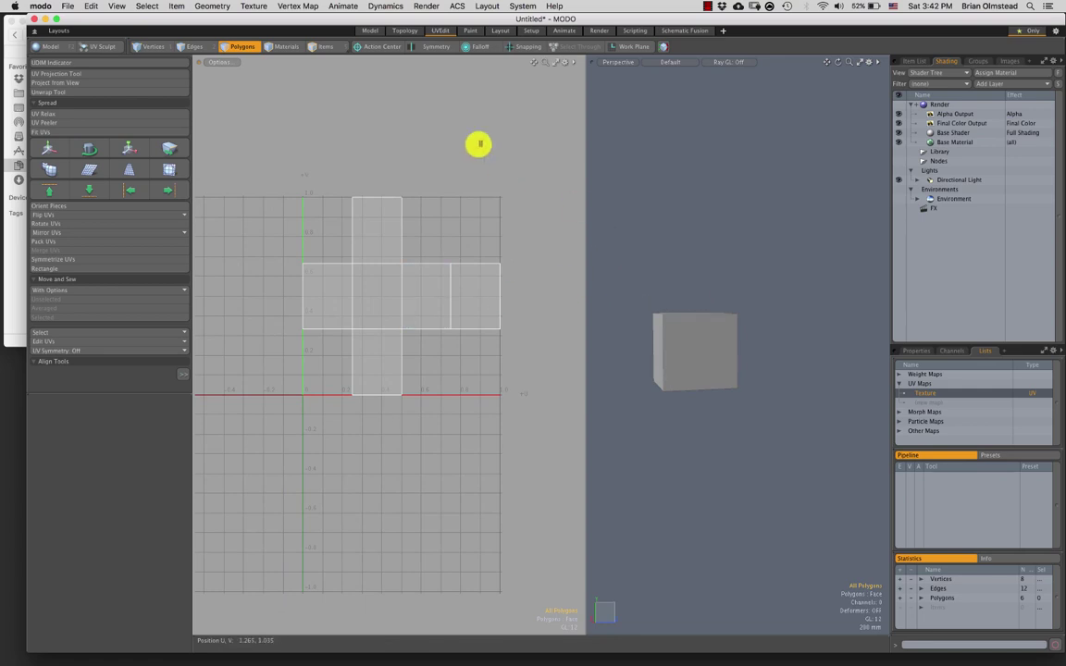
# In the Paint layout, activate the Airbrush and set up a diffColor image for painting the cube.
pyautogui.click(469, 31)
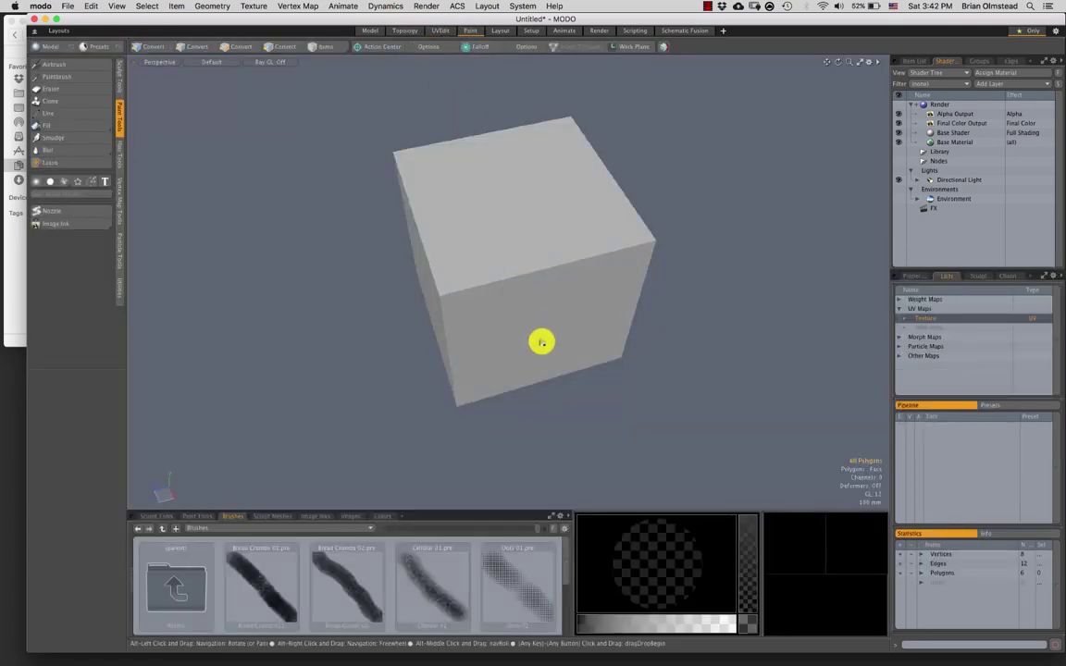
pyautogui.keyDown('alt'); pyautogui.moveTo(540, 342); pyautogui.dragTo(419, 271); pyautogui.keyUp('alt')
pyautogui.click(55, 65)
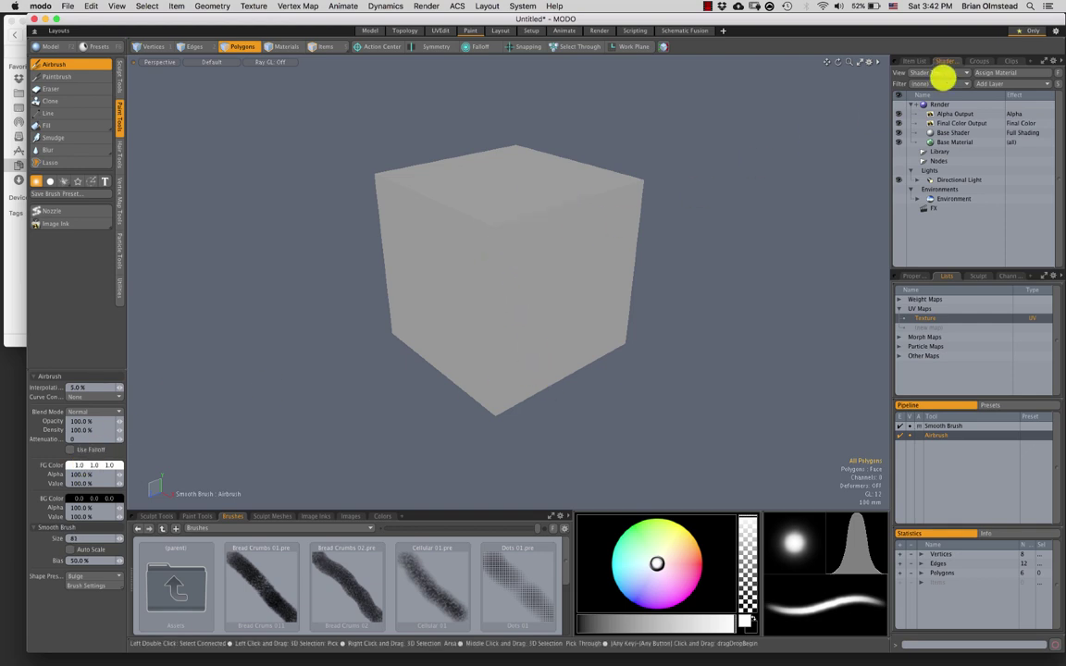
pyautogui.click(1009, 60)
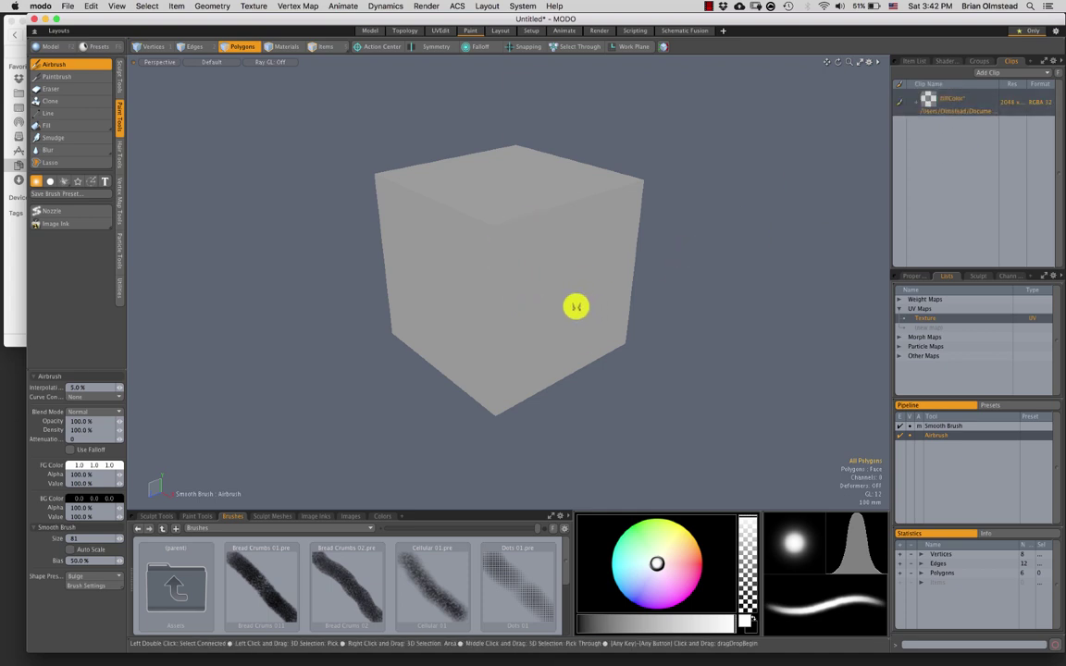
# Airbrush a red spot across an upper edge of the cube with brush size 137.
pyautogui.moveTo(692, 562); pyautogui.dragTo(711, 560)
pyautogui.keyDown('alt'); pyautogui.moveTo(601, 299); pyautogui.dragTo(528, 268); pyautogui.keyUp('alt')
pyautogui.moveTo(553, 250); pyautogui.dragTo(582, 247, button='right')
pyautogui.press('super+z')
pyautogui.moveTo(537, 235); pyautogui.dragTo(578, 227)
# Airbrush a magenta spot across the neighbouring upper edge of the cube.
pyautogui.click(688, 595)
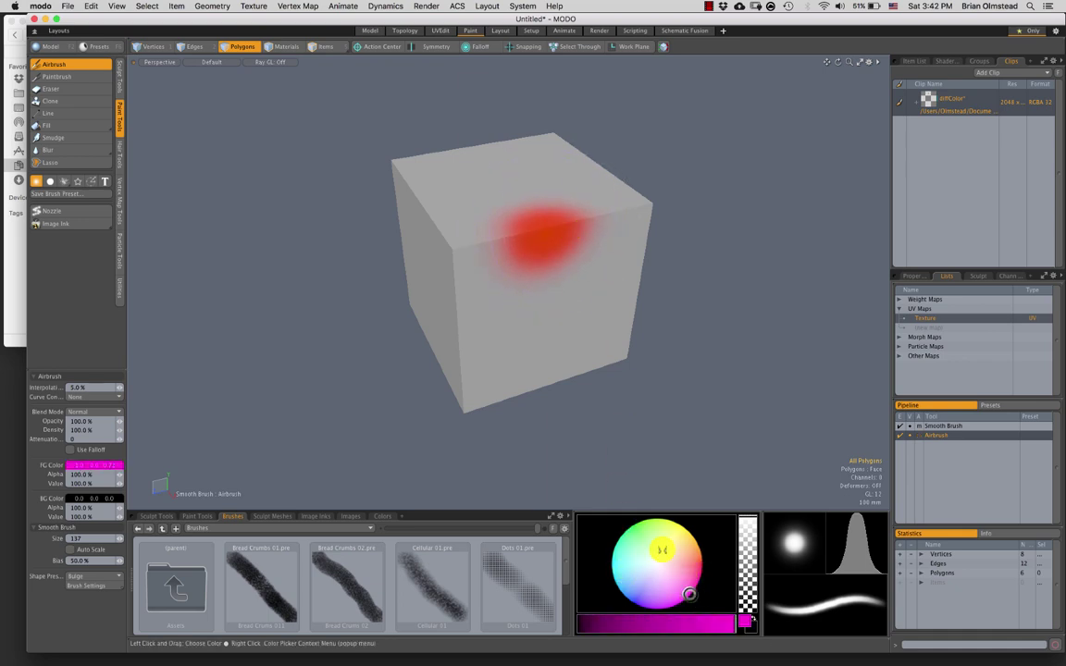
pyautogui.moveTo(460, 313)
pyautogui.keyDown('alt'); pyautogui.mouseDown()
pyautogui.moveTo(599, 319)
pyautogui.moveTo(572, 313)
pyautogui.mouseUp(); pyautogui.keyUp('alt')
pyautogui.moveTo(490, 255)
pyautogui.mouseDown()
pyautogui.moveTo(474, 260)
pyautogui.moveTo(492, 256)
pyautogui.mouseUp()
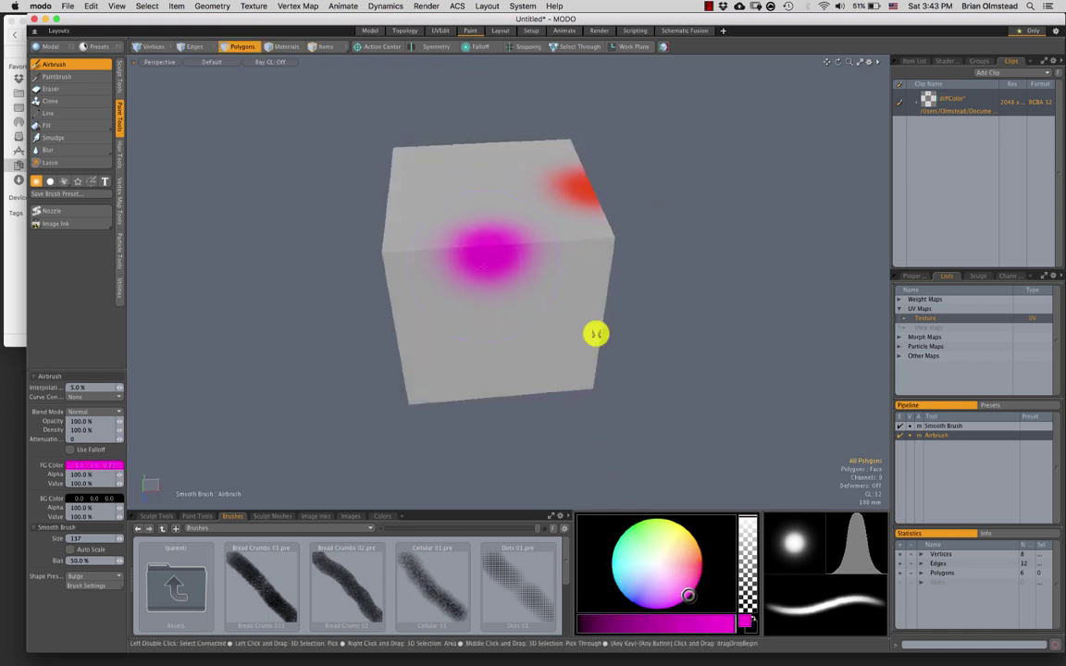
# Airbrush a blue spot and a cyan spot (0.0, 0.86, 1.0) across two further edges of the cube.
pyautogui.moveTo(704, 564); pyautogui.dragTo(633, 603)
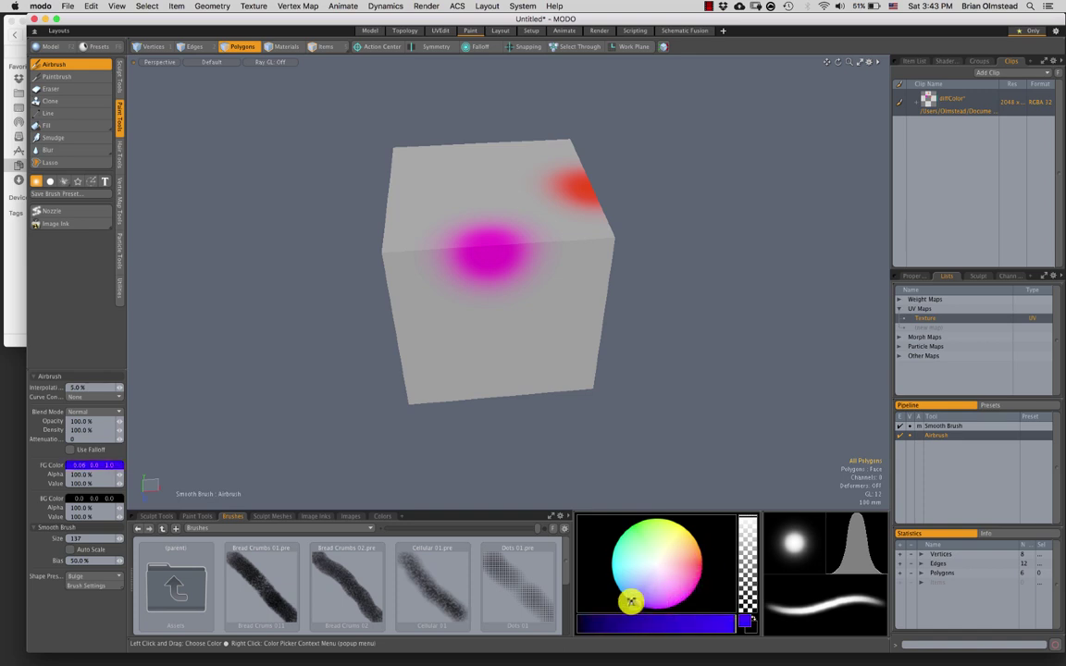
pyautogui.moveTo(411, 290)
pyautogui.keyDown('alt'); pyautogui.mouseDown()
pyautogui.moveTo(587, 300)
pyautogui.moveTo(482, 263)
pyautogui.moveTo(497, 257)
pyautogui.moveTo(481, 269)
pyautogui.moveTo(560, 282)
pyautogui.mouseUp(); pyautogui.keyUp('alt')
pyautogui.click(610, 573)
pyautogui.moveTo(480, 297)
pyautogui.keyDown('alt'); pyautogui.mouseDown()
pyautogui.moveTo(488, 254)
pyautogui.moveTo(462, 269)
pyautogui.moveTo(474, 263)
pyautogui.mouseUp(); pyautogui.keyUp('alt')
pyautogui.keyDown('alt'); pyautogui.moveTo(494, 386); pyautogui.dragTo(611, 345); pyautogui.keyUp('alt')
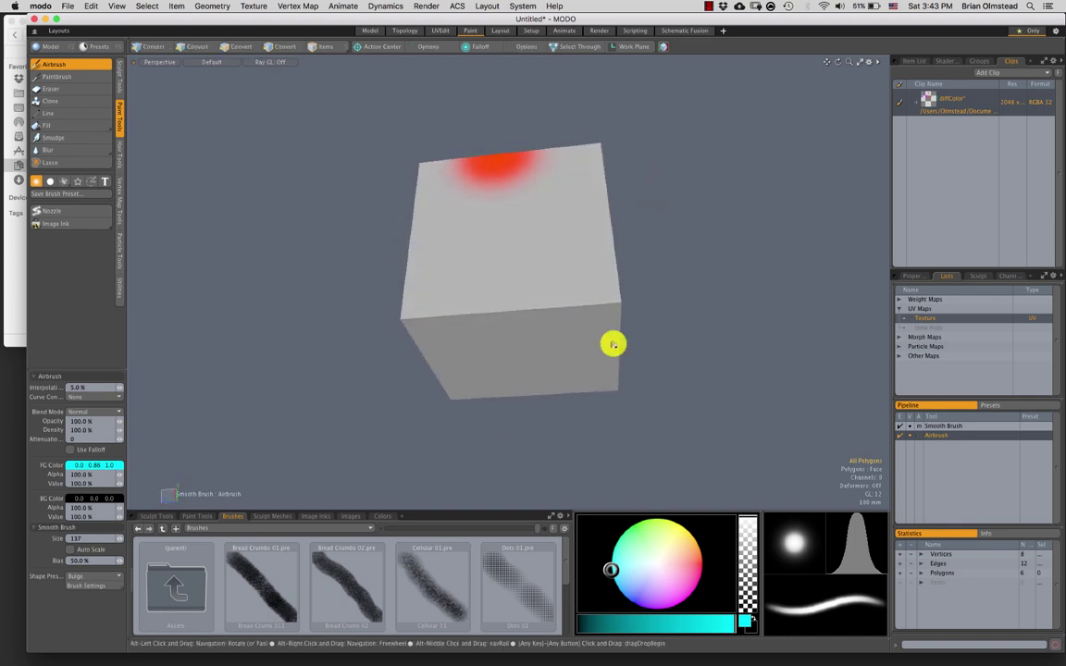
# Airbrush green, yellow-green and yellow (1.0, 0.85, 0.02) spots across three more unpainted edges of the cube.
pyautogui.click(627, 525)
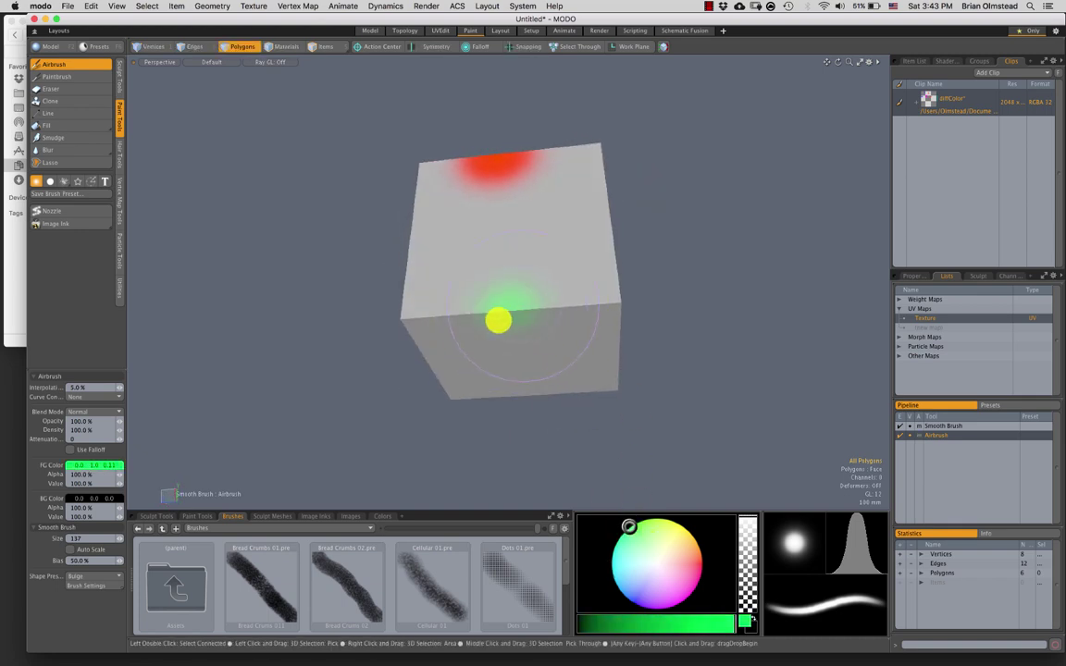
pyautogui.keyDown('alt'); pyautogui.moveTo(512, 359); pyautogui.dragTo(582, 384); pyautogui.keyUp('alt')
pyautogui.click(655, 519)
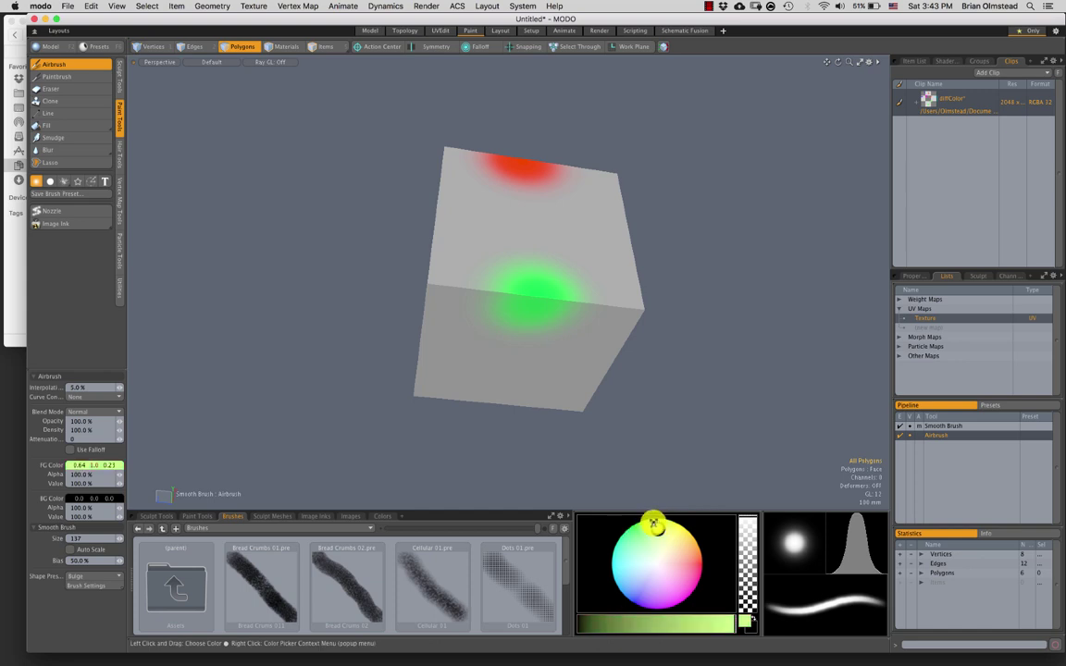
pyautogui.moveTo(645, 502)
pyautogui.keyDown('alt'); pyautogui.mouseDown()
pyautogui.moveTo(654, 295)
pyautogui.moveTo(497, 273)
pyautogui.moveTo(530, 269)
pyautogui.moveTo(518, 268)
pyautogui.mouseUp(); pyautogui.keyUp('alt')
pyautogui.keyDown('alt'); pyautogui.moveTo(434, 291); pyautogui.dragTo(501, 271); pyautogui.keyUp('alt')
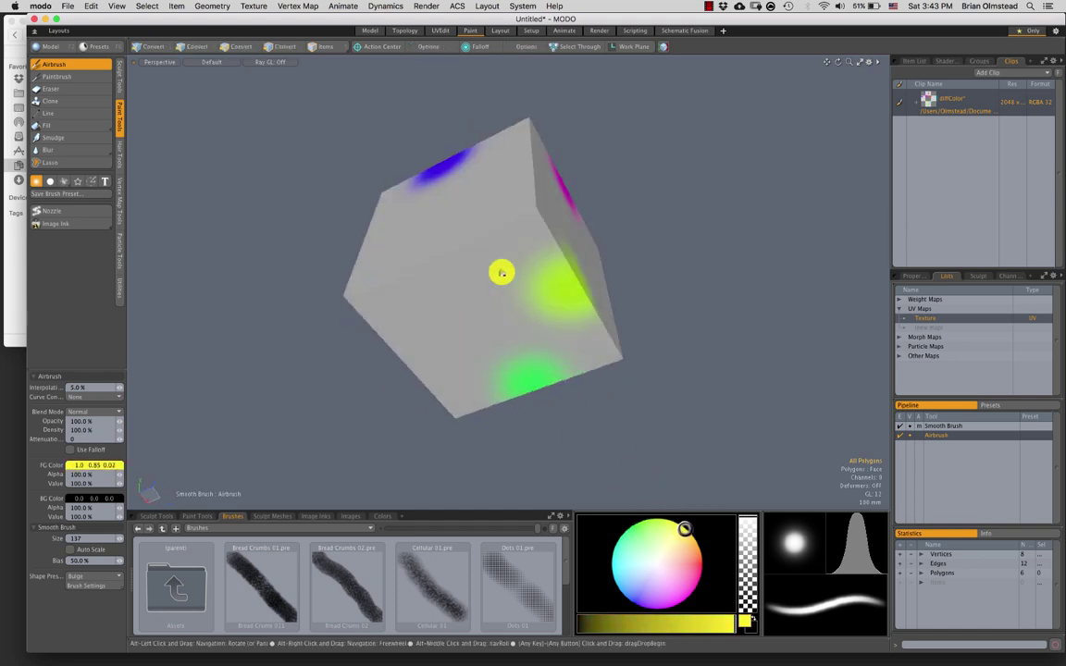
pyautogui.moveTo(434, 243)
pyautogui.mouseDown()
pyautogui.moveTo(440, 259)
pyautogui.moveTo(616, 338)
pyautogui.mouseUp()
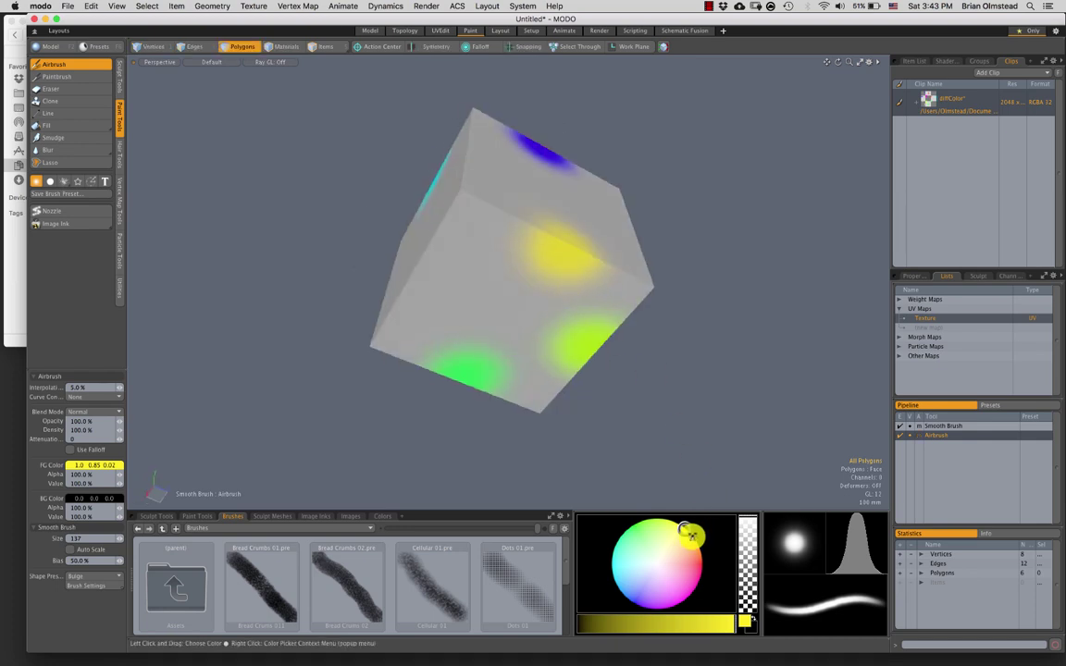
# Airbrush an orange spot (1.0, 0.41, 0.0) across the last unpainted lower edge of the cube.
pyautogui.moveTo(688, 530); pyautogui.dragTo(696, 544)
pyautogui.keyDown('alt'); pyautogui.moveTo(435, 233); pyautogui.dragTo(450, 239); pyautogui.keyUp('alt')
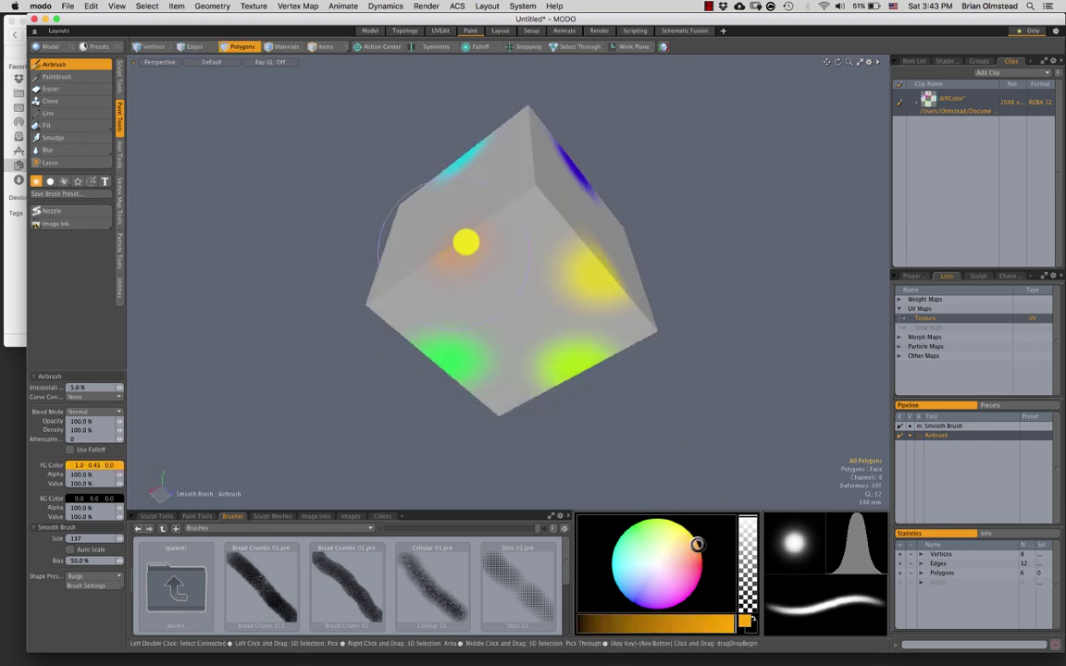
pyautogui.keyDown('alt'); pyautogui.moveTo(512, 266); pyautogui.dragTo(424, 407); pyautogui.keyUp('alt')
# Airbrush dark grey and pale pink (1.0, 0.85, 0.84) spots across the cube's vertical edges.
pyautogui.click(668, 555)
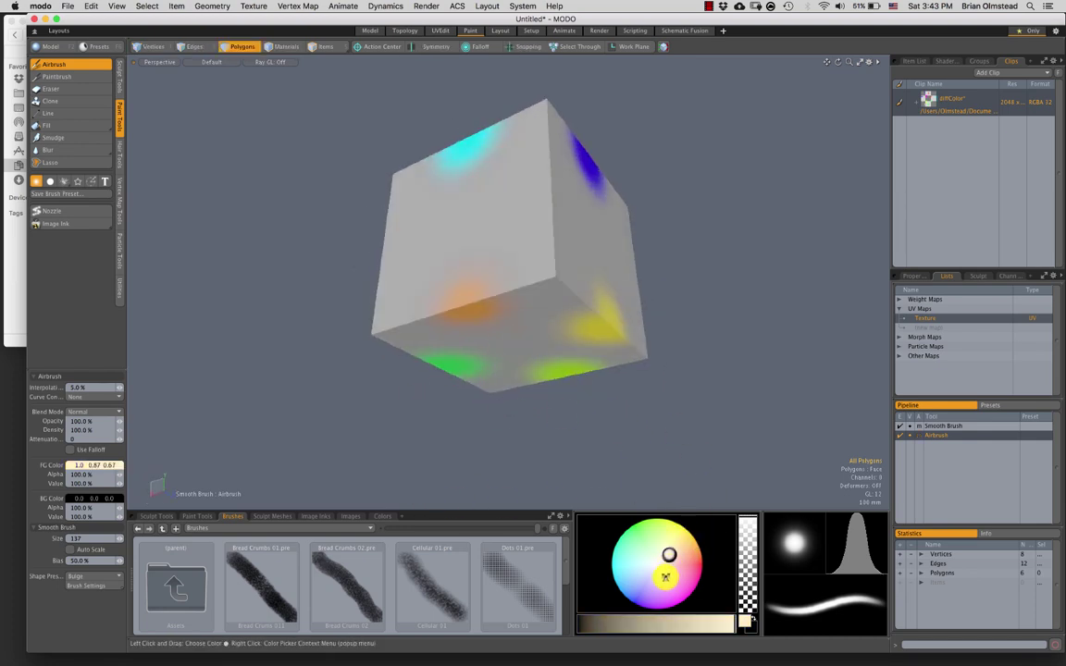
pyautogui.moveTo(605, 622); pyautogui.dragTo(583, 622)
pyautogui.moveTo(494, 180)
pyautogui.keyDown('alt'); pyautogui.mouseDown()
pyautogui.moveTo(518, 245)
pyautogui.moveTo(501, 266)
pyautogui.moveTo(510, 269)
pyautogui.moveTo(452, 264)
pyautogui.moveTo(517, 267)
pyautogui.moveTo(513, 281)
pyautogui.moveTo(564, 268)
pyautogui.mouseUp(); pyautogui.keyUp('alt')
pyautogui.moveTo(583, 622); pyautogui.dragTo(740, 621)
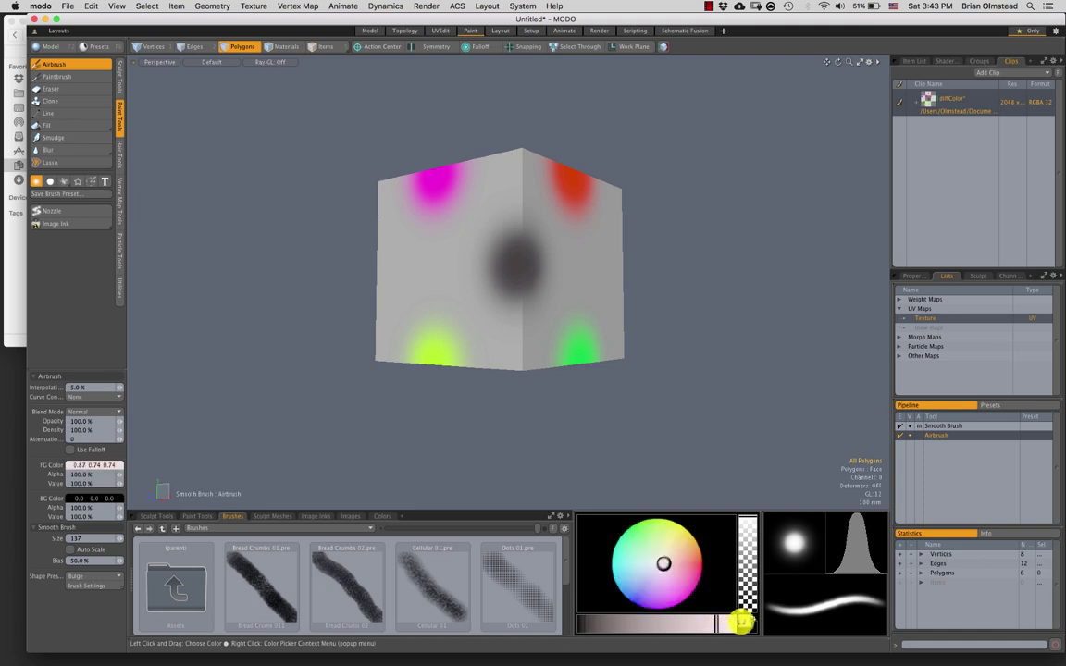
pyautogui.keyDown('alt'); pyautogui.moveTo(580, 267); pyautogui.dragTo(413, 251); pyautogui.keyUp('alt')
pyautogui.moveTo(523, 274)
pyautogui.mouseDown()
pyautogui.moveTo(564, 277)
pyautogui.moveTo(528, 295)
pyautogui.moveTo(495, 280)
pyautogui.moveTo(497, 259)
pyautogui.mouseUp()
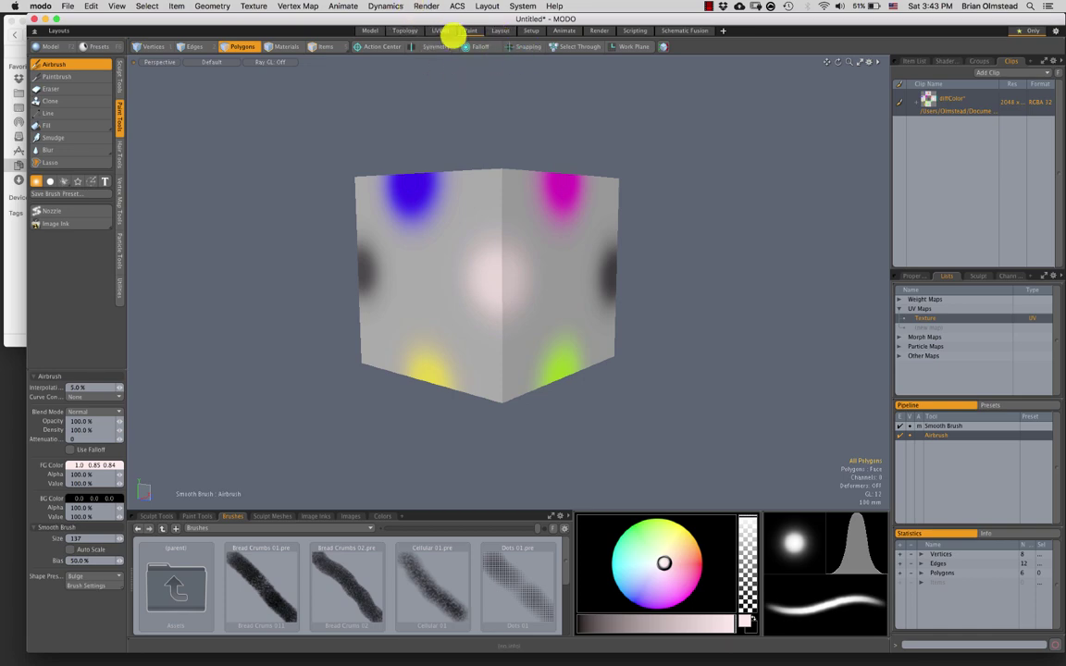
# Switch to the UV editing layout to show the painted cube's unwrapped UV map and drop the Airbrush tool.
pyautogui.click(437, 30)
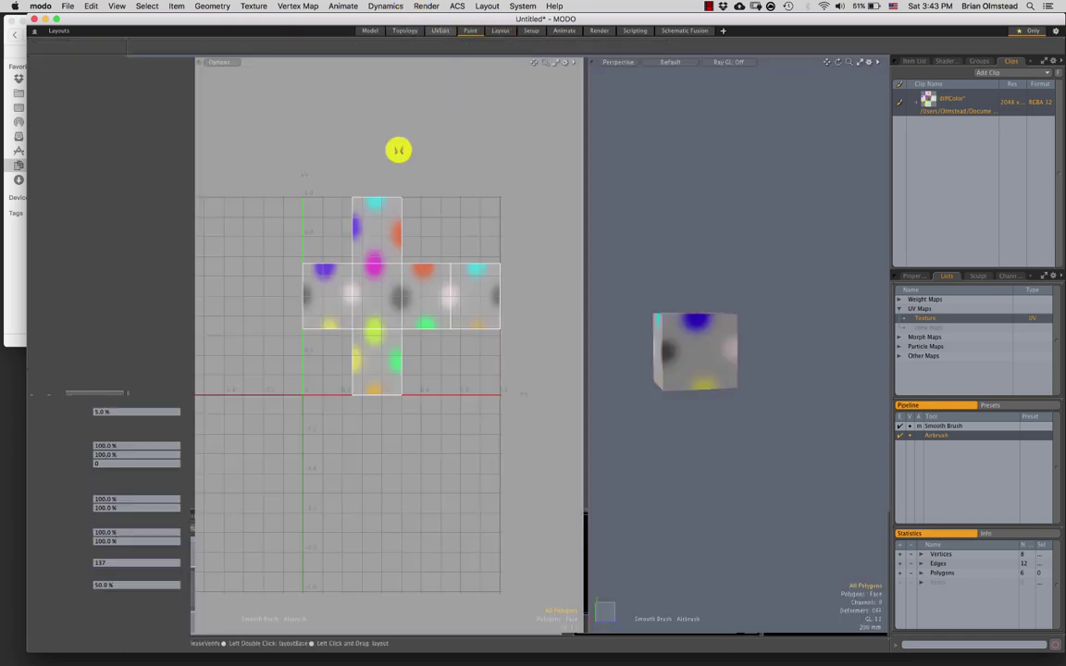
pyautogui.keyDown('ctrl'); pyautogui.keyDown('alt'); pyautogui.moveTo(368, 327); pyautogui.dragTo(395, 317); pyautogui.keyUp('alt'); pyautogui.keyUp('ctrl')
pyautogui.moveTo(395, 318)
pyautogui.keyDown('alt'); pyautogui.keyDown('shift'); pyautogui.mouseDown()
pyautogui.moveTo(350, 316)
pyautogui.moveTo(405, 322)
pyautogui.mouseUp(); pyautogui.keyUp('shift'); pyautogui.keyUp('alt')
pyautogui.keyDown('alt'); pyautogui.keyDown('shift'); pyautogui.moveTo(404, 323); pyautogui.dragTo(380, 300); pyautogui.keyUp('shift'); pyautogui.keyUp('alt')
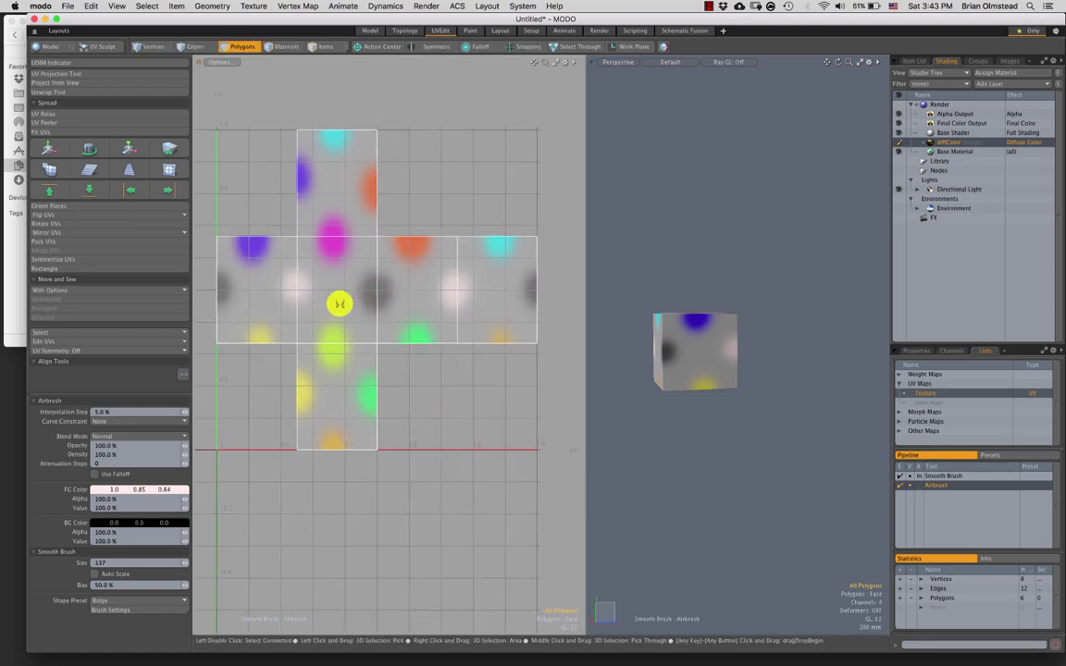
pyautogui.scroll(2, 365, 319)
pyautogui.press('q')
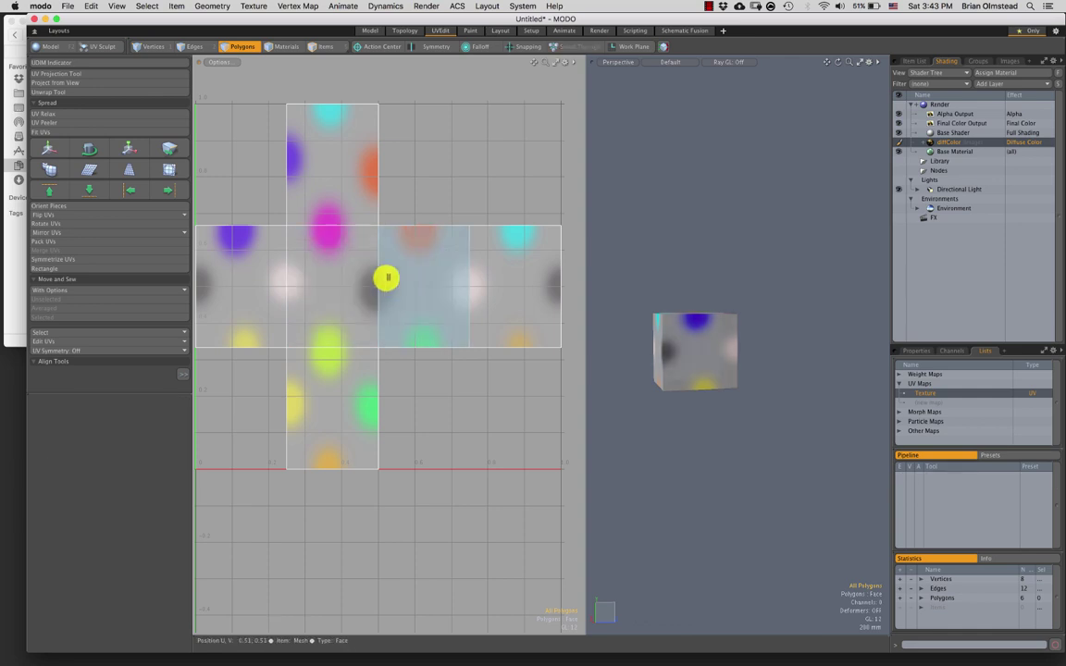
# Select the UV border edges beside the two green half-spots to match them to their shared edge on the cube.
pyautogui.press('1')
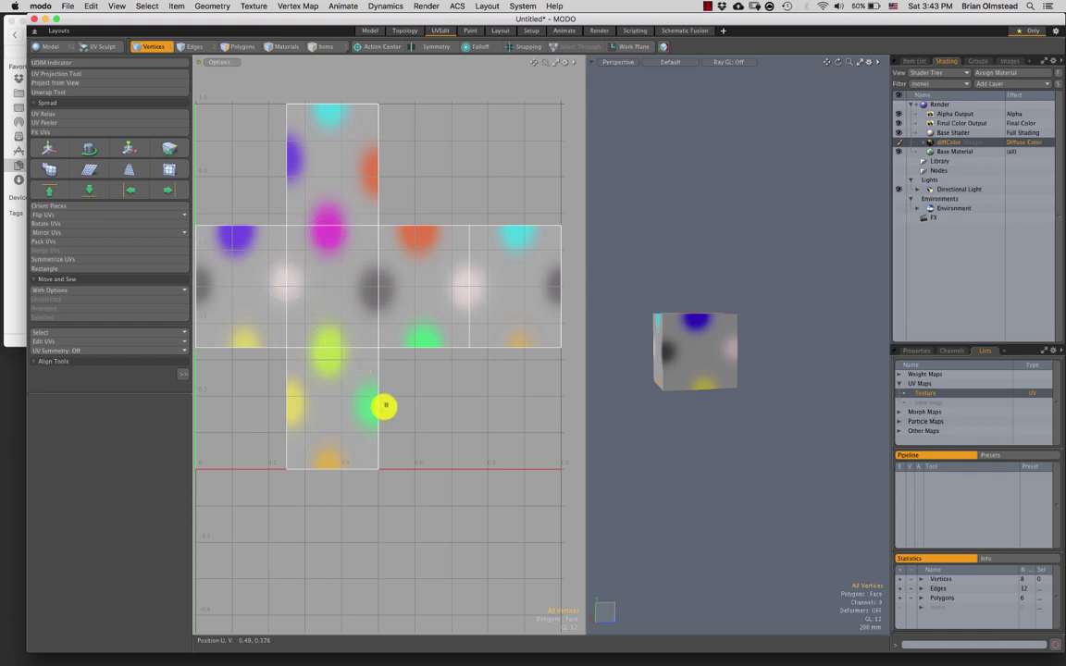
pyautogui.press('2')
pyautogui.scroll(2, 368, 437)
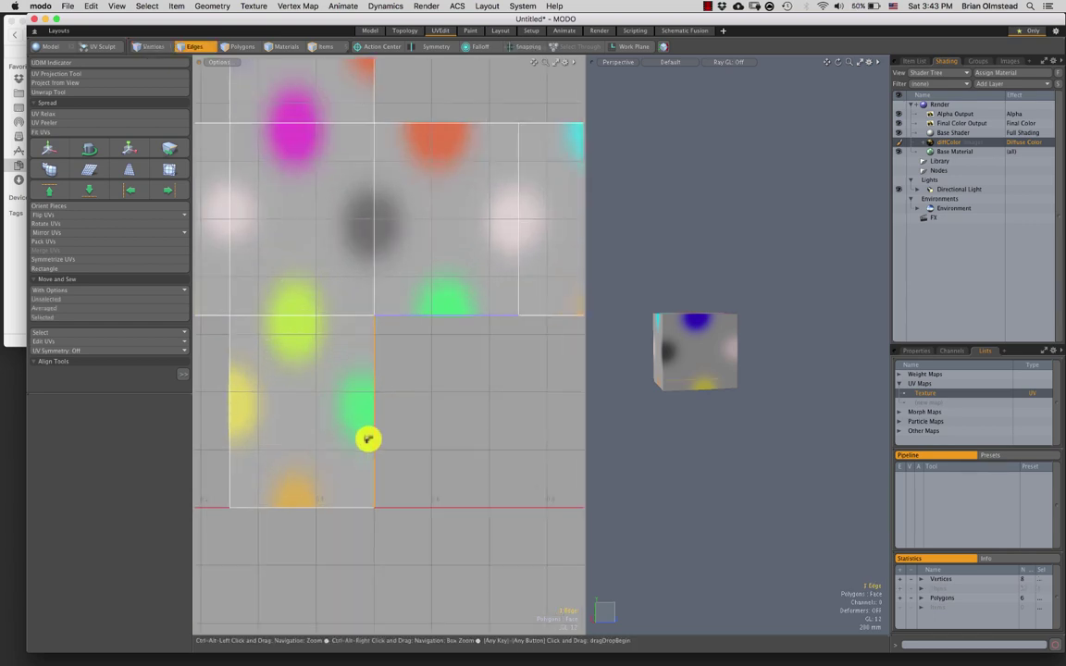
pyautogui.keyDown('alt'); pyautogui.moveTo(636, 340); pyautogui.dragTo(750, 356); pyautogui.keyUp('alt')
pyautogui.scroll(3, 750, 356)
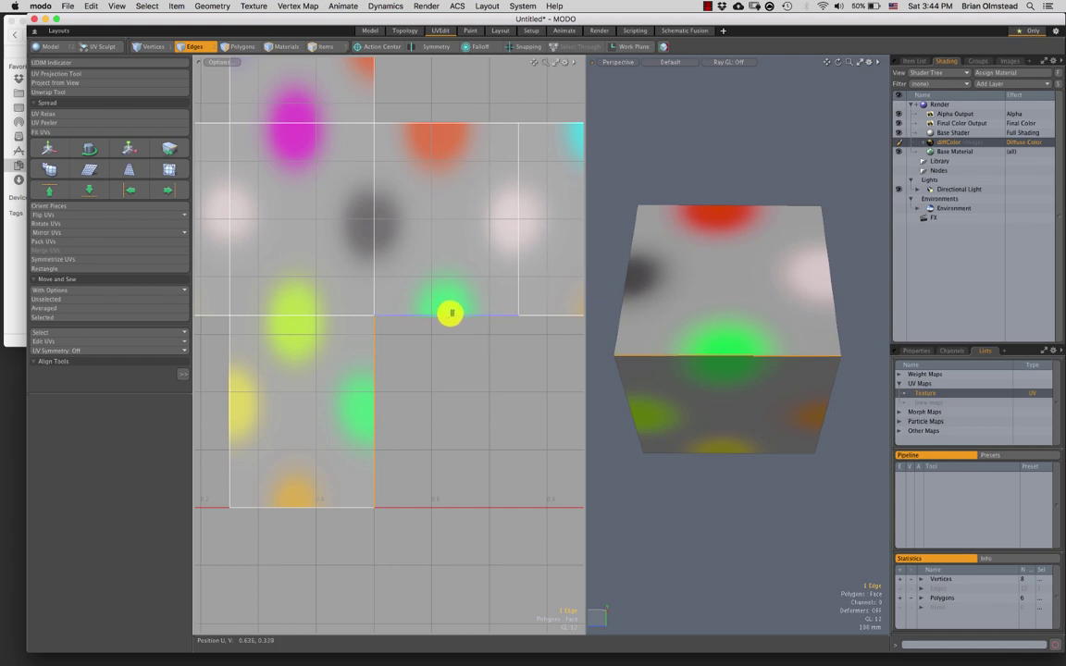
pyautogui.click(445, 338)
pyautogui.click(376, 389)
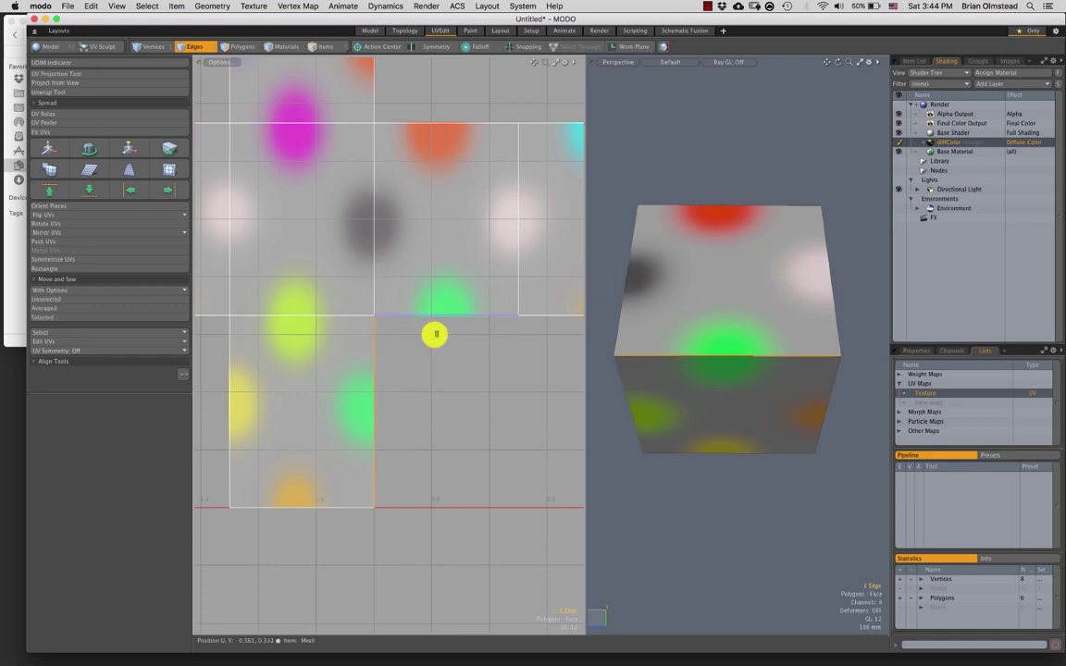
# Compare the UV polygons holding the two green half-spots with the adjoining cube faces in polygon mode.
pyautogui.keyDown('alt'); pyautogui.moveTo(702, 379); pyautogui.dragTo(717, 342); pyautogui.keyUp('alt')
pyautogui.scroll(2, 702, 364)
pyautogui.press('3')
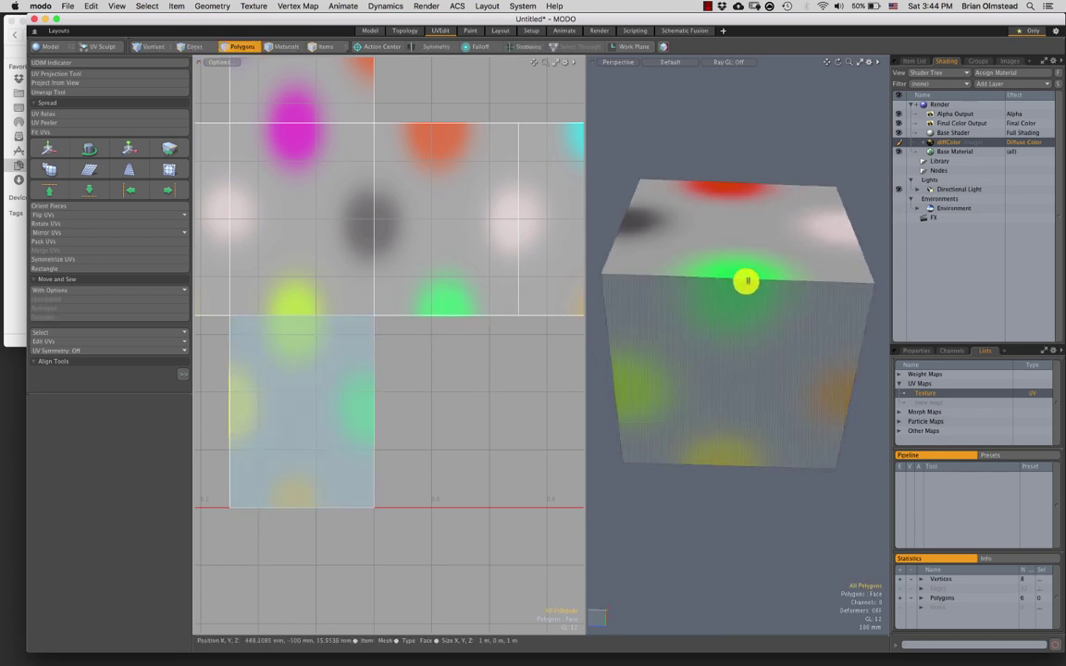
pyautogui.click(694, 270)
pyautogui.click(361, 398)
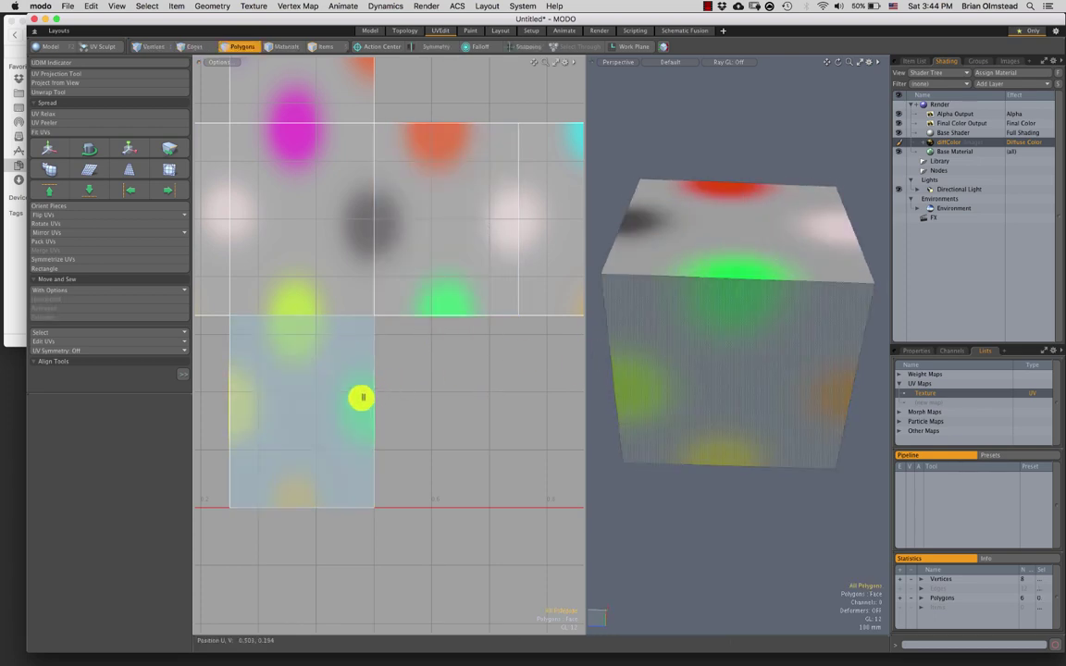
pyautogui.click(423, 327)
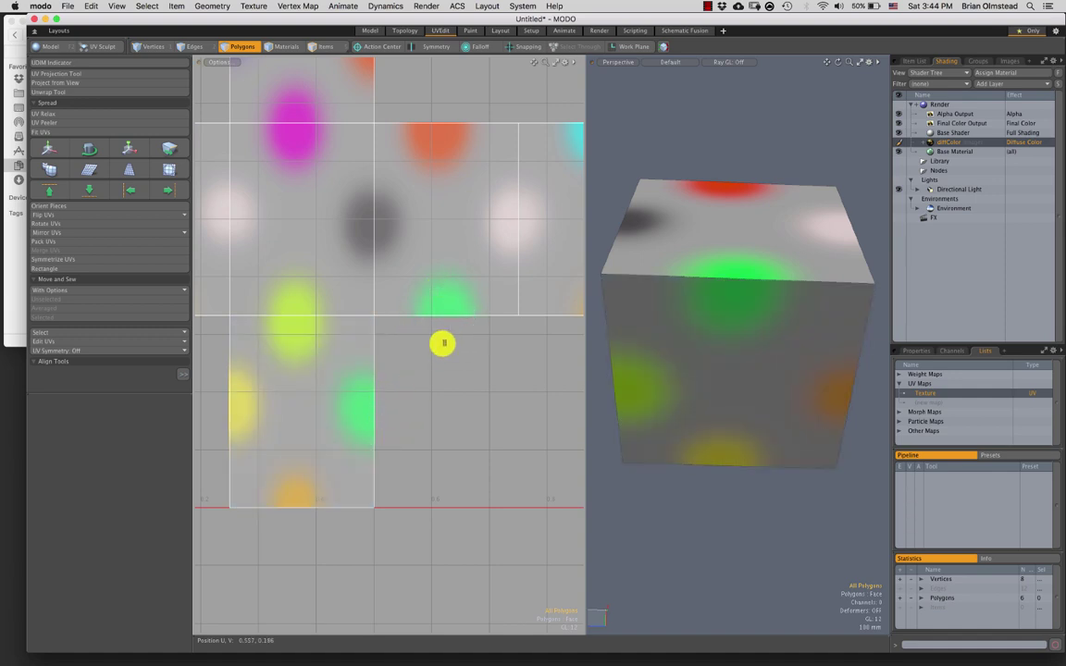
# Try to move the UV polygon with the orange and green half-spots sideways, then undo the move.
pyautogui.click(449, 310)
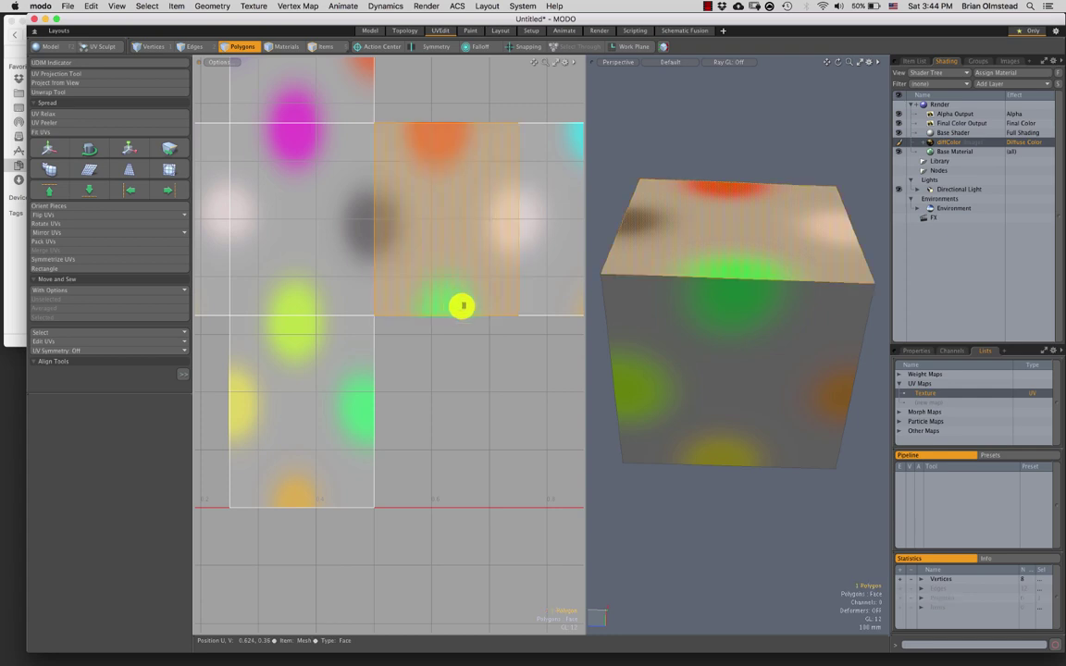
pyautogui.press('w')
pyautogui.moveTo(487, 217); pyautogui.dragTo(517, 218)
pyautogui.hotkey('ctrl', 'z')
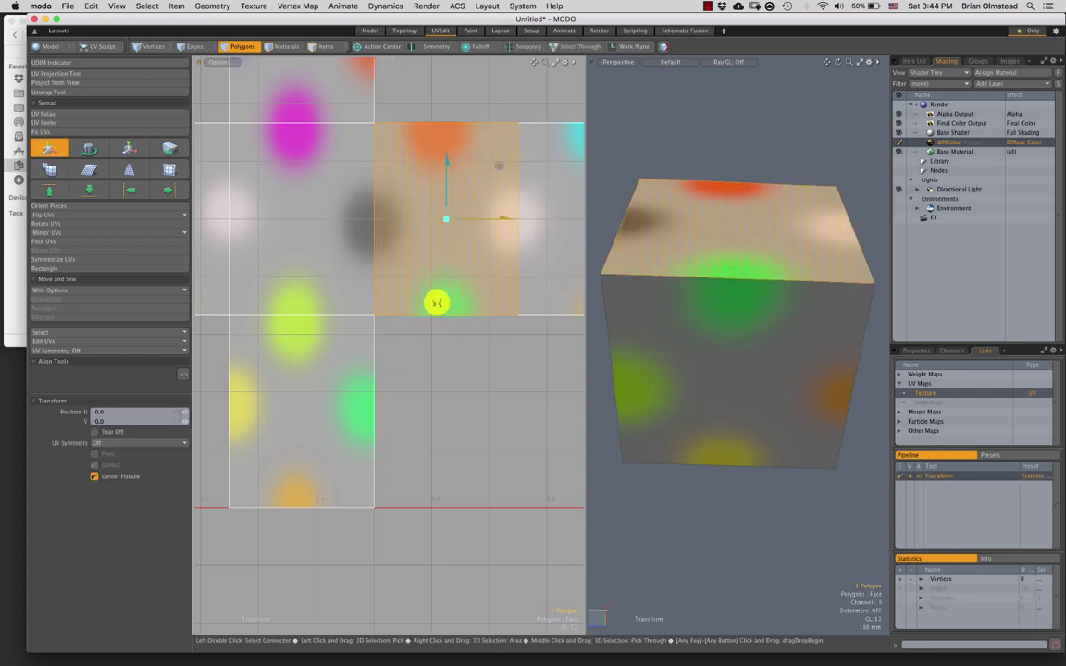
# Enable Tear Off, shift the selected UV polygon slightly along U, and check the green spot across the cube's edge.
pyautogui.press('ctrl')
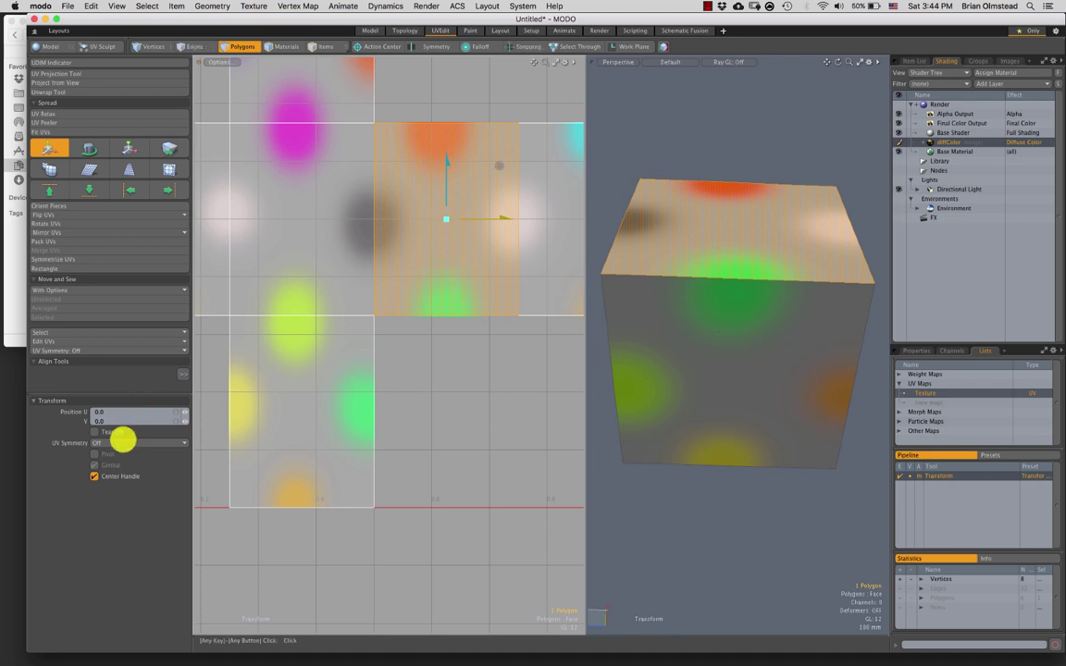
pyautogui.click(98, 432)
pyautogui.moveTo(498, 216); pyautogui.dragTo(519, 215)
pyautogui.press('space')
pyautogui.click(774, 154)
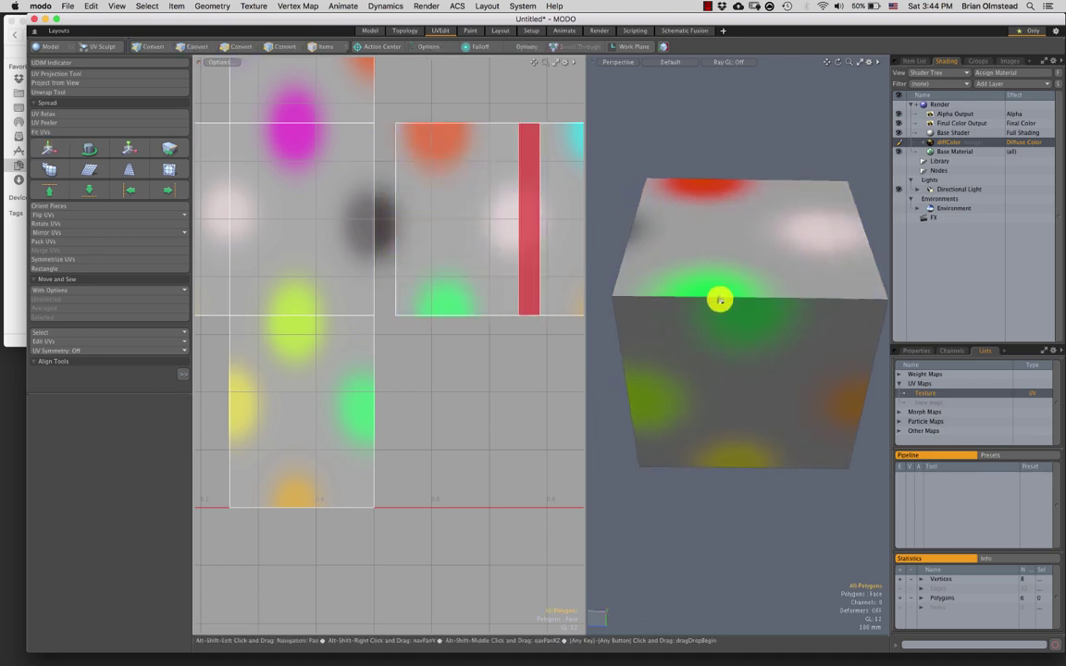
pyautogui.keyDown('alt'); pyautogui.moveTo(719, 300); pyautogui.dragTo(729, 345); pyautogui.keyUp('alt')
pyautogui.scroll(-3, 729, 345)
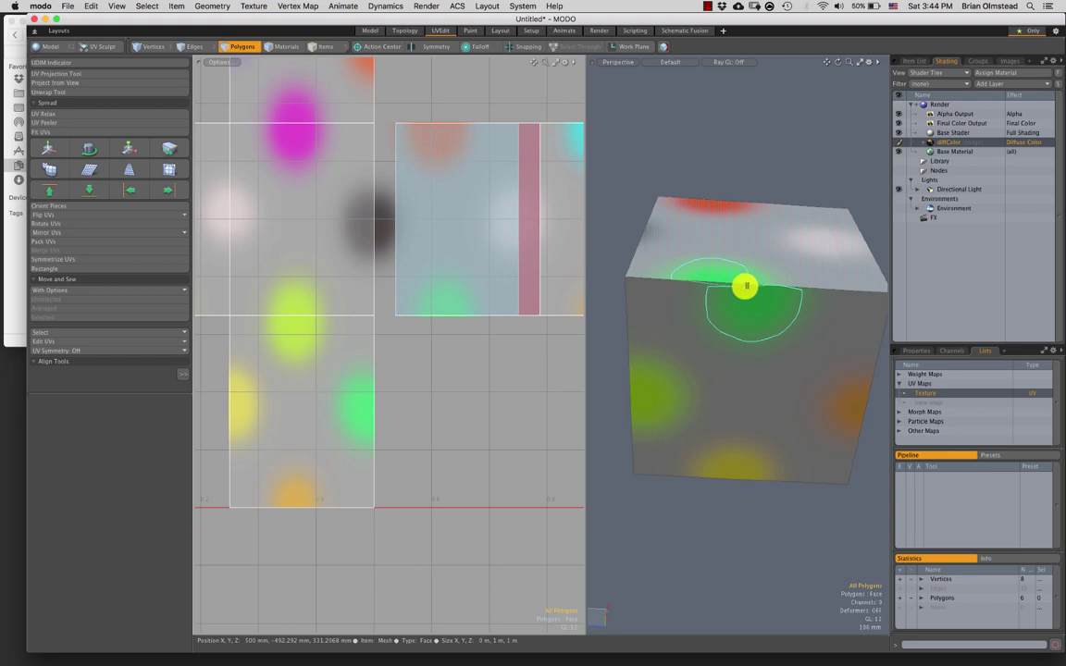
pyautogui.moveTo(772, 289); pyautogui.dragTo(767, 288, button='right')
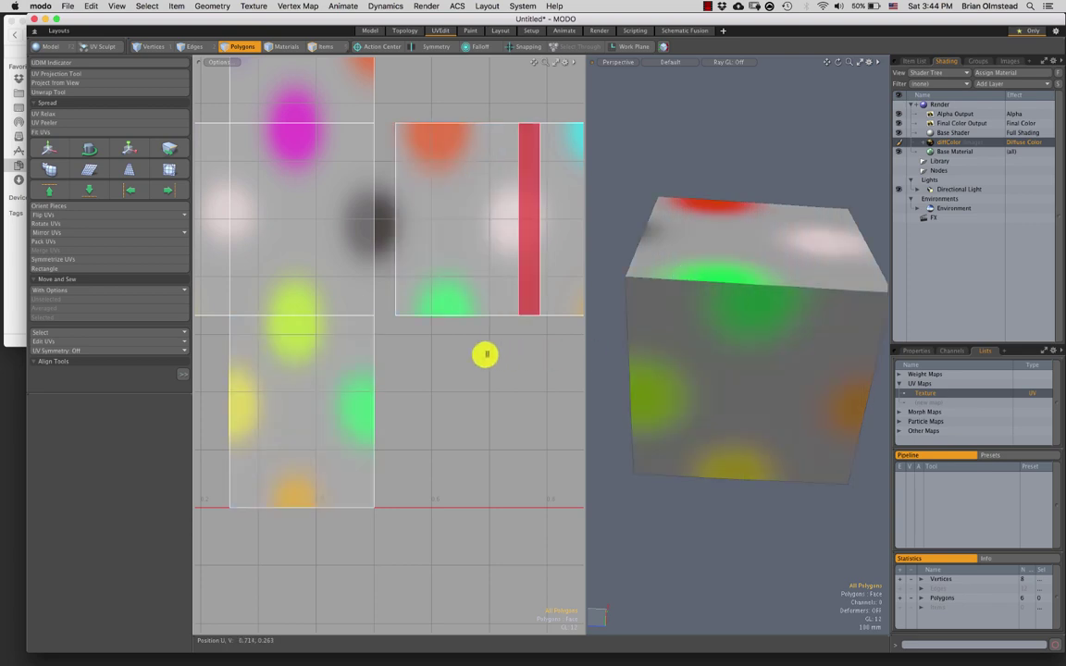
pyautogui.click(328, 339)
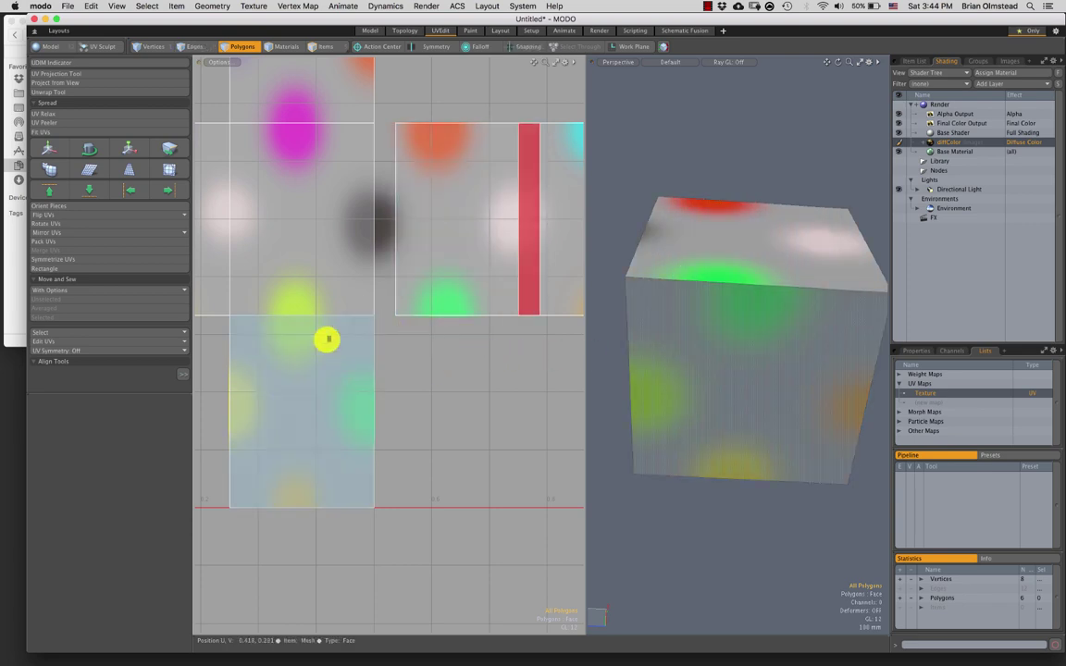
# Undo the torn-off UV polygon shift and recheck the green spot across the cube's edge.
pyautogui.press('super+z')
pyautogui.press('super+z')
pyautogui.press('super+z')
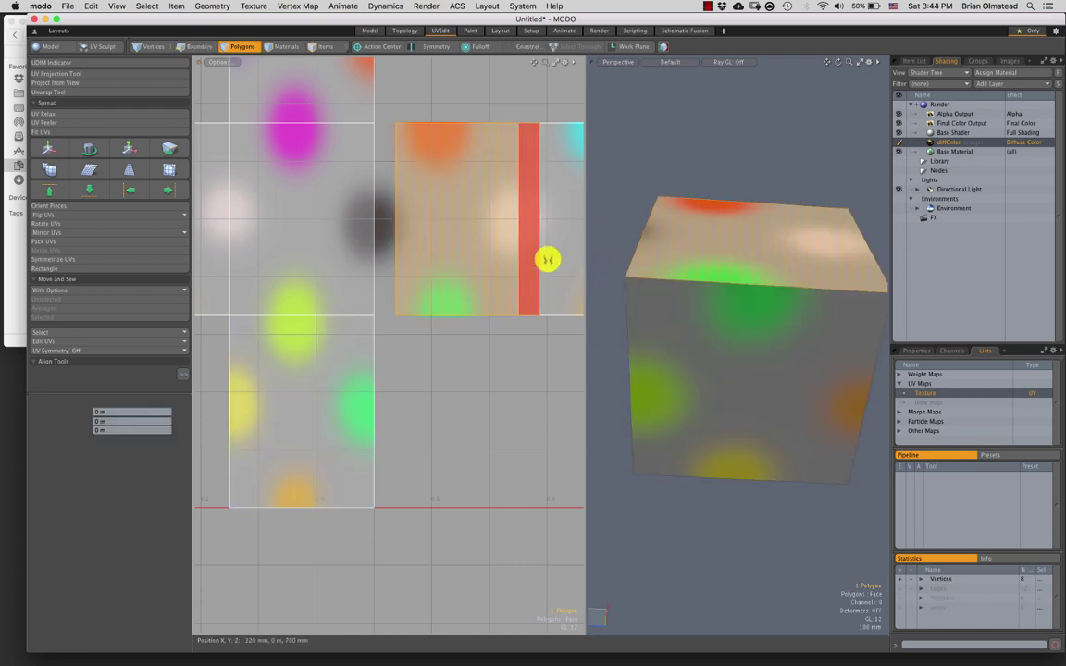
pyautogui.press('super+z')
pyautogui.press('super+z')
pyautogui.keyDown('alt'); pyautogui.moveTo(753, 289); pyautogui.dragTo(763, 304); pyautogui.keyUp('alt')
pyautogui.moveTo(753, 285)
pyautogui.mouseDown(button='right')
pyautogui.moveTo(804, 309)
pyautogui.moveTo(773, 285)
pyautogui.mouseUp(button='right')
pyautogui.click(430, 313)
pyautogui.click(430, 359)
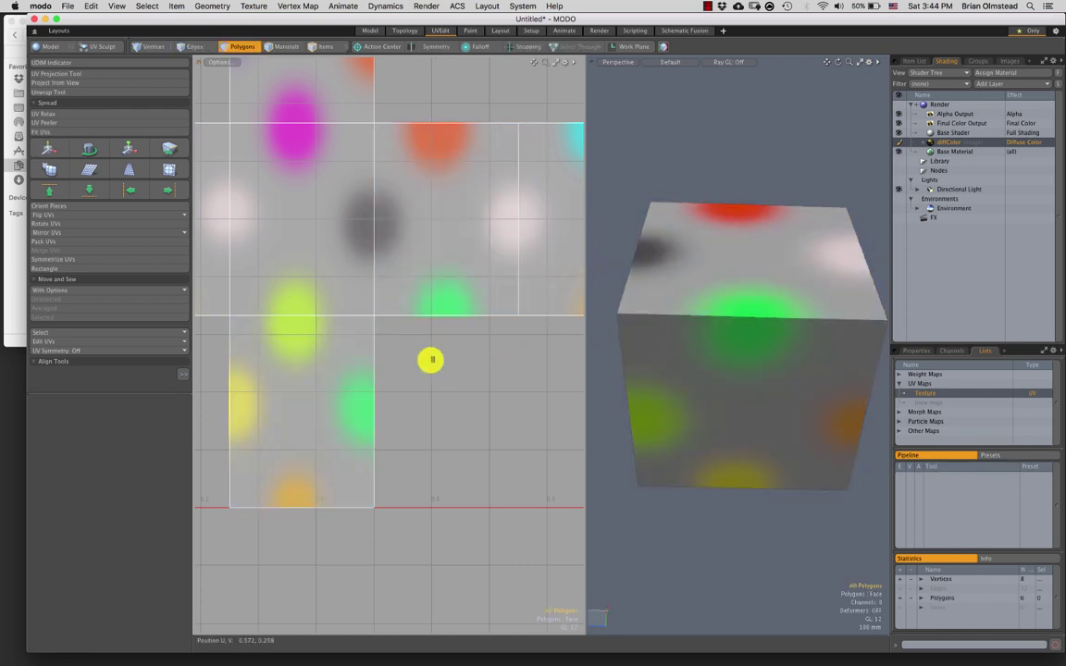
# Examine how the top face and its edges on the cube correspond to the polygons and edges in the UV map.
pyautogui.keyDown('alt'); pyautogui.moveTo(721, 316); pyautogui.dragTo(742, 362); pyautogui.keyUp('alt')
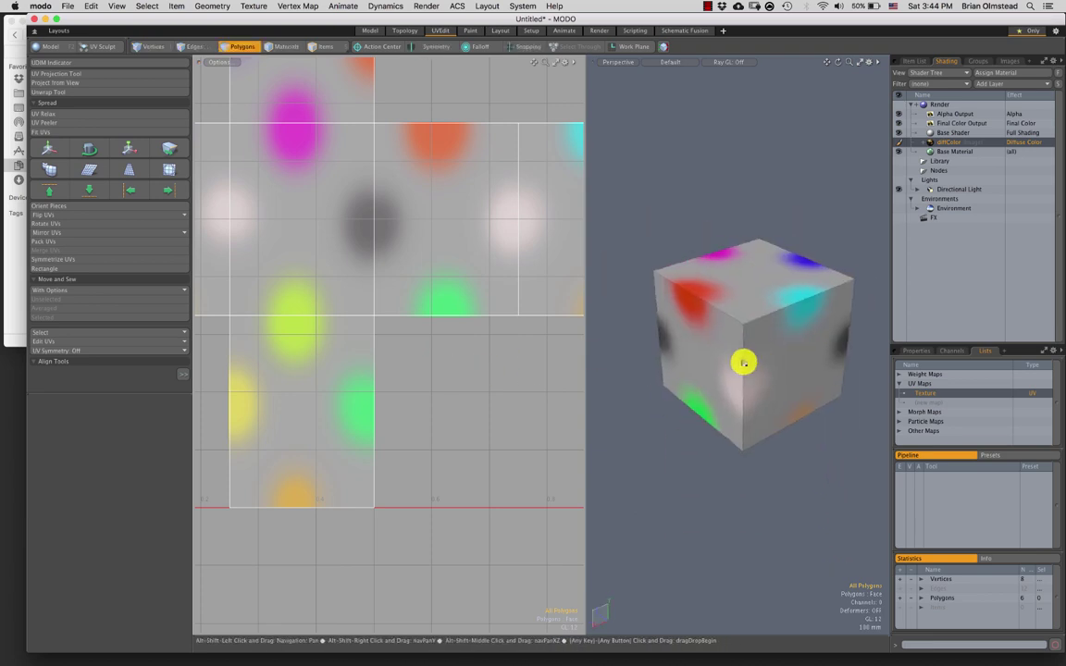
pyautogui.press('a')
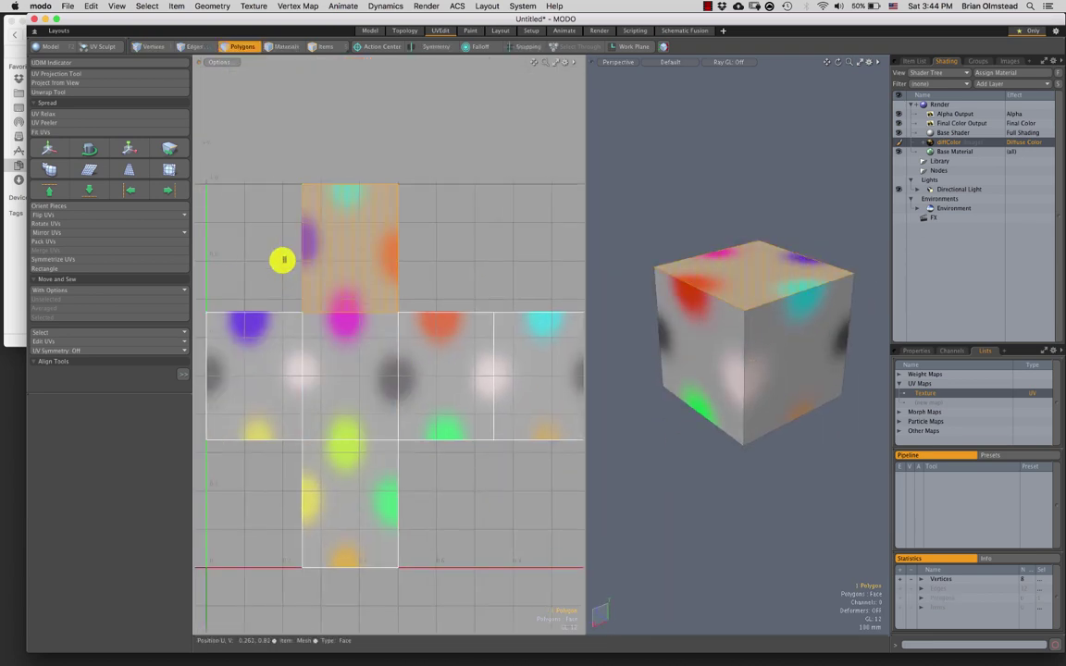
pyautogui.press('2')
pyautogui.keyDown('alt'); pyautogui.moveTo(593, 326); pyautogui.dragTo(713, 358); pyautogui.keyUp('alt')
pyautogui.press('3')
pyautogui.press('2')
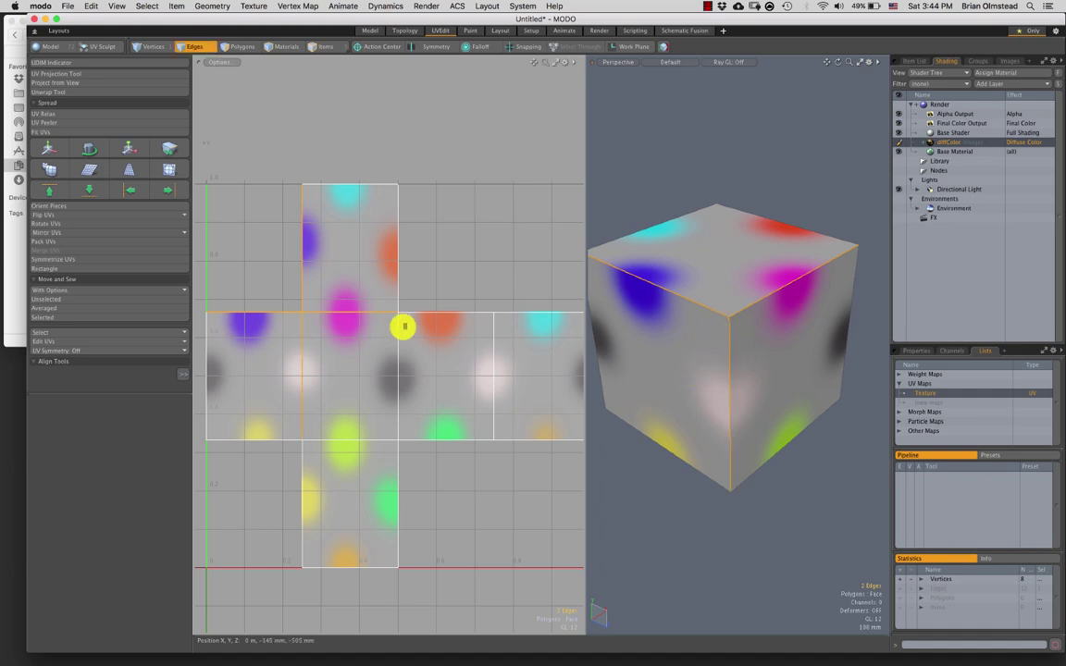
pyautogui.press('Escape')
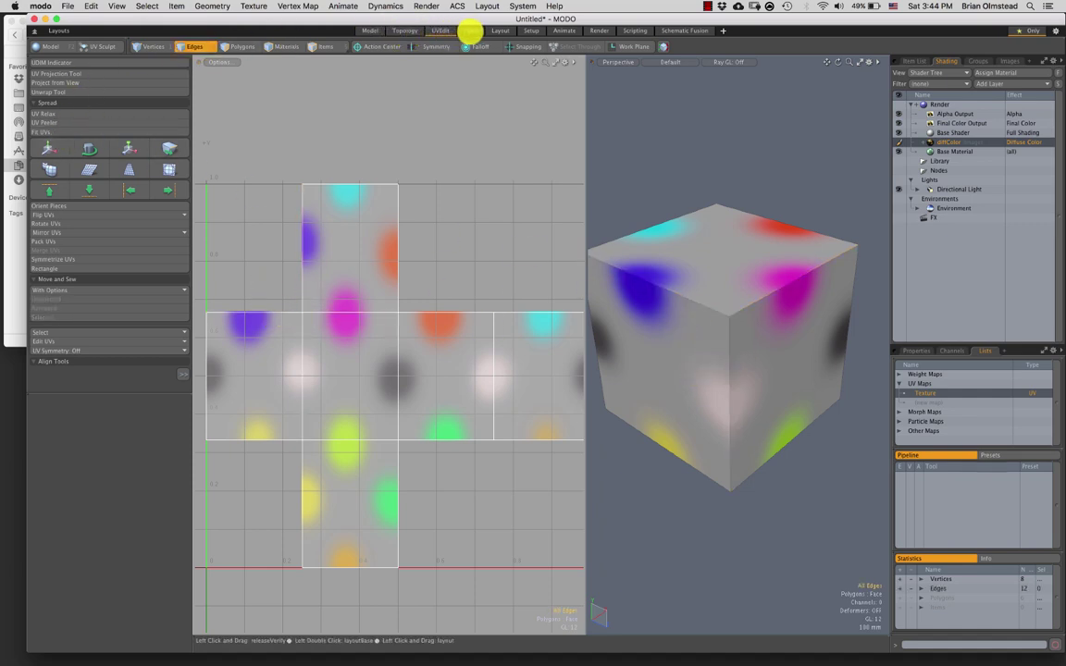
# Return to the painting layout and set the foreground colour to a darkened brown (0.39, 0.25, 0.2).
pyautogui.click(470, 30)
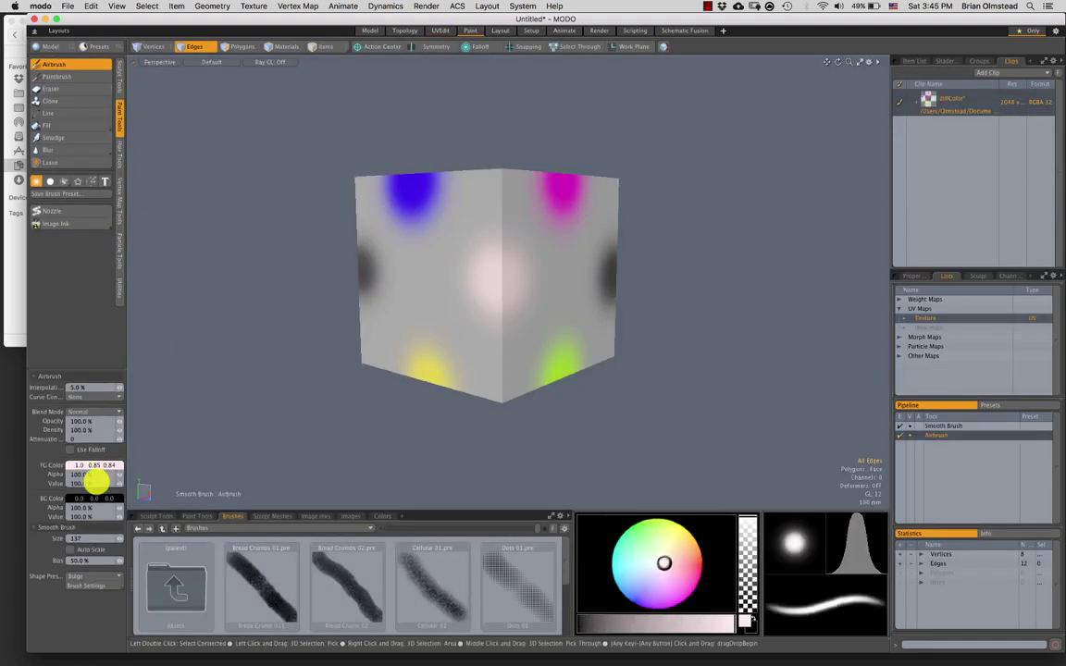
pyautogui.click(96, 465)
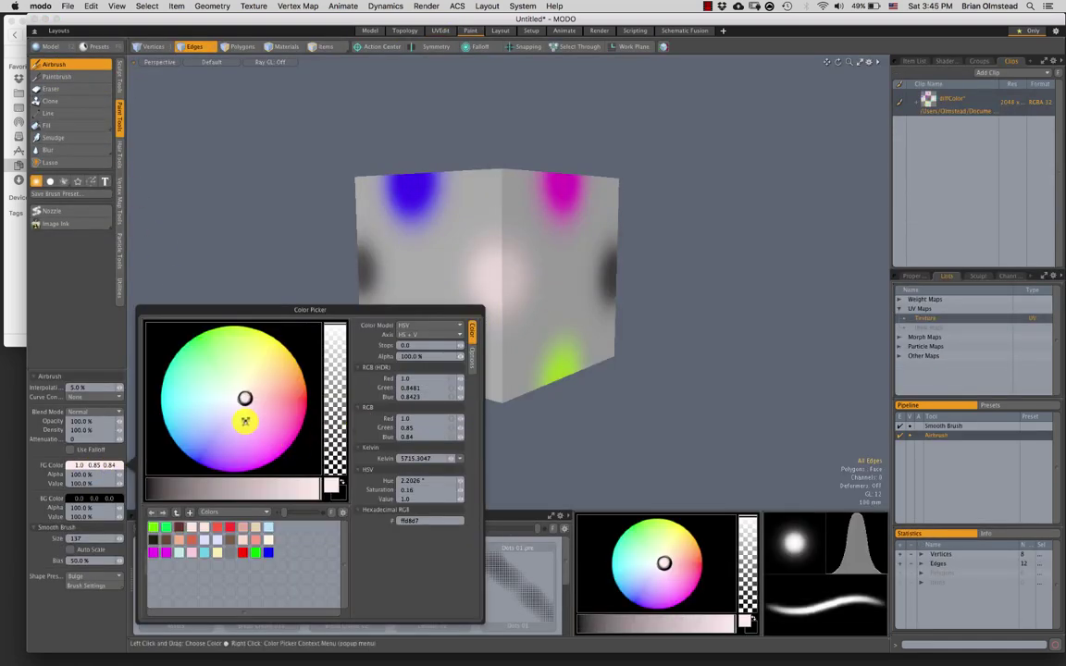
pyautogui.moveTo(245, 417); pyautogui.dragTo(277, 404)
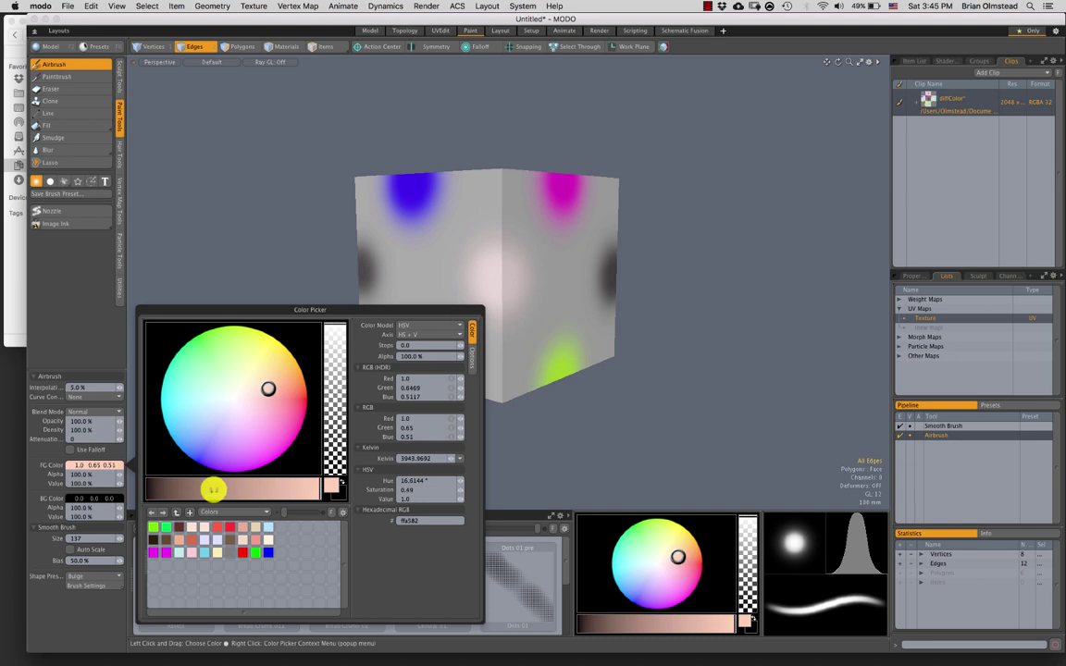
pyautogui.click(214, 487)
# Paint a brown ring around the cube's near upper corner using the Paintbrush at size 40.
pyautogui.keyDown('alt'); pyautogui.click(546, 194); pyautogui.keyUp('alt')
pyautogui.moveTo(502, 253)
pyautogui.keyDown('alt'); pyautogui.mouseDown()
pyautogui.moveTo(483, 275)
pyautogui.moveTo(542, 256)
pyautogui.mouseUp(); pyautogui.keyUp('alt')
pyautogui.moveTo(542, 255)
pyautogui.keyDown('ctrl'); pyautogui.keyDown('alt'); pyautogui.mouseDown()
pyautogui.moveTo(554, 255)
pyautogui.moveTo(495, 266)
pyautogui.mouseUp(); pyautogui.keyUp('alt'); pyautogui.keyUp('ctrl')
pyautogui.click(504, 278)
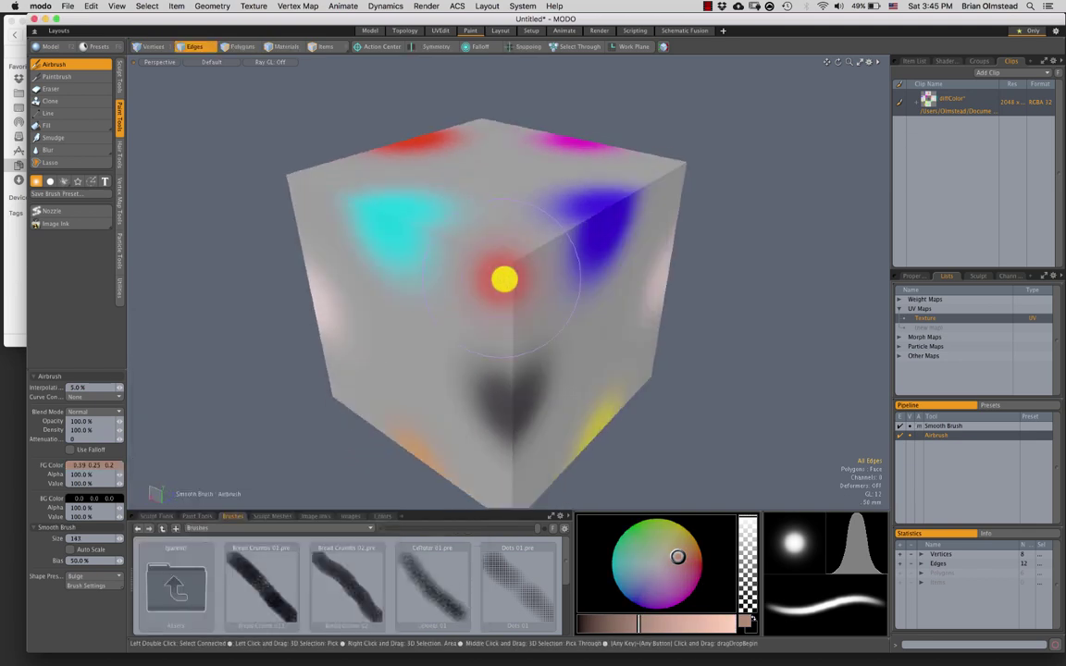
pyautogui.moveTo(476, 290); pyautogui.dragTo(490, 288, button='right')
pyautogui.keyDown('alt'); pyautogui.moveTo(491, 287); pyautogui.dragTo(478, 280); pyautogui.keyUp('alt')
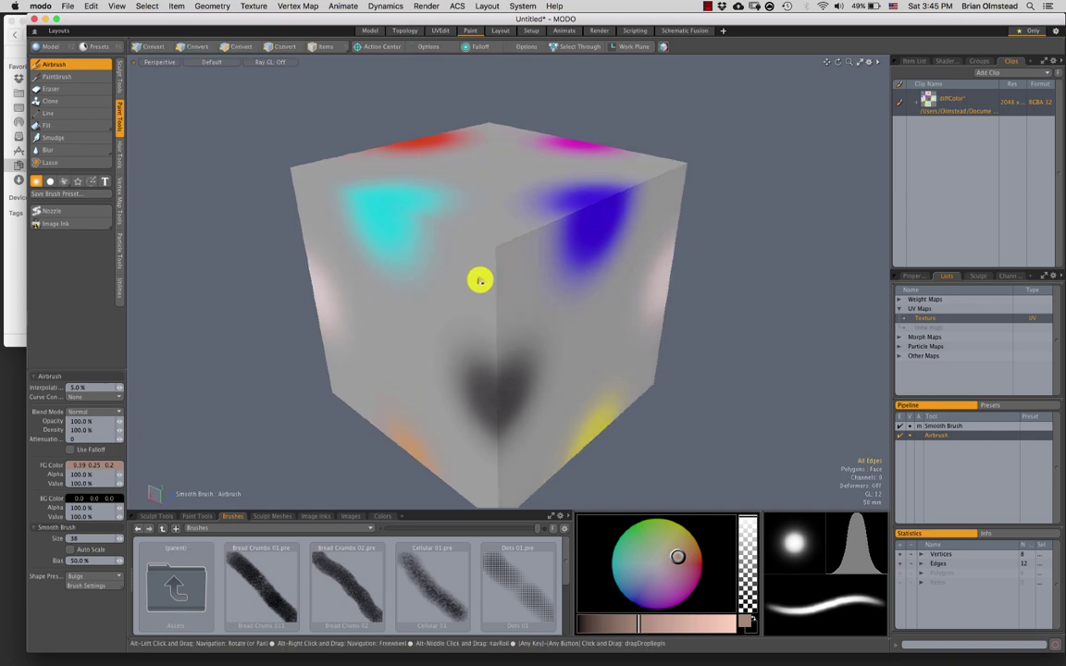
pyautogui.click(45, 76)
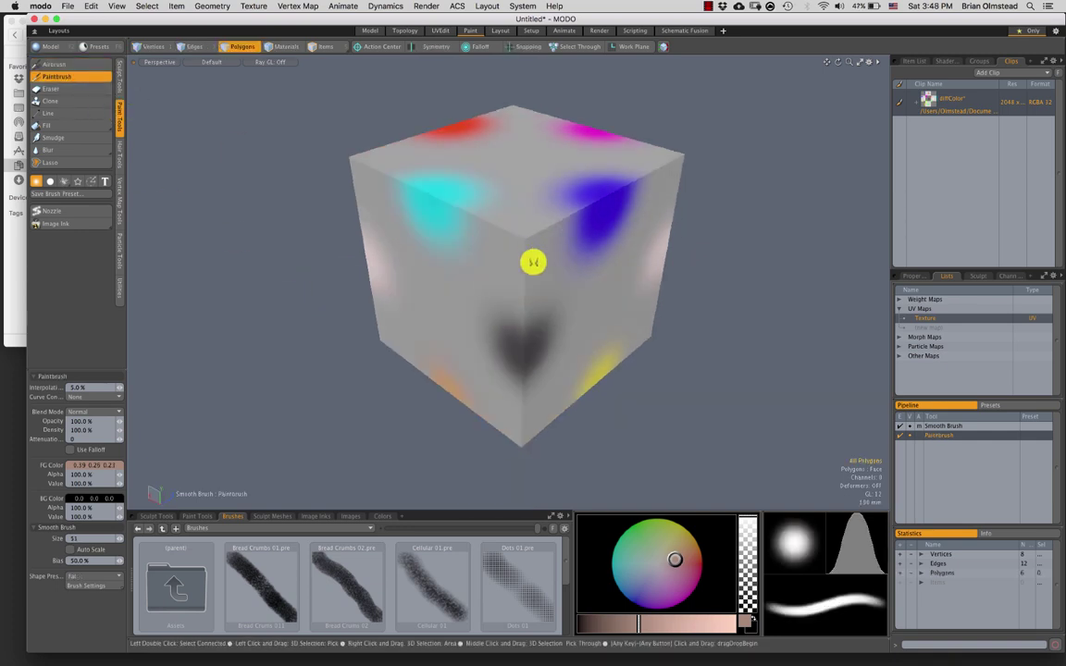
pyautogui.keyDown('alt'); pyautogui.moveTo(533, 262); pyautogui.dragTo(513, 263); pyautogui.keyUp('alt')
pyautogui.moveTo(513, 263); pyautogui.dragTo(519, 262, button='right')
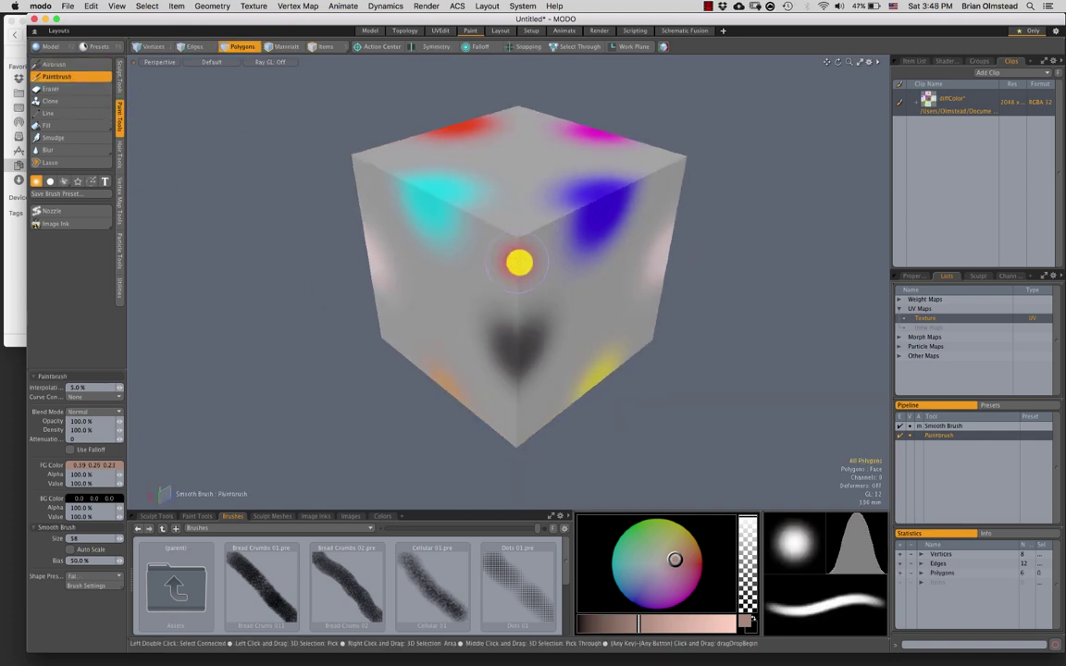
pyautogui.moveTo(508, 286)
pyautogui.mouseDown()
pyautogui.moveTo(504, 197)
pyautogui.moveTo(539, 277)
pyautogui.mouseUp()
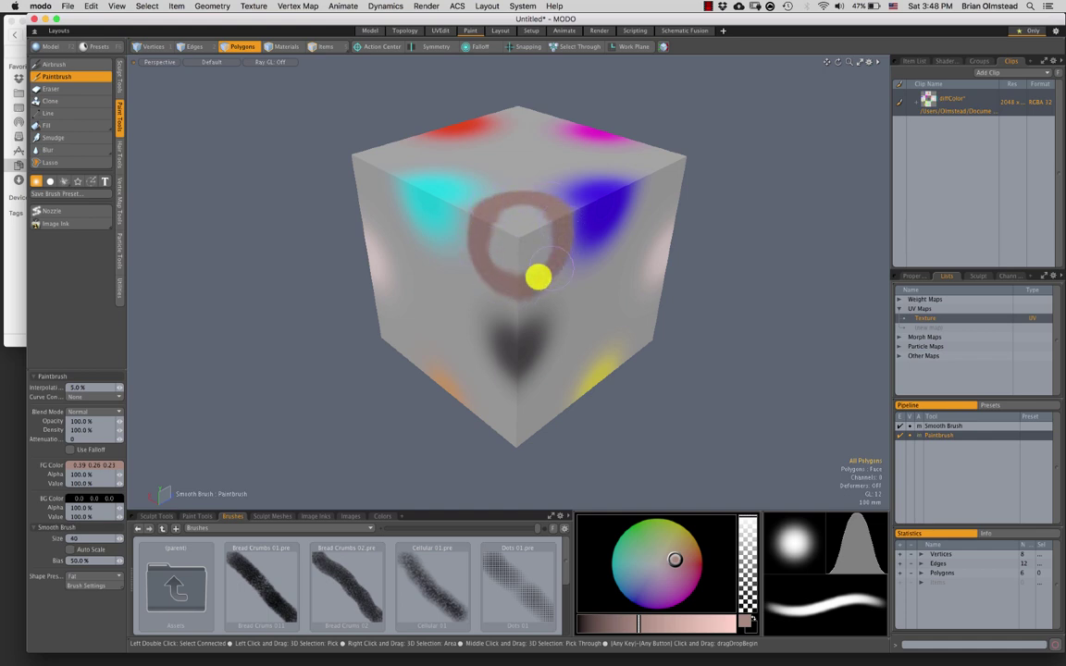
# Set the foreground colour to green (0.19, 0.39, 0.15) and paint a spot inside the brown ring plus short dashes around it.
pyautogui.click(647, 538)
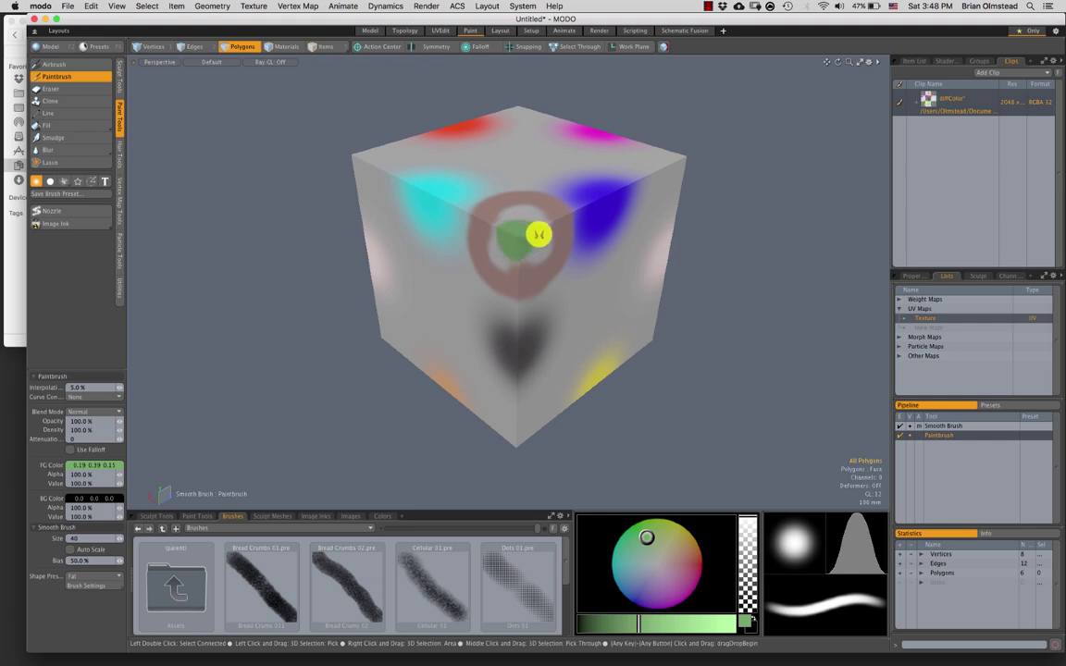
pyautogui.moveTo(486, 340); pyautogui.dragTo(469, 360)
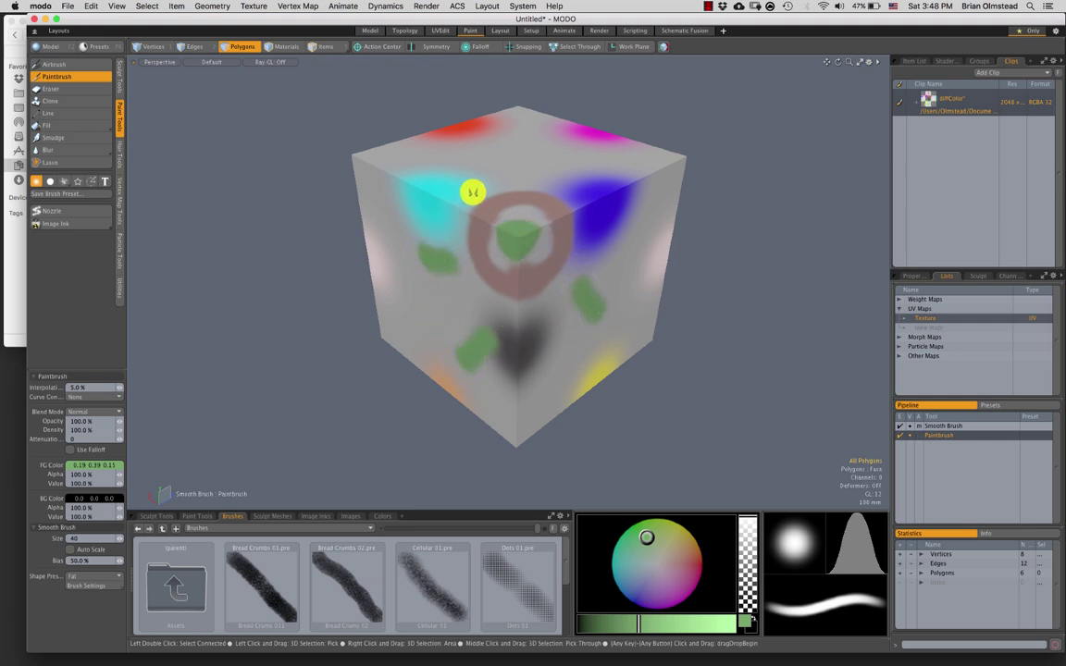
pyautogui.moveTo(535, 162); pyautogui.dragTo(619, 210)
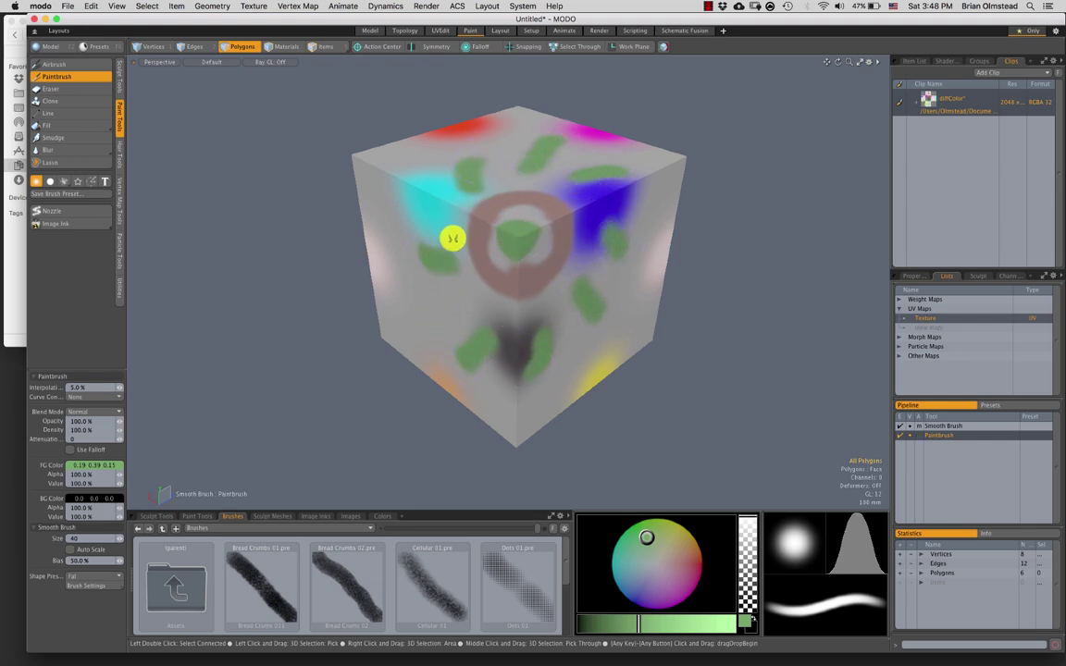
pyautogui.moveTo(500, 333)
pyautogui.keyDown('alt'); pyautogui.mouseDown()
pyautogui.moveTo(586, 347)
pyautogui.moveTo(561, 228)
pyautogui.moveTo(430, 105)
pyautogui.mouseUp(); pyautogui.keyUp('alt')
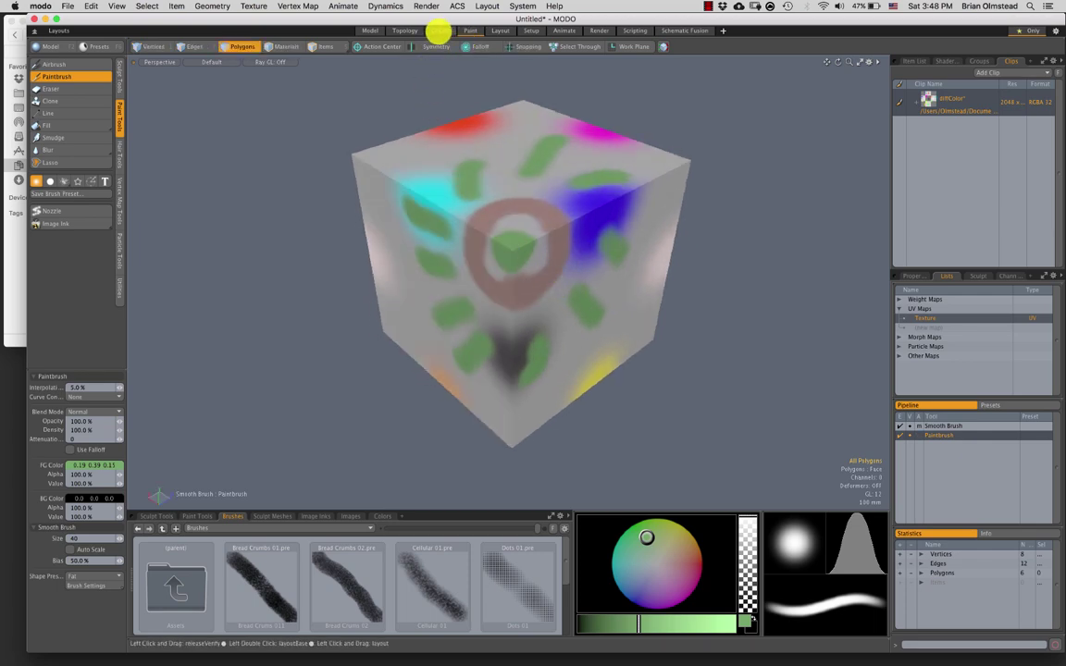
# Switch to the UV editing layout and examine how the brown ring and green dashes are split across the UV polygons.
pyautogui.click(439, 30)
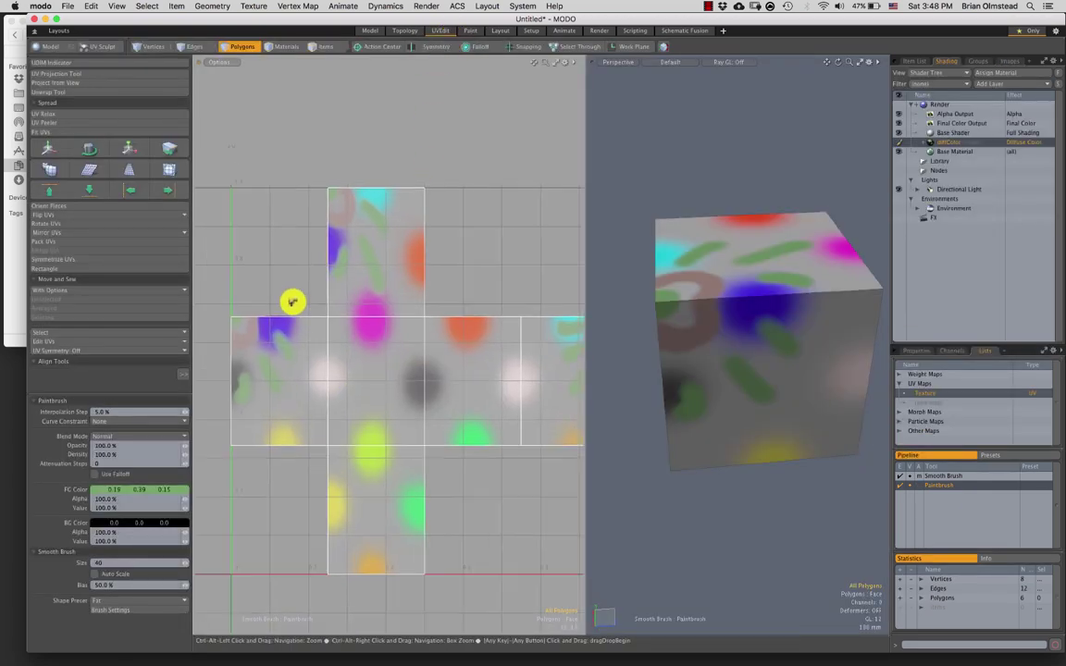
pyautogui.moveTo(292, 301)
pyautogui.keyDown('ctrl'); pyautogui.keyDown('alt'); pyautogui.mouseDown()
pyautogui.moveTo(276, 329)
pyautogui.moveTo(280, 319)
pyautogui.mouseUp(); pyautogui.keyUp('alt'); pyautogui.keyUp('ctrl')
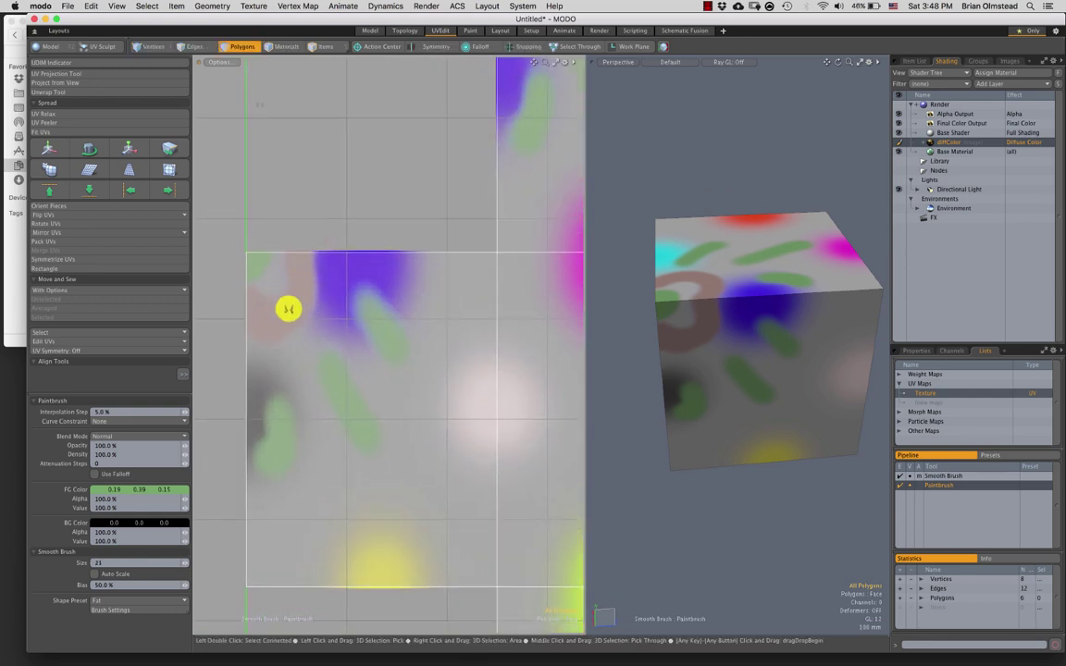
pyautogui.keyDown('ctrl'); pyautogui.keyDown('alt'); pyautogui.moveTo(375, 309); pyautogui.dragTo(370, 249); pyautogui.keyUp('alt'); pyautogui.keyUp('ctrl')
pyautogui.keyDown('alt'); pyautogui.keyDown('shift'); pyautogui.moveTo(398, 213); pyautogui.dragTo(303, 312); pyautogui.keyUp('shift'); pyautogui.keyUp('alt')
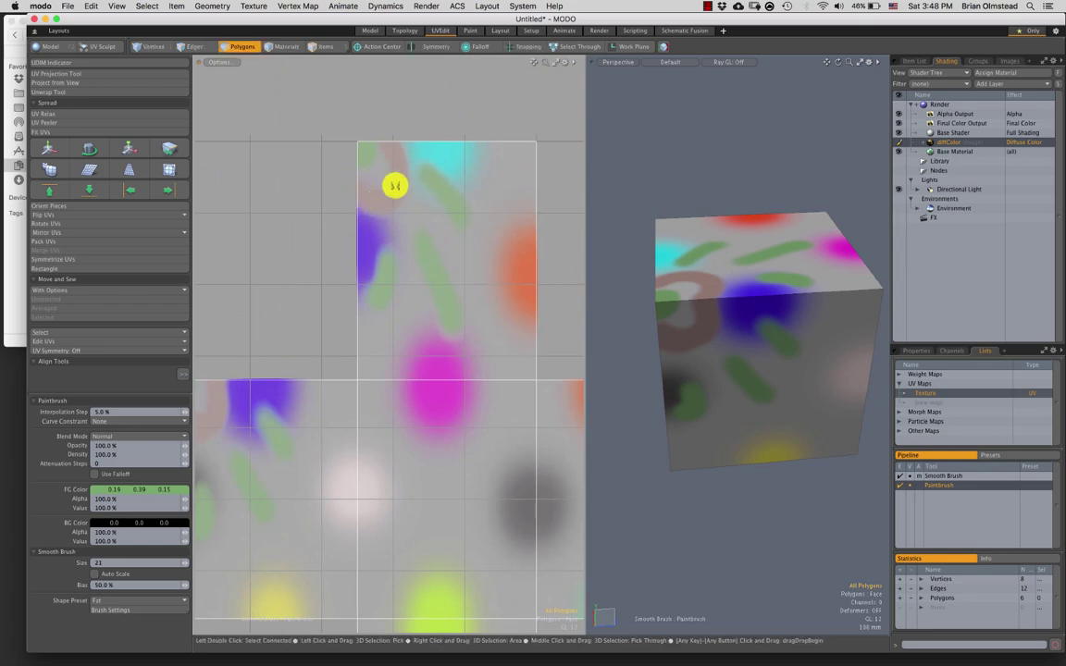
pyautogui.keyDown('ctrl'); pyautogui.keyDown('alt'); pyautogui.moveTo(381, 209); pyautogui.dragTo(457, 271); pyautogui.keyUp('alt'); pyautogui.keyUp('ctrl')
pyautogui.keyDown('ctrl'); pyautogui.keyDown('alt'); pyautogui.moveTo(459, 323); pyautogui.dragTo(363, 307); pyautogui.keyUp('alt'); pyautogui.keyUp('ctrl')
pyautogui.moveTo(363, 307)
pyautogui.keyDown('alt'); pyautogui.keyDown('shift'); pyautogui.mouseDown()
pyautogui.moveTo(401, 274)
pyautogui.moveTo(440, 270)
pyautogui.mouseUp(); pyautogui.keyUp('shift'); pyautogui.keyUp('alt')
# Drop the paint tool, select the three UV polygons carrying the ring pieces, and inspect the matching cube corner in 3D.
pyautogui.press('space')
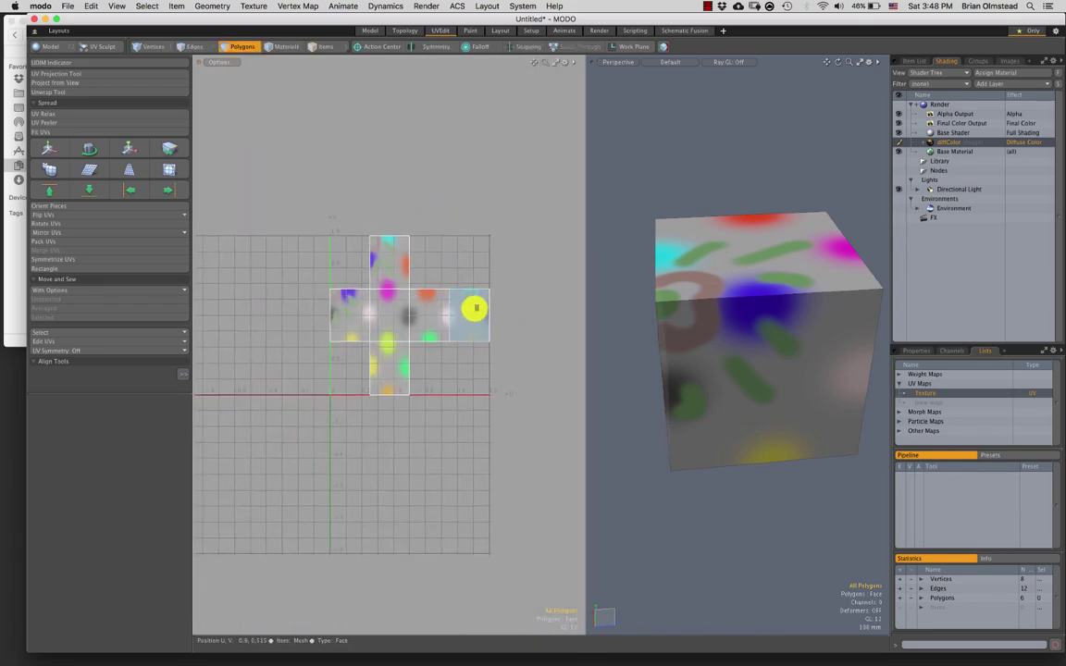
pyautogui.click(473, 309)
pyautogui.moveTo(363, 355)
pyautogui.keyDown('ctrl'); pyautogui.keyDown('alt'); pyautogui.mouseDown()
pyautogui.moveTo(389, 362)
pyautogui.moveTo(407, 341)
pyautogui.mouseUp(); pyautogui.keyUp('alt'); pyautogui.keyUp('ctrl')
pyautogui.keyDown('shift'); pyautogui.click(378, 227); pyautogui.keyUp('shift')
pyautogui.keyDown('shift'); pyautogui.click(319, 302); pyautogui.keyUp('shift')
pyautogui.keyDown('alt'); pyautogui.keyDown('shift'); pyautogui.moveTo(407, 340); pyautogui.dragTo(375, 329); pyautogui.keyUp('shift'); pyautogui.keyUp('alt')
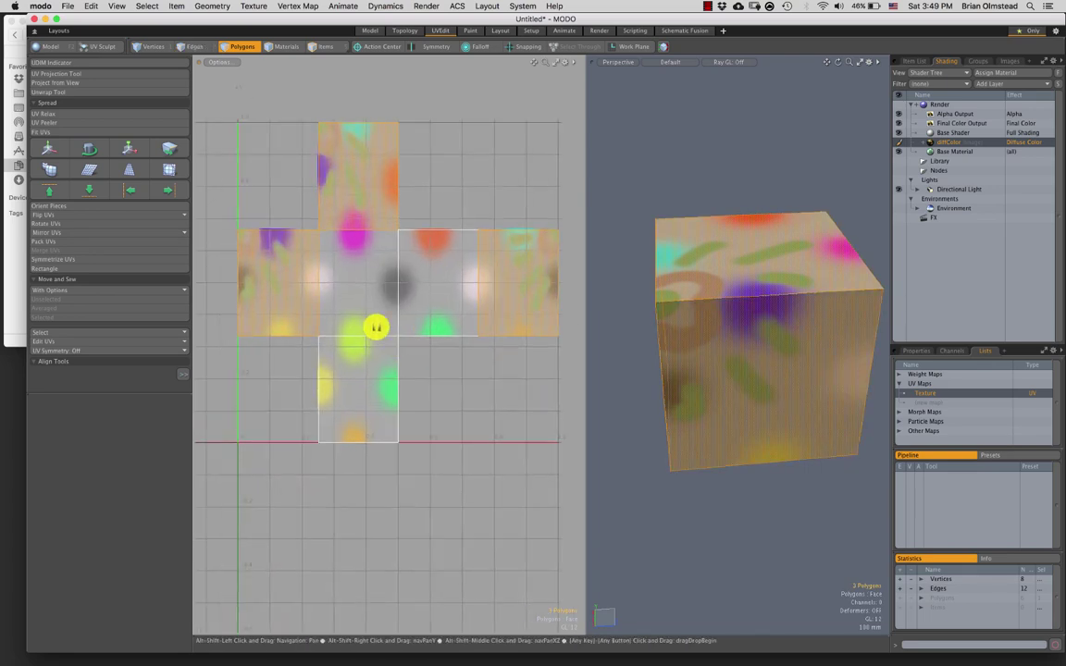
pyautogui.keyDown('alt'); pyautogui.moveTo(687, 352); pyautogui.dragTo(778, 285); pyautogui.keyUp('alt')
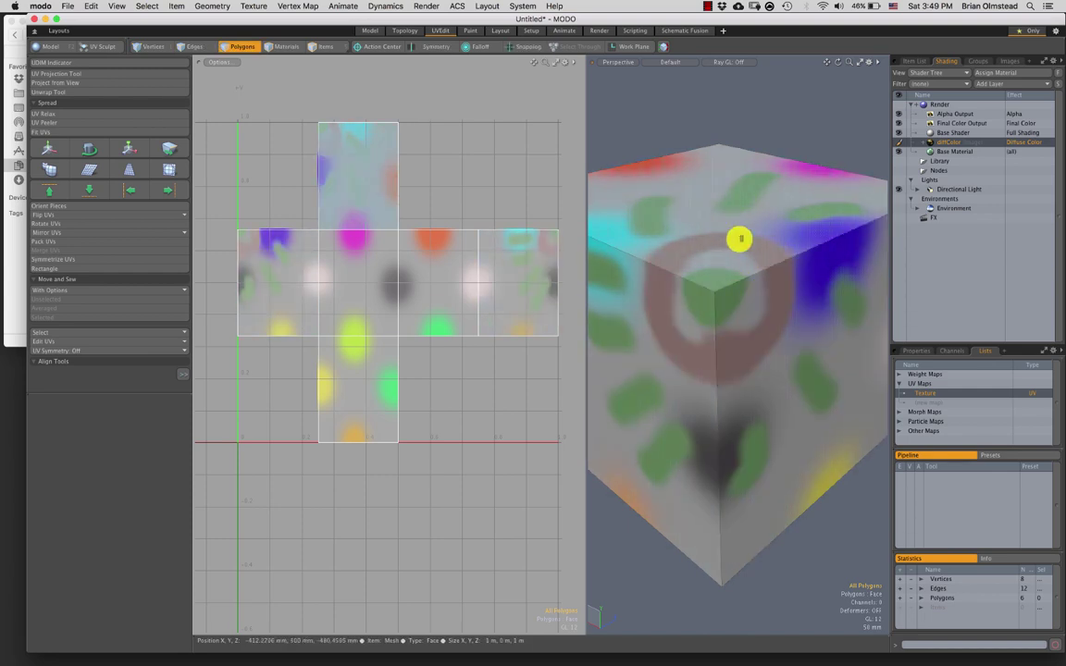
pyautogui.moveTo(735, 352)
pyautogui.keyDown('ctrl'); pyautogui.keyDown('alt'); pyautogui.mouseDown()
pyautogui.moveTo(718, 373)
pyautogui.moveTo(754, 344)
pyautogui.mouseUp(); pyautogui.keyUp('alt'); pyautogui.keyUp('ctrl')
pyautogui.keyDown('alt'); pyautogui.moveTo(769, 291); pyautogui.dragTo(721, 278); pyautogui.keyUp('alt')
# Select the three cube faces meeting at the painted corner to compare them with the UV map, and clear the selection.
pyautogui.press('3')
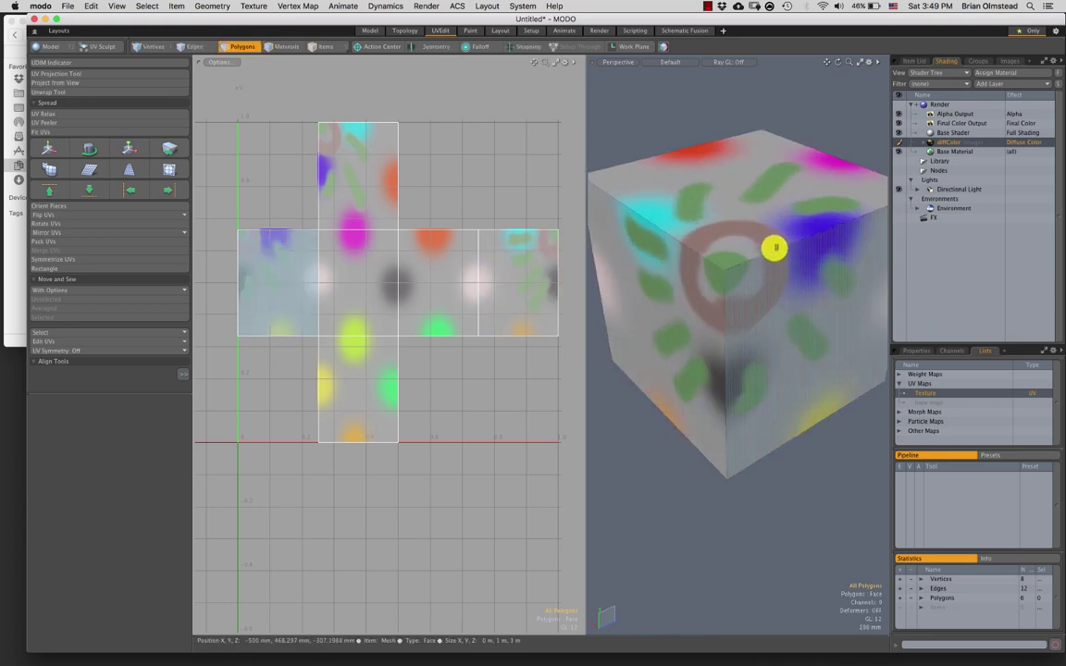
pyautogui.click(738, 229)
pyautogui.rightClick(738, 230)
pyautogui.click(739, 241)
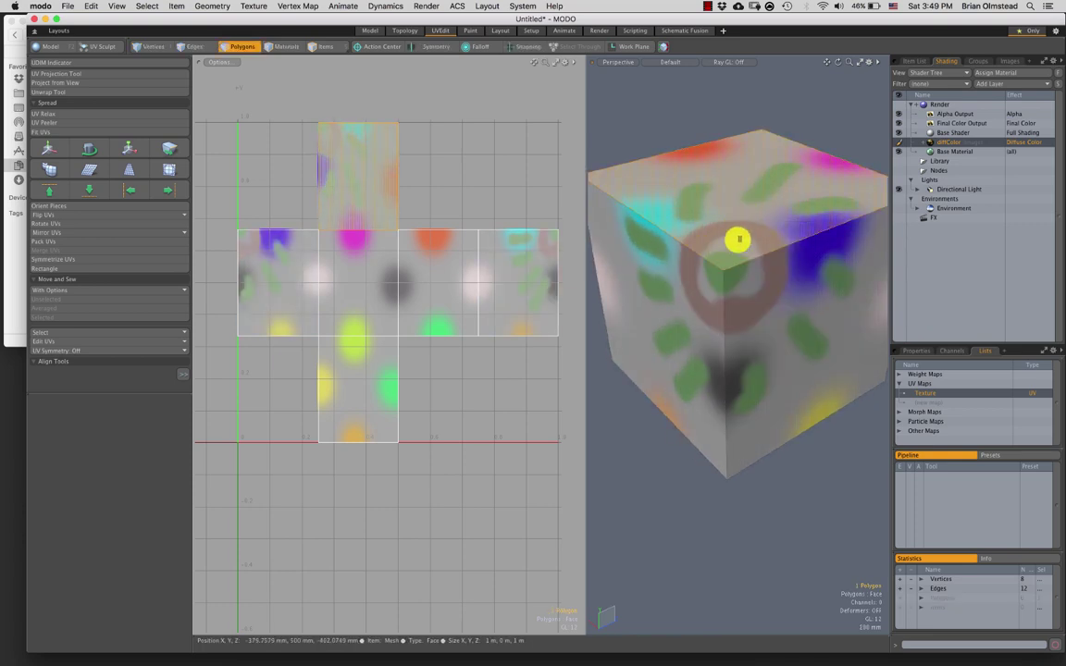
pyautogui.keyDown('shift'); pyautogui.click(780, 306); pyautogui.keyUp('shift')
pyautogui.keyDown('shift'); pyautogui.click(674, 359); pyautogui.keyUp('shift')
pyautogui.click(674, 496)
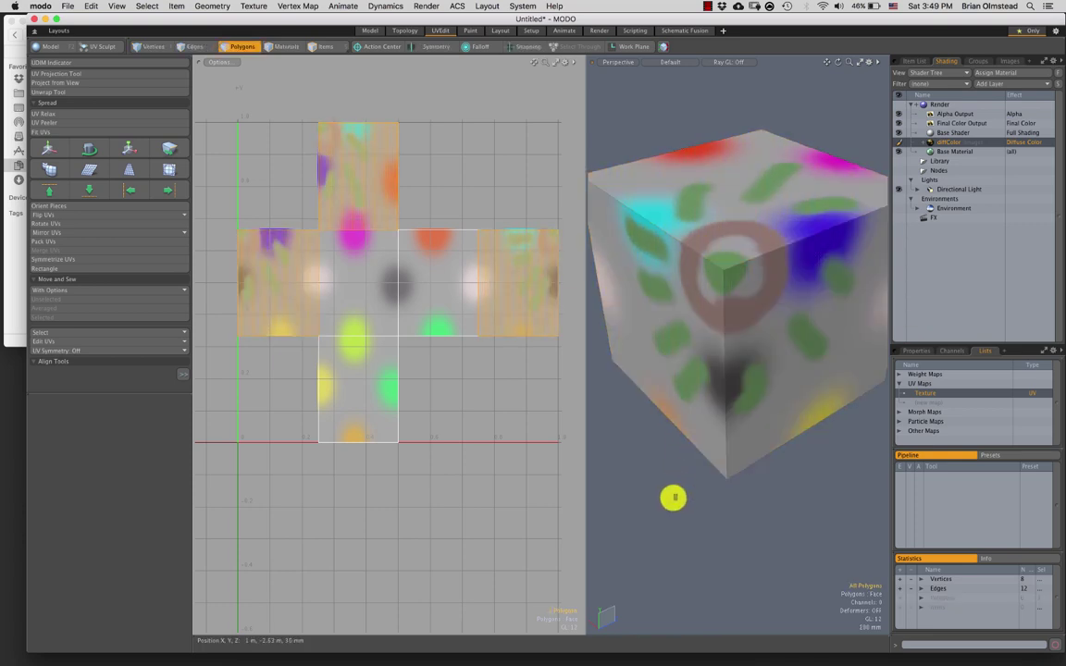
pyautogui.scroll(-3, 682, 344)
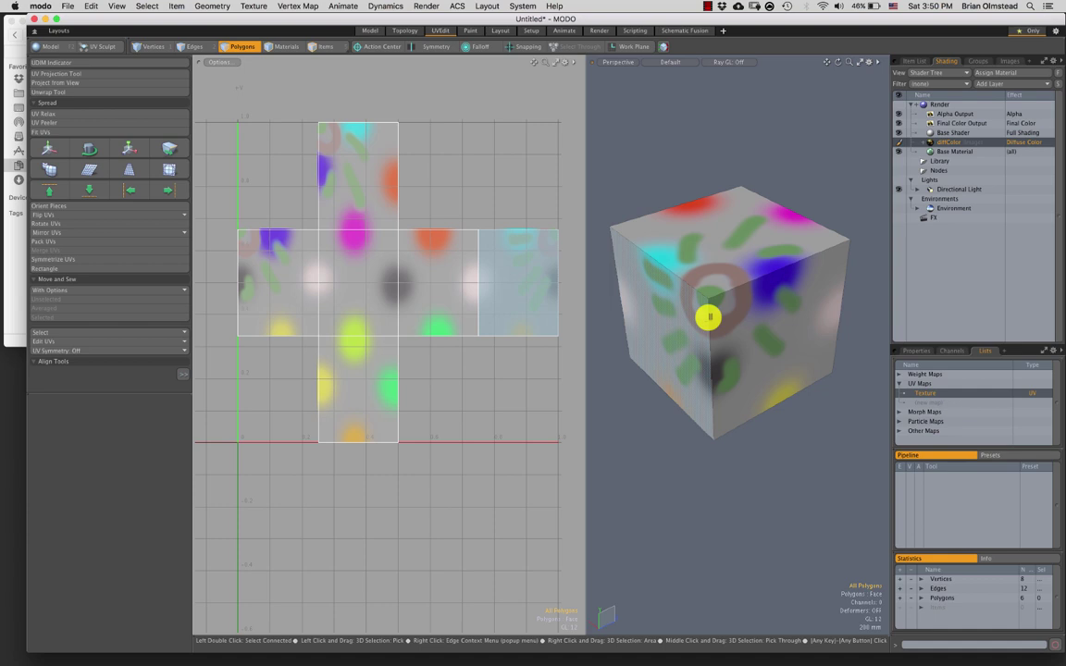
pyautogui.moveTo(708, 317); pyautogui.dragTo(737, 274, button='middle')
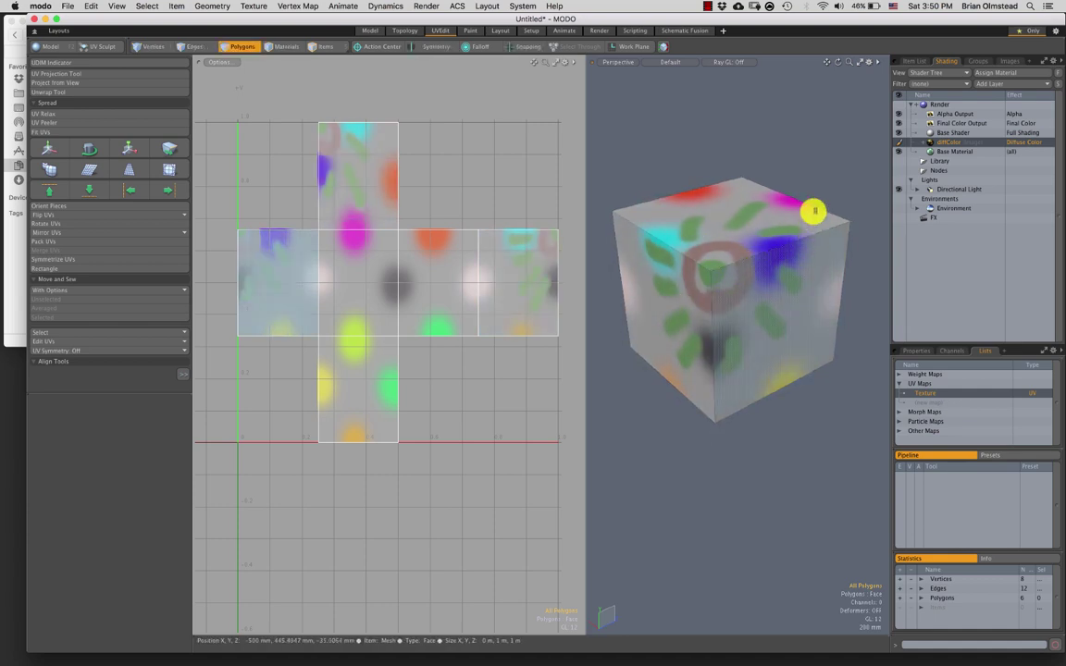
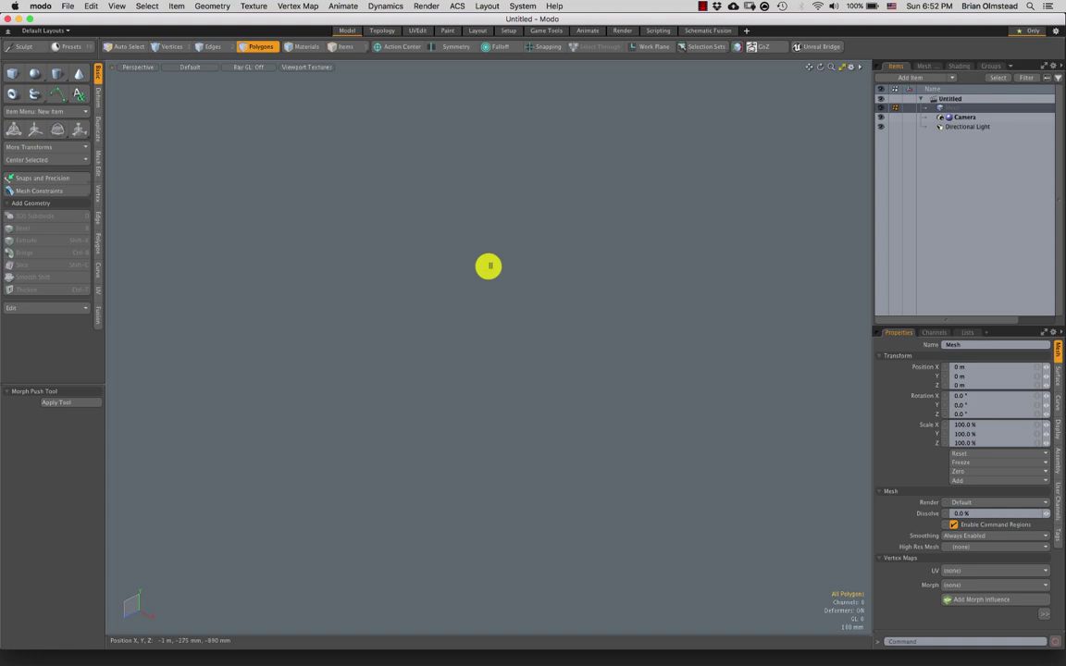
# Add the BaseSculpt Male mesh from the Human mesh presets and frame the whole figure.
pyautogui.press('F6')
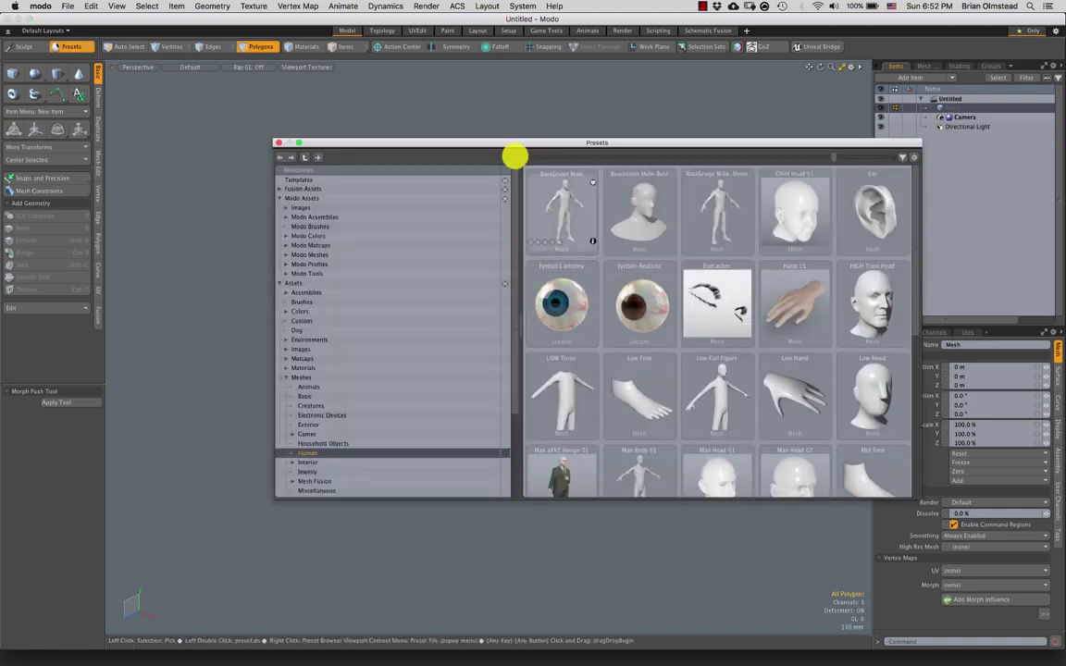
pyautogui.click(566, 222)
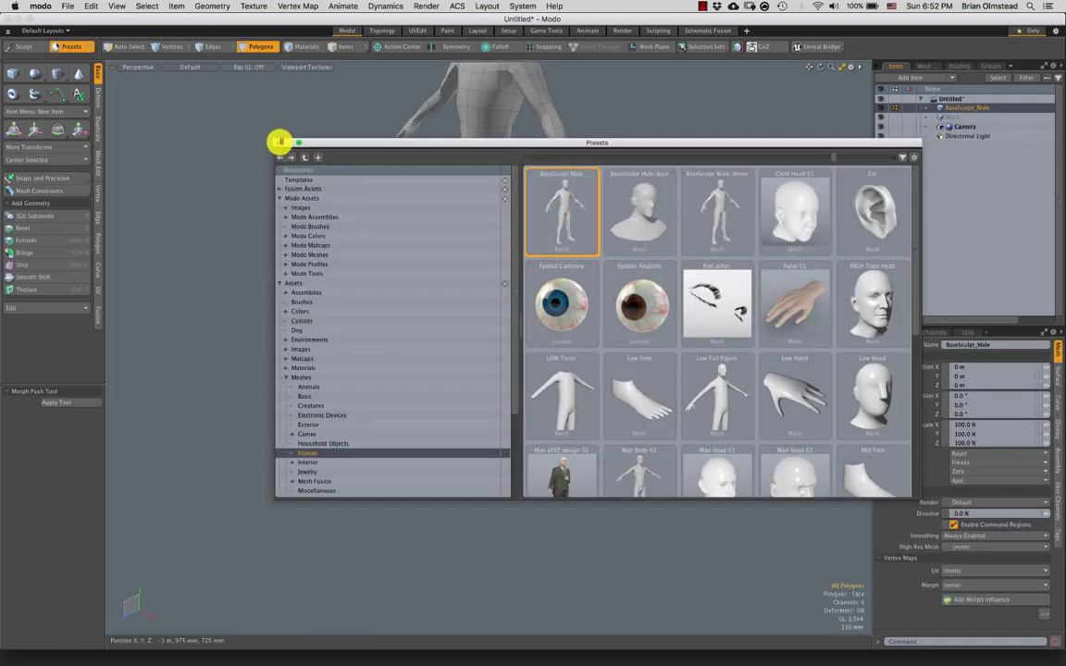
pyautogui.click(279, 142)
pyautogui.keyDown('alt'); pyautogui.keyDown('shift'); pyautogui.moveTo(356, 257); pyautogui.dragTo(468, 363); pyautogui.keyUp('shift'); pyautogui.keyUp('alt')
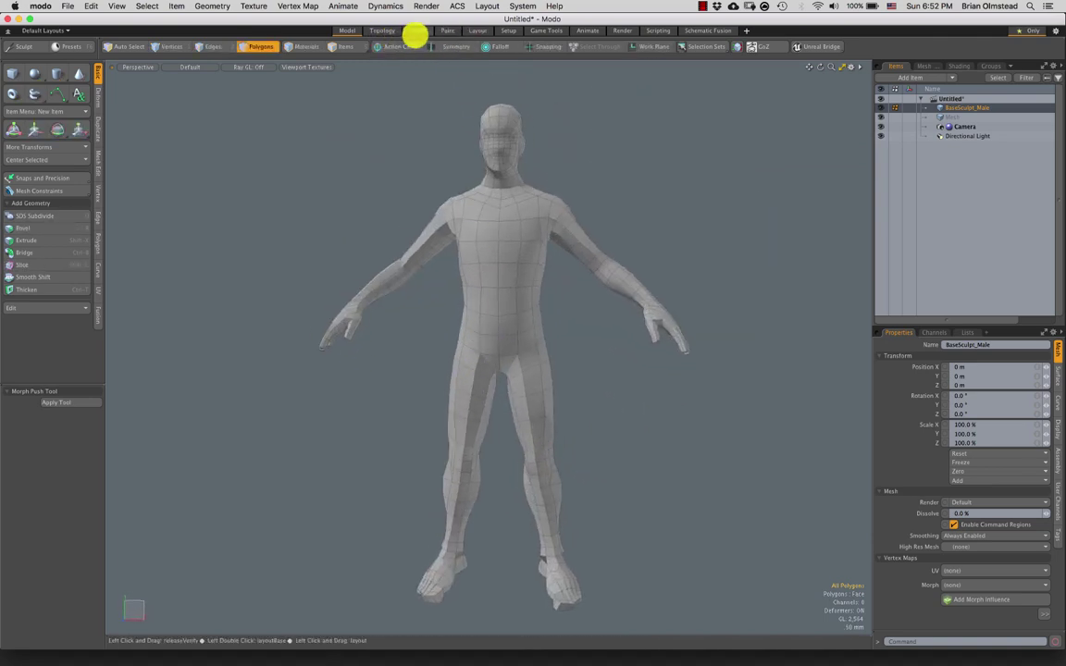
# Switch to the UV editing layout and display the male figure's Texture UV map.
pyautogui.click(417, 32)
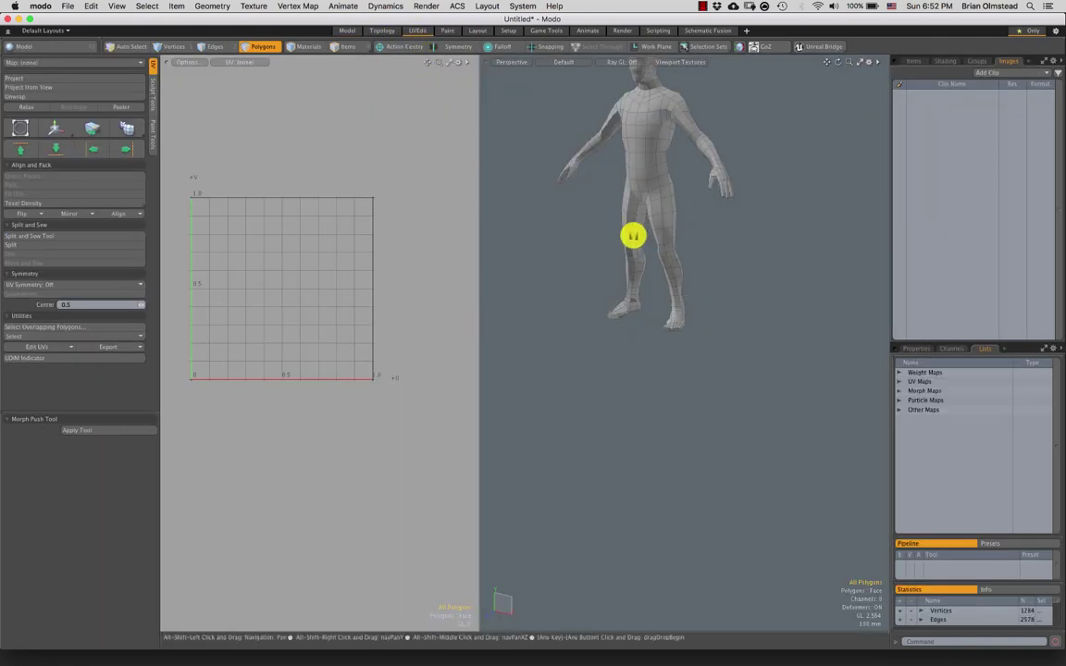
pyautogui.keyDown('alt'); pyautogui.keyDown('shift'); pyautogui.moveTo(633, 235); pyautogui.dragTo(649, 298); pyautogui.keyUp('shift'); pyautogui.keyUp('alt')
pyautogui.keyDown('alt'); pyautogui.keyDown('shift'); pyautogui.moveTo(649, 298); pyautogui.dragTo(680, 323); pyautogui.keyUp('shift'); pyautogui.keyUp('alt')
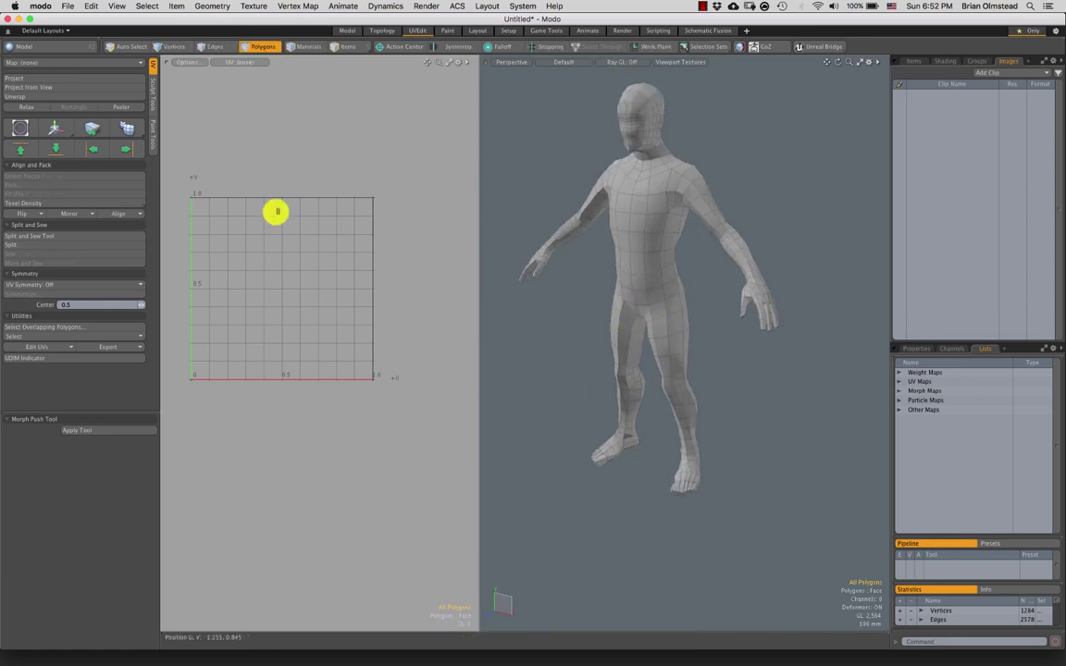
pyautogui.click(899, 381)
pyautogui.click(926, 391)
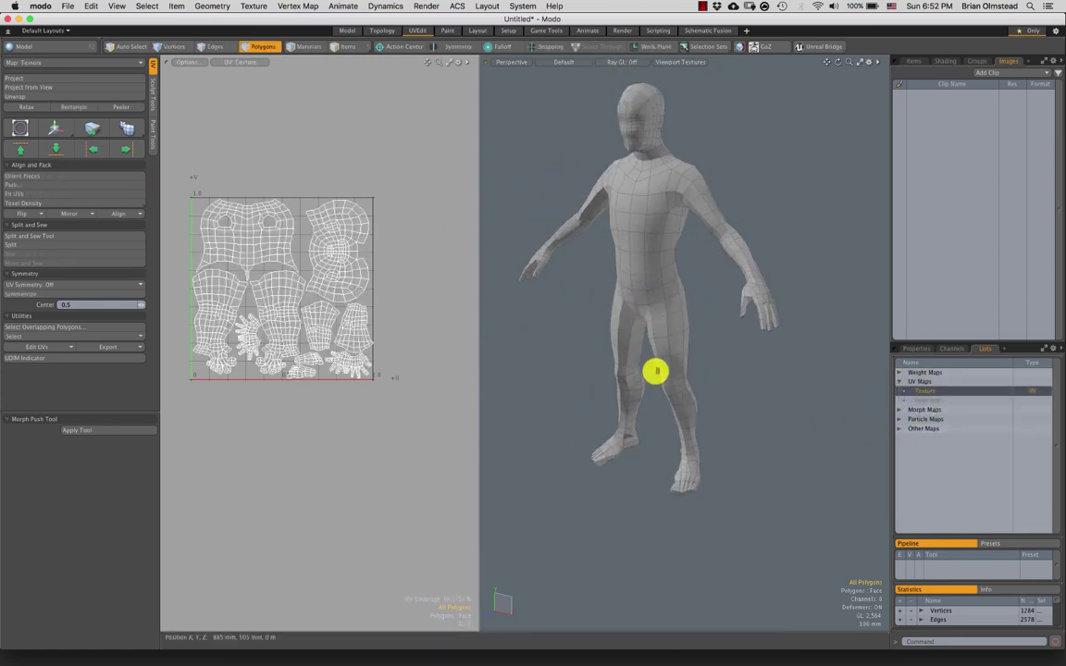
# Examine how the male figure's body parts correspond to the islands in its UV map.
pyautogui.scroll(2, 275, 299)
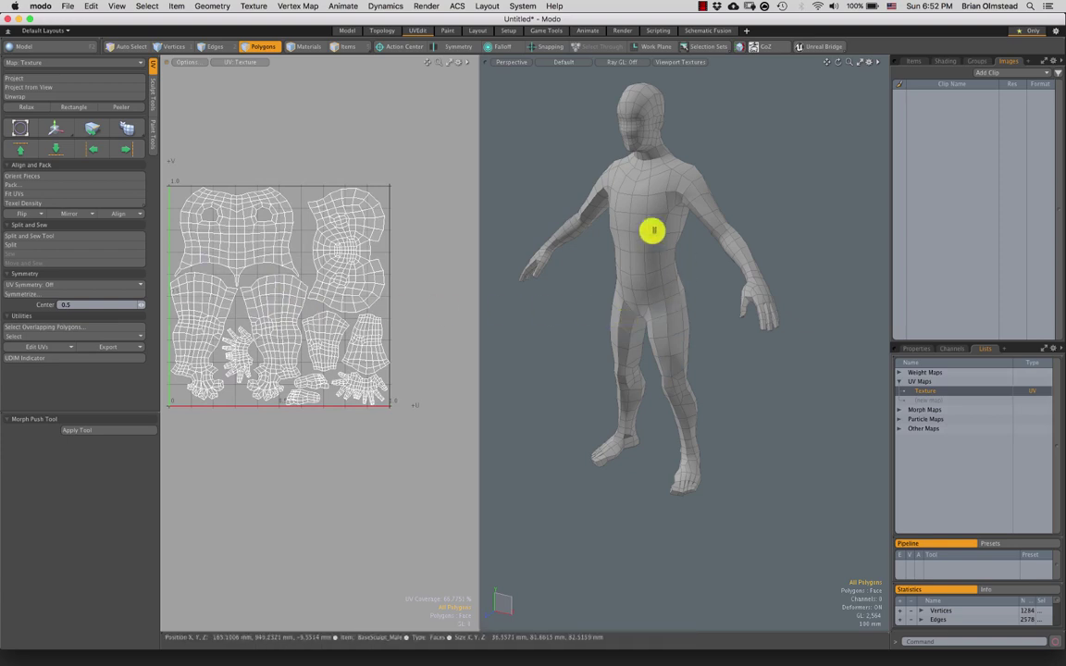
pyautogui.keyDown('alt'); pyautogui.keyDown('shift'); pyautogui.moveTo(556, 331); pyautogui.dragTo(564, 342); pyautogui.keyUp('shift'); pyautogui.keyUp('alt')
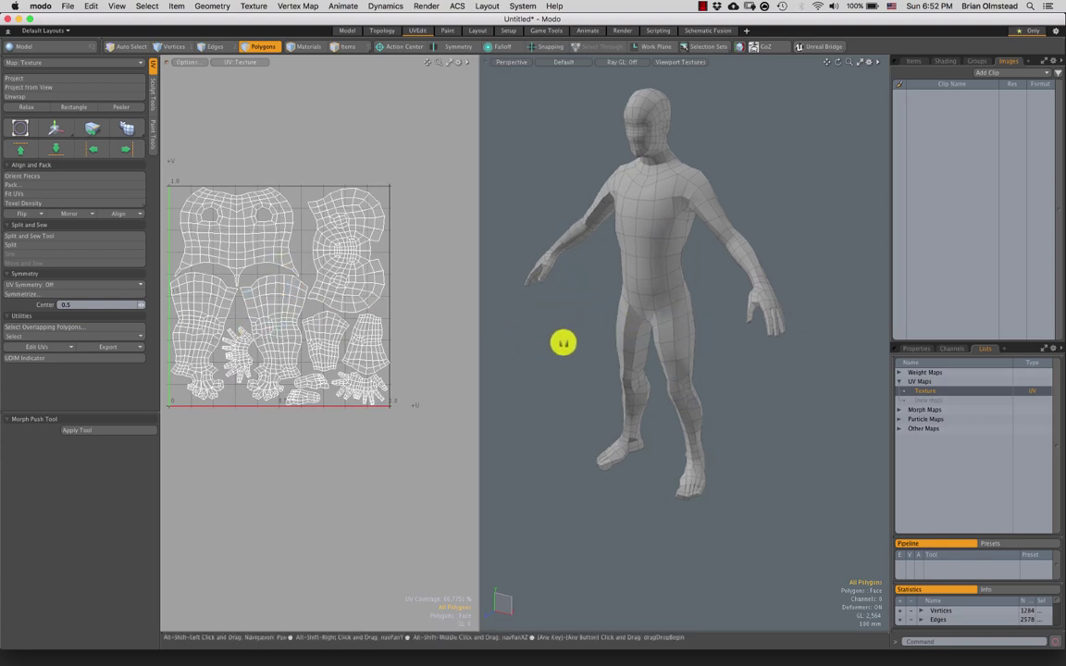
pyautogui.keyDown('alt'); pyautogui.keyDown('shift'); pyautogui.moveTo(356, 328); pyautogui.dragTo(380, 319); pyautogui.keyUp('shift'); pyautogui.keyUp('alt')
pyautogui.keyDown('alt'); pyautogui.moveTo(555, 352); pyautogui.dragTo(599, 338); pyautogui.keyUp('alt')
pyautogui.scroll(2, 584, 325)
pyautogui.scroll(-2, 562, 381)
pyautogui.moveTo(628, 284)
pyautogui.keyDown('alt'); pyautogui.mouseDown()
pyautogui.moveTo(618, 257)
pyautogui.moveTo(623, 303)
pyautogui.mouseUp(); pyautogui.keyUp('alt')
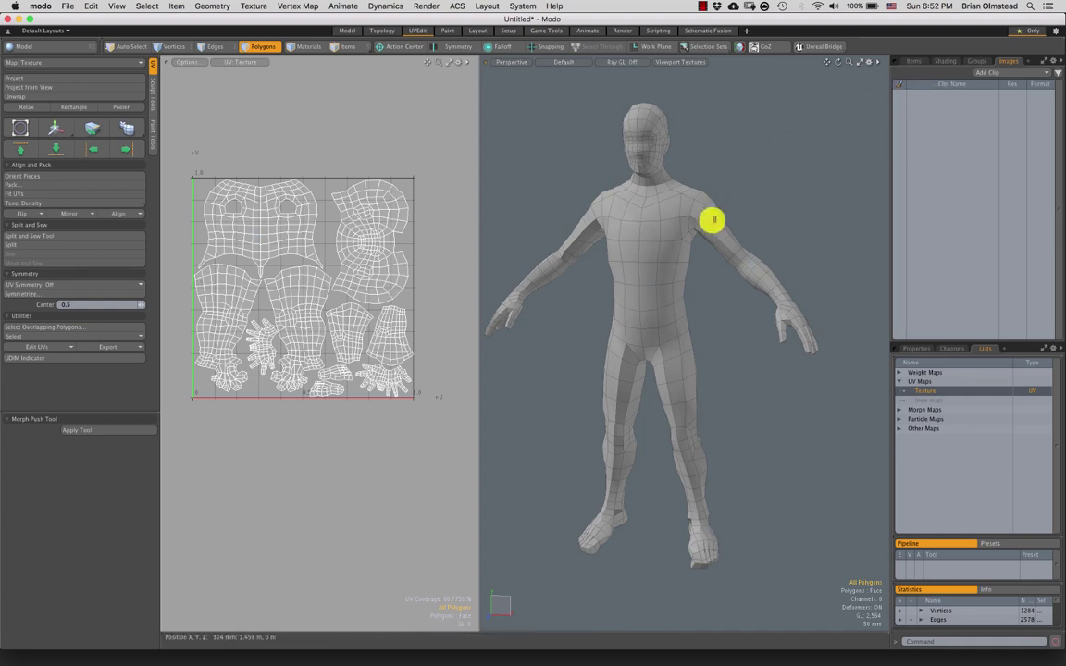
pyautogui.keyDown('alt'); pyautogui.moveTo(708, 220); pyautogui.dragTo(680, 253); pyautogui.keyUp('alt')
# Create a new still image saved as ManPaint in PNG format on the Desktop, at 1024 x 1024 resolution in RGBA.
pyautogui.click(908, 60)
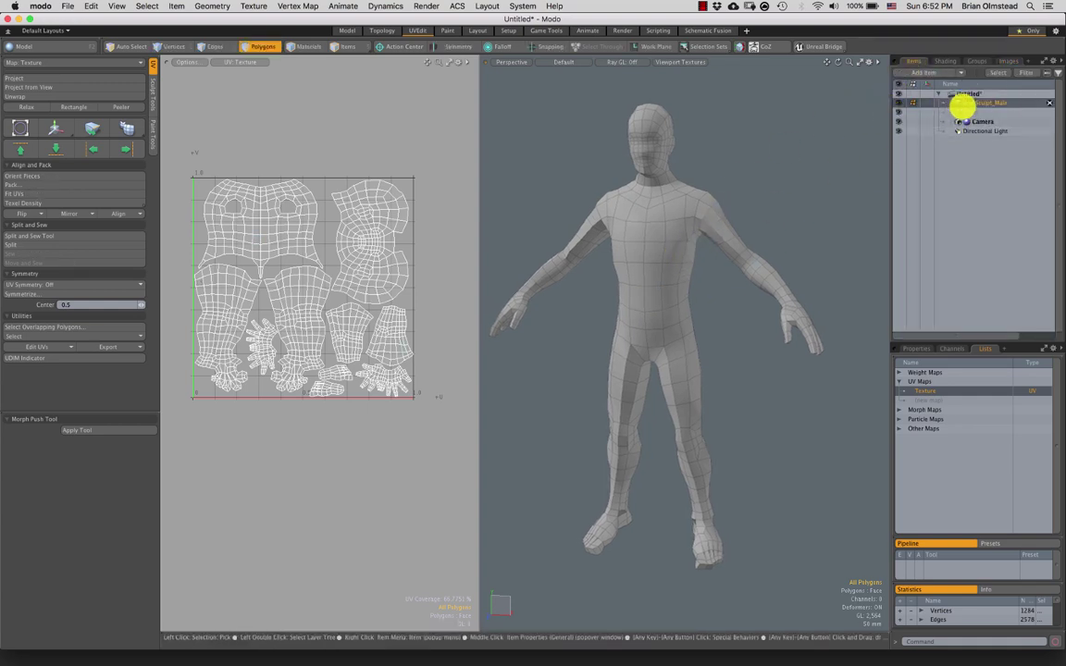
pyautogui.click(1007, 60)
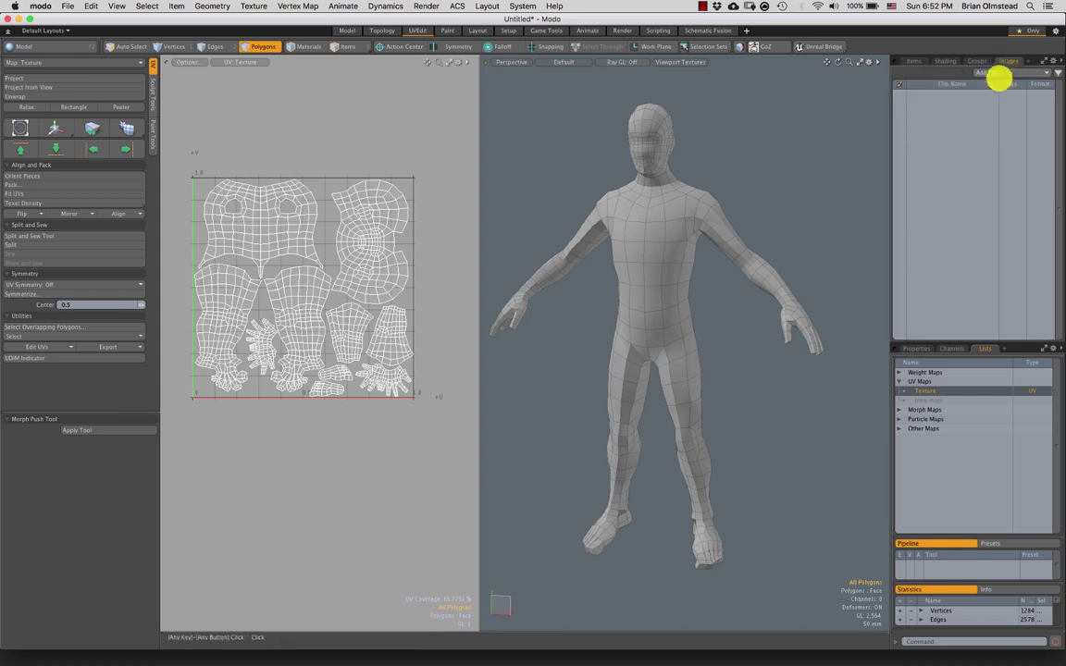
pyautogui.click(1013, 72)
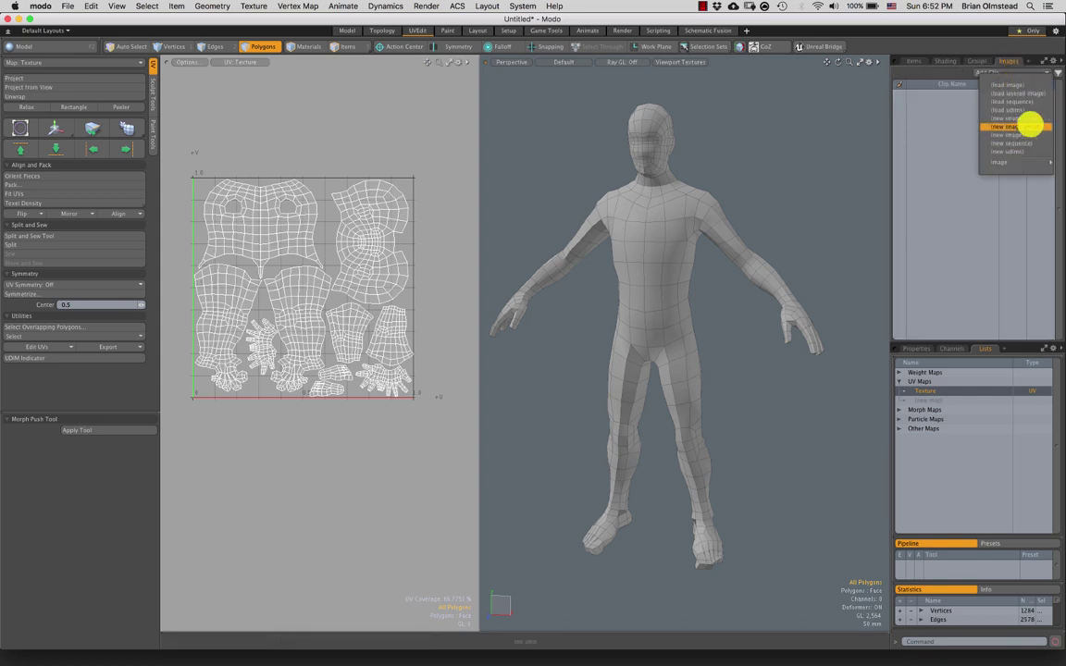
pyautogui.click(1016, 134)
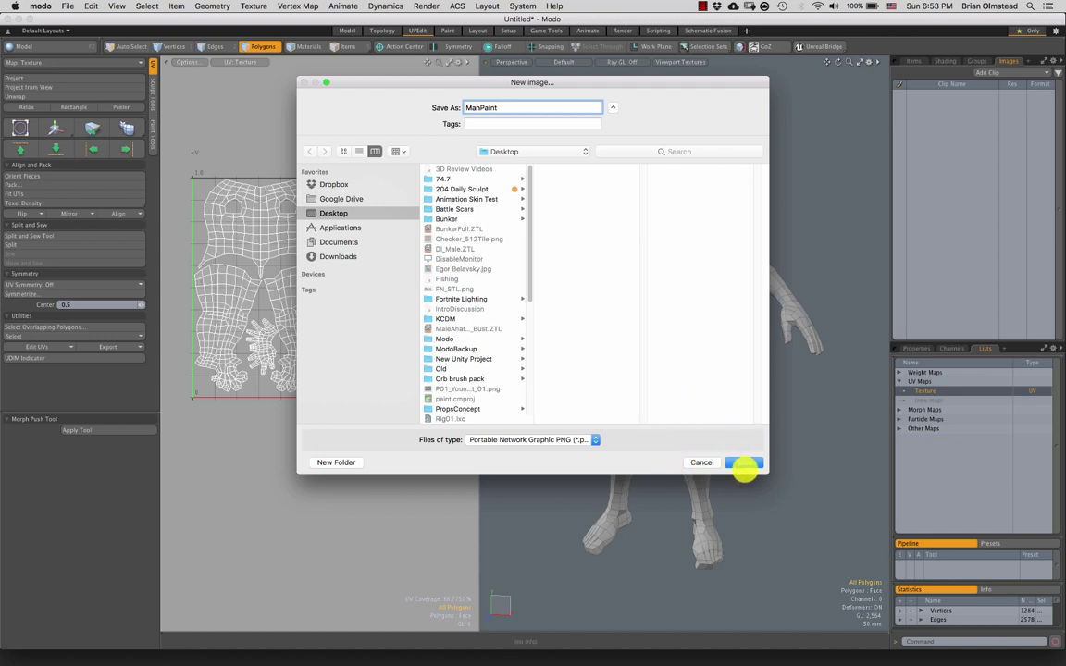
pyautogui.click(743, 462)
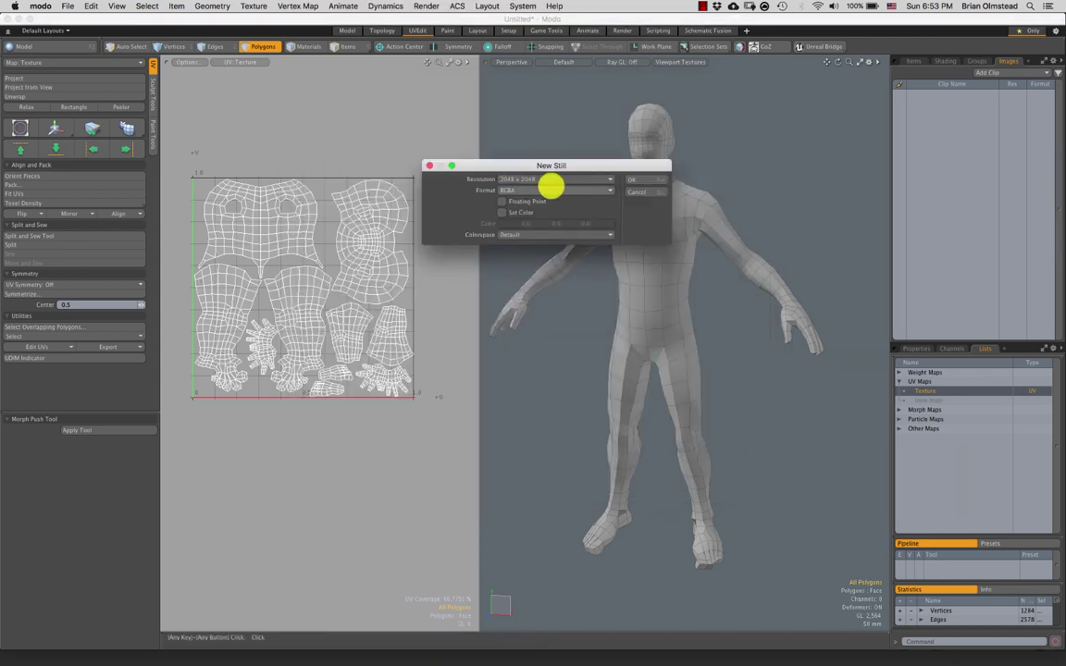
pyautogui.click(548, 179)
pyautogui.click(549, 172)
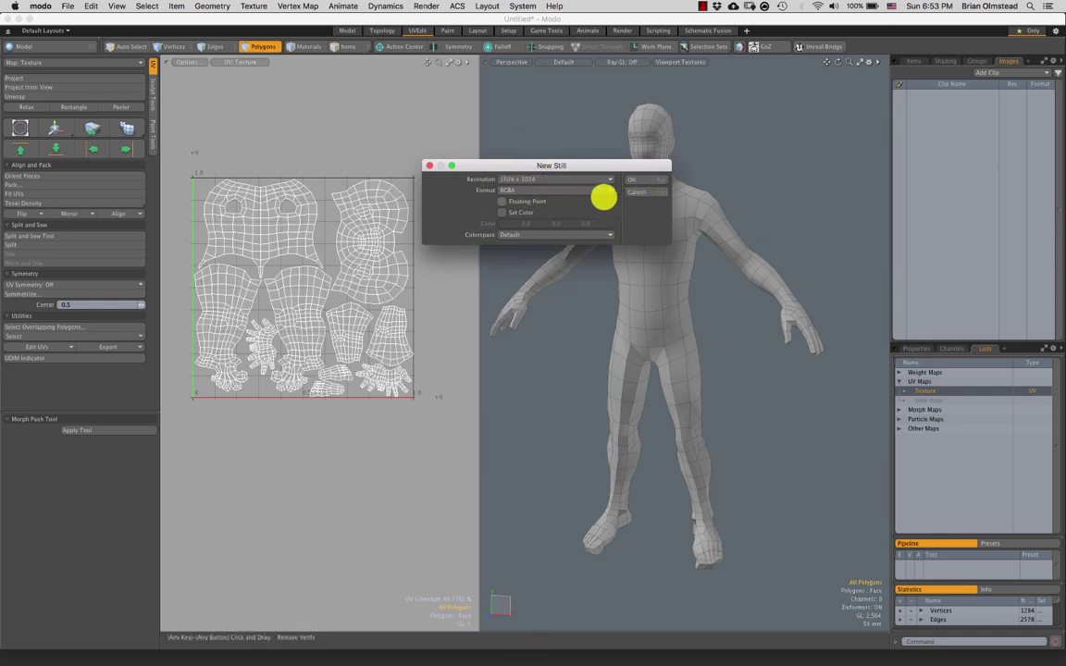
pyautogui.click(633, 179)
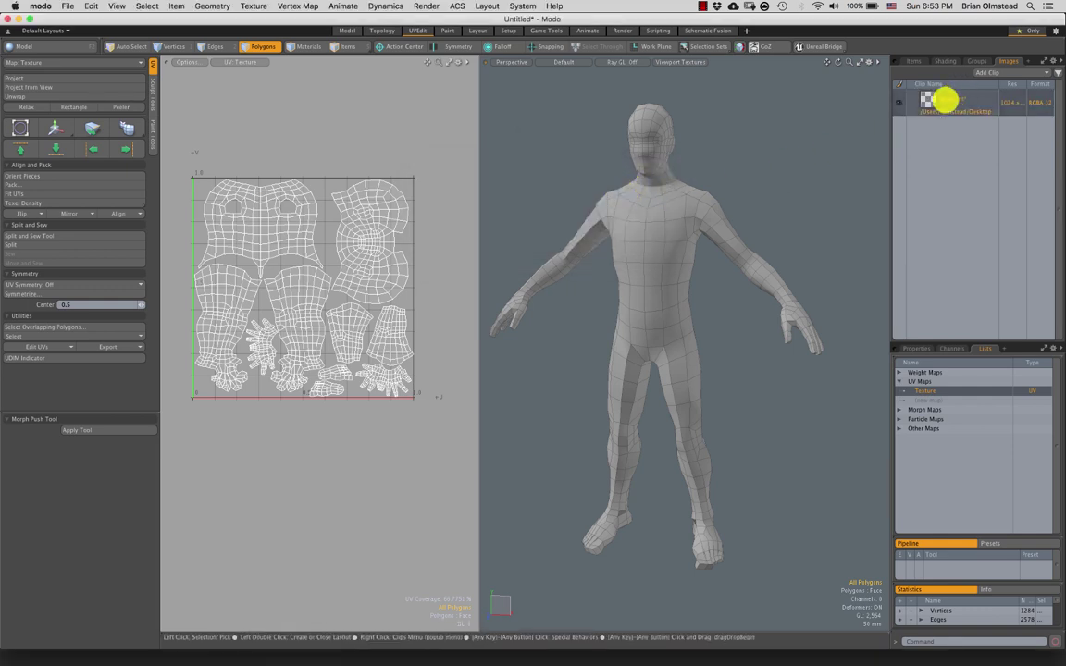
# Move the application window aside and locate the saved ManPaint.png on the desktop.
pyautogui.moveTo(932, 21); pyautogui.dragTo(680, 11)
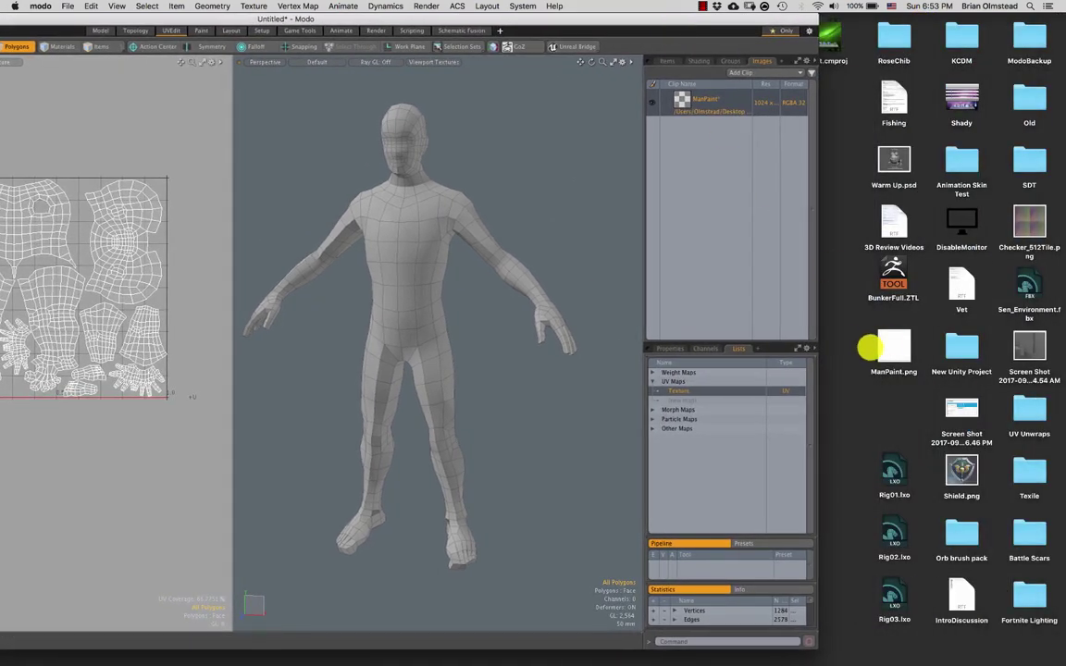
pyautogui.moveTo(869, 348)
pyautogui.mouseDown()
pyautogui.moveTo(859, 374)
pyautogui.moveTo(868, 374)
pyautogui.moveTo(701, 36)
pyautogui.moveTo(687, 83)
pyautogui.moveTo(690, 155)
pyautogui.moveTo(703, 144)
pyautogui.mouseUp()
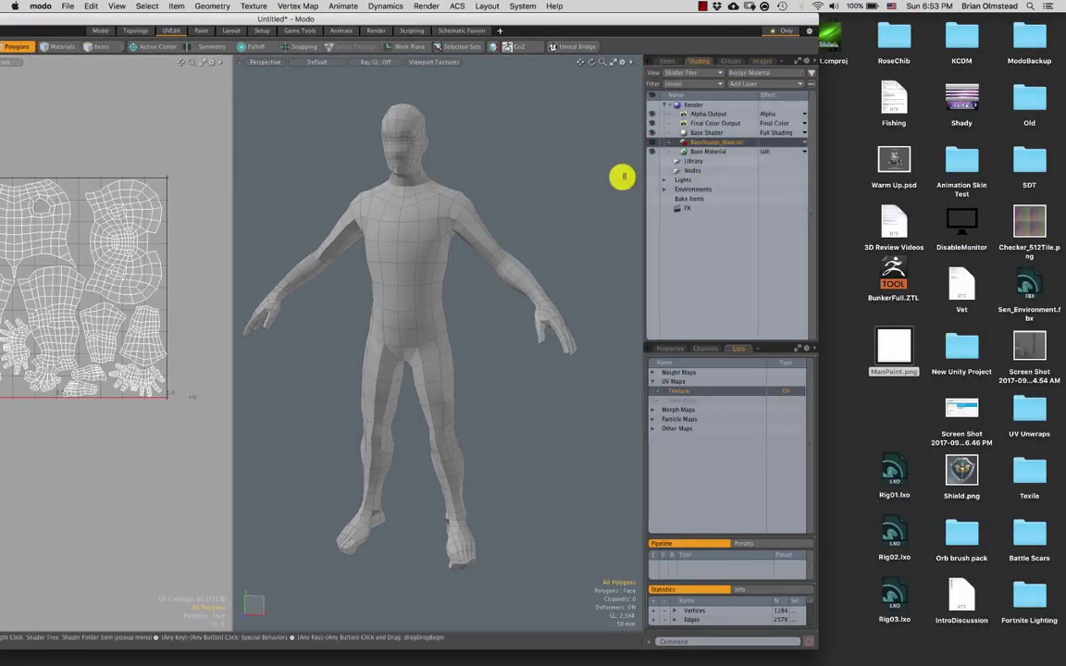
# Delete the BaseSculpt_Male material group from the shader tree and assign the figure a new material named ManPaint.
pyautogui.rightClick(713, 142)
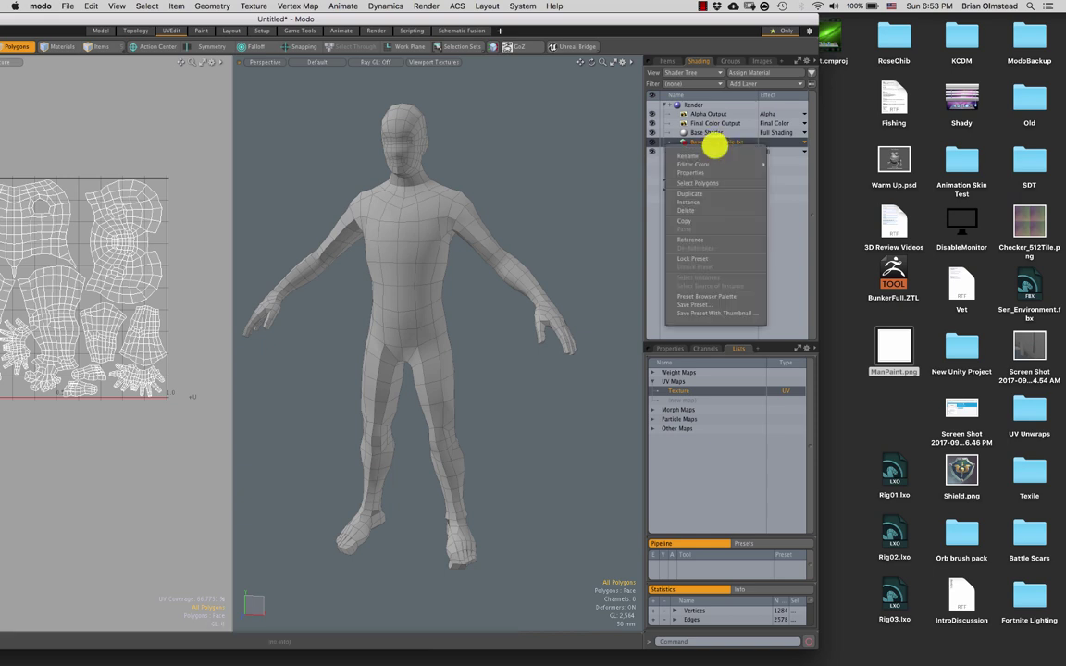
pyautogui.click(692, 211)
pyautogui.scroll(-2, 490, 259)
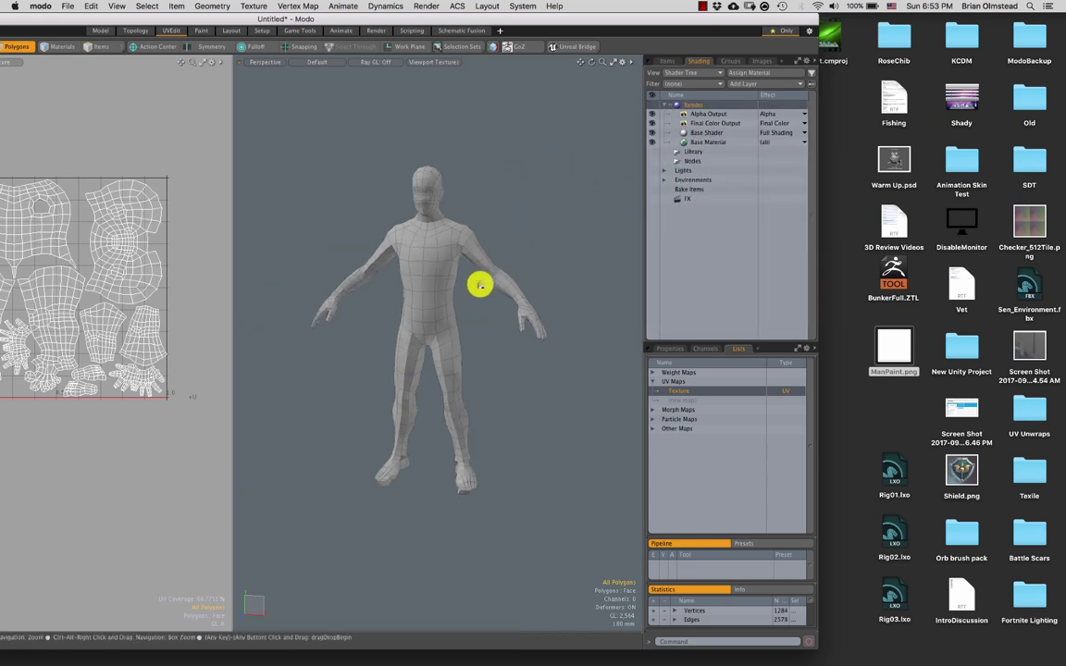
pyautogui.press('m')
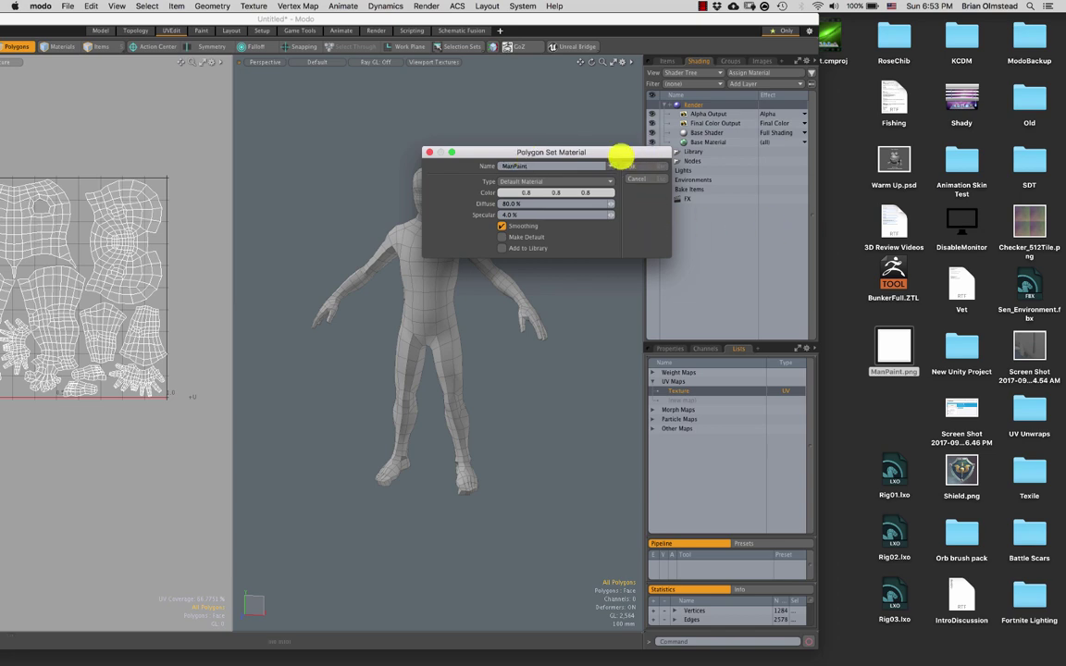
pyautogui.click(636, 166)
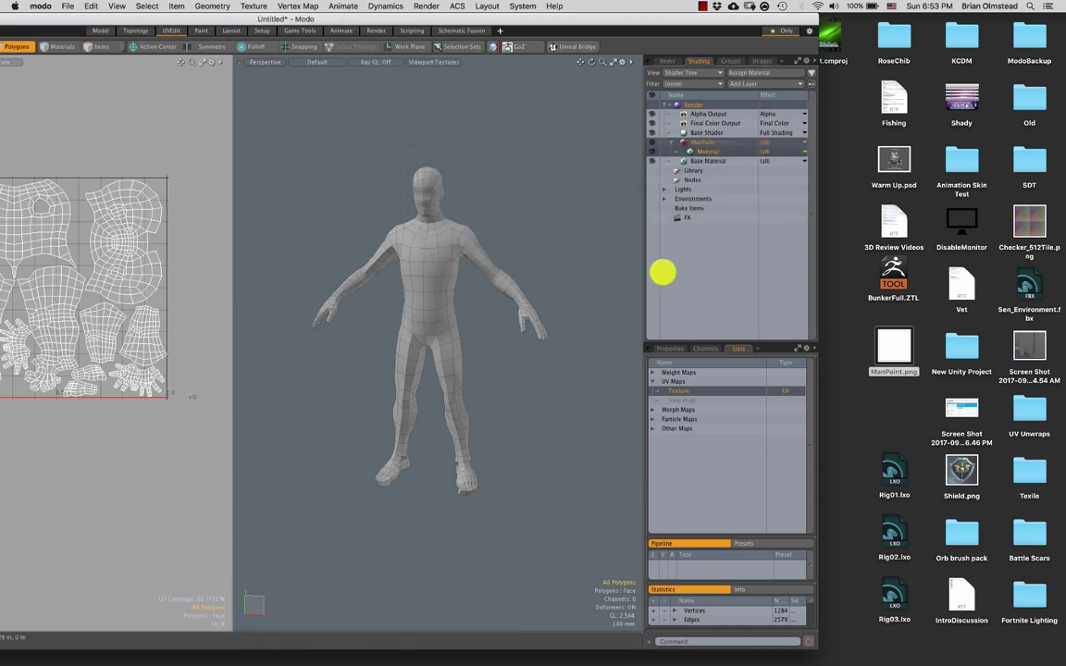
# Add ManPaint.png from the desktop to the ManPaint material as a diffuse color layer and restore the full-size window.
pyautogui.moveTo(888, 348); pyautogui.dragTo(723, 156)
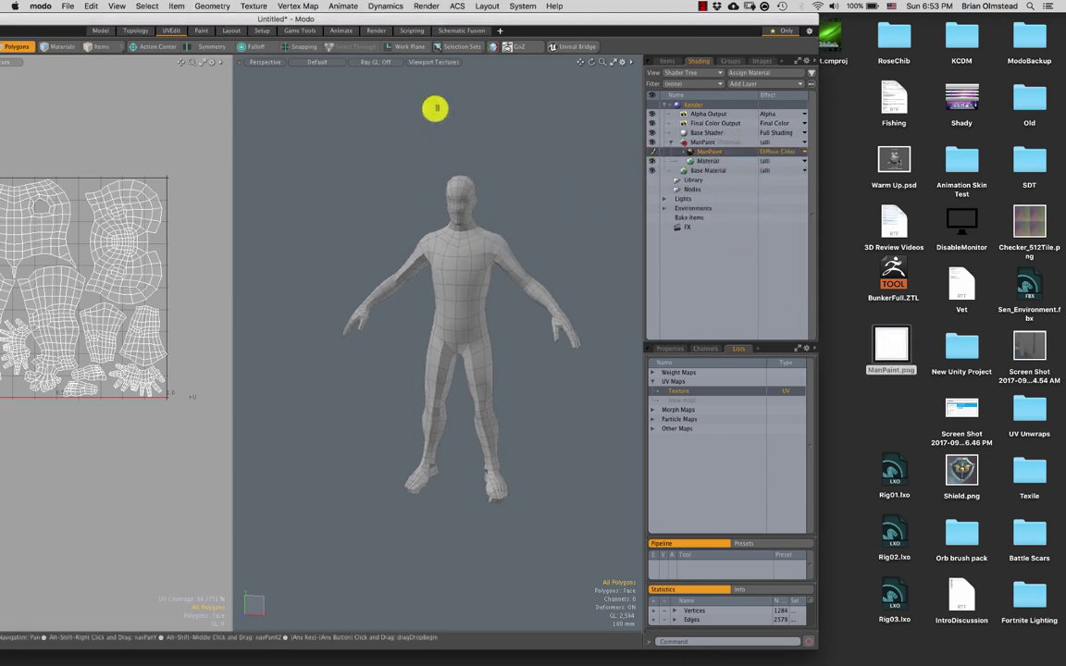
pyautogui.moveTo(417, 19); pyautogui.dragTo(530, 53)
pyautogui.doubleClick(530, 53)
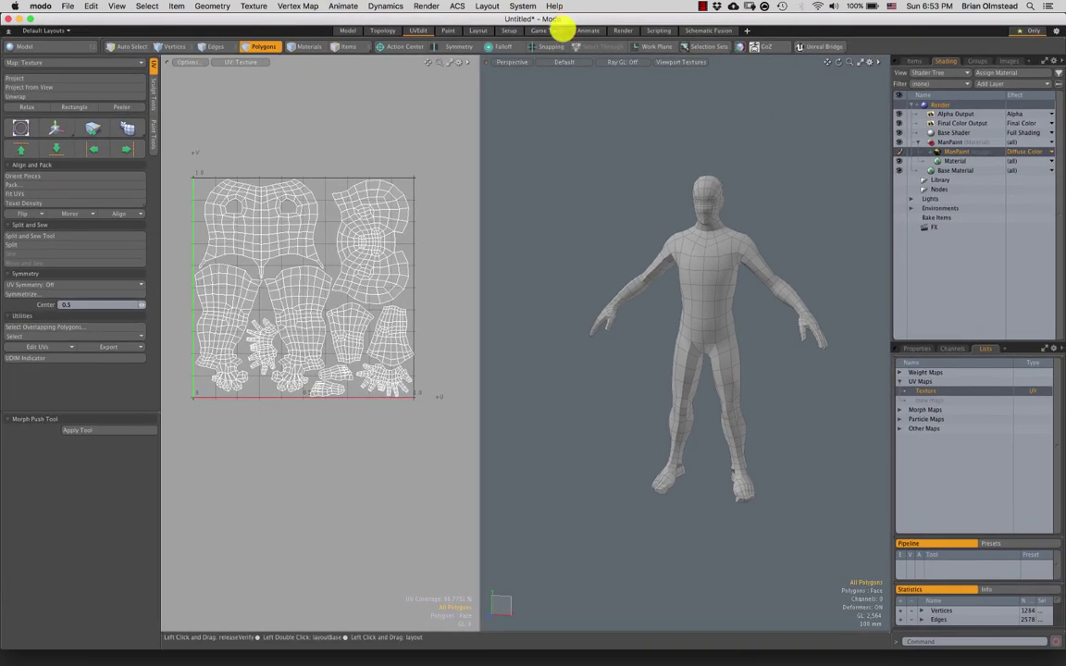
# Switch to the Paint layout and show the male figure in a perspective view.
pyautogui.click(448, 31)
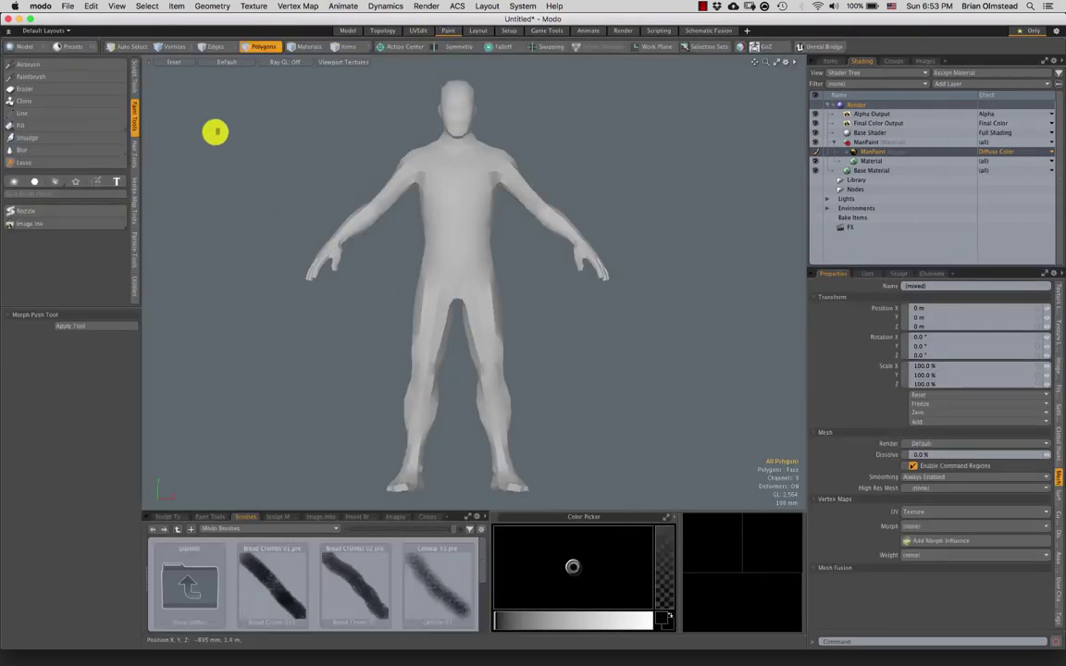
pyautogui.keyDown('ctrl'); pyautogui.keyDown('alt'); pyautogui.moveTo(348, 163); pyautogui.dragTo(299, 163); pyautogui.keyUp('alt'); pyautogui.keyUp('ctrl')
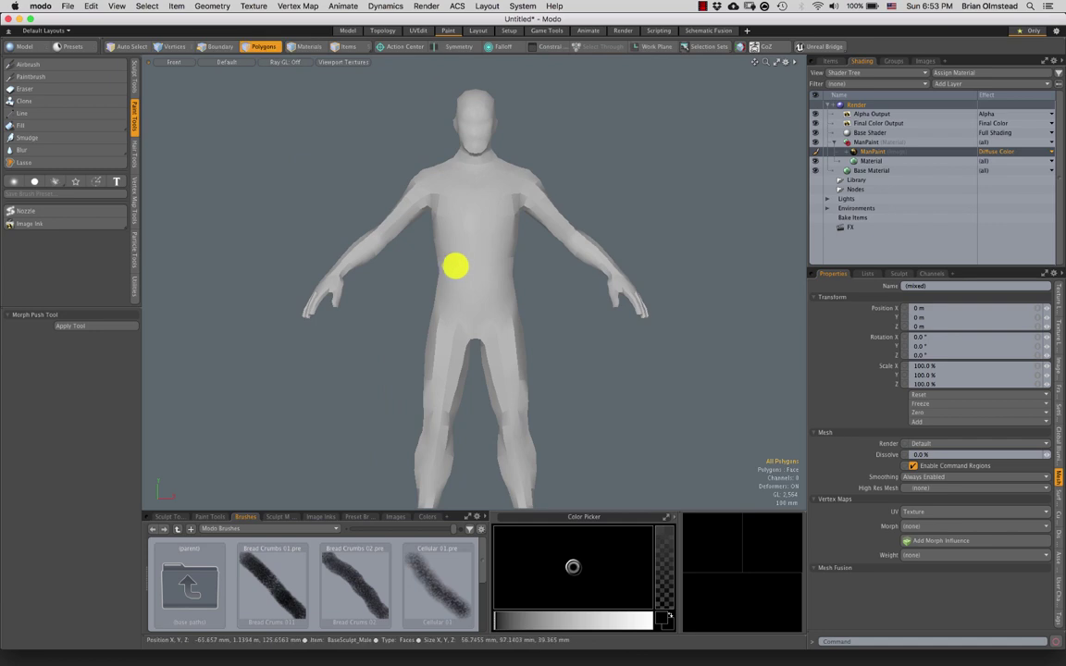
pyautogui.hotkey('ctrl', 'space')
pyautogui.click(498, 240)
pyautogui.moveTo(498, 255)
pyautogui.keyDown('alt'); pyautogui.mouseDown()
pyautogui.moveTo(496, 292)
pyautogui.moveTo(487, 293)
pyautogui.moveTo(492, 267)
pyautogui.mouseUp(); pyautogui.keyUp('alt')
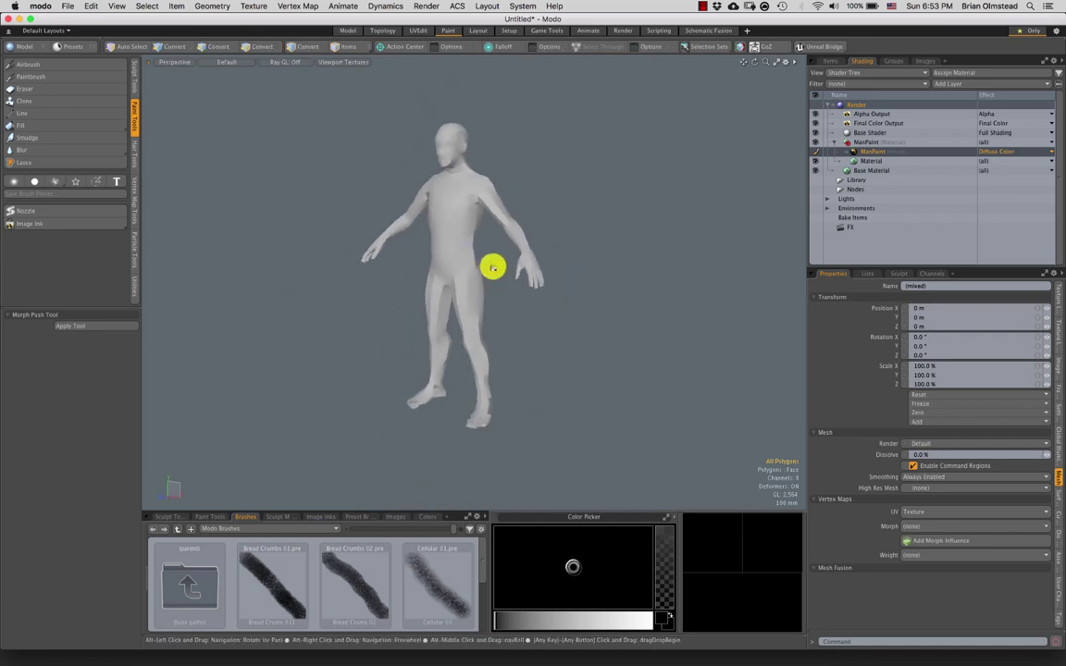
# Pick a light red foreground color for the Airbrush and paint a curved stroke down the figure's abdomen.
pyautogui.click(74, 64)
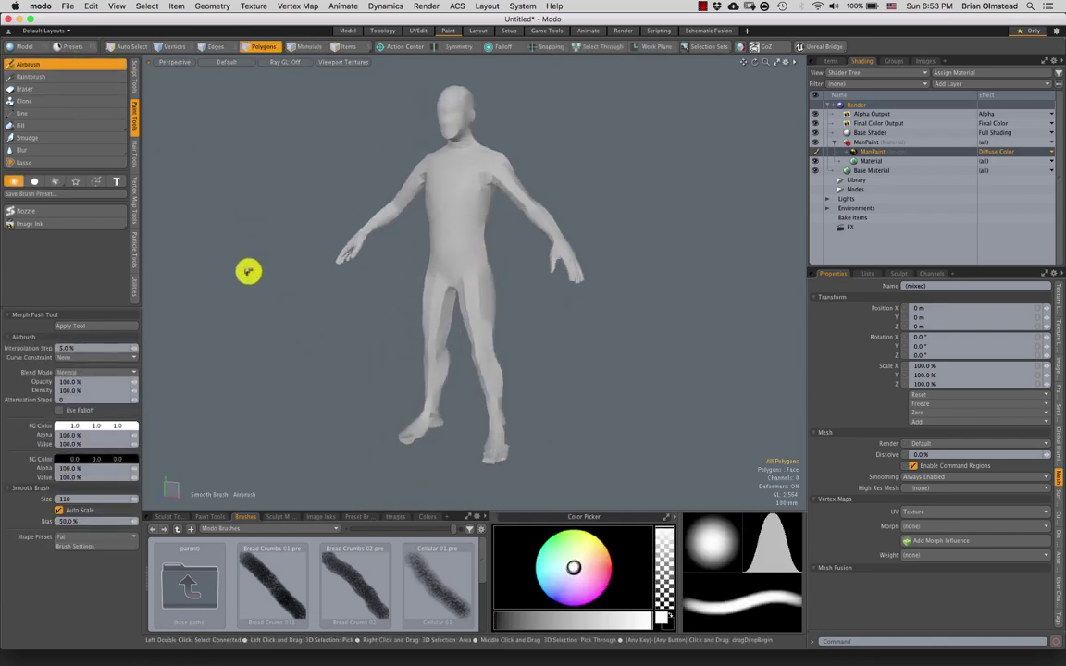
pyautogui.press('a')
pyautogui.moveTo(588, 563); pyautogui.dragTo(601, 553)
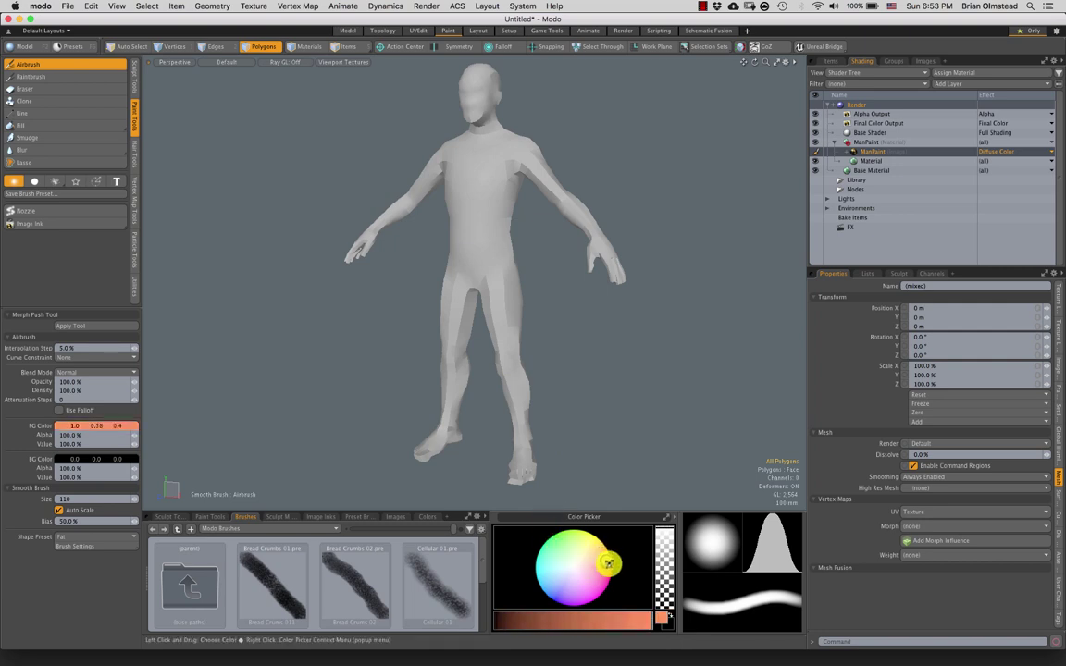
pyautogui.click(631, 626)
pyautogui.click(473, 240)
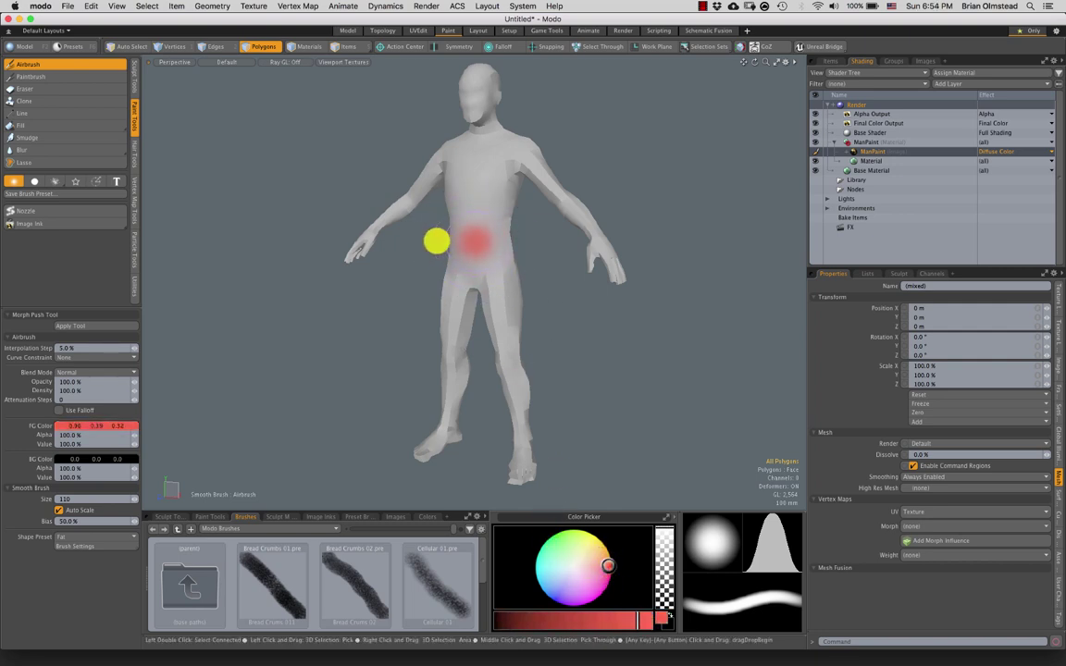
pyautogui.moveTo(484, 191); pyautogui.dragTo(453, 244)
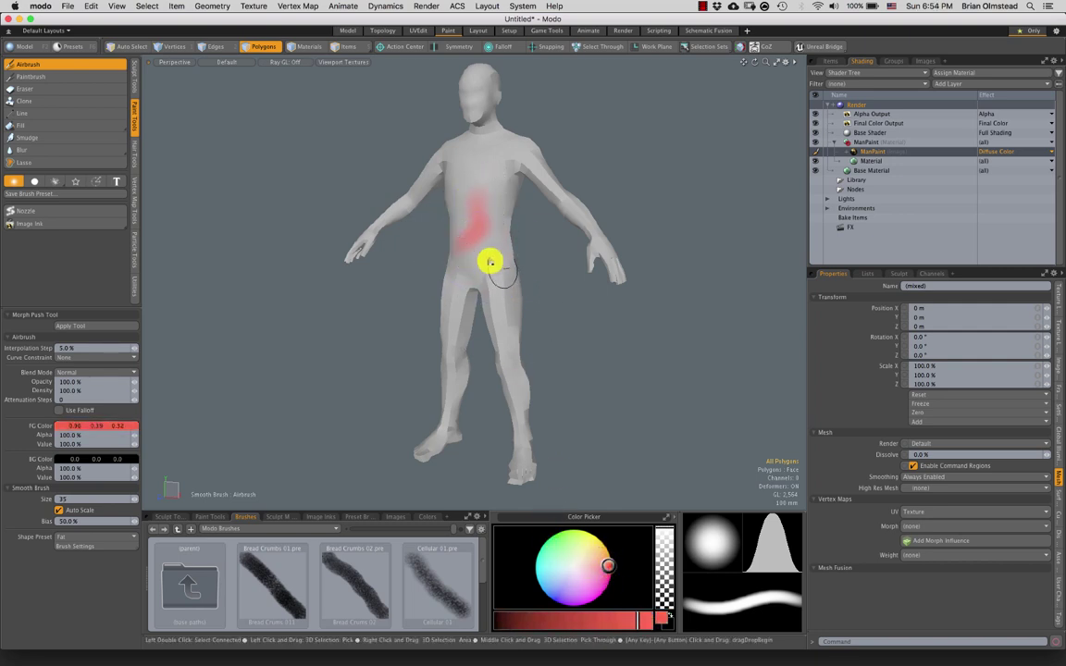
# Check ManPaint.png on the desktop for the painted stroke, then bring the application window back to full size.
pyautogui.scroll(4, 490, 262)
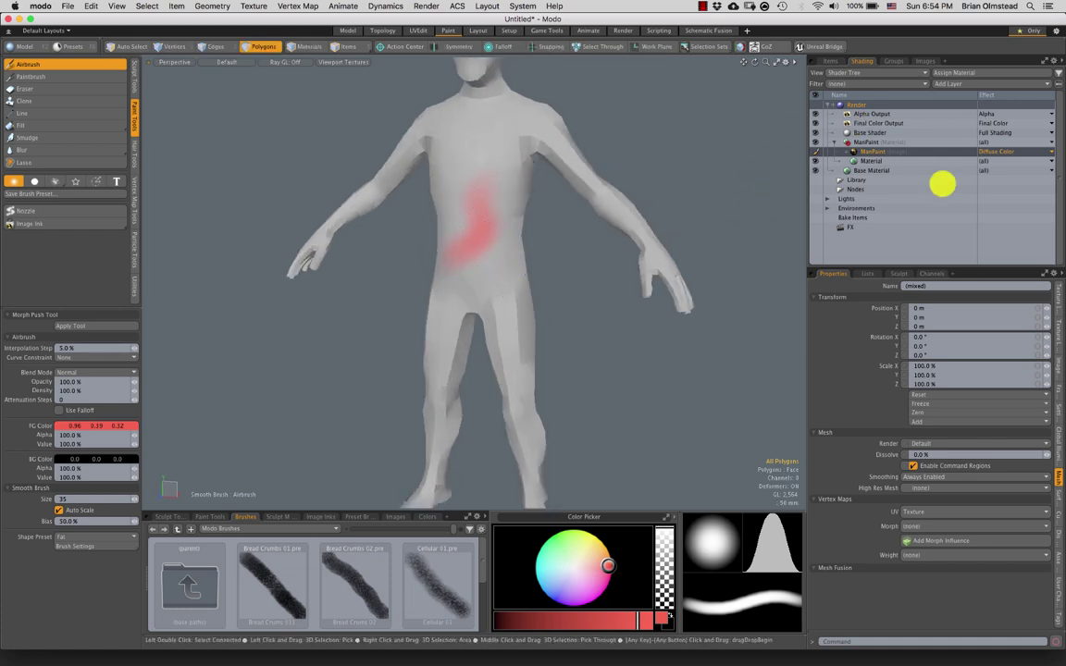
pyautogui.moveTo(918, 16); pyautogui.dragTo(743, 19)
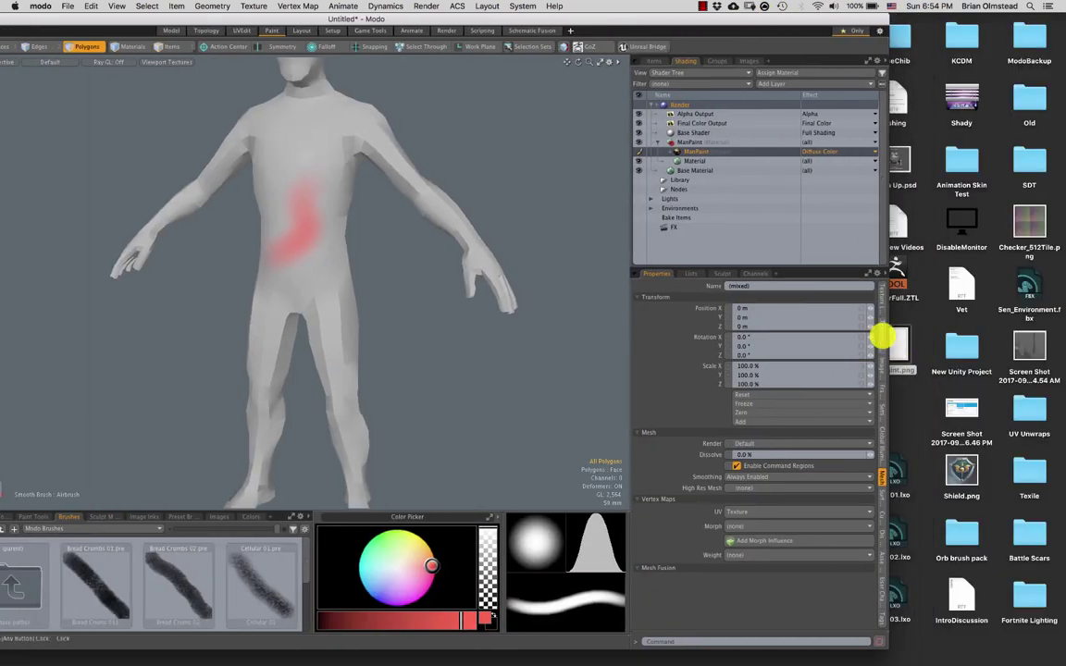
pyautogui.click(891, 357)
pyautogui.press('space')
pyautogui.press('space')
pyautogui.click(723, 19)
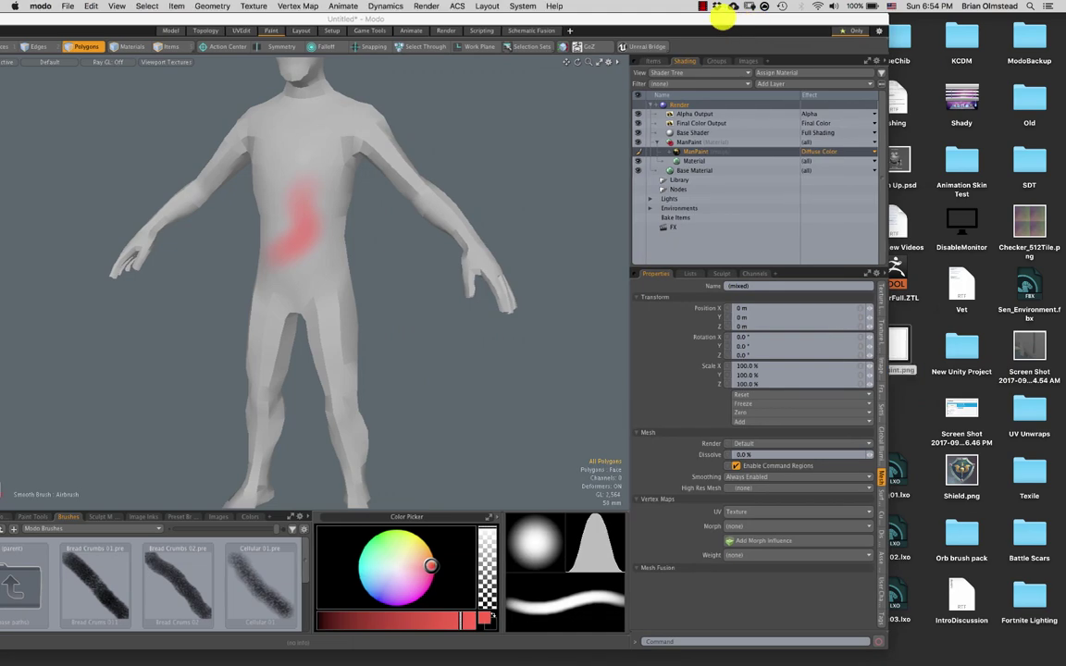
pyautogui.doubleClick(724, 17)
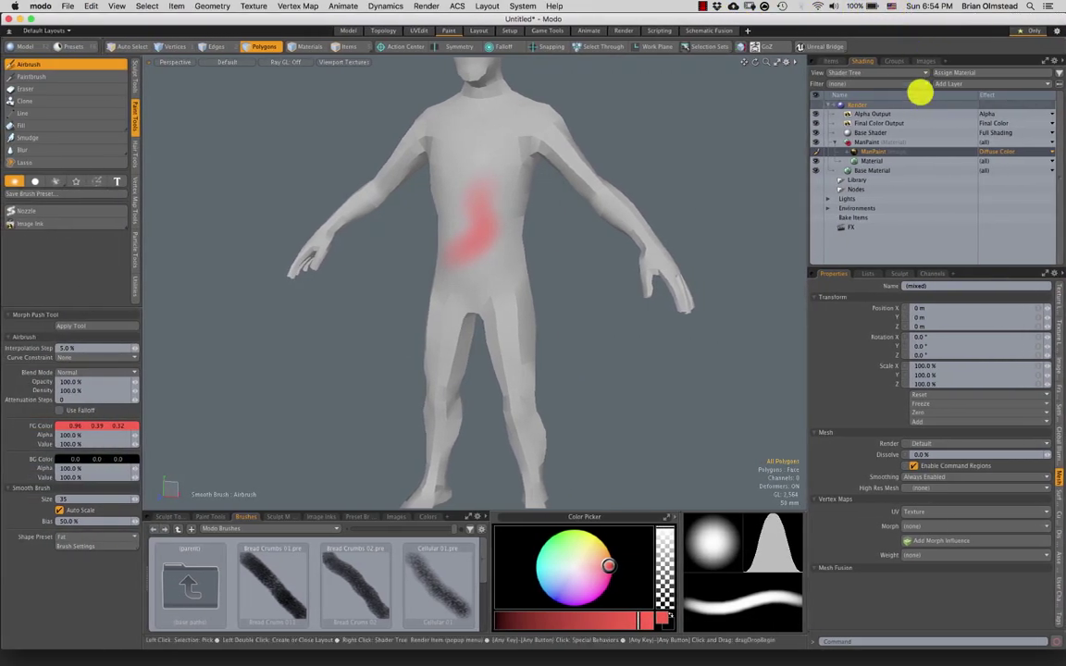
# Save the ManPaint clip from the image list.
pyautogui.click(924, 61)
pyautogui.rightClick(903, 102)
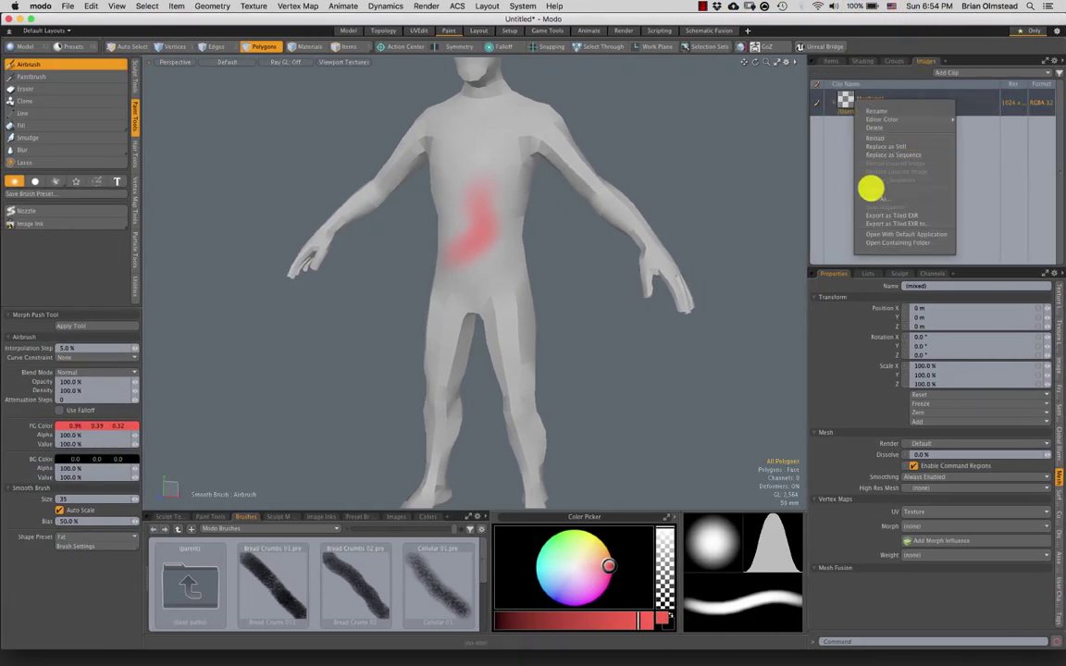
pyautogui.click(870, 189)
# Preview the saved ManPaint.png on the desktop and return the application window to full size.
pyautogui.moveTo(978, 22); pyautogui.dragTo(705, 28)
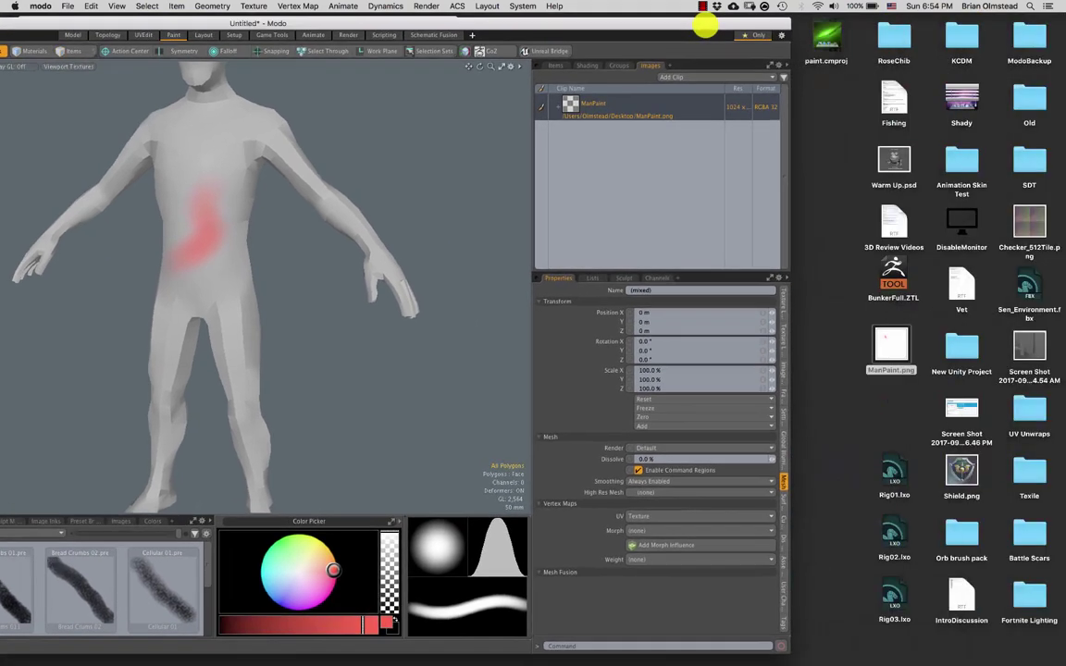
pyautogui.click(880, 342)
pyautogui.press('space')
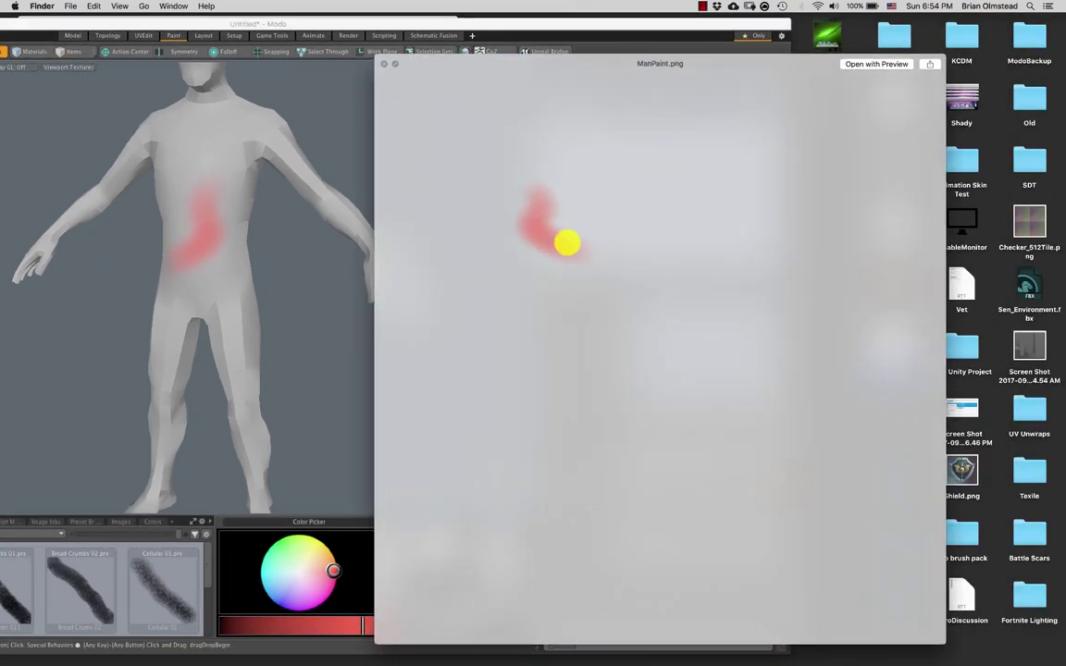
pyautogui.click(383, 64)
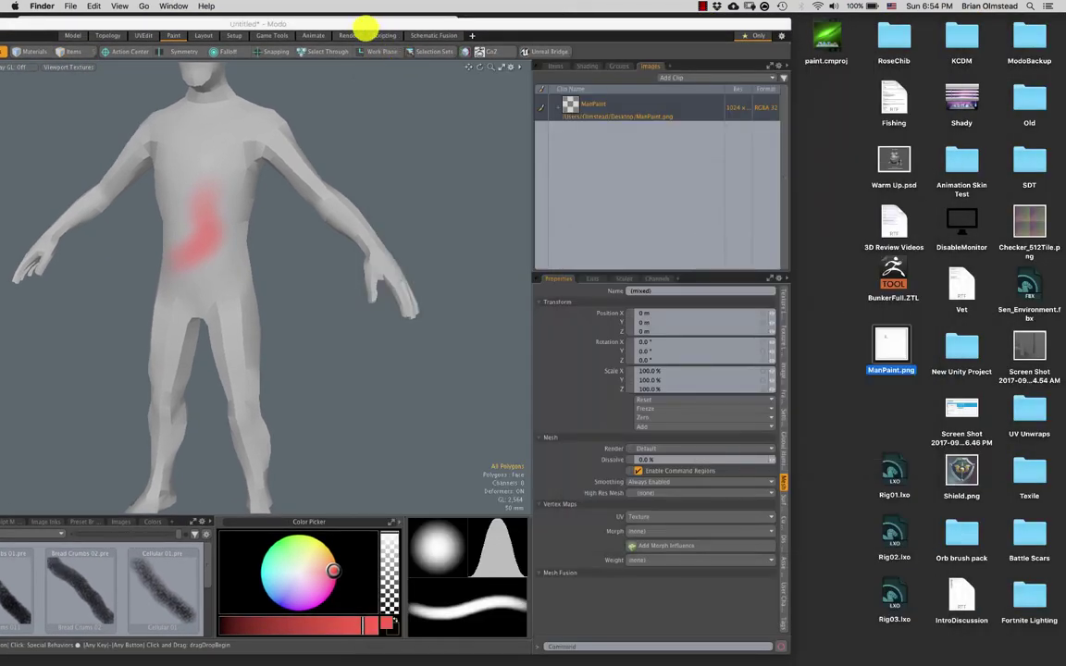
pyautogui.moveTo(367, 27); pyautogui.dragTo(642, 11)
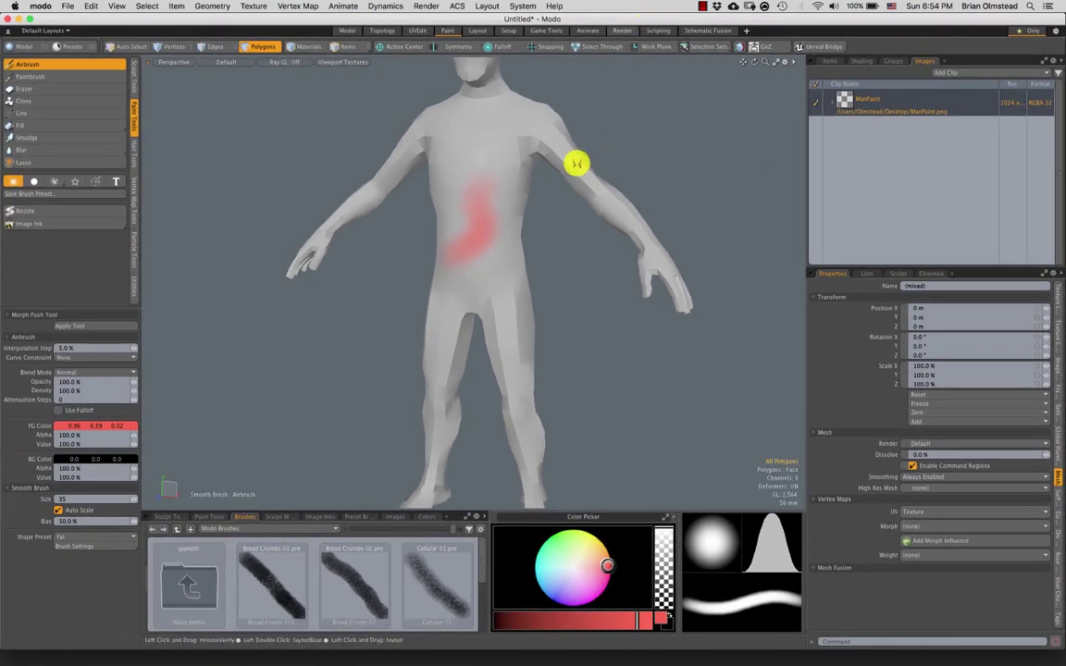
# Drop the Airbrush and lasso-select the polygons of the figure's left hand.
pyautogui.moveTo(542, 324)
pyautogui.keyDown('alt'); pyautogui.mouseDown()
pyautogui.moveTo(540, 290)
pyautogui.moveTo(553, 290)
pyautogui.moveTo(524, 313)
pyautogui.mouseUp(); pyautogui.keyUp('alt')
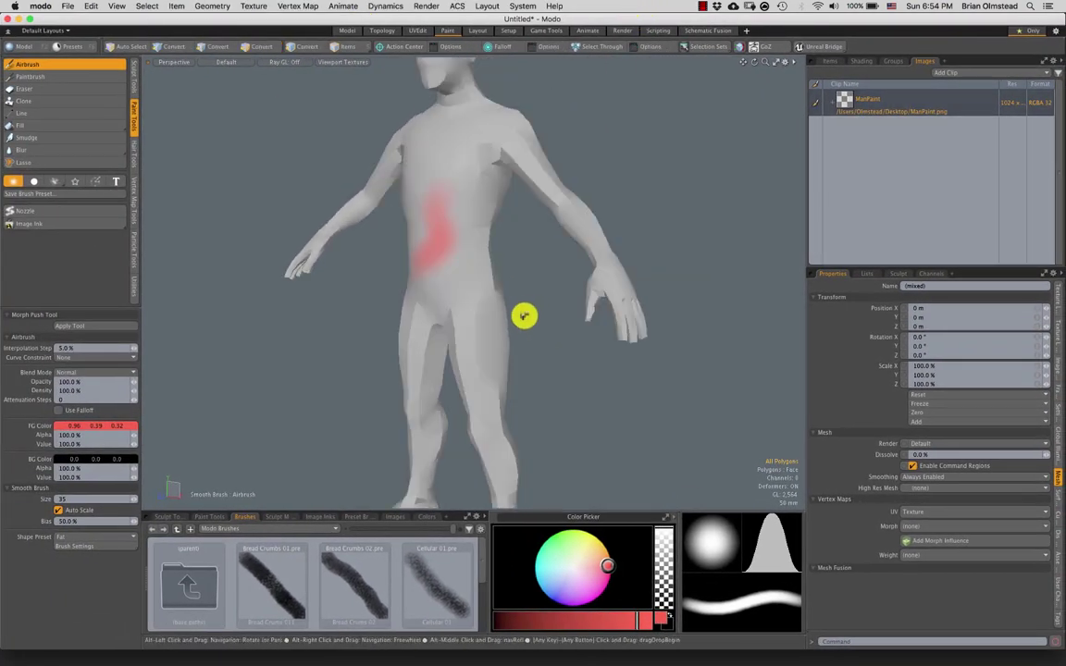
pyautogui.scroll(-5, 518, 302)
pyautogui.scroll(3, 518, 296)
pyautogui.keyDown('alt'); pyautogui.moveTo(511, 258); pyautogui.dragTo(517, 217); pyautogui.keyUp('alt')
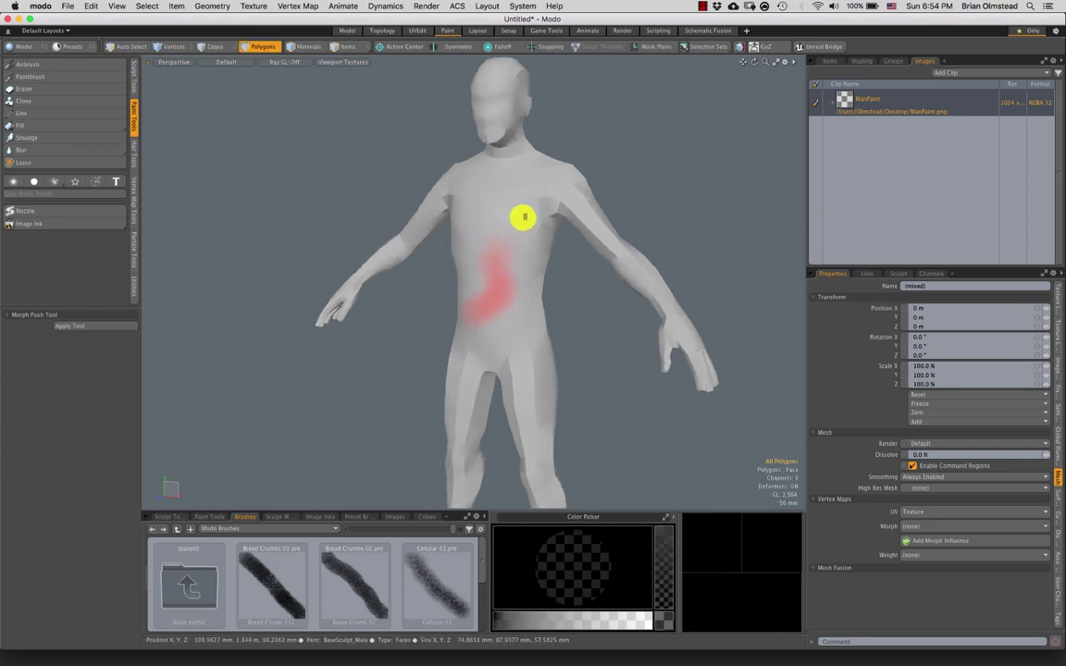
pyautogui.keyDown('alt'); pyautogui.moveTo(552, 285); pyautogui.dragTo(521, 300); pyautogui.keyUp('alt')
pyautogui.keyDown('alt'); pyautogui.moveTo(604, 312); pyautogui.dragTo(677, 243); pyautogui.keyUp('alt')
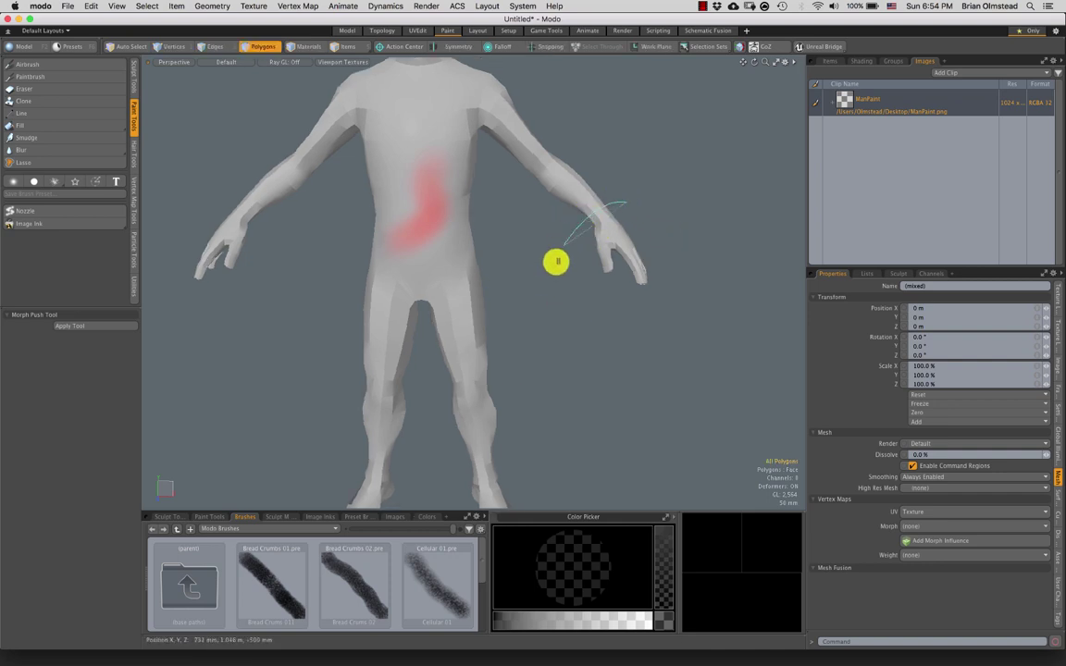
pyautogui.moveTo(724, 246); pyautogui.dragTo(710, 234, button='right')
pyautogui.hotkey('shift', 'a')
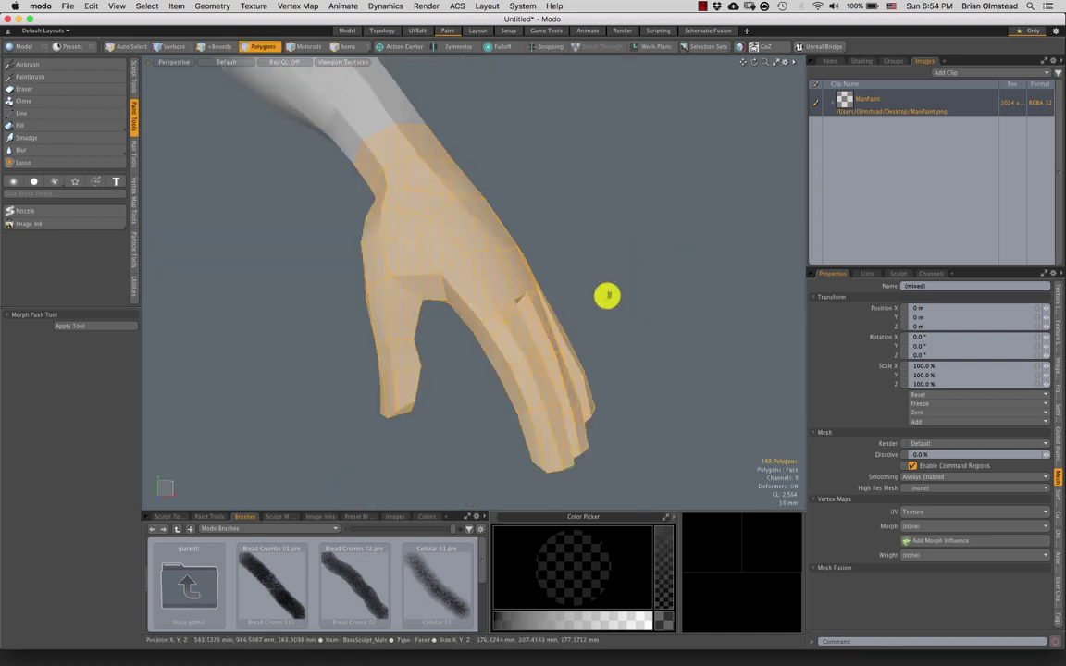
# Turn on X symmetry and lasso-select the hand again so both hands are selected.
pyautogui.moveTo(597, 314)
pyautogui.keyDown('alt'); pyautogui.mouseDown()
pyautogui.moveTo(543, 329)
pyautogui.moveTo(567, 136)
pyautogui.mouseUp(); pyautogui.keyUp('alt')
pyautogui.click(500, 47)
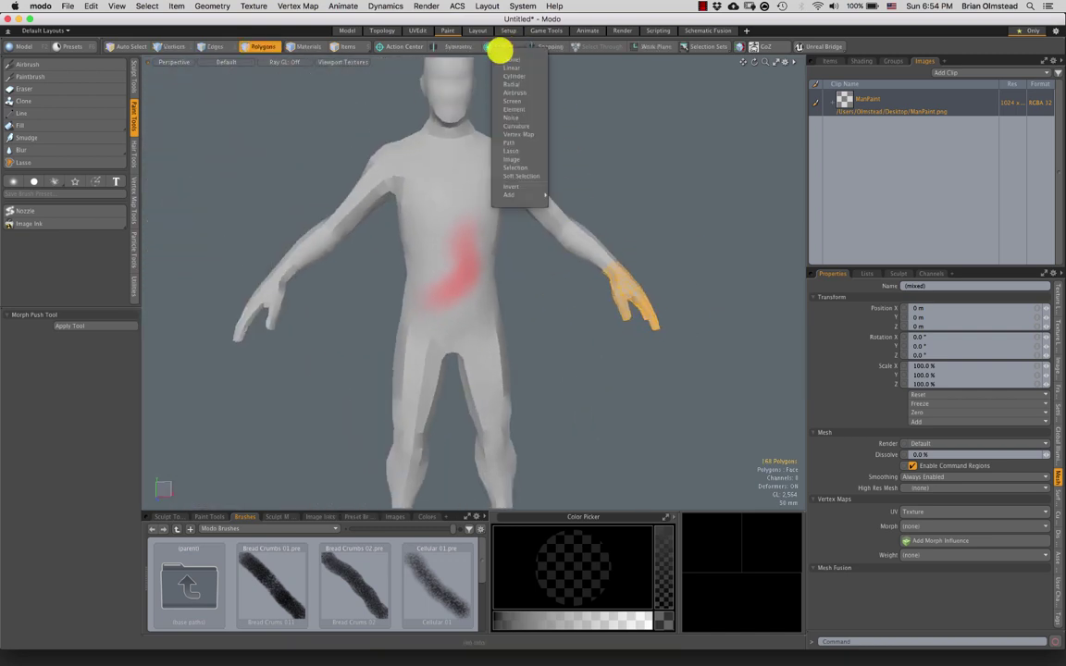
pyautogui.click(564, 87)
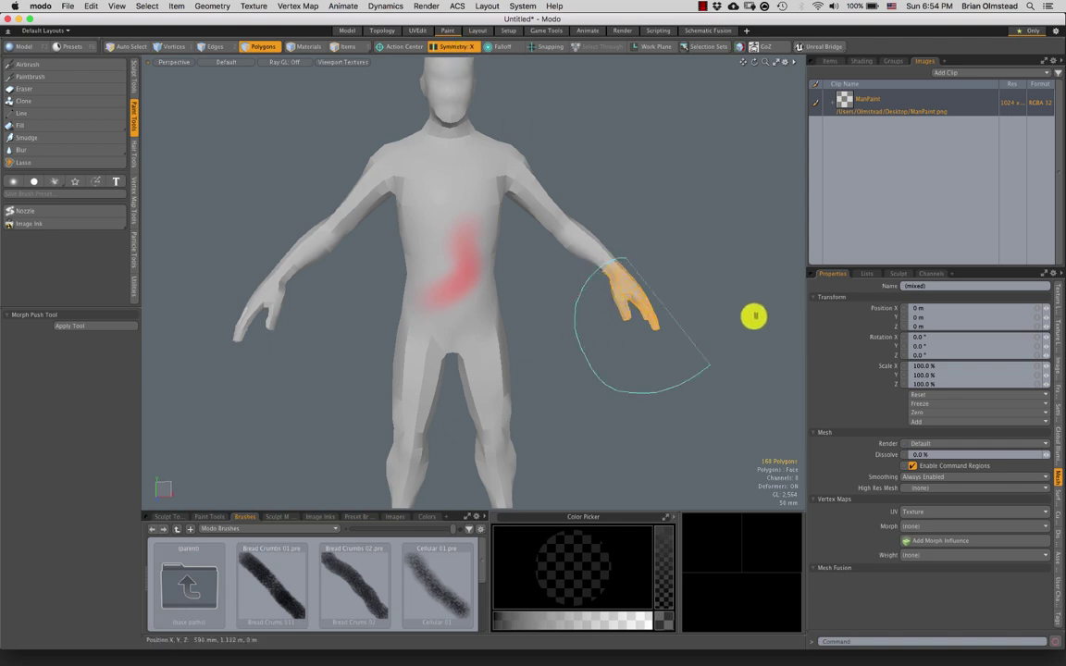
pyautogui.moveTo(754, 316); pyautogui.dragTo(734, 284, button='right')
pyautogui.keyDown('alt'); pyautogui.moveTo(573, 338); pyautogui.dragTo(535, 331); pyautogui.keyUp('alt')
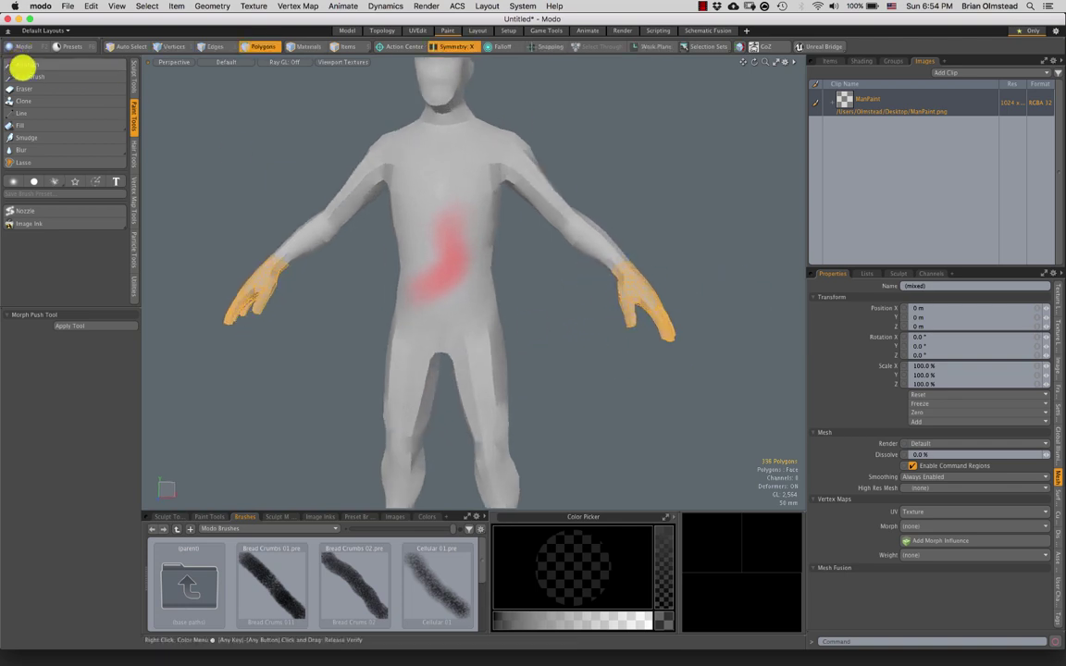
# Try airbrushing red over the selected hand polygons, then undo the strokes.
pyautogui.click(23, 67)
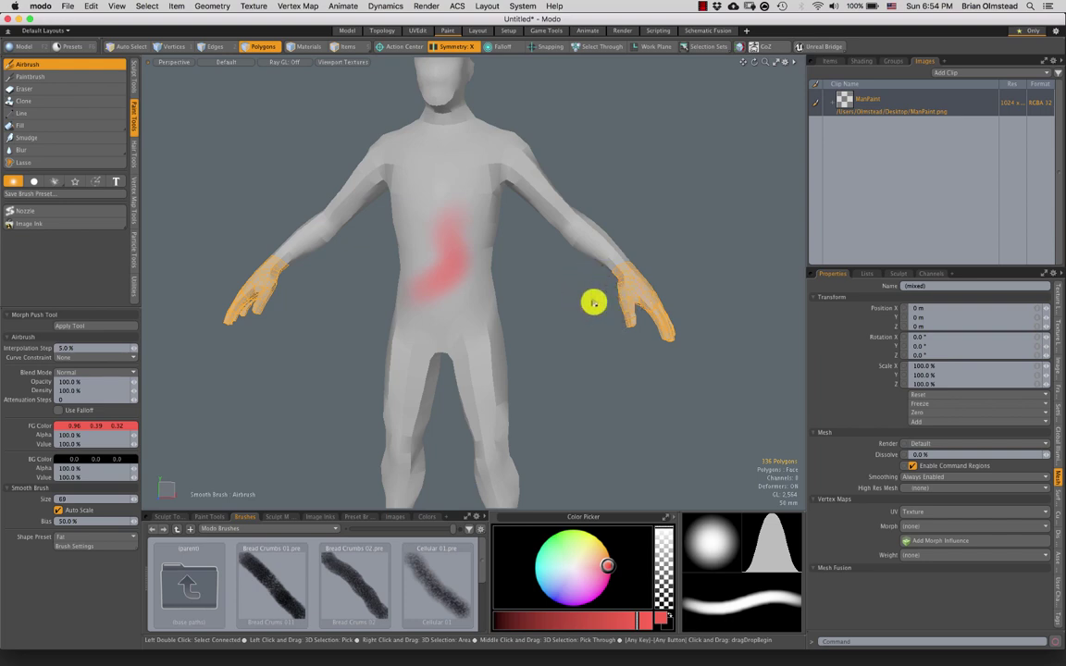
pyautogui.moveTo(575, 324)
pyautogui.keyDown('alt'); pyautogui.mouseDown()
pyautogui.moveTo(609, 321)
pyautogui.moveTo(633, 350)
pyautogui.moveTo(623, 300)
pyautogui.moveTo(649, 383)
pyautogui.moveTo(641, 346)
pyautogui.moveTo(504, 359)
pyautogui.moveTo(416, 235)
pyautogui.moveTo(364, 207)
pyautogui.moveTo(364, 195)
pyautogui.moveTo(352, 245)
pyautogui.moveTo(416, 242)
pyautogui.moveTo(344, 243)
pyautogui.moveTo(403, 243)
pyautogui.mouseUp(); pyautogui.keyUp('alt')
pyautogui.moveTo(370, 231); pyautogui.dragTo(407, 248)
pyautogui.moveTo(461, 279)
pyautogui.keyDown('ctrl'); pyautogui.keyDown('alt'); pyautogui.mouseDown()
pyautogui.moveTo(499, 277)
pyautogui.moveTo(428, 275)
pyautogui.mouseUp(); pyautogui.keyUp('alt'); pyautogui.keyUp('ctrl')
pyautogui.press('space')
pyautogui.click(481, 277)
pyautogui.moveTo(427, 275)
pyautogui.keyDown('alt'); pyautogui.keyDown('shift'); pyautogui.mouseDown()
pyautogui.moveTo(491, 267)
pyautogui.moveTo(428, 271)
pyautogui.moveTo(358, 342)
pyautogui.moveTo(481, 322)
pyautogui.moveTo(376, 350)
pyautogui.moveTo(488, 254)
pyautogui.moveTo(580, 257)
pyautogui.moveTo(520, 261)
pyautogui.moveTo(267, 179)
pyautogui.mouseUp(); pyautogui.keyUp('shift'); pyautogui.keyUp('alt')
pyautogui.press('super+z')
pyautogui.press('super+z')
pyautogui.press('super+z')
# Try filling the selected hand with light red, inspect the fill on the UV map, and undo it.
pyautogui.click(24, 124)
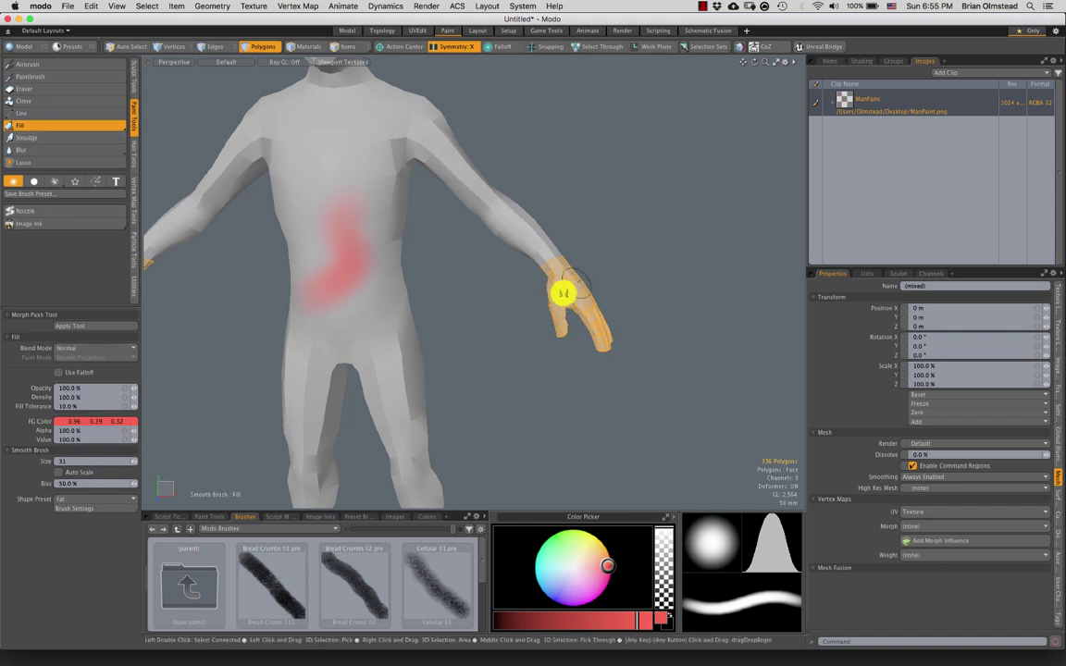
pyautogui.click(567, 289)
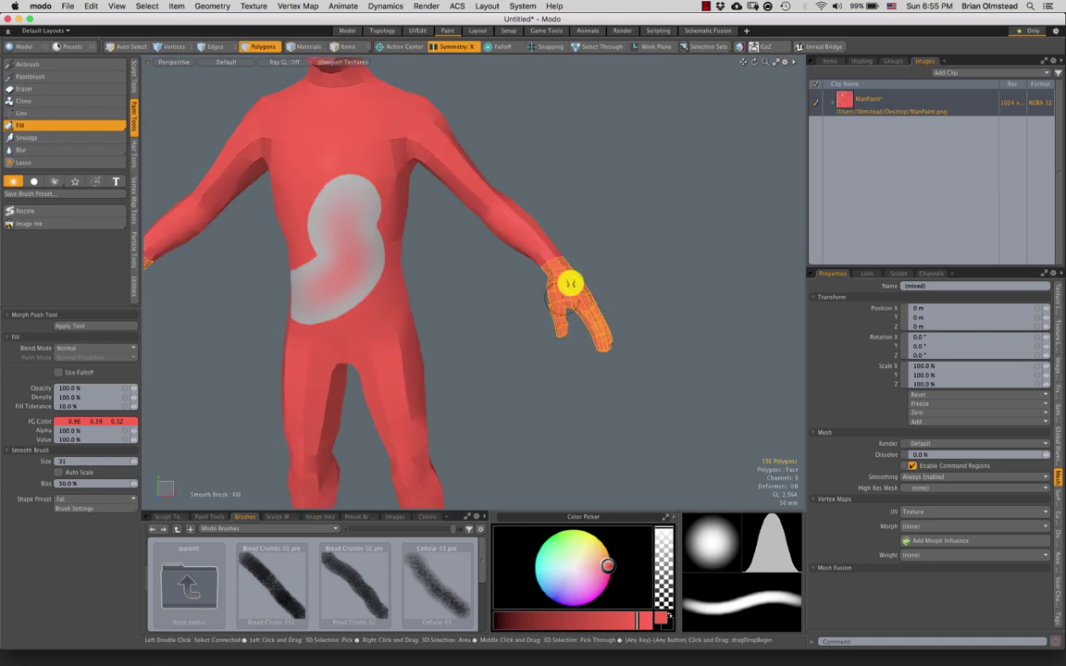
pyautogui.press('F3')
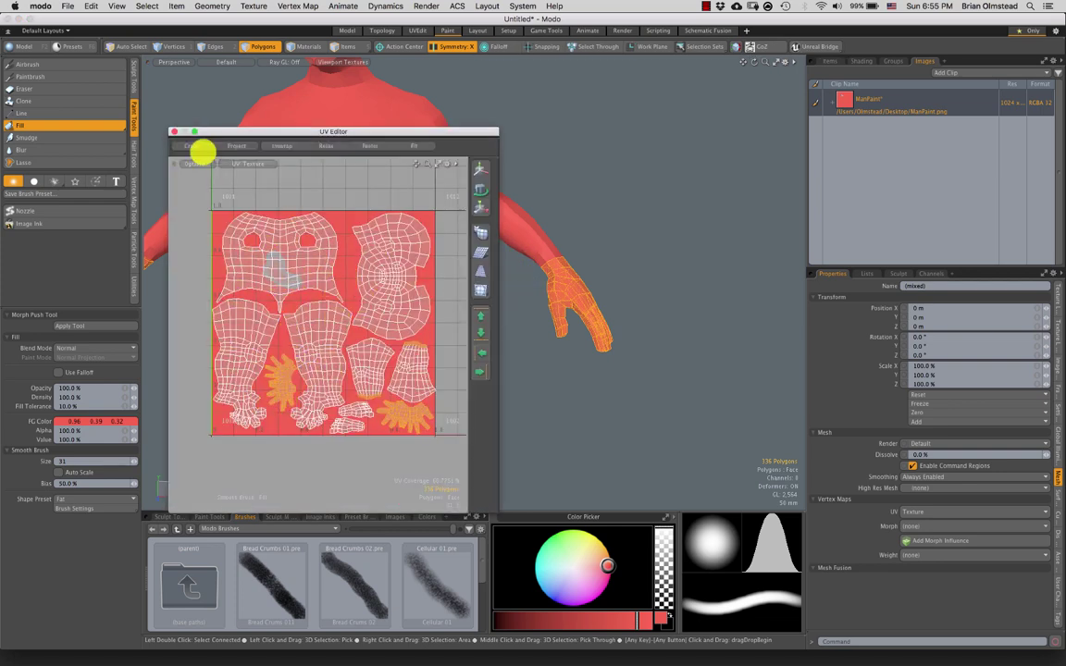
pyautogui.click(174, 132)
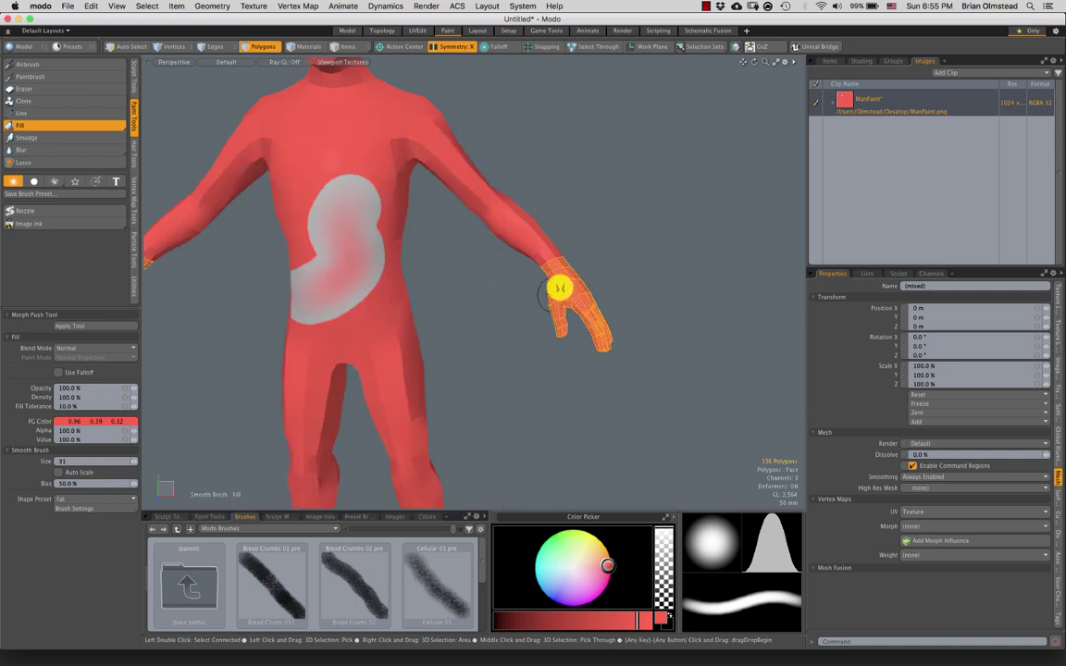
pyautogui.hotkey('ctrl', 'z')
pyautogui.click(30, 67)
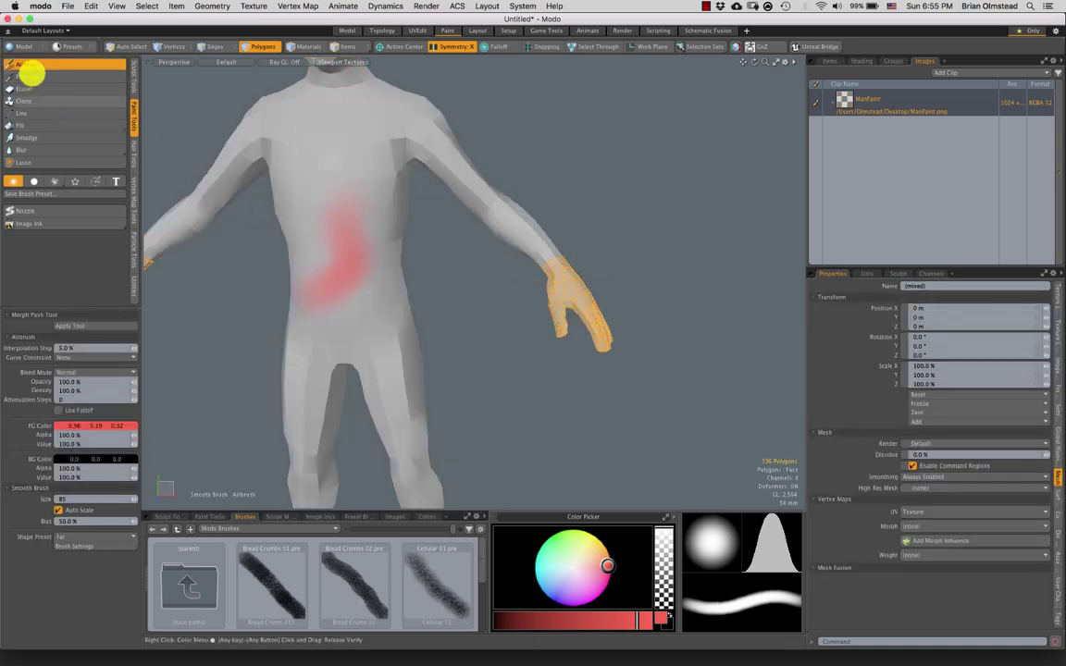
# Paint the selected hand polygons solid red with the Paintbrush at size 115 and check the hands from several sides.
pyautogui.keyDown('alt'); pyautogui.keyDown('shift'); pyautogui.moveTo(540, 306); pyautogui.dragTo(507, 276); pyautogui.keyUp('shift'); pyautogui.keyUp('alt')
pyautogui.moveTo(519, 273); pyautogui.dragTo(535, 273, button='right')
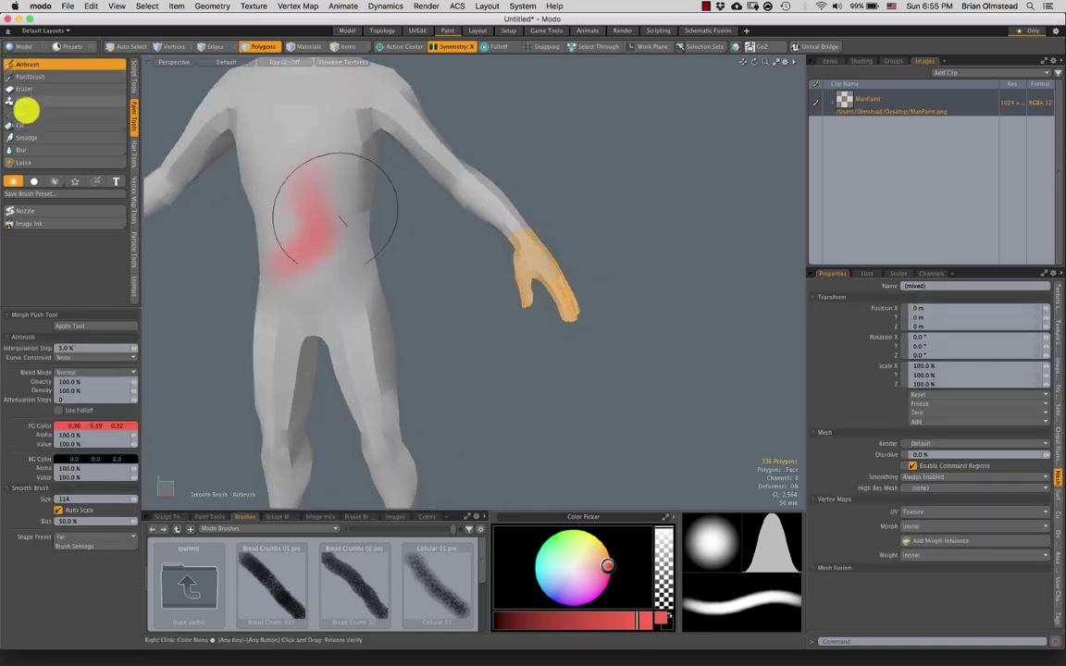
pyautogui.click(32, 77)
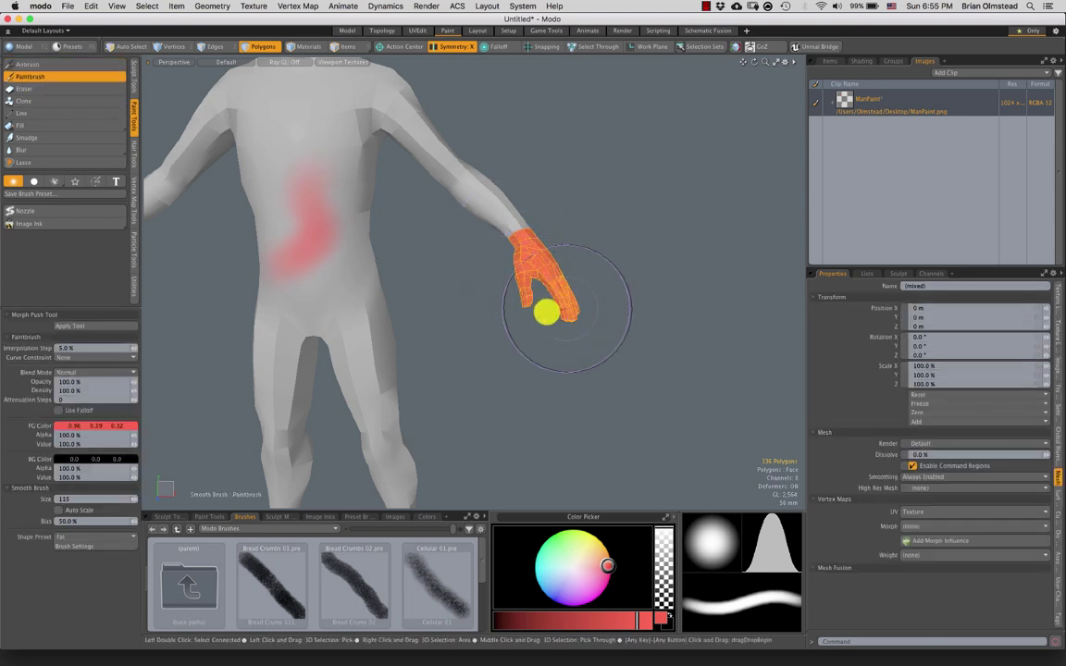
pyautogui.moveTo(546, 314)
pyautogui.keyDown('alt'); pyautogui.mouseDown()
pyautogui.moveTo(471, 297)
pyautogui.moveTo(387, 257)
pyautogui.moveTo(438, 285)
pyautogui.moveTo(445, 266)
pyautogui.mouseUp(); pyautogui.keyUp('alt')
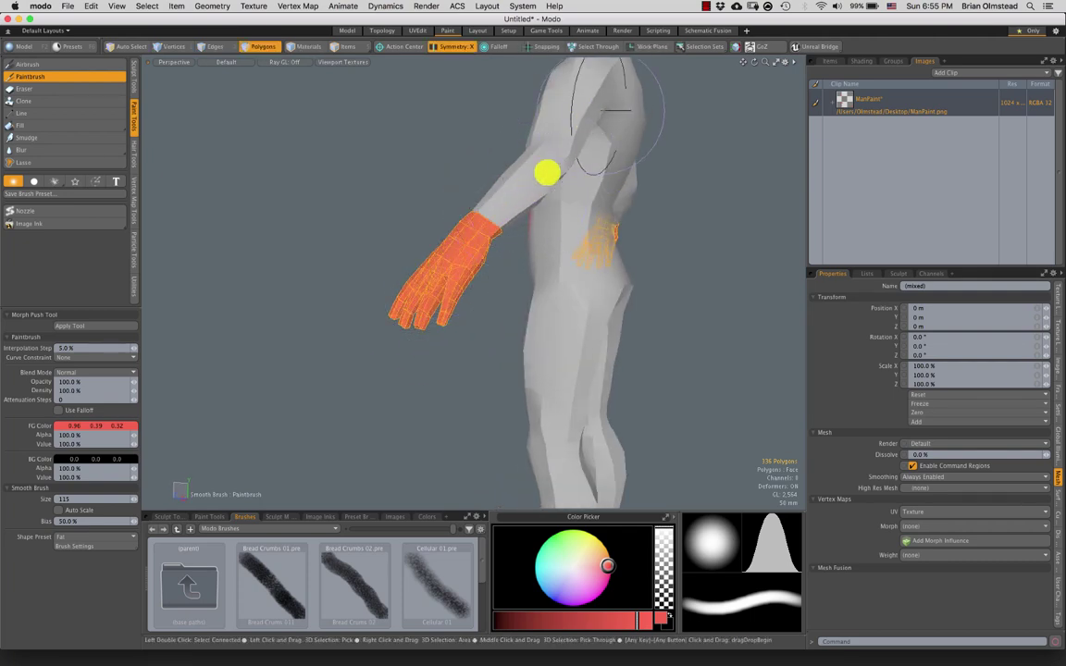
pyautogui.moveTo(469, 281)
pyautogui.keyDown('alt'); pyautogui.mouseDown()
pyautogui.moveTo(373, 276)
pyautogui.moveTo(441, 267)
pyautogui.moveTo(494, 330)
pyautogui.moveTo(483, 323)
pyautogui.moveTo(446, 349)
pyautogui.moveTo(441, 302)
pyautogui.moveTo(509, 297)
pyautogui.moveTo(485, 280)
pyautogui.moveTo(504, 311)
pyautogui.moveTo(445, 292)
pyautogui.moveTo(542, 266)
pyautogui.moveTo(497, 219)
pyautogui.moveTo(597, 236)
pyautogui.mouseUp(); pyautogui.keyUp('alt')
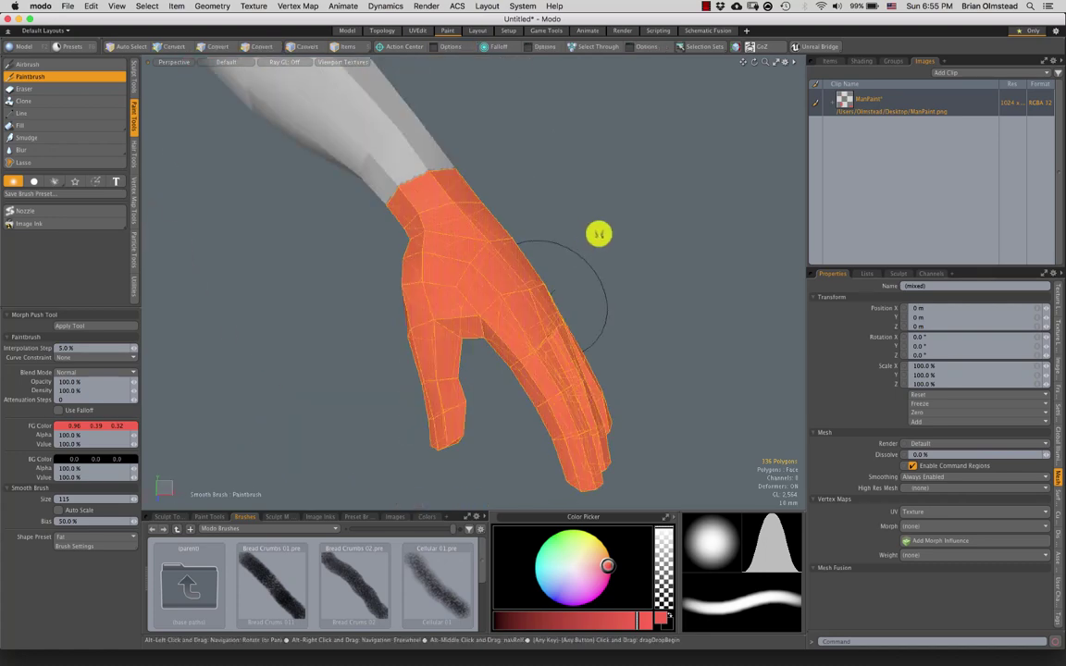
# Clear the hand selection and lasso-select the hair-area polygons of the head, down to the nape, from the Right view.
pyautogui.press('q')
pyautogui.click(596, 236)
pyautogui.moveTo(504, 319)
pyautogui.keyDown('alt'); pyautogui.mouseDown()
pyautogui.moveTo(495, 286)
pyautogui.moveTo(645, 202)
pyautogui.moveTo(499, 288)
pyautogui.moveTo(439, 309)
pyautogui.moveTo(509, 278)
pyautogui.moveTo(480, 297)
pyautogui.moveTo(483, 208)
pyautogui.moveTo(513, 226)
pyautogui.moveTo(474, 312)
pyautogui.moveTo(441, 303)
pyautogui.moveTo(450, 258)
pyautogui.moveTo(395, 276)
pyautogui.mouseUp(); pyautogui.keyUp('alt')
pyautogui.hotkey('ctrl', 'space')
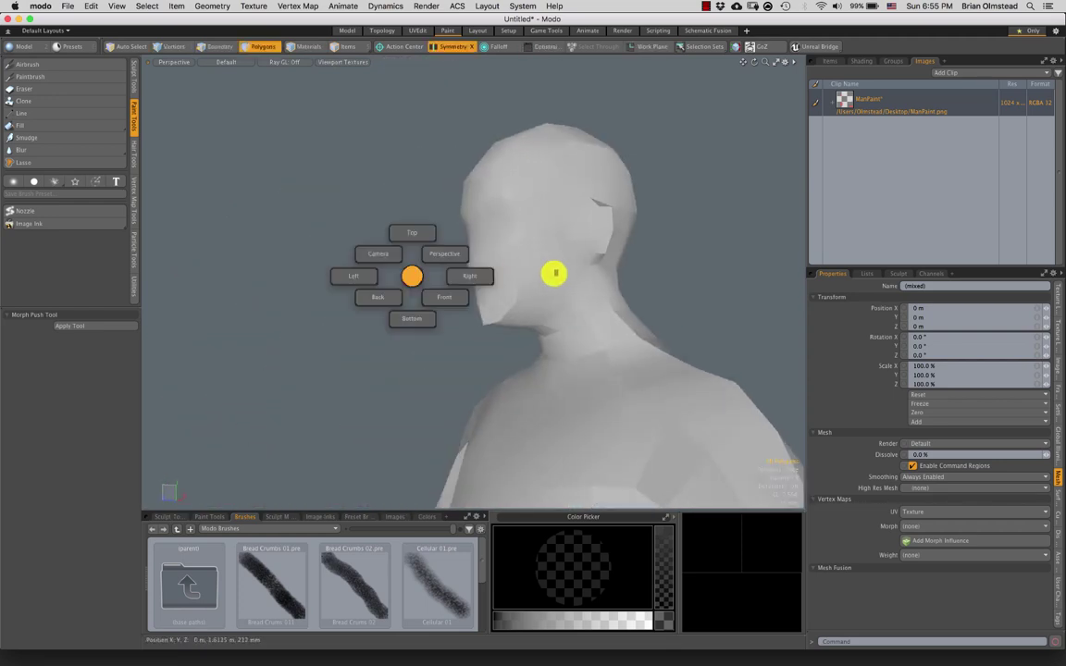
pyautogui.click(554, 274)
pyautogui.keyDown('alt'); pyautogui.keyDown('shift'); pyautogui.moveTo(524, 283); pyautogui.dragTo(381, 324); pyautogui.keyUp('shift'); pyautogui.keyUp('alt')
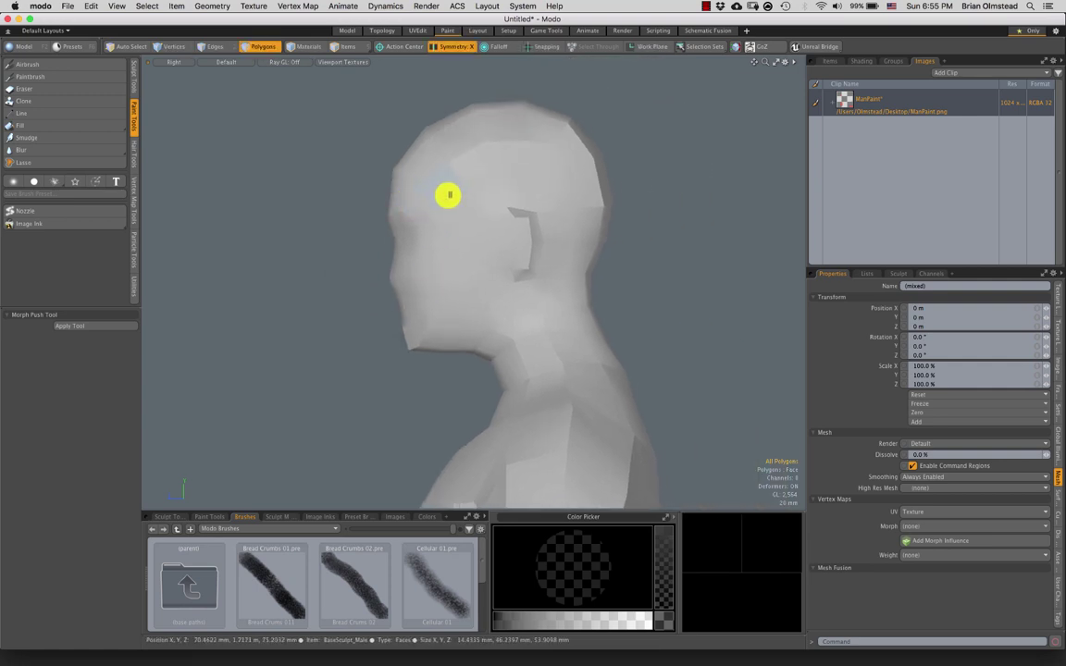
pyautogui.moveTo(584, 65); pyautogui.dragTo(695, 231, button='right')
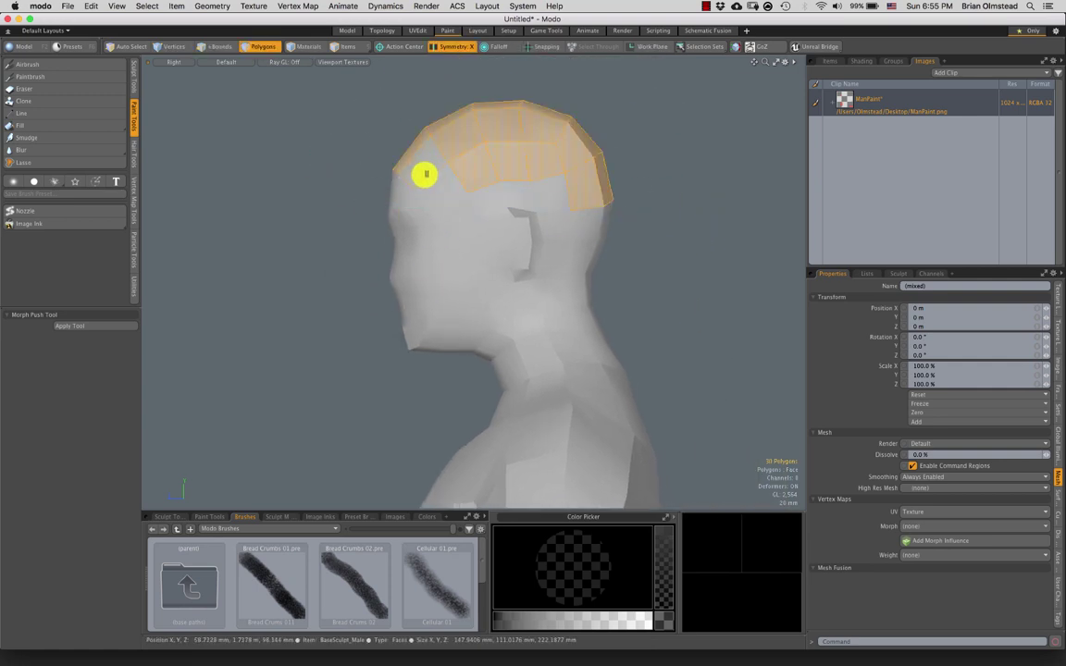
pyautogui.keyDown('alt'); pyautogui.moveTo(443, 201); pyautogui.dragTo(572, 227); pyautogui.keyUp('alt')
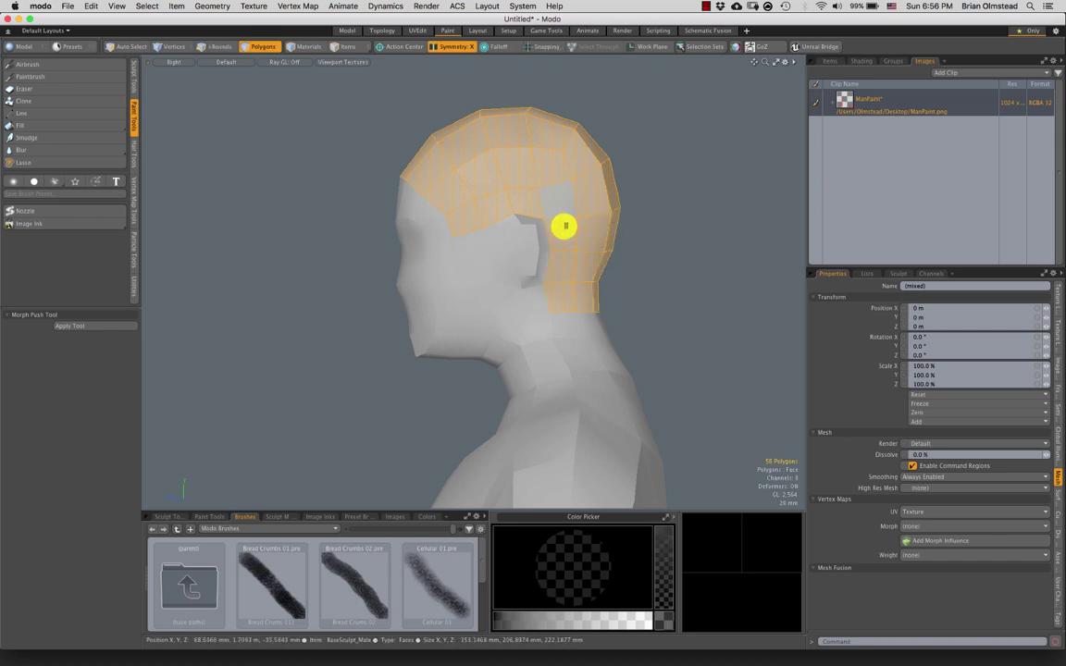
pyautogui.moveTo(621, 268)
pyautogui.keyDown('alt'); pyautogui.mouseDown()
pyautogui.moveTo(509, 291)
pyautogui.moveTo(429, 290)
pyautogui.moveTo(536, 299)
pyautogui.moveTo(441, 261)
pyautogui.moveTo(582, 280)
pyautogui.moveTo(545, 264)
pyautogui.moveTo(444, 277)
pyautogui.moveTo(262, 200)
pyautogui.mouseUp(); pyautogui.keyUp('alt')
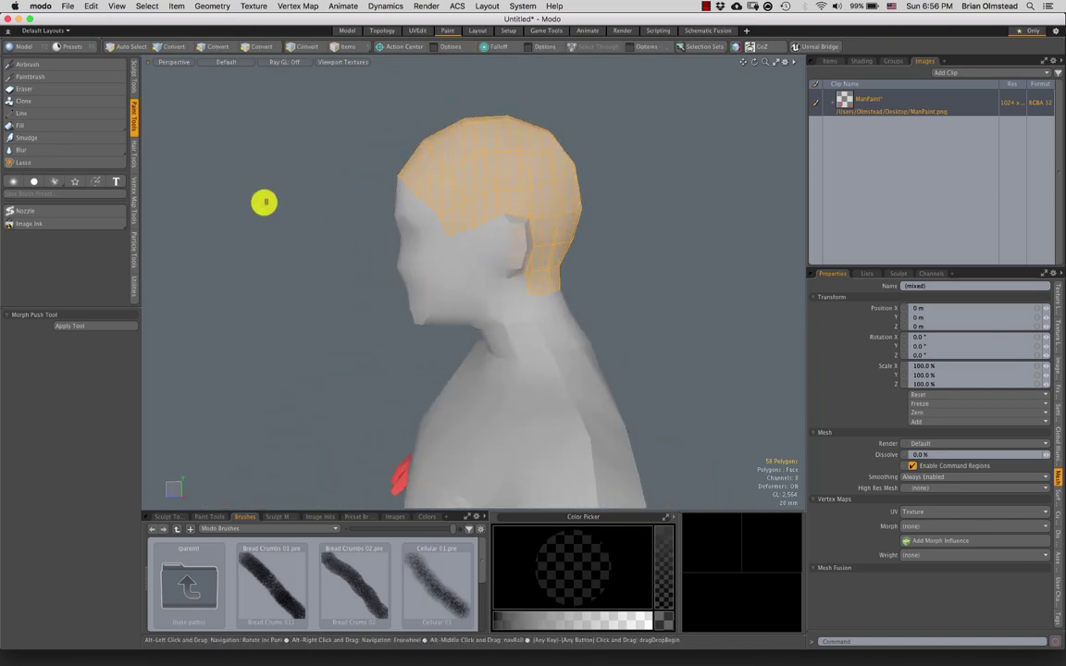
# Try a small red Paintbrush stroke at size 11 on the selected hair-area polygons, then undo it.
pyautogui.click(37, 76)
pyautogui.moveTo(357, 160)
pyautogui.keyDown('alt'); pyautogui.mouseDown()
pyautogui.moveTo(473, 230)
pyautogui.moveTo(497, 225)
pyautogui.mouseUp(); pyautogui.keyUp('alt')
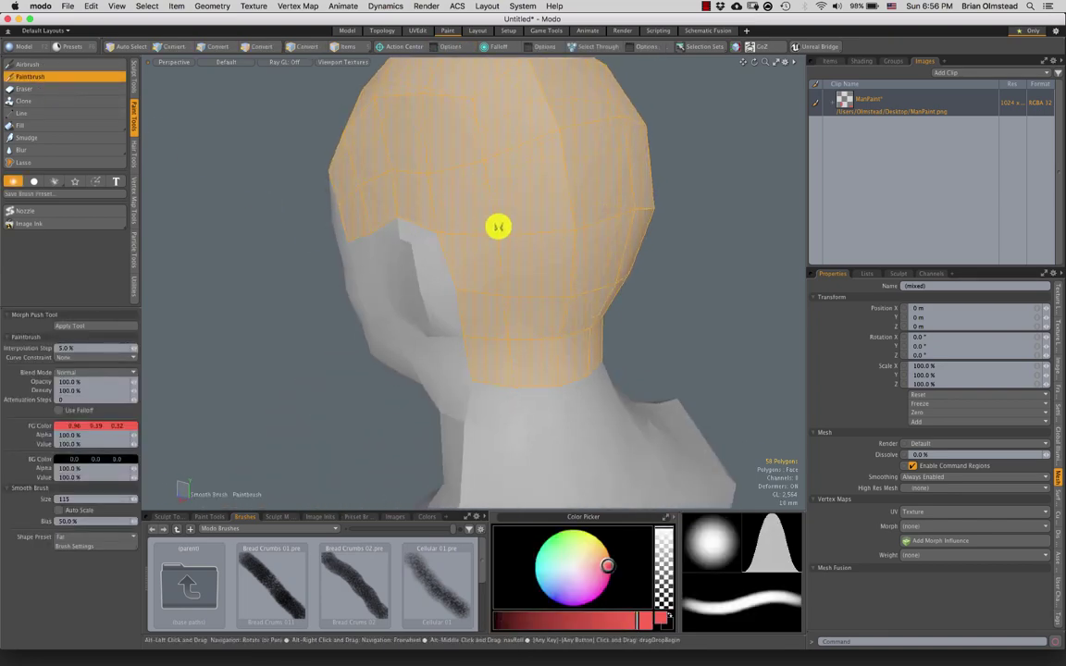
pyautogui.click(497, 225)
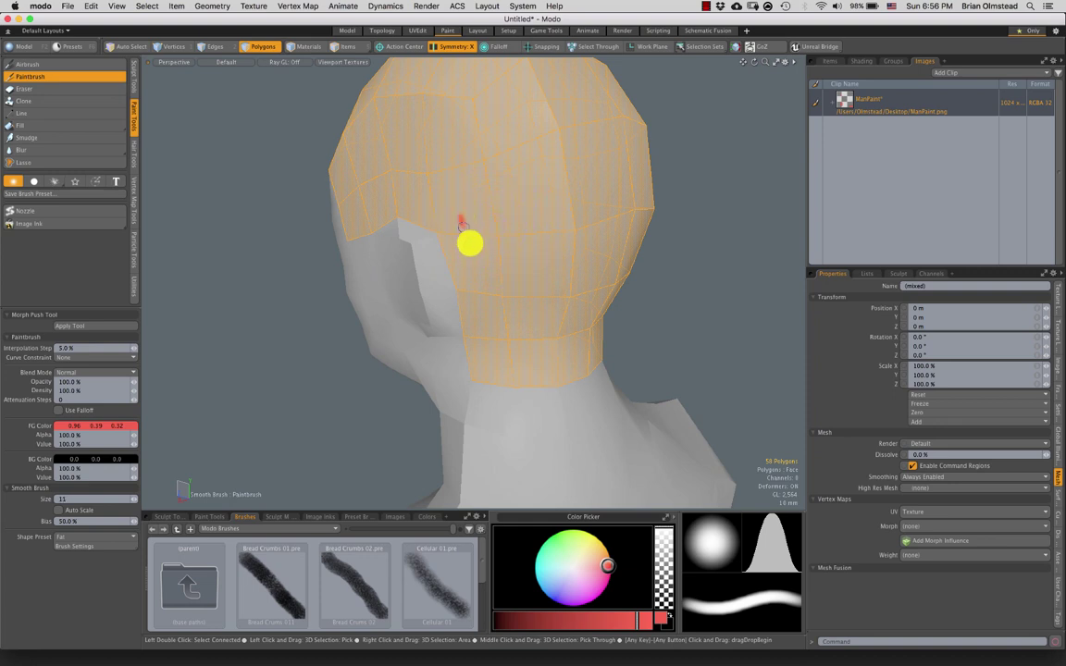
pyautogui.press('super+z')
pyautogui.keyDown('alt'); pyautogui.moveTo(500, 325); pyautogui.dragTo(507, 312); pyautogui.keyUp('alt')
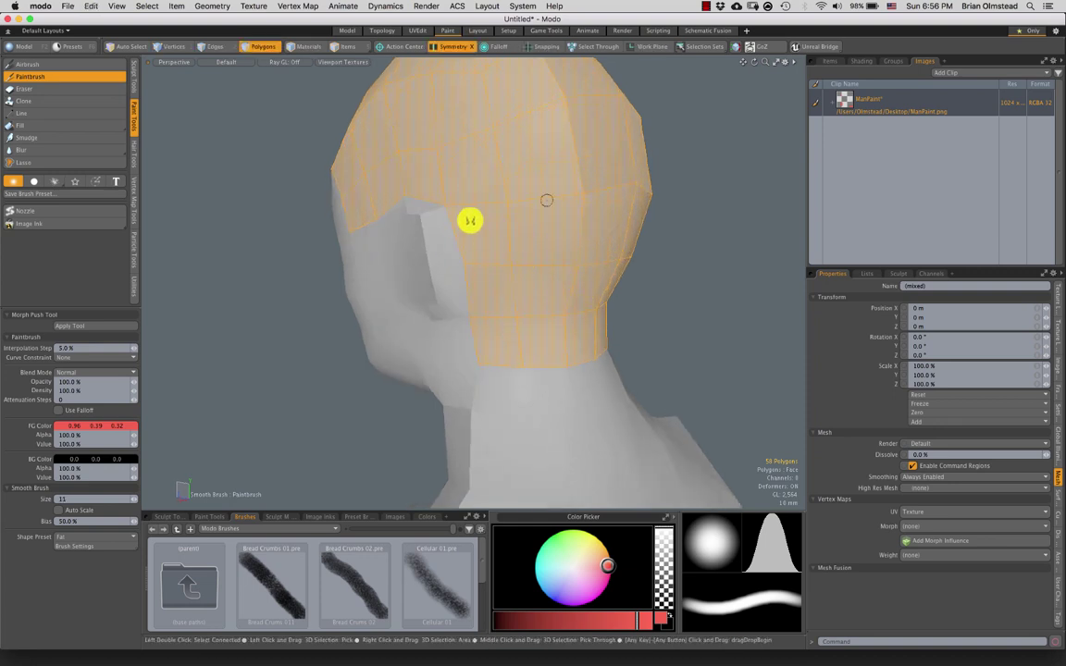
pyautogui.keyDown('alt'); pyautogui.moveTo(520, 260); pyautogui.dragTo(432, 182); pyautogui.keyUp('alt')
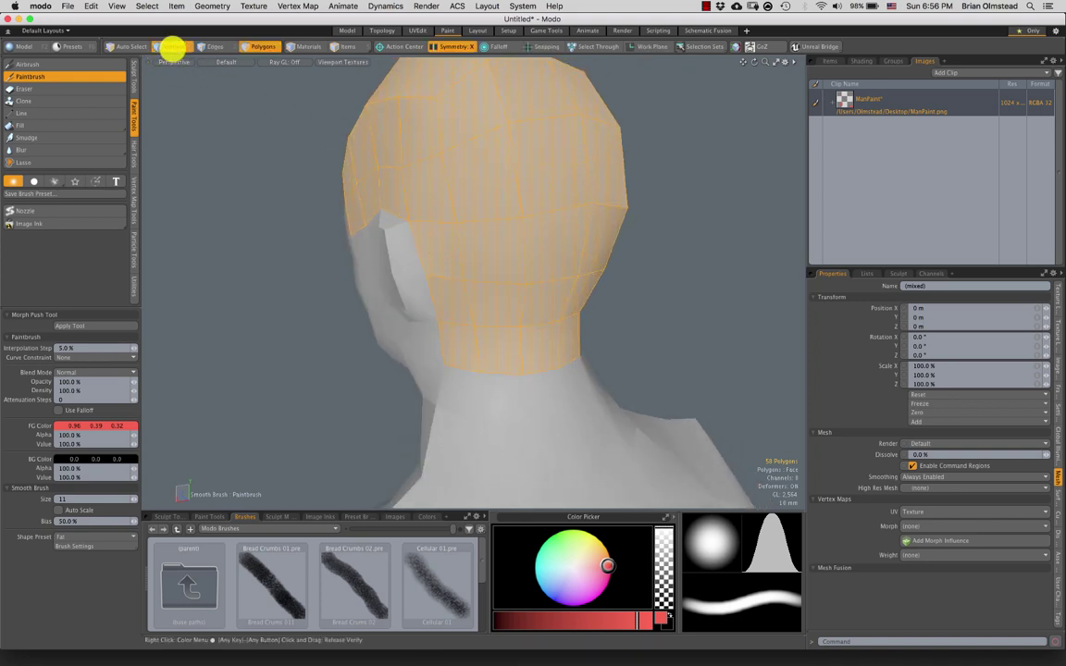
# Switch to vertex mode to hide the selection highlight and paint red strokes at size 53 across the back of the head, nape and above the ear.
pyautogui.click(172, 48)
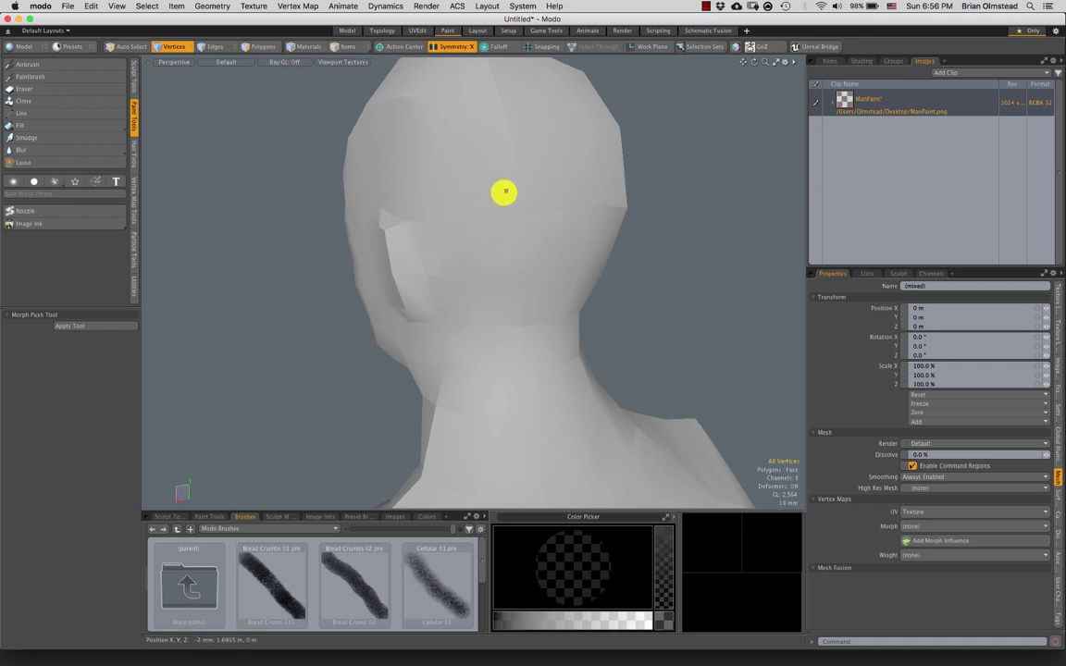
pyautogui.click(262, 46)
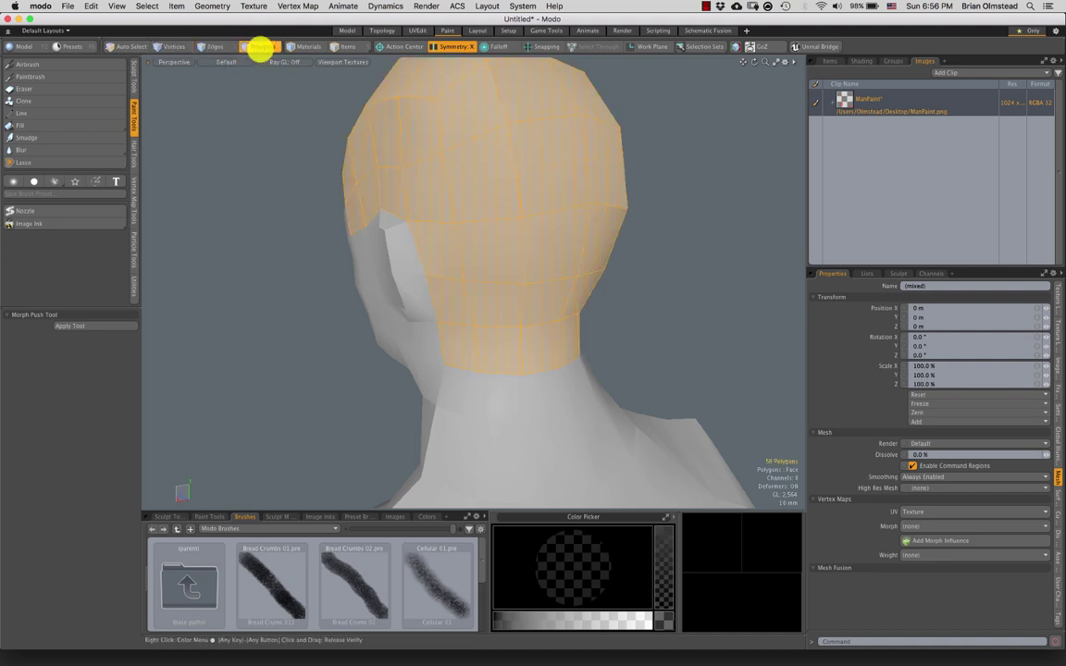
pyautogui.click(444, 32)
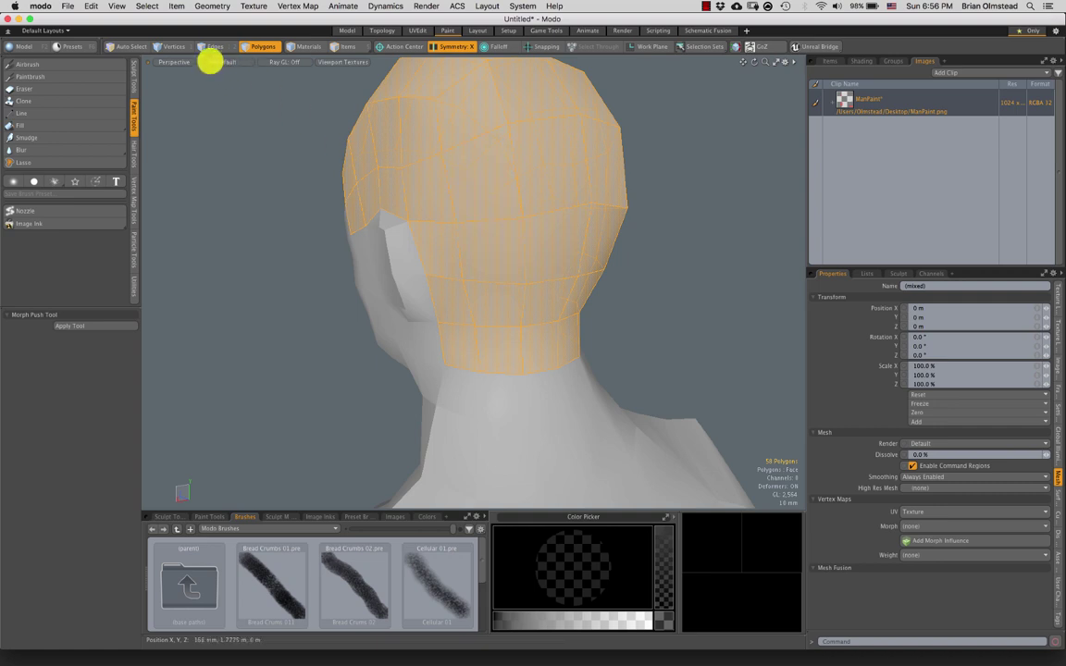
pyautogui.click(168, 46)
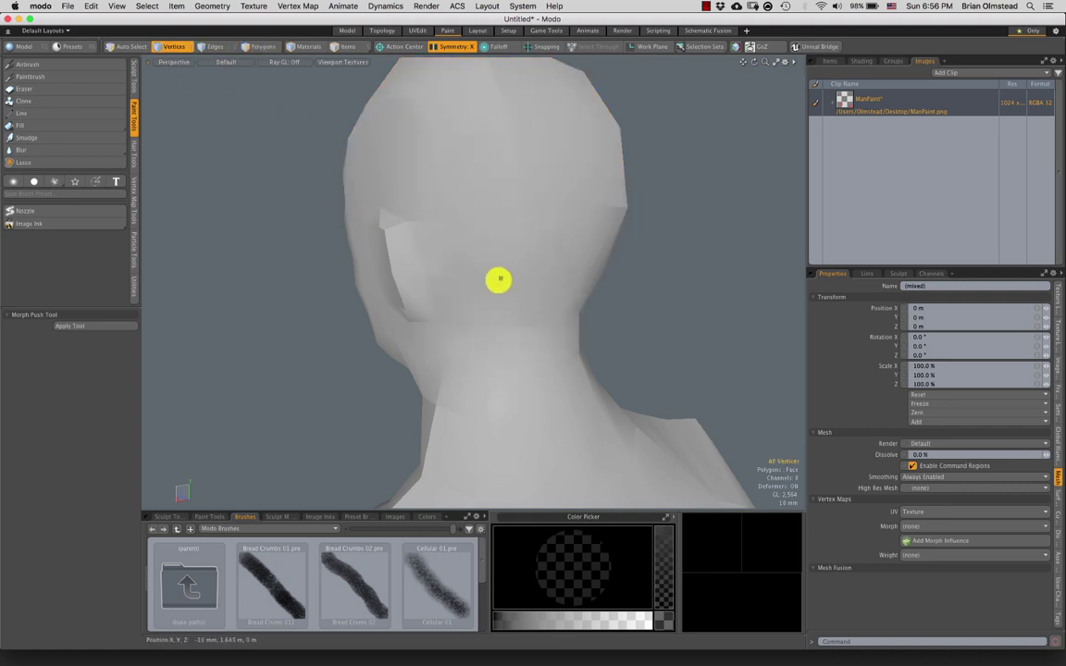
pyautogui.click(33, 76)
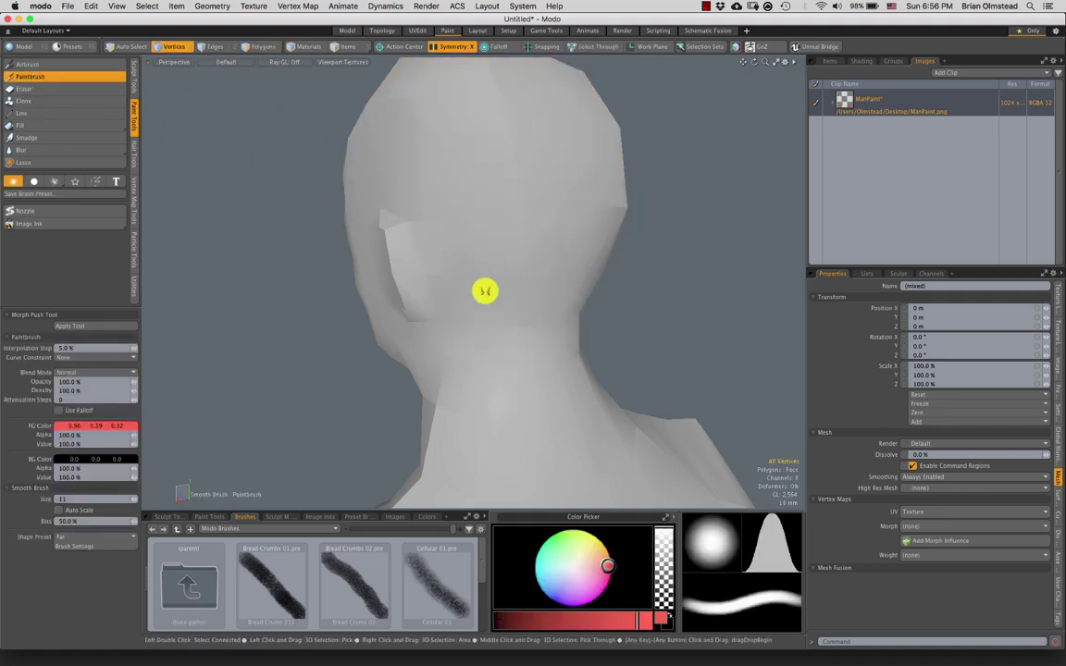
pyautogui.moveTo(540, 145)
pyautogui.mouseDown()
pyautogui.moveTo(500, 174)
pyautogui.moveTo(474, 213)
pyautogui.moveTo(459, 287)
pyautogui.mouseUp()
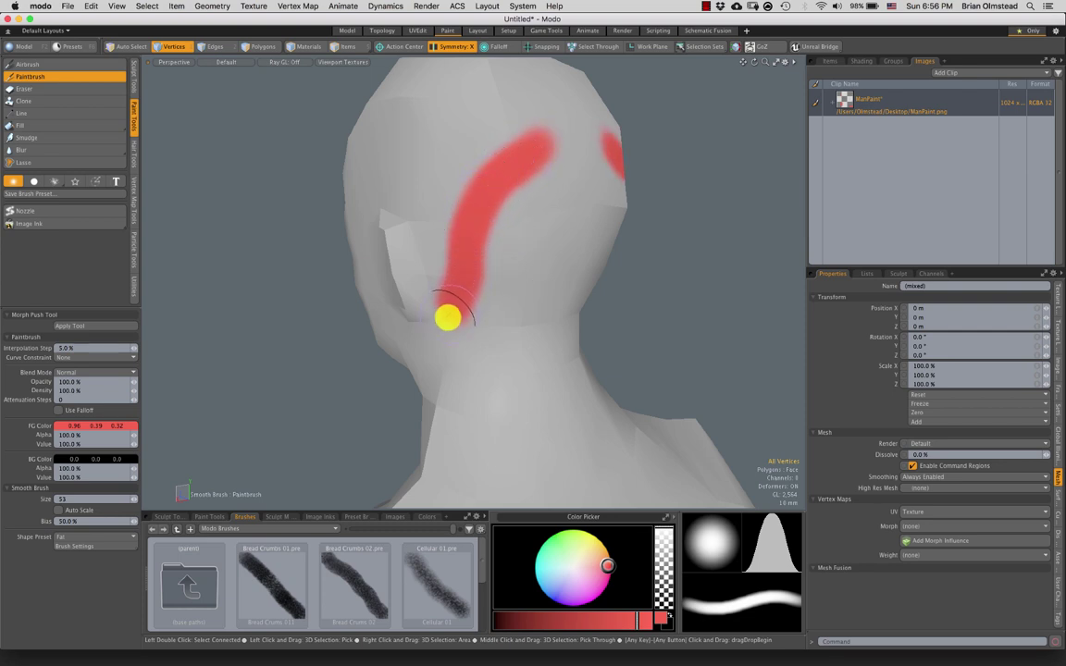
pyautogui.moveTo(506, 384); pyautogui.dragTo(559, 382)
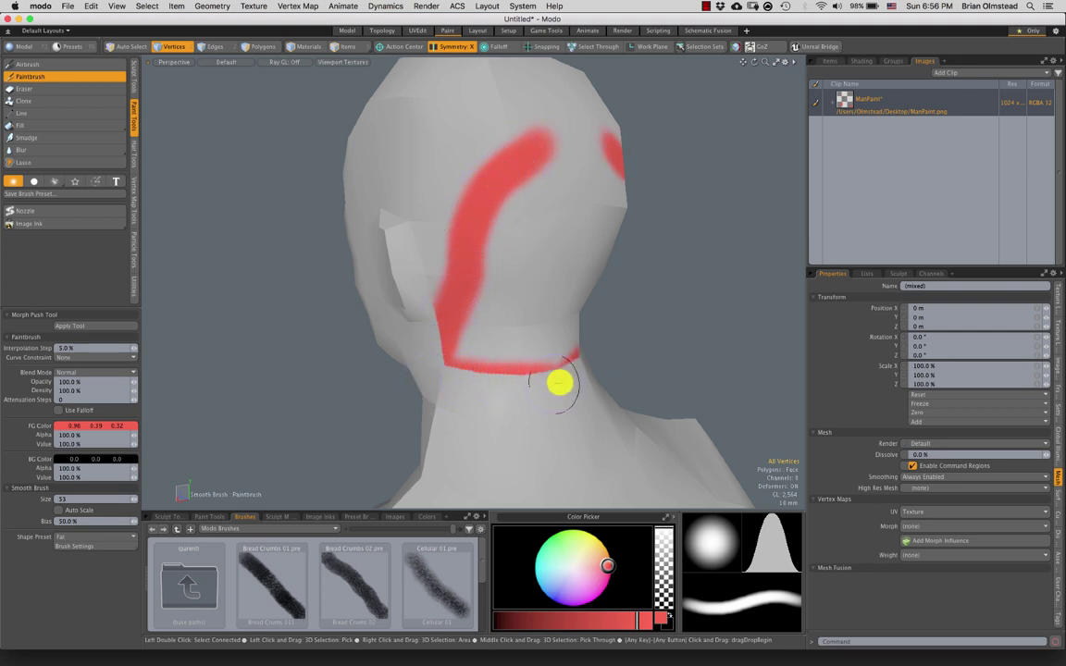
pyautogui.moveTo(461, 350)
pyautogui.mouseDown()
pyautogui.moveTo(513, 364)
pyautogui.moveTo(434, 312)
pyautogui.moveTo(411, 218)
pyautogui.moveTo(434, 271)
pyautogui.mouseUp()
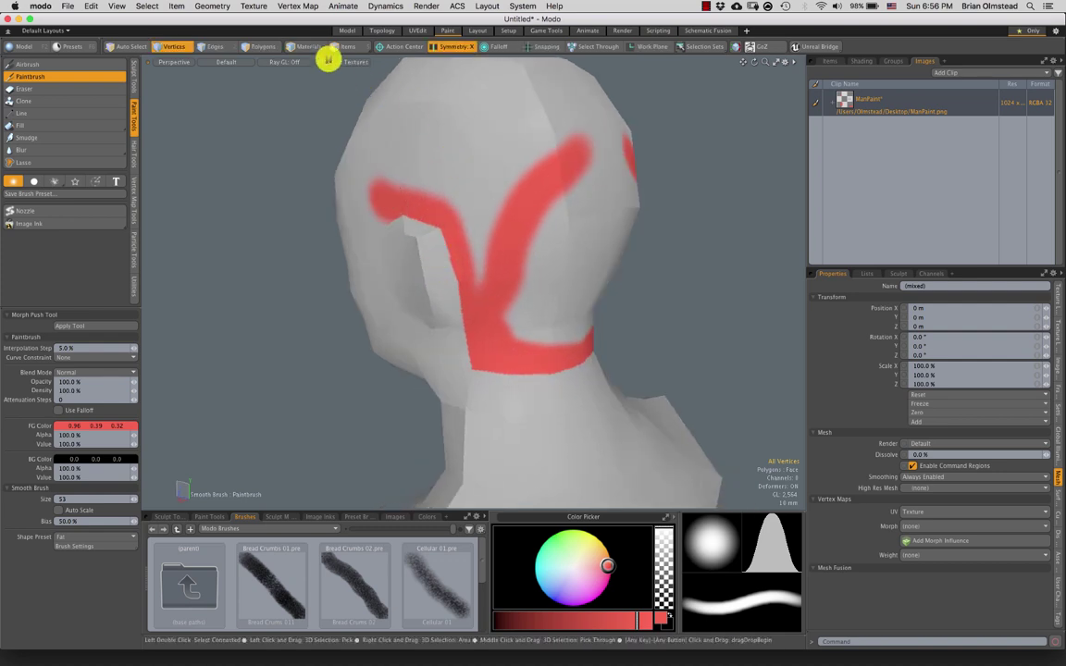
# Toggle between polygon and vertex mode to compare the painted head with and without the selection highlight.
pyautogui.click(259, 46)
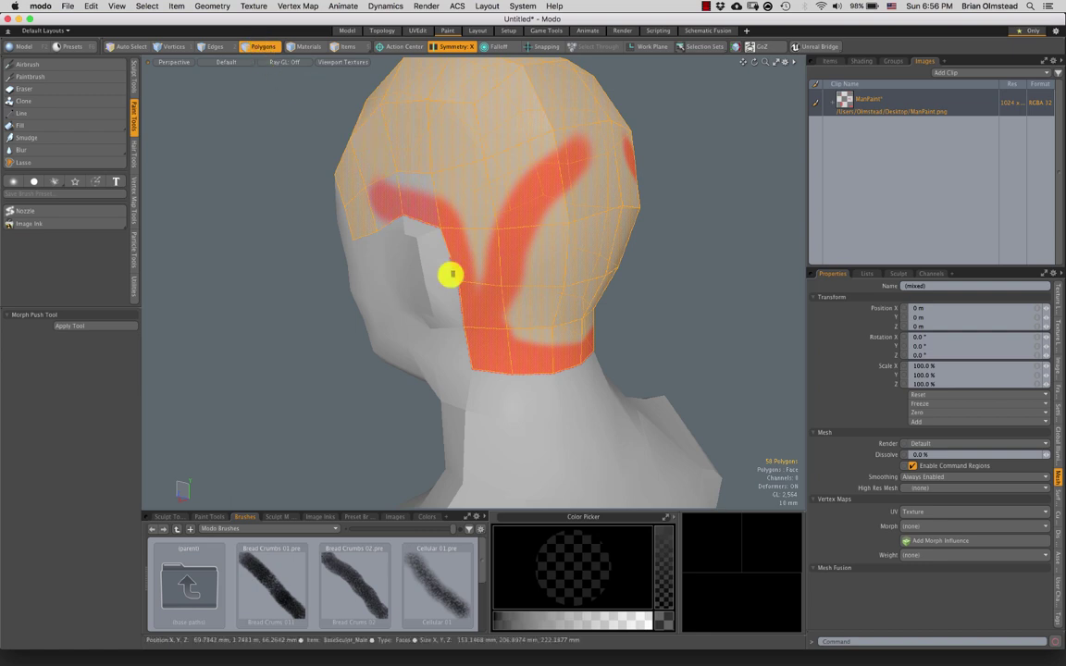
pyautogui.keyDown('alt'); pyautogui.moveTo(447, 274); pyautogui.dragTo(542, 214); pyautogui.keyUp('alt')
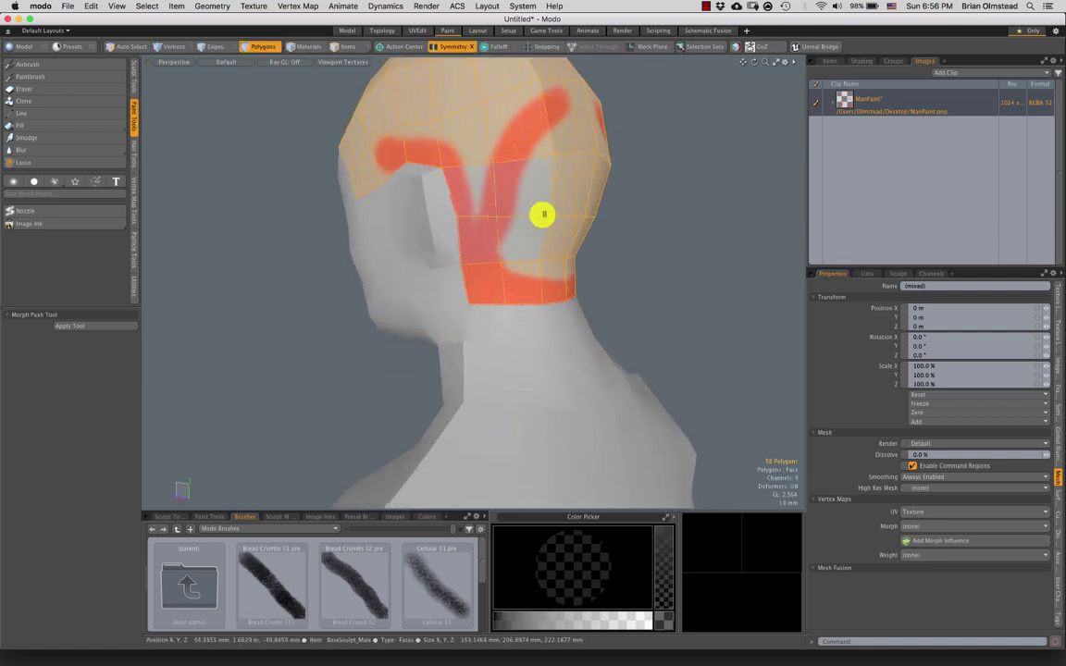
pyautogui.click(501, 287)
pyautogui.keyDown('ctrl'); pyautogui.keyDown('alt'); pyautogui.moveTo(534, 324); pyautogui.dragTo(124, 58); pyautogui.keyUp('alt'); pyautogui.keyUp('ctrl')
pyautogui.press('super+z')
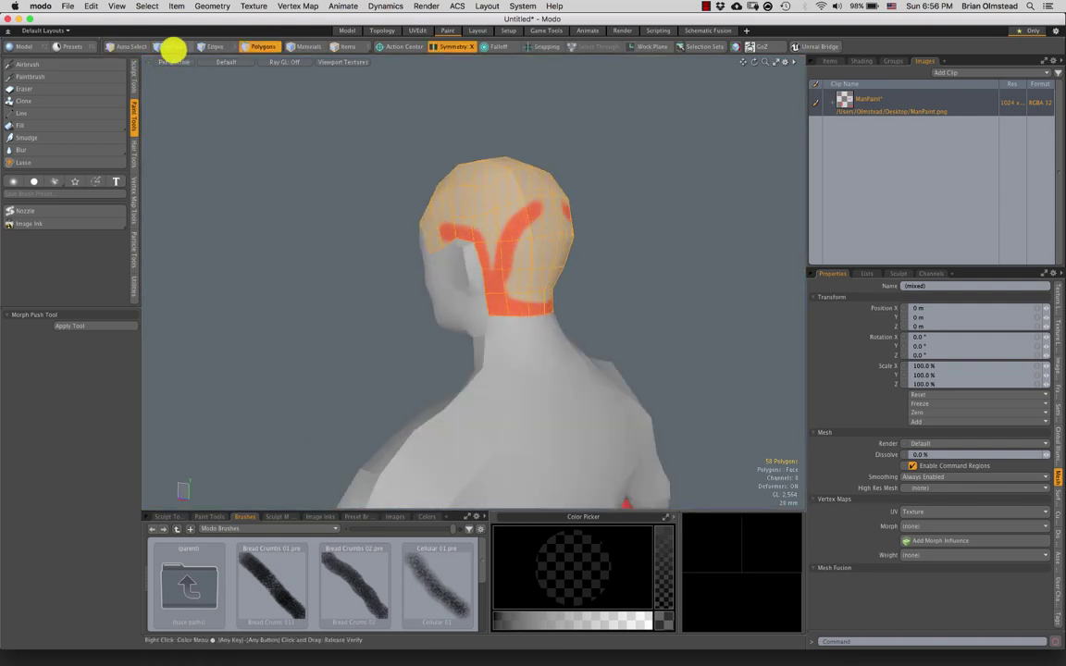
pyautogui.click(172, 46)
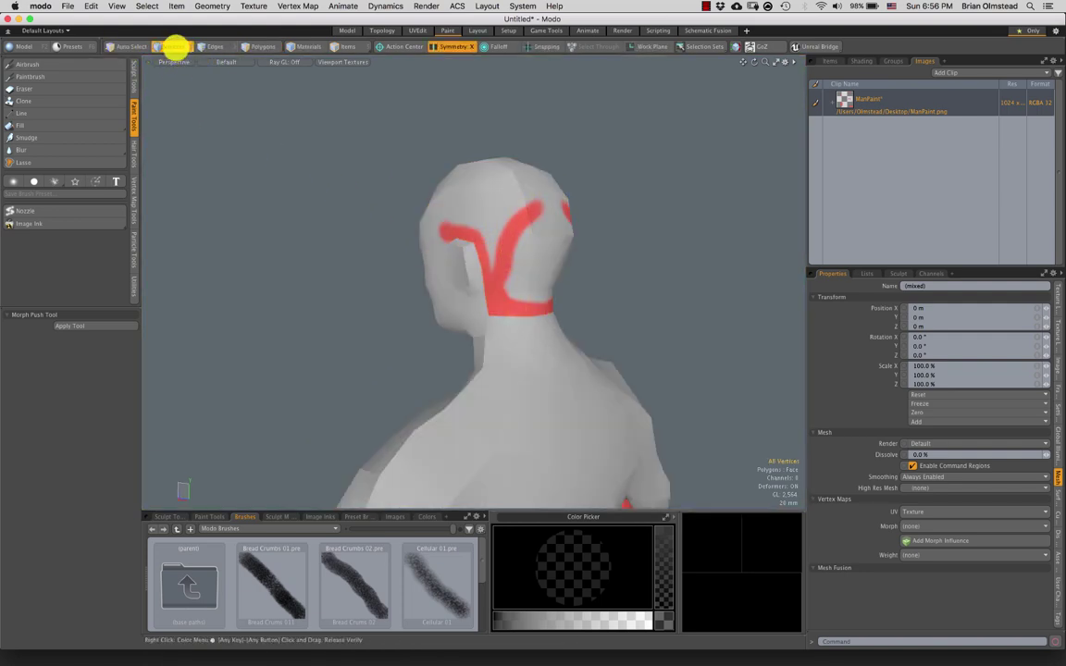
pyautogui.click(265, 47)
pyautogui.click(172, 53)
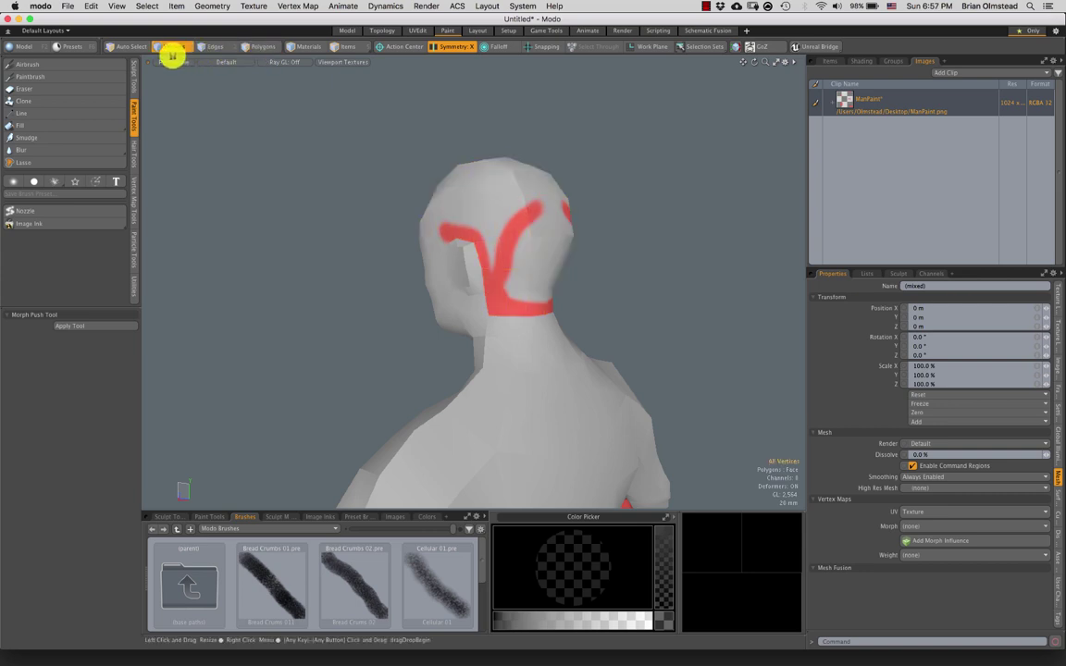
pyautogui.click(257, 49)
pyautogui.moveTo(470, 169)
pyautogui.keyDown('alt'); pyautogui.mouseDown()
pyautogui.moveTo(485, 307)
pyautogui.moveTo(264, 146)
pyautogui.mouseUp(); pyautogui.keyUp('alt')
pyautogui.click(28, 76)
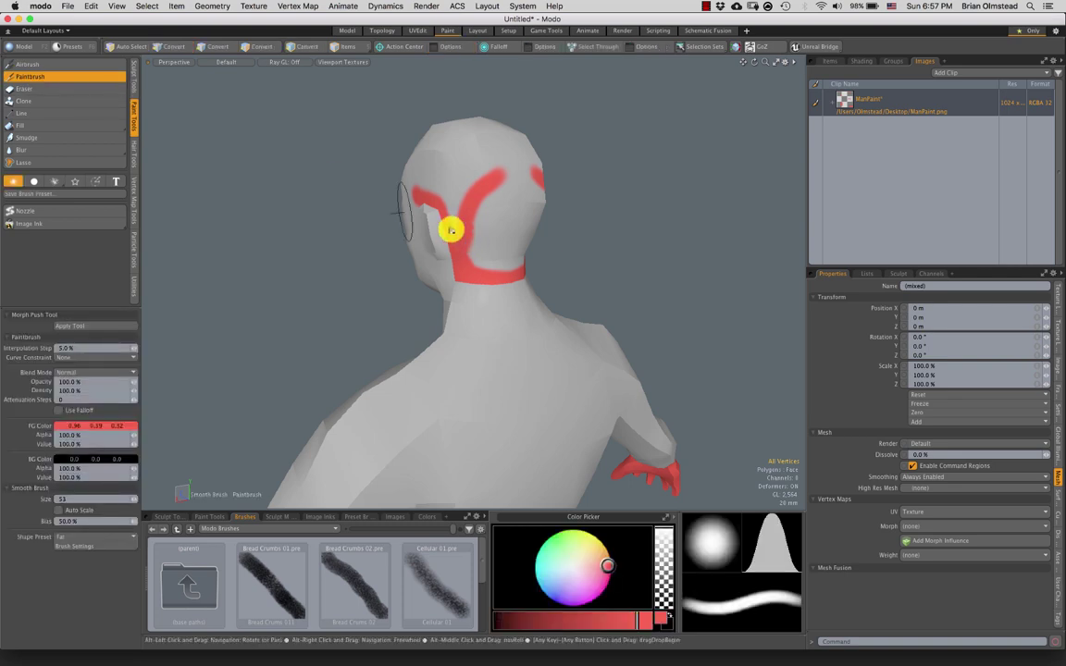
pyautogui.moveTo(453, 229)
pyautogui.keyDown('alt'); pyautogui.mouseDown()
pyautogui.moveTo(471, 280)
pyautogui.moveTo(440, 350)
pyautogui.moveTo(422, 313)
pyautogui.moveTo(447, 297)
pyautogui.mouseUp(); pyautogui.keyUp('alt')
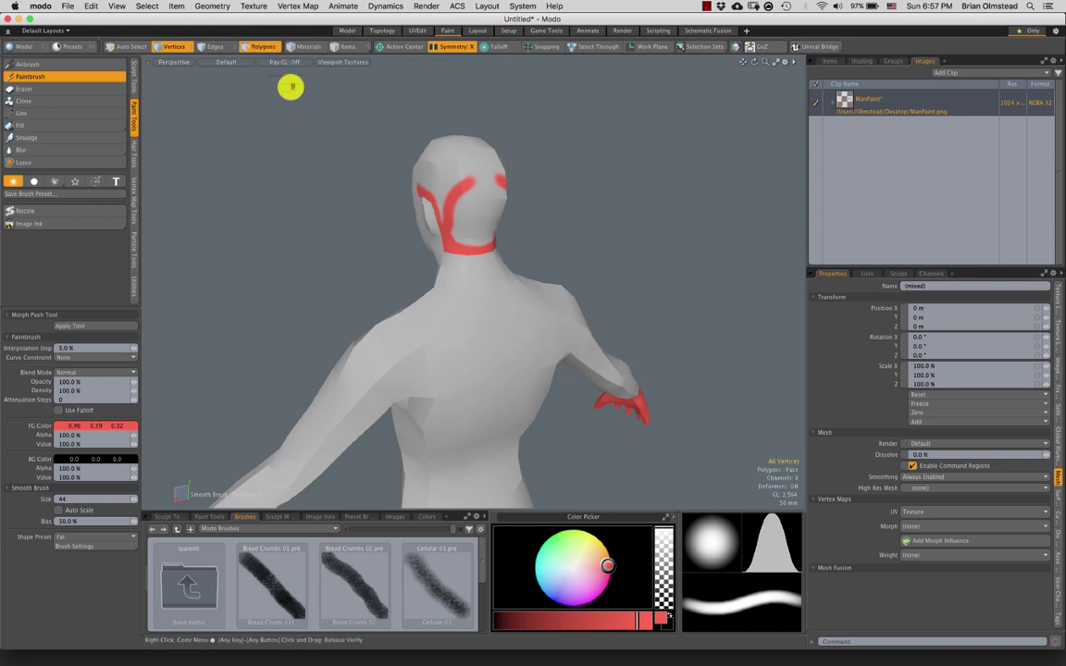
pyautogui.press('space')
pyautogui.doubleClick(467, 190)
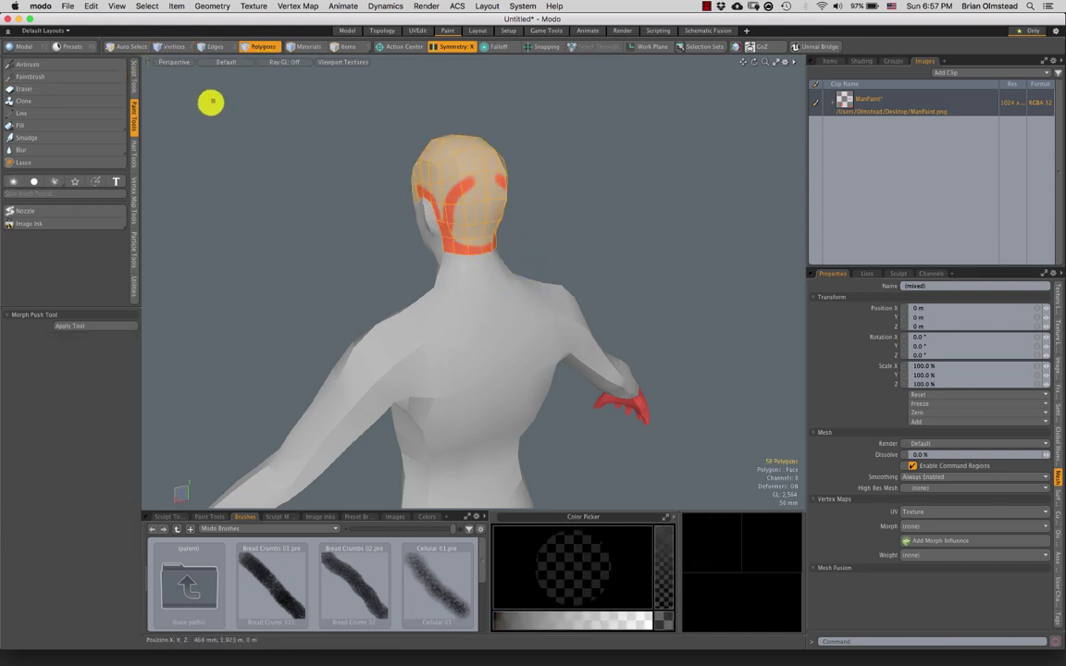
# Hide the selection highlight in vertex mode and paint the back of the head red with the Paintbrush at size 95.
pyautogui.press('1')
pyautogui.moveTo(434, 220); pyautogui.dragTo(513, 183, button='middle')
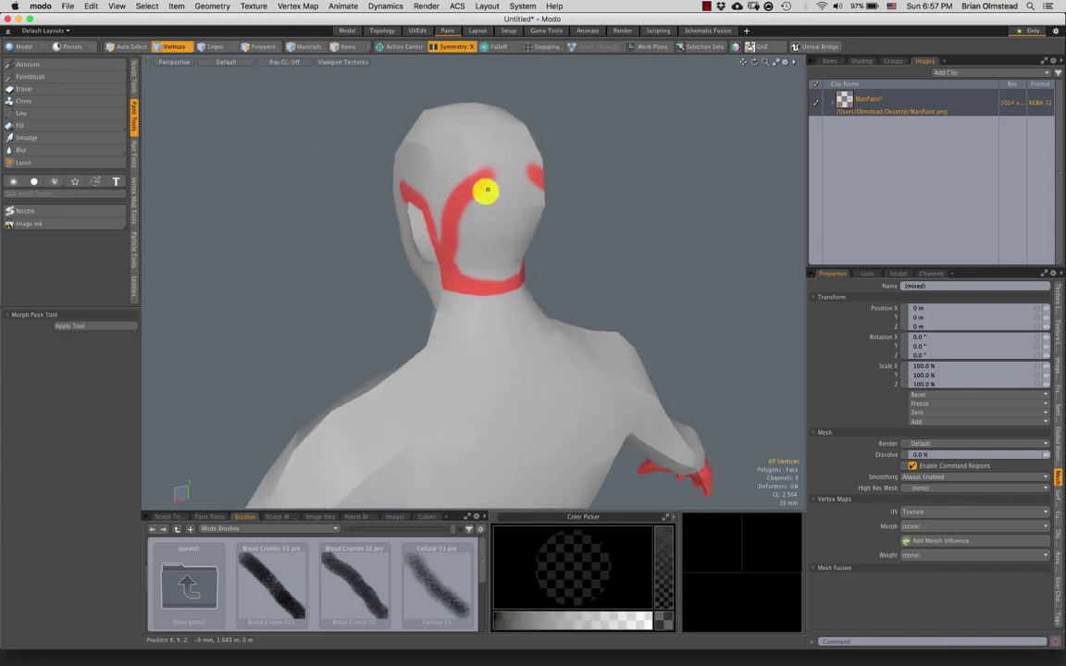
pyautogui.click(58, 79)
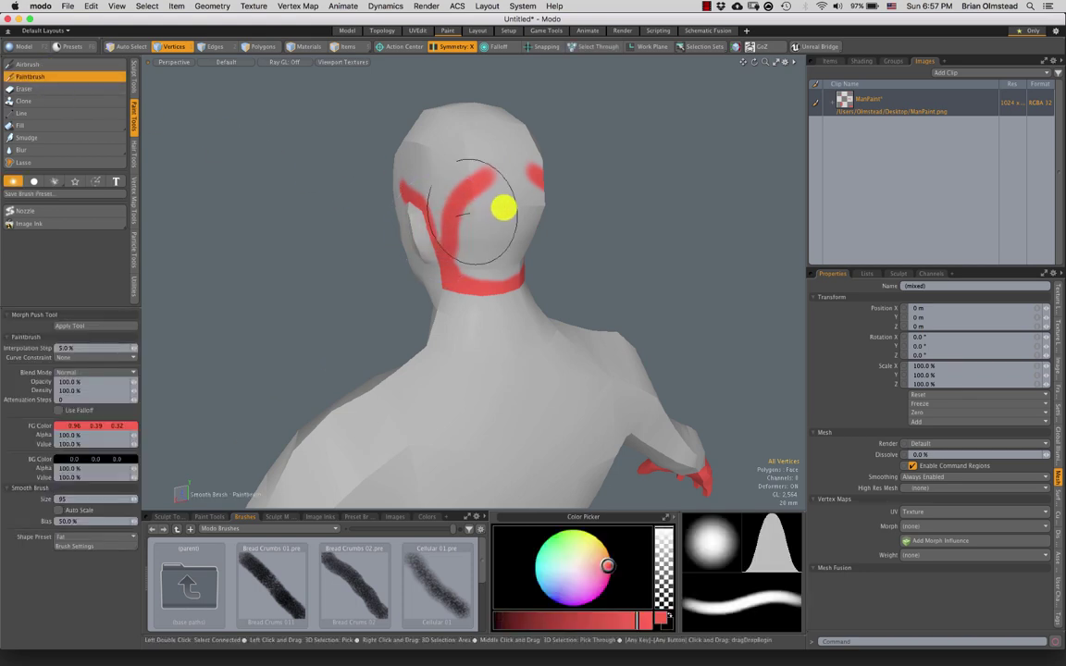
pyautogui.moveTo(504, 207)
pyautogui.mouseDown()
pyautogui.moveTo(504, 163)
pyautogui.moveTo(489, 178)
pyautogui.moveTo(475, 309)
pyautogui.mouseUp()
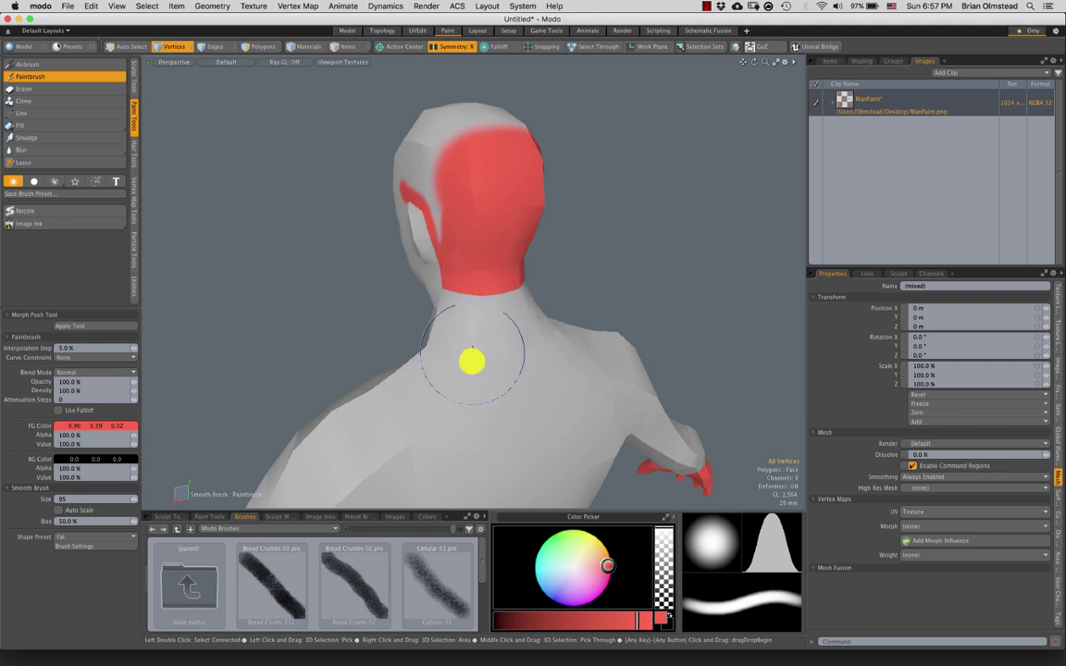
# Paint red strokes at size 20 over the top of the head above the forehead, then return to polygon mode.
pyautogui.moveTo(435, 357)
pyautogui.keyDown('alt'); pyautogui.mouseDown()
pyautogui.moveTo(382, 296)
pyautogui.moveTo(519, 266)
pyautogui.moveTo(470, 162)
pyautogui.moveTo(488, 171)
pyautogui.moveTo(540, 141)
pyautogui.mouseUp(); pyautogui.keyUp('alt')
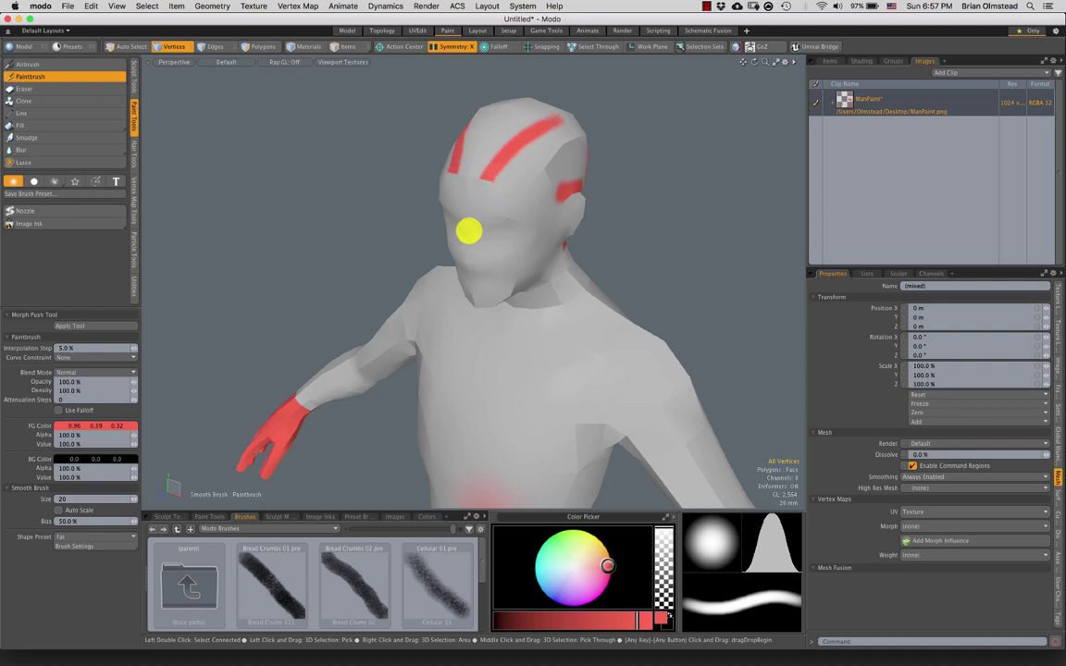
pyautogui.moveTo(469, 230)
pyautogui.keyDown('alt'); pyautogui.mouseDown()
pyautogui.moveTo(490, 240)
pyautogui.moveTo(499, 181)
pyautogui.mouseUp(); pyautogui.keyUp('alt')
pyautogui.scroll(3, 494, 222)
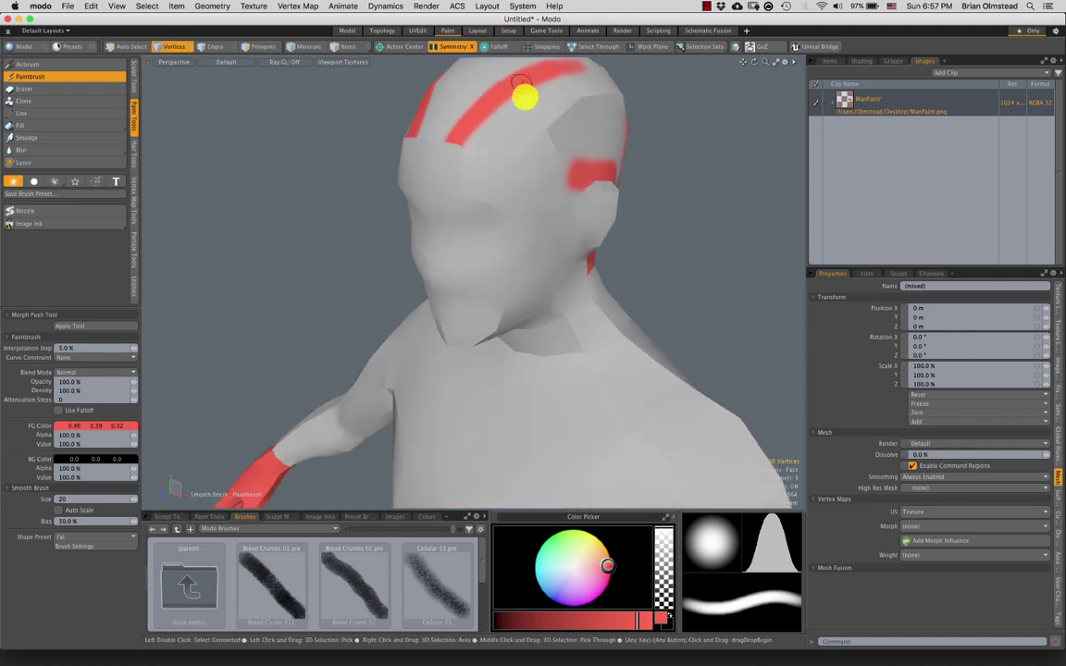
pyautogui.moveTo(523, 96)
pyautogui.mouseDown()
pyautogui.moveTo(507, 249)
pyautogui.moveTo(533, 211)
pyautogui.moveTo(440, 245)
pyautogui.moveTo(463, 304)
pyautogui.moveTo(459, 286)
pyautogui.moveTo(459, 331)
pyautogui.moveTo(469, 312)
pyautogui.moveTo(485, 313)
pyautogui.moveTo(301, 93)
pyautogui.mouseUp()
pyautogui.click(263, 47)
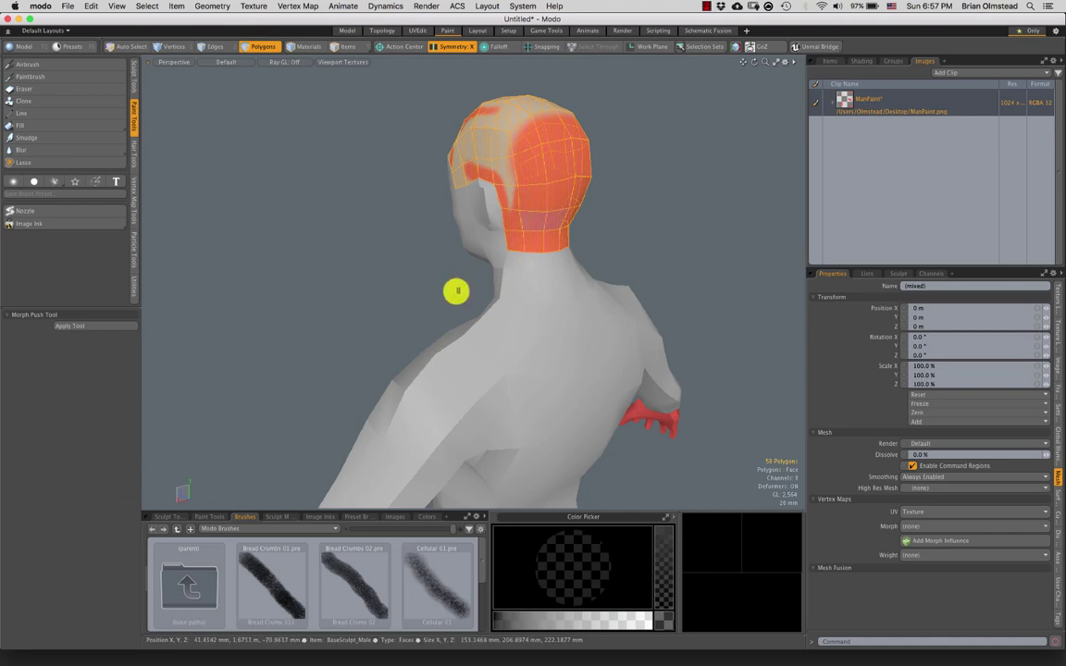
# In front view, lasso-select the polygons of the hips and both legs down to the ankles.
pyautogui.keyDown('alt'); pyautogui.moveTo(457, 292); pyautogui.dragTo(469, 257); pyautogui.keyUp('alt')
pyautogui.hotkey('ctrl', 'space')
pyautogui.click(502, 260)
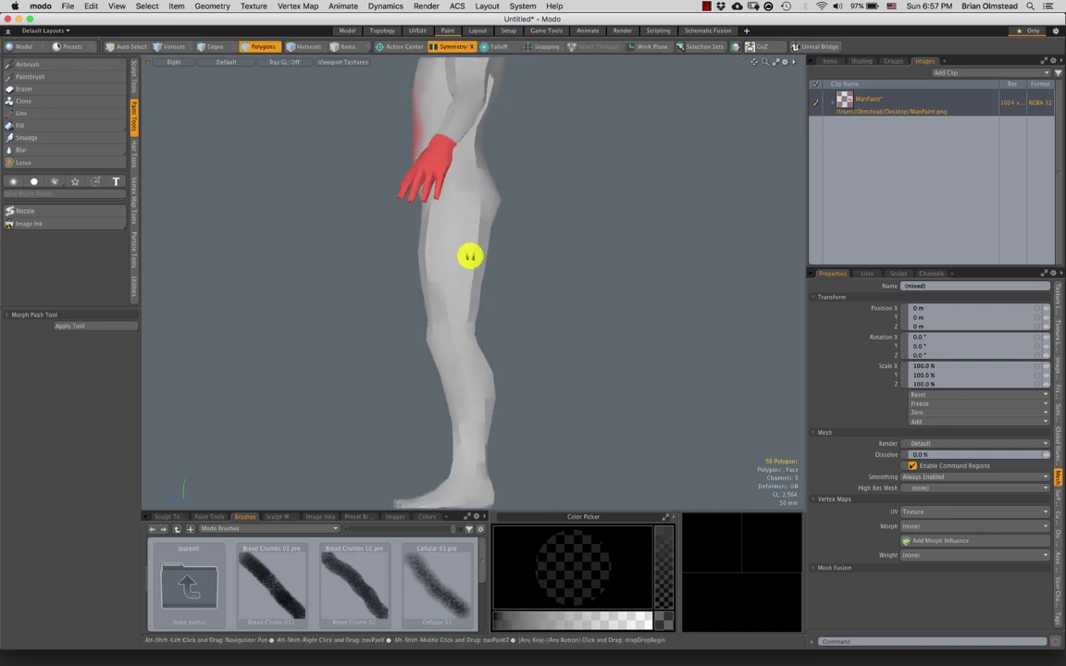
pyautogui.hotkey('ctrl', 'space')
pyautogui.click(515, 278)
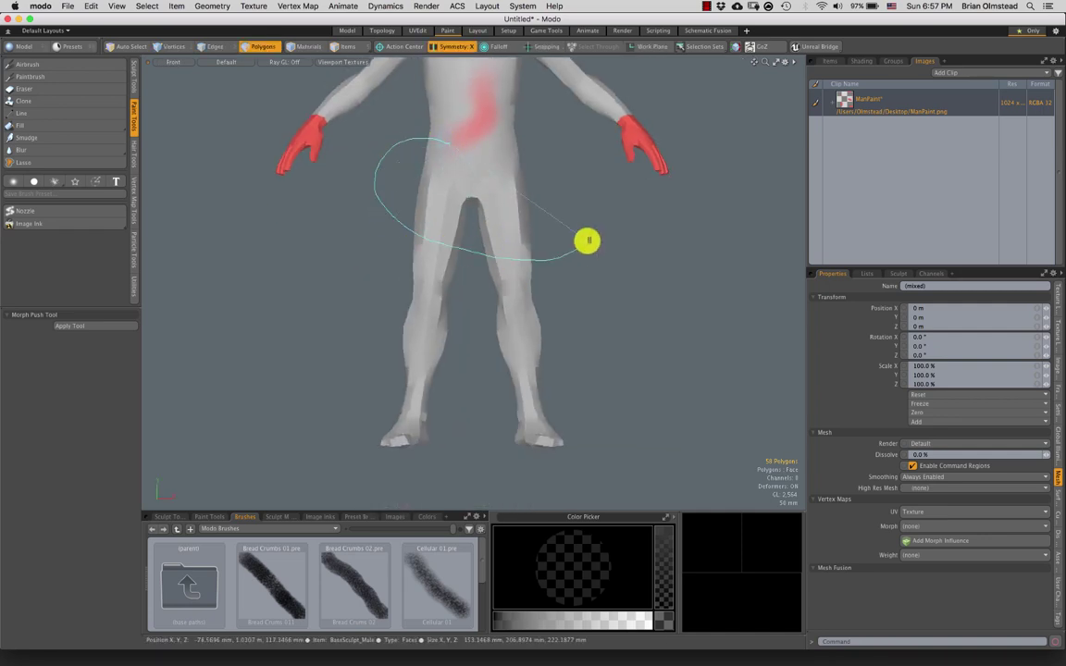
pyautogui.moveTo(602, 149); pyautogui.dragTo(595, 146, button='right')
pyautogui.keyDown('alt'); pyautogui.keyDown('shift'); pyautogui.moveTo(473, 249); pyautogui.dragTo(473, 210); pyautogui.keyUp('shift'); pyautogui.keyUp('alt')
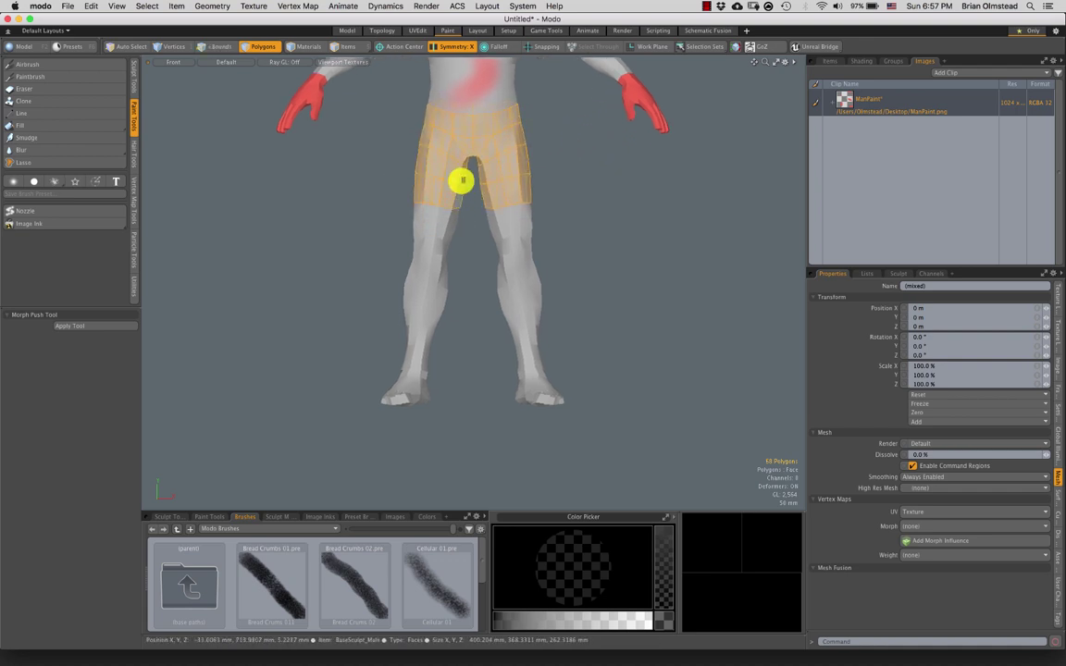
pyautogui.moveTo(465, 181); pyautogui.dragTo(375, 341, button='right')
pyautogui.keyDown('shift'); pyautogui.moveTo(649, 301); pyautogui.dragTo(588, 290, button='right'); pyautogui.keyUp('shift')
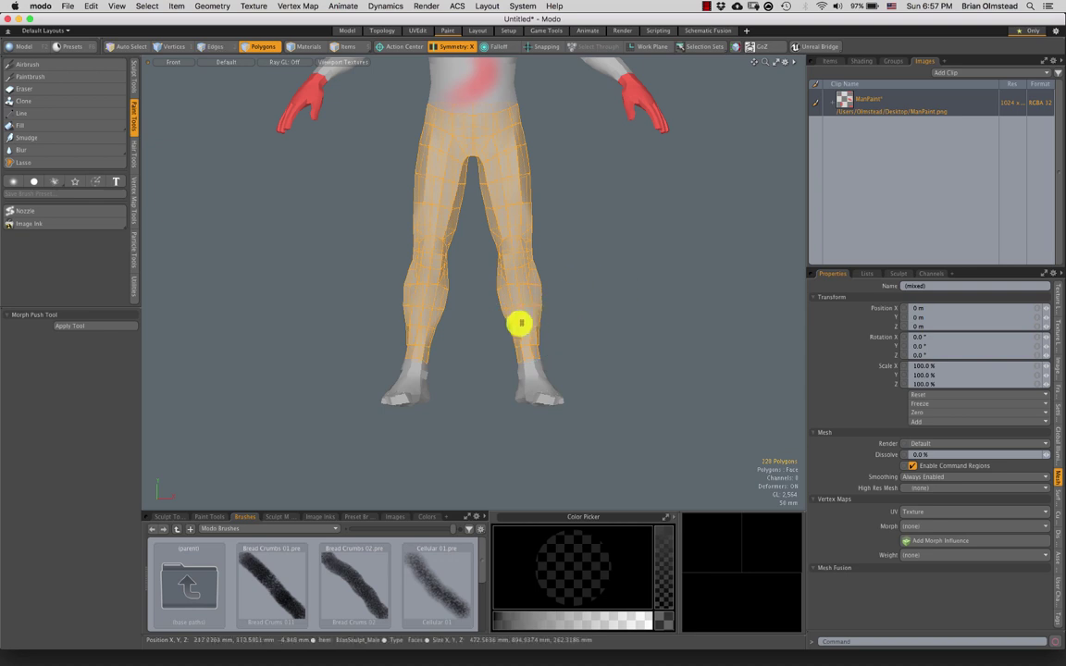
# Paint the selected hip and leg polygons blue (0.0, 0.37, 0.96) with the Paintbrush at size 234, front and back.
pyautogui.moveTo(577, 294)
pyautogui.keyDown('alt'); pyautogui.mouseDown()
pyautogui.moveTo(587, 293)
pyautogui.moveTo(533, 278)
pyautogui.mouseUp(); pyautogui.keyUp('alt')
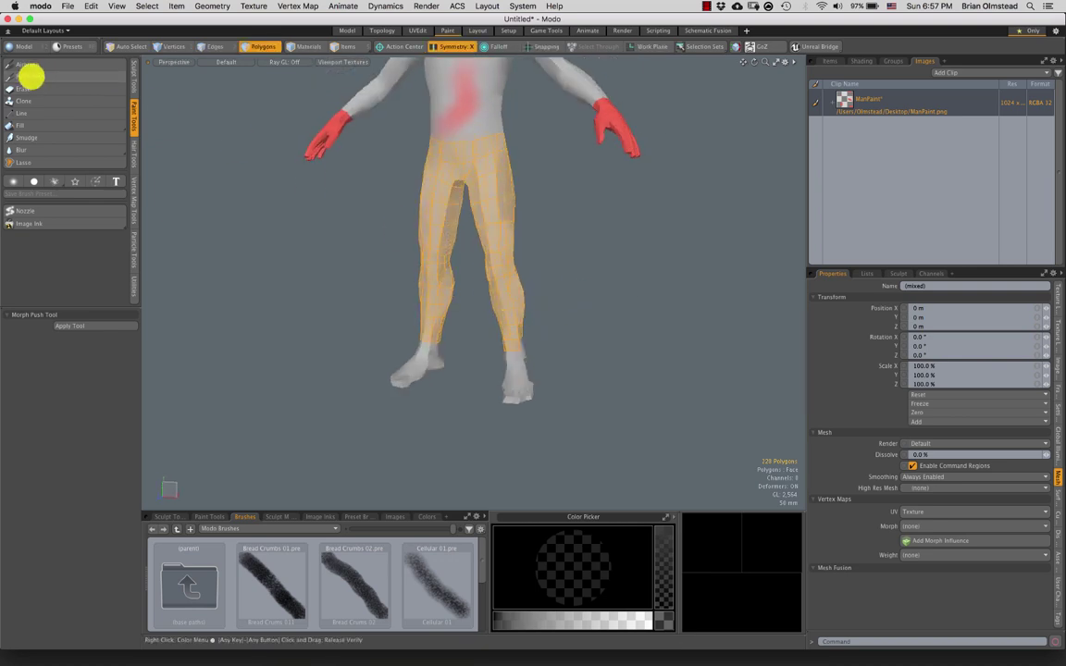
pyautogui.click(31, 76)
pyautogui.click(546, 598)
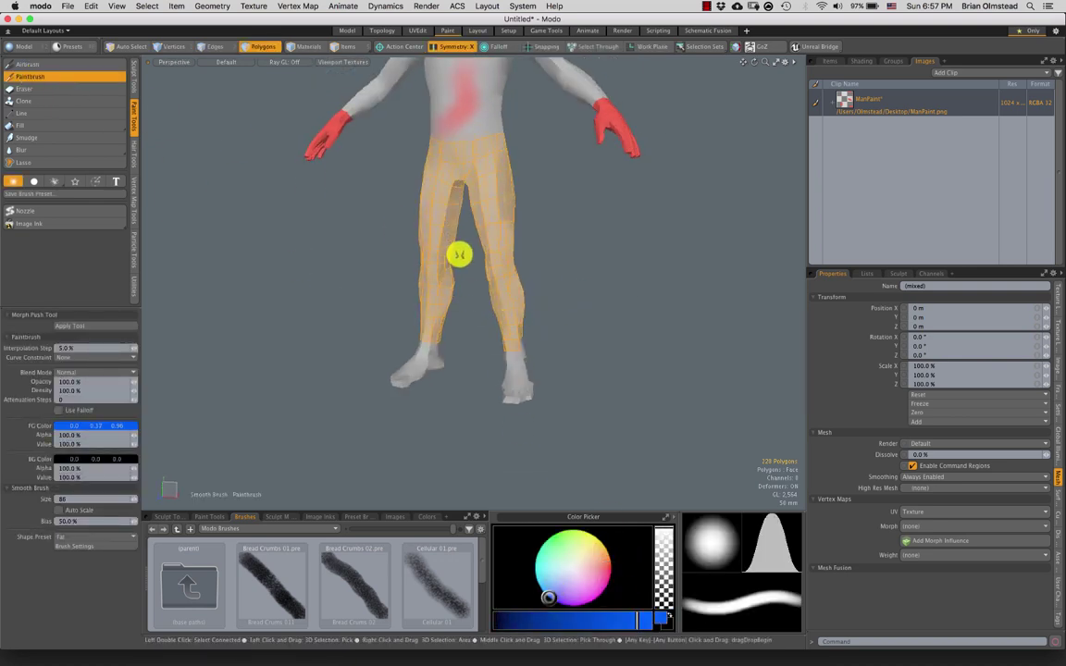
pyautogui.moveTo(497, 248); pyautogui.dragTo(533, 238, button='right')
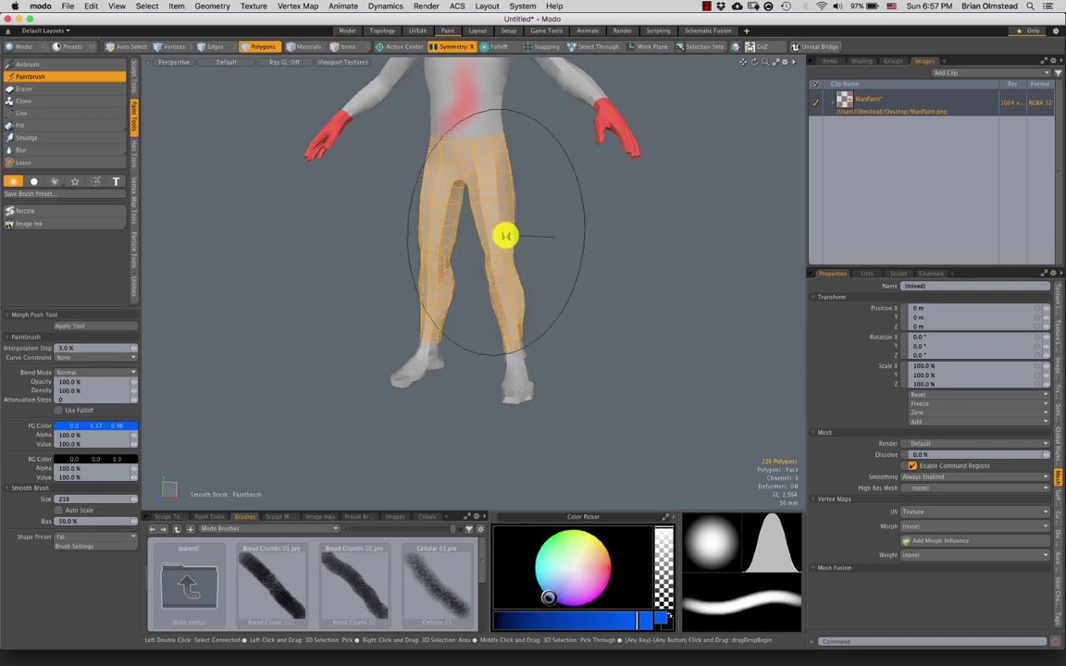
pyautogui.moveTo(505, 195); pyautogui.dragTo(509, 204, button='right')
pyautogui.moveTo(509, 205)
pyautogui.mouseDown()
pyautogui.moveTo(488, 173)
pyautogui.moveTo(528, 295)
pyautogui.moveTo(314, 283)
pyautogui.moveTo(445, 296)
pyautogui.moveTo(452, 169)
pyautogui.moveTo(445, 262)
pyautogui.moveTo(343, 222)
pyautogui.moveTo(453, 237)
pyautogui.mouseUp()
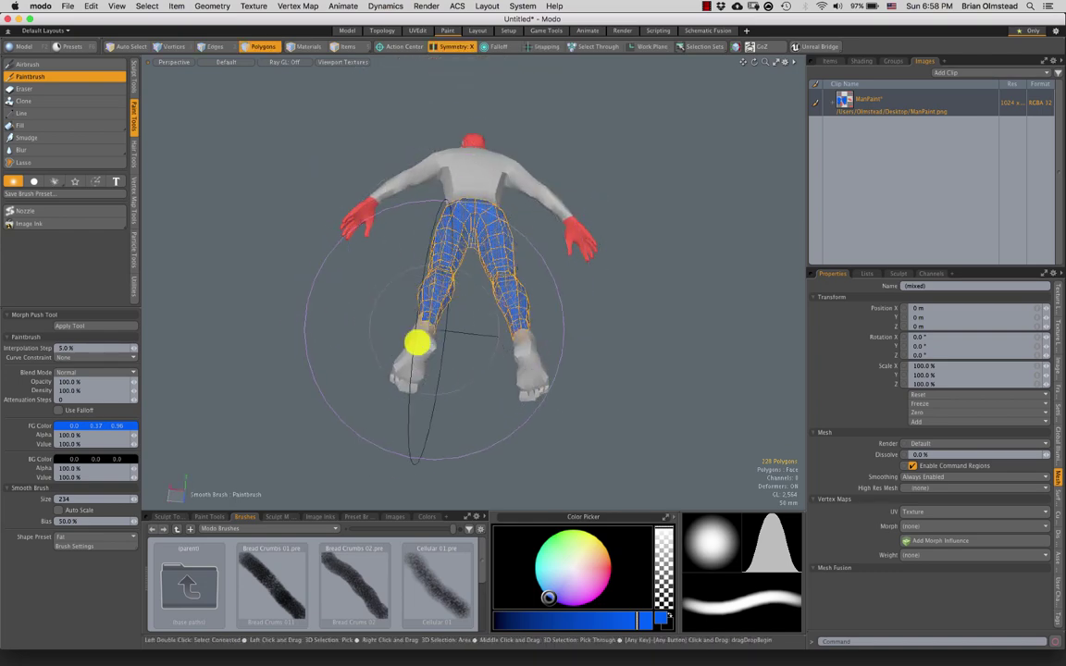
pyautogui.moveTo(402, 283)
pyautogui.keyDown('alt'); pyautogui.mouseDown()
pyautogui.moveTo(496, 387)
pyautogui.moveTo(573, 336)
pyautogui.moveTo(511, 380)
pyautogui.moveTo(412, 347)
pyautogui.mouseUp(); pyautogui.keyUp('alt')
# Clear the leg selection, select the polygons around both ankles, paint them blue with the Paintbrush at size 234, and deselect.
pyautogui.press('q')
pyautogui.click(574, 336)
pyautogui.scroll(3, 520, 342)
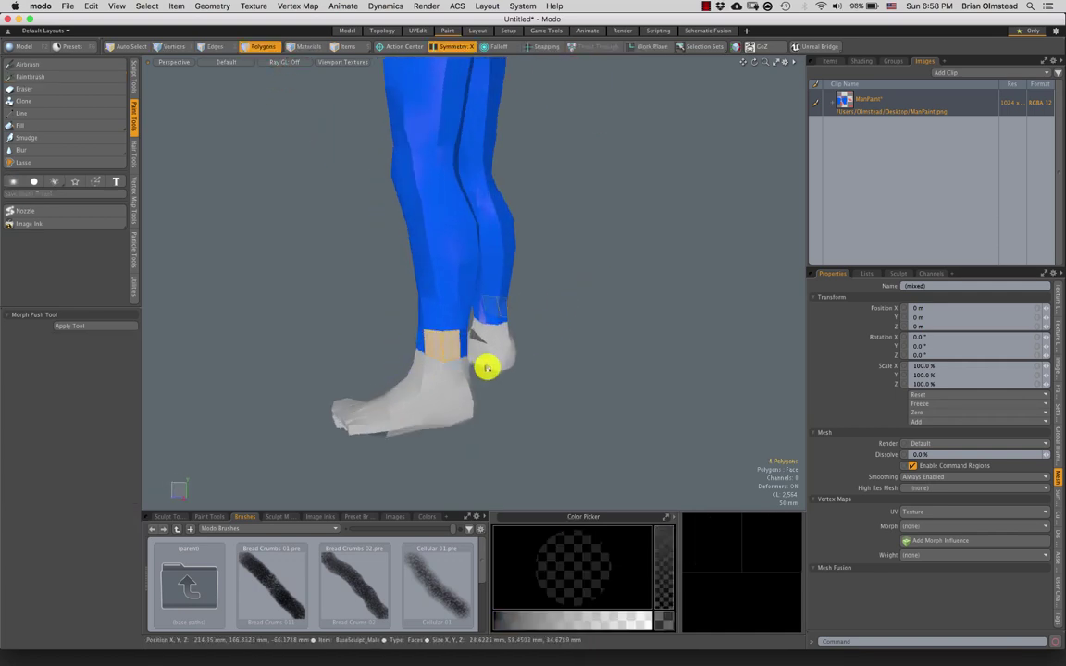
pyautogui.keyDown('alt'); pyautogui.moveTo(486, 367); pyautogui.dragTo(457, 357); pyautogui.keyUp('alt')
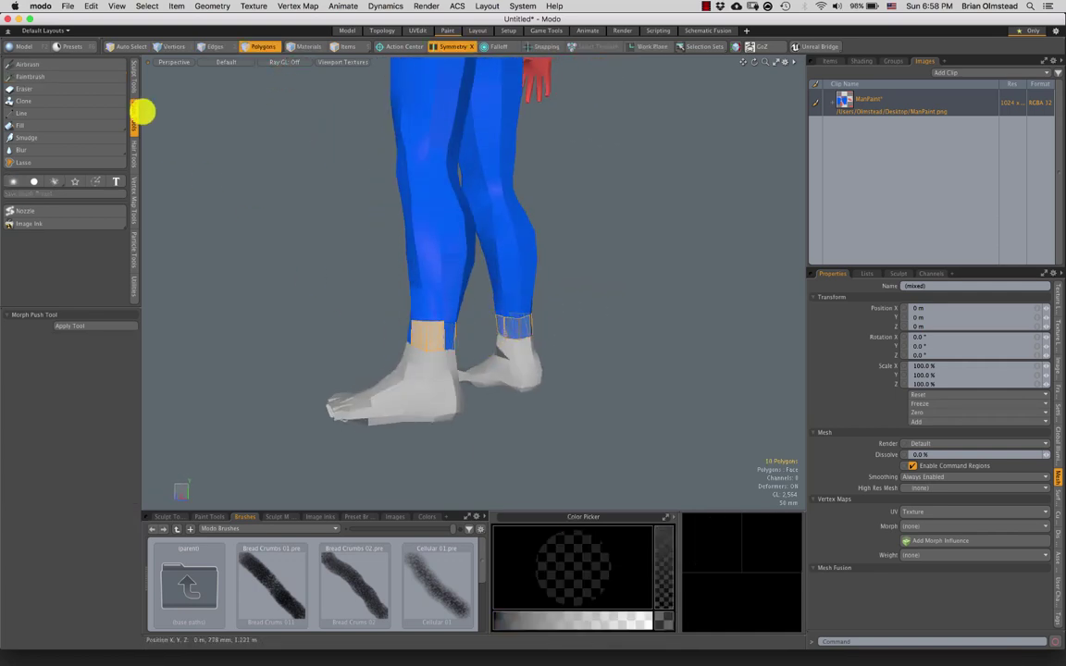
pyautogui.click(30, 77)
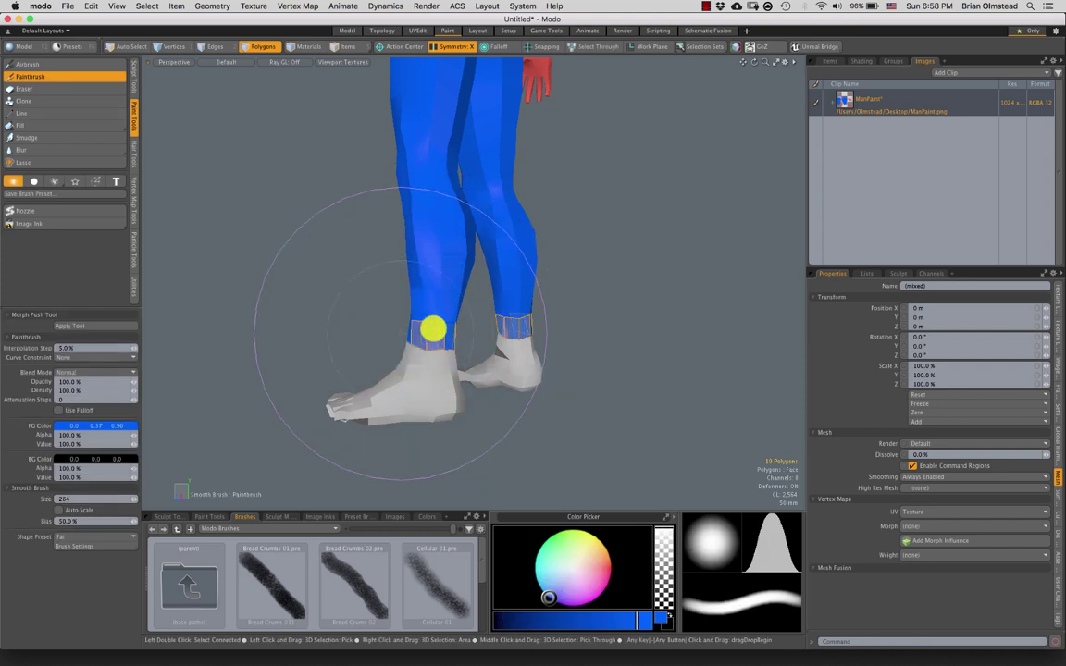
pyautogui.keyDown('alt'); pyautogui.moveTo(433, 328); pyautogui.dragTo(599, 336); pyautogui.keyUp('alt')
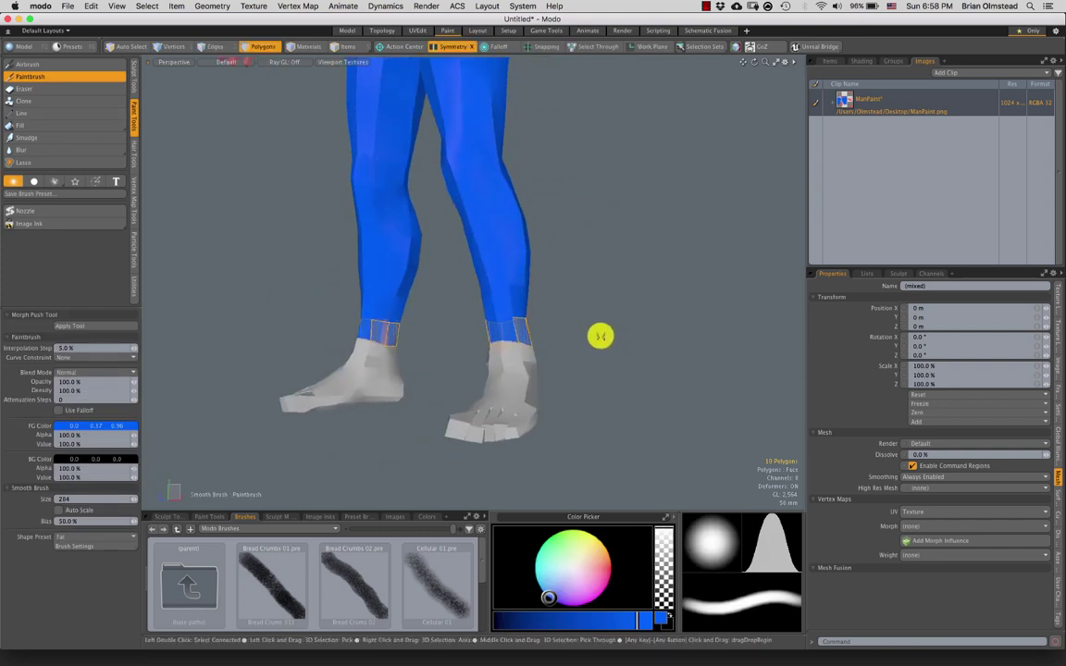
pyautogui.press('space')
pyautogui.click(600, 336)
pyautogui.scroll(-10, 518, 349)
# Examine the boundary between the red hand paint and the unpainted forearm close up at the wrist.
pyautogui.moveTo(486, 375)
pyautogui.keyDown('alt'); pyautogui.mouseDown()
pyautogui.moveTo(525, 392)
pyautogui.moveTo(486, 276)
pyautogui.moveTo(495, 259)
pyautogui.moveTo(495, 303)
pyautogui.moveTo(483, 269)
pyautogui.moveTo(430, 304)
pyautogui.moveTo(464, 280)
pyautogui.mouseUp(); pyautogui.keyUp('alt')
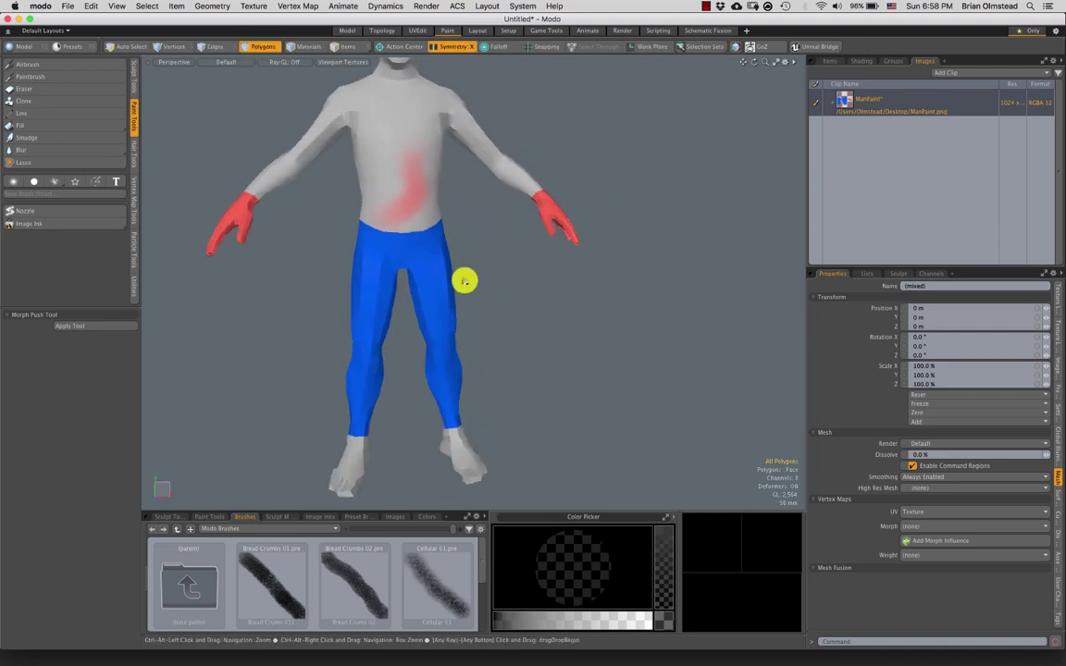
pyautogui.keyDown('alt'); pyautogui.keyDown('shift'); pyautogui.moveTo(546, 227); pyautogui.dragTo(444, 222); pyautogui.keyUp('shift'); pyautogui.keyUp('alt')
pyautogui.keyDown('ctrl'); pyautogui.keyDown('alt'); pyautogui.moveTo(444, 222); pyautogui.dragTo(503, 248); pyautogui.keyUp('alt'); pyautogui.keyUp('ctrl')
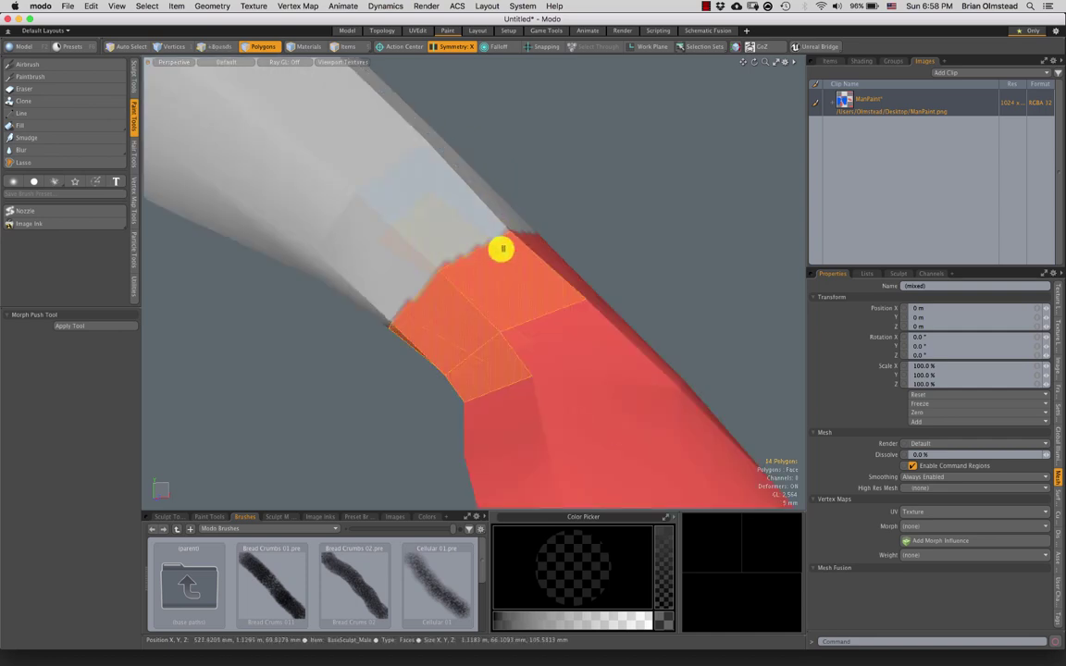
pyautogui.keyDown('alt'); pyautogui.moveTo(451, 336); pyautogui.dragTo(414, 285); pyautogui.keyUp('alt')
pyautogui.click(621, 190)
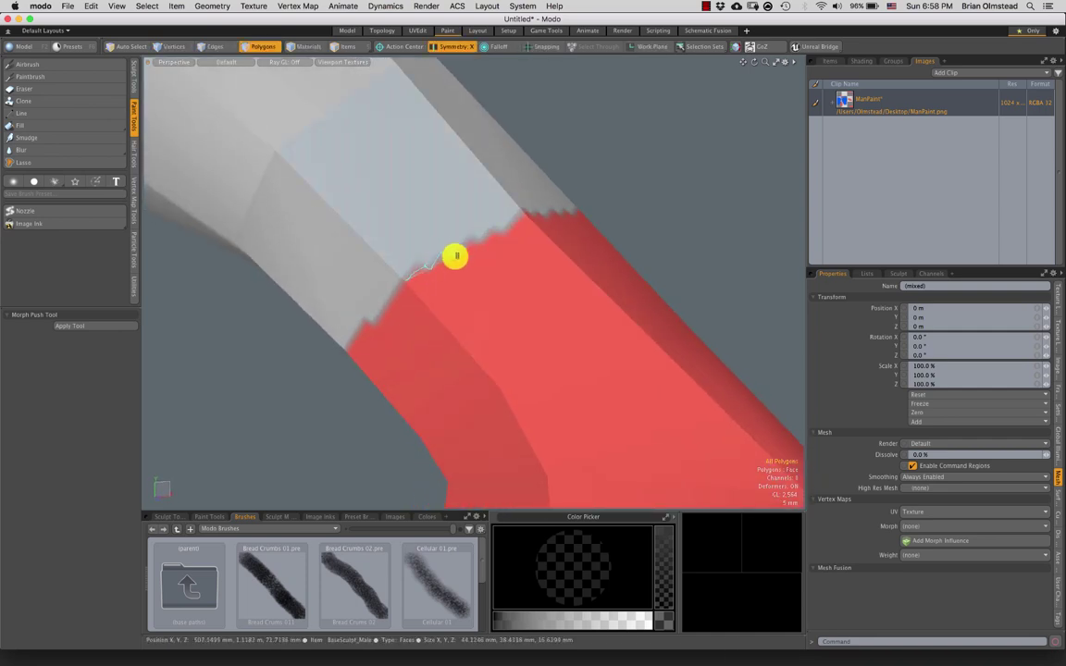
pyautogui.moveTo(483, 240); pyautogui.dragTo(425, 266)
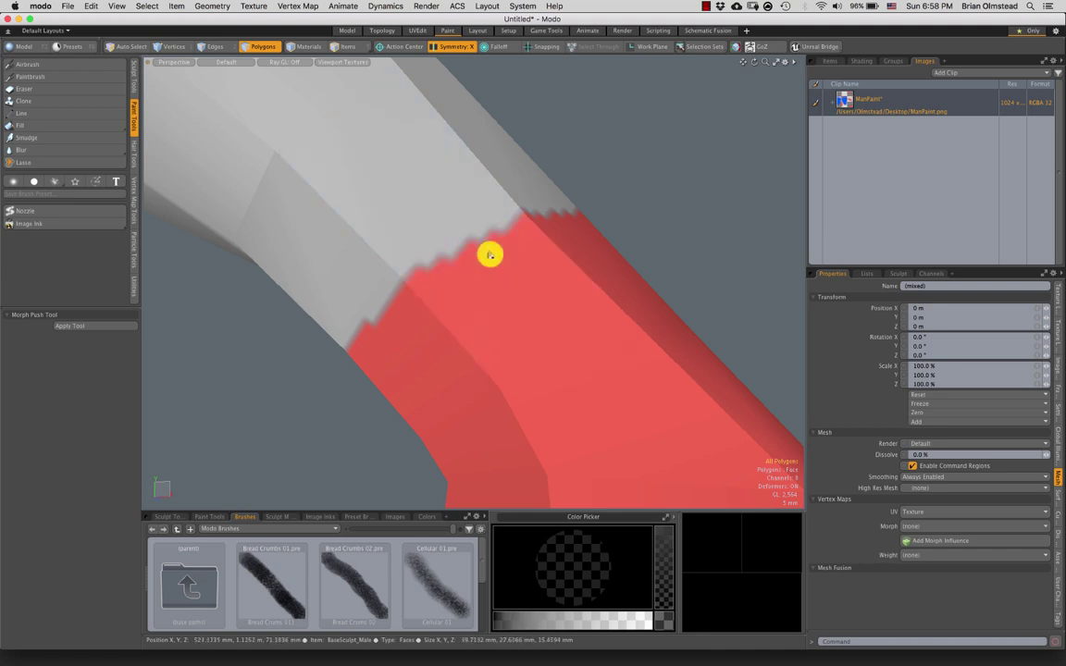
pyautogui.moveTo(490, 255)
pyautogui.keyDown('alt'); pyautogui.mouseDown()
pyautogui.moveTo(438, 286)
pyautogui.moveTo(434, 264)
pyautogui.moveTo(445, 286)
pyautogui.moveTo(433, 262)
pyautogui.moveTo(489, 272)
pyautogui.mouseUp(); pyautogui.keyUp('alt')
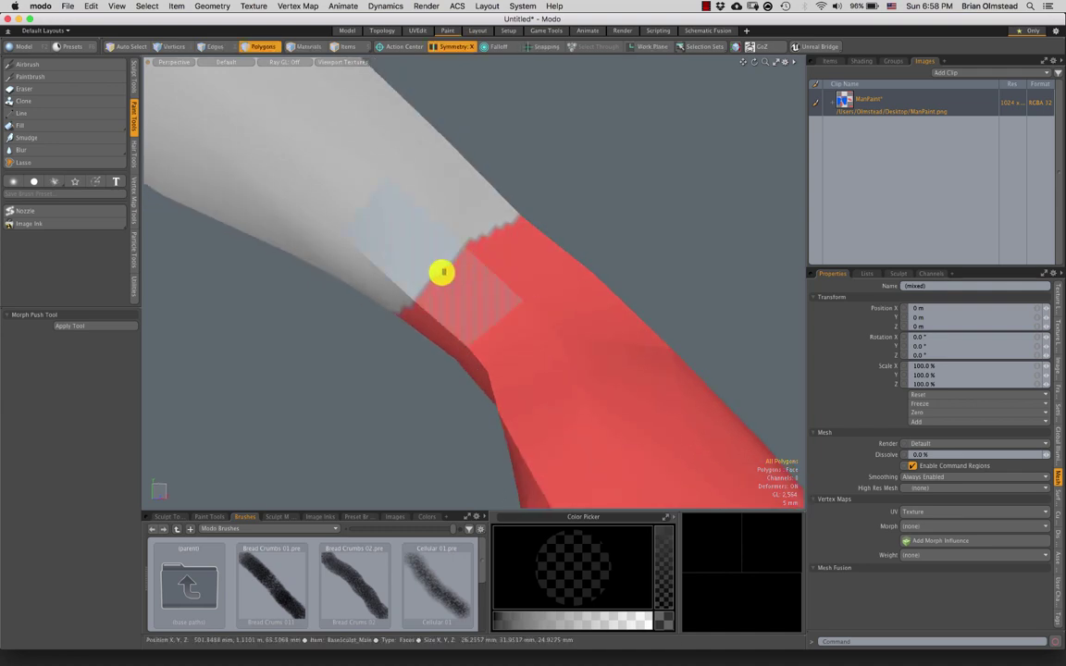
# Soften the red paint edge around the wrist with the Blur tool, using brush sizes 33 and 28.
pyautogui.click(26, 149)
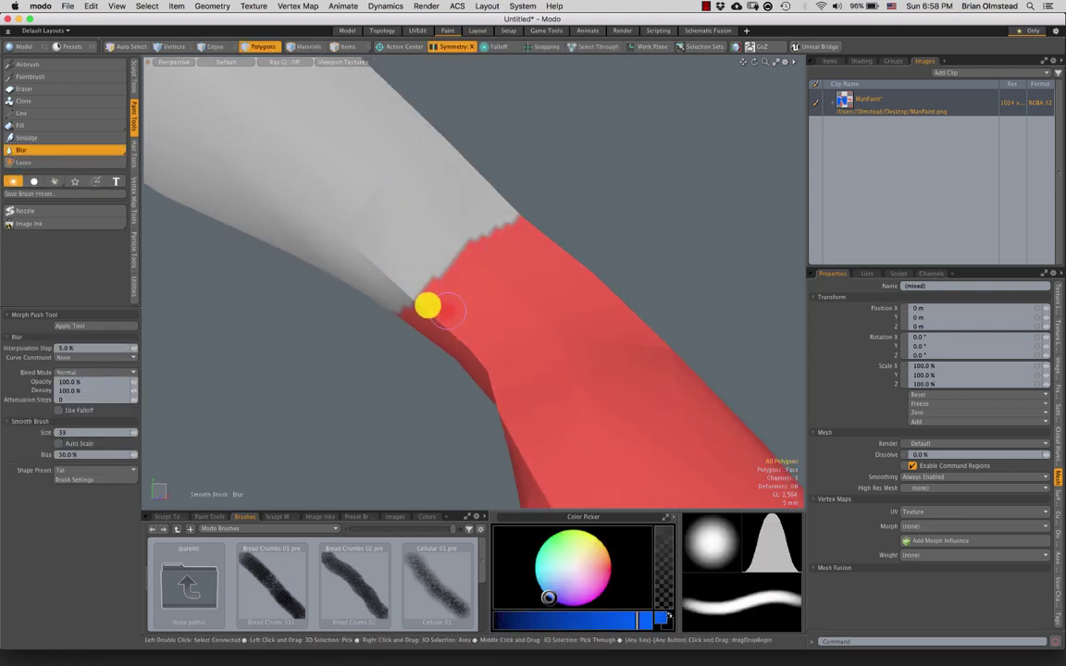
pyautogui.moveTo(479, 233); pyautogui.dragTo(495, 229)
pyautogui.moveTo(474, 287)
pyautogui.keyDown('alt'); pyautogui.mouseDown()
pyautogui.moveTo(442, 304)
pyautogui.moveTo(471, 247)
pyautogui.moveTo(494, 238)
pyautogui.mouseUp(); pyautogui.keyUp('alt')
pyautogui.keyDown('alt'); pyautogui.moveTo(442, 291); pyautogui.dragTo(416, 303); pyautogui.keyUp('alt')
pyautogui.moveTo(416, 304)
pyautogui.mouseDown()
pyautogui.moveTo(455, 277)
pyautogui.moveTo(442, 309)
pyautogui.moveTo(388, 307)
pyautogui.moveTo(467, 312)
pyautogui.moveTo(480, 289)
pyautogui.moveTo(433, 307)
pyautogui.moveTo(460, 298)
pyautogui.moveTo(507, 312)
pyautogui.moveTo(446, 286)
pyautogui.mouseUp()
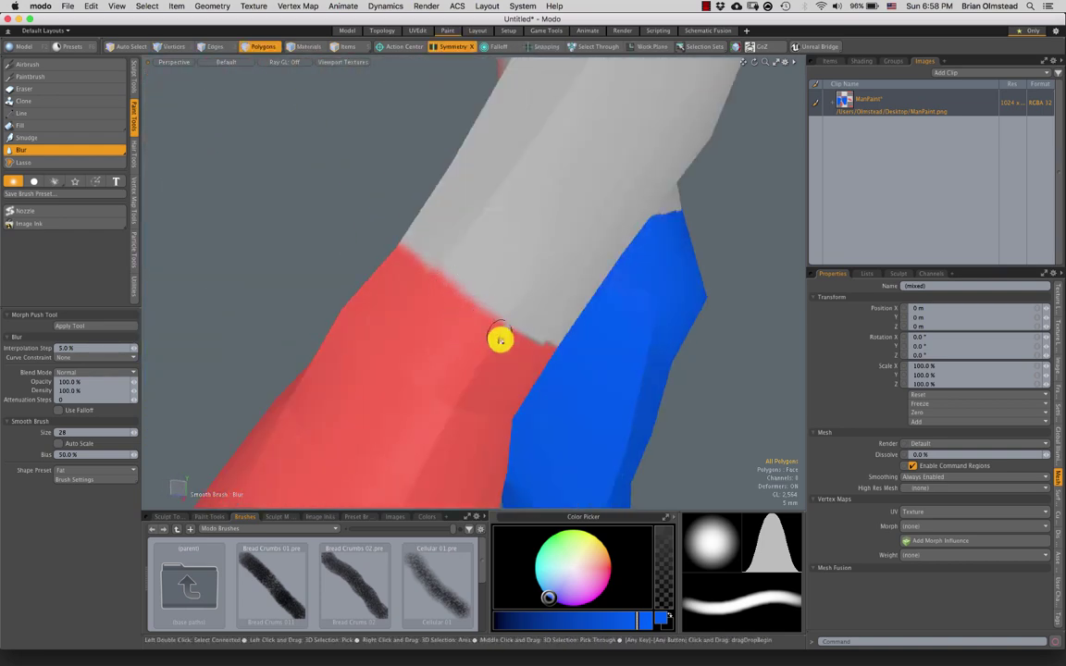
pyautogui.keyDown('alt'); pyautogui.moveTo(499, 340); pyautogui.dragTo(436, 285); pyautogui.keyUp('alt')
pyautogui.keyDown('alt'); pyautogui.moveTo(480, 320); pyautogui.dragTo(419, 290); pyautogui.keyUp('alt')
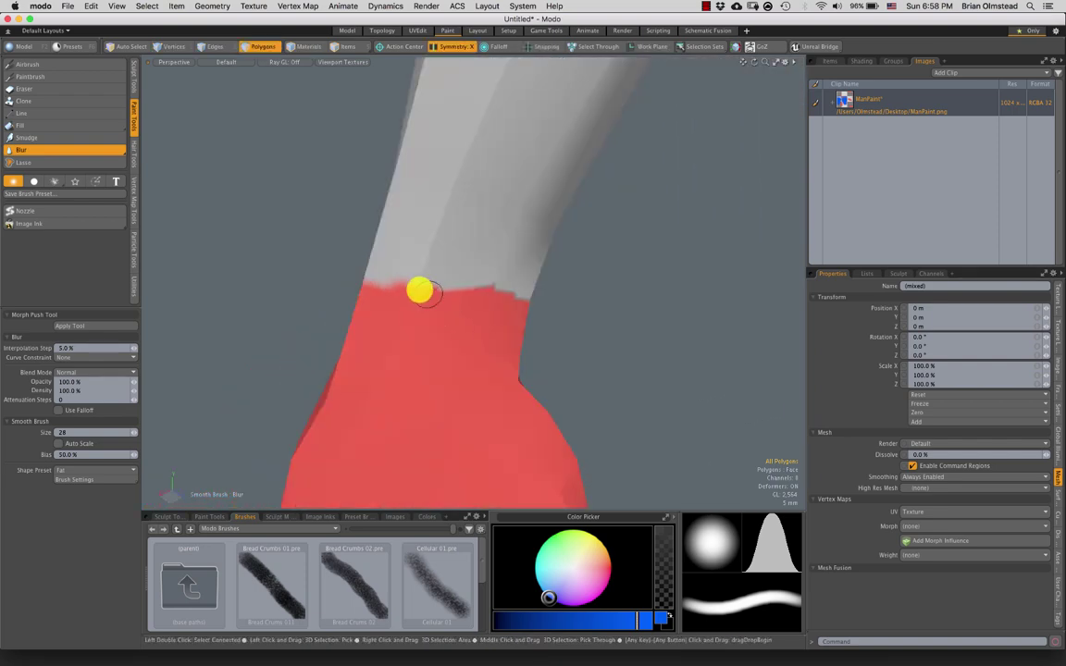
pyautogui.keyDown('alt'); pyautogui.moveTo(521, 287); pyautogui.dragTo(453, 341); pyautogui.keyUp('alt')
pyautogui.scroll(-10, 429, 280)
pyautogui.moveTo(430, 278)
pyautogui.keyDown('alt'); pyautogui.keyDown('shift'); pyautogui.mouseDown()
pyautogui.moveTo(465, 300)
pyautogui.moveTo(495, 357)
pyautogui.moveTo(514, 312)
pyautogui.moveTo(510, 261)
pyautogui.mouseUp(); pyautogui.keyUp('shift'); pyautogui.keyUp('alt')
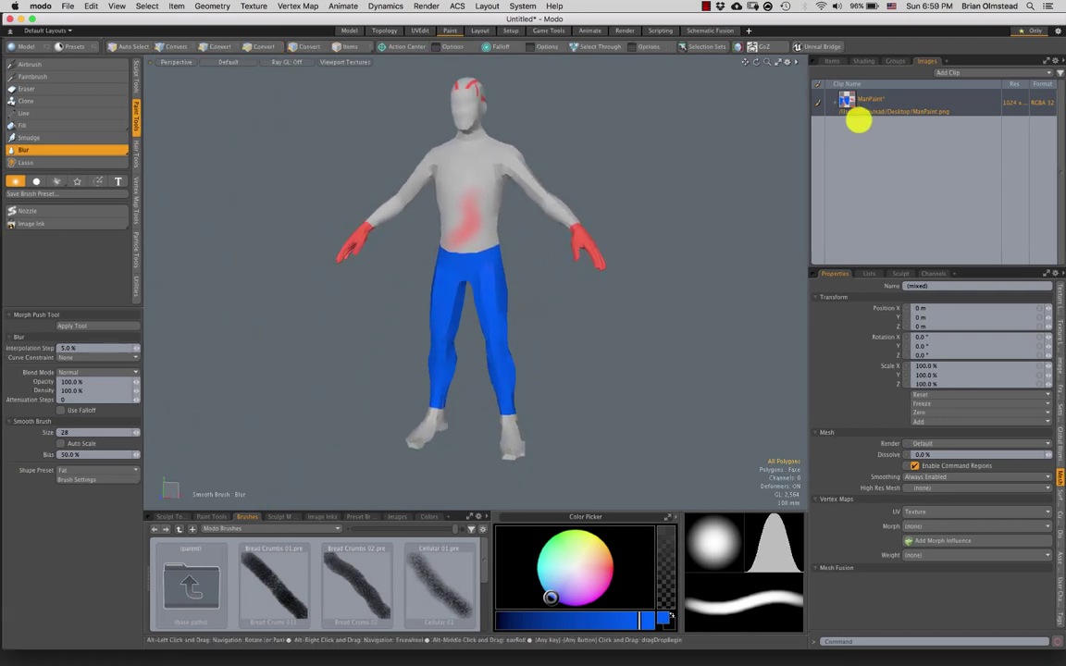
# Delete the ManPaint image clip and its leftover diffuse colour image layer from the ManPaint material.
pyautogui.rightClick(843, 102)
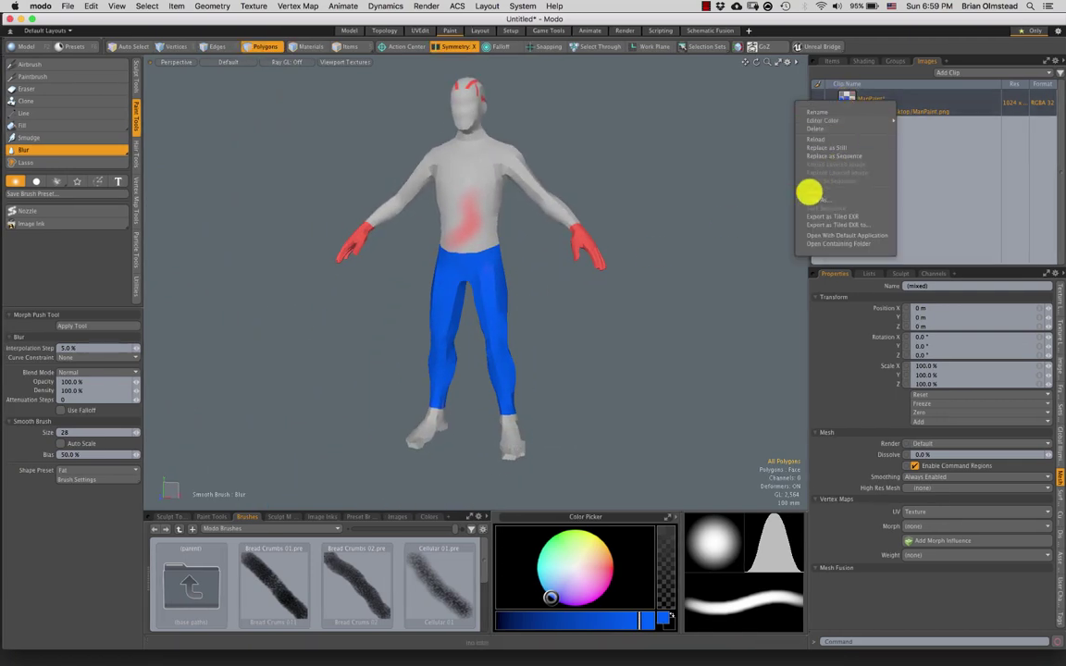
pyautogui.click(820, 131)
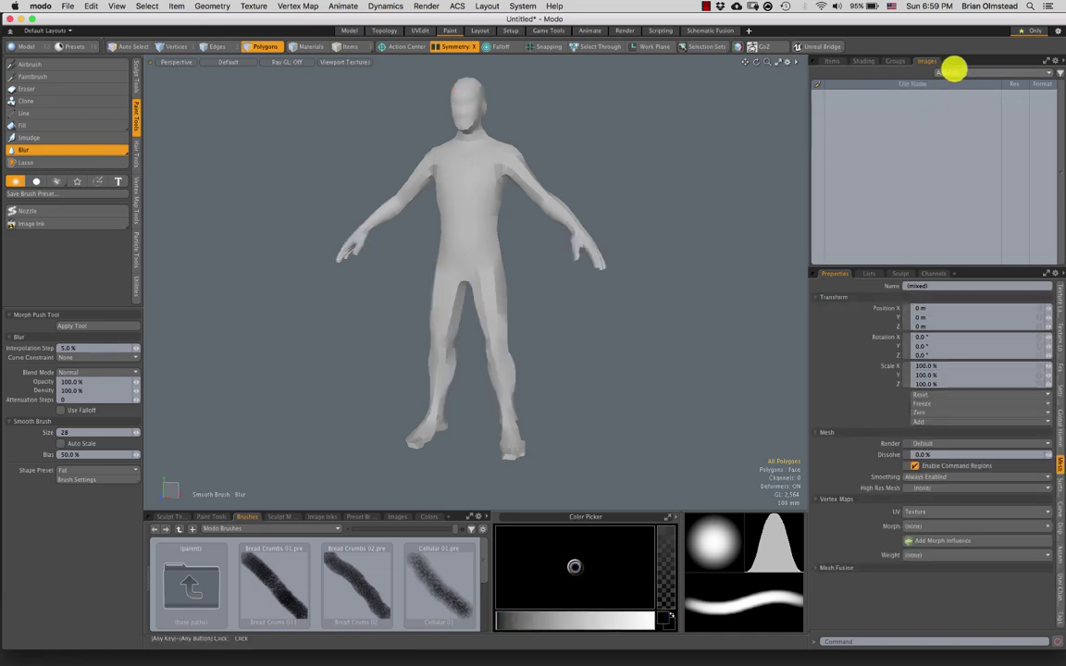
pyautogui.click(863, 61)
pyautogui.rightClick(866, 149)
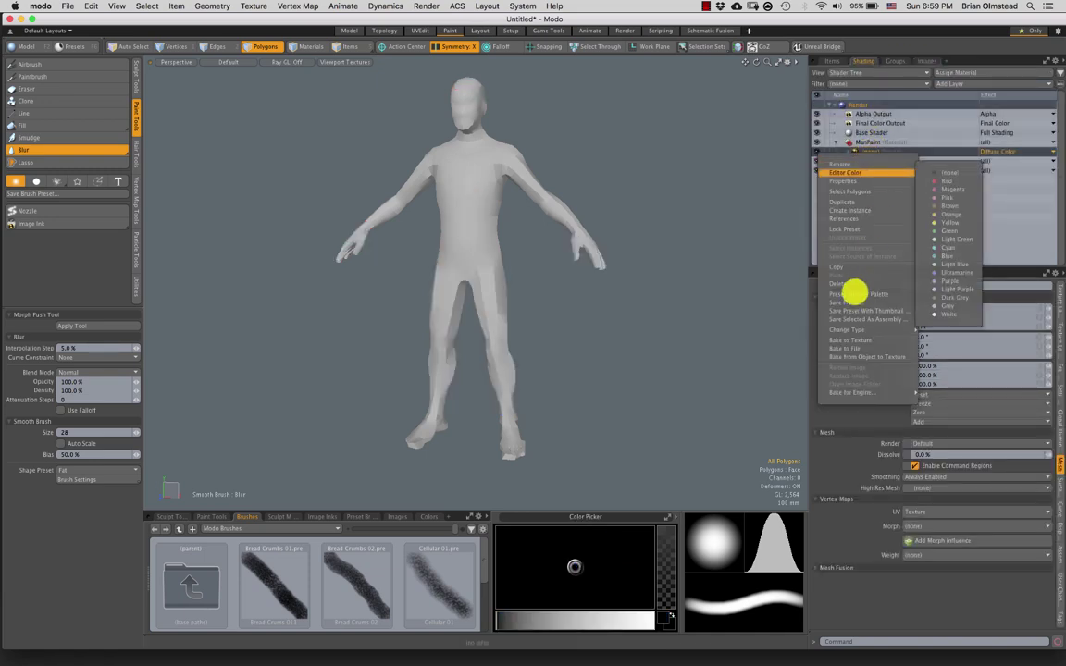
pyautogui.click(842, 282)
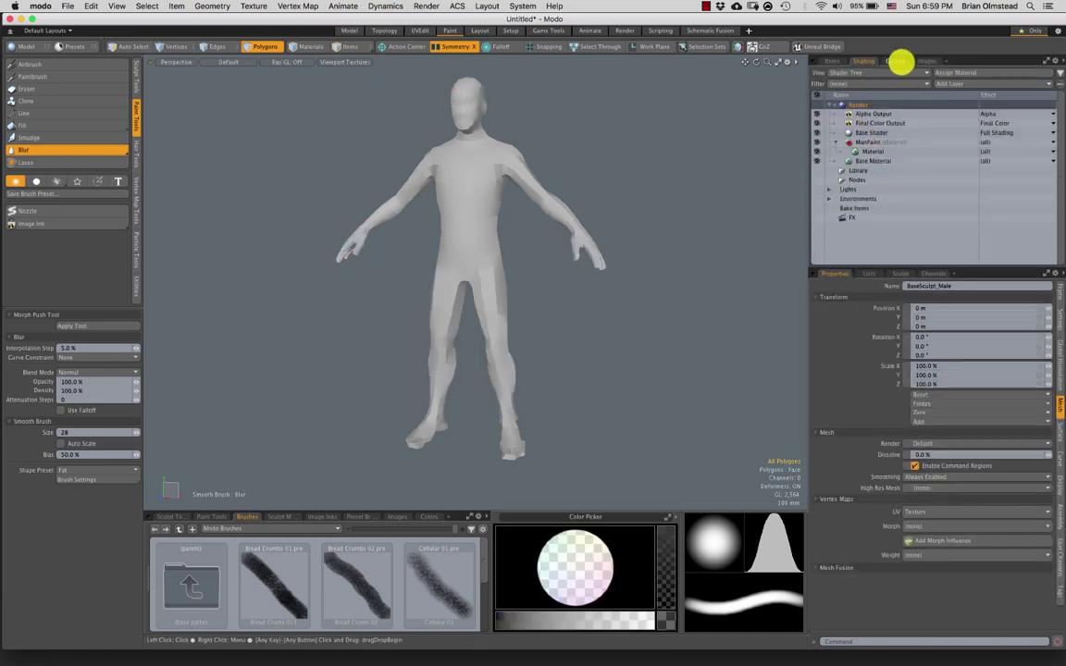
# Create a new PNG image clip named Man_Layer 01 on the Desktop at 1024 x 1024 resolution in RGBA format.
pyautogui.click(925, 61)
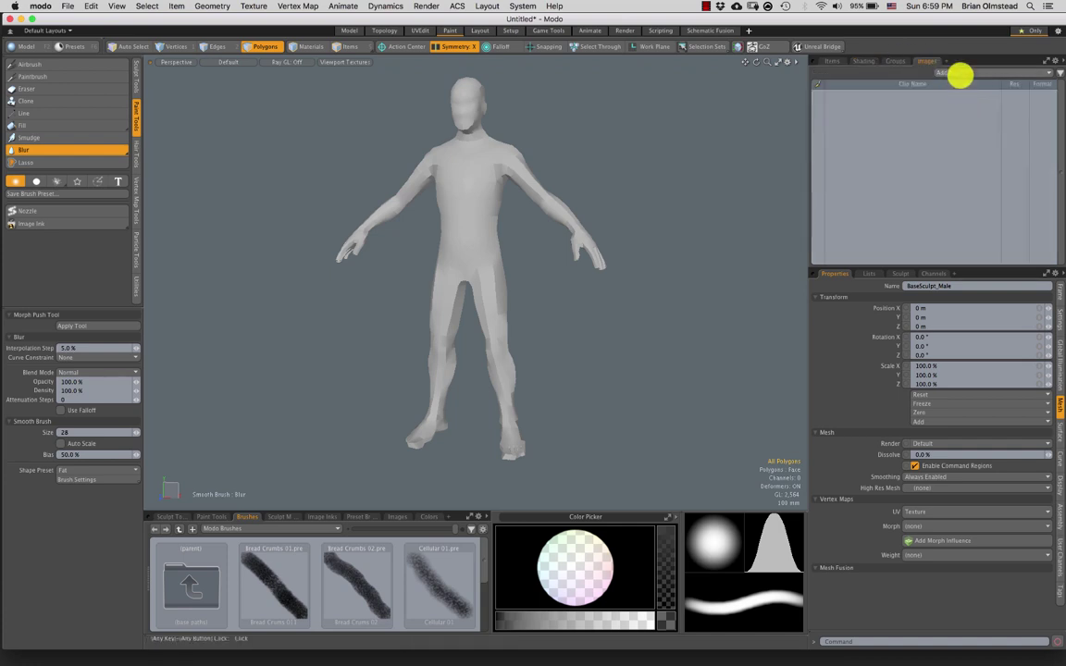
pyautogui.click(957, 73)
pyautogui.click(962, 139)
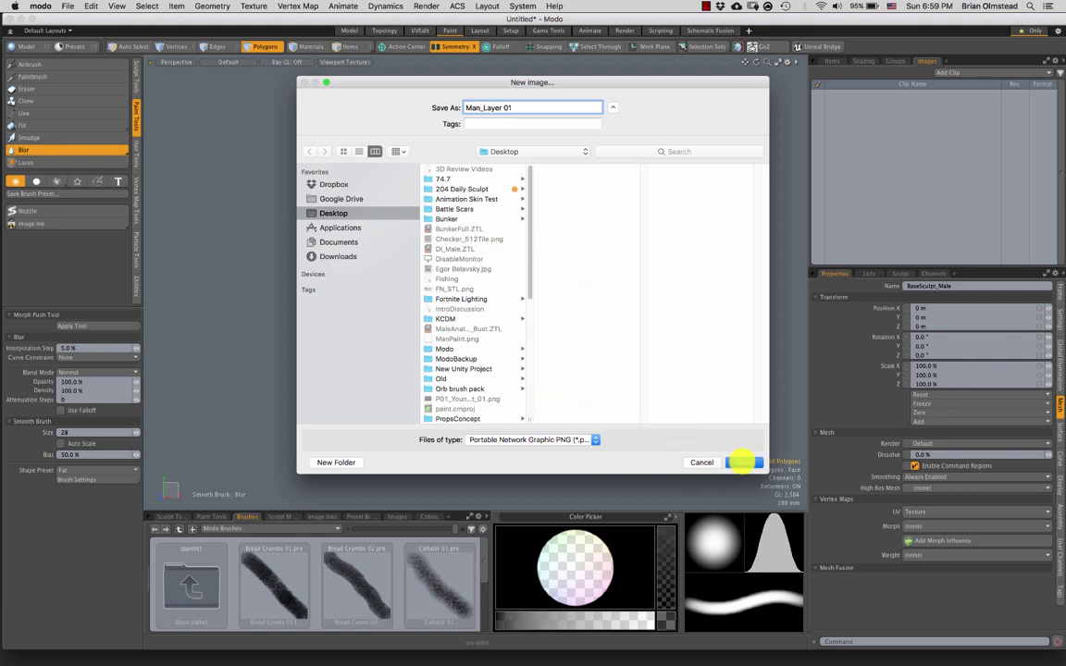
pyautogui.click(745, 461)
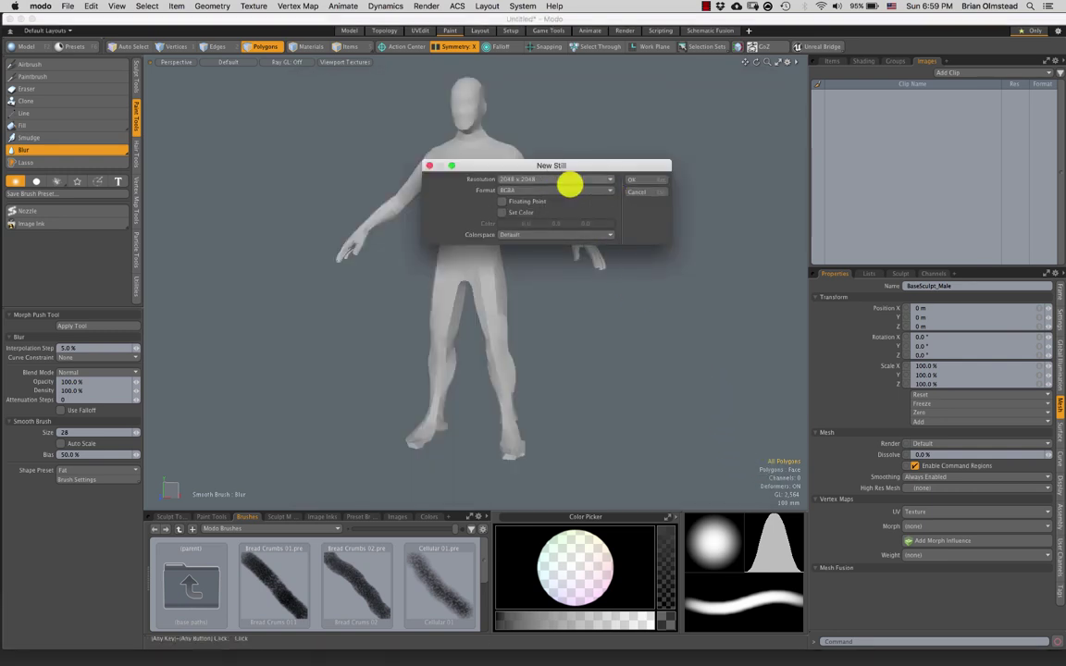
pyautogui.click(559, 180)
pyautogui.click(564, 170)
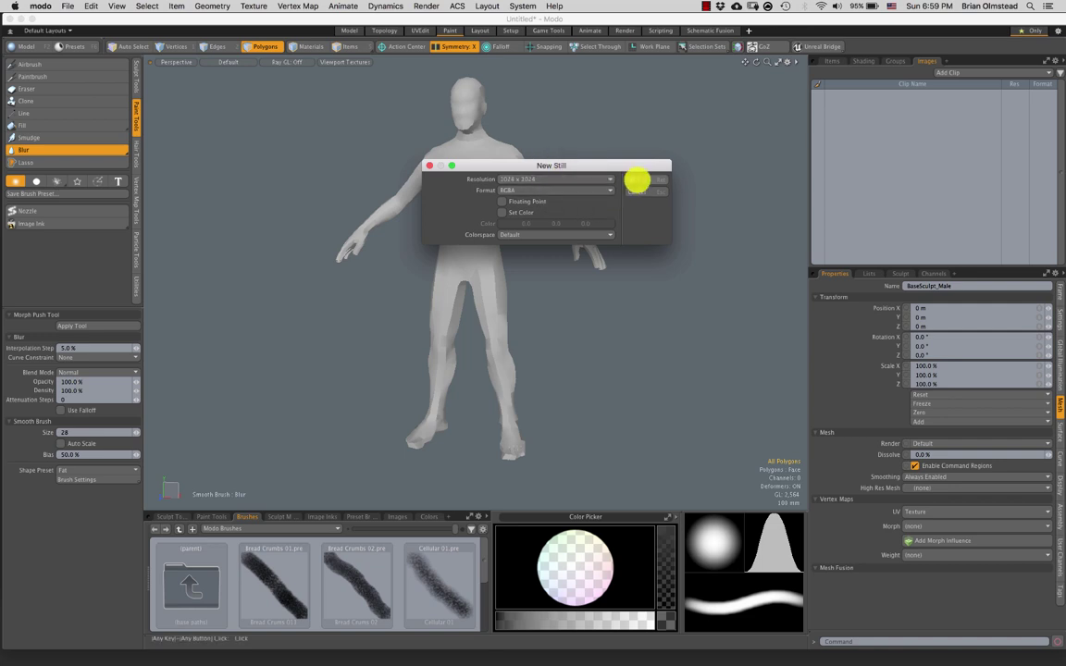
pyautogui.click(636, 181)
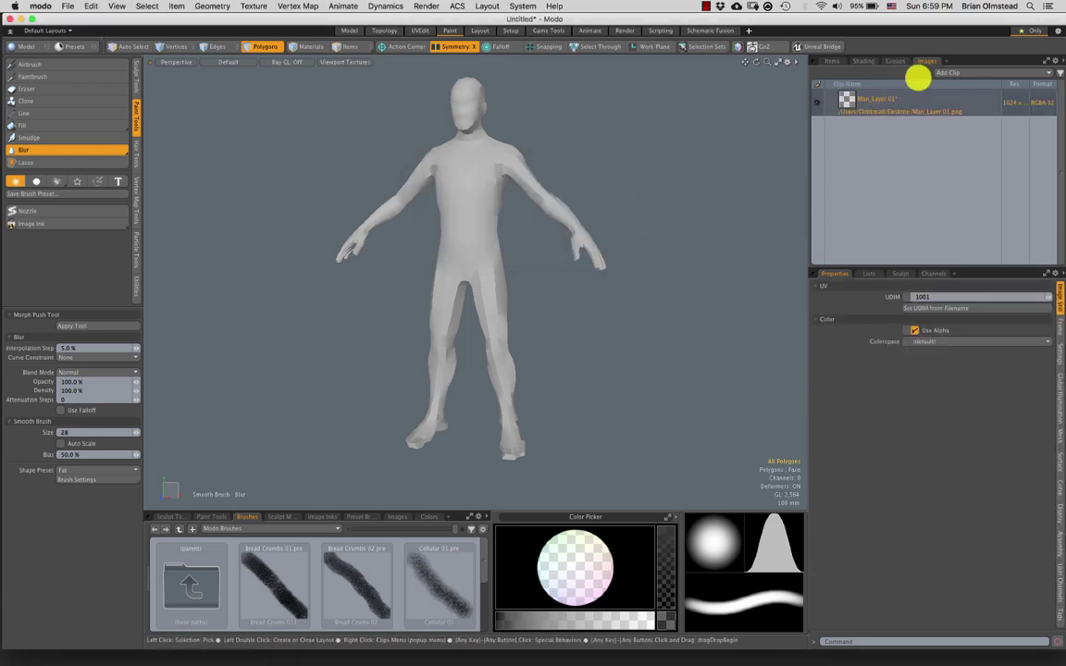
# Add a second new PNG image clip named Man_Layer 02 on the Desktop at 1024 x 1024 resolution.
pyautogui.click(956, 72)
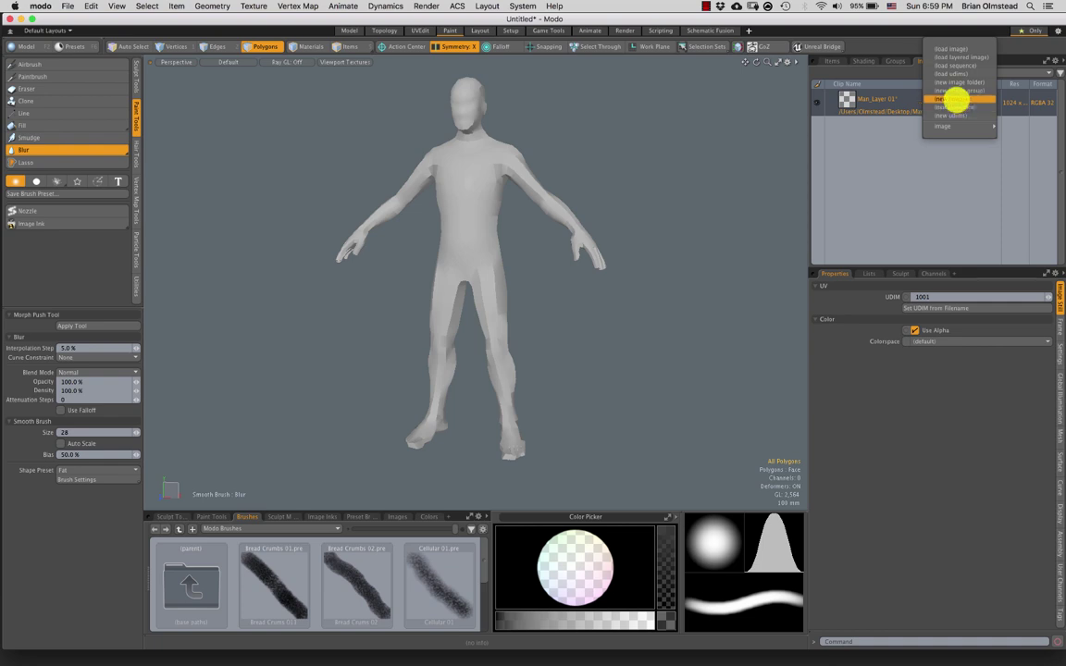
pyautogui.click(953, 99)
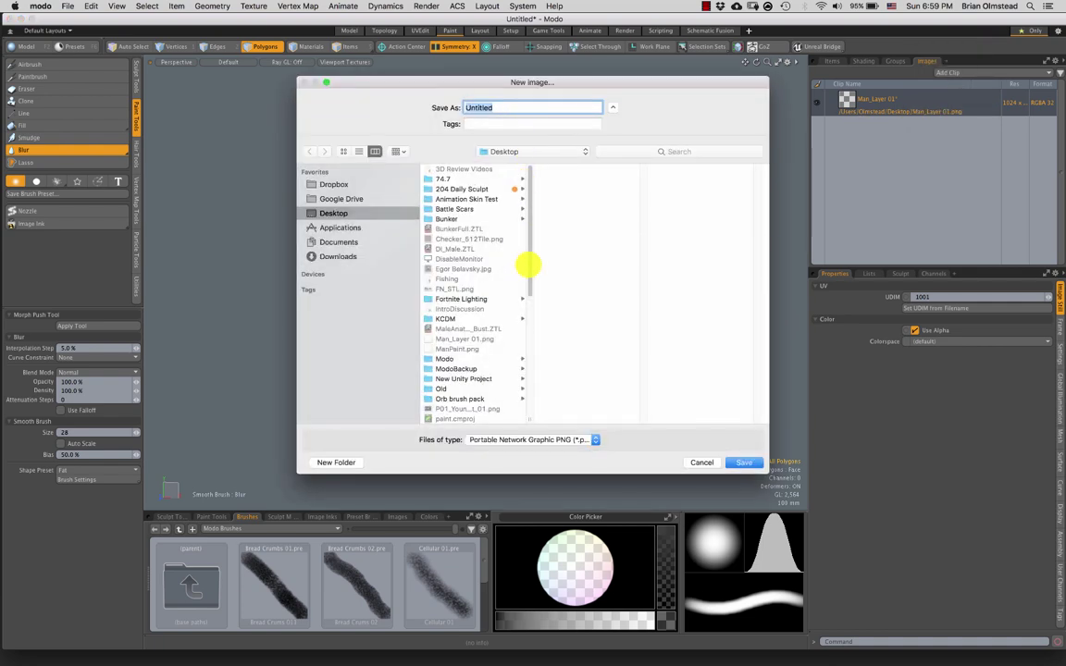
pyautogui.moveTo(532, 250); pyautogui.dragTo(527, 284)
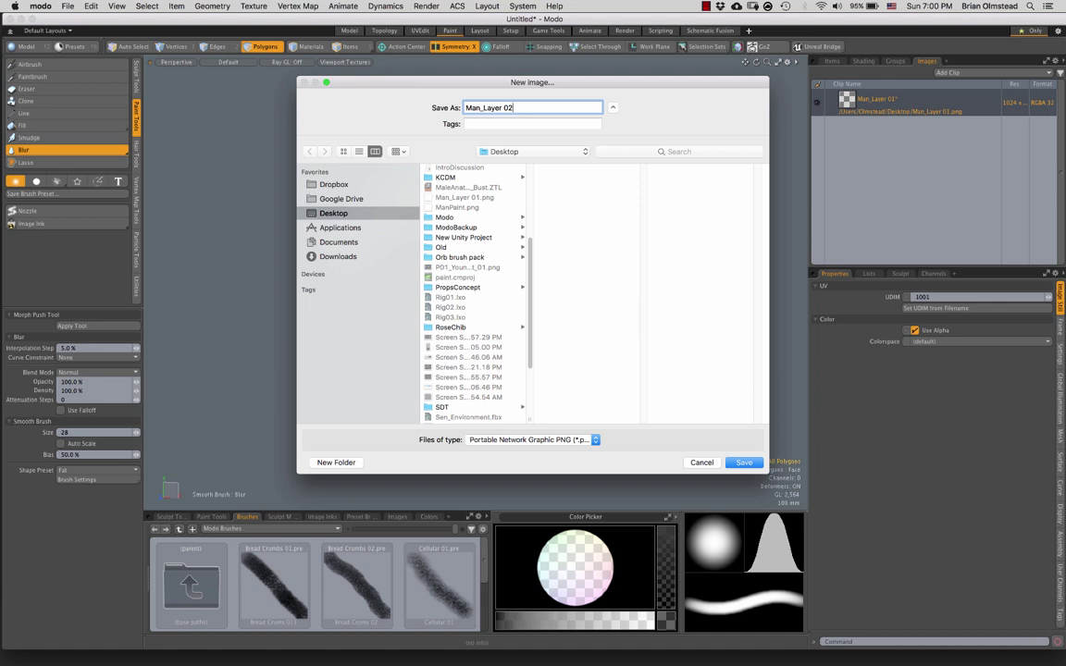
pyautogui.press('Return')
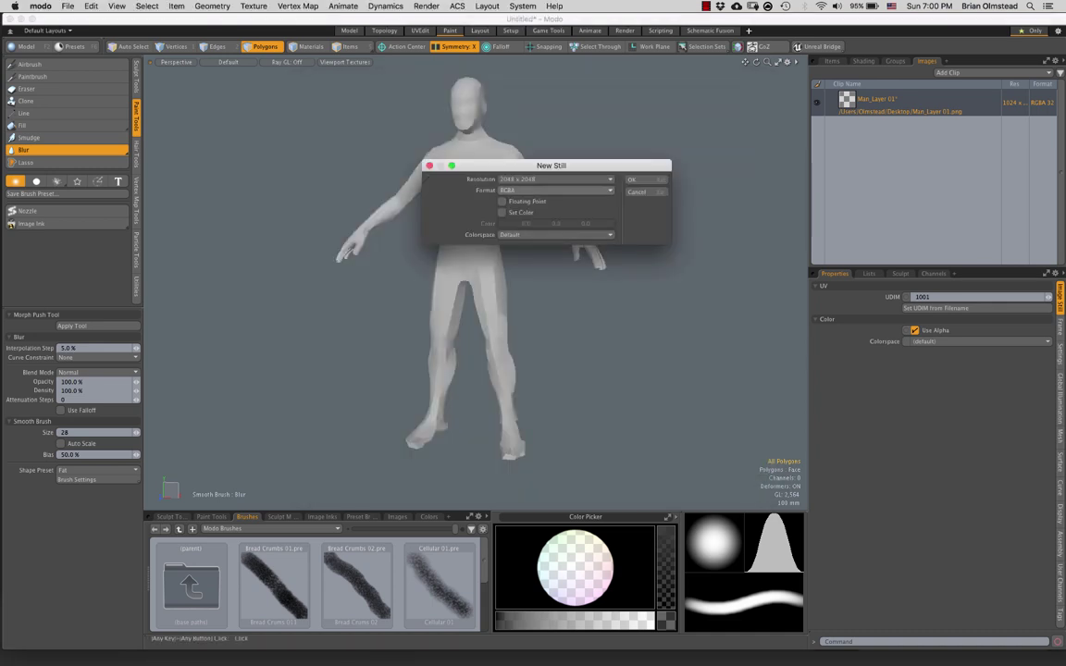
pyautogui.click(555, 180)
pyautogui.click(555, 178)
pyautogui.press('Return')
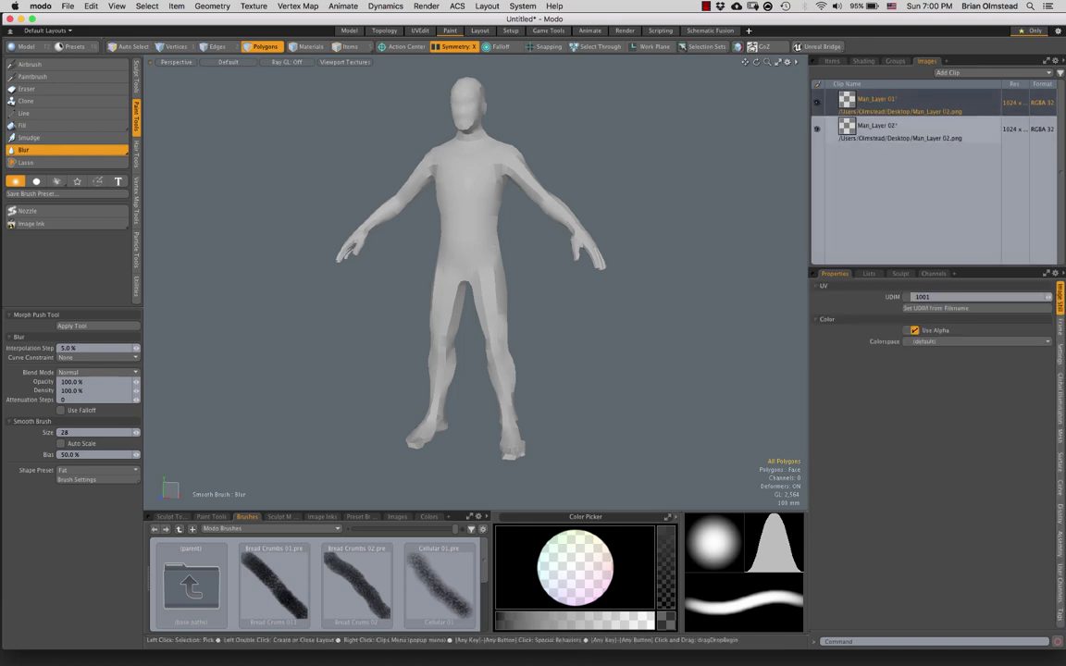
# Add Man_Layer 01.png and Man_Layer 02.png from the desktop to the ManPaint material as diffuse colour image layers.
pyautogui.click(863, 61)
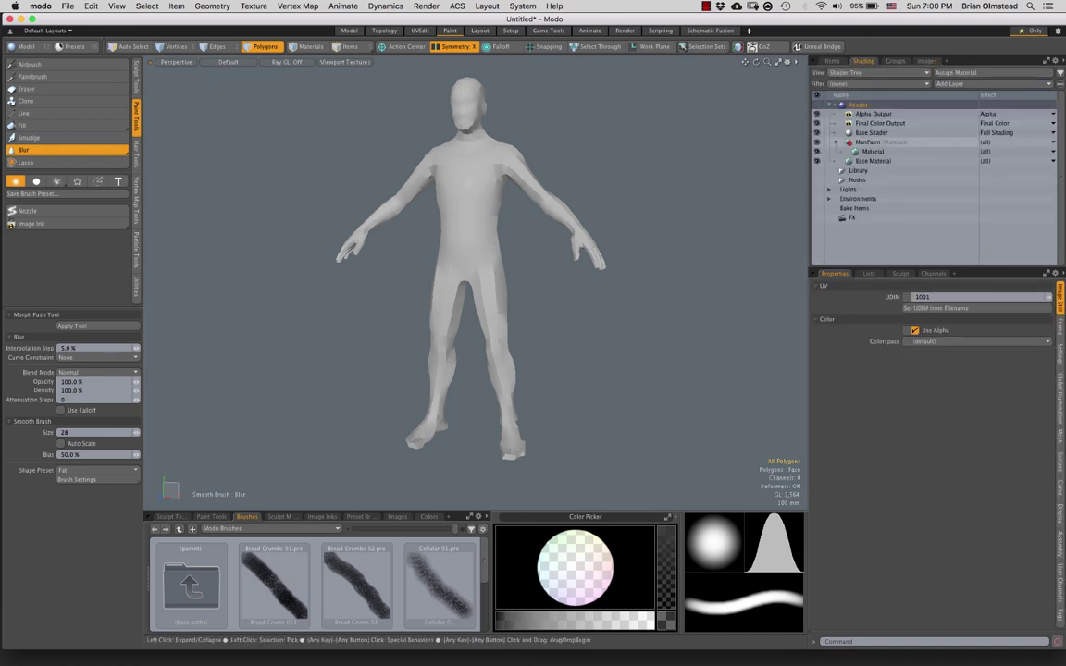
pyautogui.moveTo(740, 19); pyautogui.dragTo(456, 19)
pyautogui.click(819, 187)
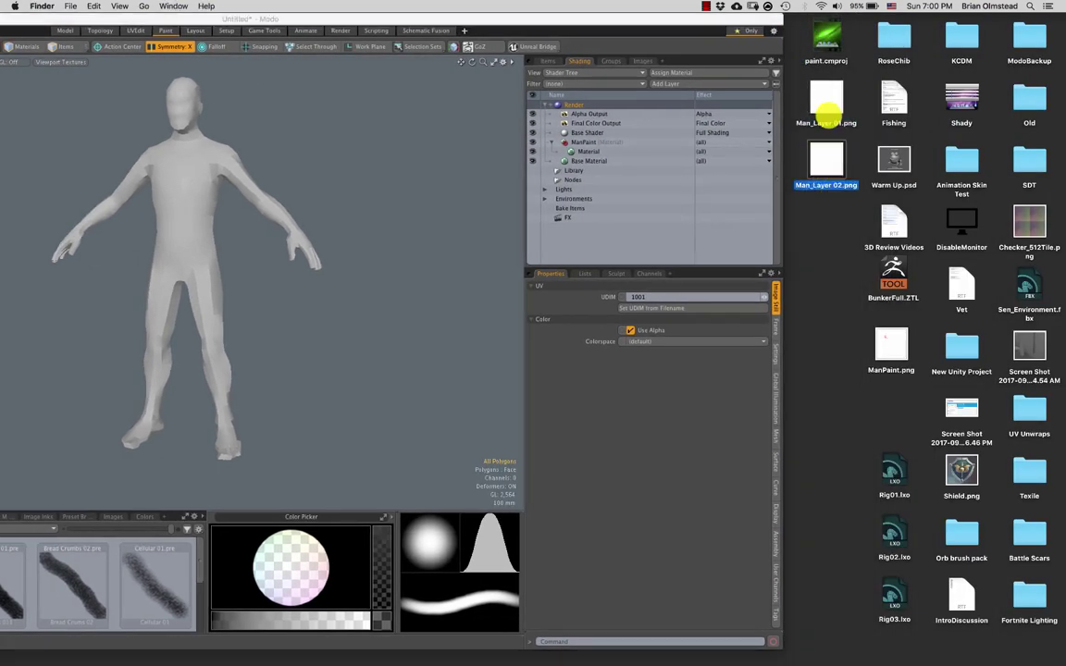
pyautogui.moveTo(819, 128); pyautogui.dragTo(611, 154)
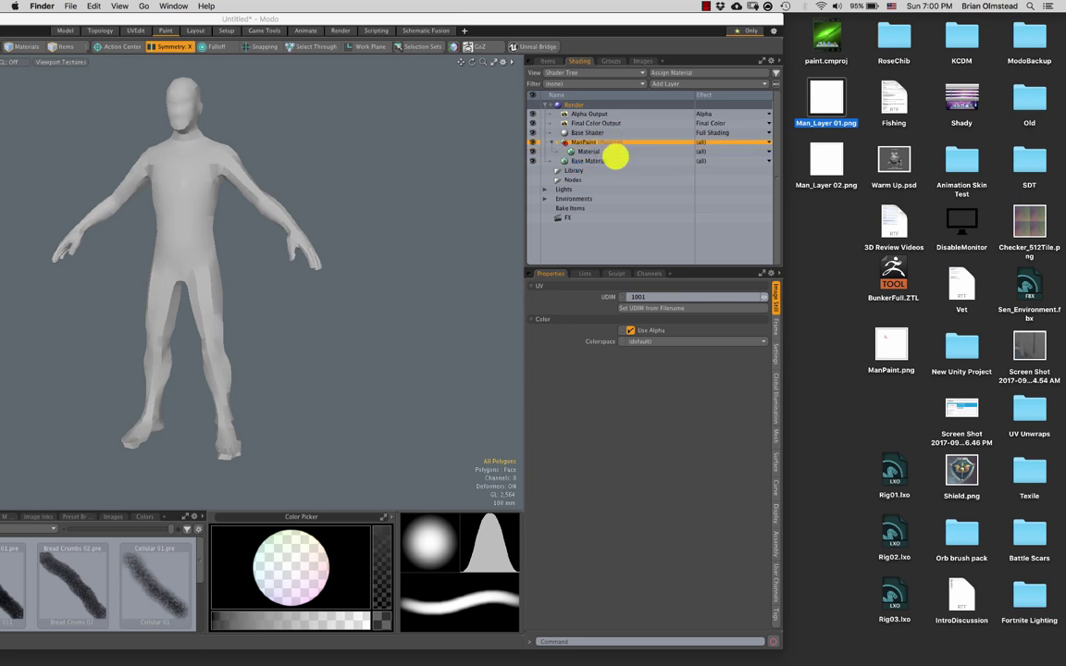
pyautogui.moveTo(804, 183); pyautogui.dragTo(615, 158)
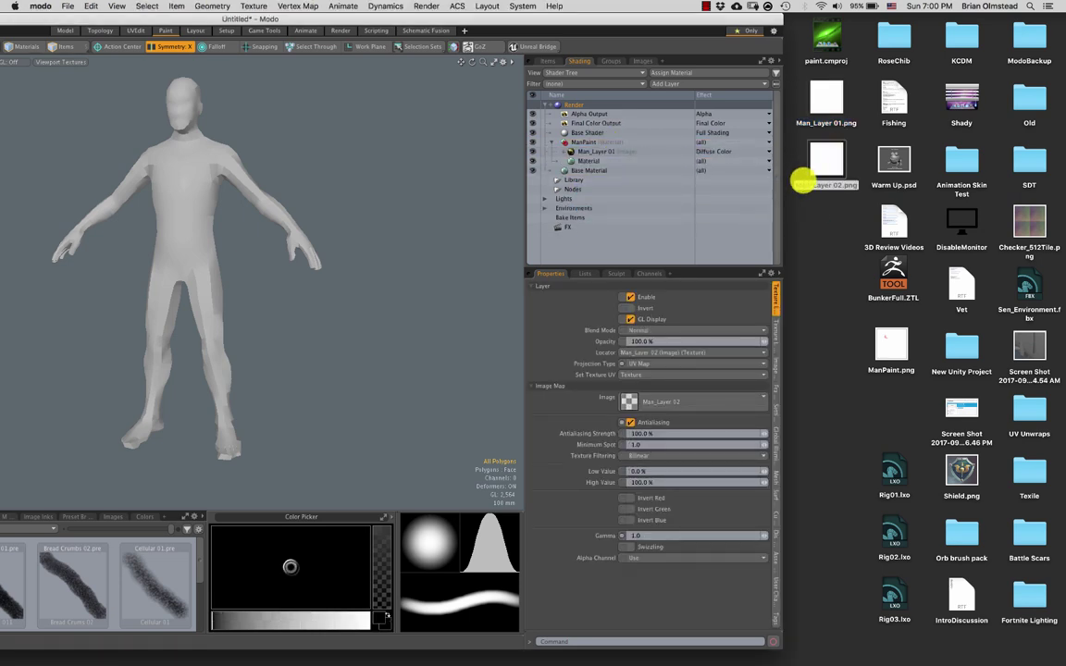
pyautogui.click(829, 166)
pyautogui.moveTo(806, 185); pyautogui.dragTo(634, 166)
pyautogui.click(585, 170)
pyautogui.click(604, 162)
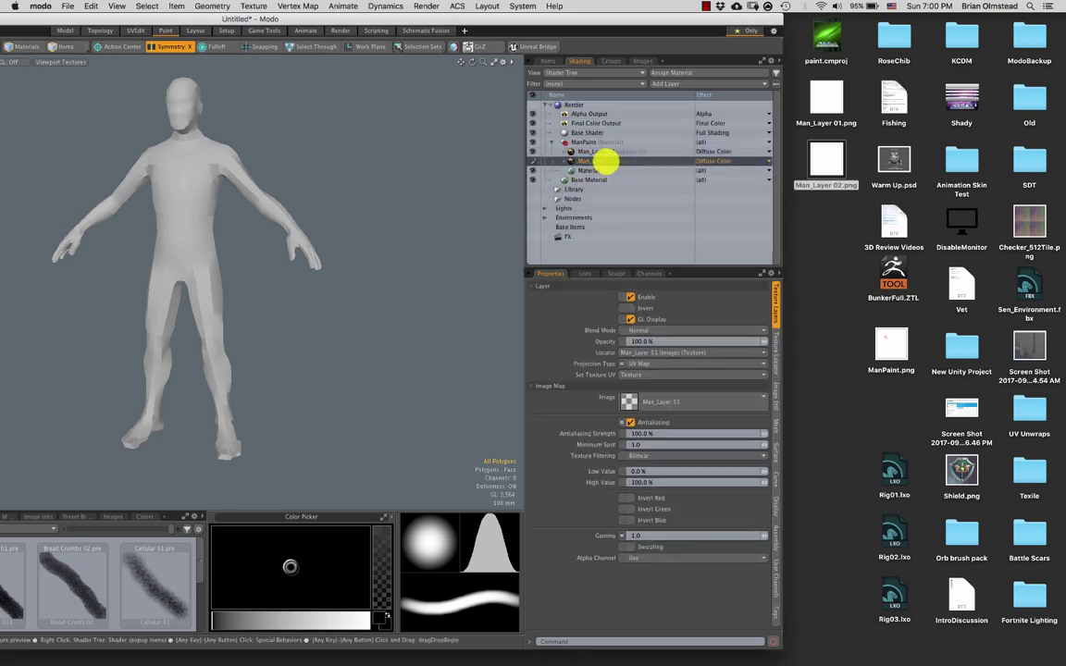
pyautogui.moveTo(521, 18); pyautogui.dragTo(722, 68)
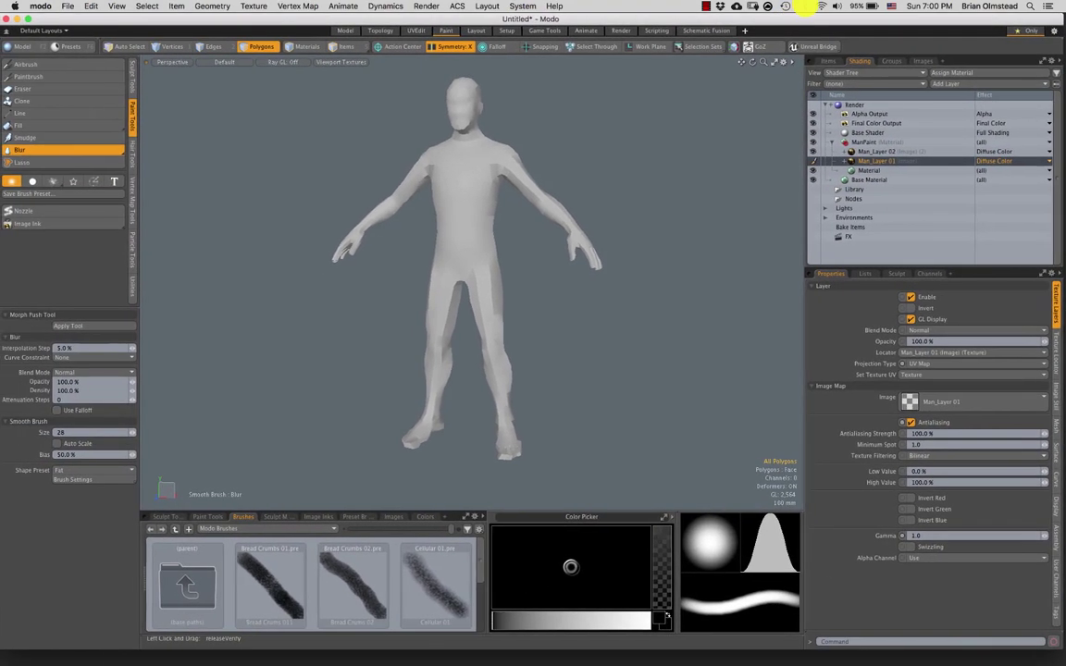
# Activate the Paintbrush with a brush size of 25 and select the Man_Layer 01 image layer as the paint target.
pyautogui.scroll(6, 516, 286)
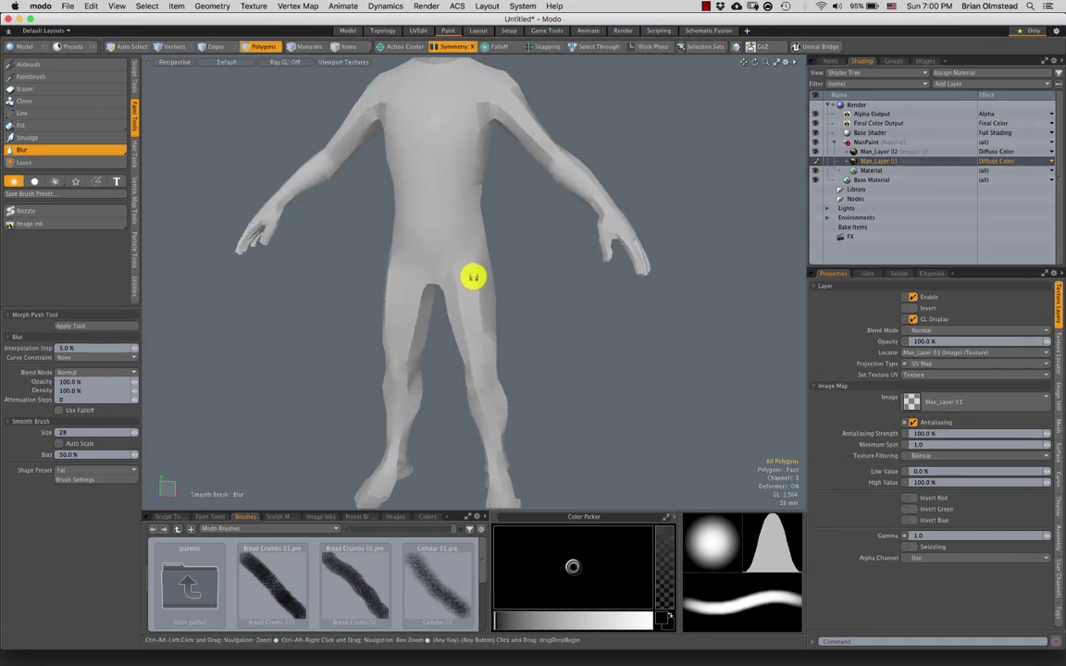
pyautogui.click(37, 77)
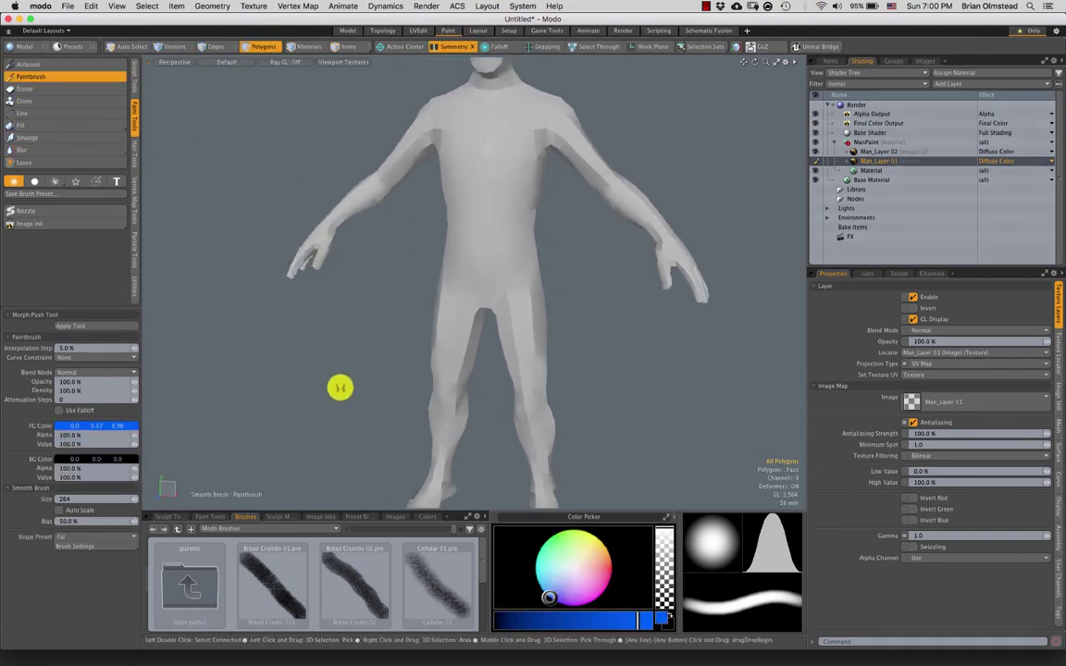
pyautogui.moveTo(509, 257); pyautogui.dragTo(374, 245, button='right')
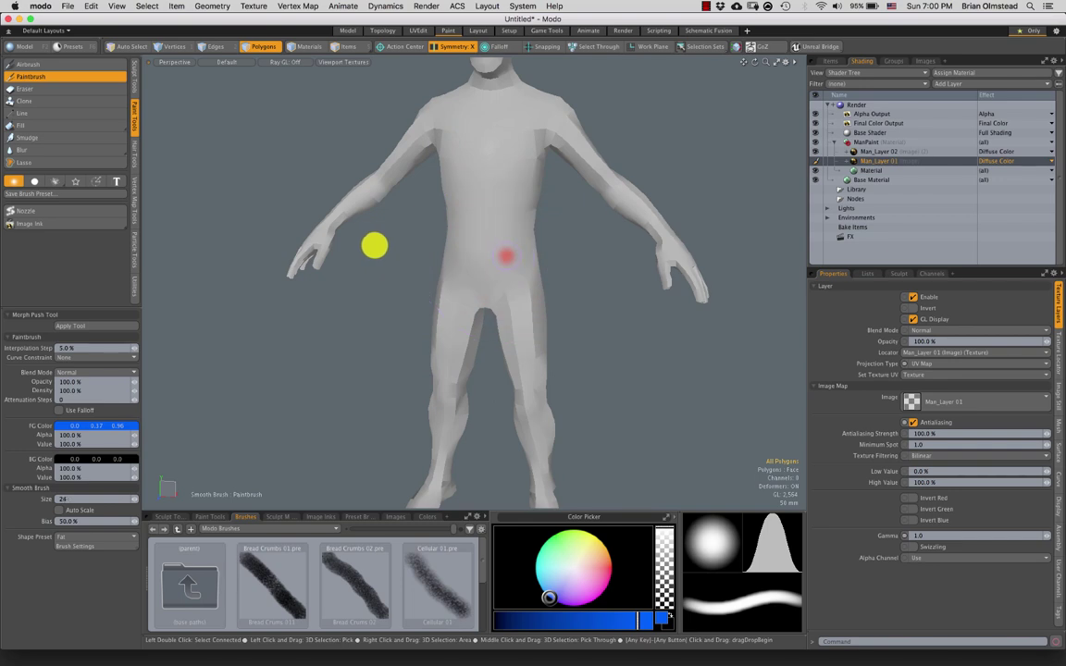
pyautogui.scroll(3, 504, 264)
pyautogui.keyDown('alt'); pyautogui.moveTo(470, 277); pyautogui.dragTo(571, 197); pyautogui.keyUp('alt')
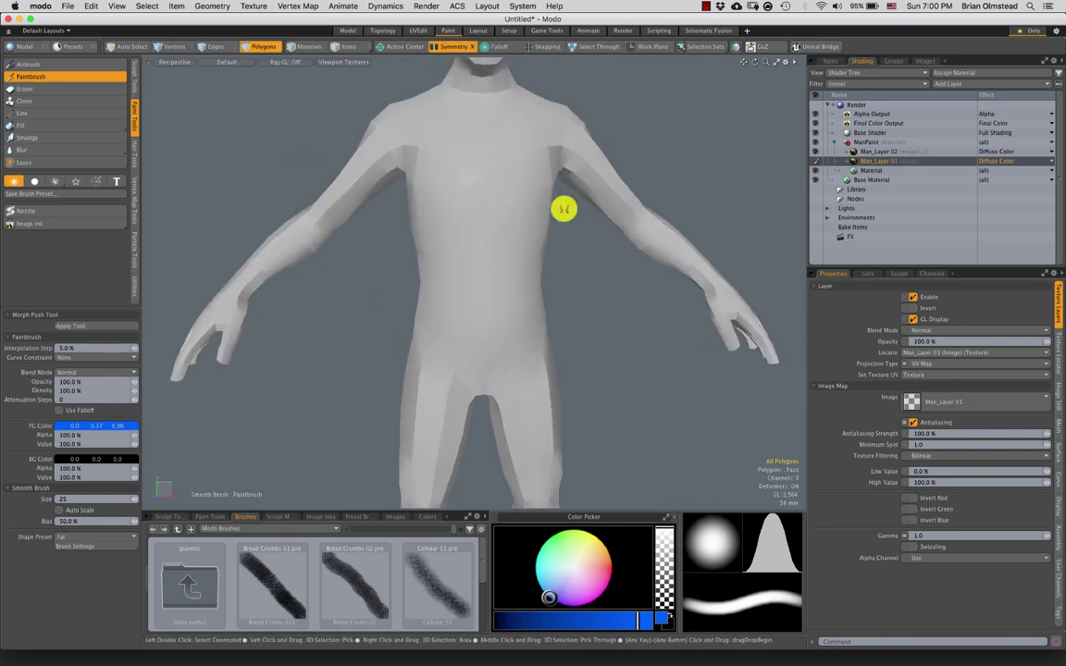
pyautogui.click(883, 151)
pyautogui.click(880, 161)
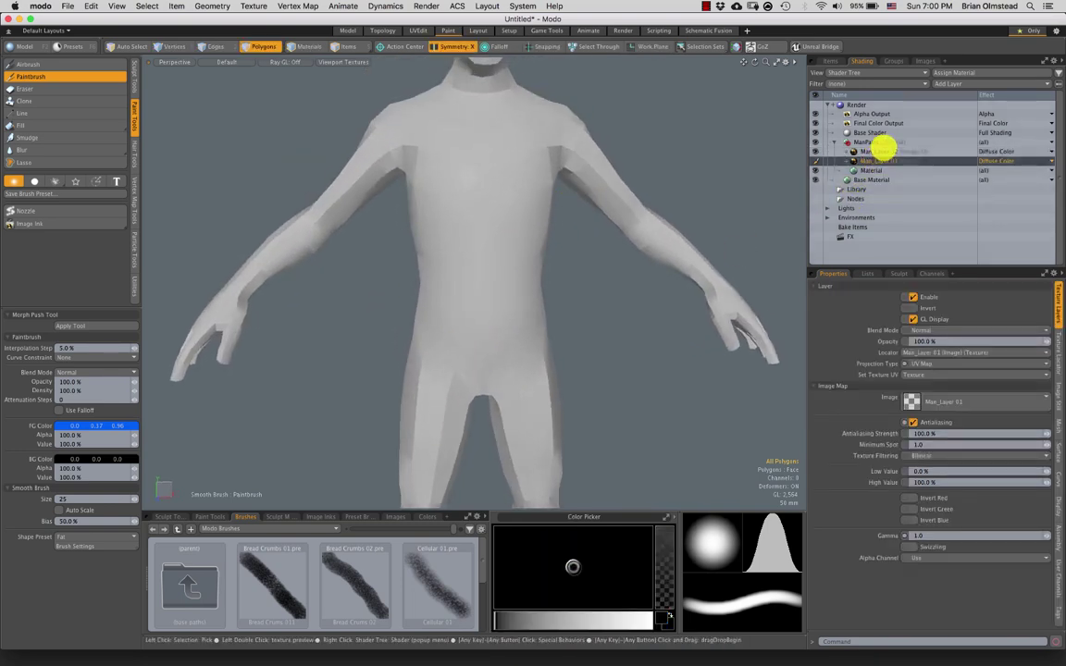
# Preview the Man_Layer 02.png file on the desktop and close the preview.
pyautogui.moveTo(856, 19); pyautogui.dragTo(644, 18)
pyautogui.click(822, 185)
pyautogui.press('space')
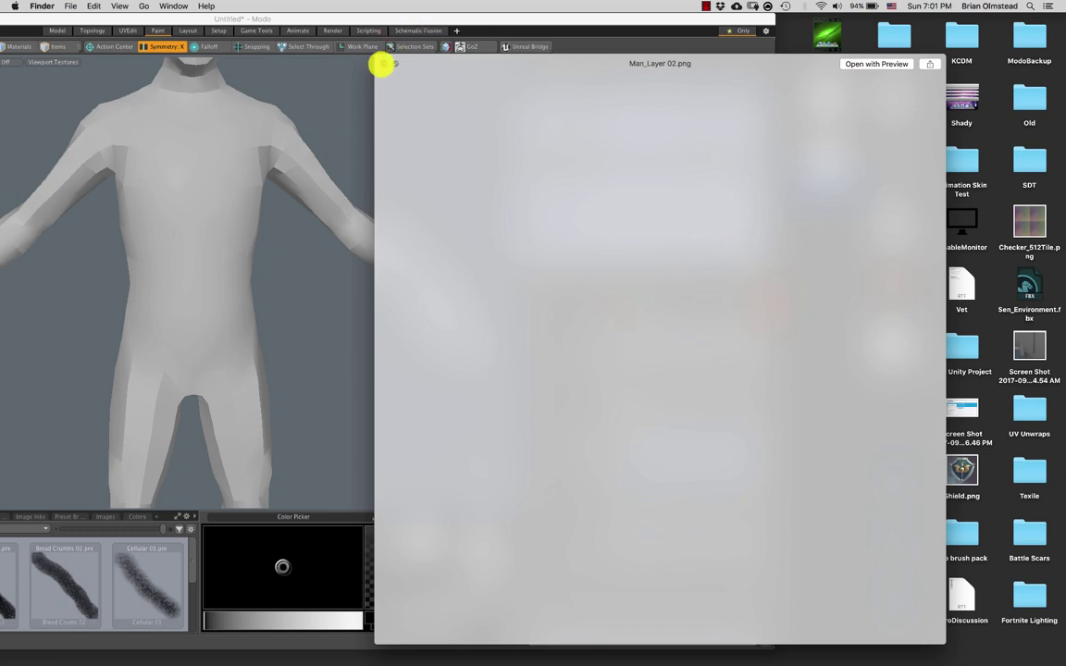
pyautogui.click(382, 64)
pyautogui.doubleClick(350, 18)
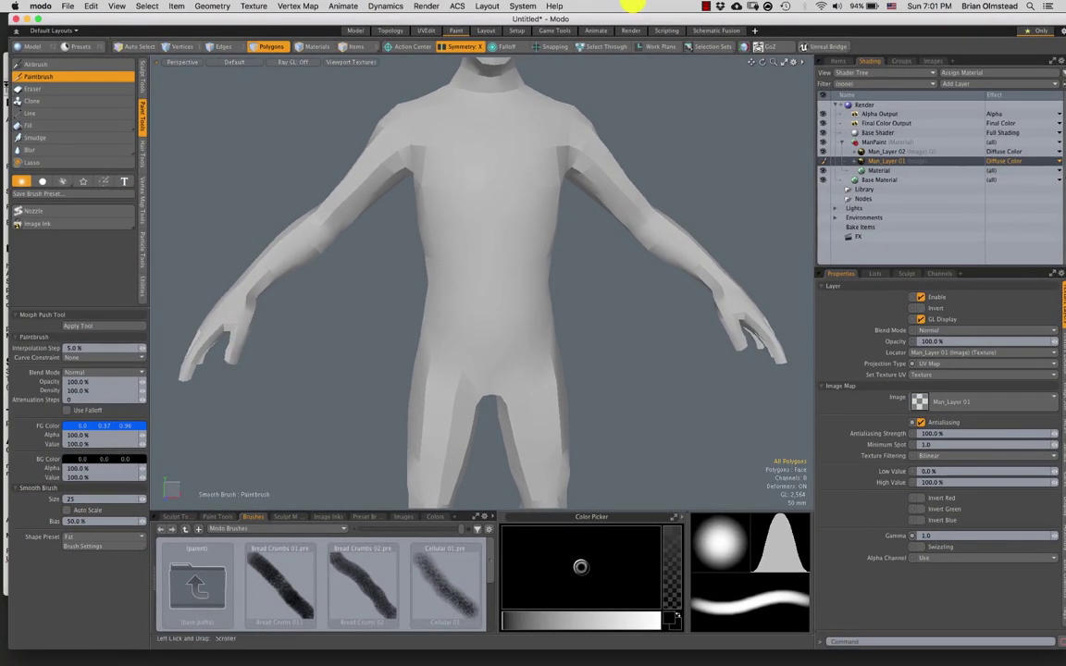
# Paint a symmetrical blue area over the abdomen on Man_Layer 01 with a brush size of 24.
pyautogui.moveTo(386, 338); pyautogui.dragTo(534, 197, button='middle')
pyautogui.moveTo(521, 220)
pyautogui.mouseDown()
pyautogui.moveTo(475, 261)
pyautogui.moveTo(510, 189)
pyautogui.mouseUp()
pyautogui.moveTo(506, 264)
pyautogui.mouseDown()
pyautogui.moveTo(499, 233)
pyautogui.moveTo(528, 340)
pyautogui.mouseUp()
# Select Man_Layer 02, set the Paintbrush foreground to a magenta red and paint a symmetrical area over the chest.
pyautogui.moveTo(916, 163); pyautogui.dragTo(890, 154)
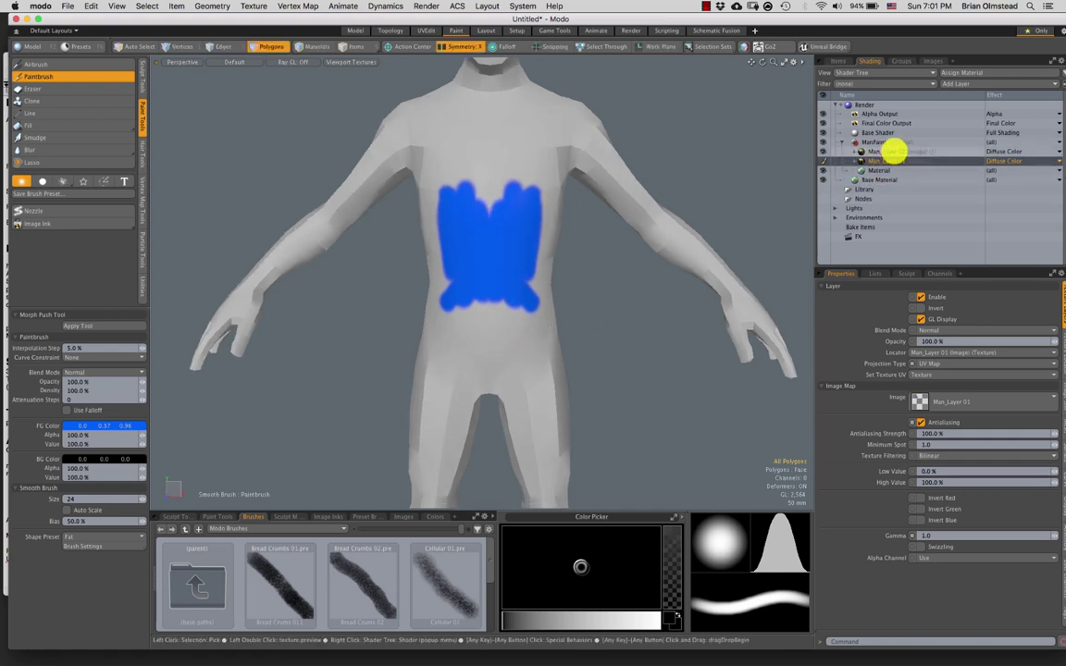
pyautogui.moveTo(886, 153); pyautogui.dragTo(887, 152)
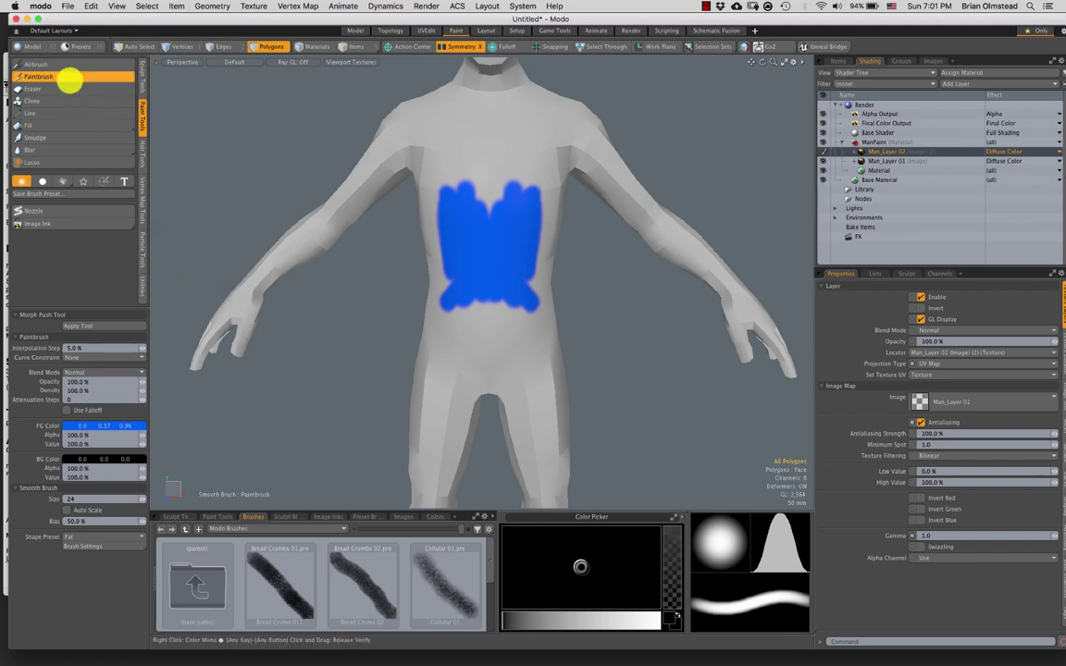
pyautogui.click(52, 78)
pyautogui.click(51, 77)
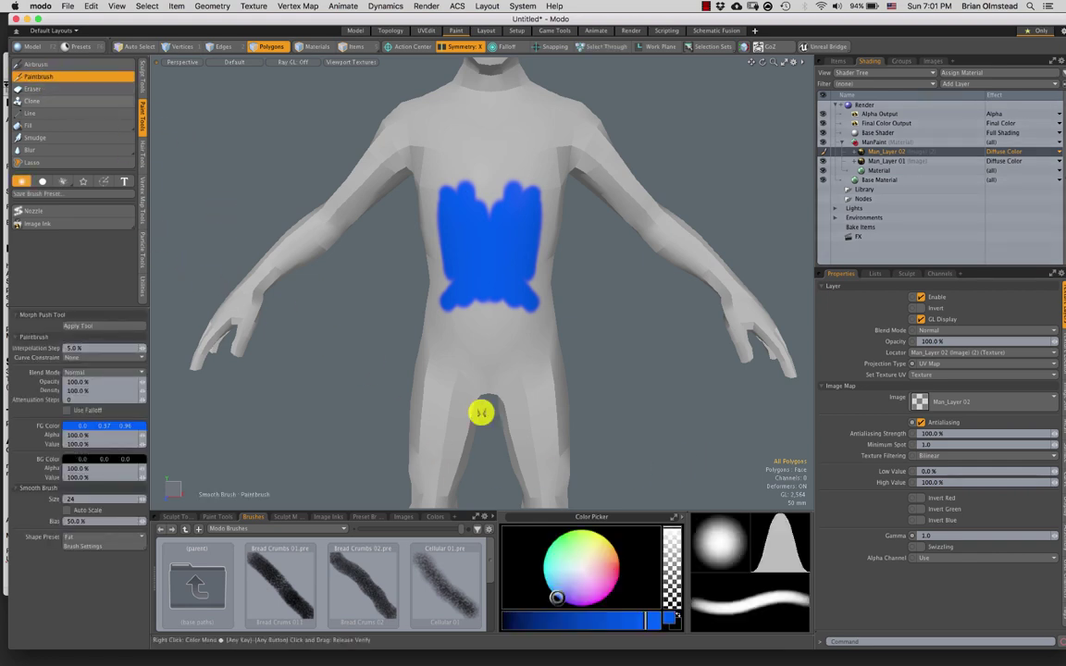
pyautogui.moveTo(586, 559); pyautogui.dragTo(618, 572)
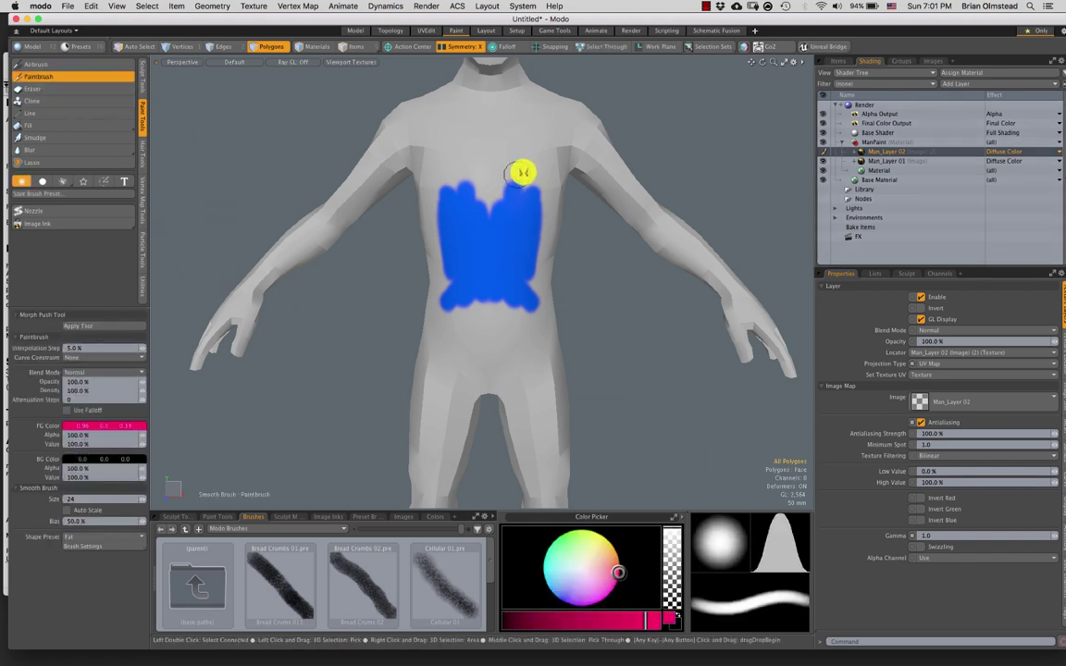
pyautogui.moveTo(523, 148)
pyautogui.mouseDown()
pyautogui.moveTo(493, 194)
pyautogui.moveTo(516, 169)
pyautogui.moveTo(545, 176)
pyautogui.moveTo(544, 203)
pyautogui.moveTo(485, 210)
pyautogui.moveTo(497, 225)
pyautogui.moveTo(540, 213)
pyautogui.mouseUp()
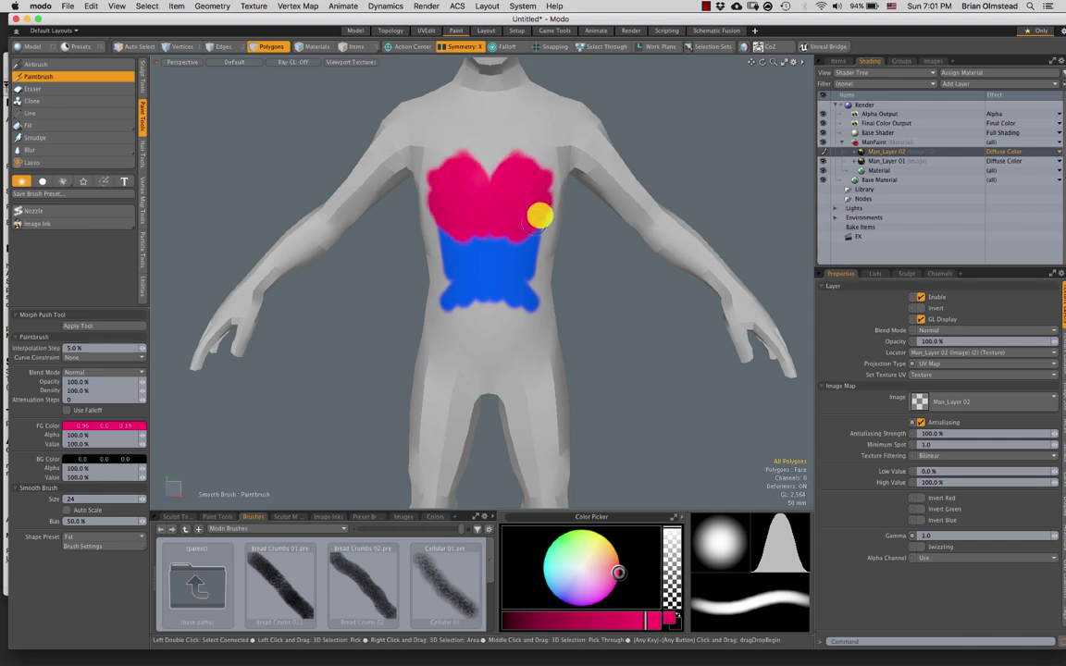
# Hide and reshow Man_Layer 02 to check the blue paint underneath it on the torso.
pyautogui.scroll(5, 536, 297)
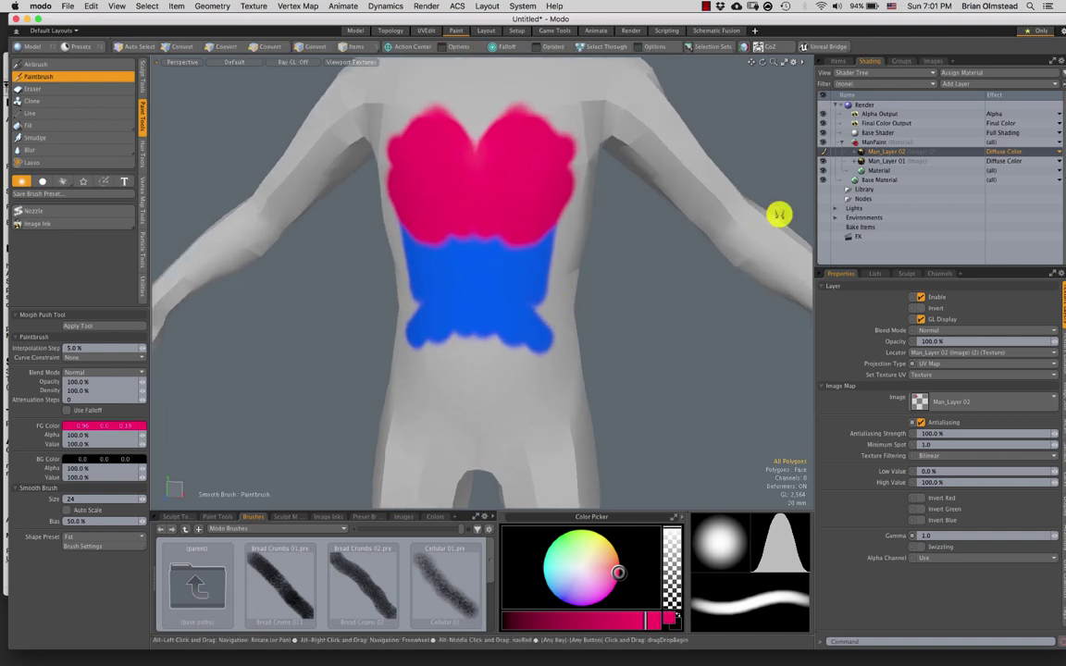
pyautogui.click(871, 142)
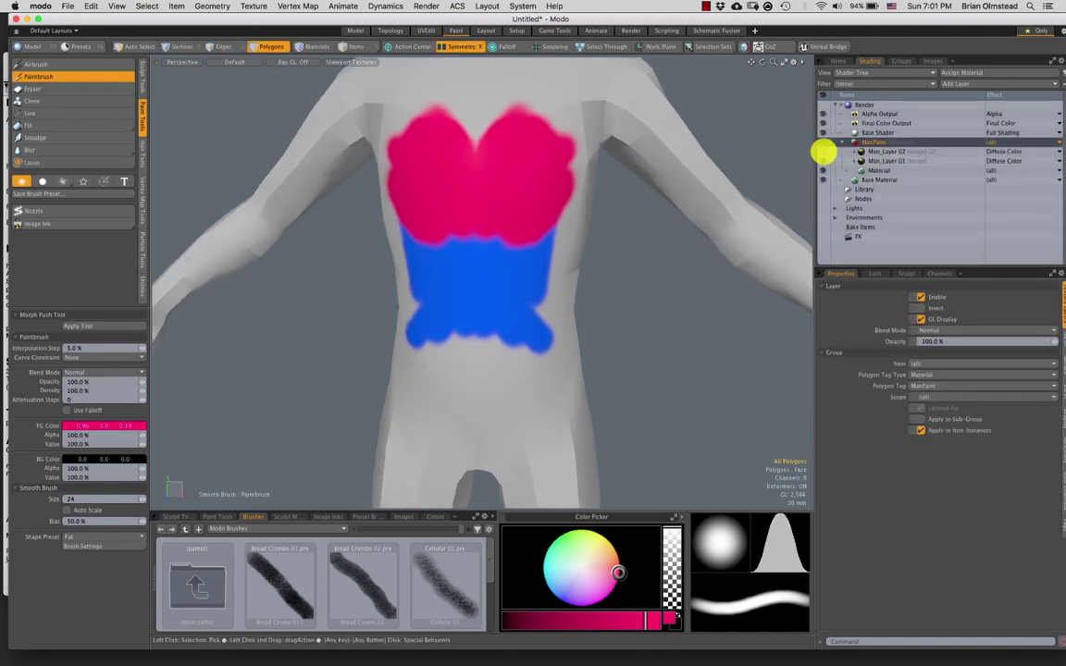
pyautogui.click(822, 150)
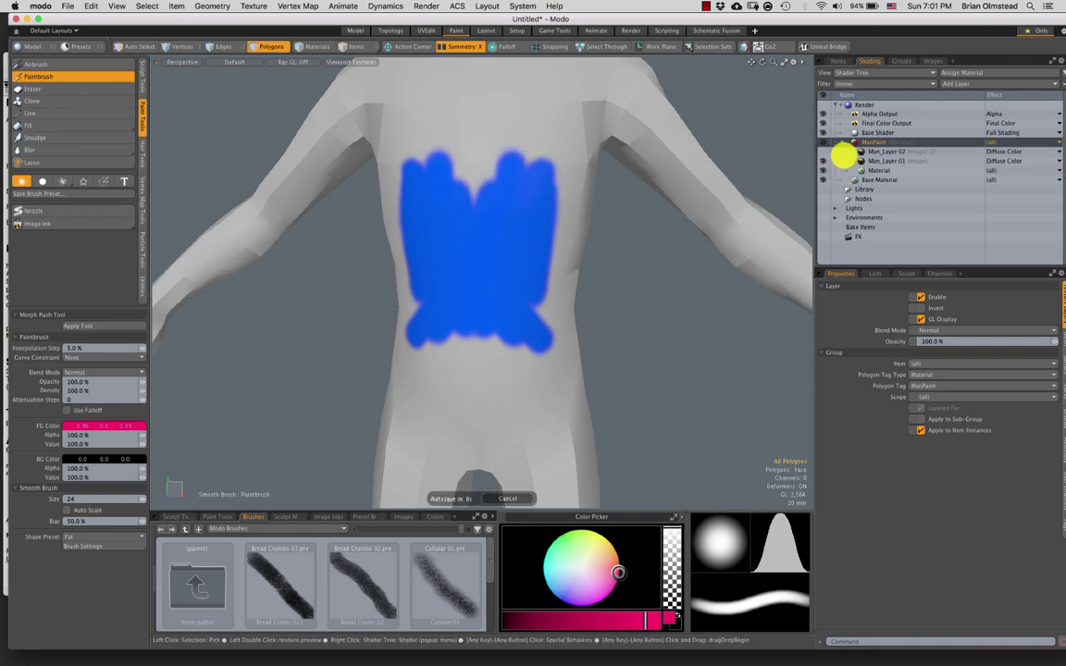
pyautogui.click(822, 150)
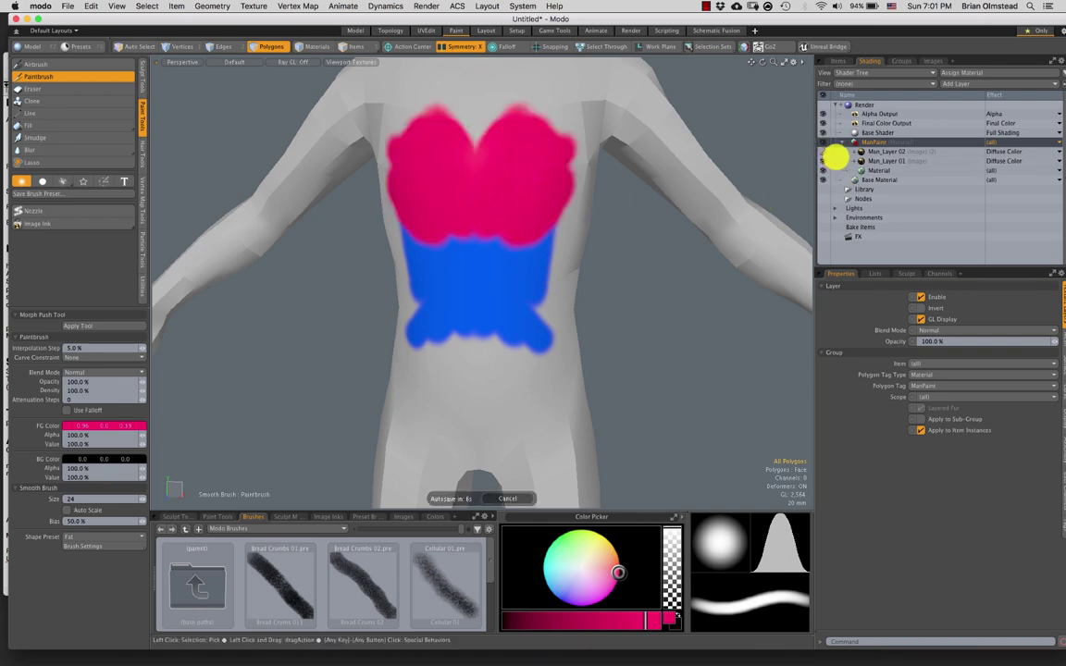
# Move Man_Layer 01 above Man_Layer 02 in the ManPaint material and toggle Man_Layer 02's visibility to compare the layers.
pyautogui.click(874, 161)
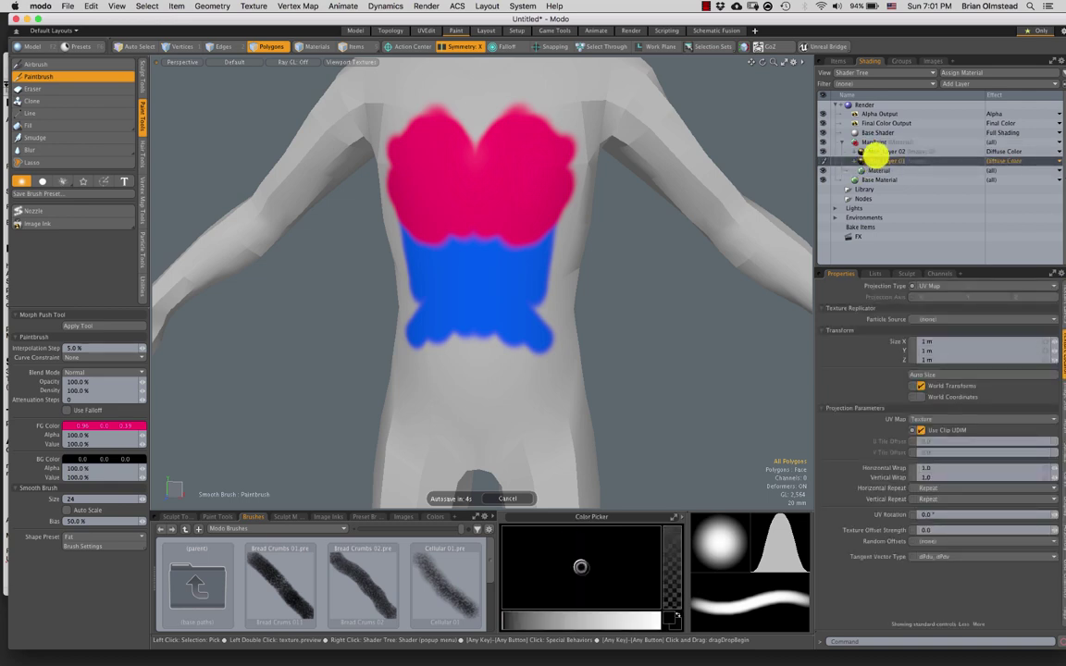
pyautogui.moveTo(874, 157); pyautogui.dragTo(868, 150)
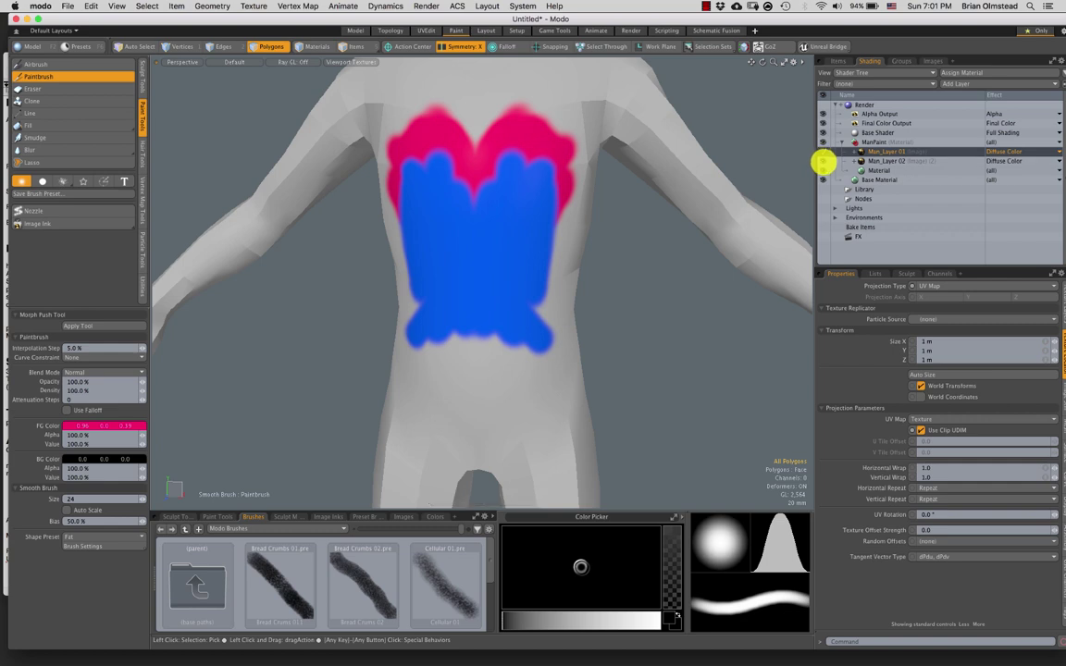
pyautogui.click(822, 161)
pyautogui.click(820, 161)
pyautogui.click(823, 161)
pyautogui.click(822, 161)
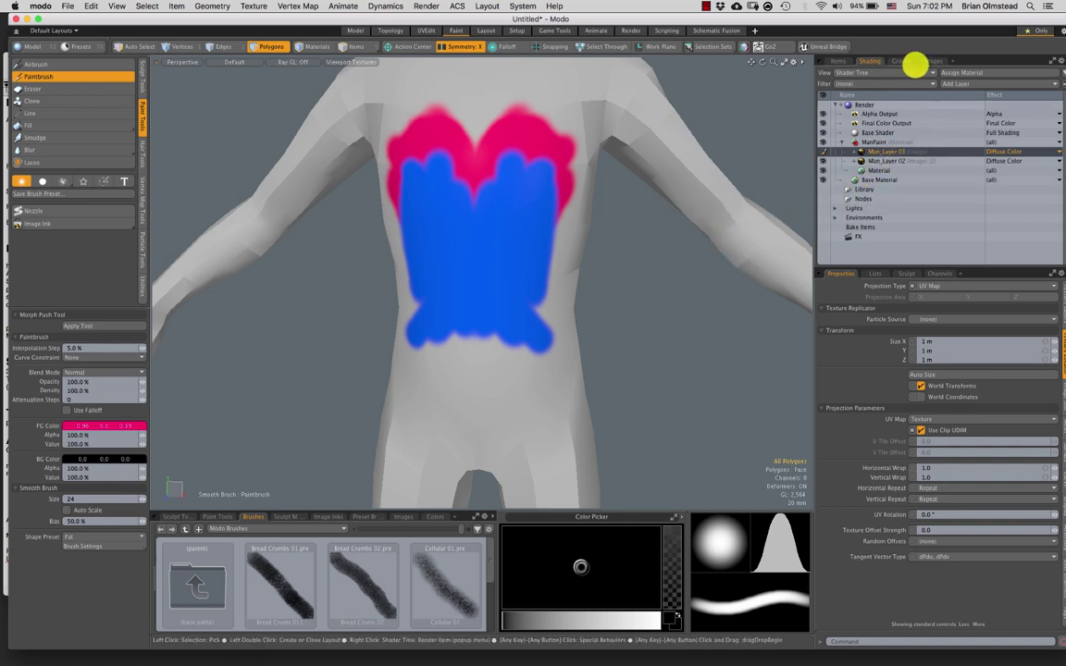
# Save the painted Man_Layer 01 and Man_Layer 02 image clips to their PNG files.
pyautogui.click(931, 61)
pyautogui.rightClick(910, 98)
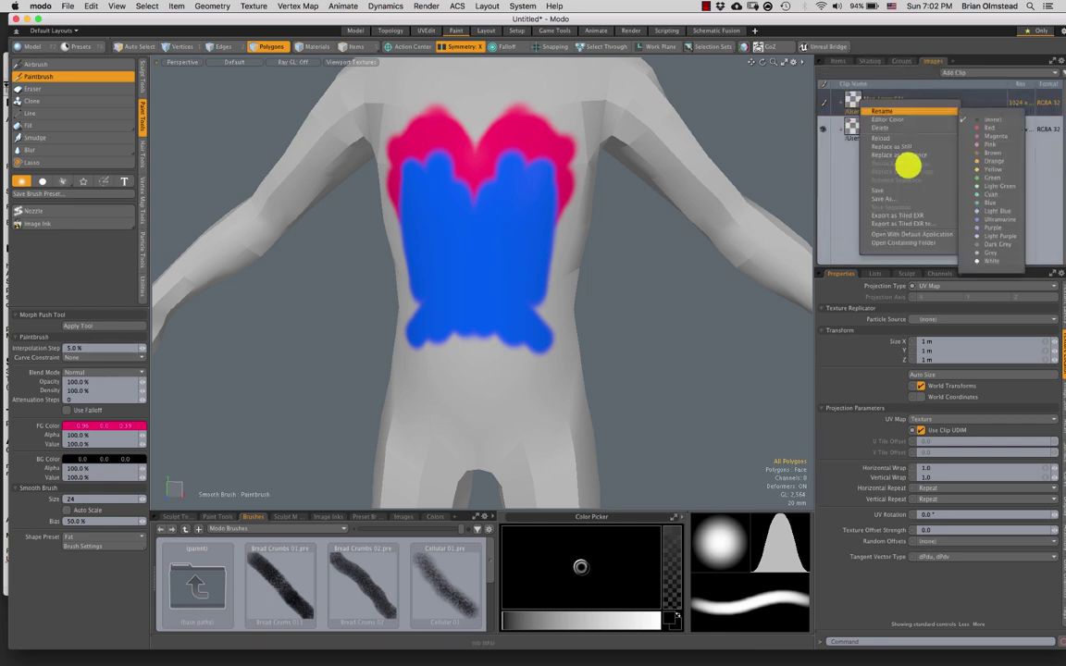
pyautogui.click(882, 185)
pyautogui.rightClick(897, 134)
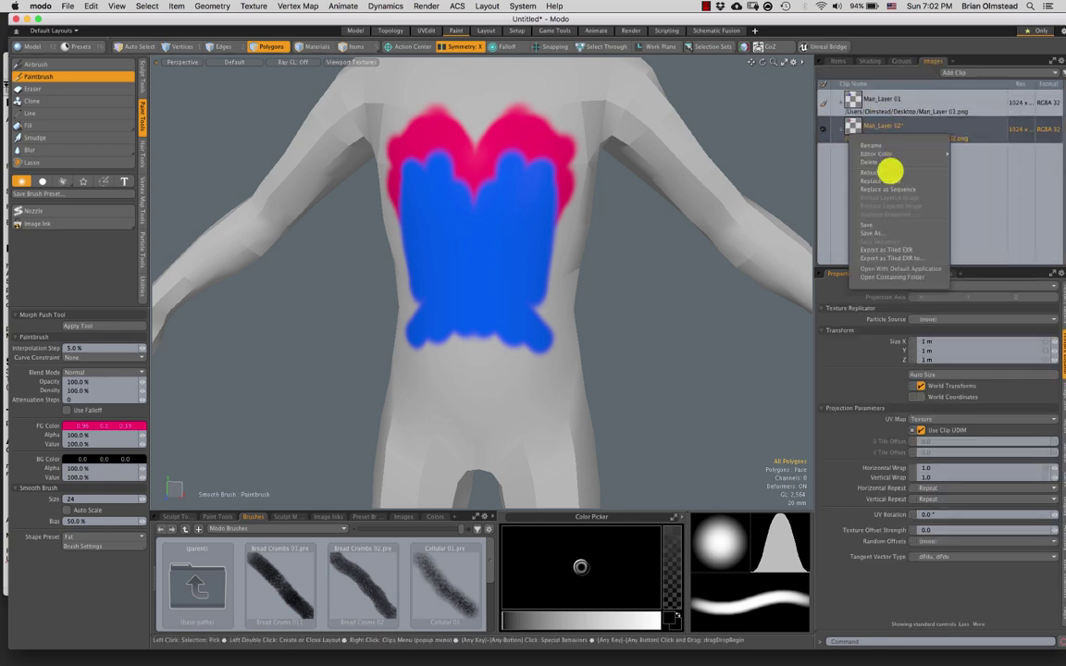
pyautogui.click(863, 218)
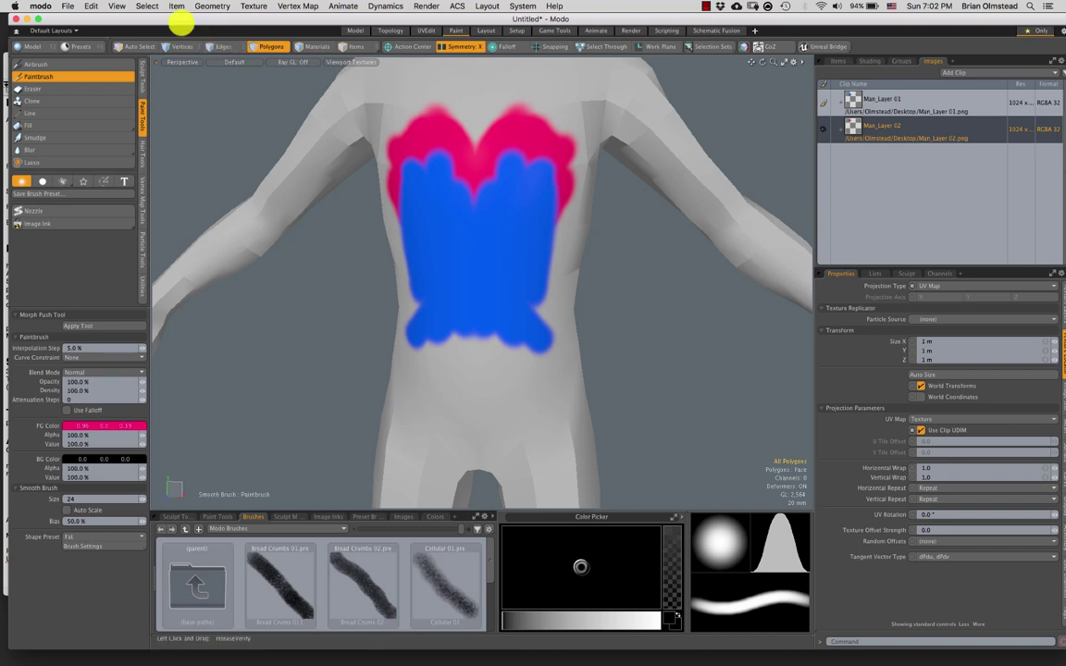
# Preview the saved Man_Layer 01.png and Man_Layer 02.png files on the desktop.
pyautogui.moveTo(74, 19); pyautogui.dragTo(20, 18)
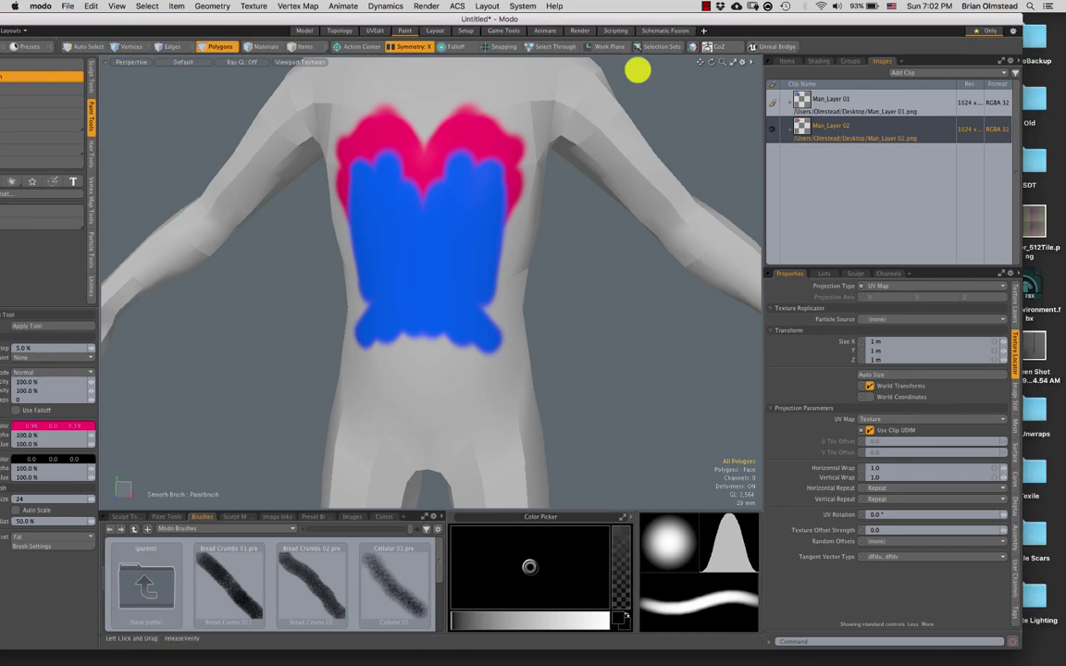
pyautogui.moveTo(720, 15); pyautogui.dragTo(582, 9)
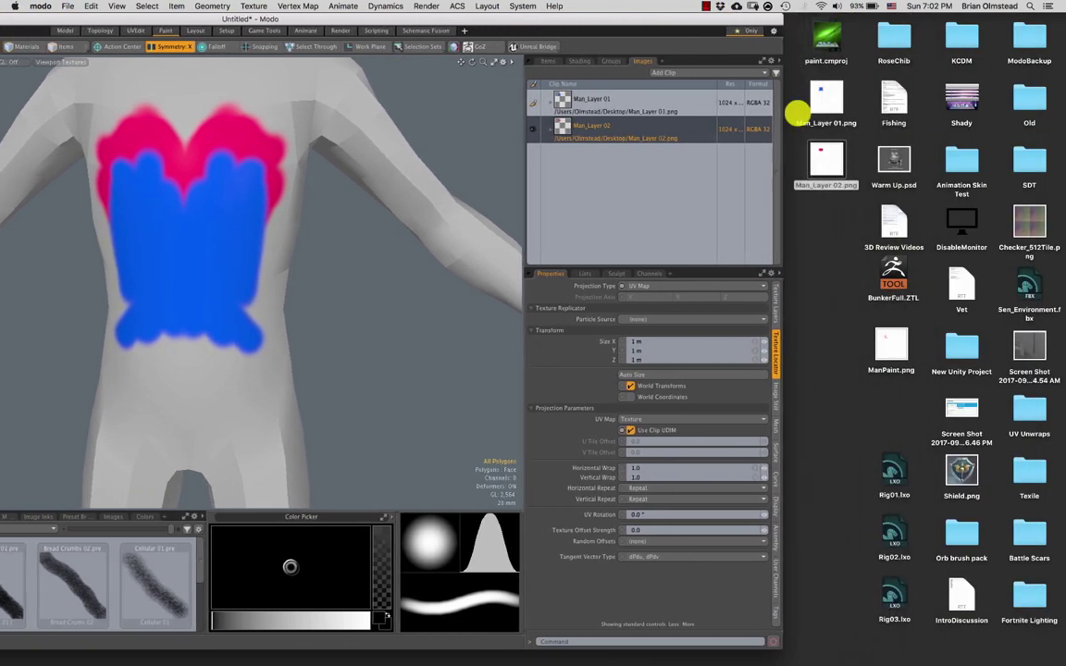
pyautogui.click(828, 99)
pyautogui.press('space')
pyautogui.press('space')
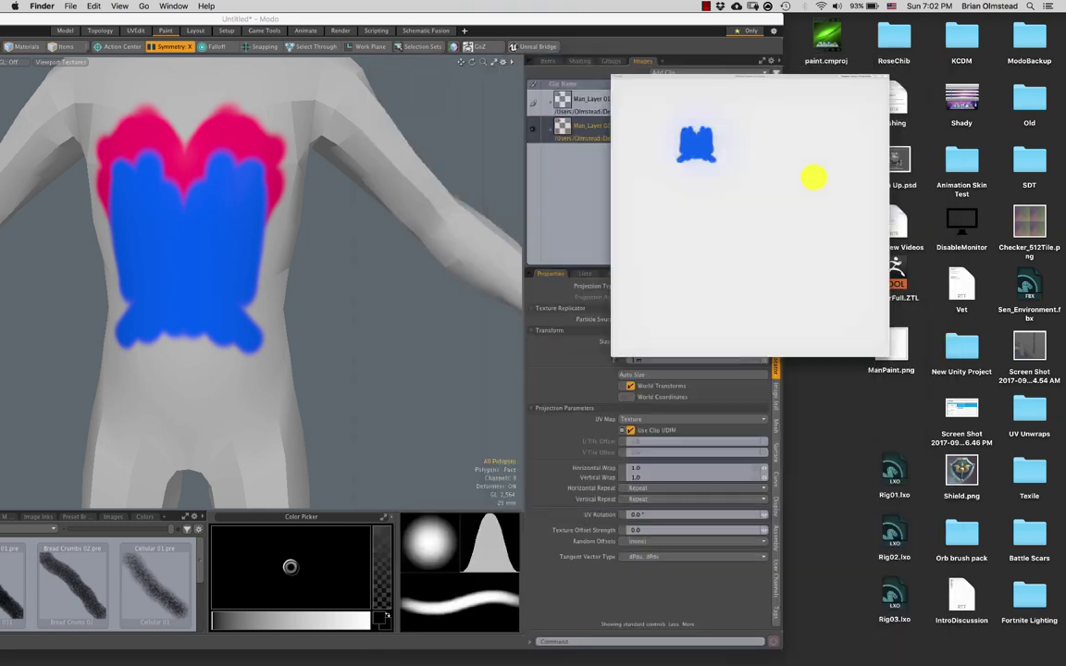
pyautogui.click(828, 176)
pyautogui.press('space')
pyautogui.press('space')
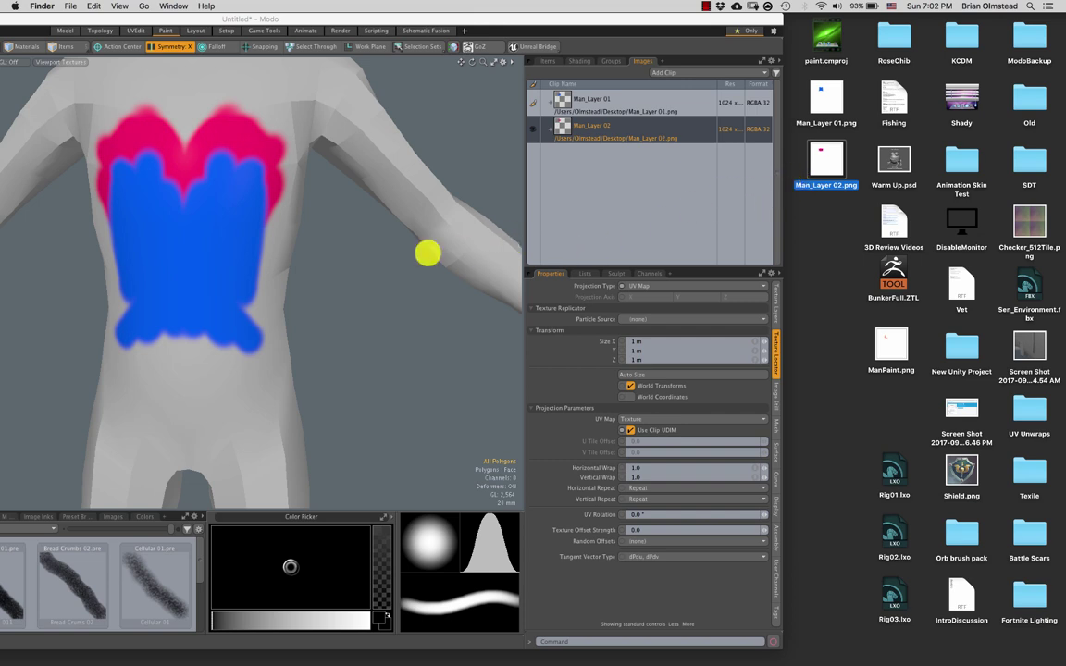
# Open the desktop files Man_Layer 01.png and Man_Layer 02.png together in Photoshop and position its window.
pyautogui.click(825, 102)
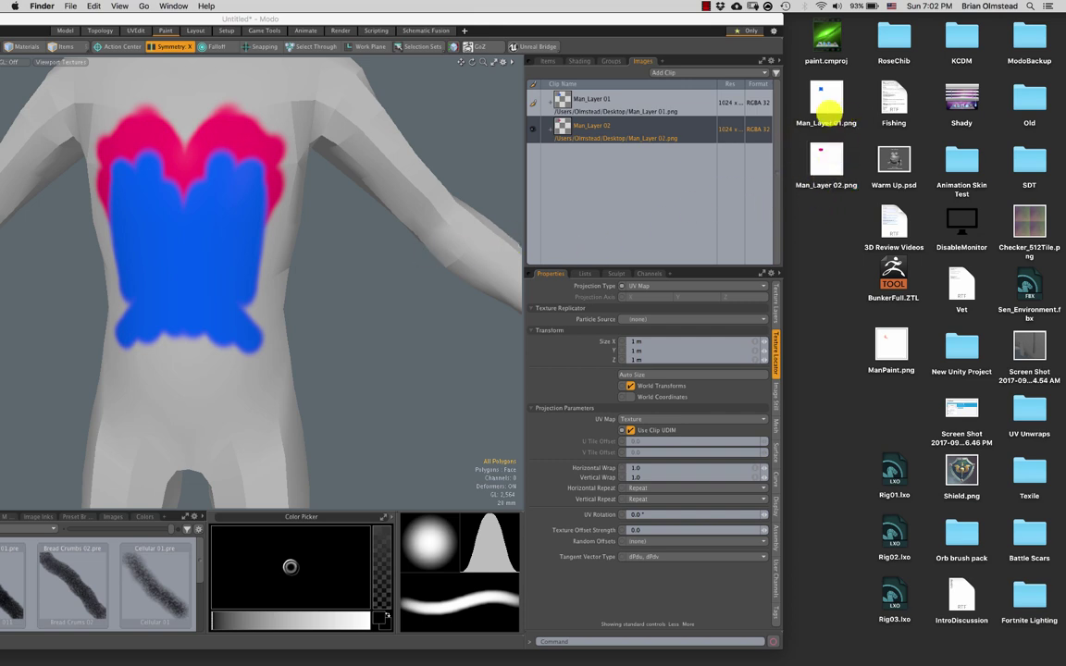
pyautogui.click(818, 153)
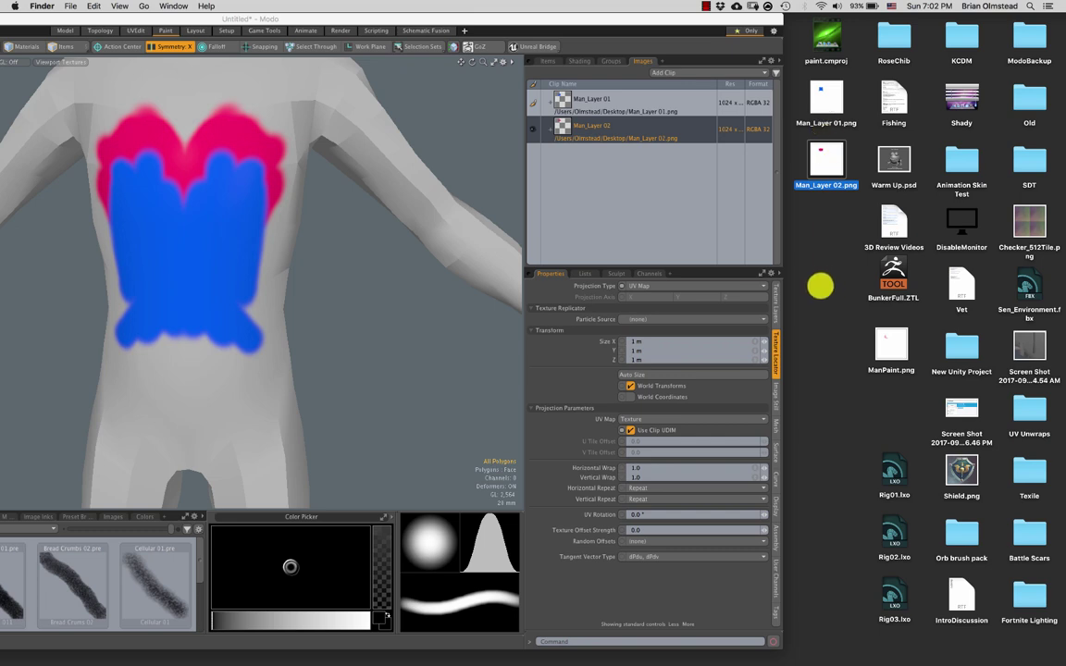
pyautogui.click(799, 195)
pyautogui.moveTo(837, 226); pyautogui.dragTo(615, 652)
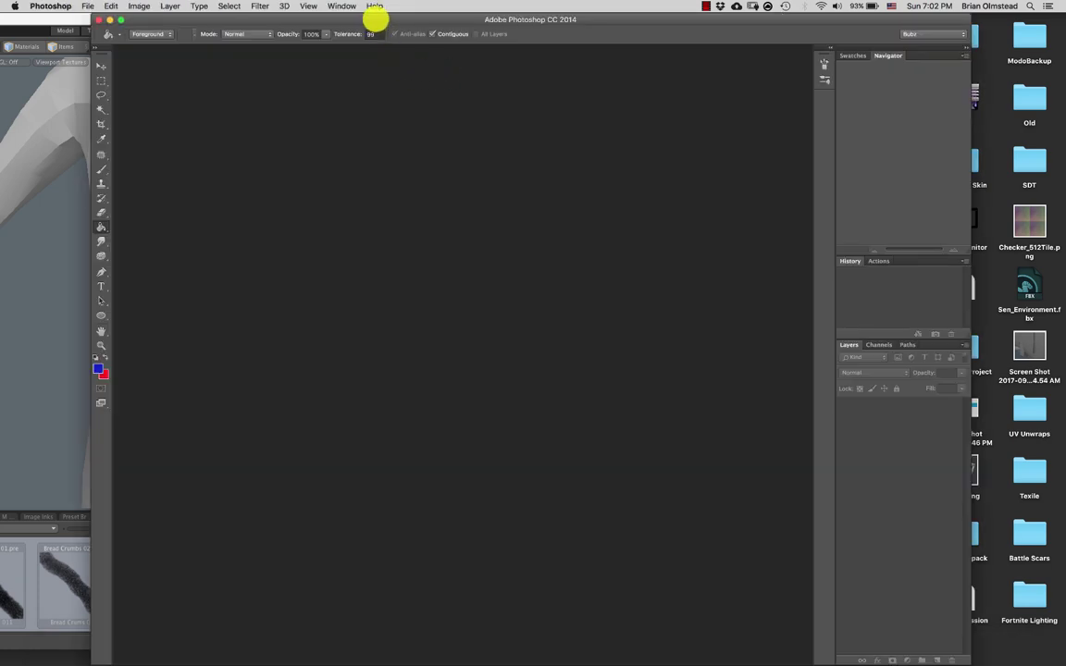
pyautogui.moveTo(375, 18); pyautogui.dragTo(510, 18)
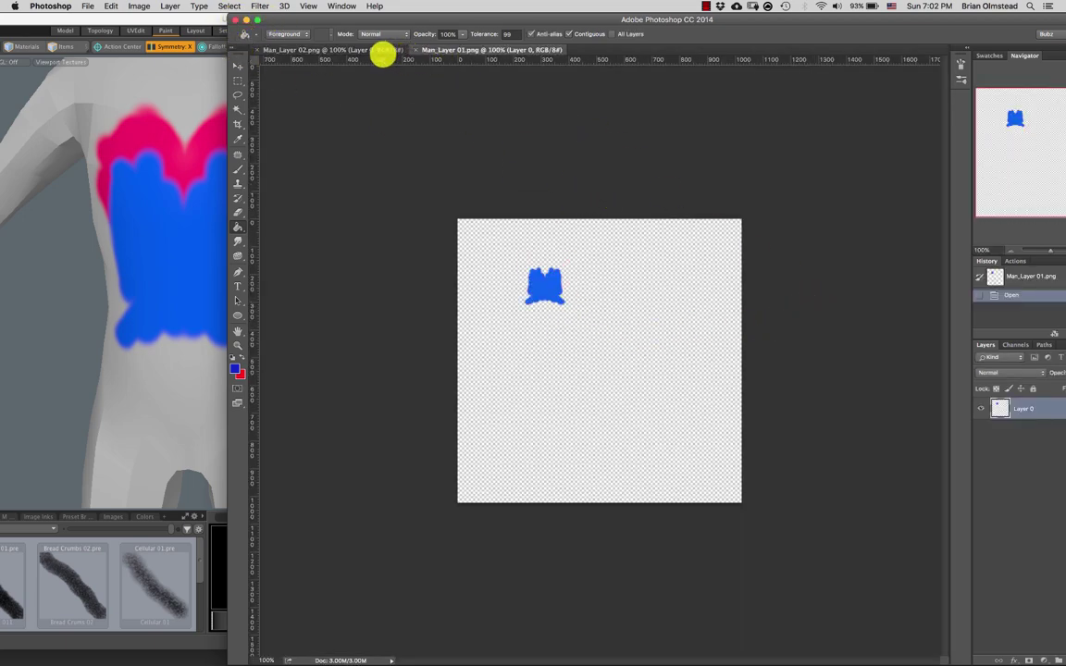
# Copy the blue paint layer from Man_Layer 01.png into Man_Layer 02.png with the Move tool, keeping it aligned over the pink paint.
pyautogui.click(342, 49)
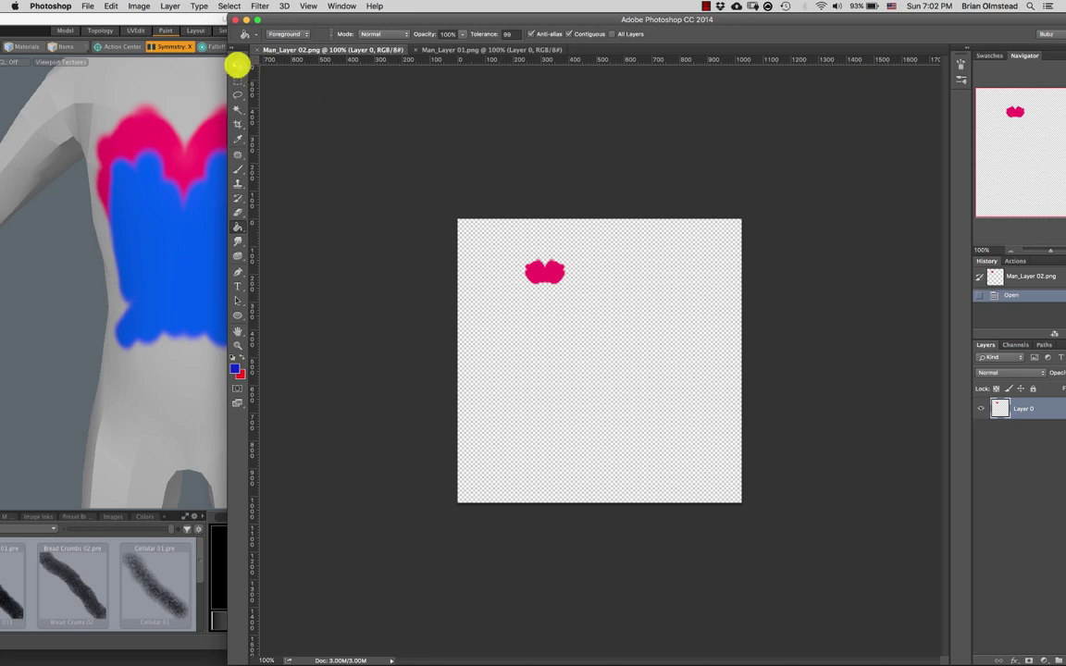
pyautogui.click(238, 67)
pyautogui.click(483, 49)
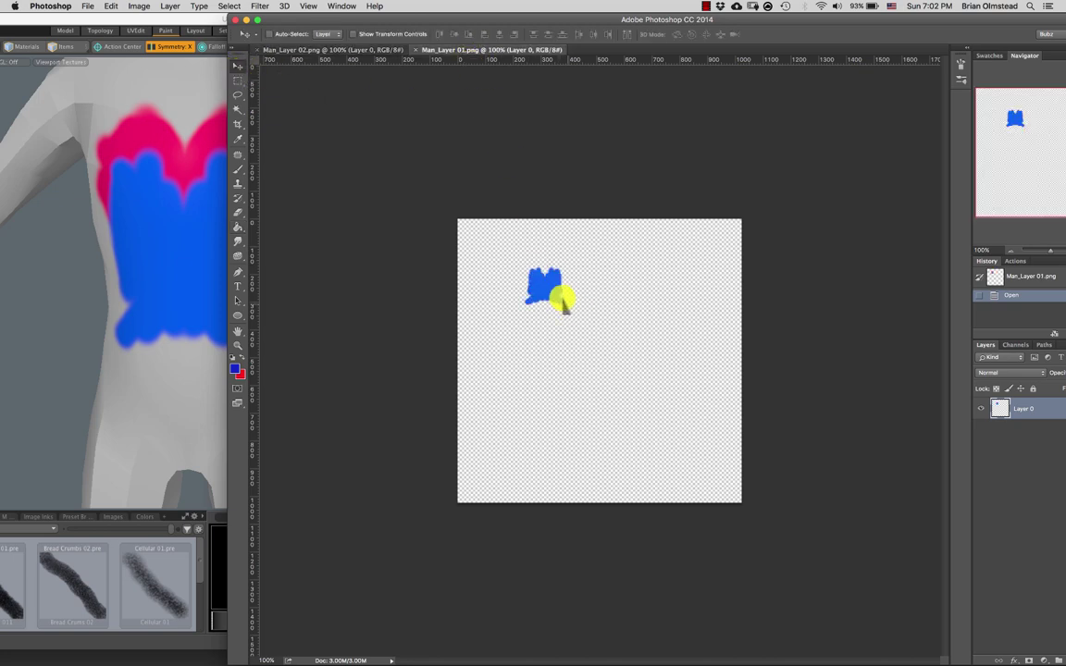
pyautogui.moveTo(571, 309)
pyautogui.mouseDown()
pyautogui.moveTo(376, 48)
pyautogui.moveTo(566, 323)
pyautogui.mouseUp()
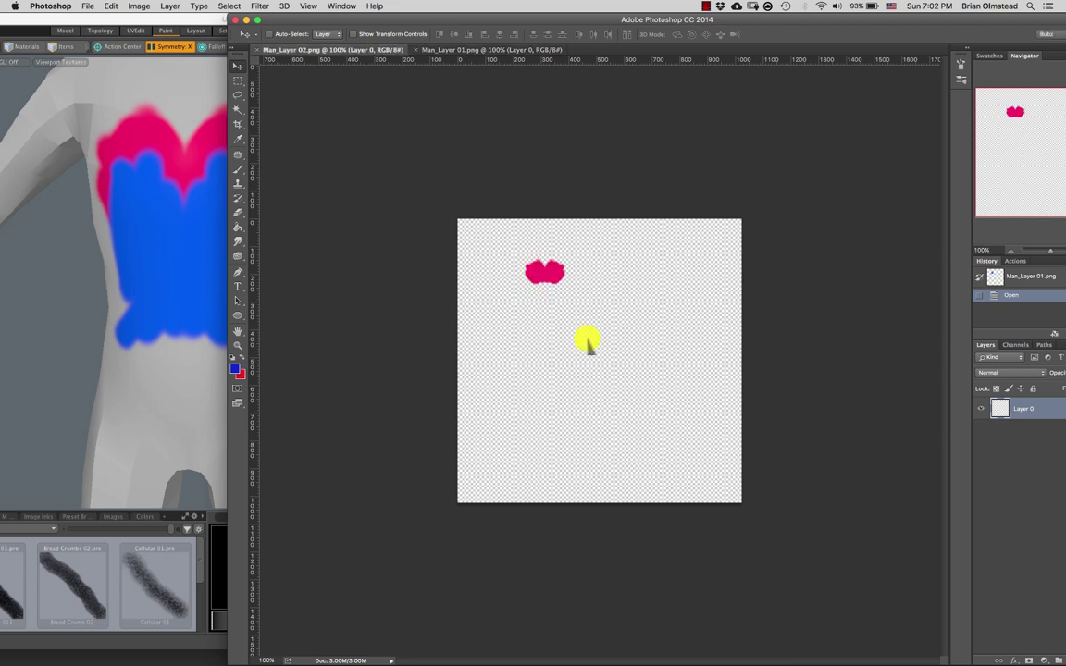
pyautogui.moveTo(586, 338); pyautogui.dragTo(583, 339)
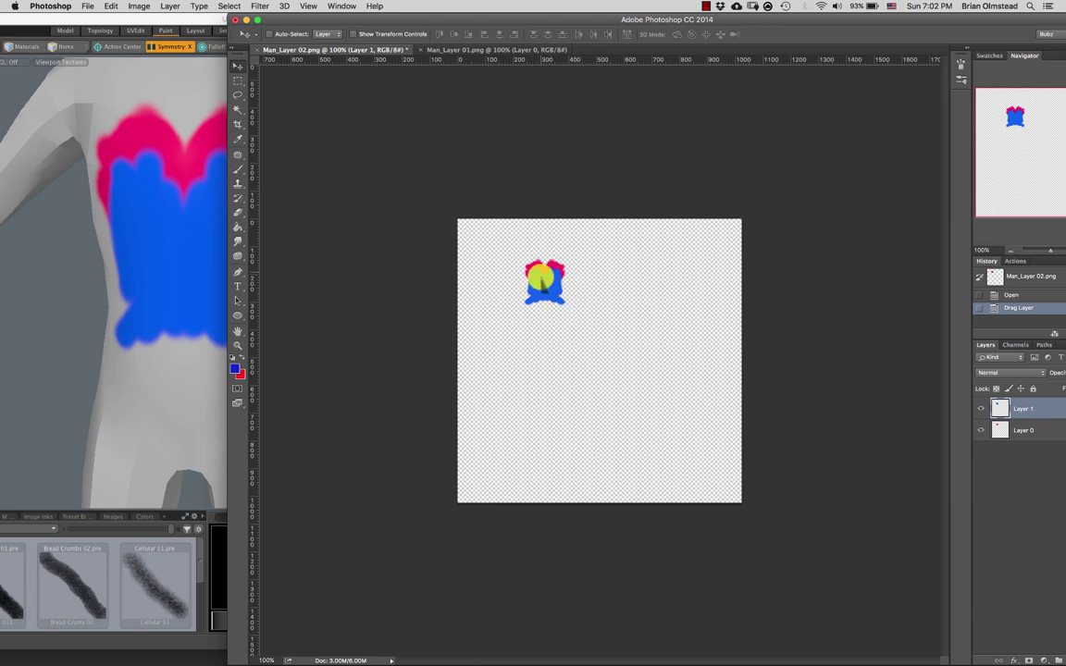
# Try moving the blue paint within Man_Layer 01.png, undo the move, and return to Man_Layer 02.png.
pyautogui.click(488, 49)
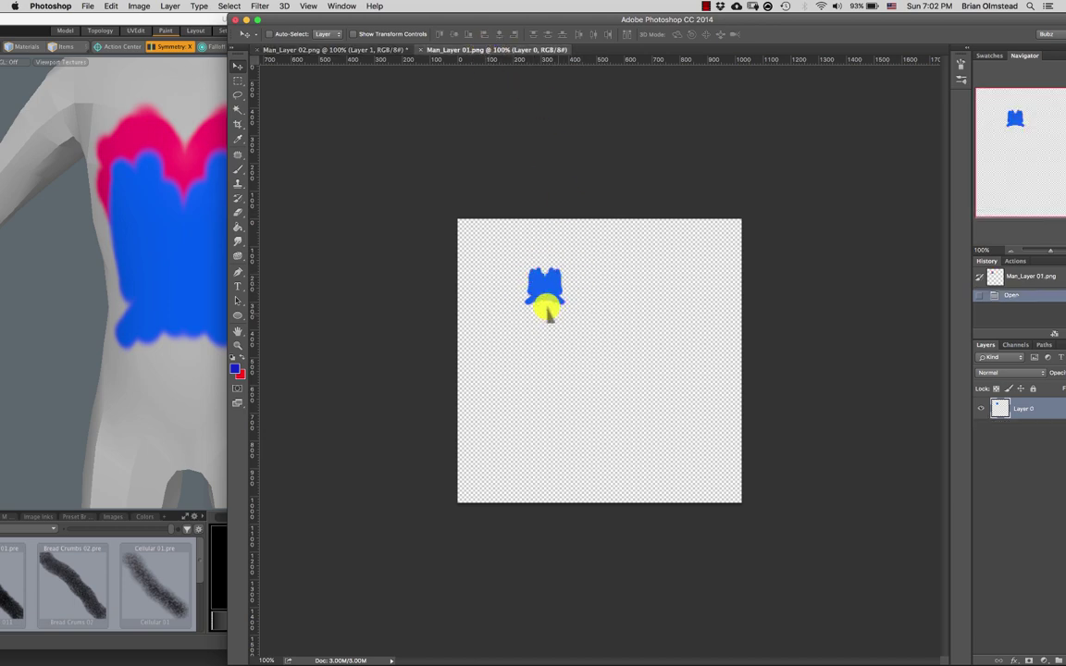
pyautogui.moveTo(516, 301); pyautogui.dragTo(583, 333)
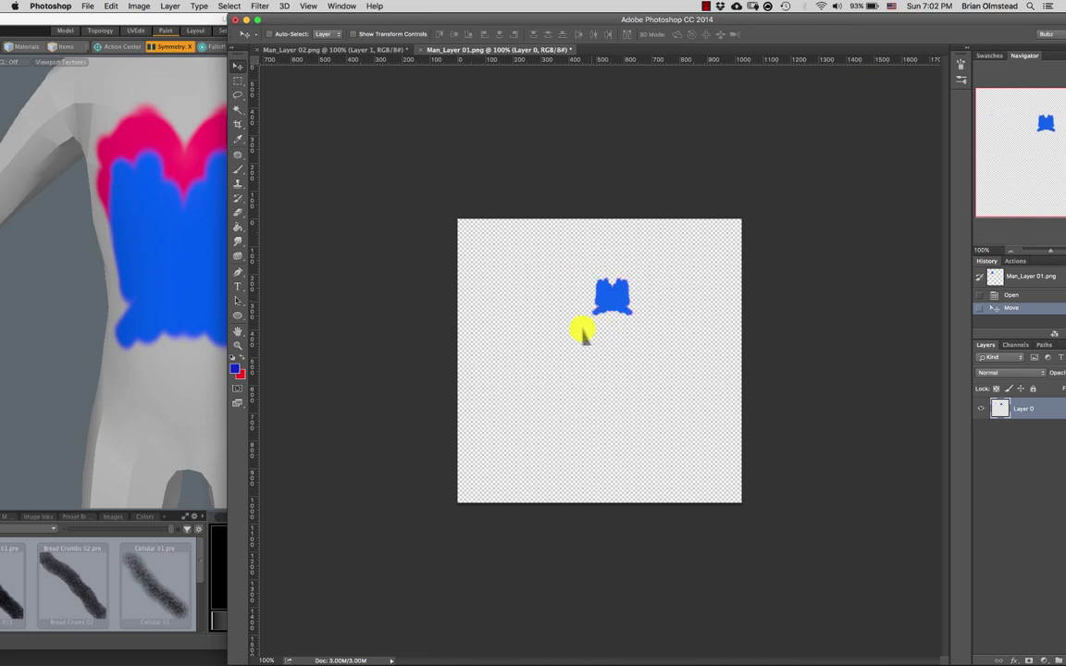
pyautogui.press('super+z')
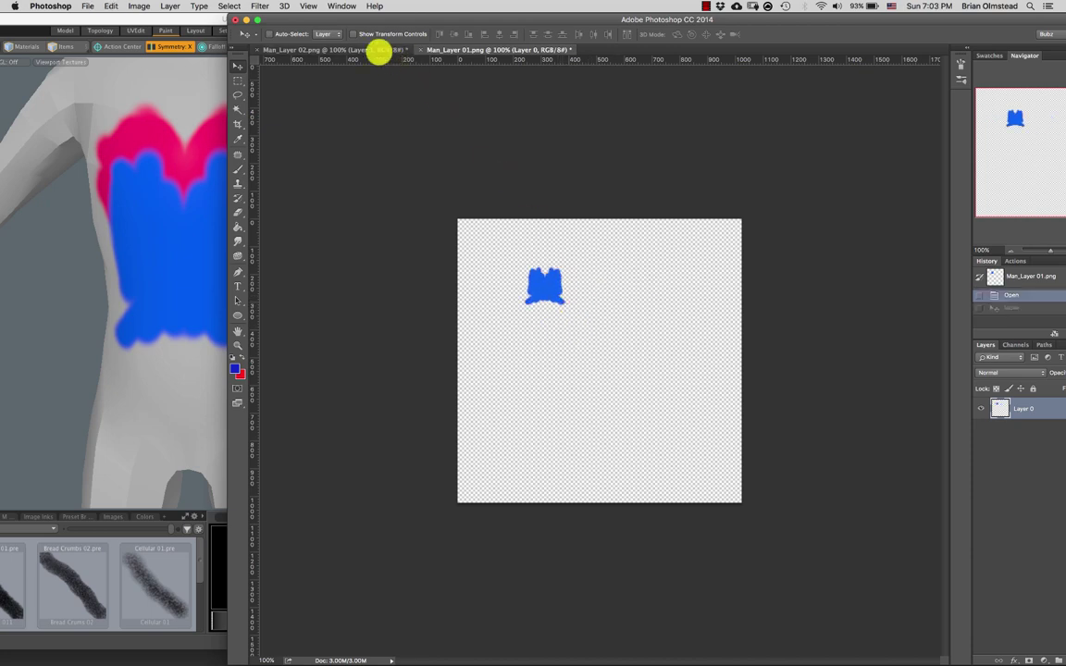
pyautogui.click(376, 49)
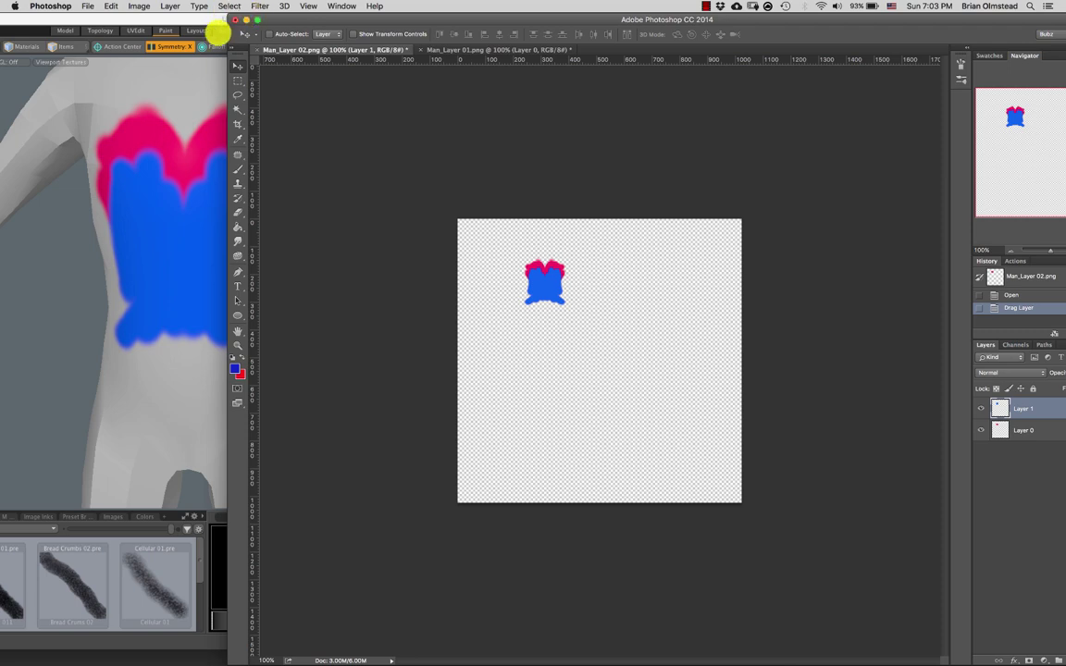
# Rename the pink paint's layer in Man_Layer 02.png as Man_Layer02.
pyautogui.moveTo(224, 33); pyautogui.dragTo(379, 17)
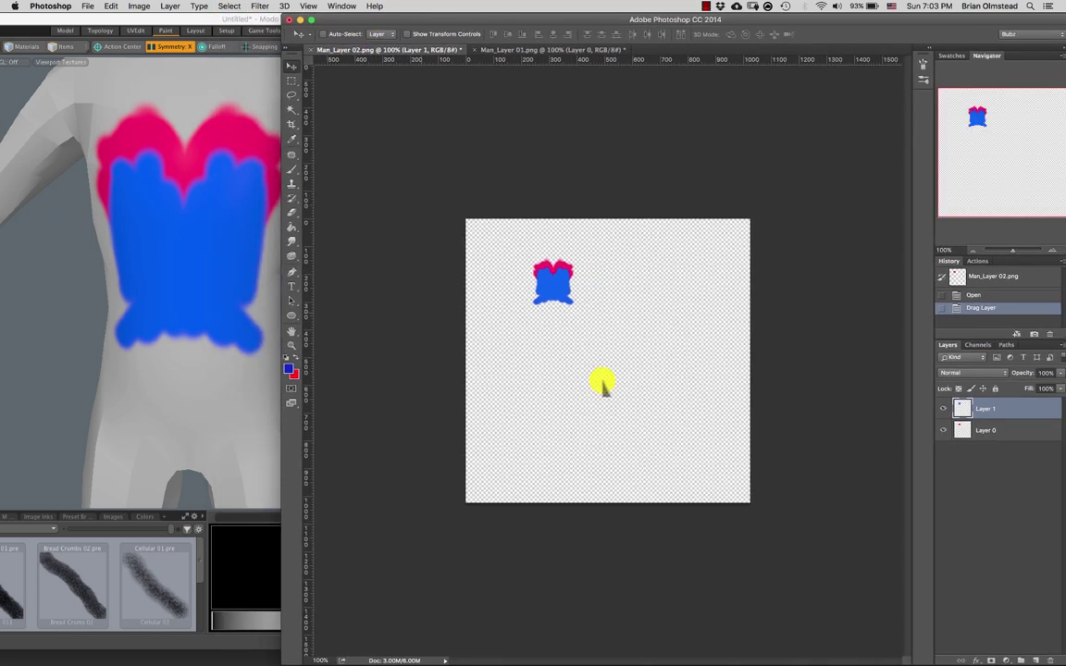
pyautogui.press('p')
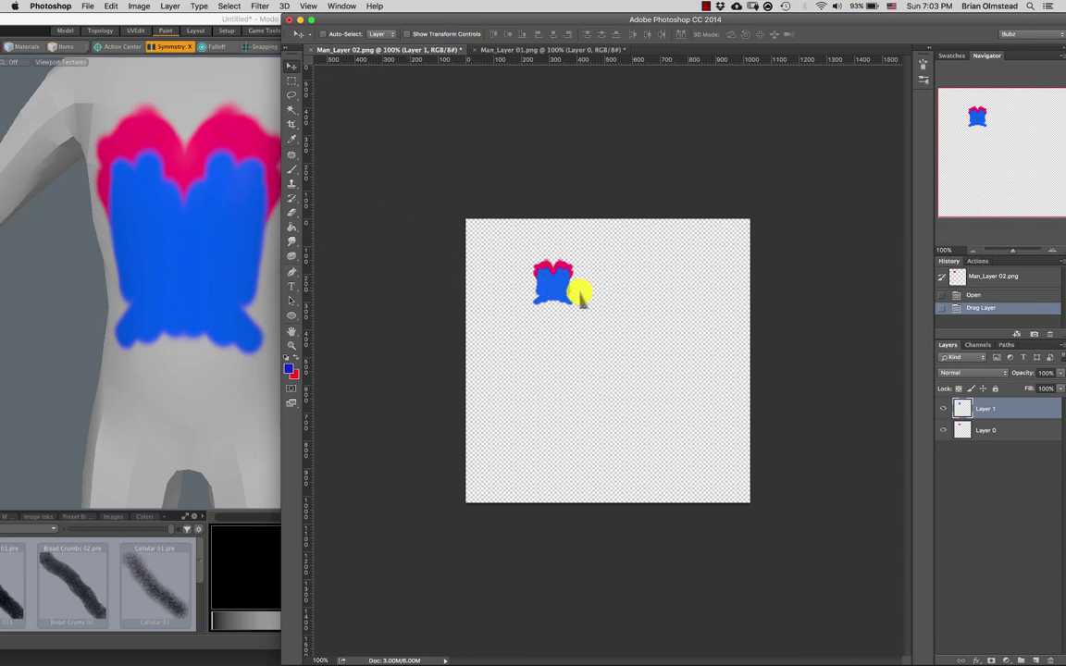
pyautogui.keyDown('alt'); pyautogui.scroll(2, 554, 288); pyautogui.keyUp('alt')
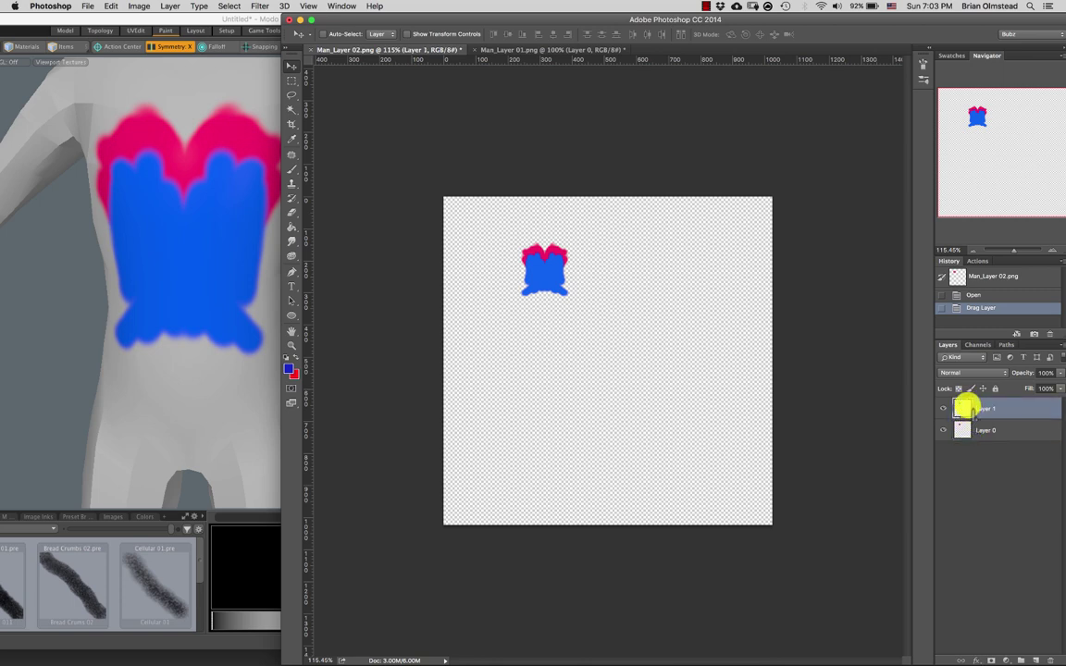
pyautogui.click(962, 430)
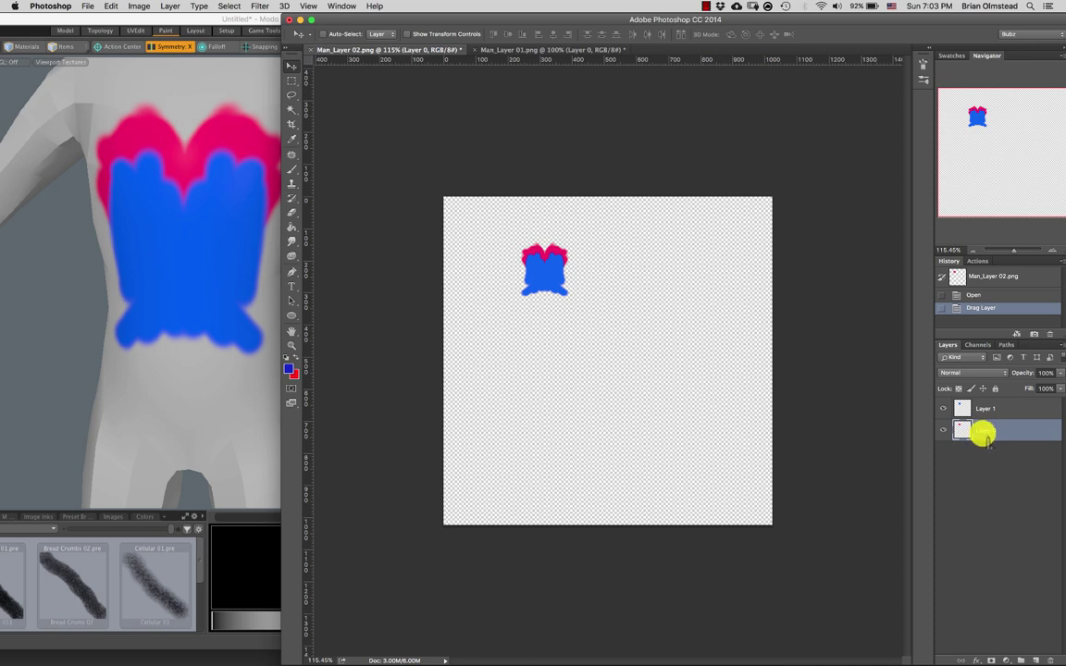
pyautogui.doubleClick(985, 430)
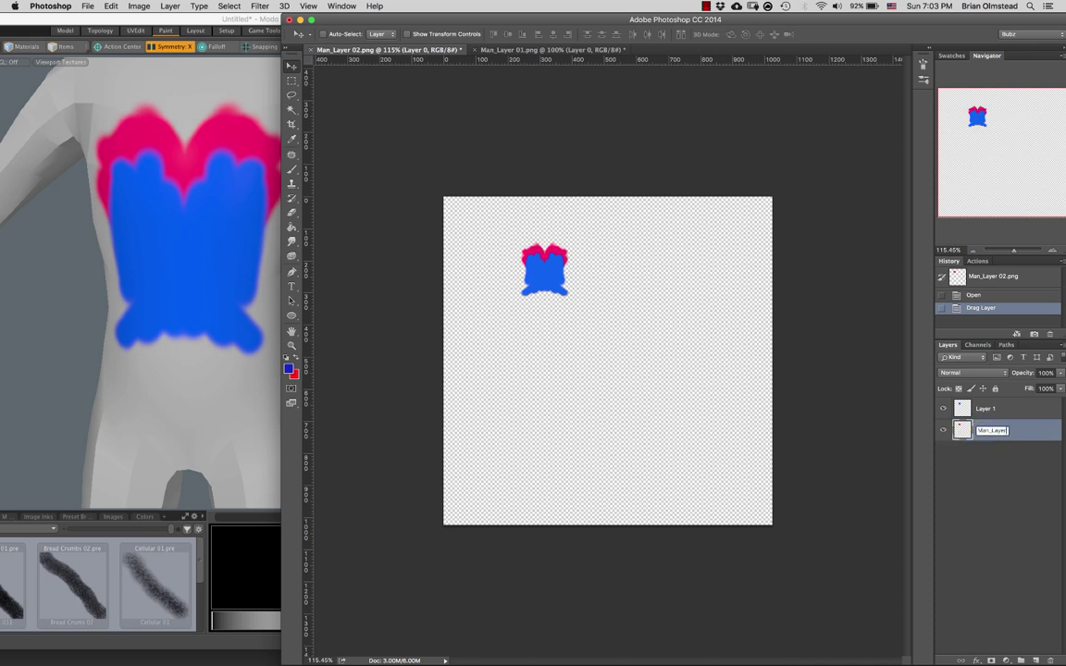
pyautogui.press('Return')
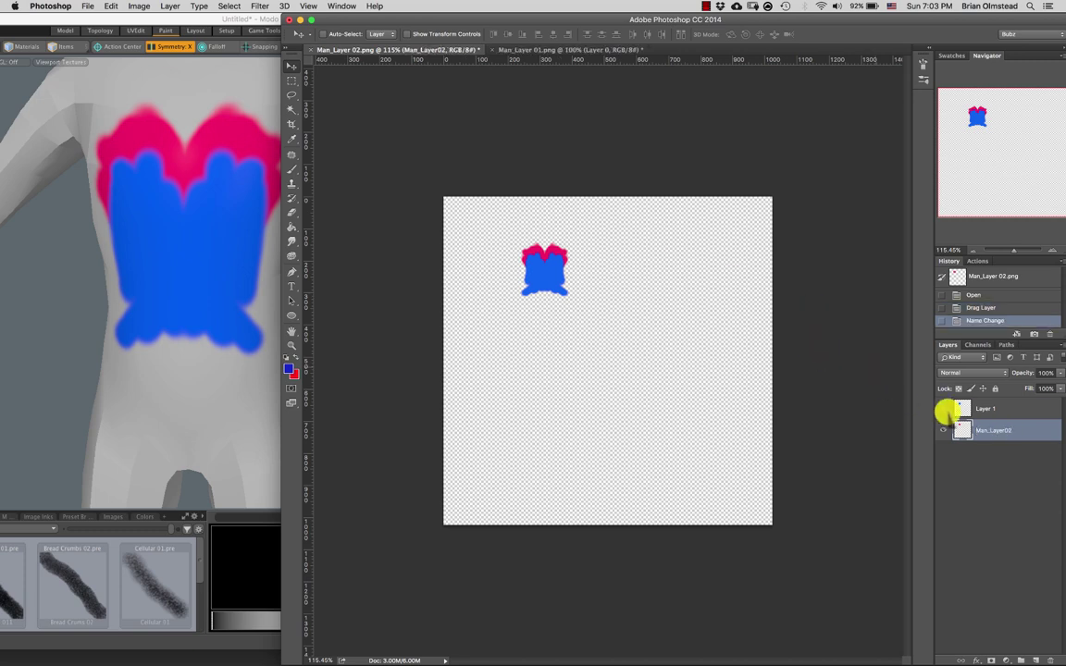
# Rename the blue paint's layer as Man_Layer01 and keep it stacked above Man_Layer02.
pyautogui.click(983, 410)
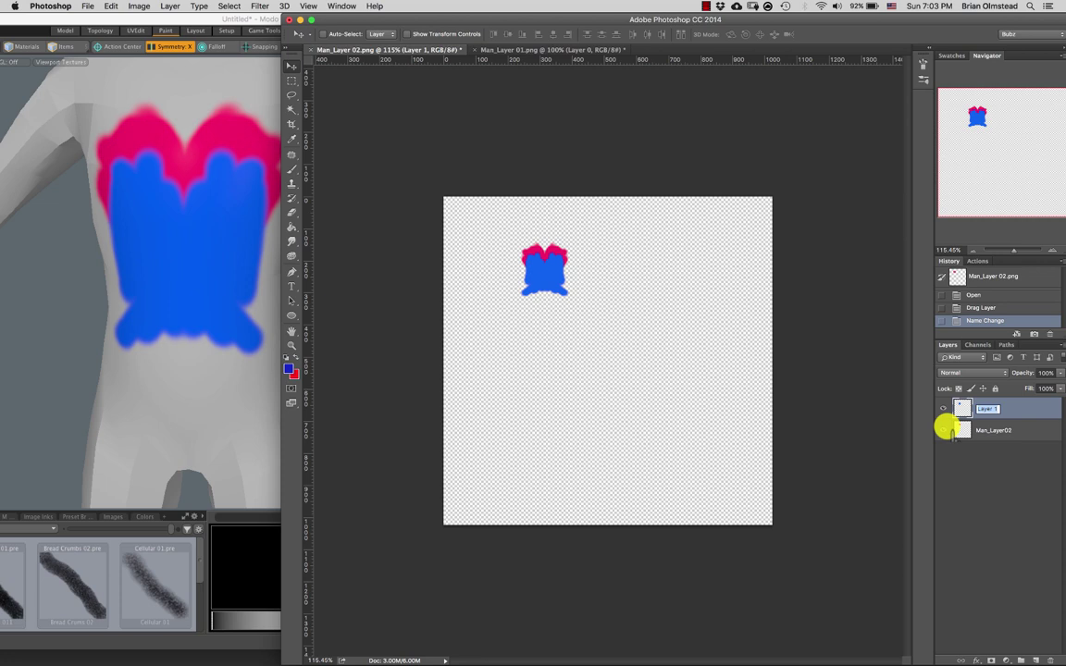
pyautogui.write('Man_')
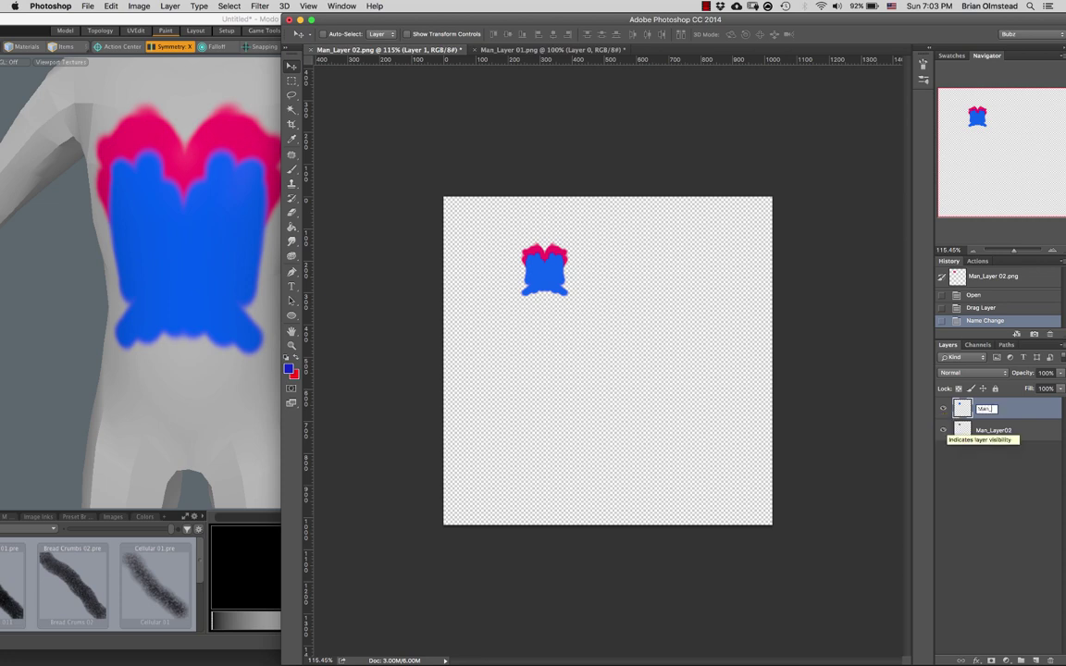
pyautogui.press('Return')
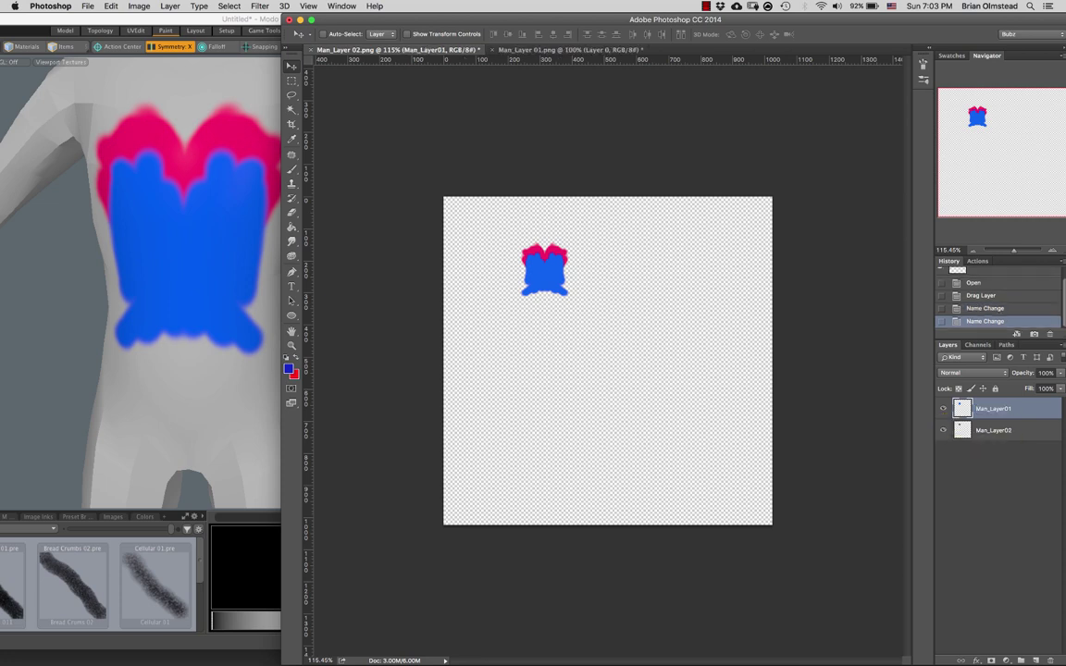
pyautogui.moveTo(963, 409); pyautogui.dragTo(951, 442)
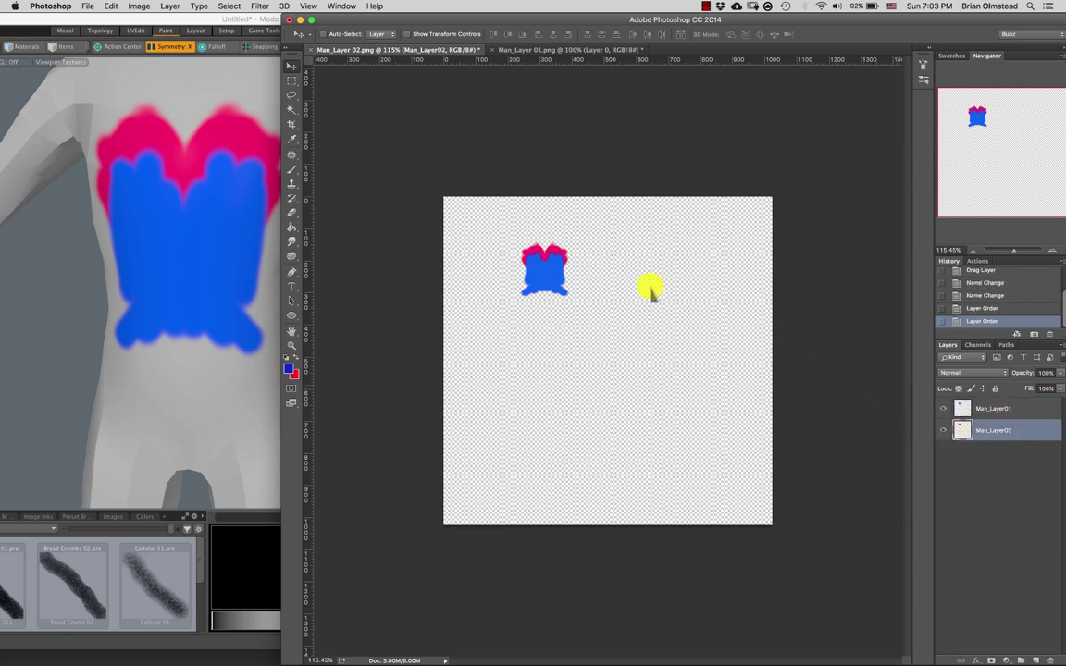
# Save a copy of the combined layers to the Desktop as Man_Dif_Final.png in PNG format with the default PNG options.
pyautogui.press('super+shift+s')
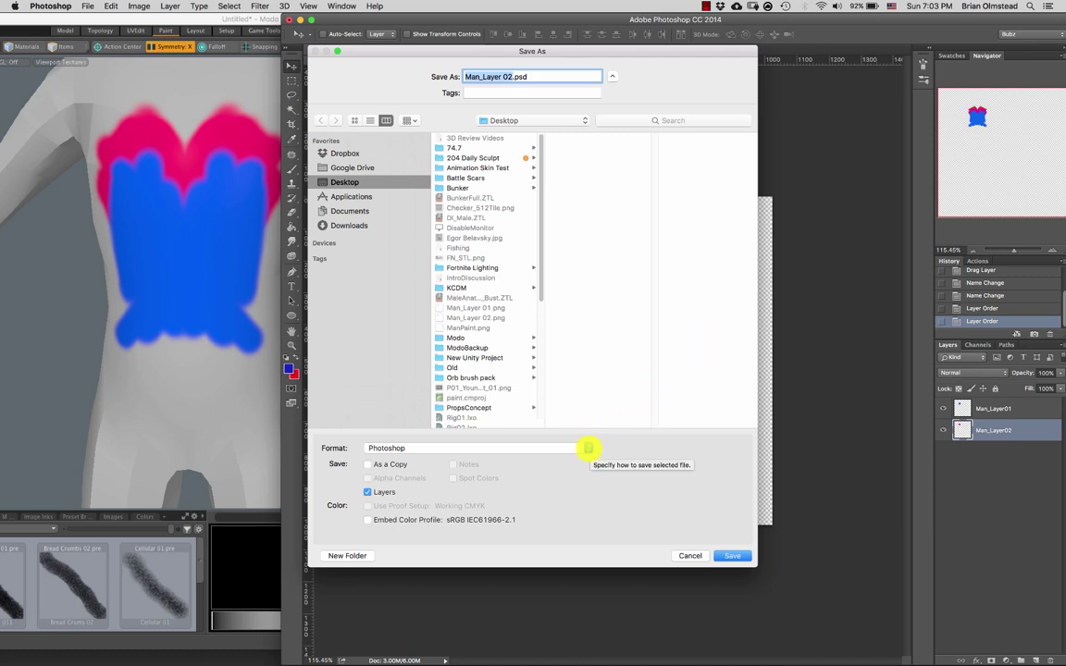
pyautogui.click(589, 448)
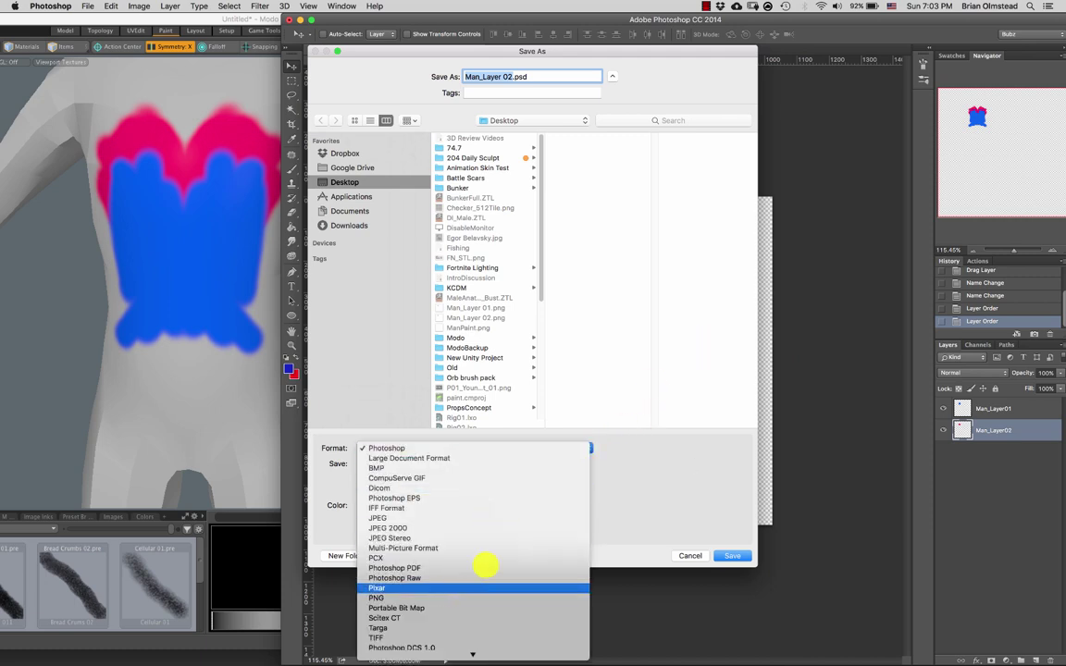
pyautogui.click(404, 599)
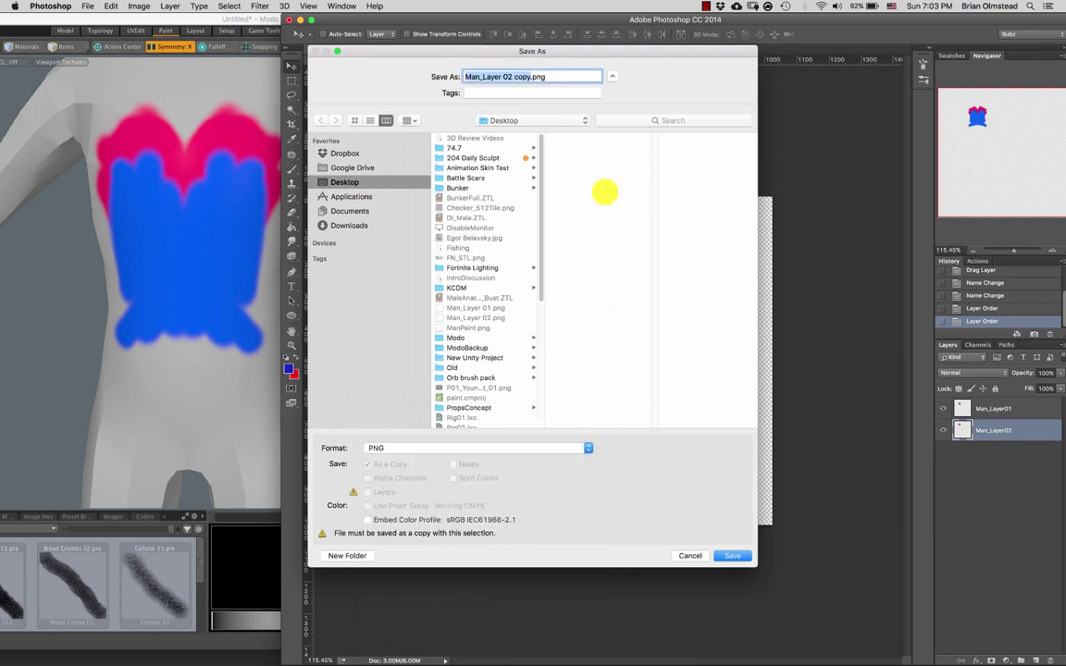
pyautogui.press('Right')
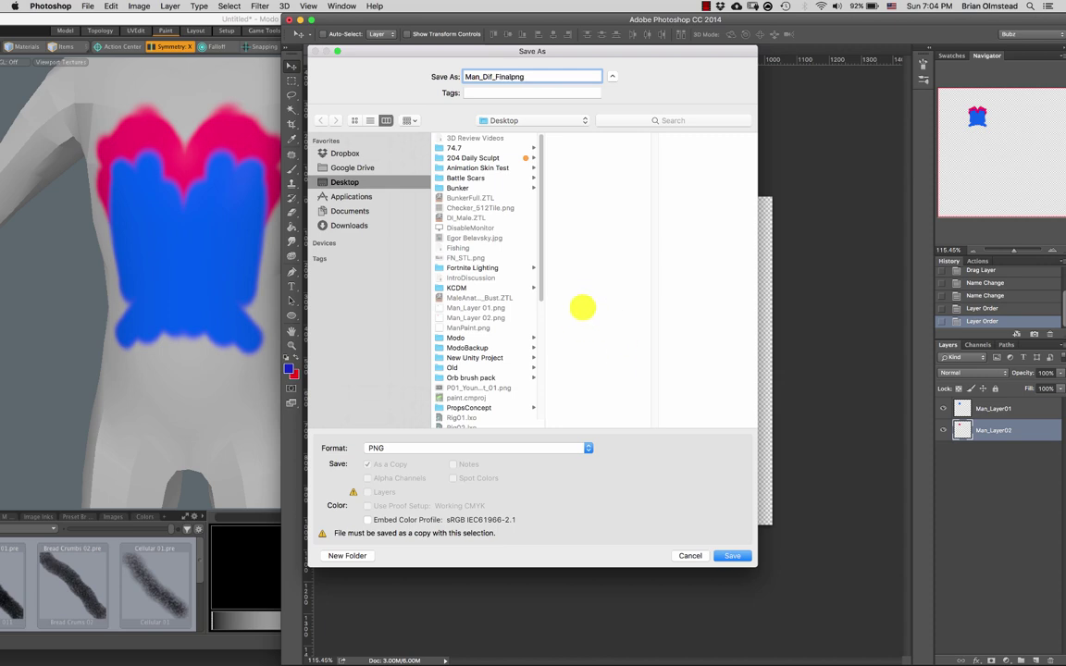
pyautogui.write('l')
pyautogui.press('Return')
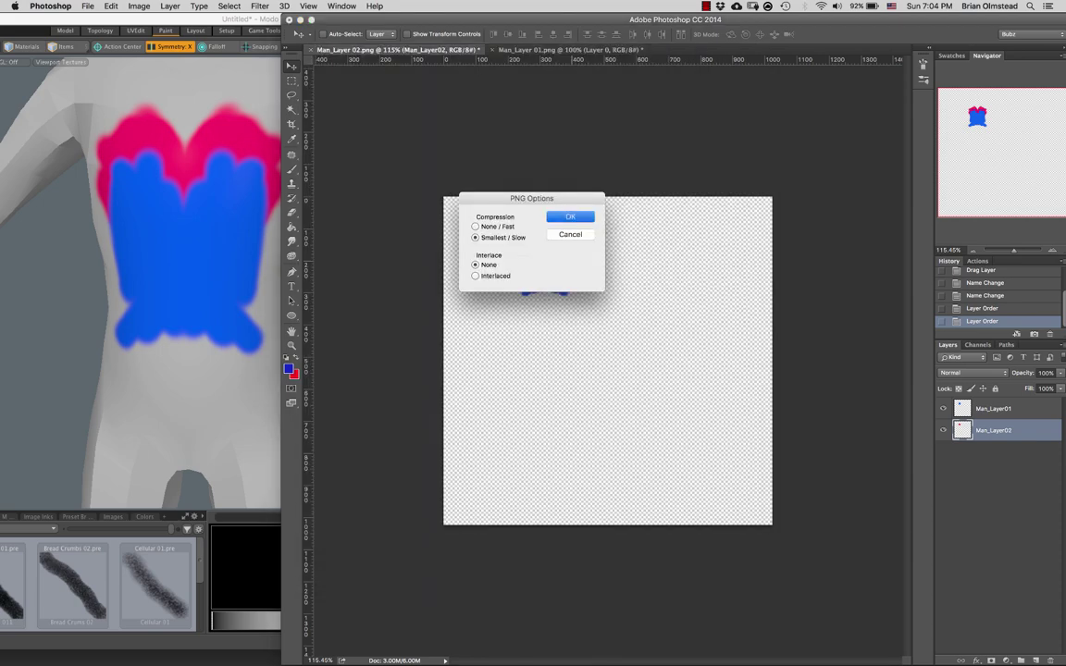
pyautogui.press('Return')
# Hide Photoshop and preview Man_Dif_Final.png on the desktop.
pyautogui.press('super+h')
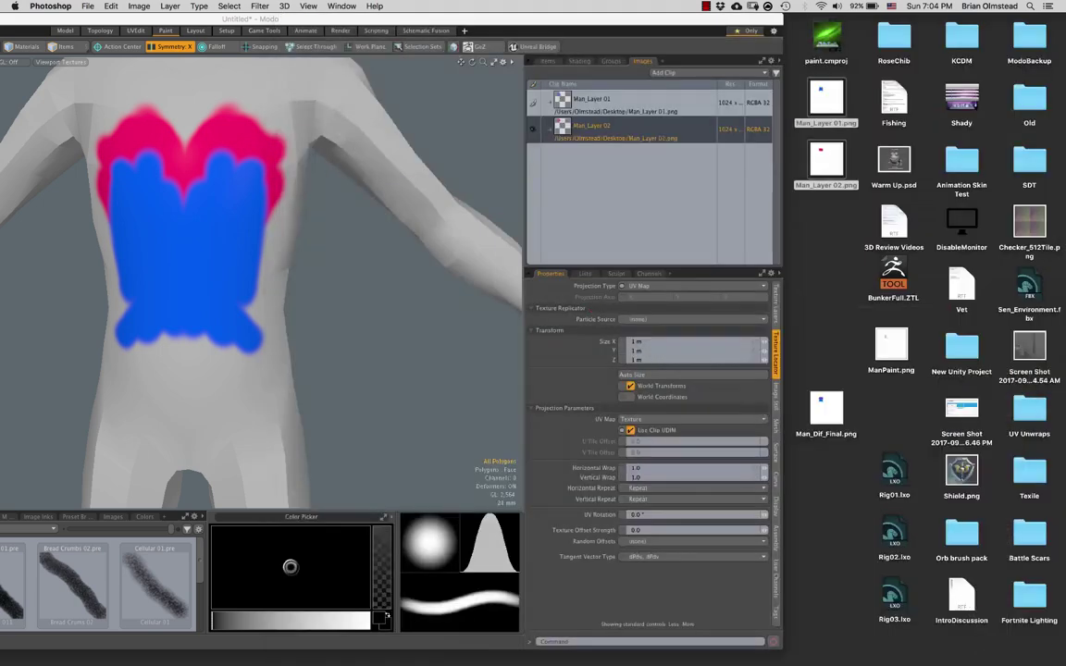
pyautogui.click(885, 431)
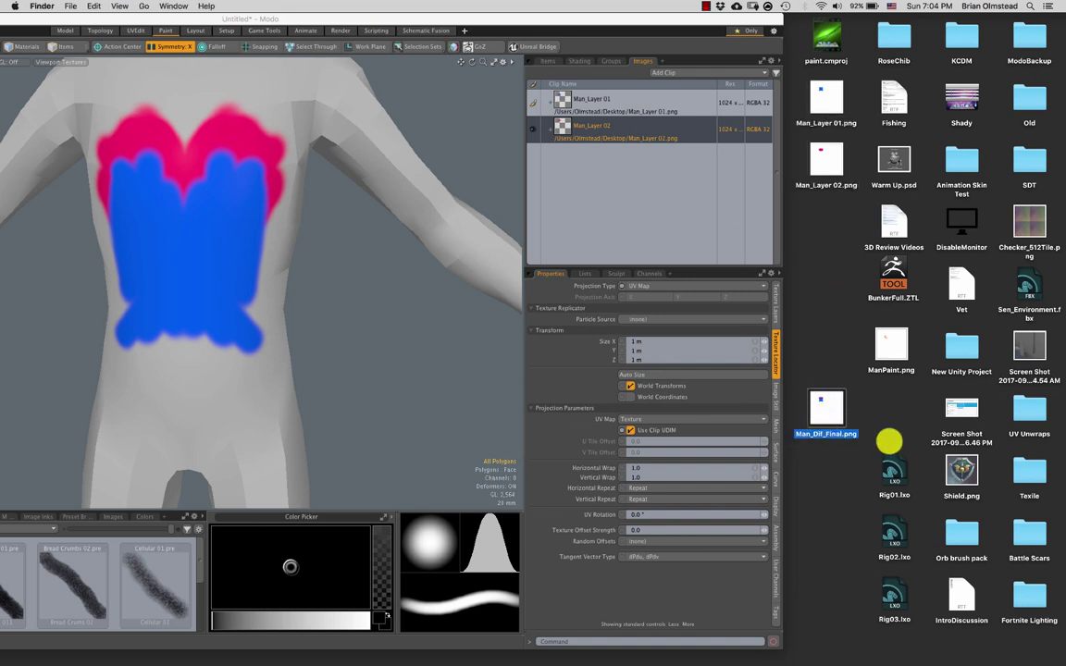
pyautogui.press('space')
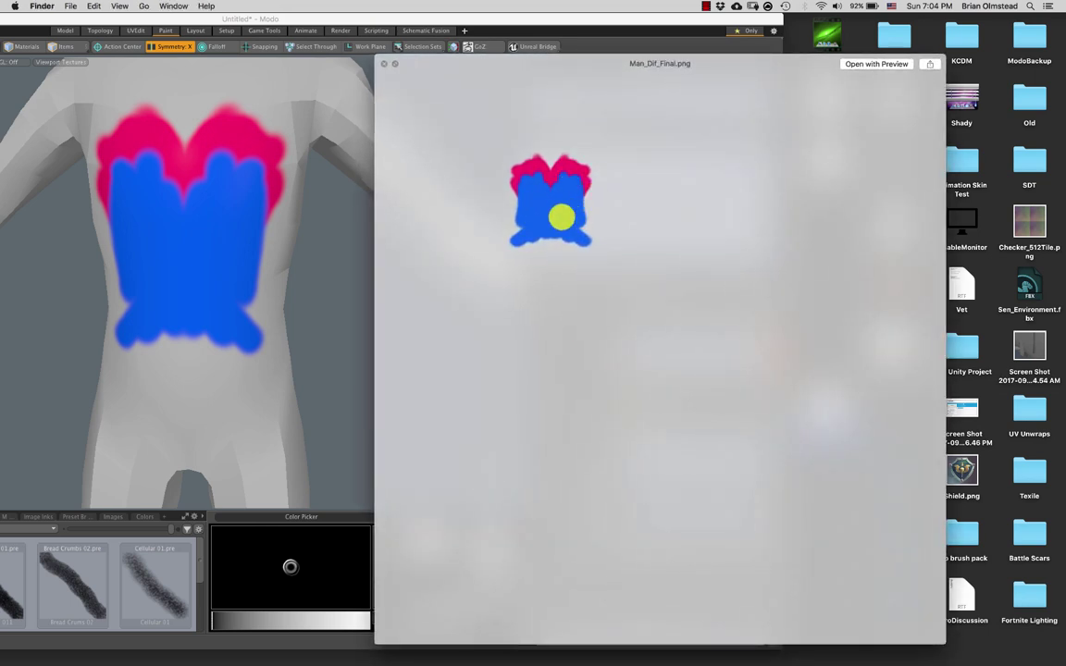